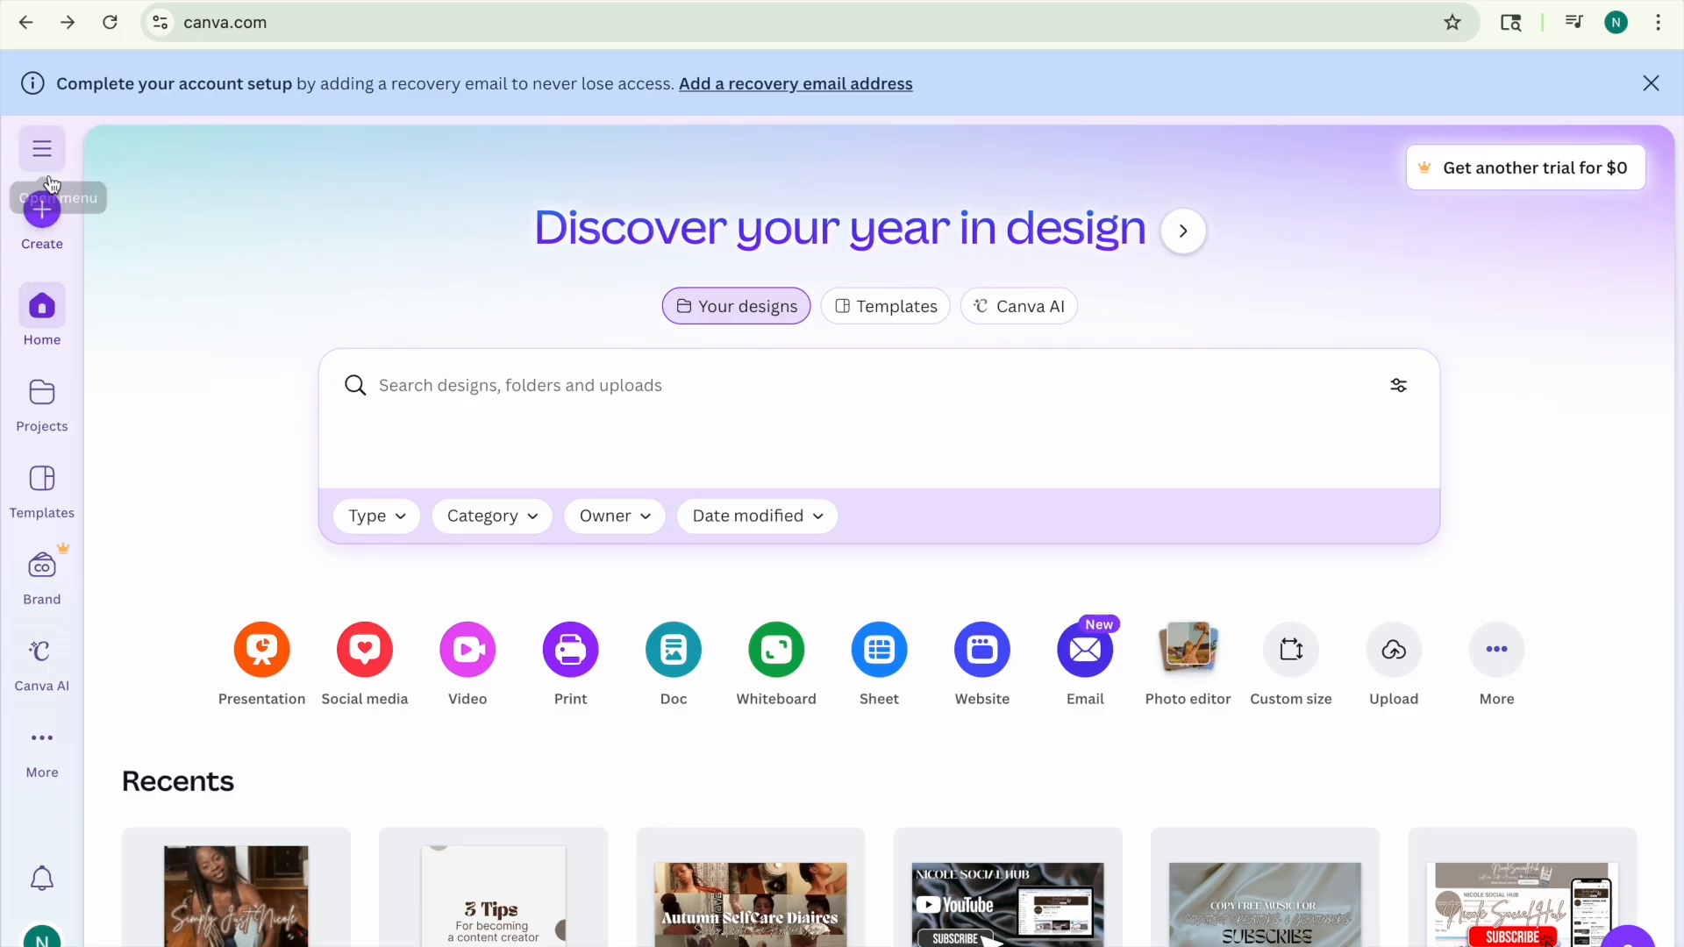
# Search the design types for "podcast" and create a new Podcast Logo design at 3000 × 3000 px.
pyautogui.click(43, 212)
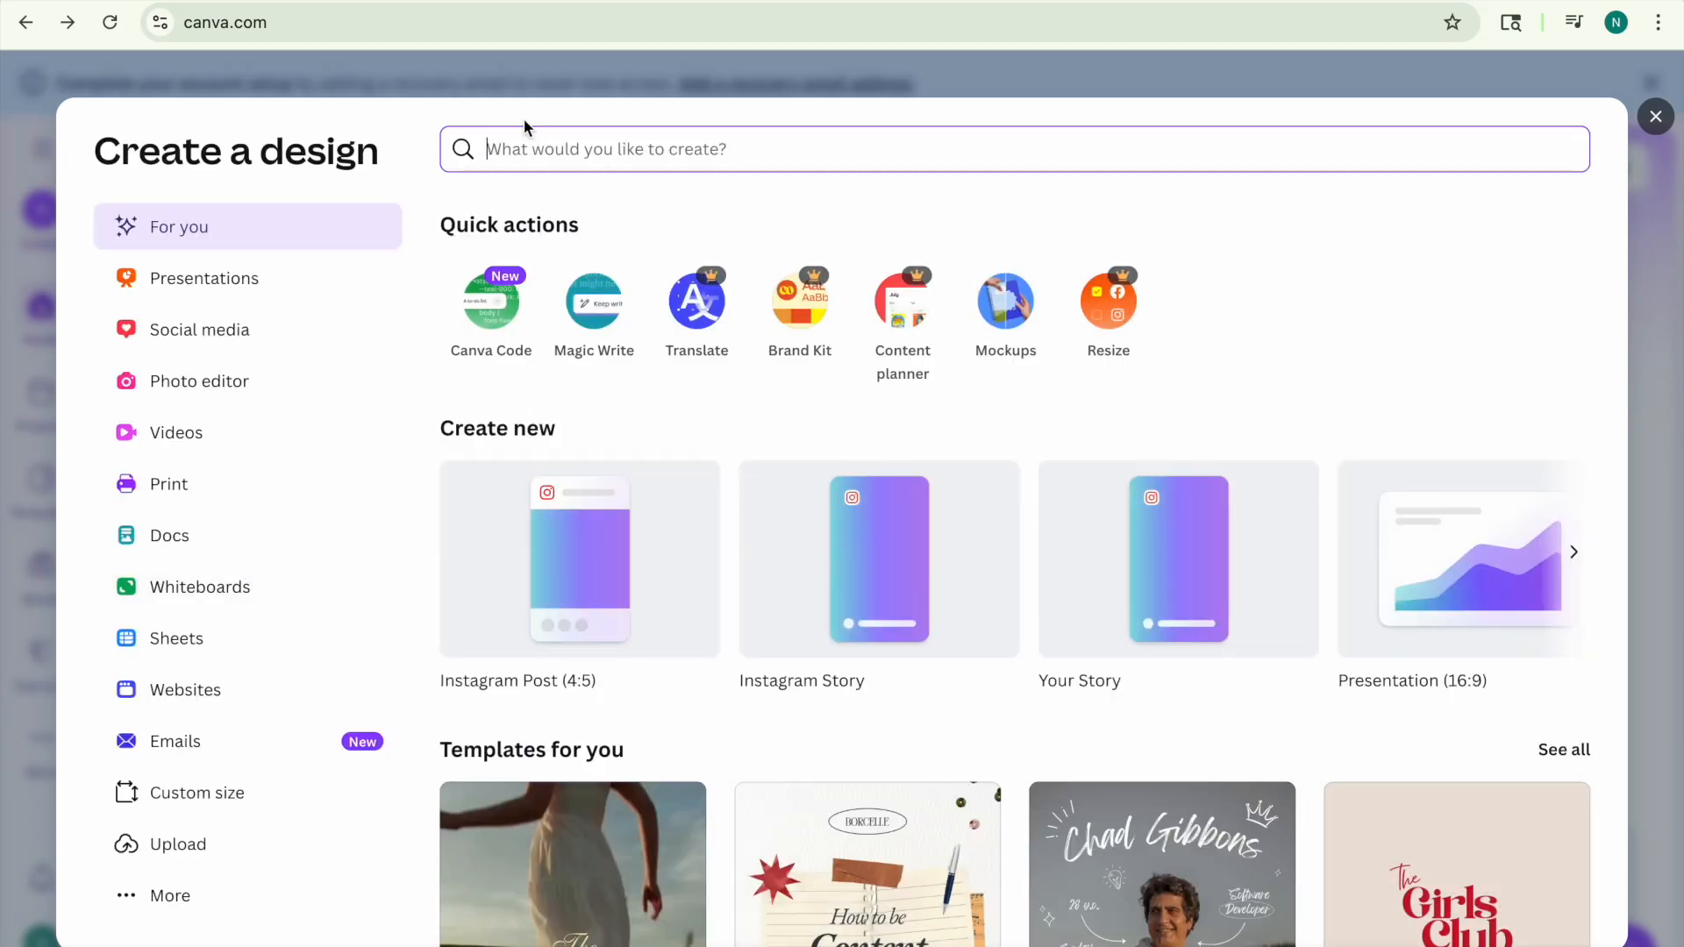
pyautogui.write('podcast')
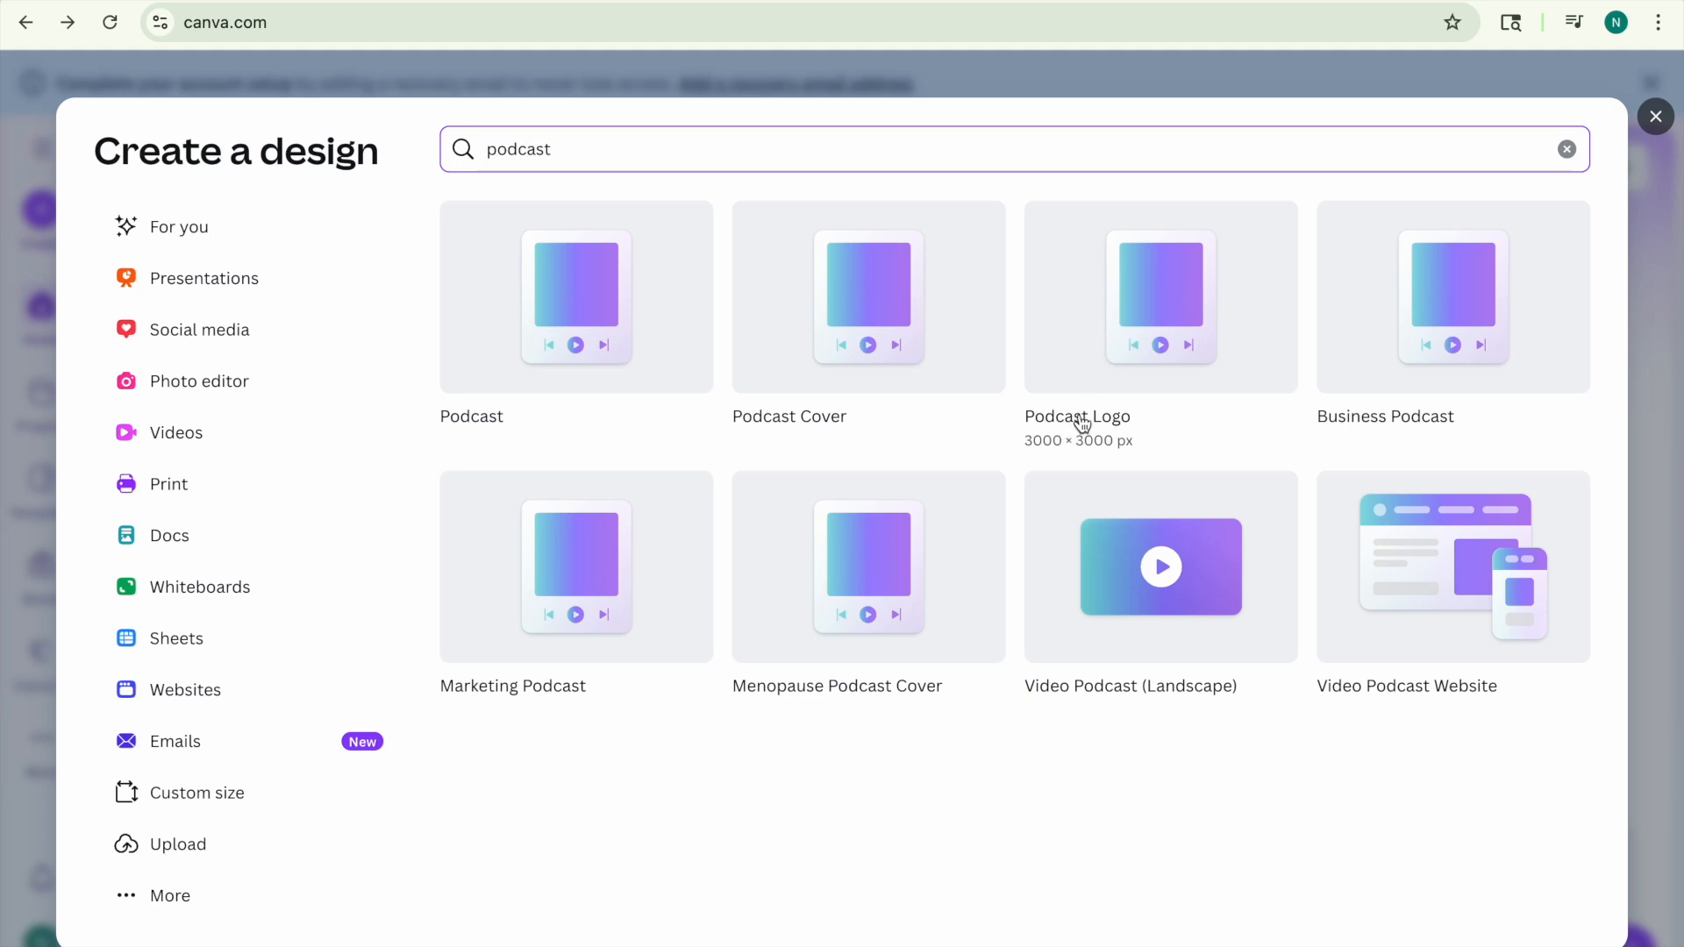
pyautogui.click(1122, 251)
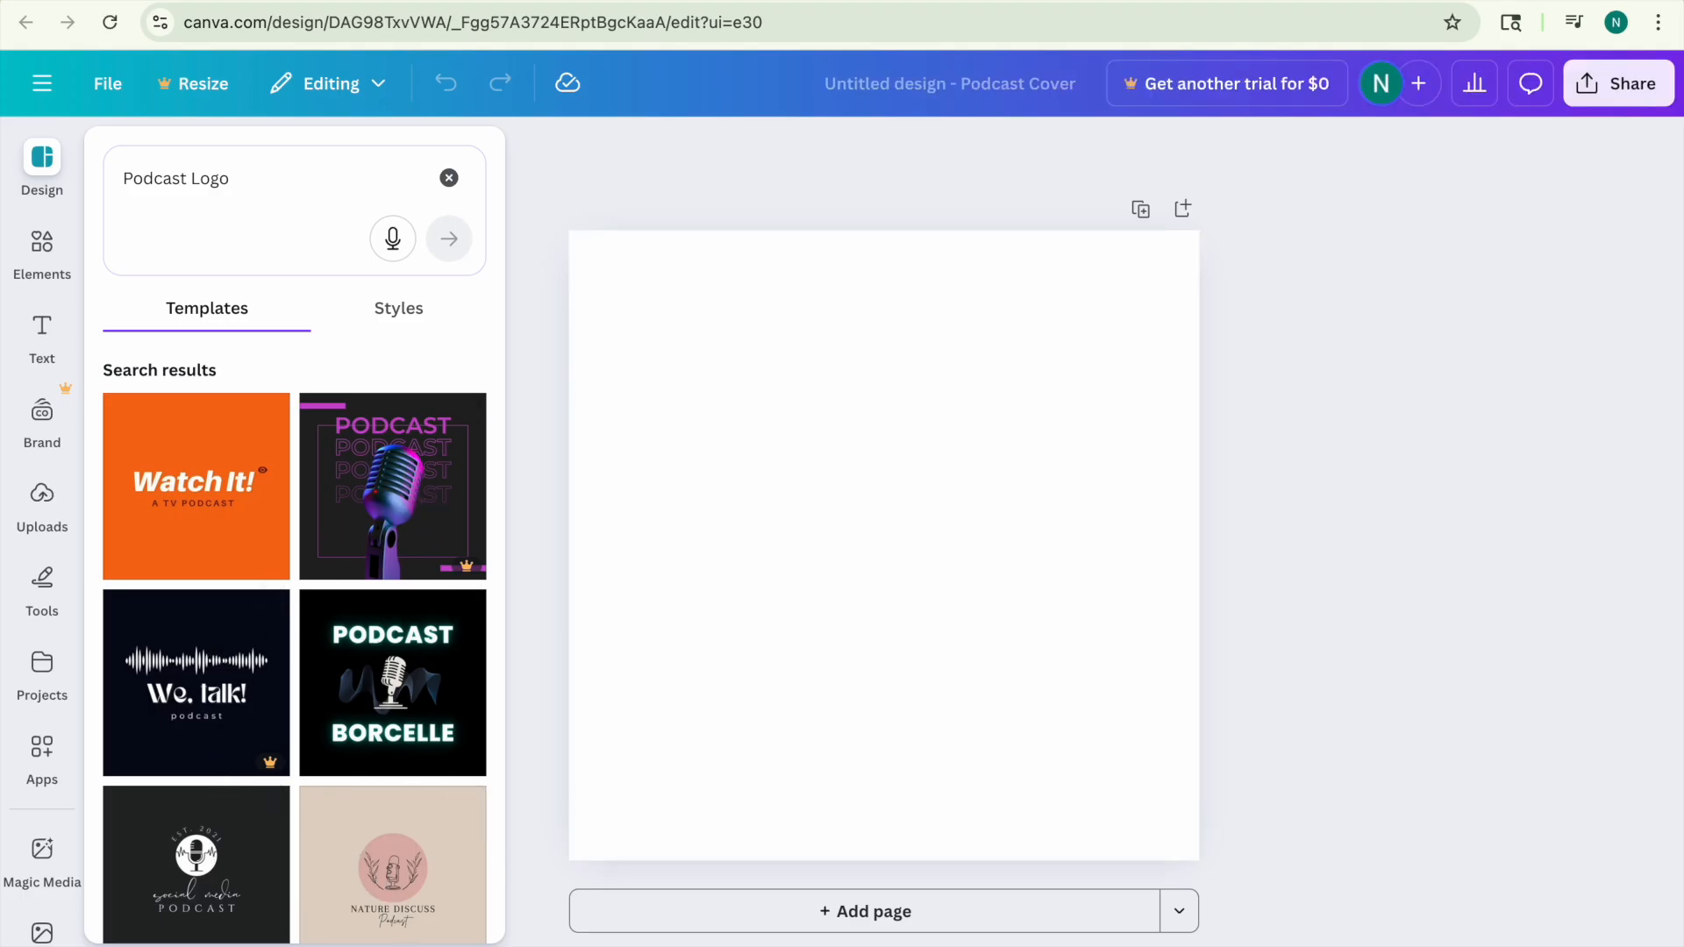
# Try to apply the "Nature Discuss Podcast" template and the black "social media podcast" template to the blank page.
pyautogui.click(414, 891)
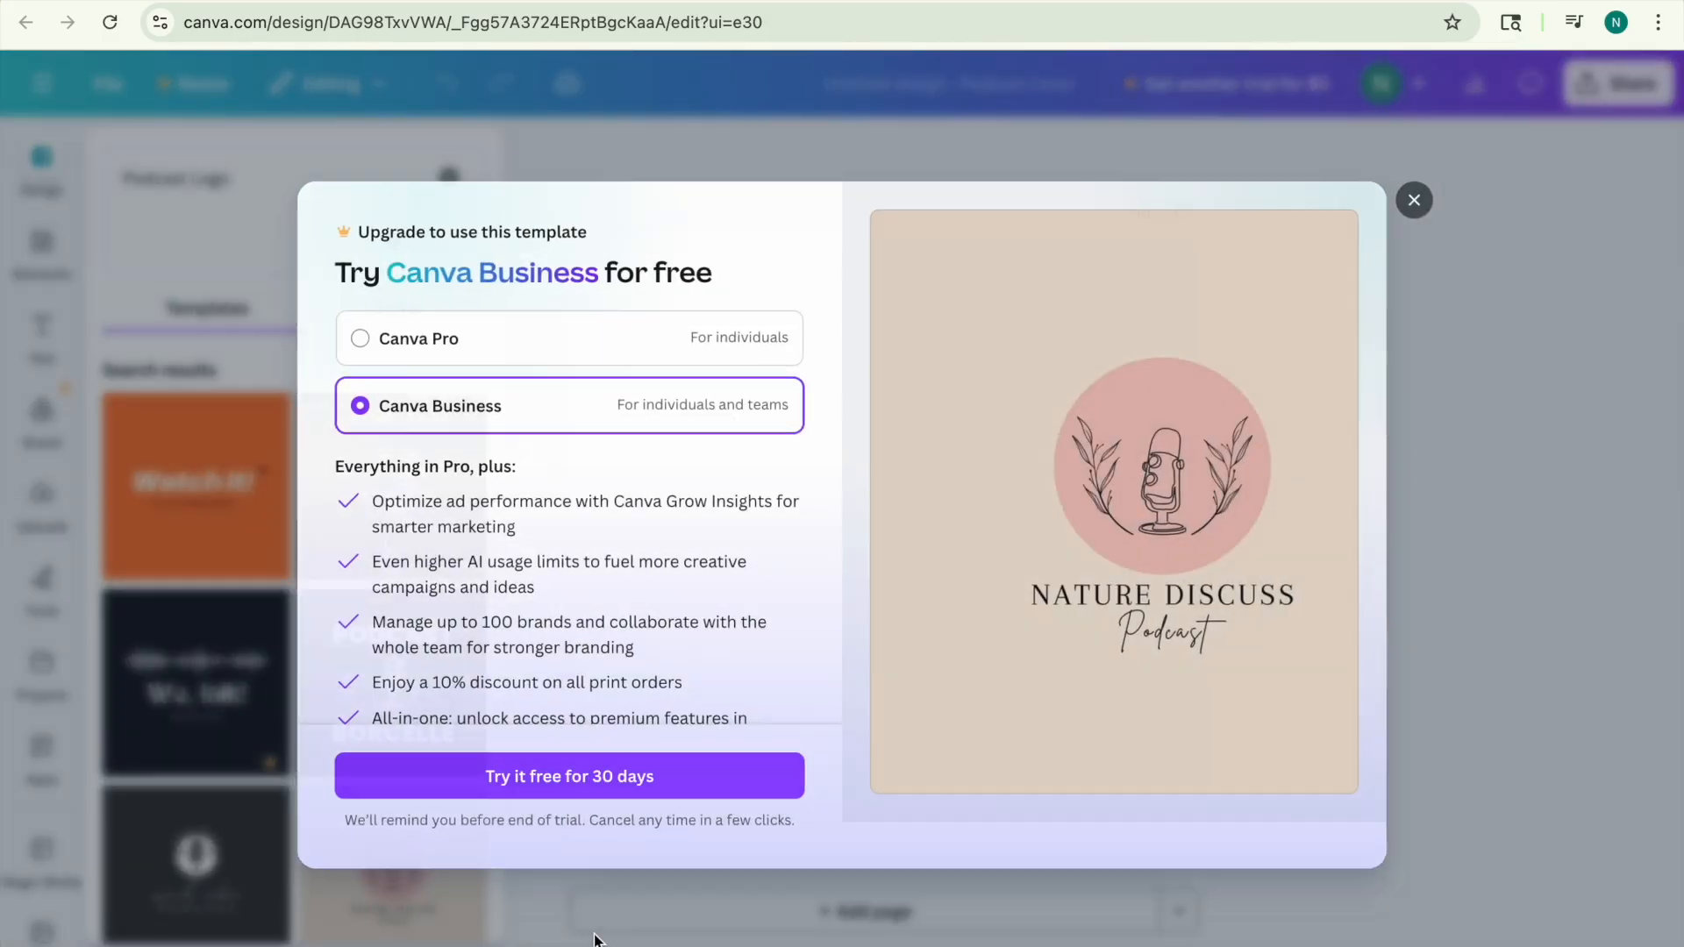
pyautogui.click(449, 901)
pyautogui.click(448, 901)
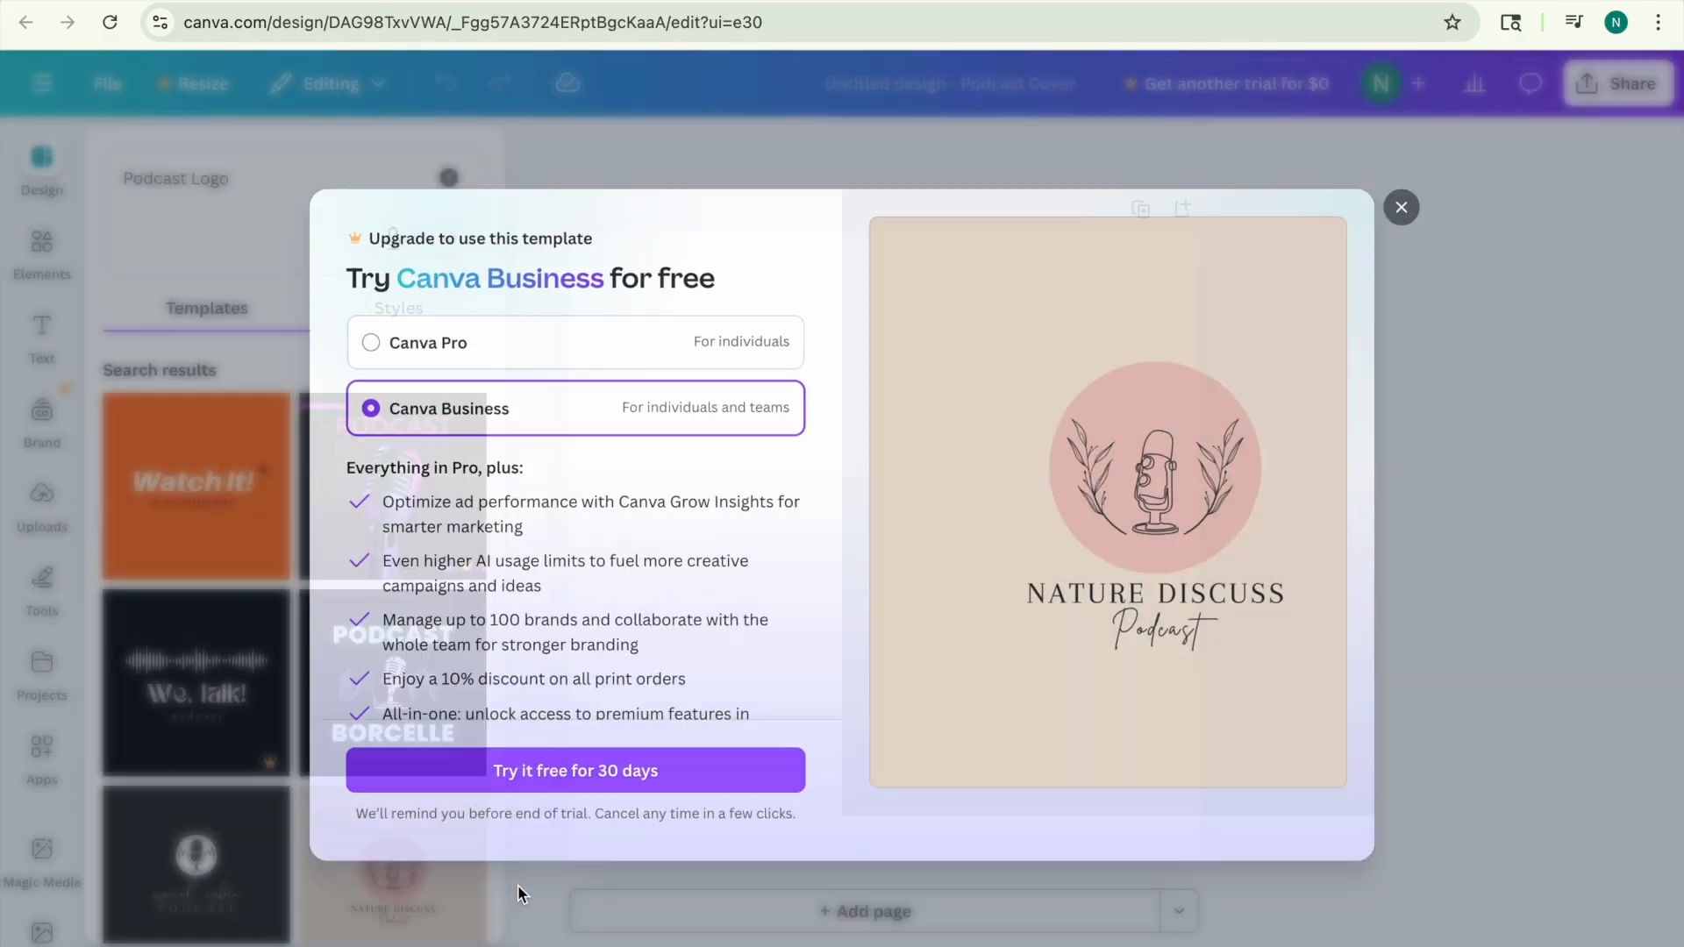
pyautogui.click(517, 884)
pyautogui.click(216, 904)
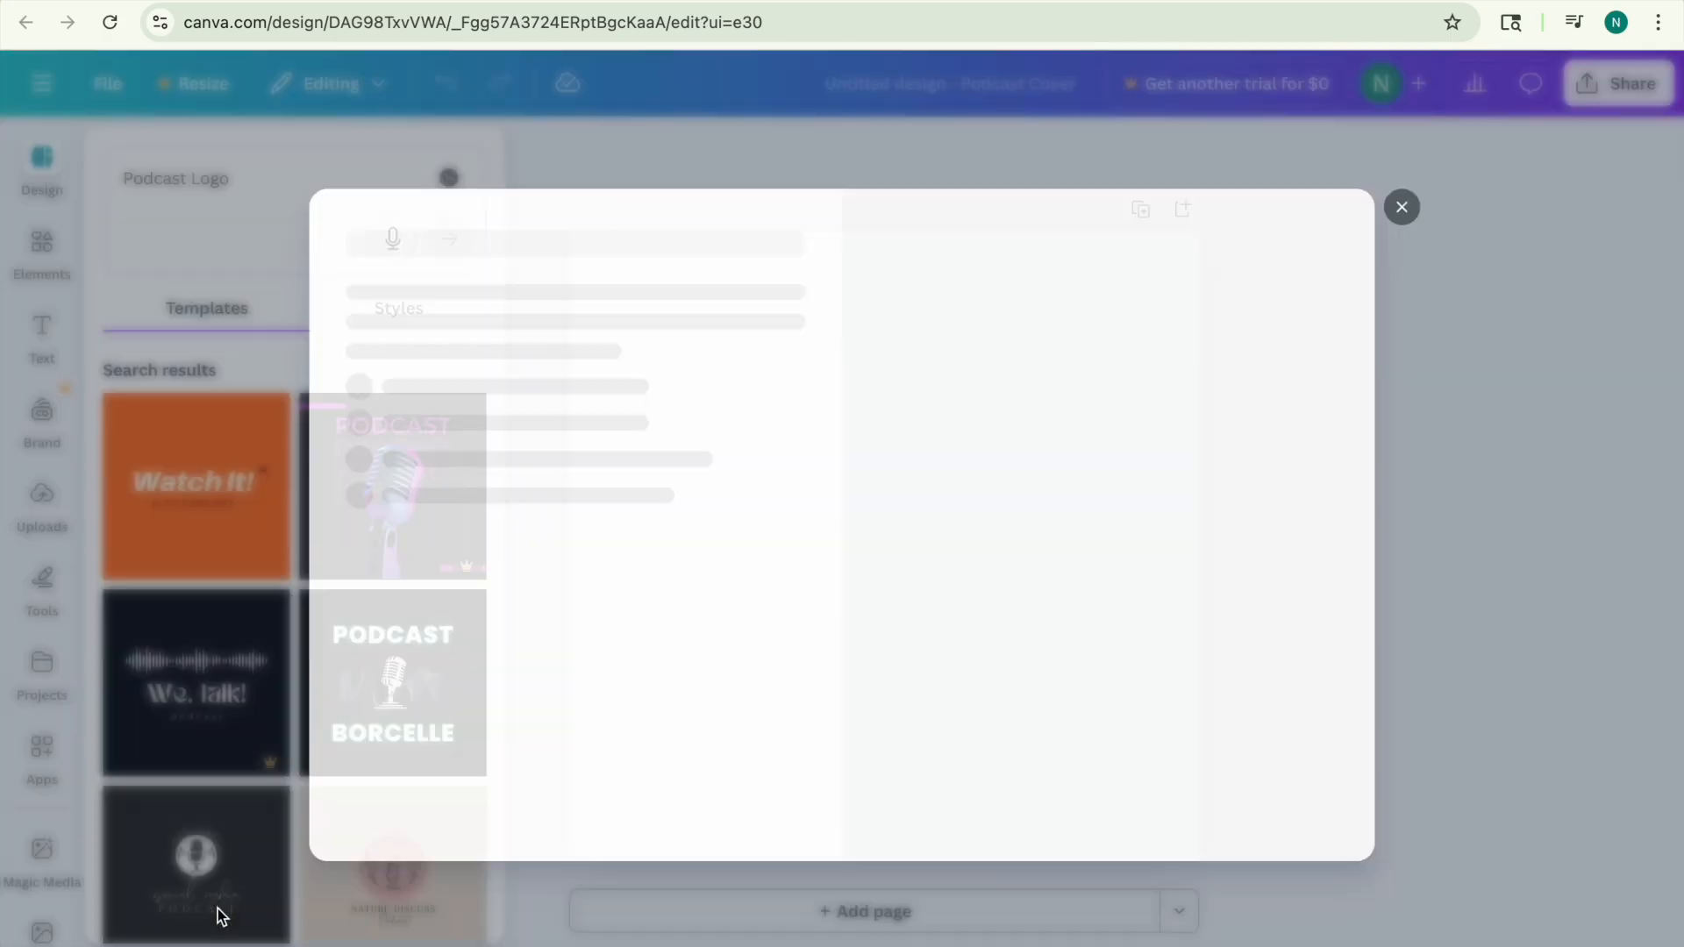
pyautogui.click(216, 934)
# Look through the podcast logo templates for a suitable layout.
pyautogui.moveTo(232, 561); pyautogui.dragTo(381, 869)
pyautogui.scroll(-5, 381, 870)
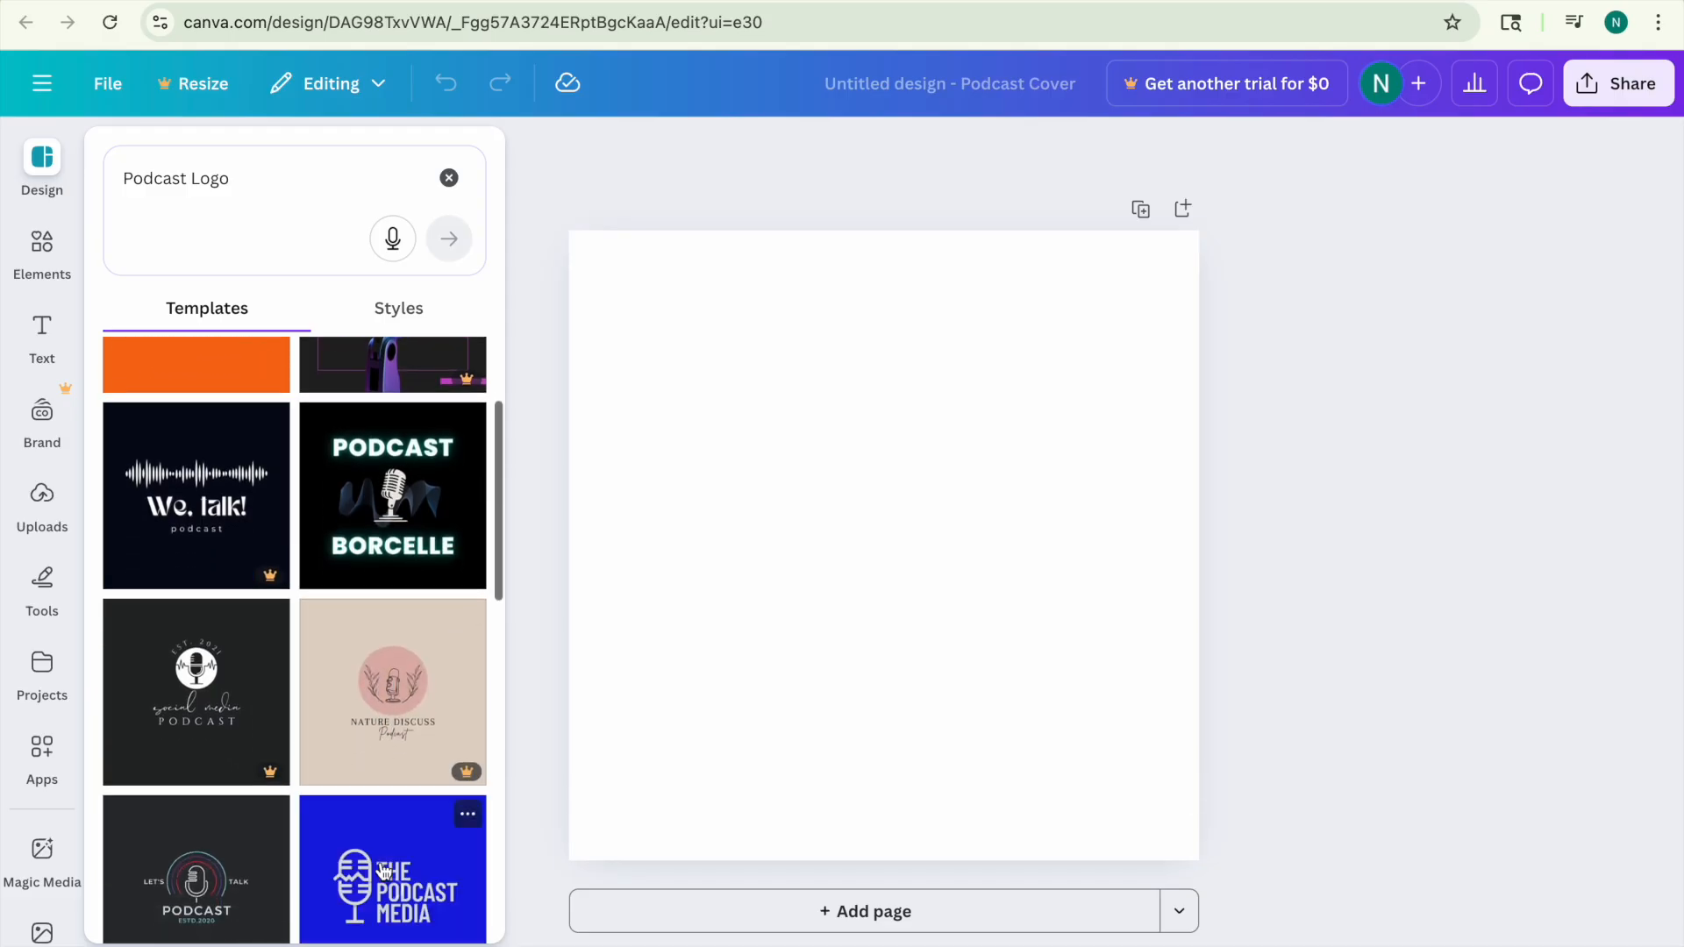
pyautogui.scroll(-2, 382, 865)
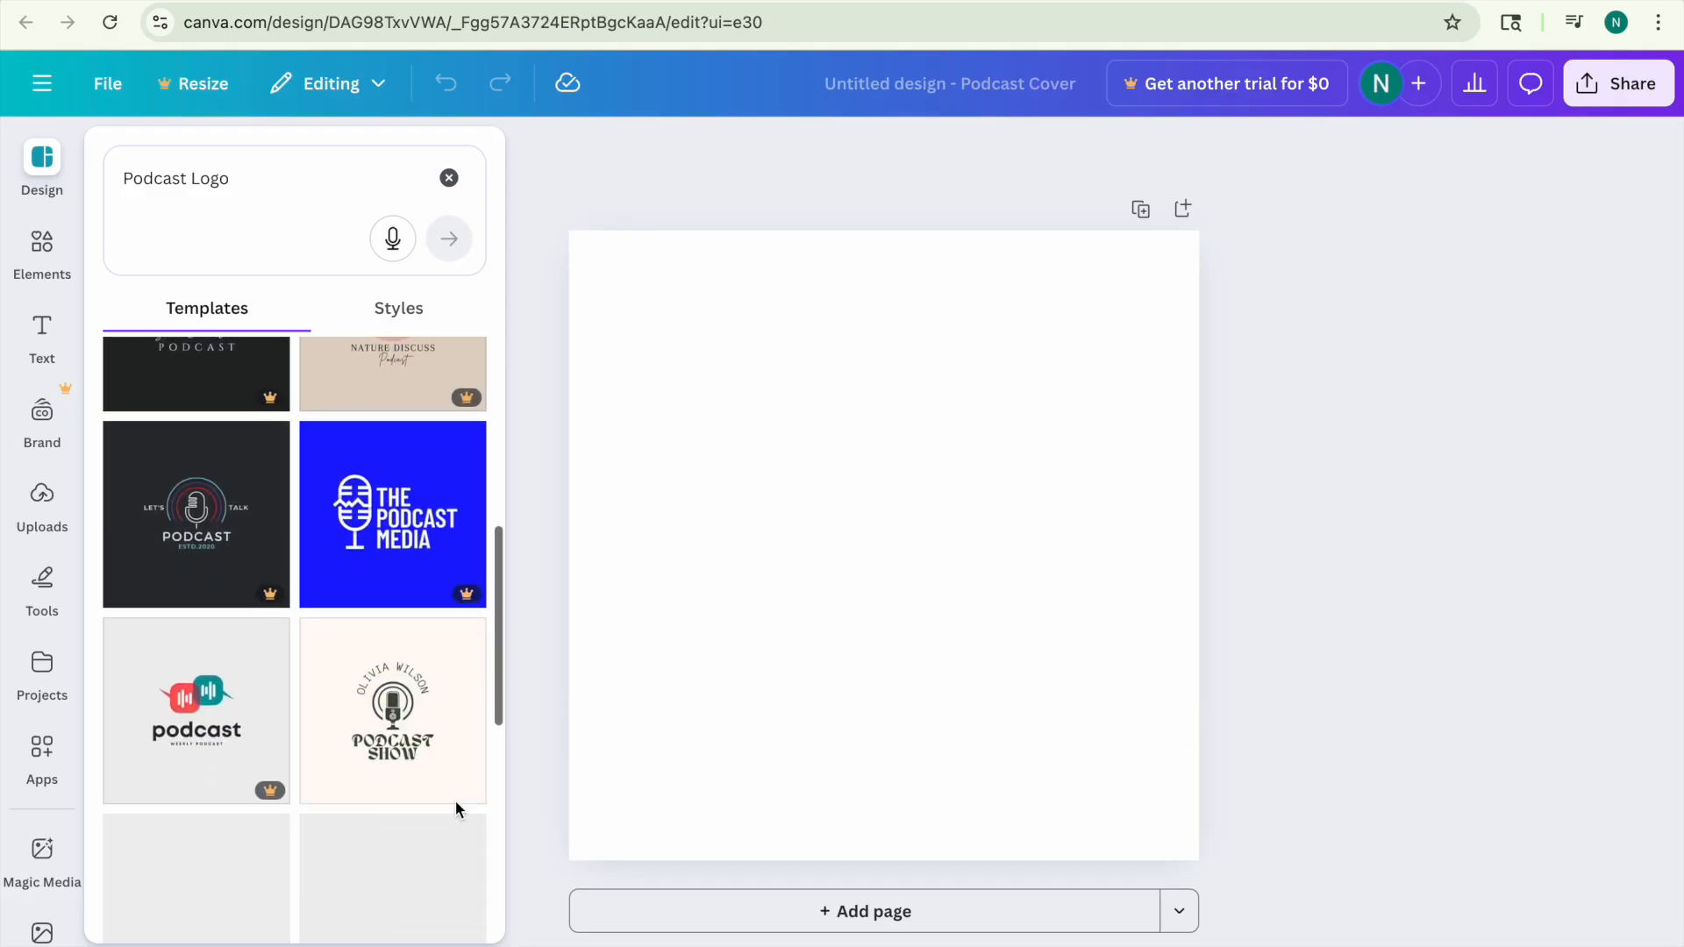
pyautogui.moveTo(494, 705); pyautogui.dragTo(478, 893)
pyautogui.moveTo(487, 554); pyautogui.dragTo(493, 777)
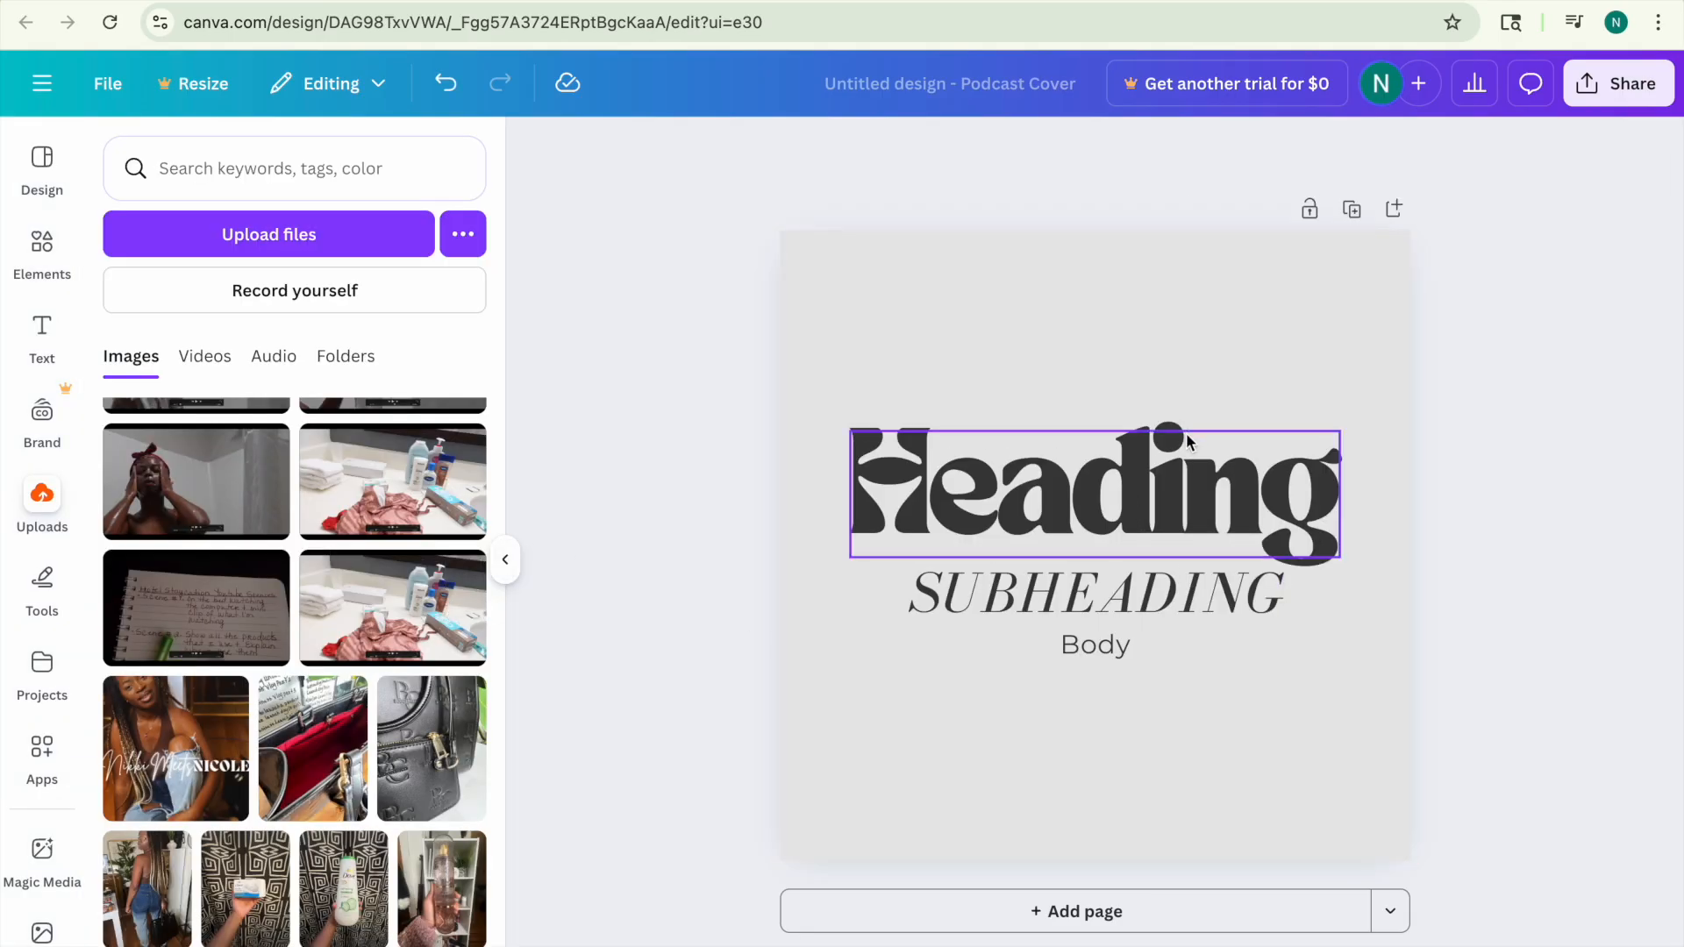
# Replace the heading text with "Social" and shrink it to font size 206.
pyautogui.click(1187, 446)
pyautogui.click(1178, 458)
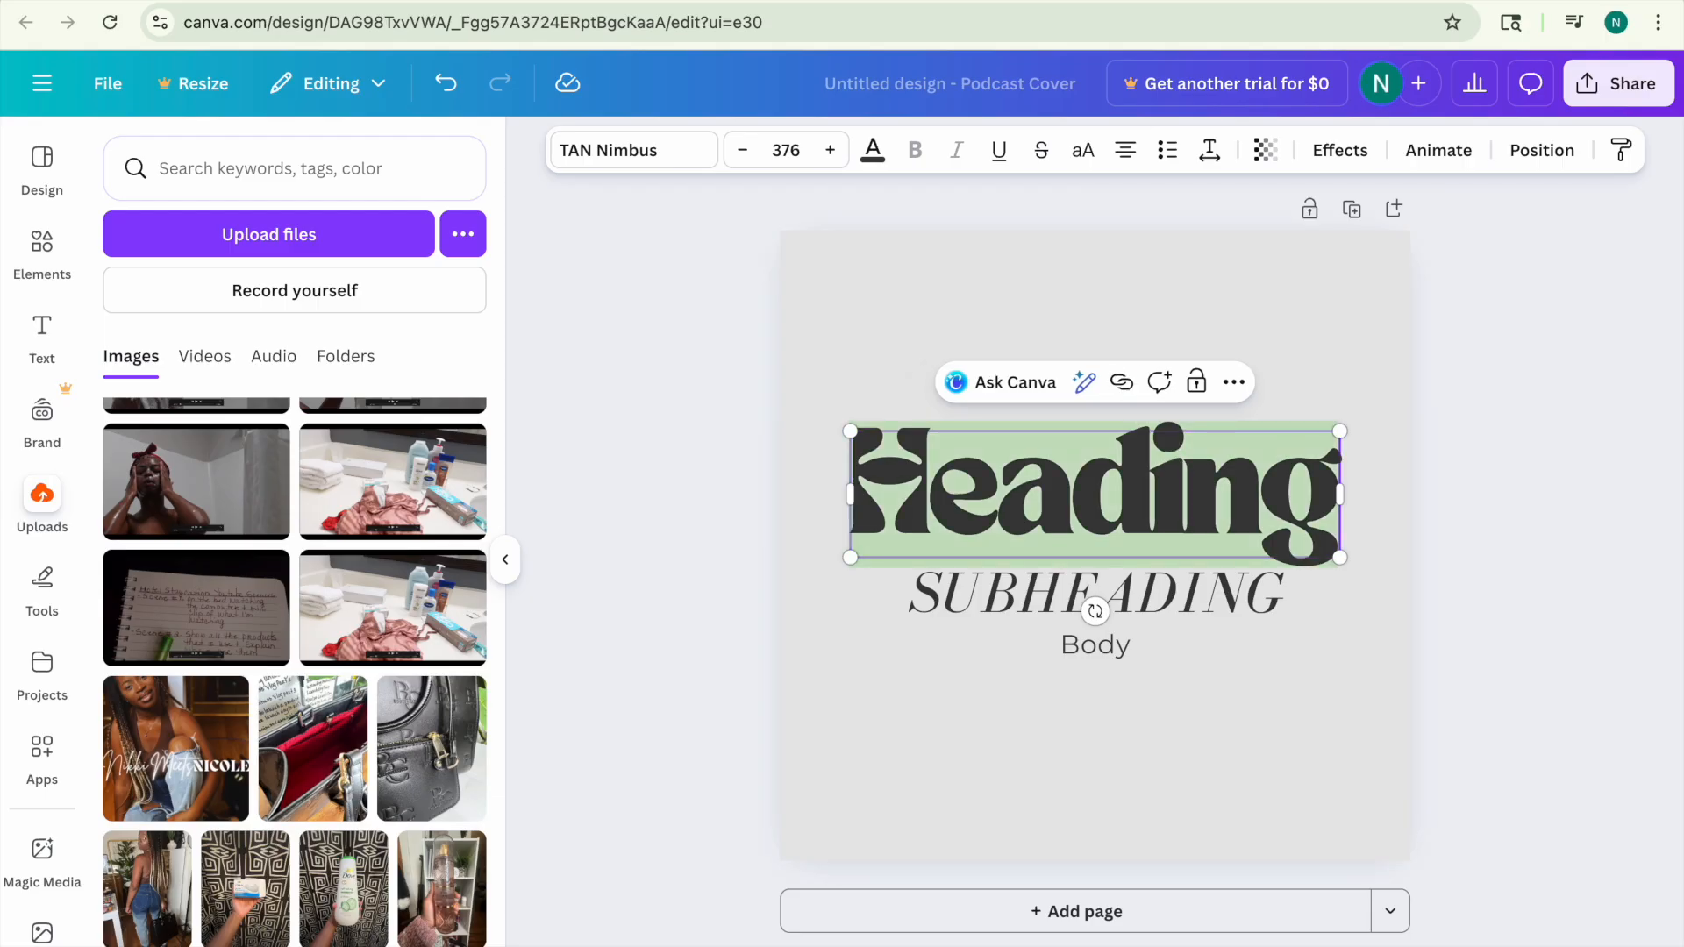
pyautogui.write('Social')
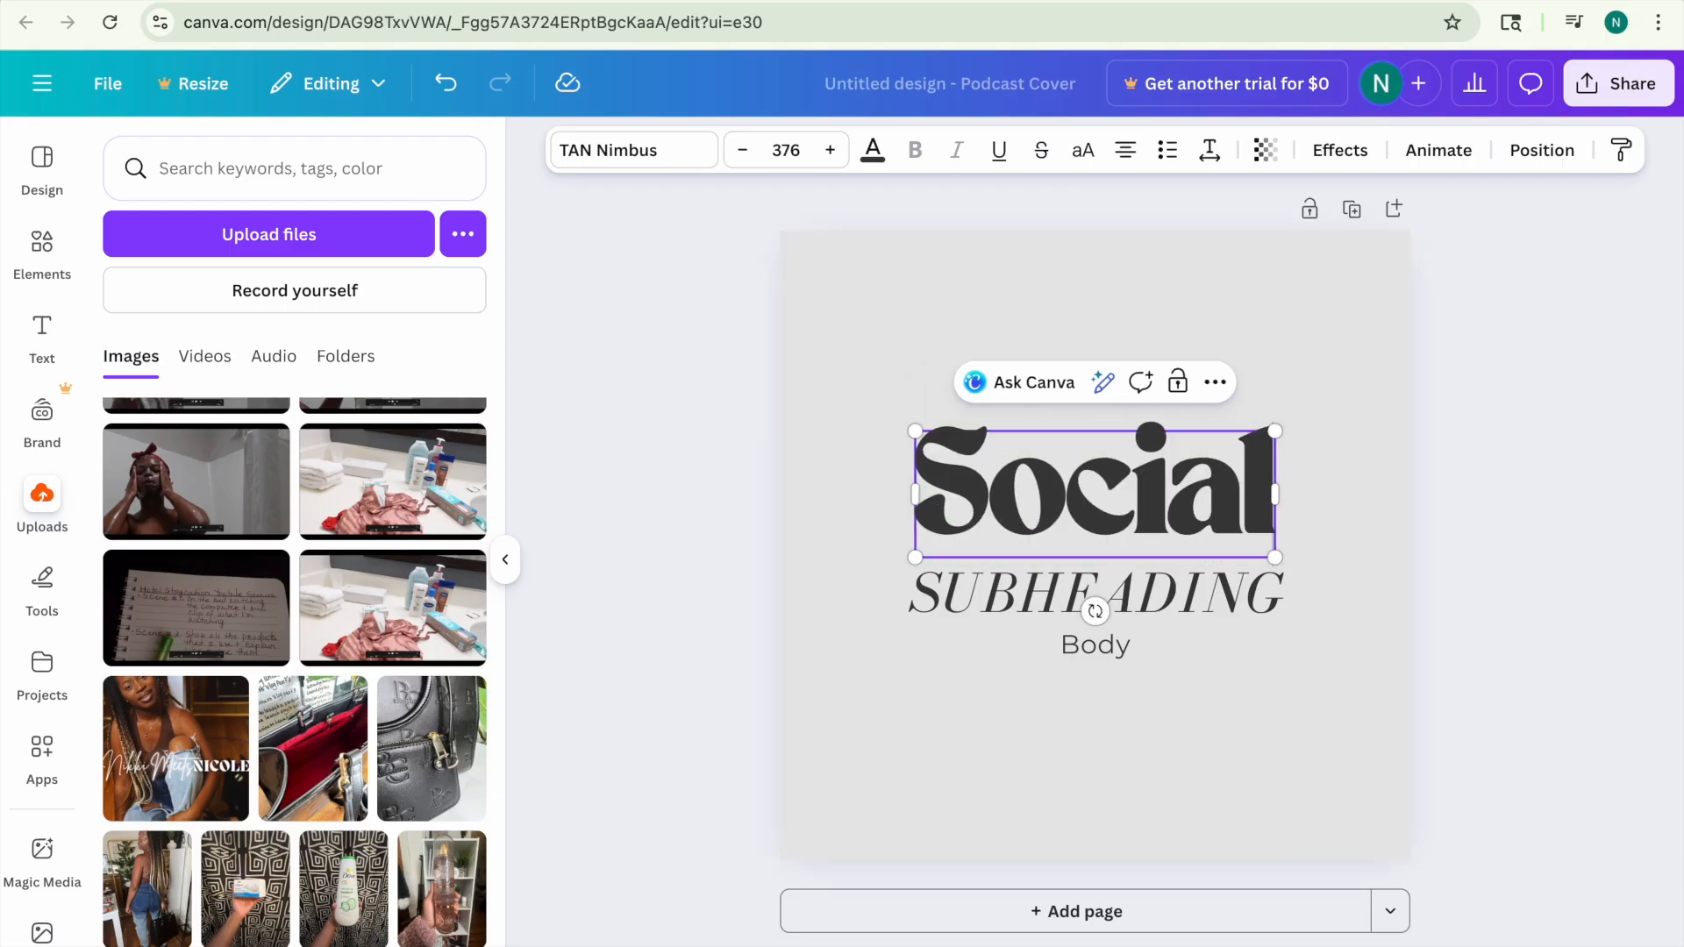
pyautogui.moveTo(1275, 431); pyautogui.dragTo(1107, 457)
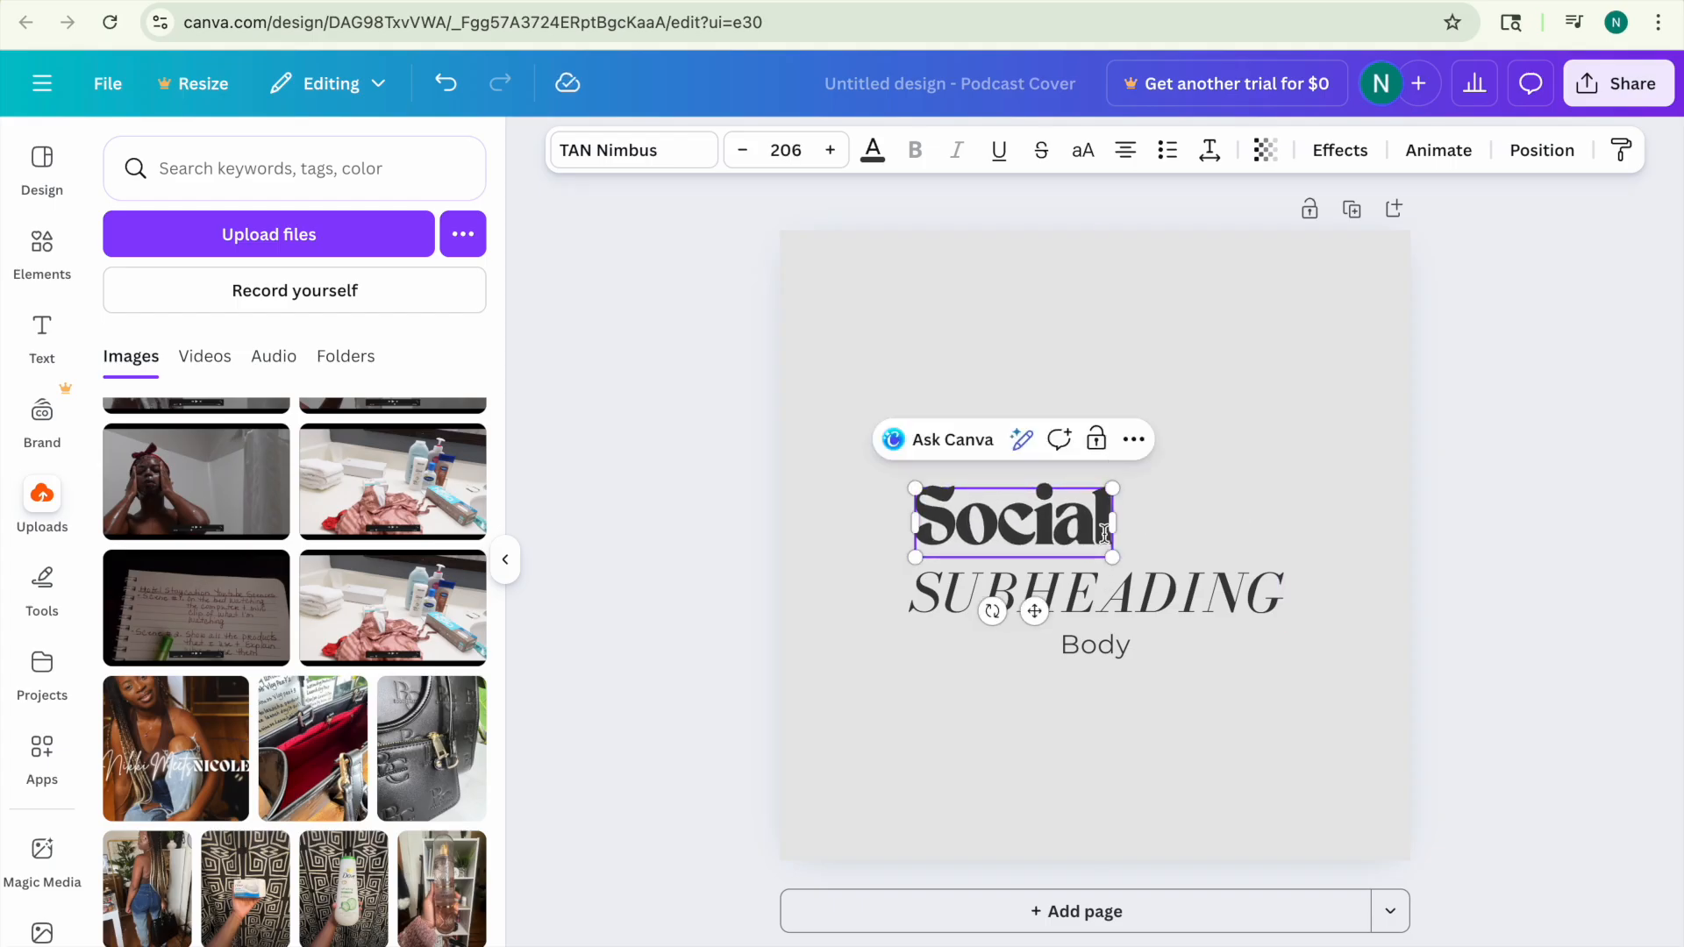
# Replace the title text with "Nicole Social Hub".
pyautogui.moveTo(1108, 524); pyautogui.dragTo(1015, 524)
pyautogui.write('Nicole')
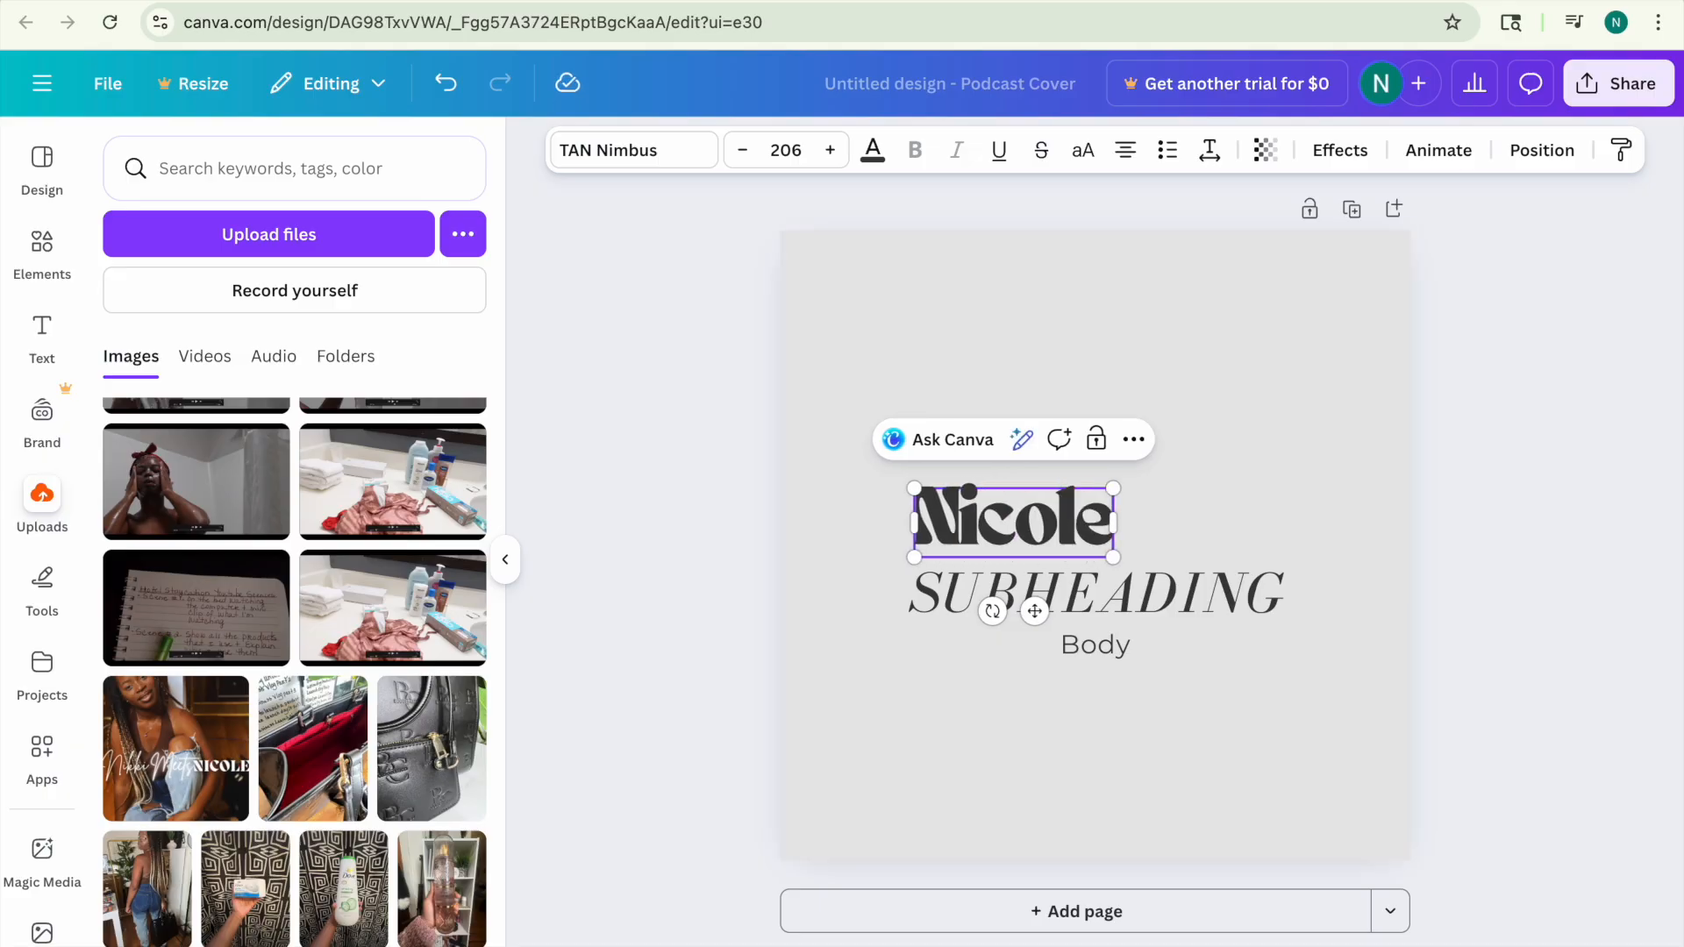
pyautogui.write(' S')
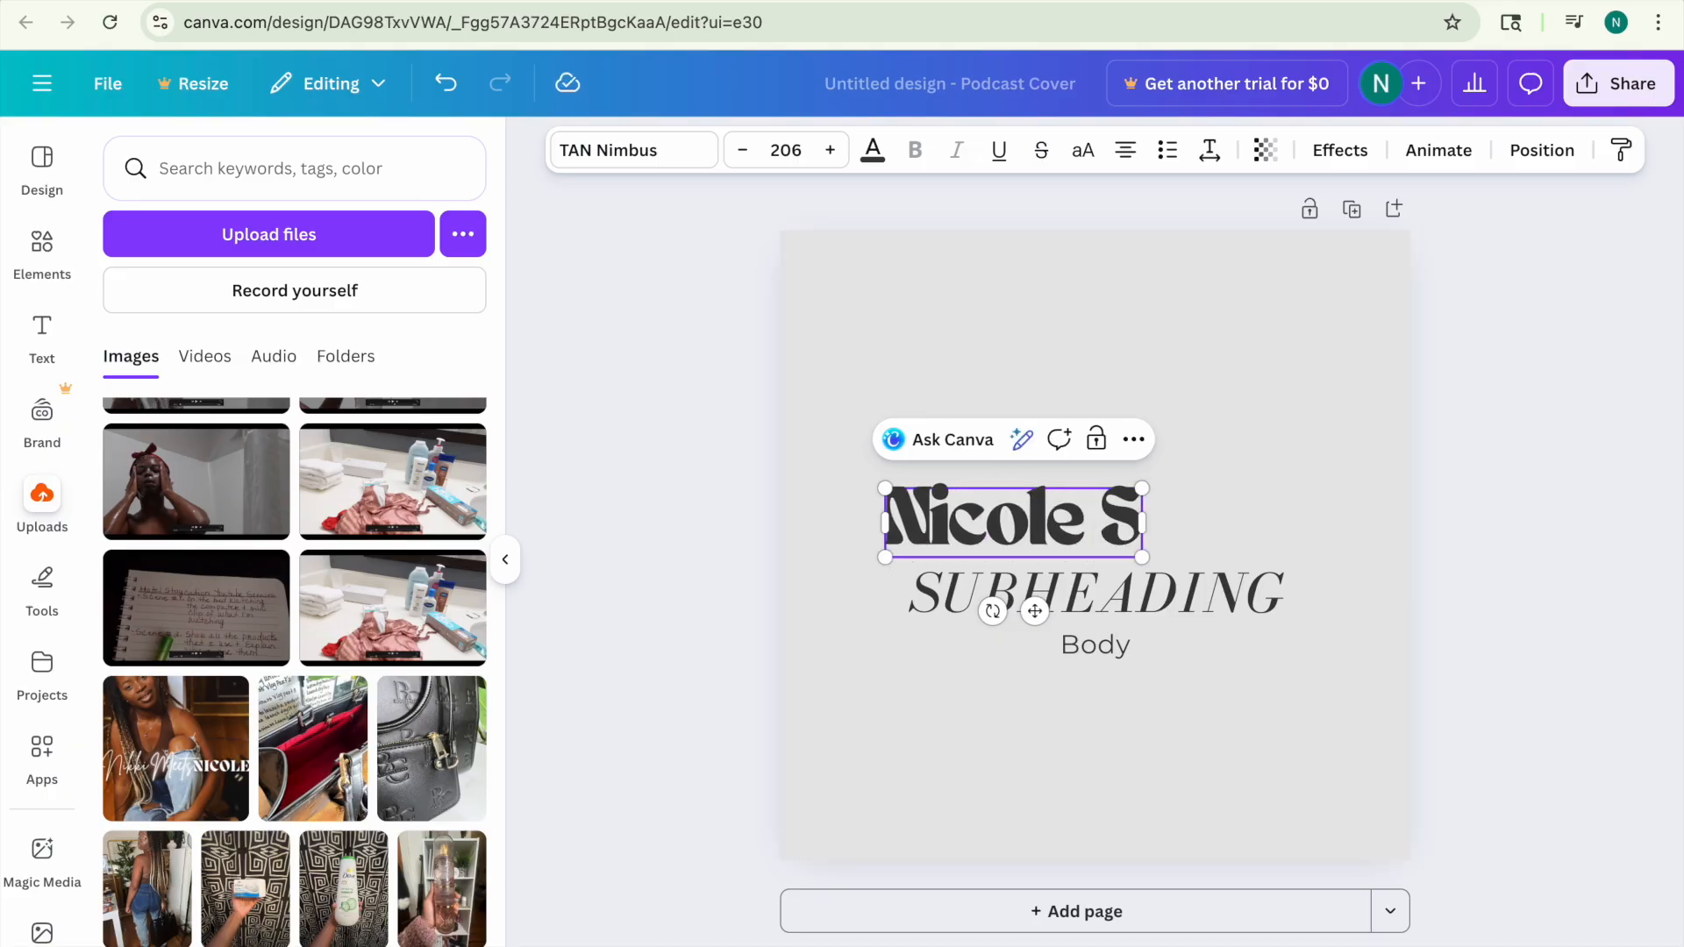
pyautogui.write('ocial')
pyautogui.press('Return')
pyautogui.write('Hub')
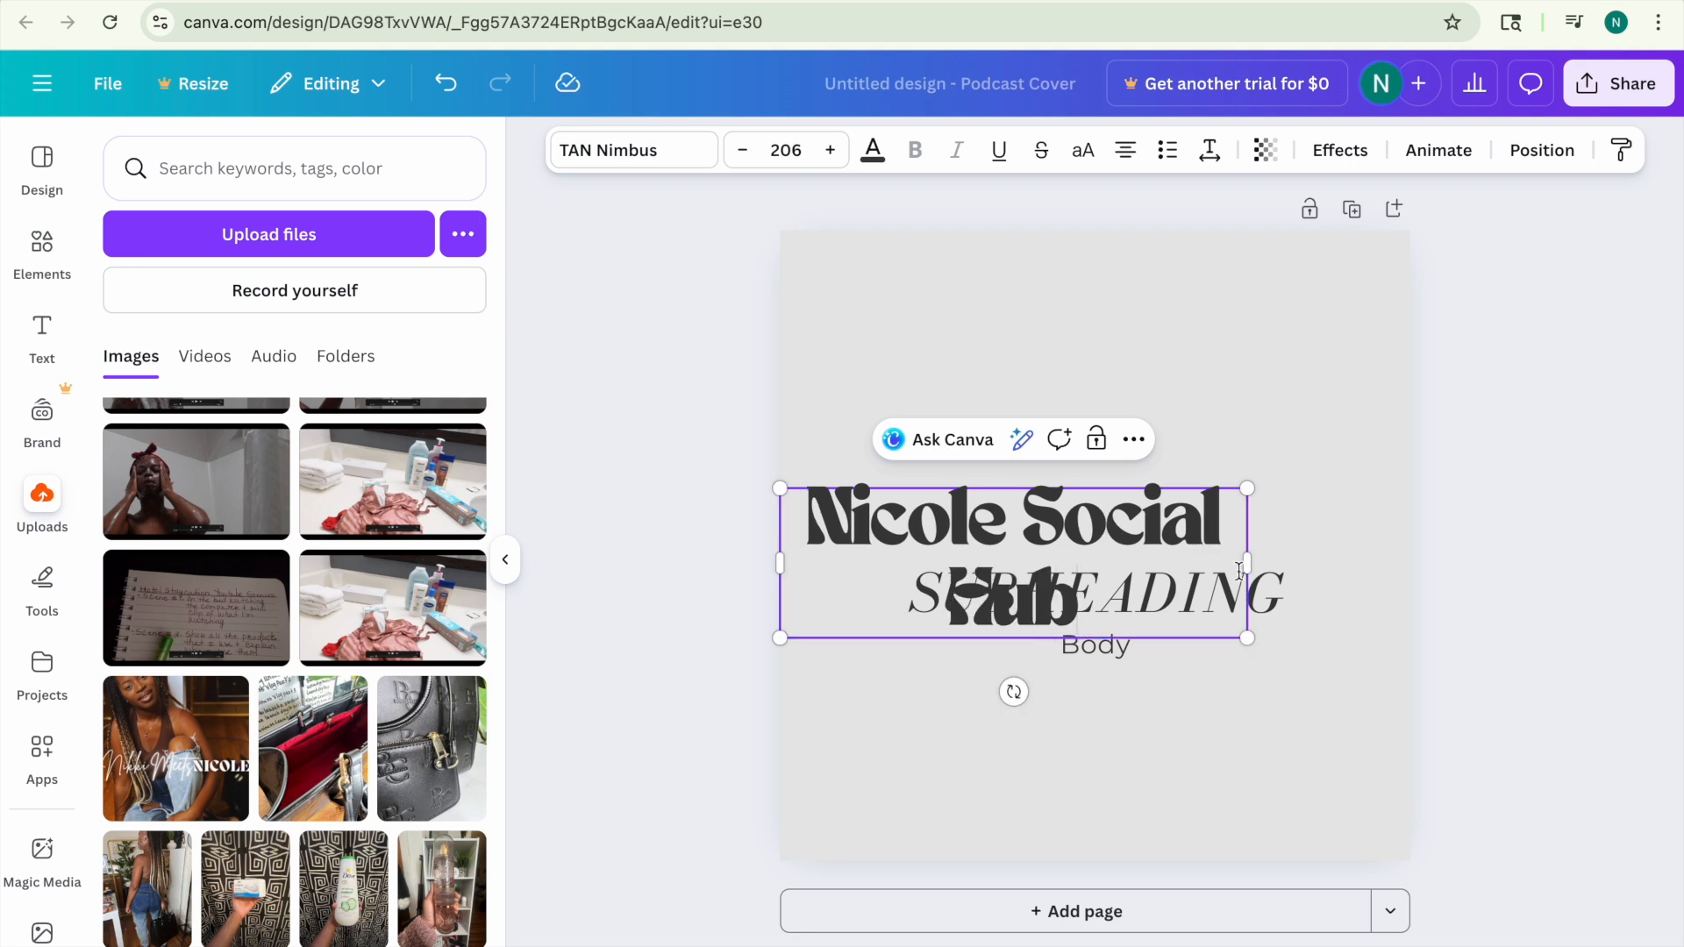
# Widen the title's text box so it fits on one line and center it horizontally on the page.
pyautogui.moveTo(1245, 566); pyautogui.dragTo(1385, 562)
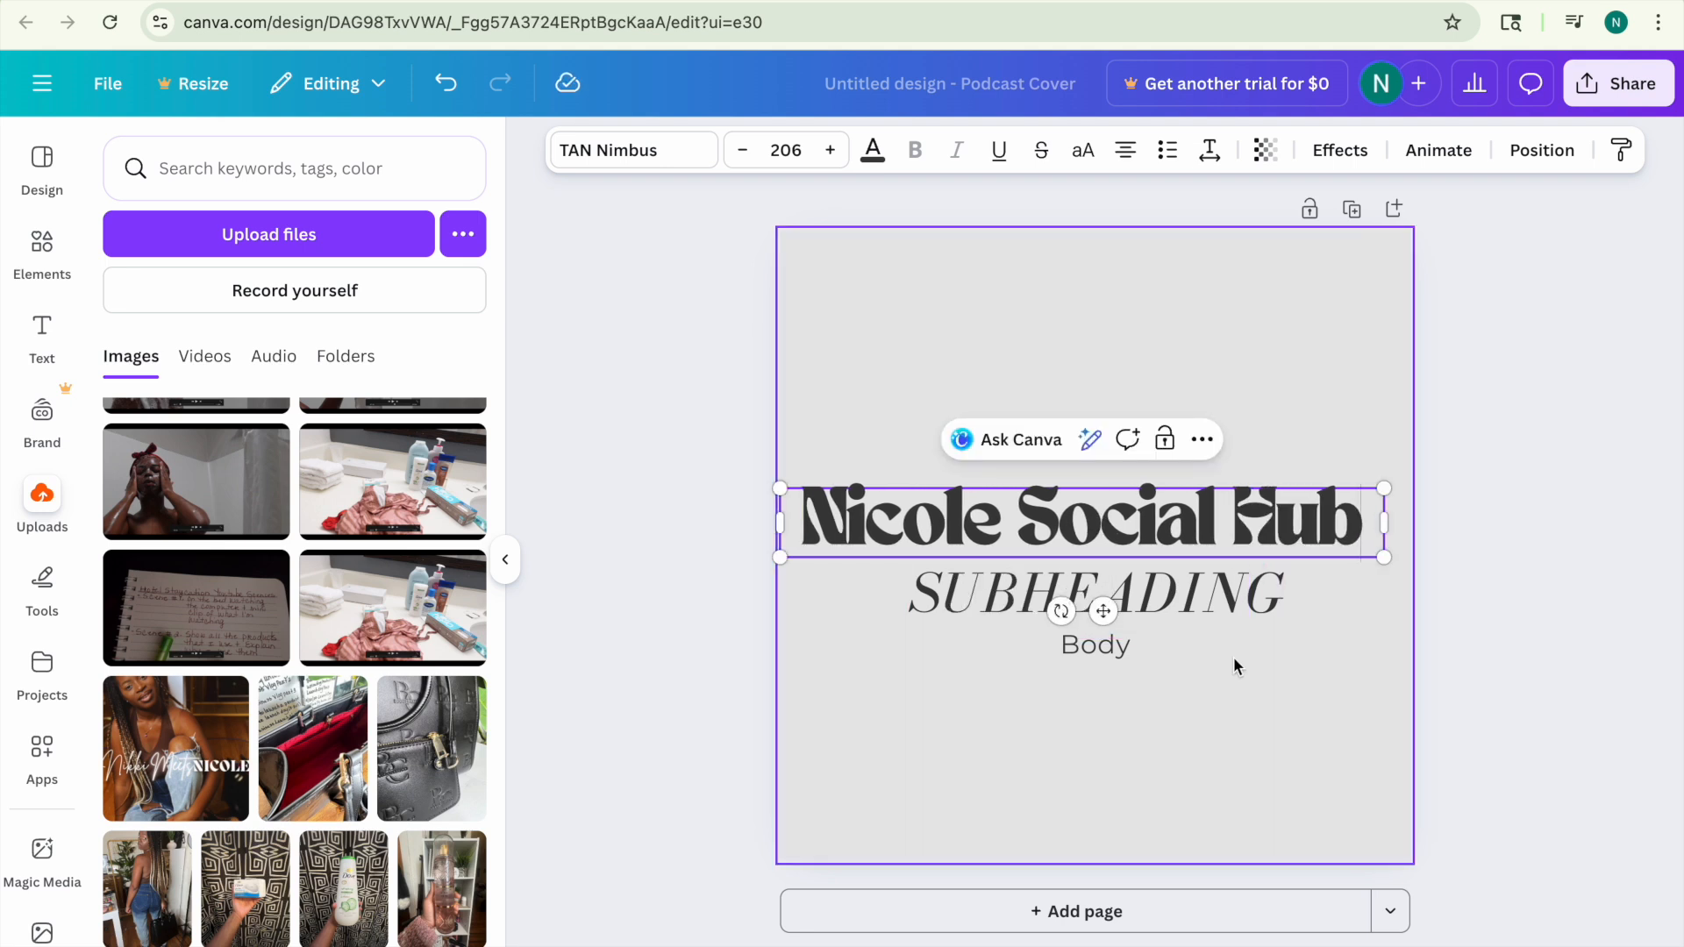
pyautogui.moveTo(1106, 611); pyautogui.dragTo(1119, 612)
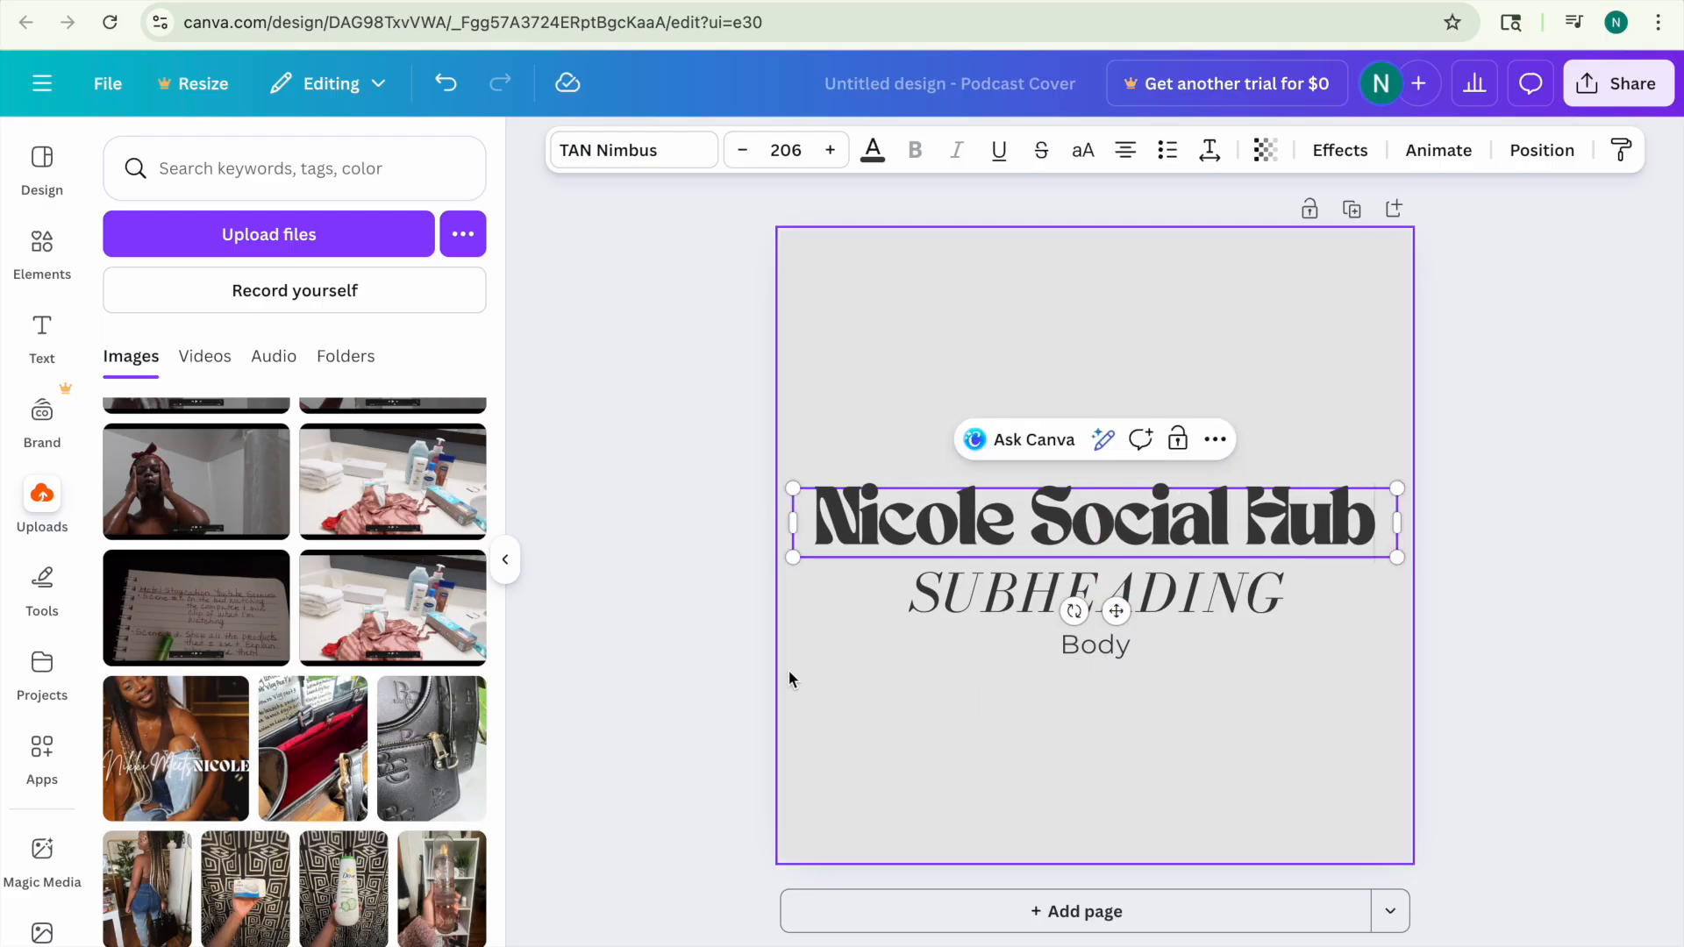
pyautogui.click(709, 645)
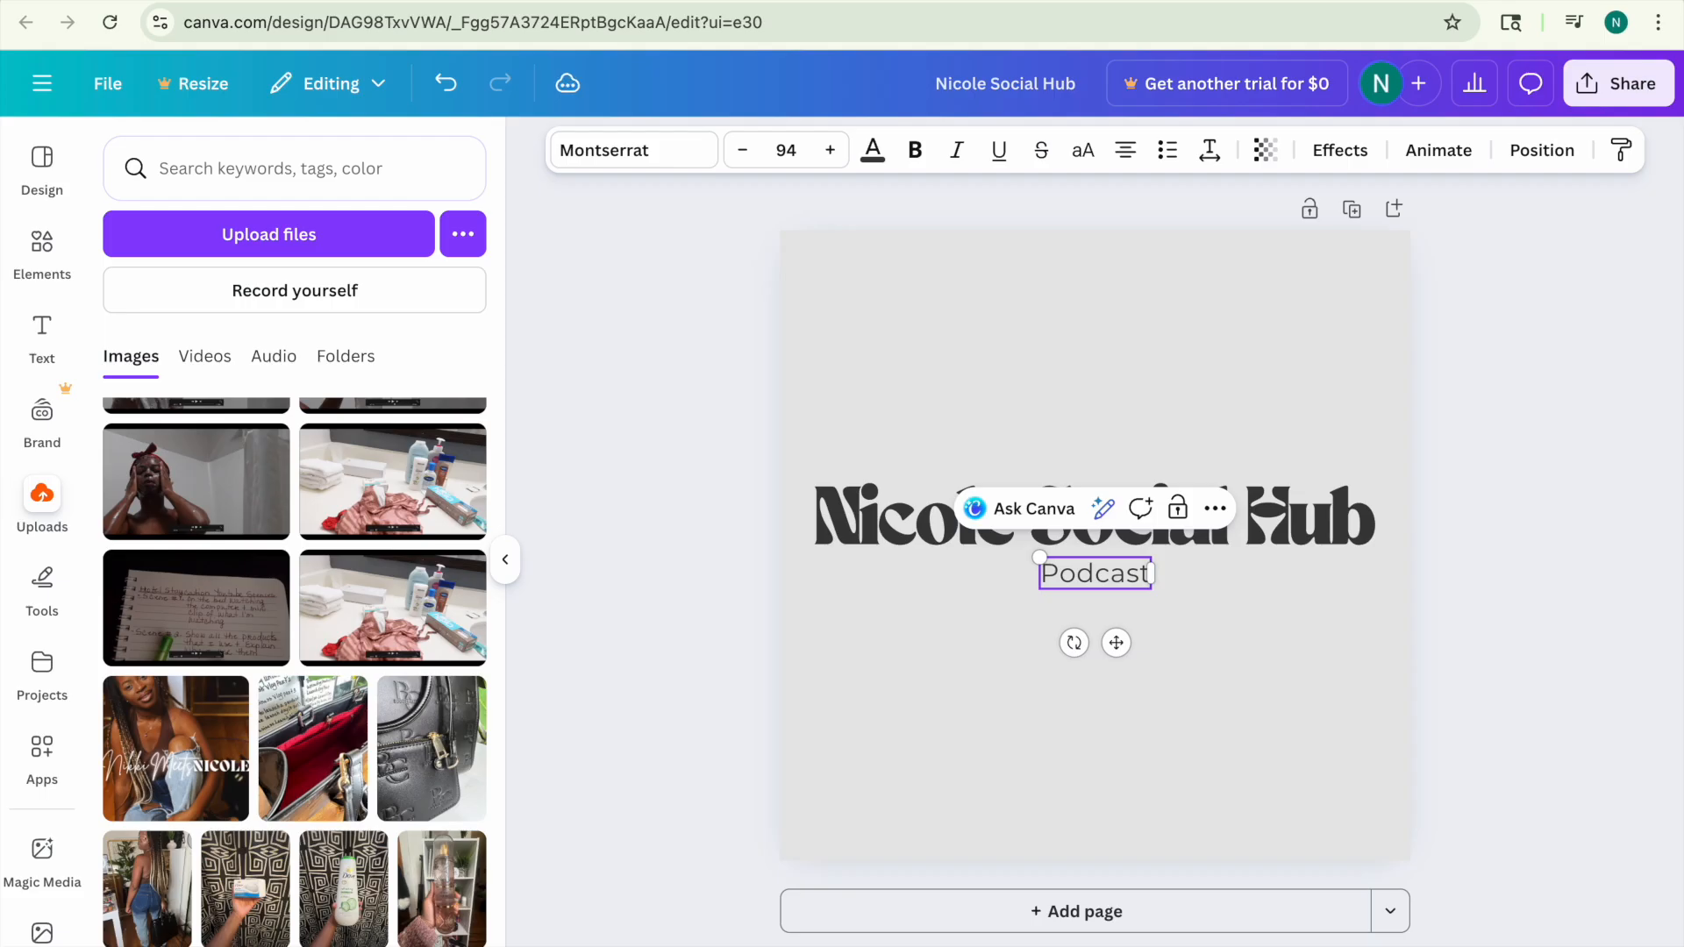
# Replace the small text line under the title with "Content Creator| Podcaster|Youtuber".
pyautogui.write('er')
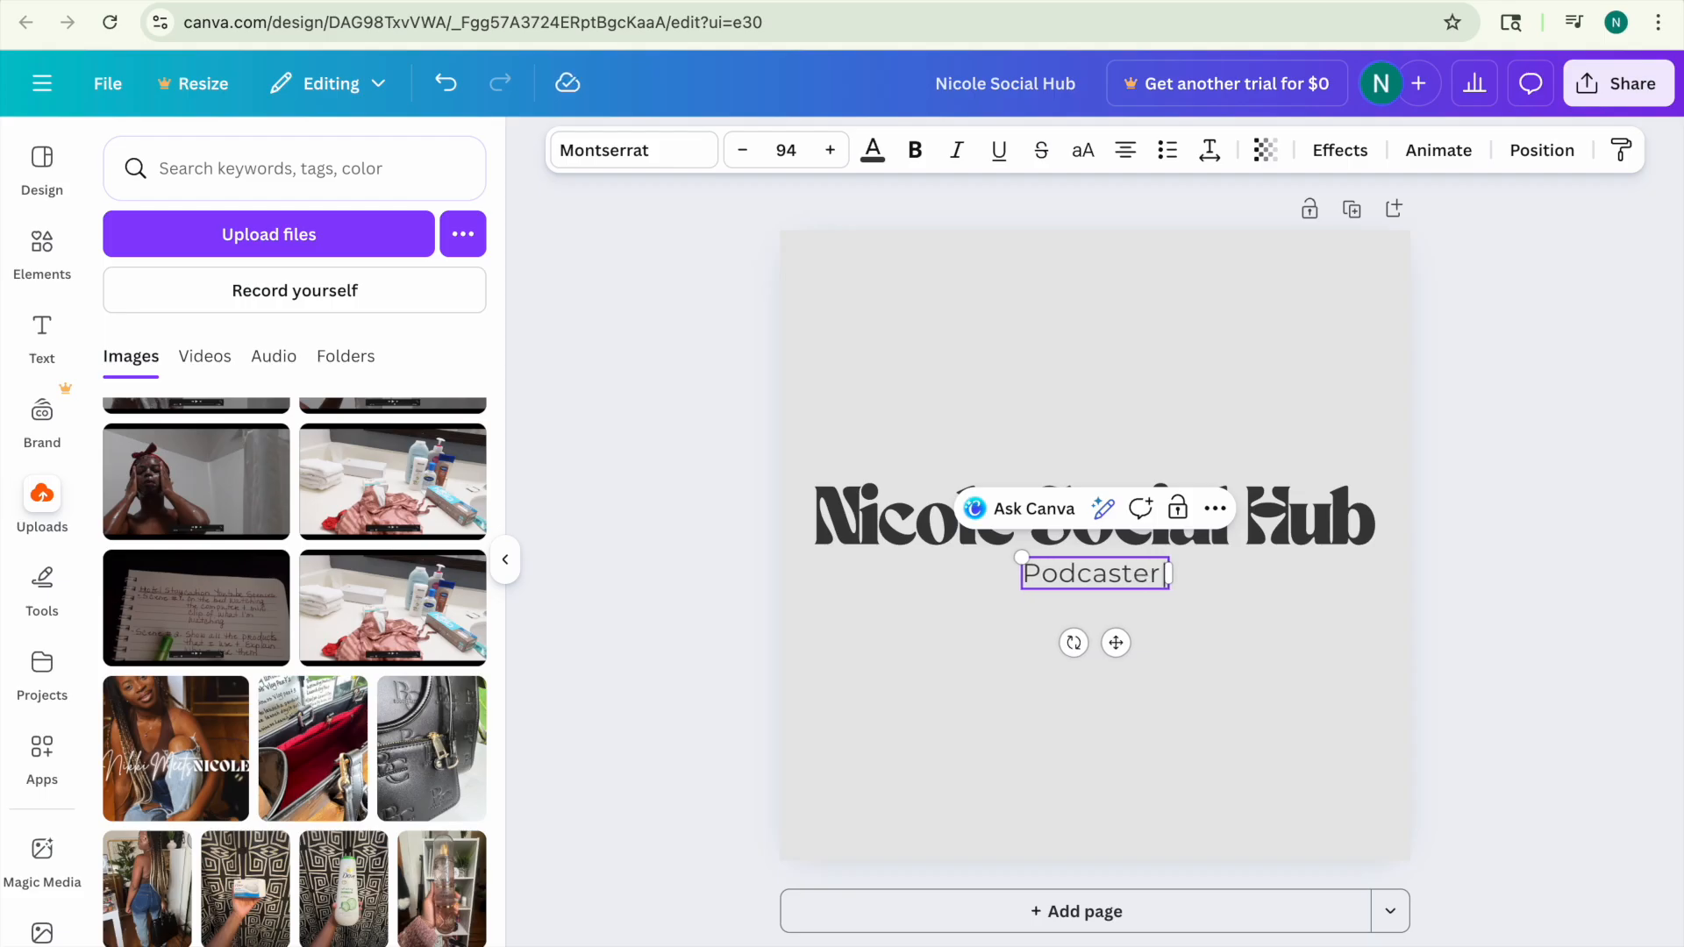
pyautogui.press('BackSpace')
pyautogui.press('BackSpace')
pyautogui.press('BackSpace')
pyautogui.press('BackSpace')
pyautogui.press('BackSpace')
pyautogui.press('BackSpace')
pyautogui.press('BackSpace')
pyautogui.press('BackSpace')
pyautogui.press('BackSpace')
pyautogui.press('BackSpace')
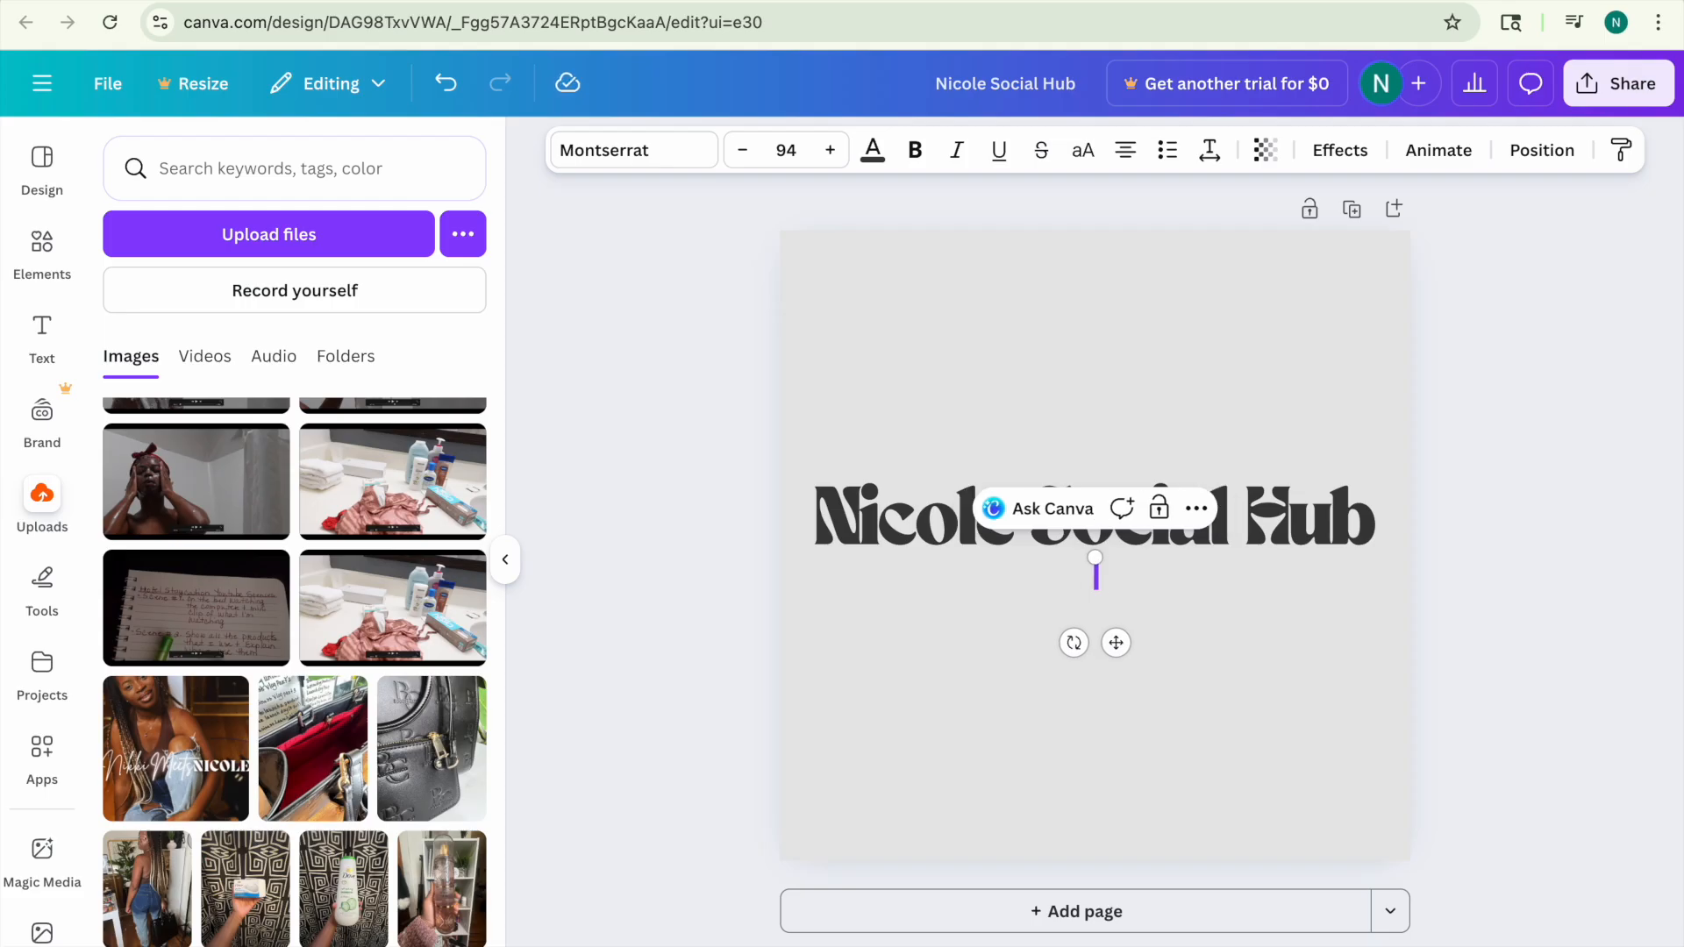
pyautogui.write('Content')
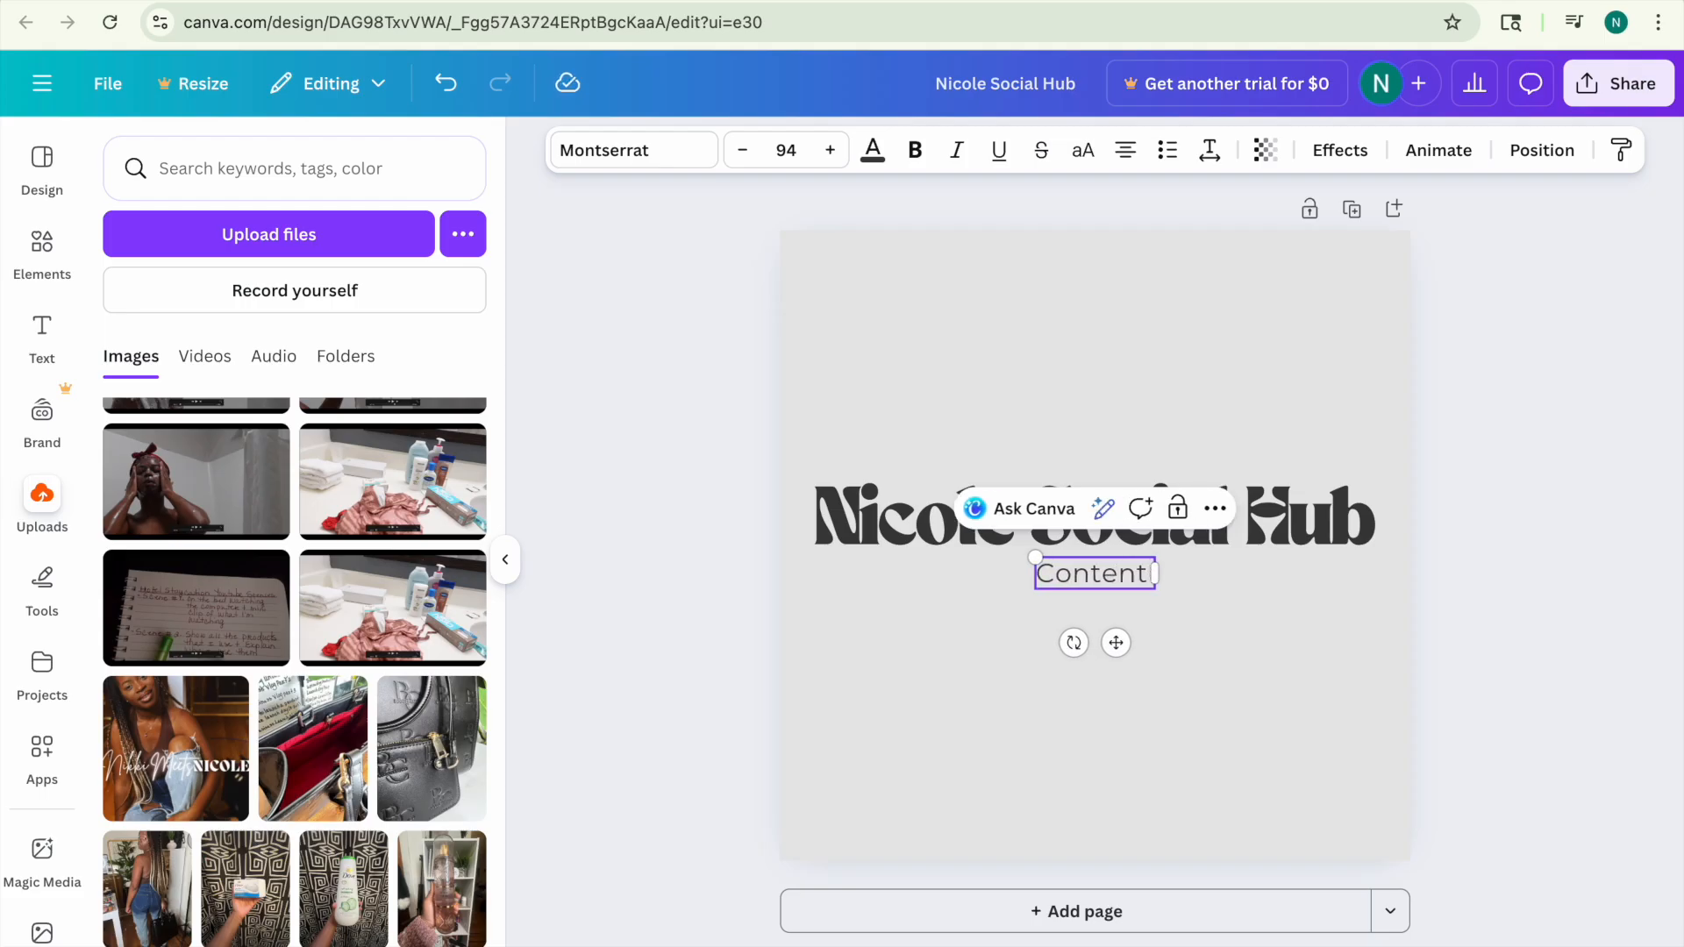
pyautogui.write(' Creator')
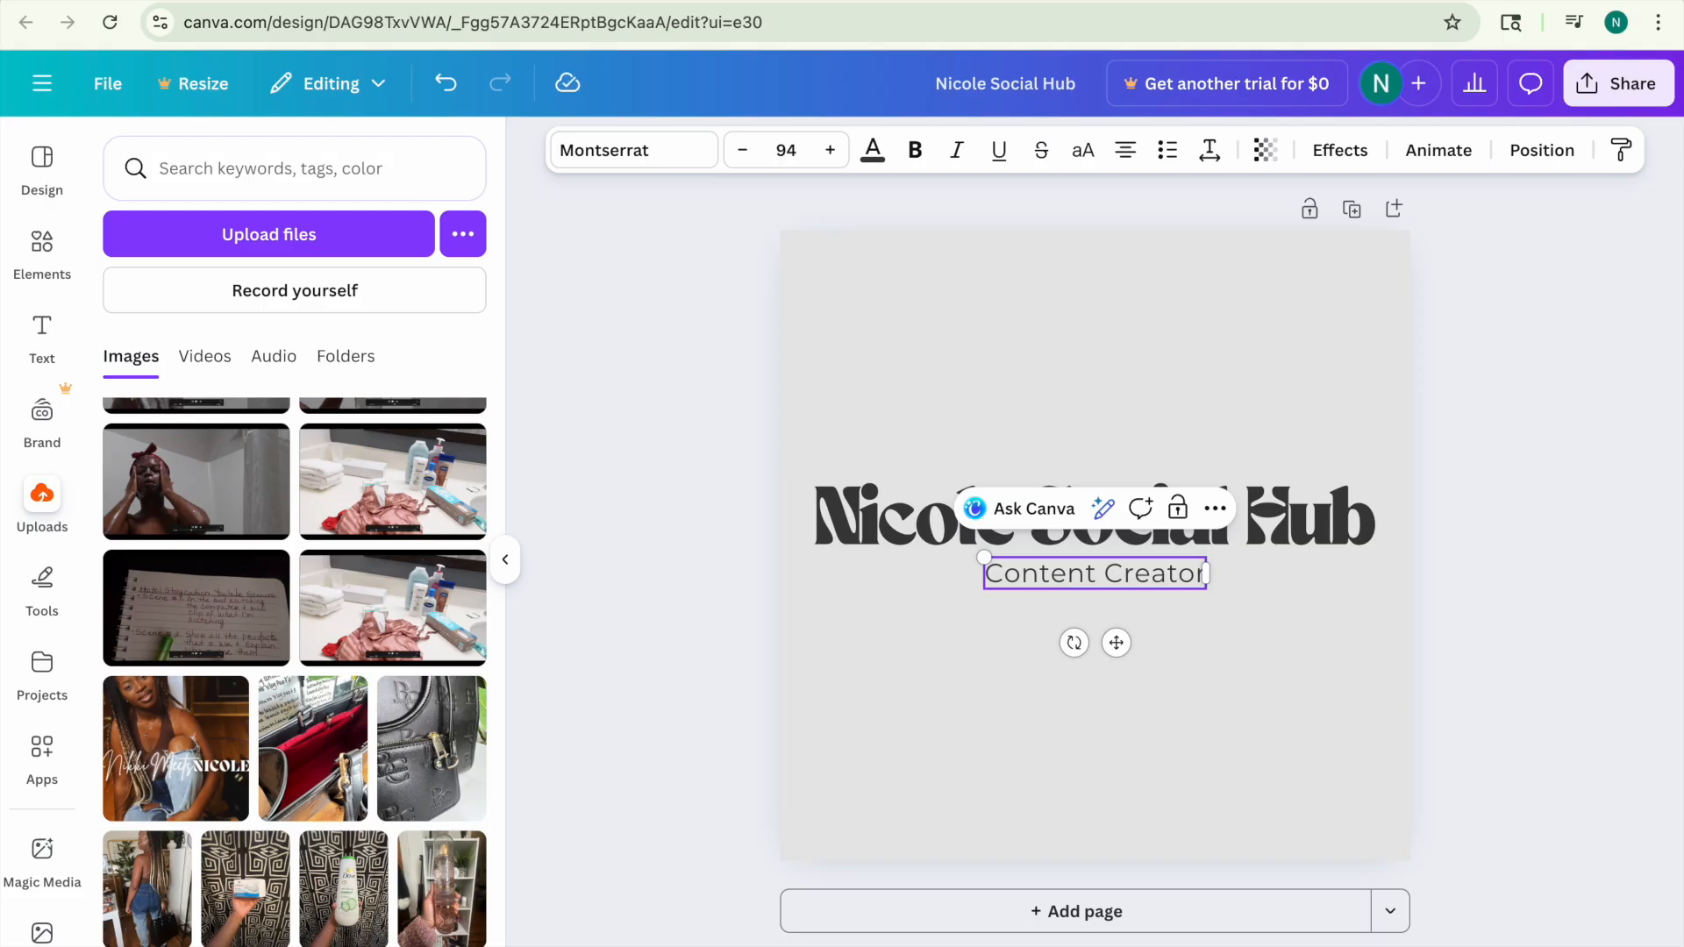
pyautogui.write('\\')
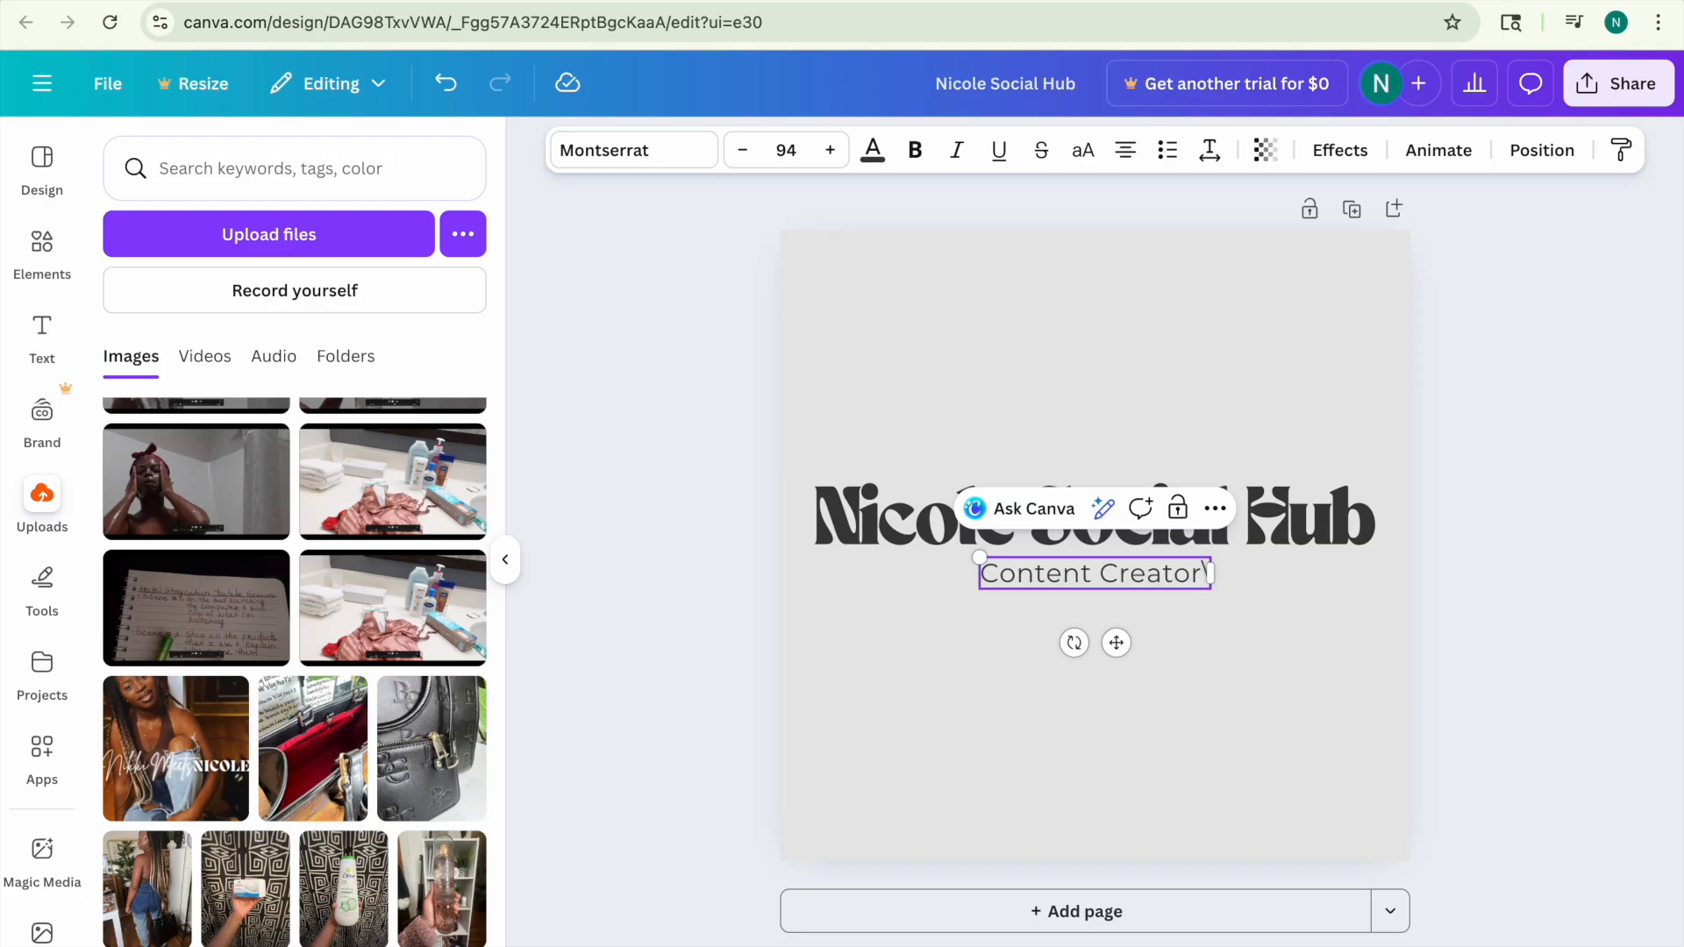
pyautogui.press('BackSpace')
pyautogui.write('| Podcaster|Youtuber')
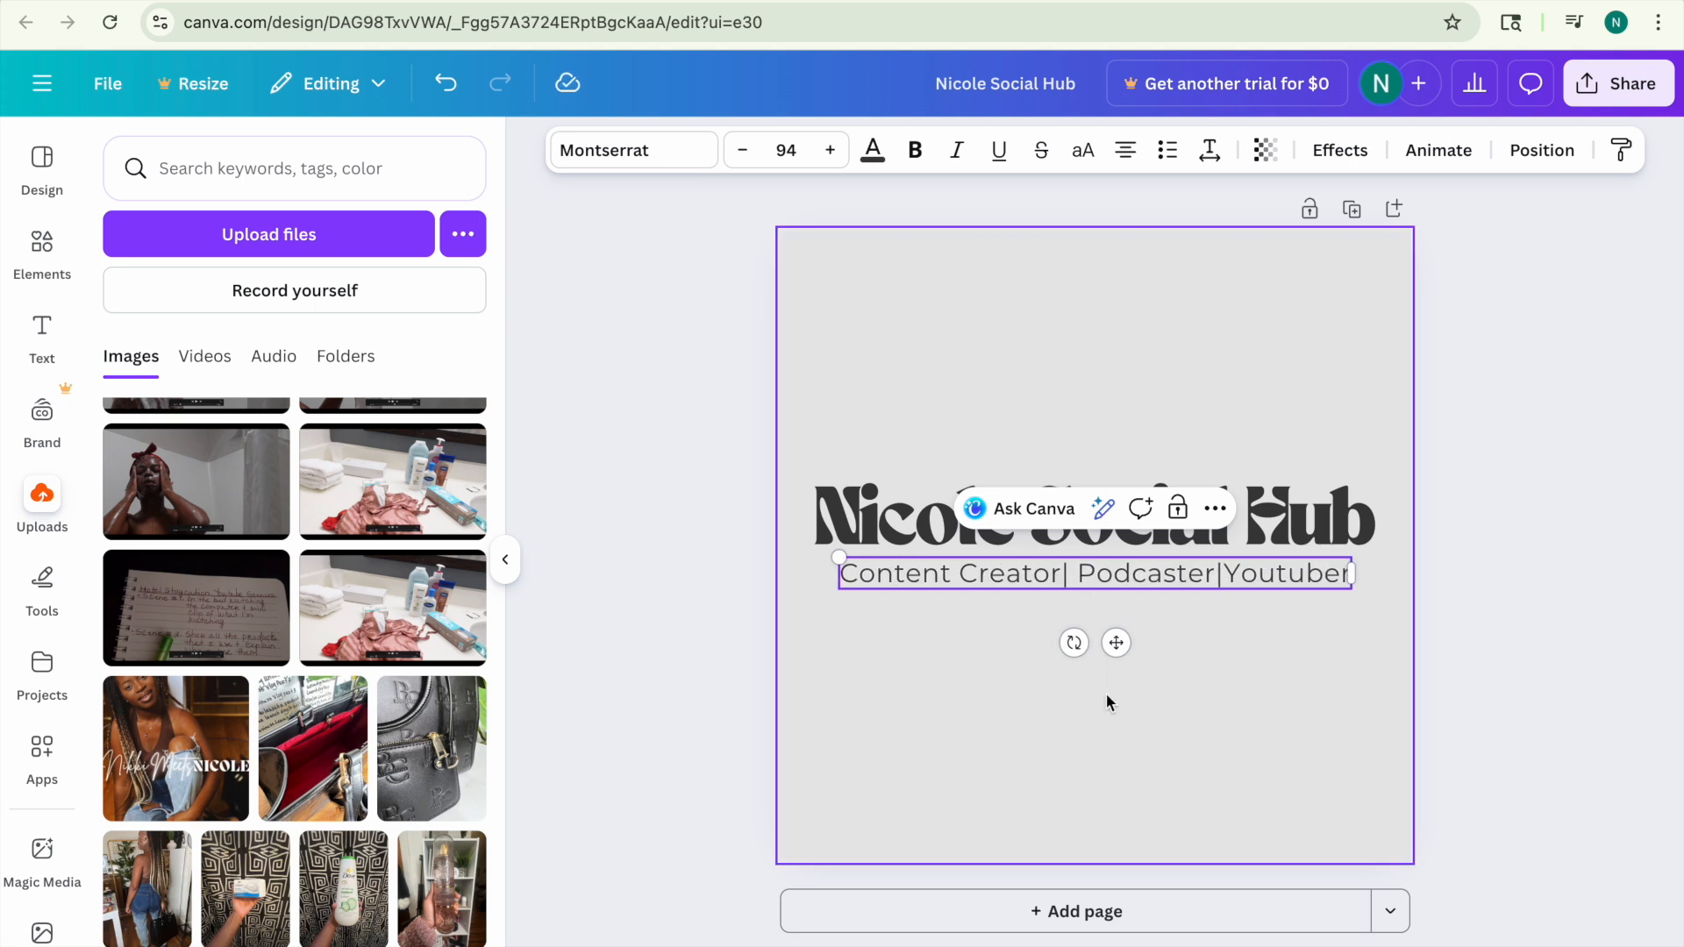
pyautogui.click(712, 691)
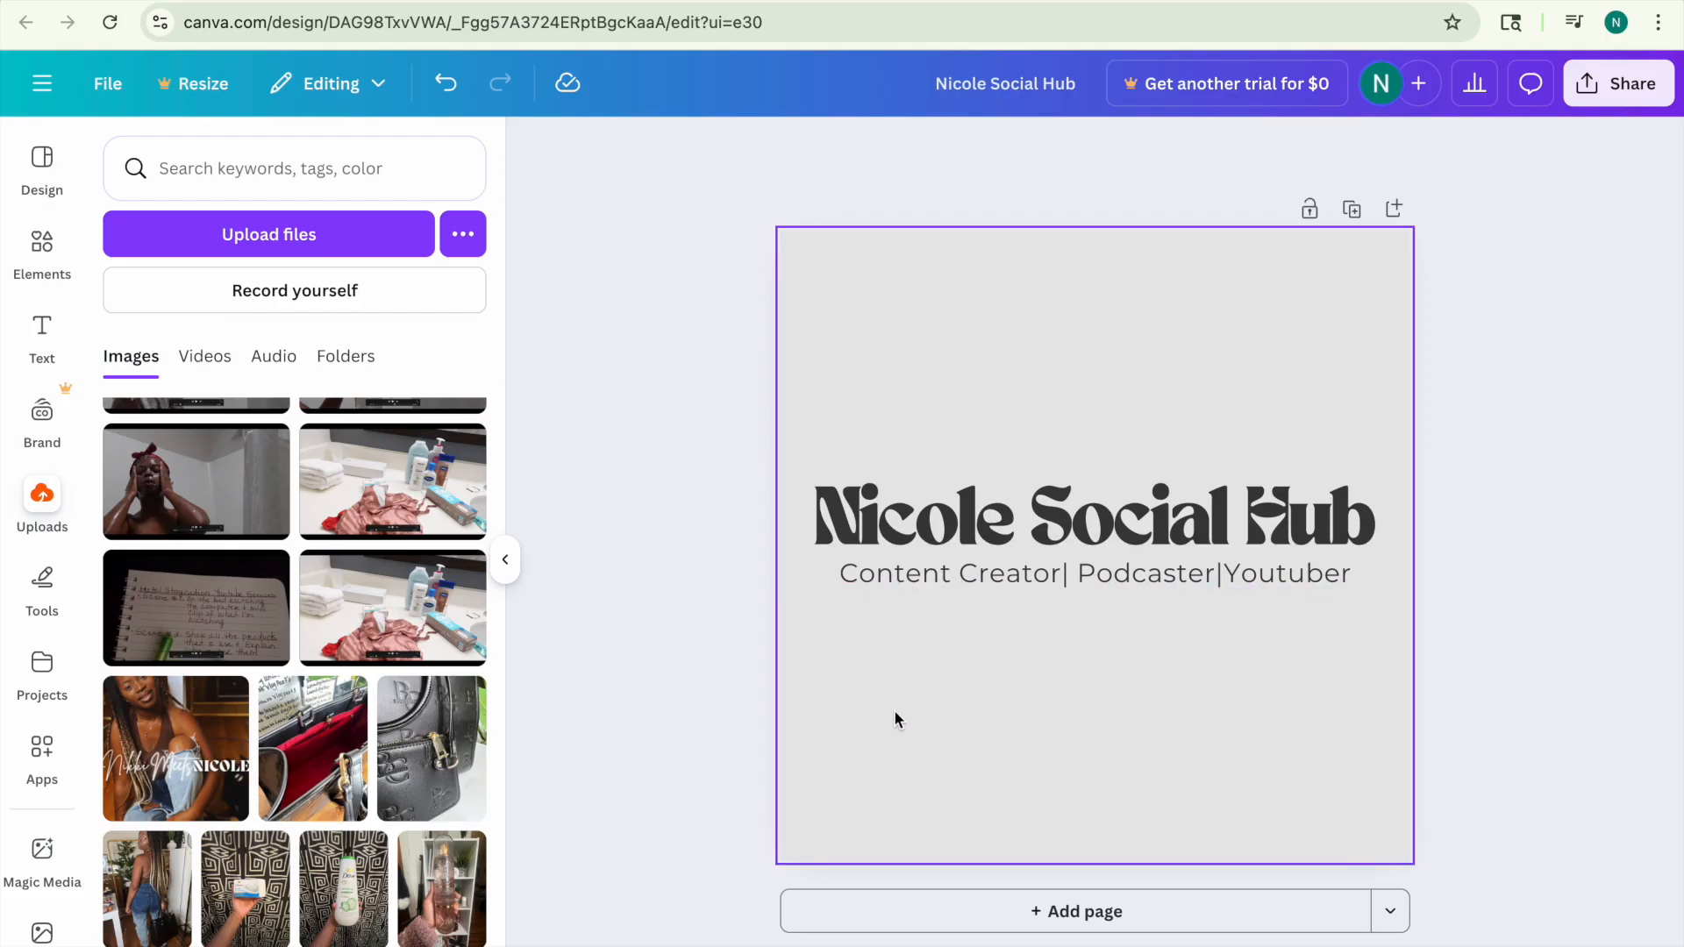
# Make the "Content Creator| Podcaster|Youtuber" line bold.
pyautogui.click(928, 579)
pyautogui.click(772, 719)
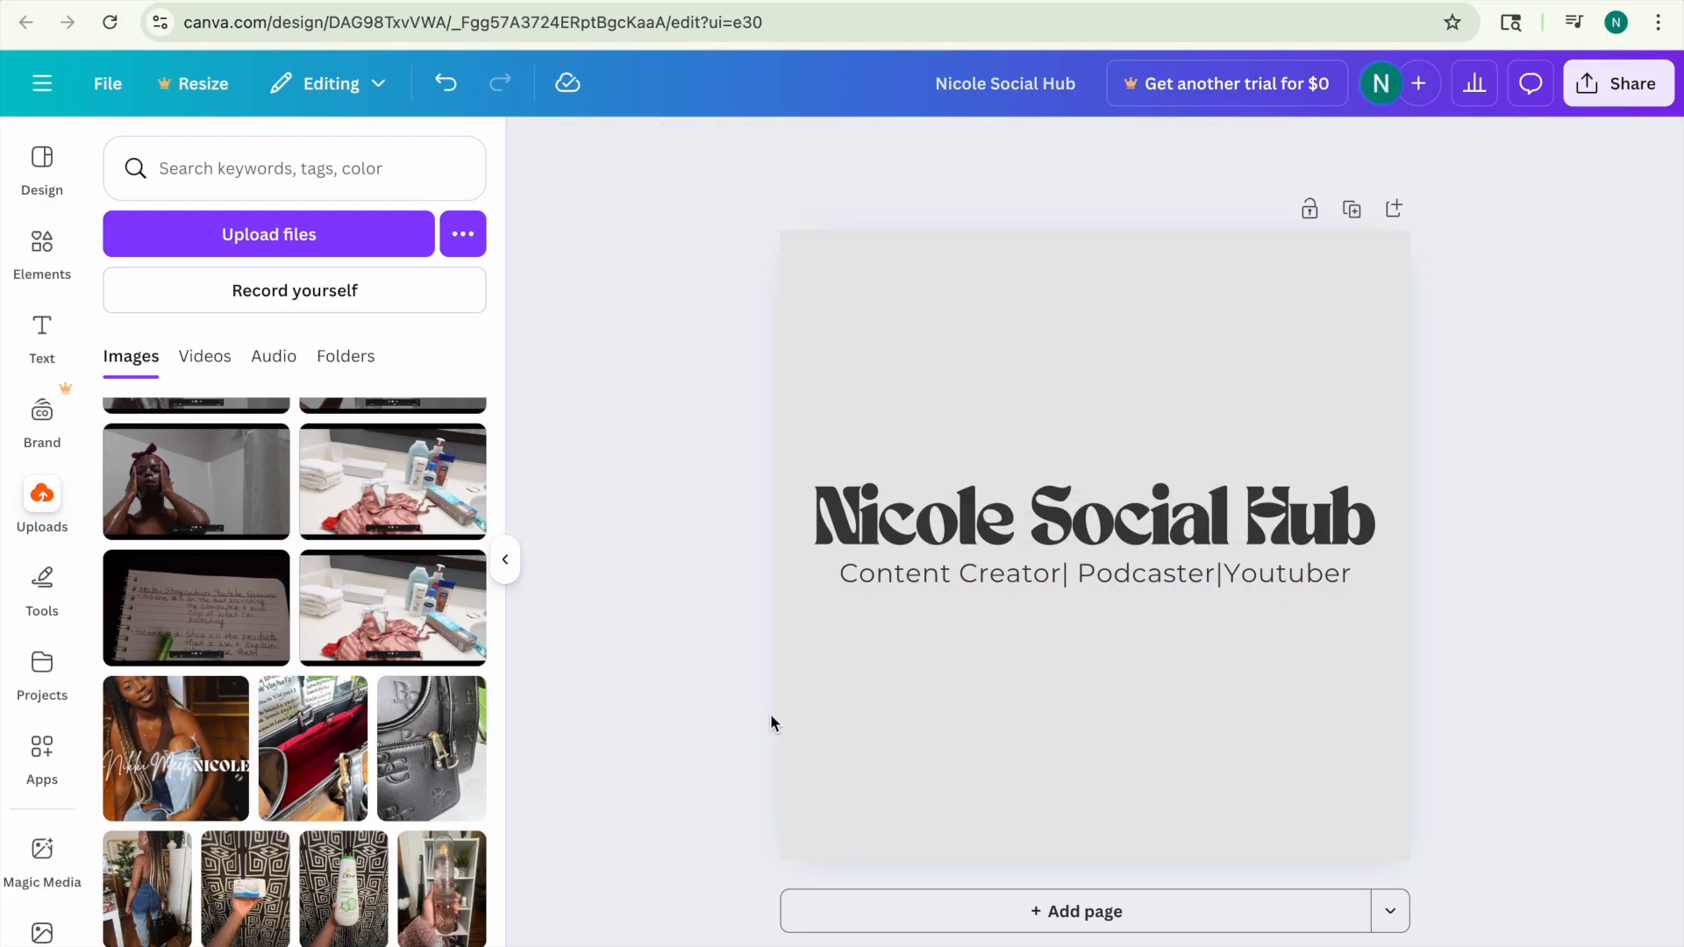
pyautogui.click(890, 577)
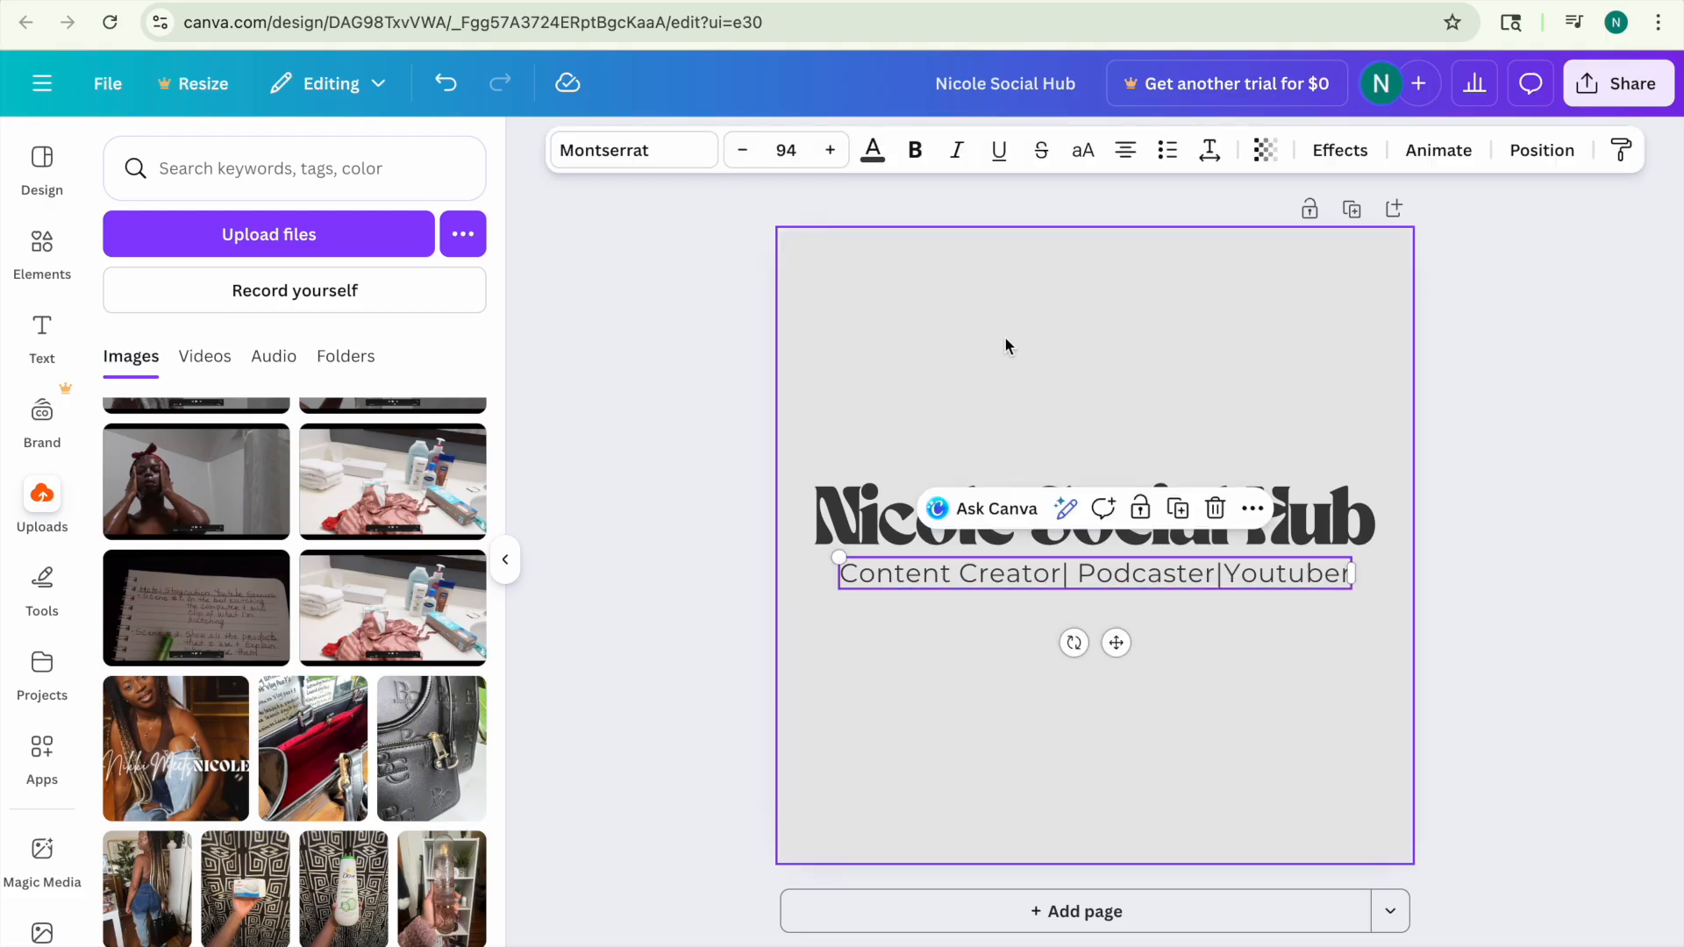
pyautogui.click(915, 151)
pyautogui.click(642, 582)
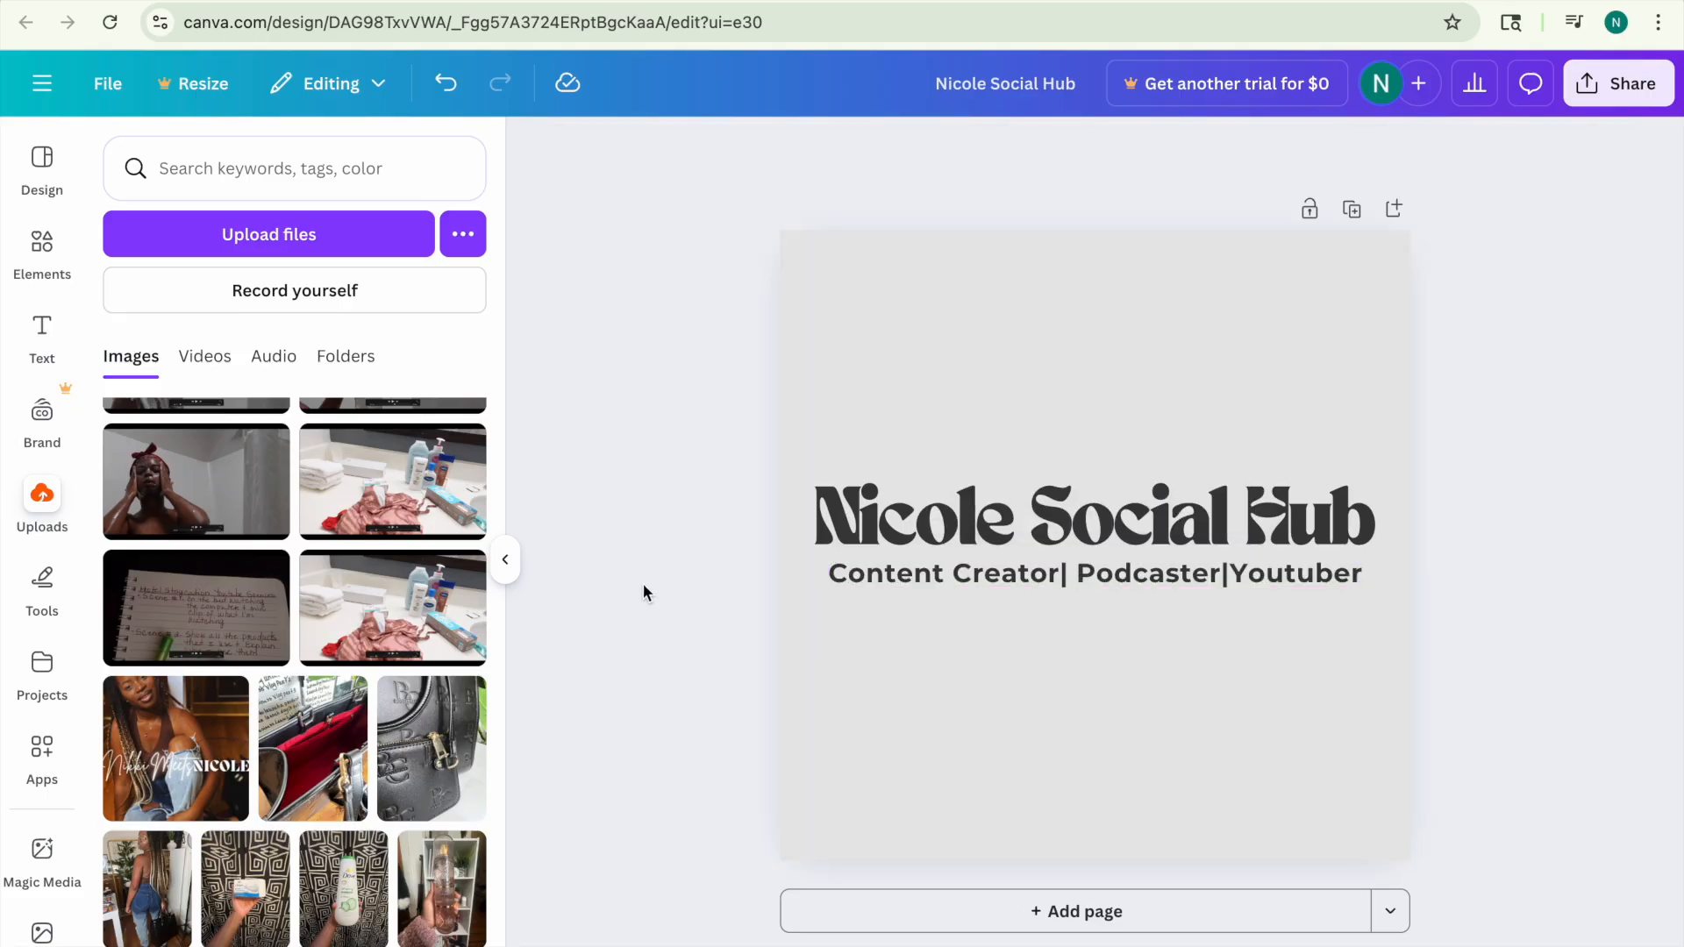
# Switch the line under the title from bold to italic.
pyautogui.click(1004, 588)
pyautogui.click(915, 151)
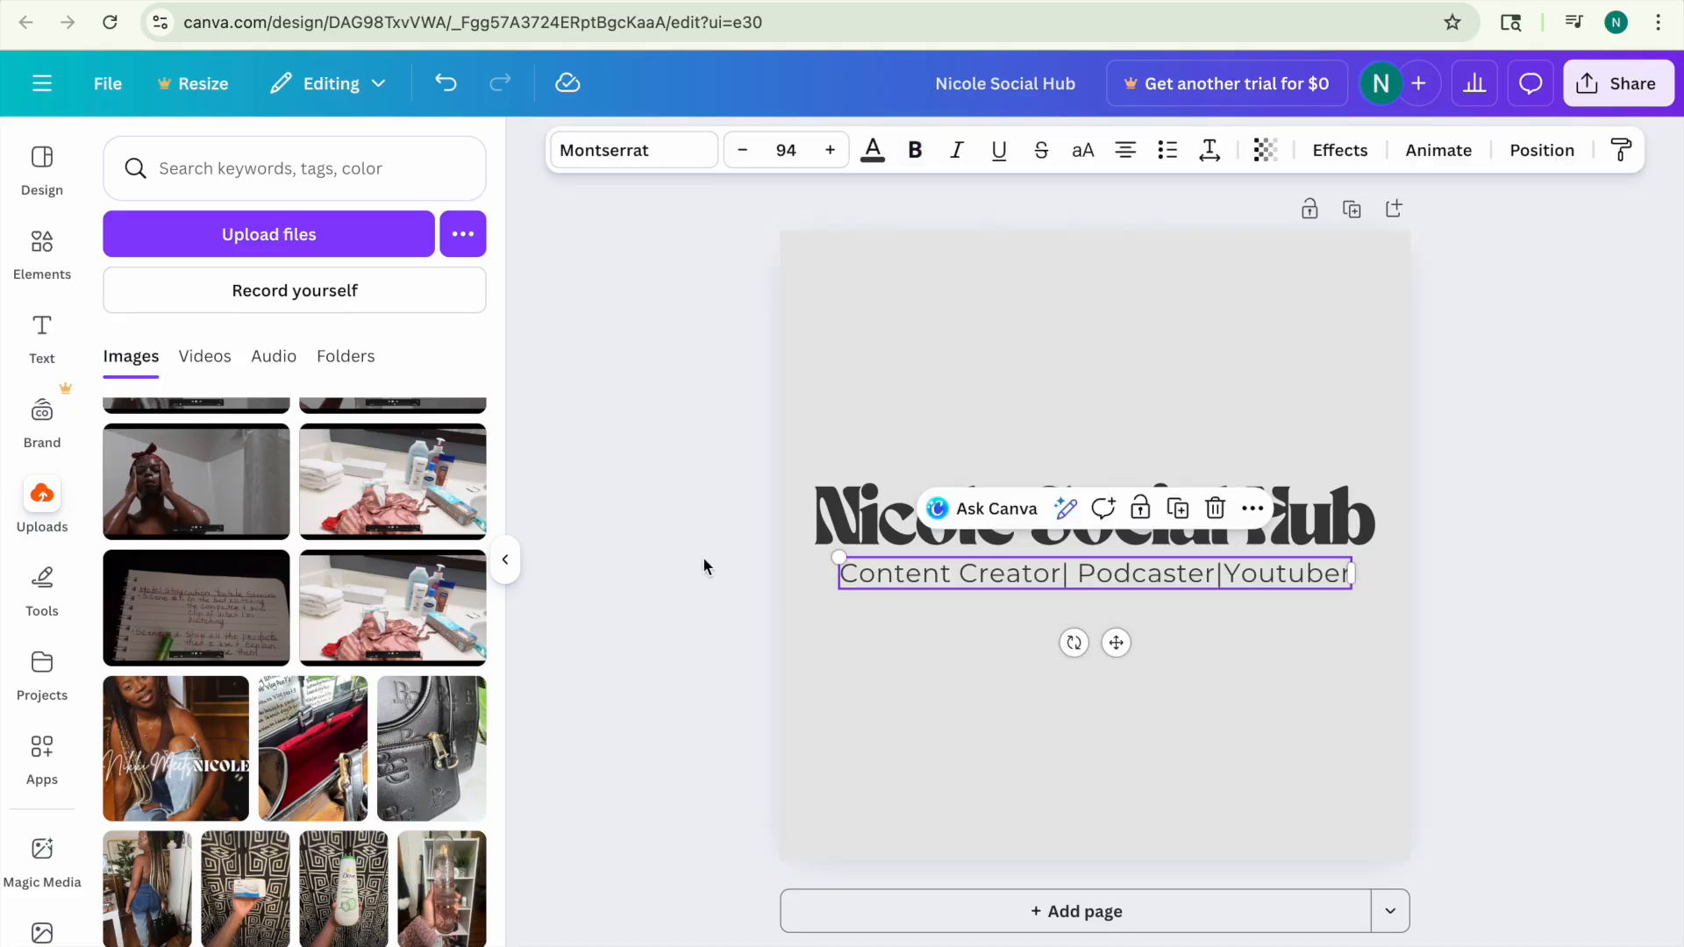
pyautogui.click(957, 151)
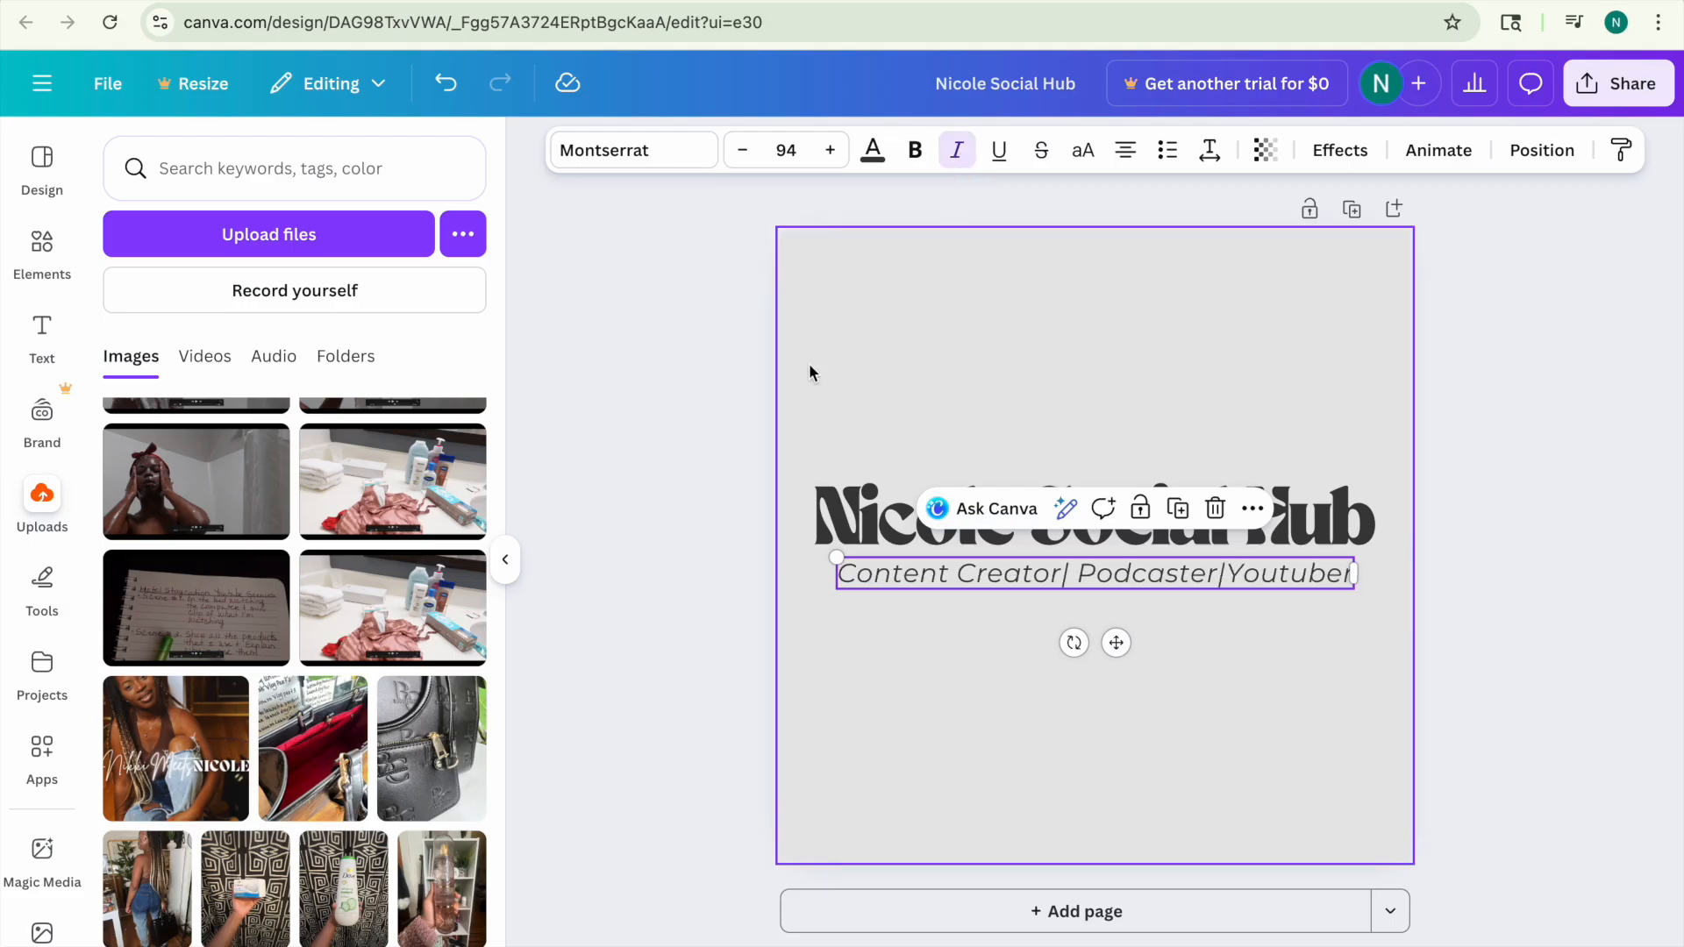
pyautogui.click(723, 464)
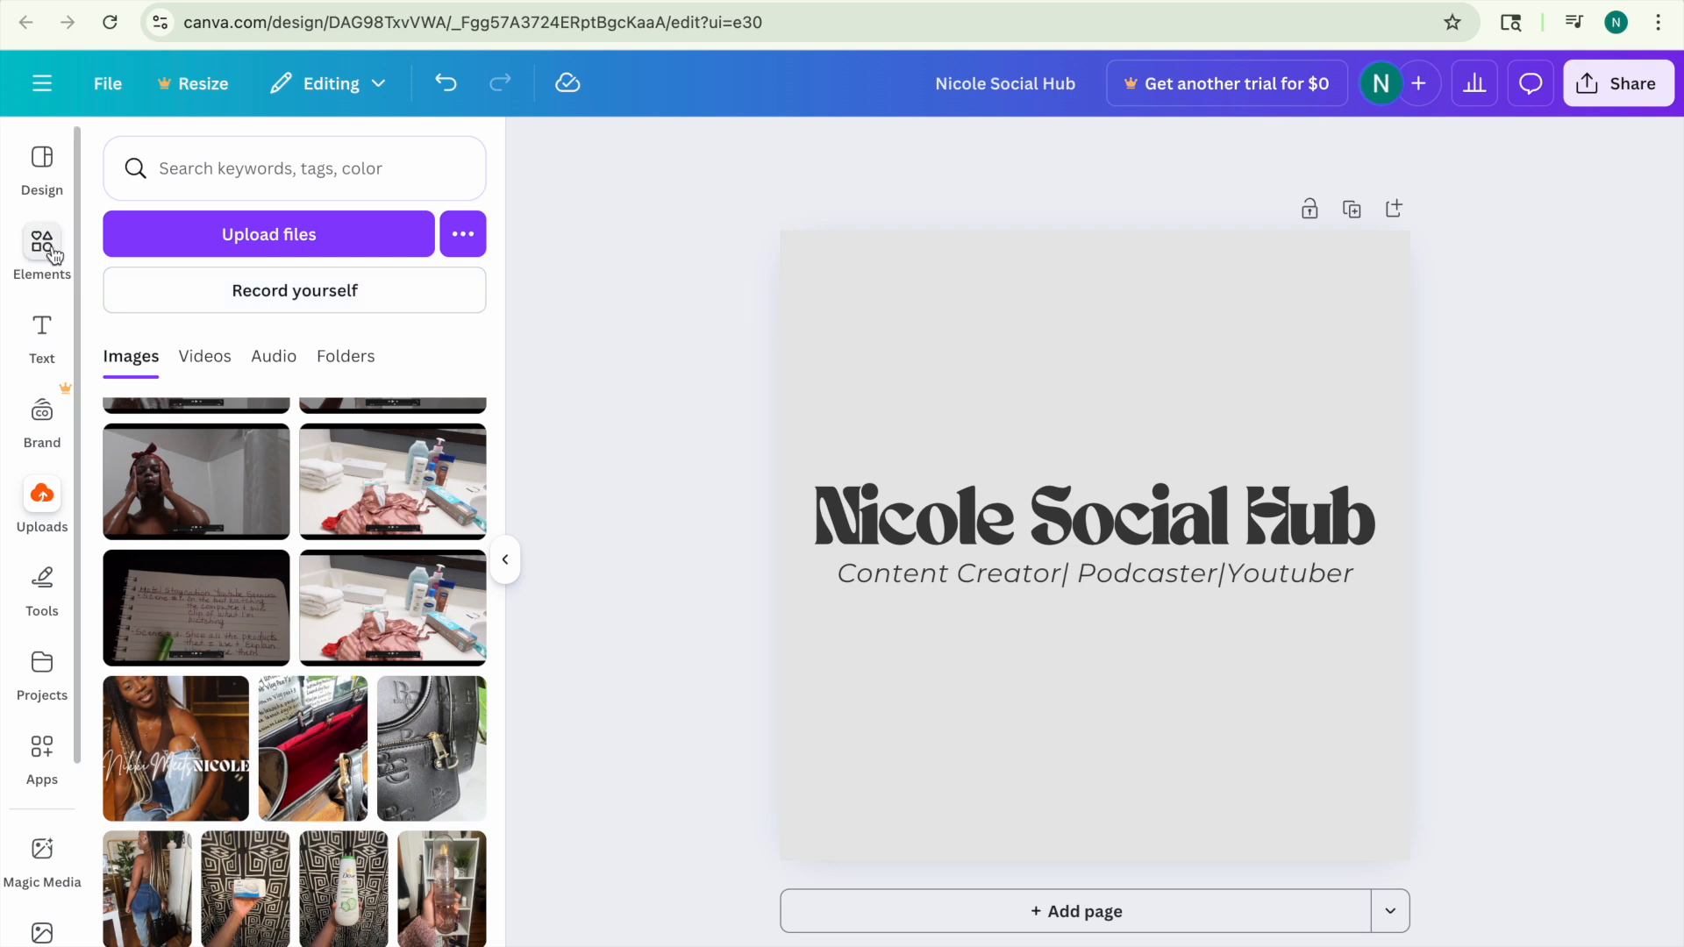
# Add the recently used phone frame, shrink it and place it in the page's lower left area below the tagline.
pyautogui.click(42, 248)
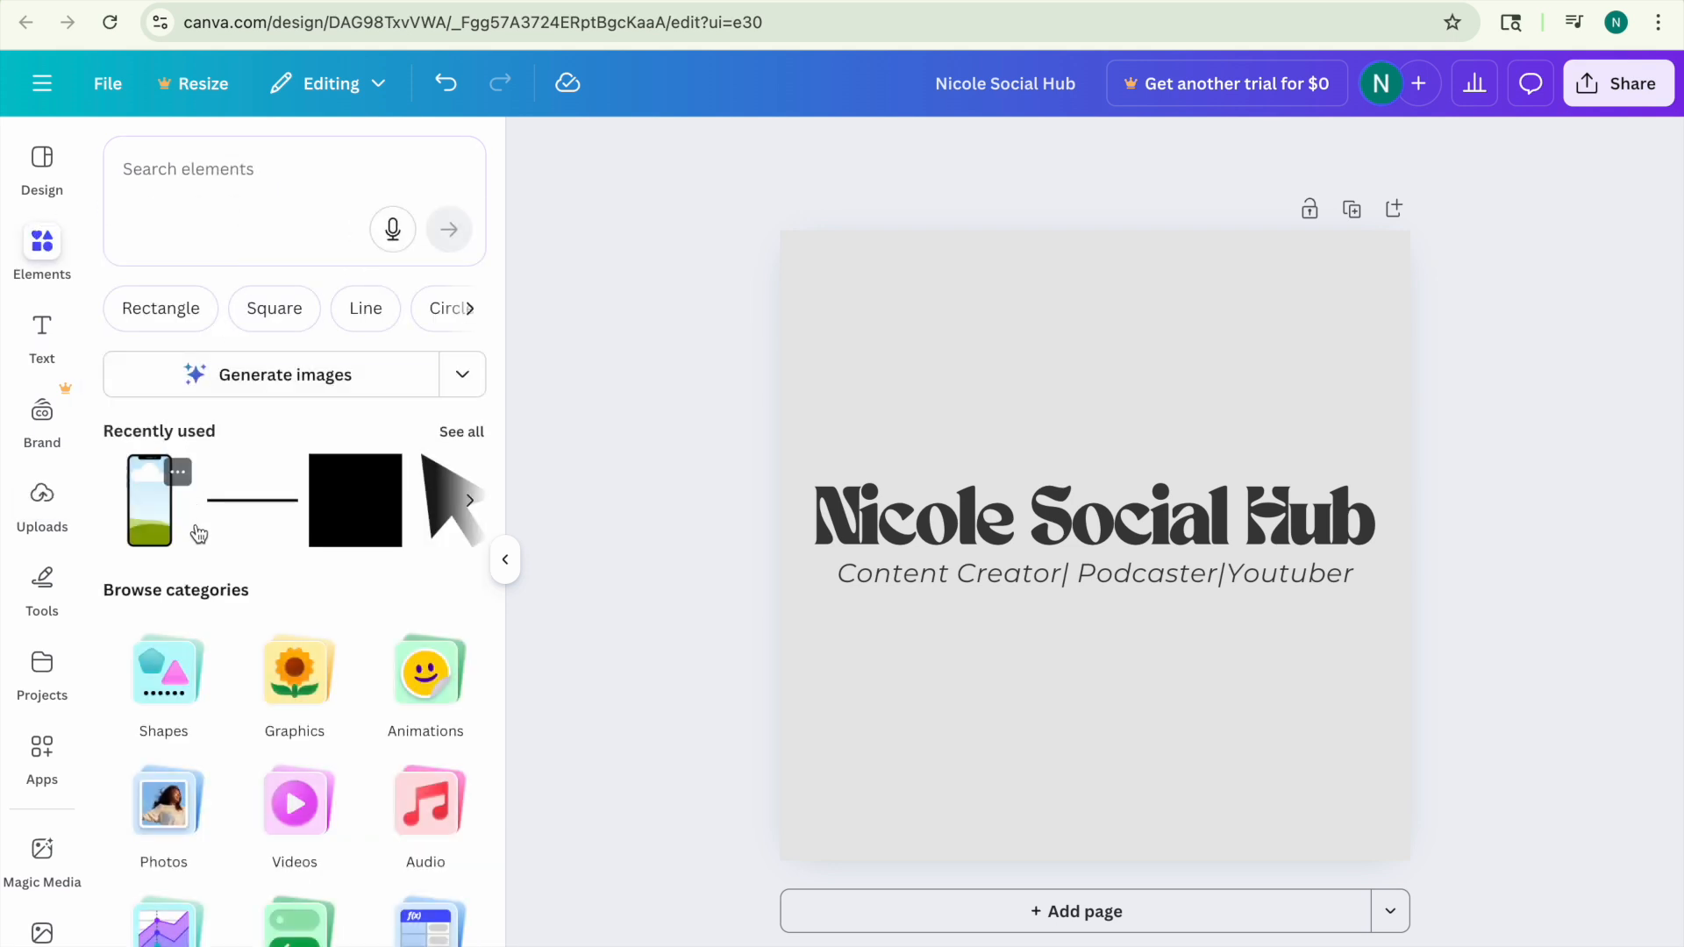
pyautogui.click(164, 551)
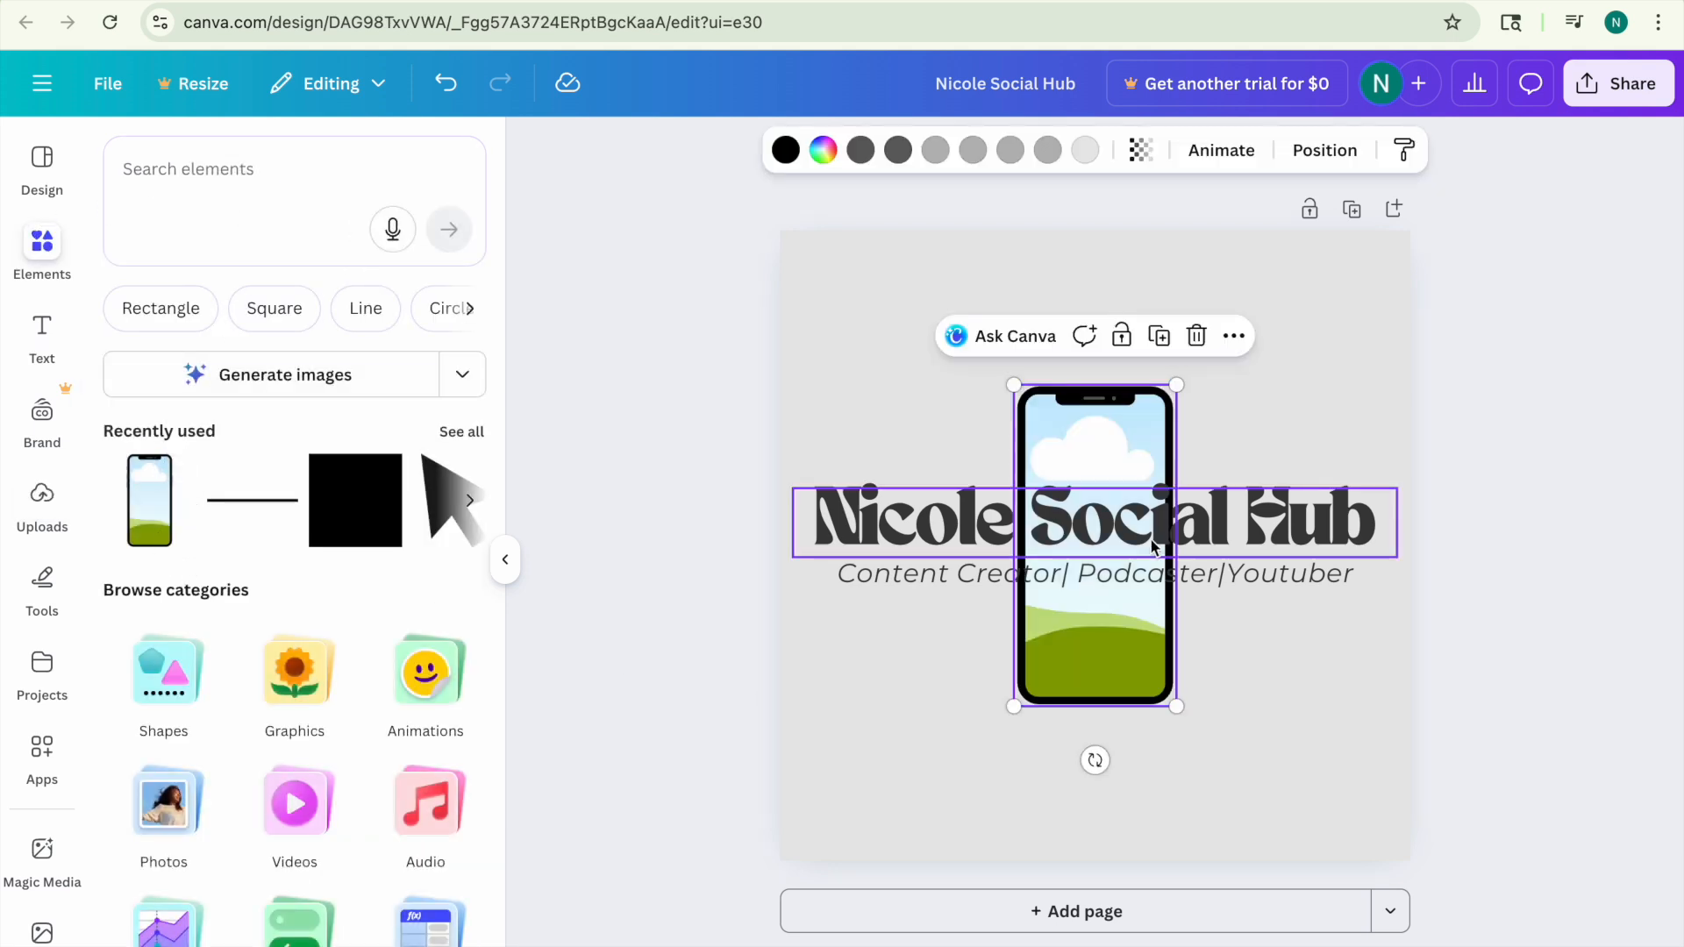
pyautogui.moveTo(1096, 625); pyautogui.dragTo(938, 807)
pyautogui.moveTo(1019, 574); pyautogui.dragTo(1009, 669)
pyautogui.moveTo(929, 767); pyautogui.dragTo(916, 766)
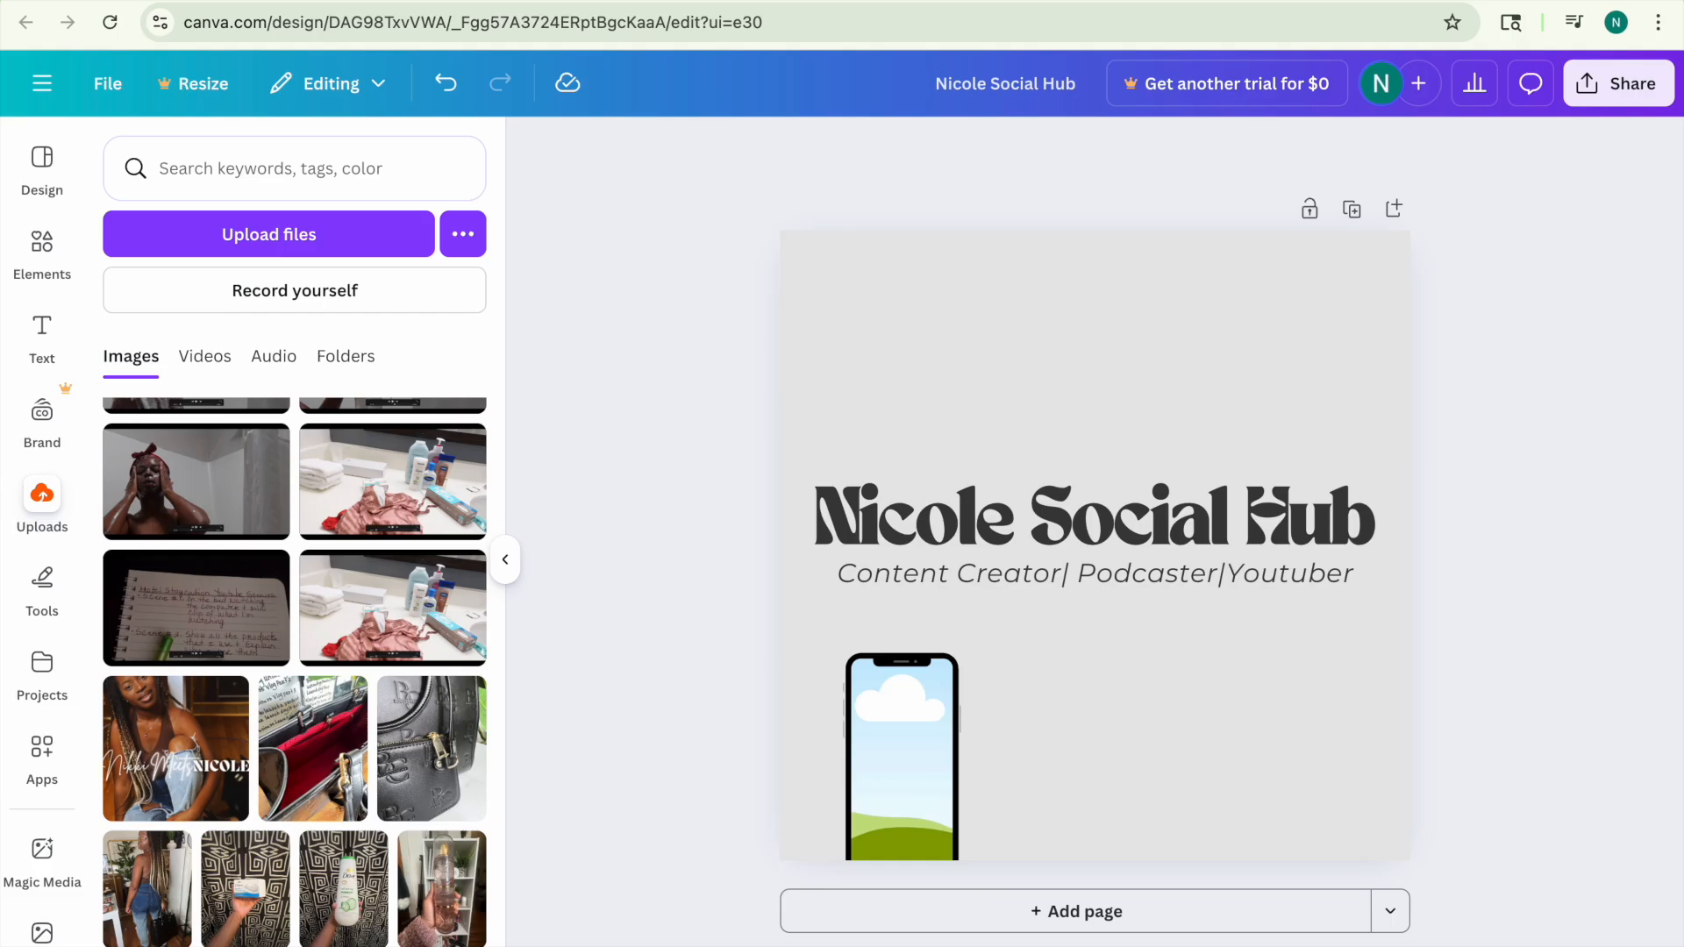
# Fill the phone frame with the uploaded black podcast app home screen screenshot.
pyautogui.scroll(5, 295, 672)
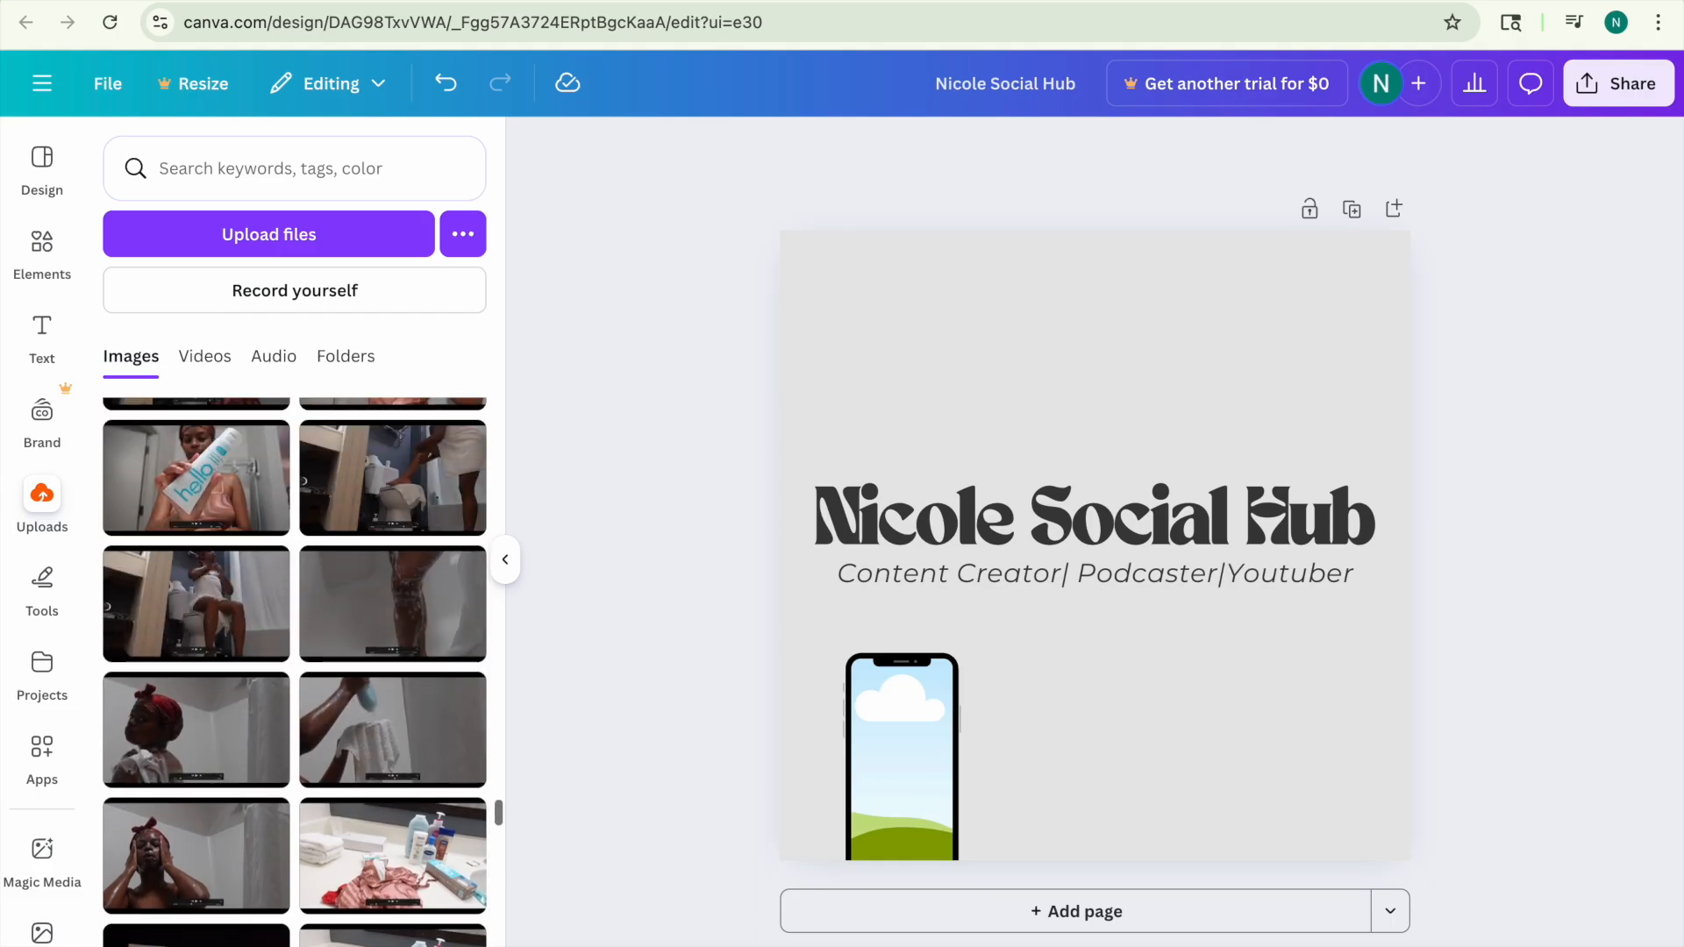
pyautogui.moveTo(499, 809); pyautogui.dragTo(494, 403)
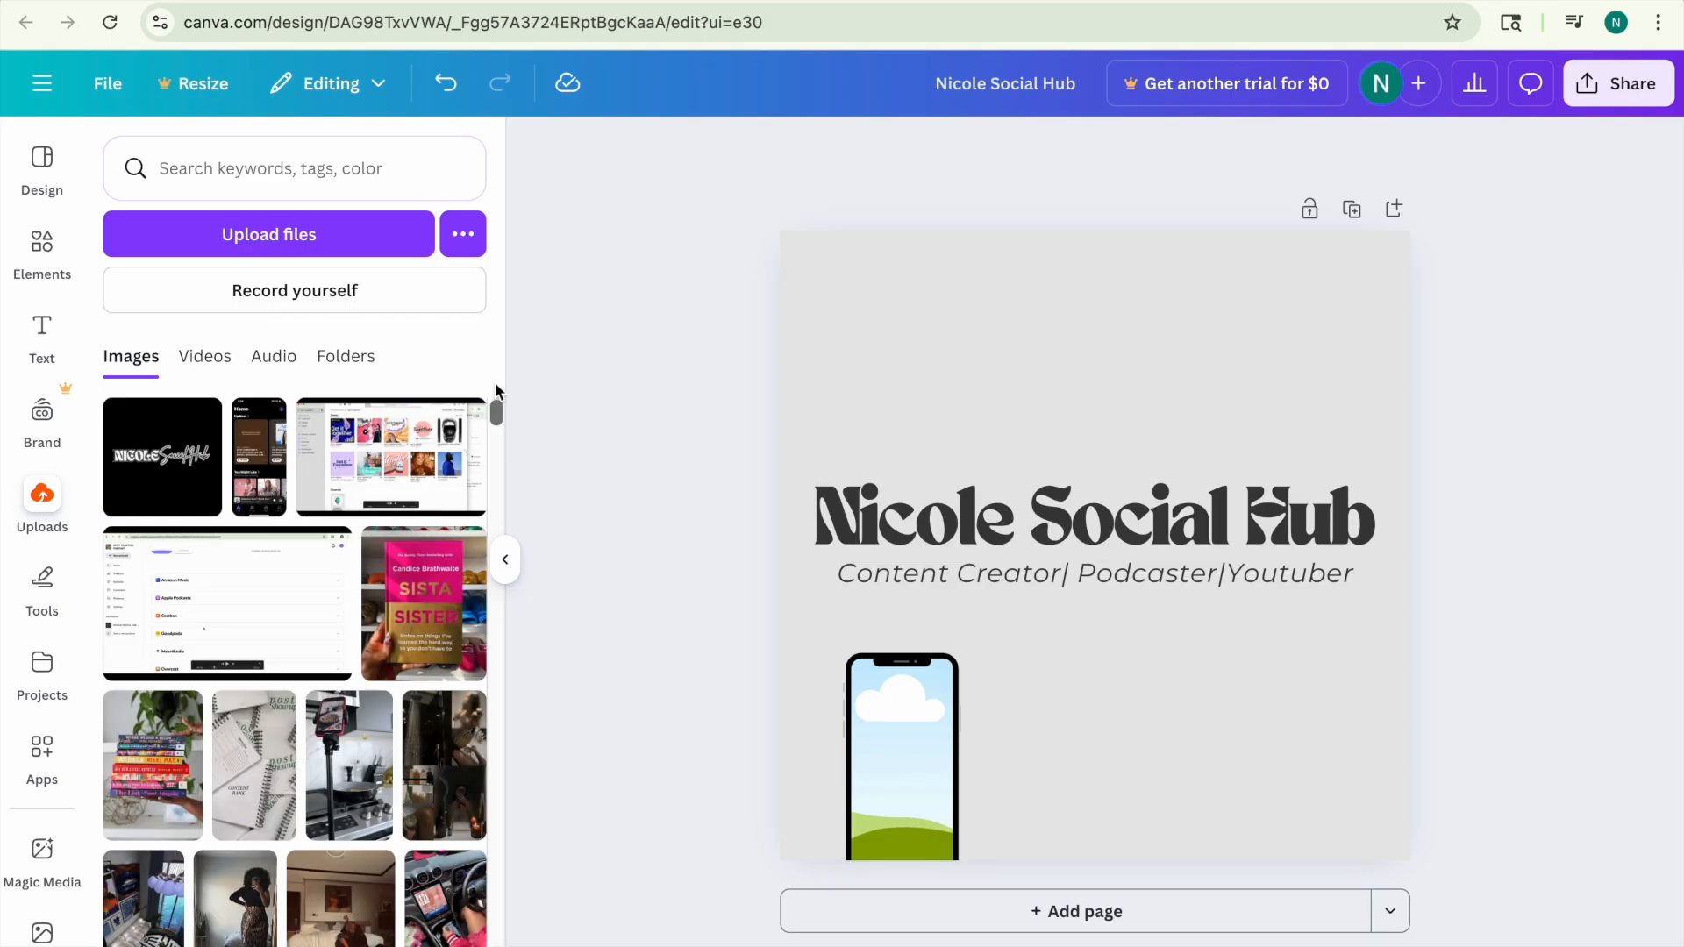
pyautogui.click(277, 462)
pyautogui.moveTo(1086, 676); pyautogui.dragTo(944, 738)
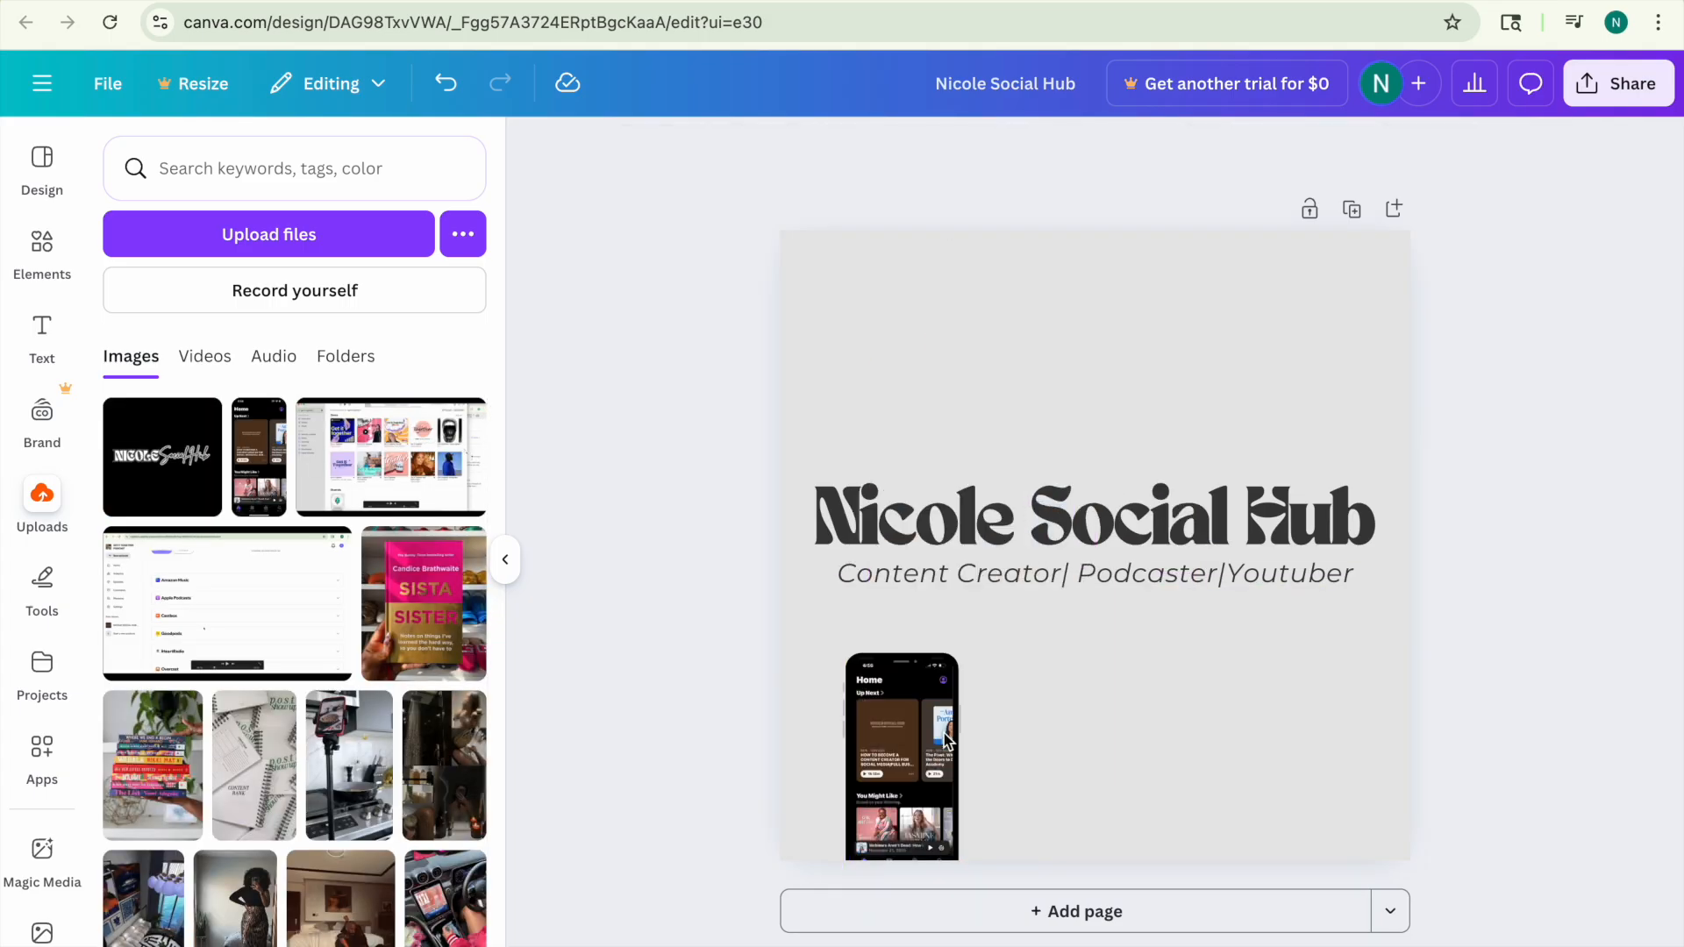
# Enlarge the screenshot inside the phone frame and reposition it so the brown Up Next episode card fills the frame's width.
pyautogui.doubleClick(912, 777)
pyautogui.moveTo(956, 658); pyautogui.dragTo(997, 572)
pyautogui.moveTo(895, 833); pyautogui.dragTo(895, 920)
pyautogui.moveTo(989, 656); pyautogui.dragTo(1006, 631)
pyautogui.moveTo(892, 783); pyautogui.dragTo(889, 792)
pyautogui.click(709, 787)
pyautogui.click(677, 792)
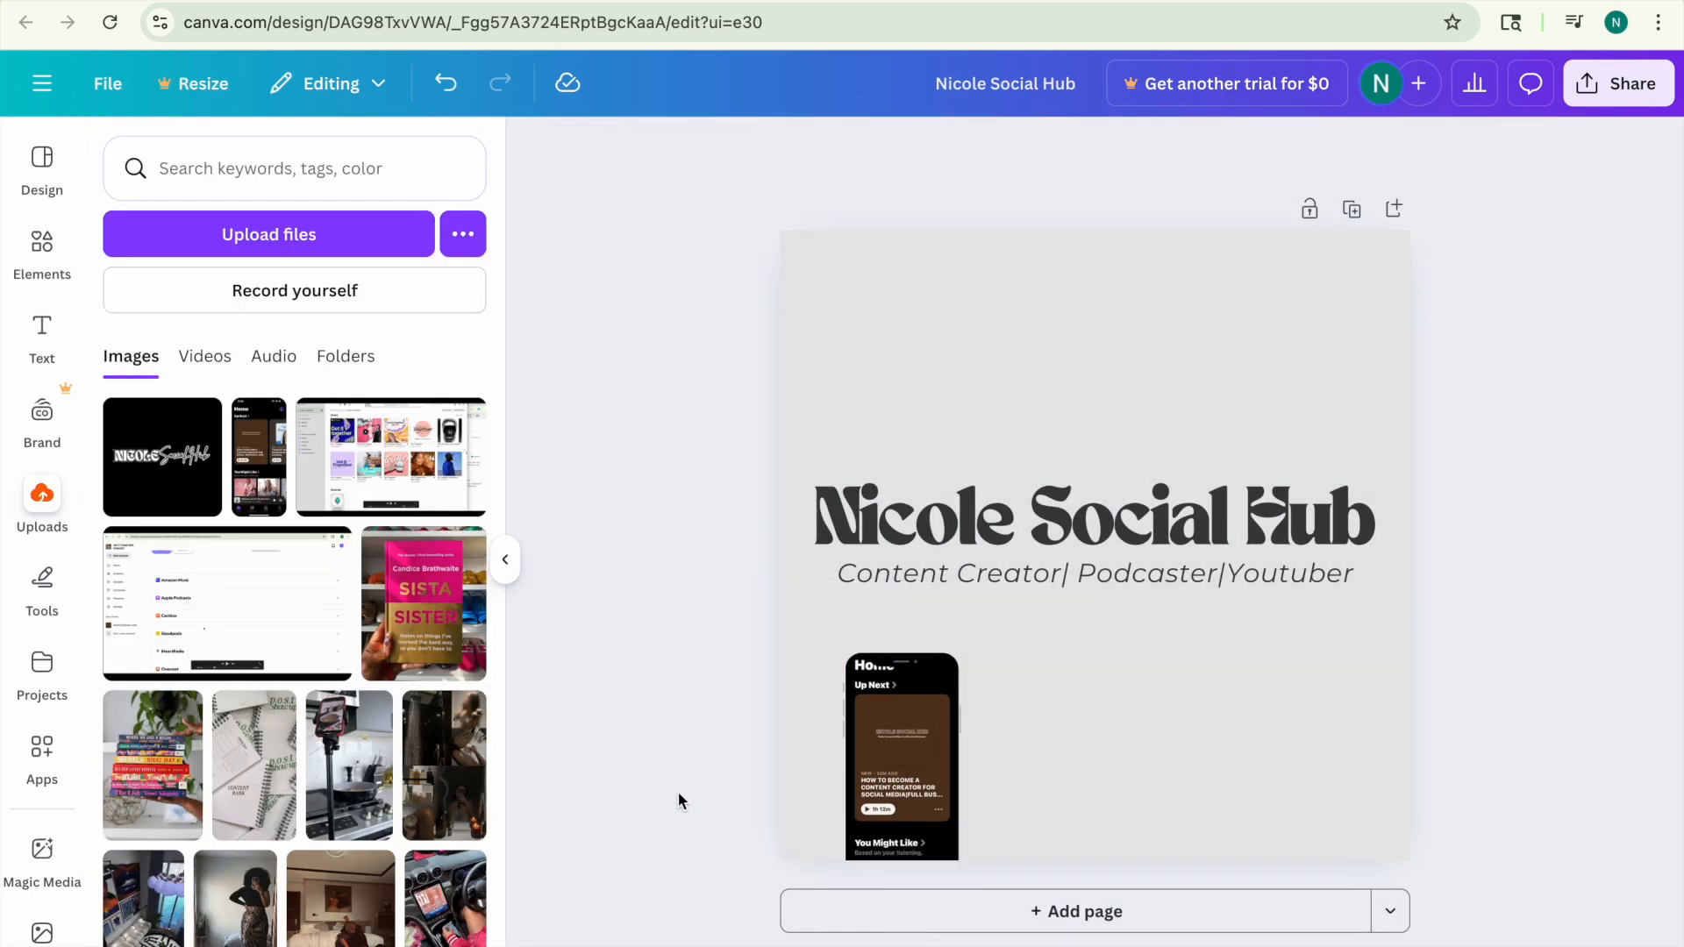
# Shift the screenshot slightly down inside the phone frame so the whole Home heading shows.
pyautogui.click(890, 749)
pyautogui.doubleClick(887, 741)
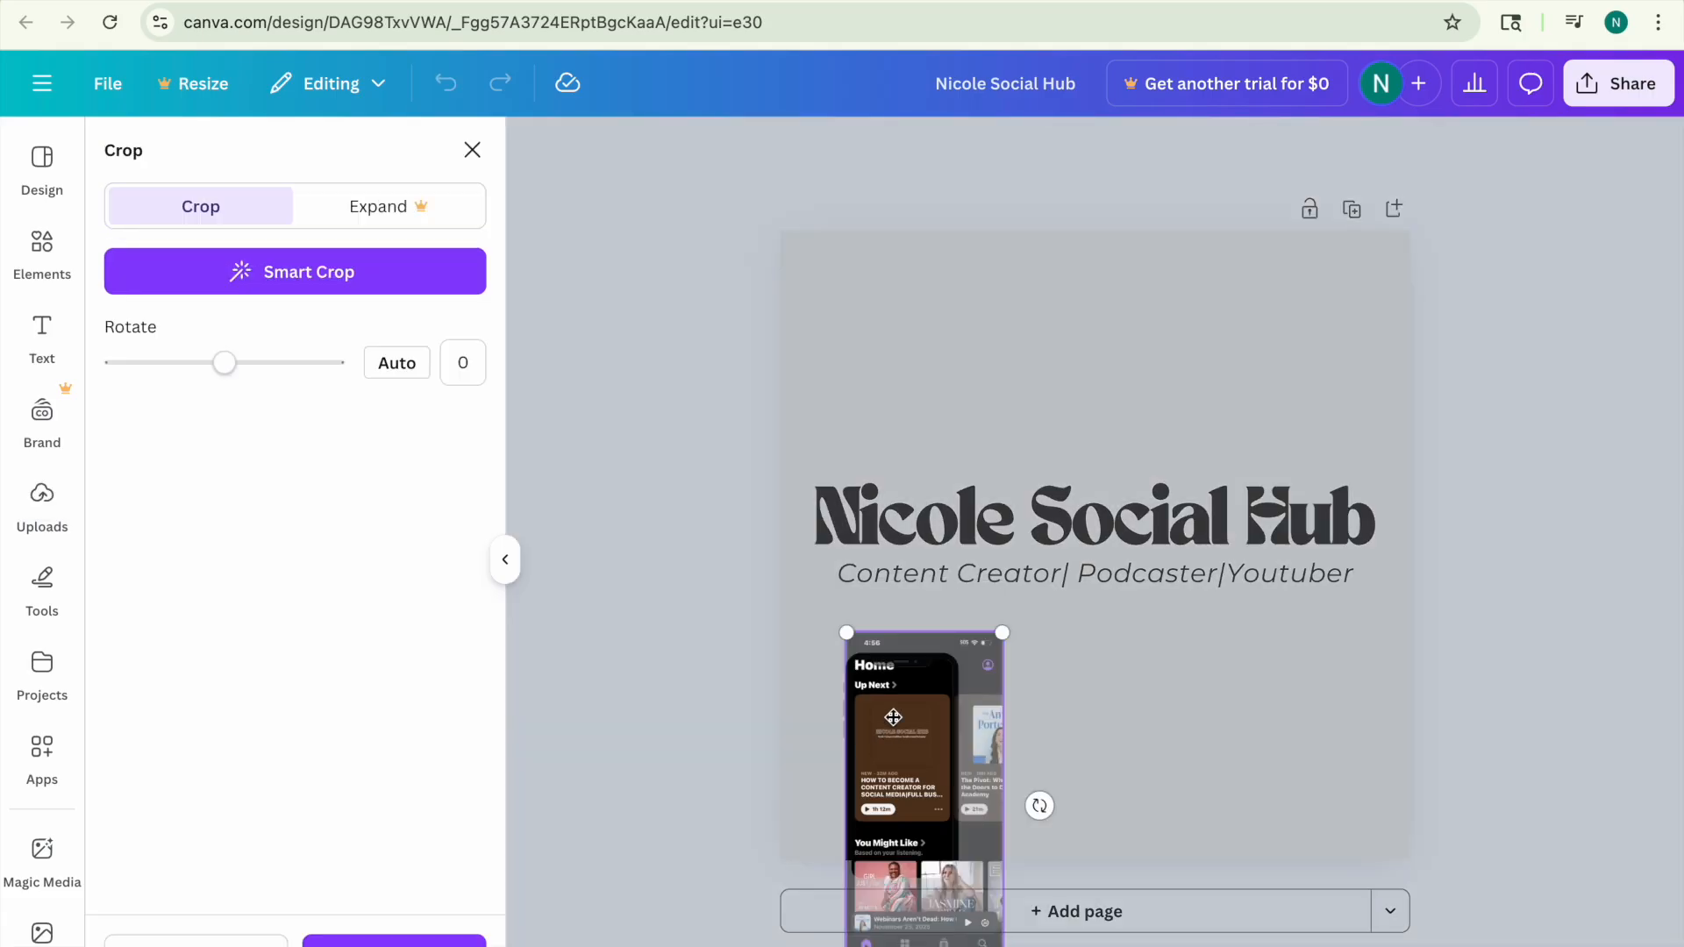
pyautogui.moveTo(894, 745); pyautogui.dragTo(896, 738)
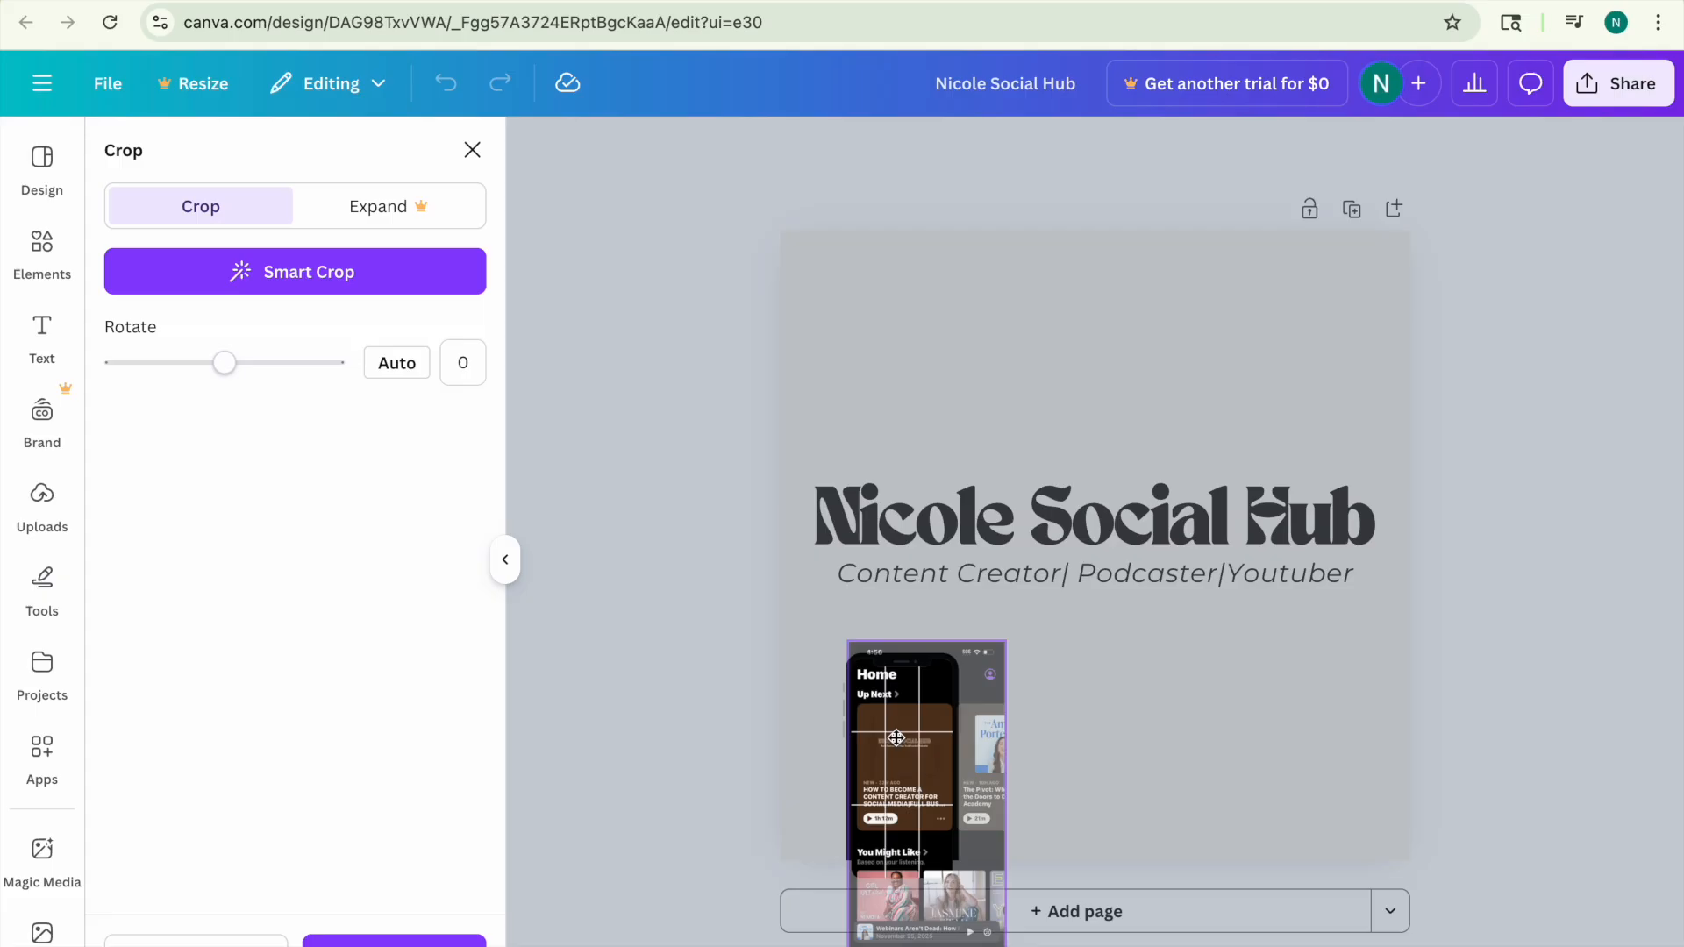
pyautogui.click(645, 746)
pyautogui.click(645, 746)
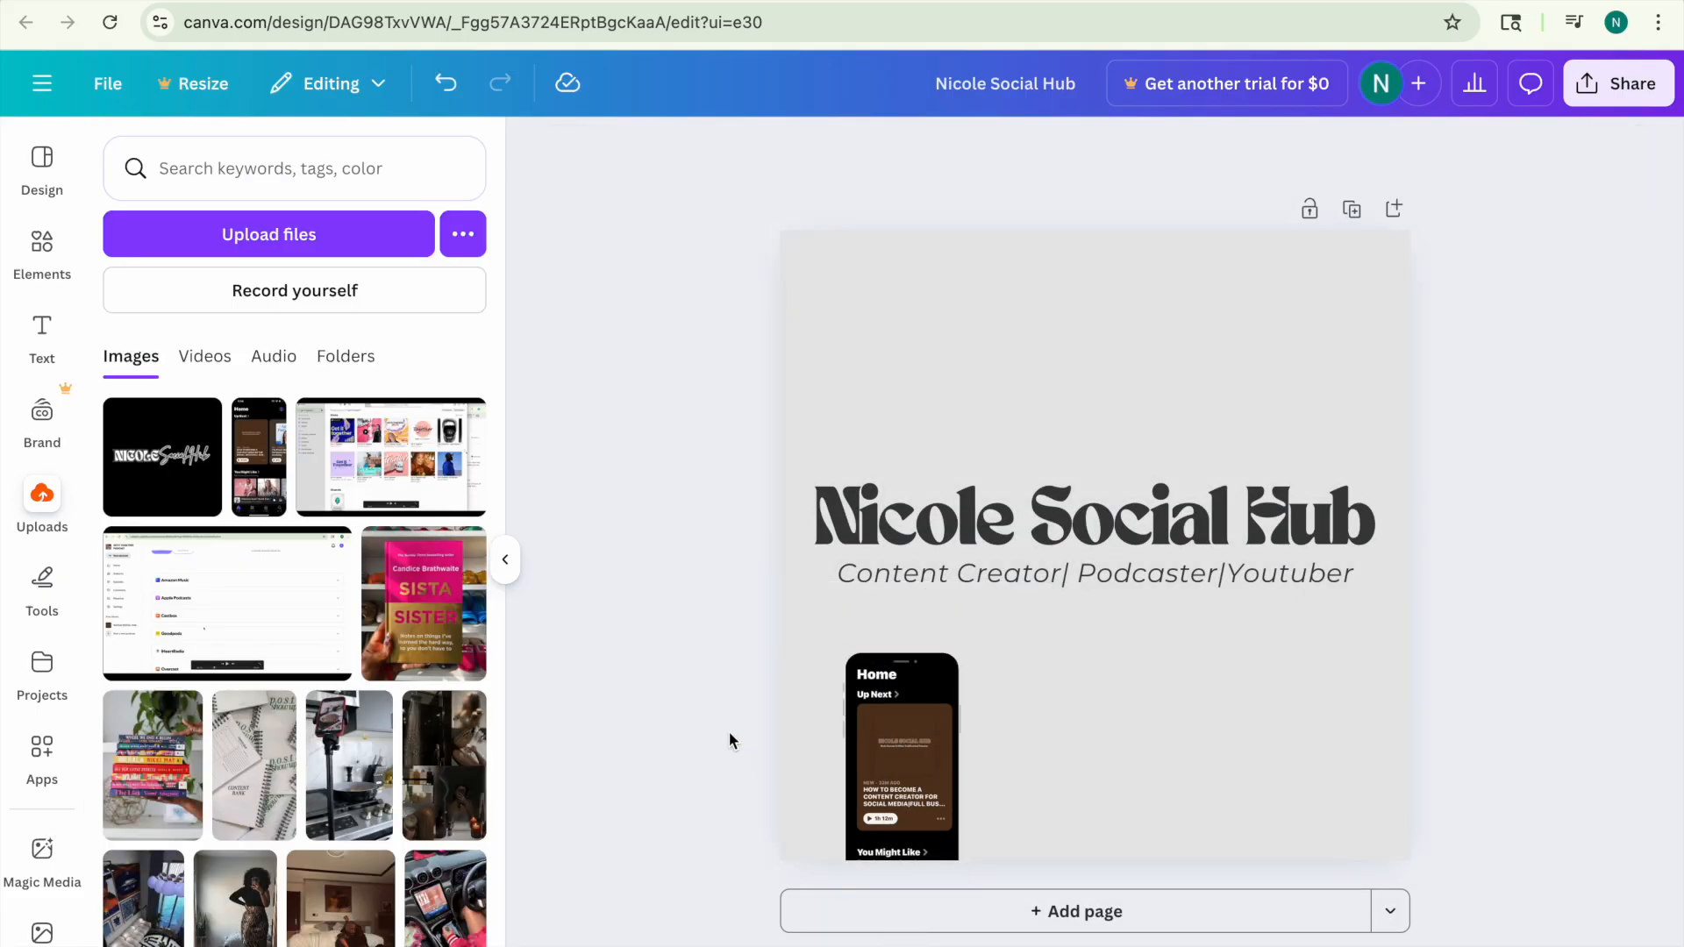
# Nudge the screenshot slightly to the left inside the phone frame.
pyautogui.doubleClick(886, 724)
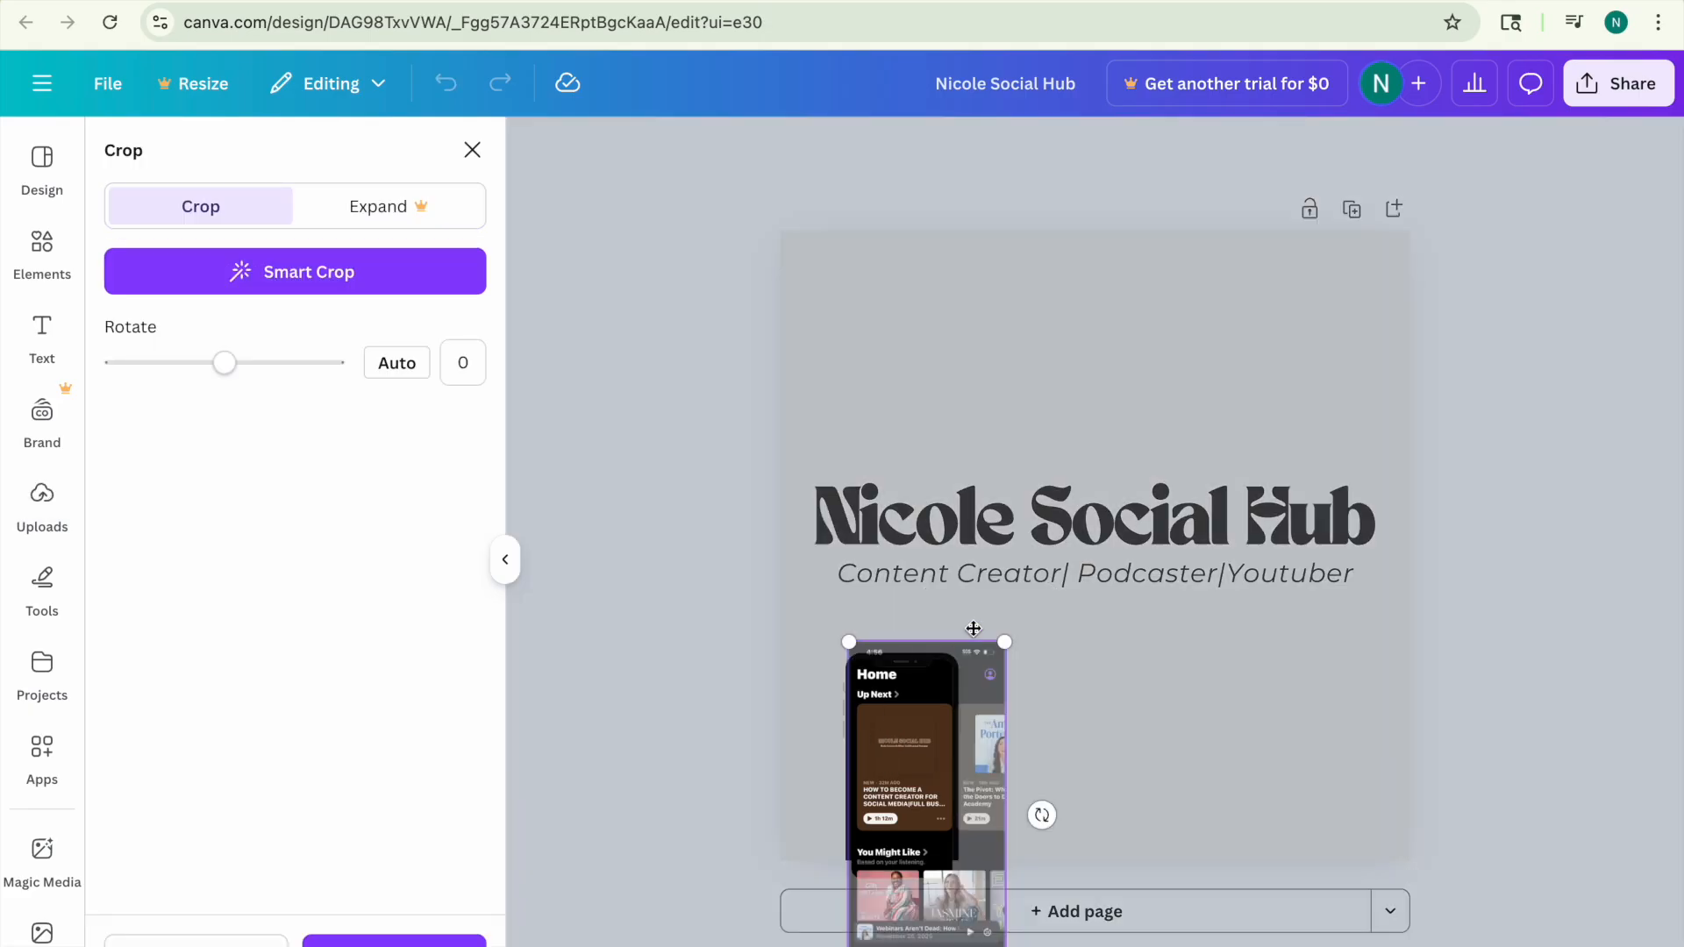
pyautogui.moveTo(909, 799); pyautogui.dragTo(901, 797)
pyautogui.click(655, 779)
pyautogui.click(693, 716)
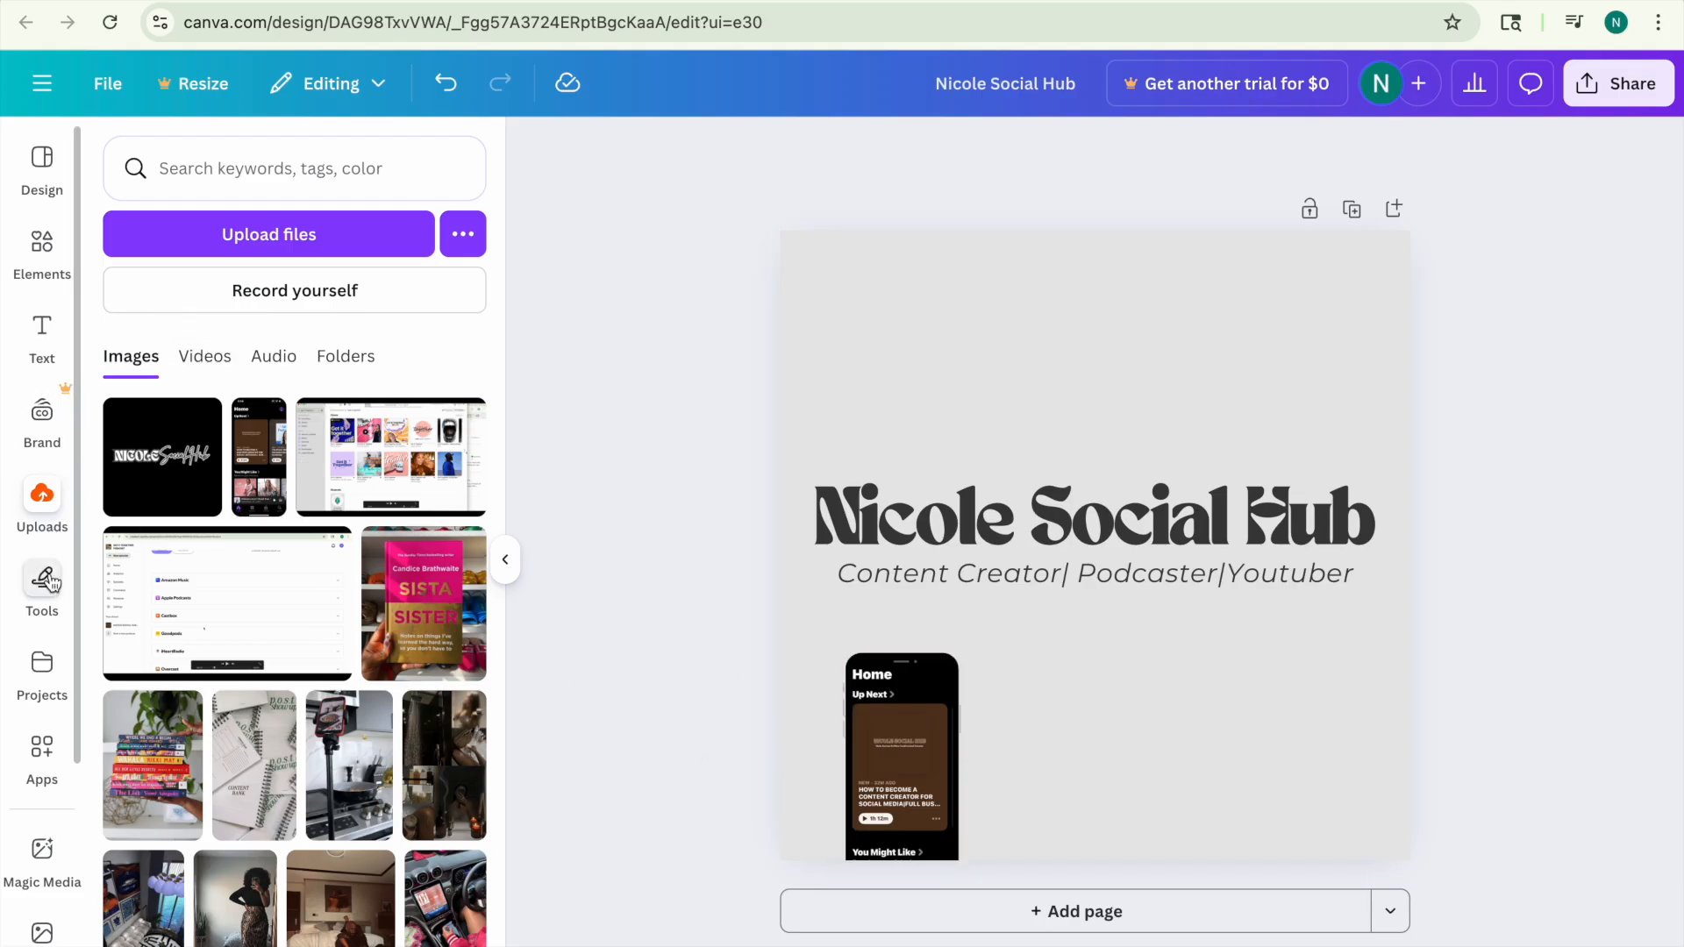
# Search the elements for "microphone", and add the recently used "Listen on Apple Podcasts" badge from the elements, placing it beside the phone.
pyautogui.click(42, 254)
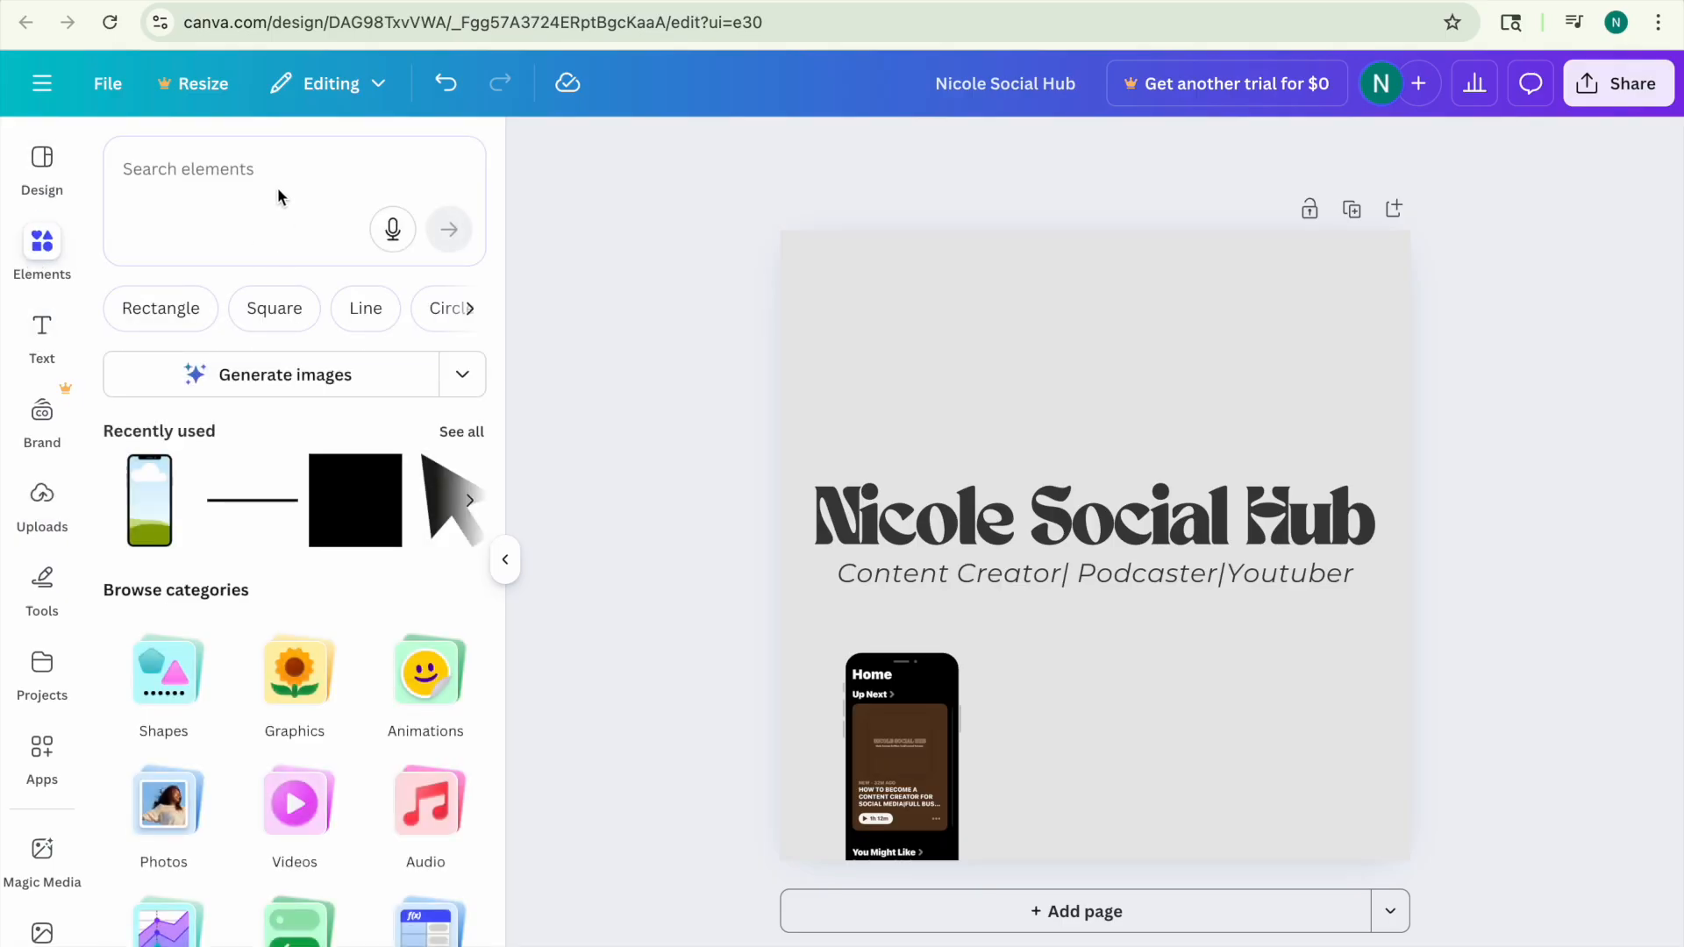
pyautogui.click(261, 169)
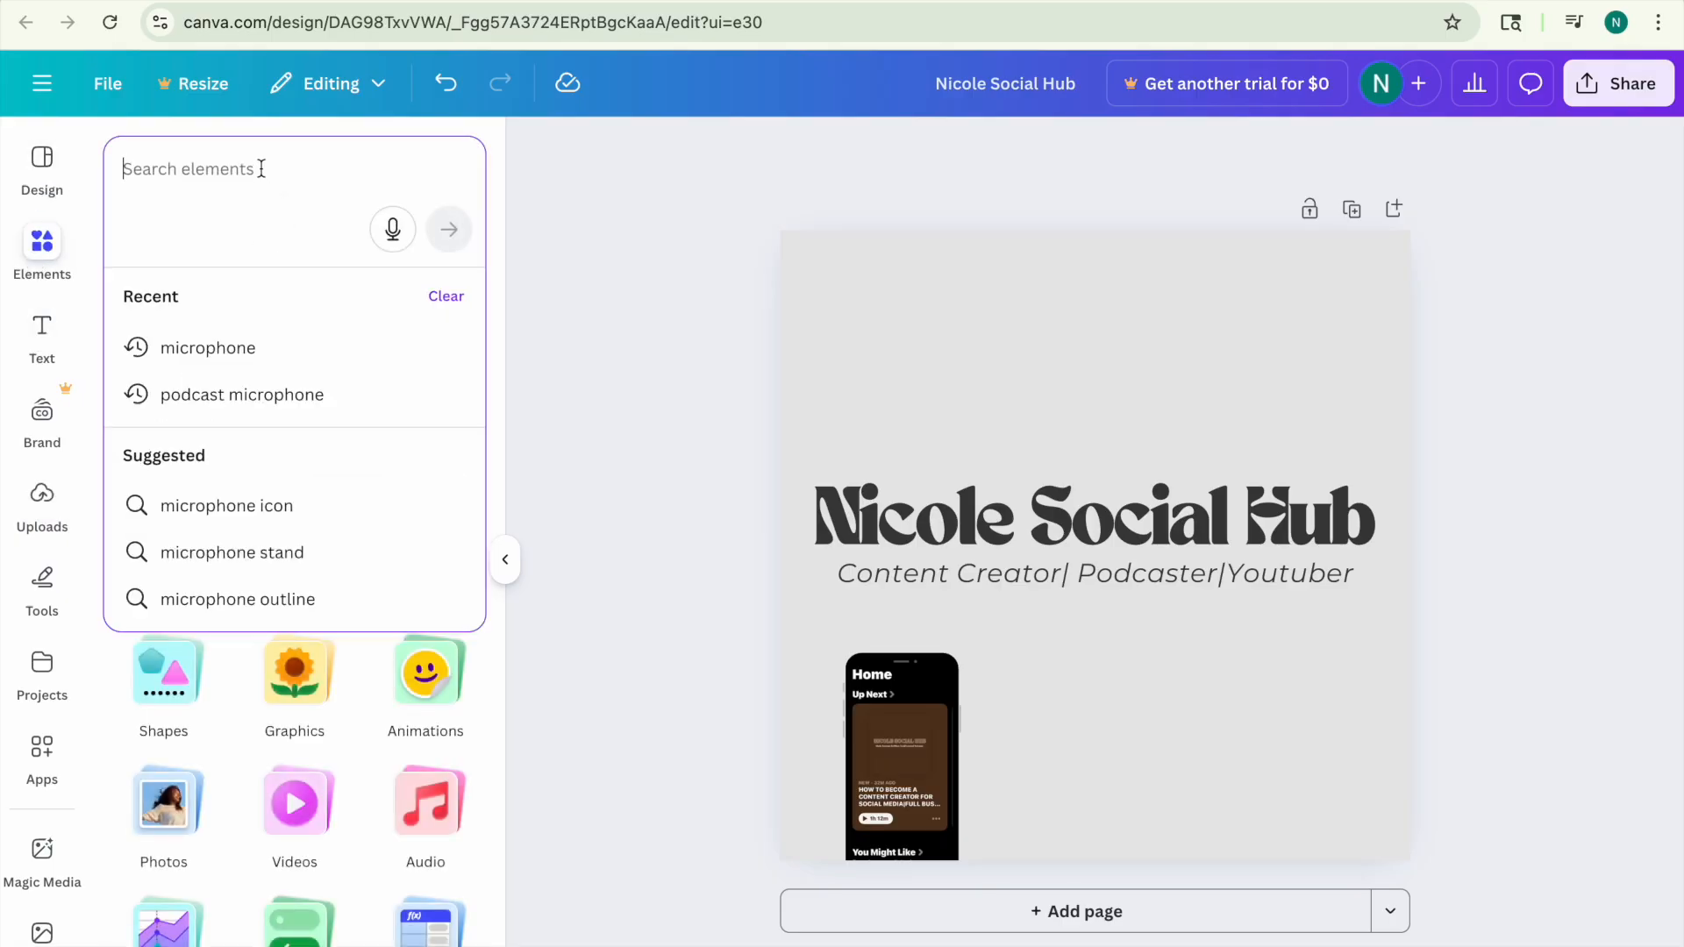
pyautogui.click(246, 351)
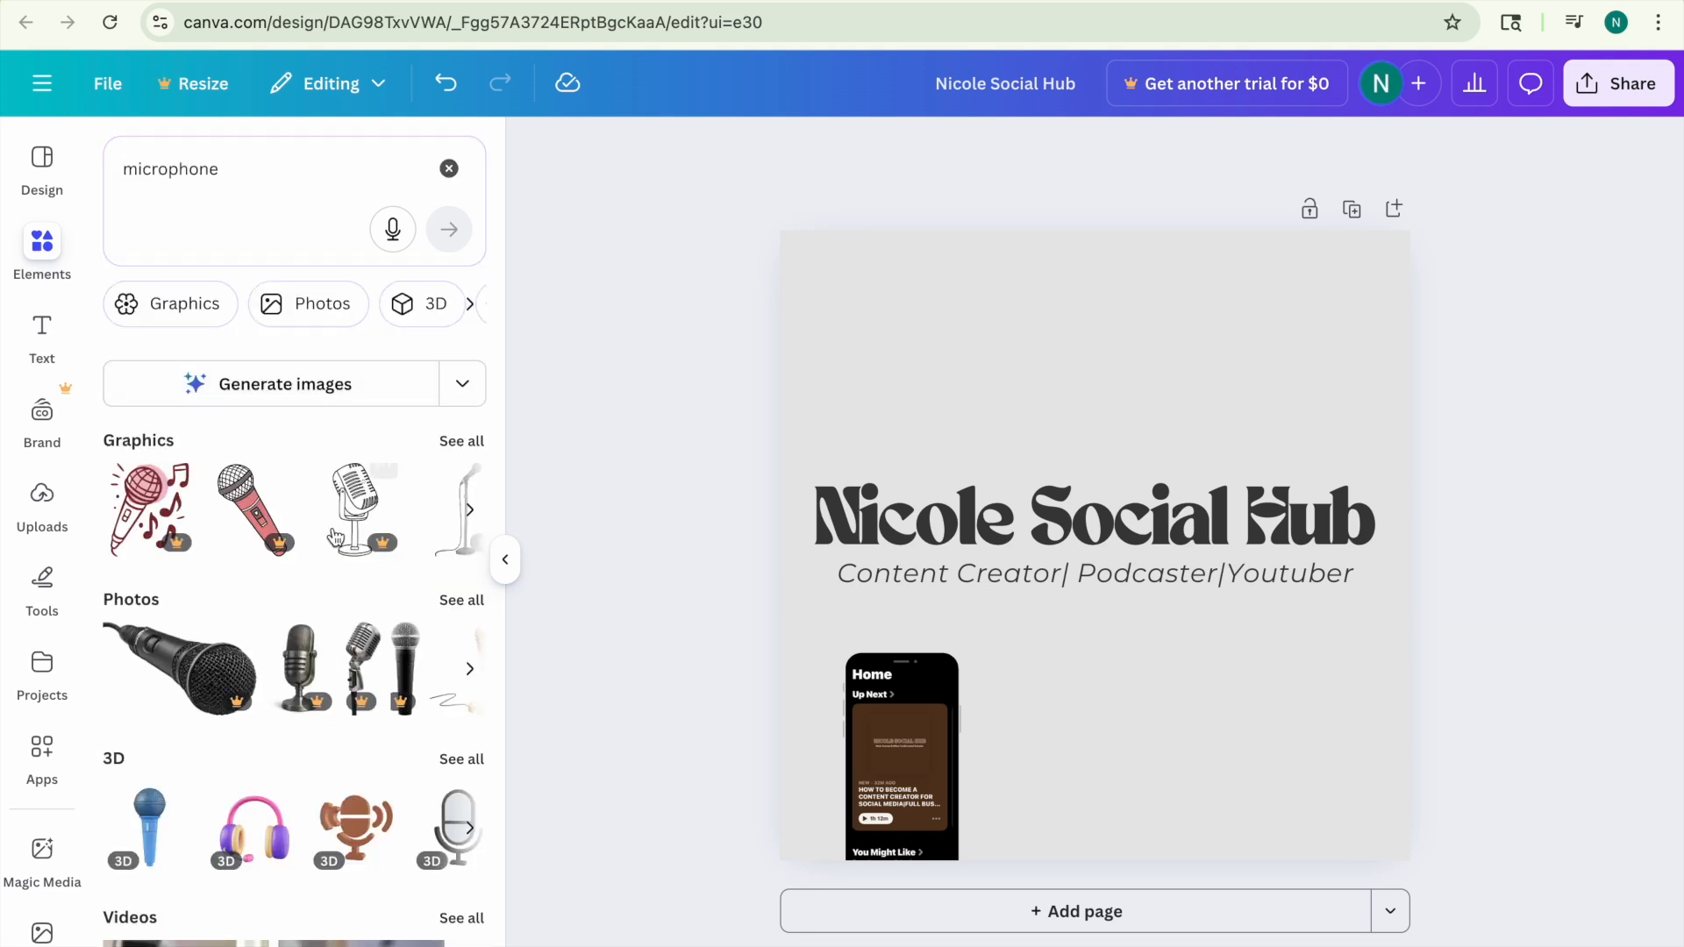
pyautogui.click(452, 439)
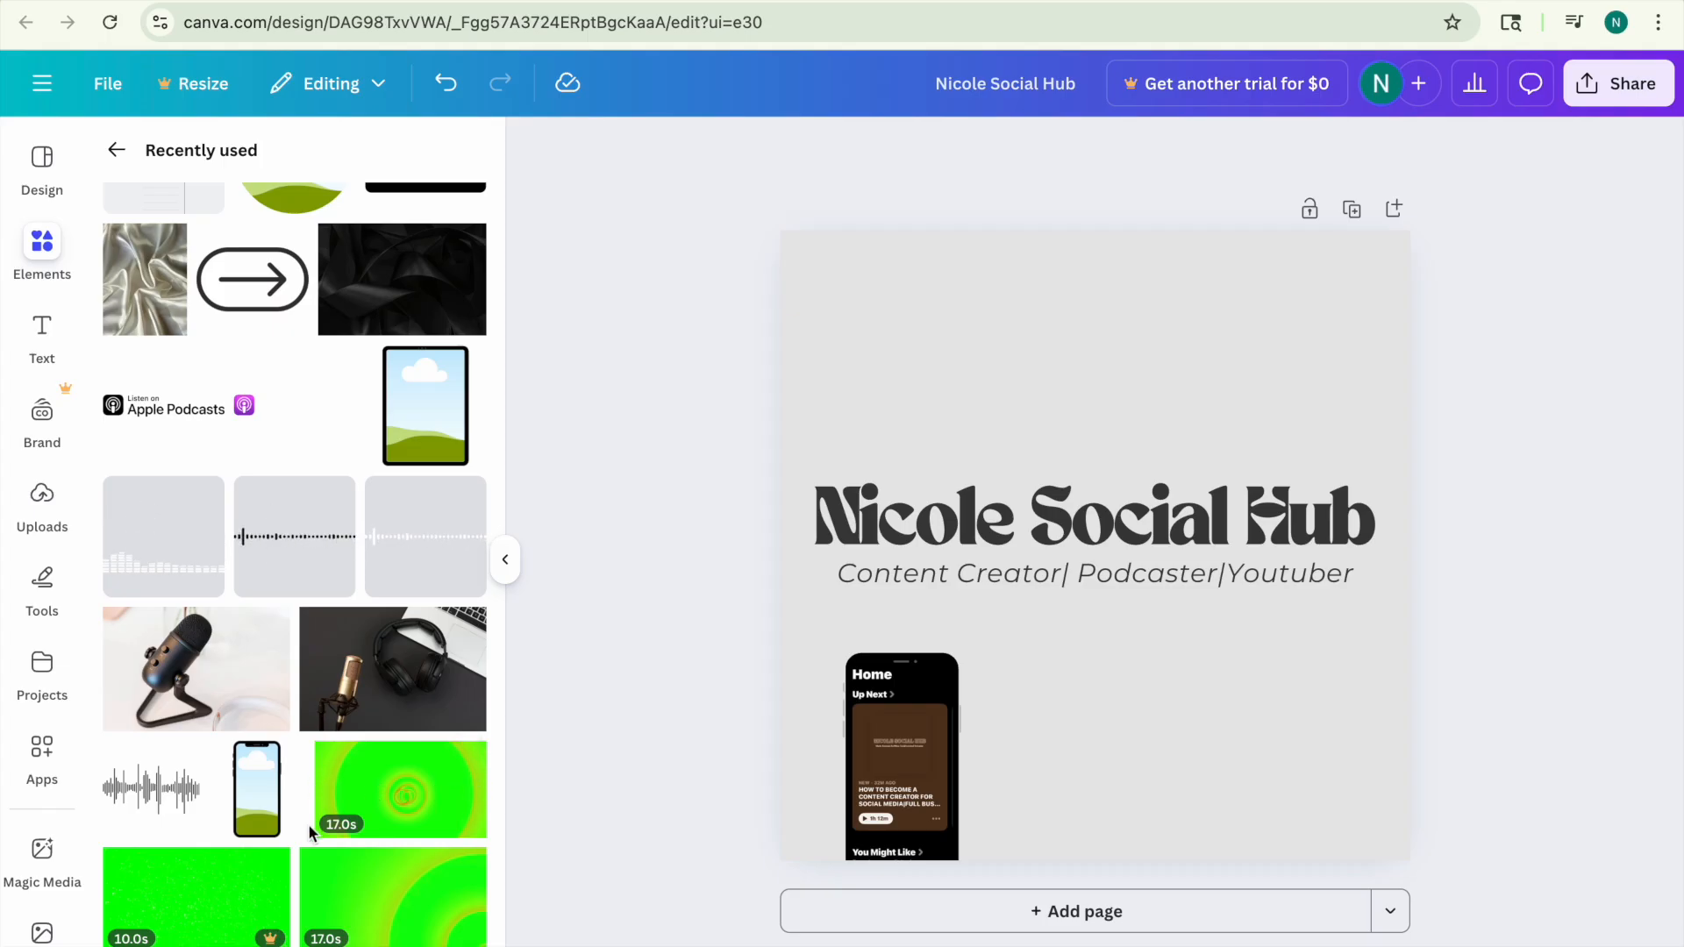
pyautogui.click(217, 416)
pyautogui.moveTo(1114, 621); pyautogui.dragTo(1119, 786)
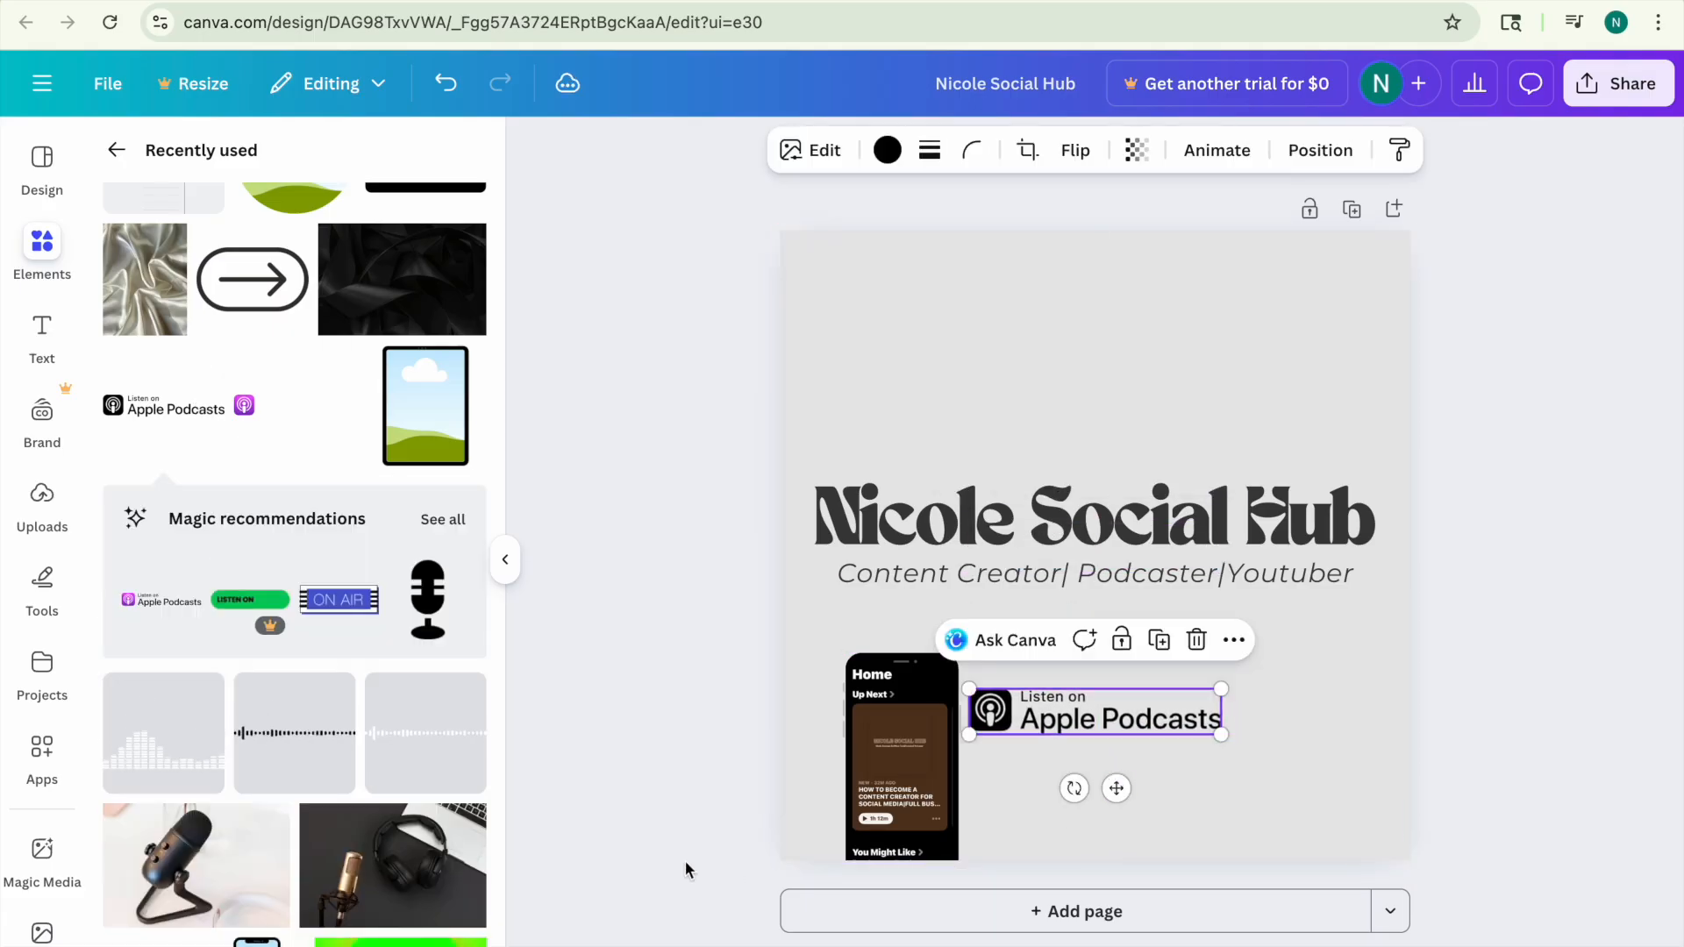
pyautogui.click(624, 830)
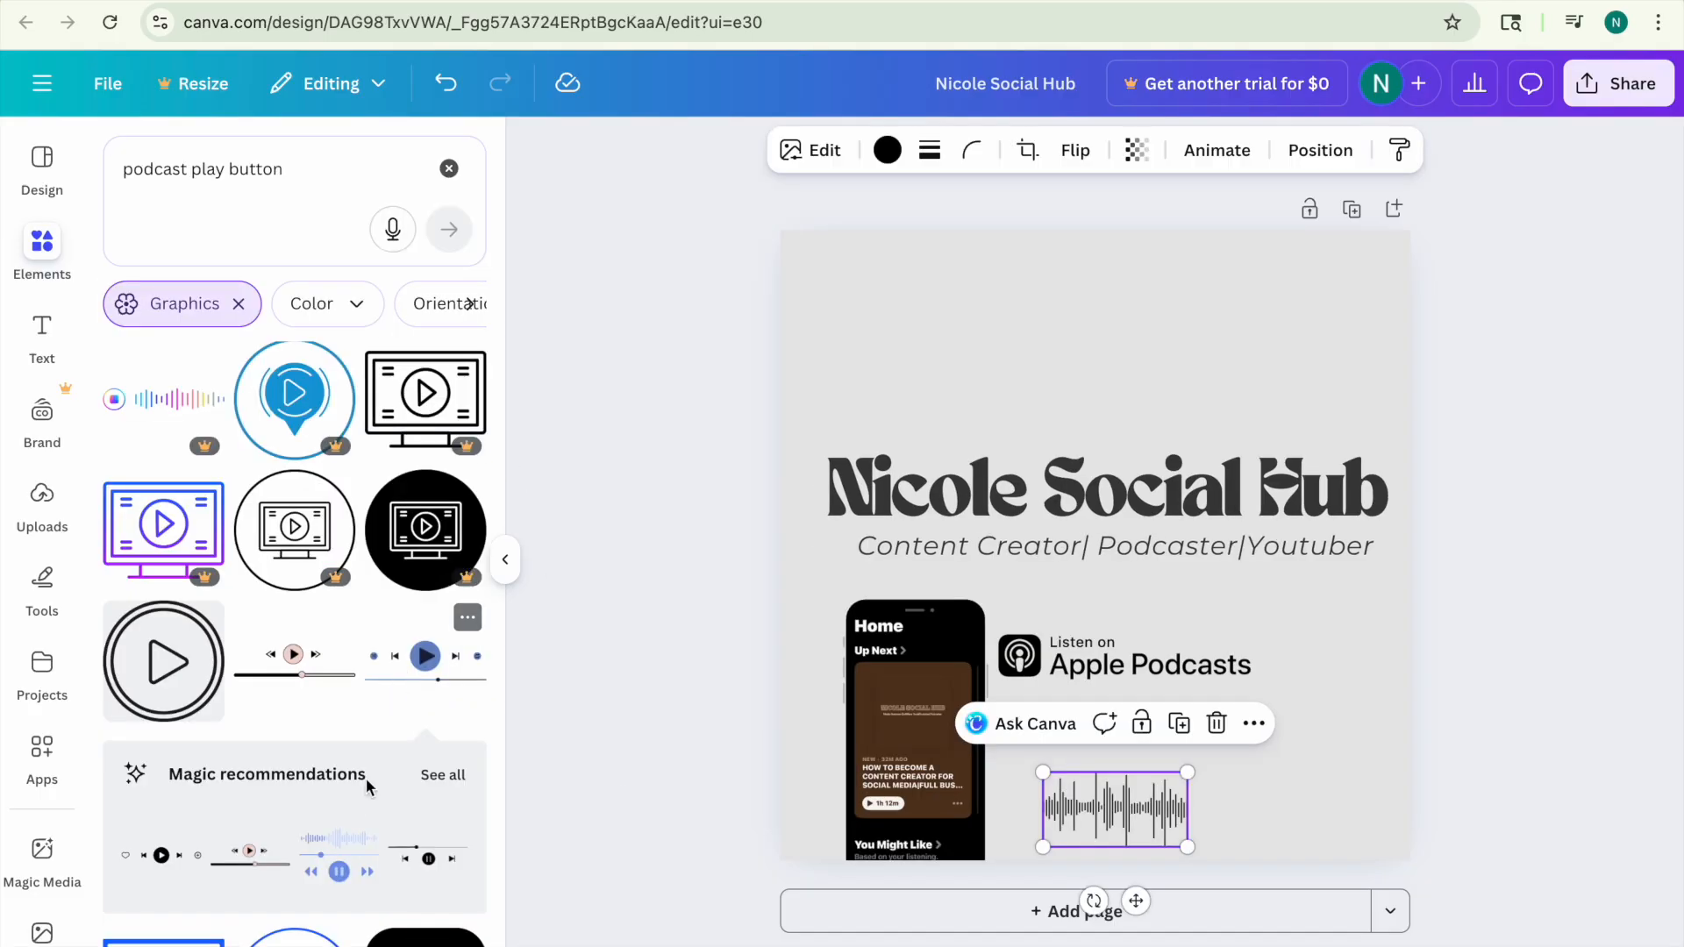
# Delete the waveform beside the phone and place the recommended pause-button player controls with a progress bar below the Apple Podcasts badge.
pyautogui.click(436, 776)
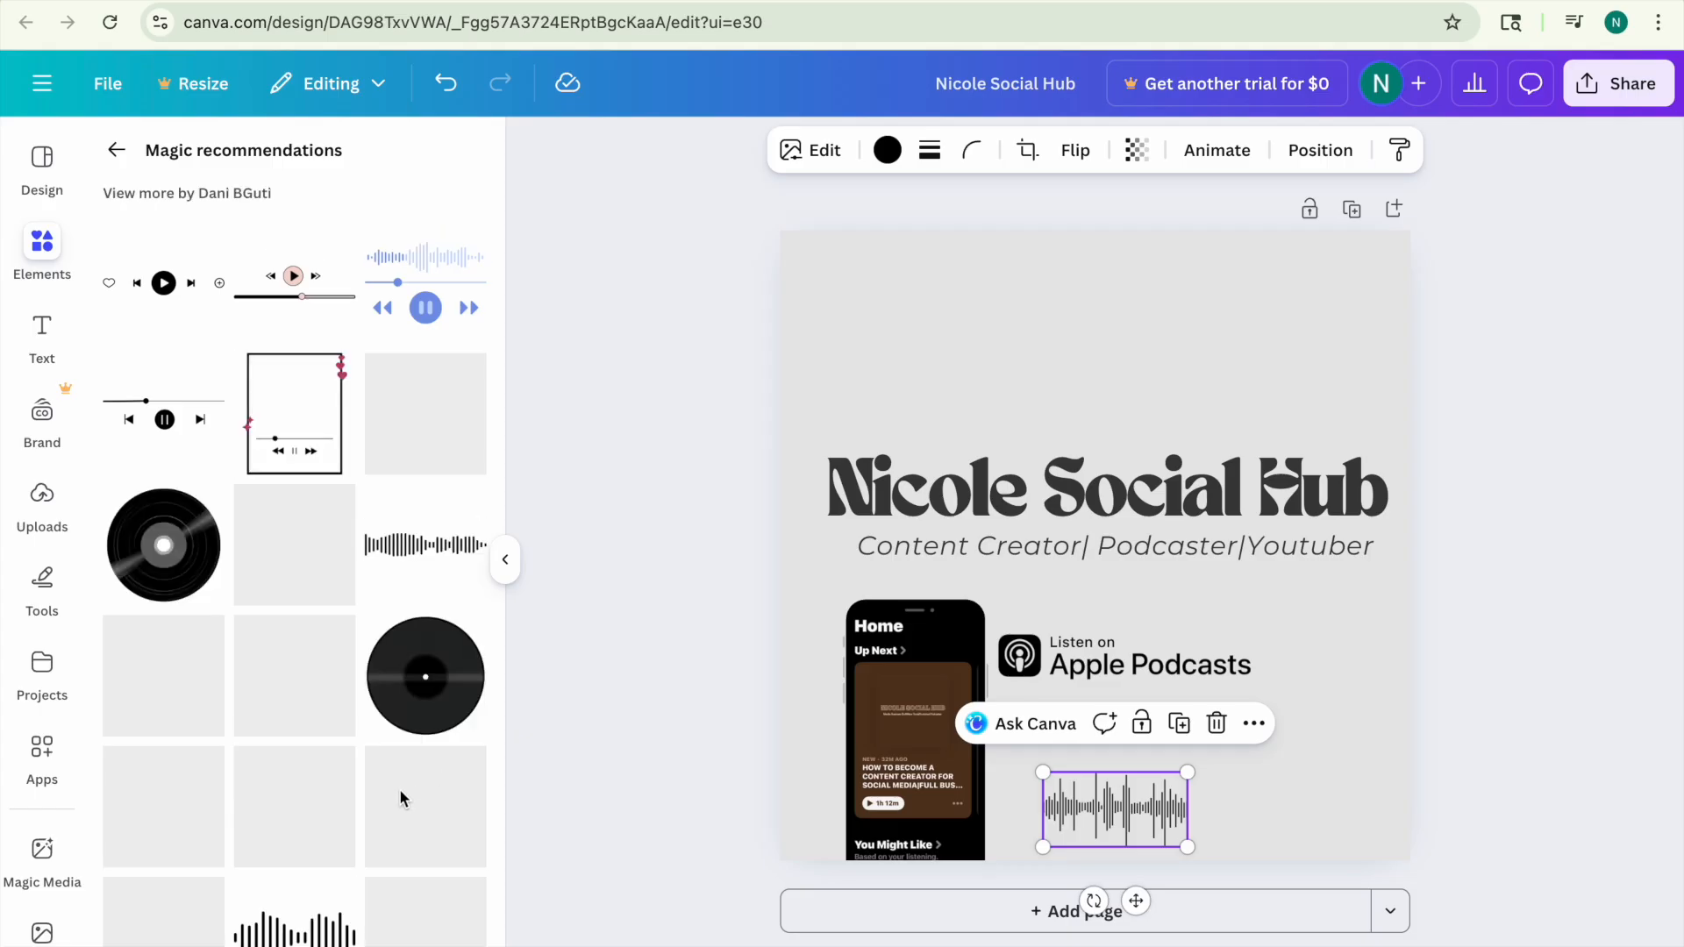
pyautogui.click(1217, 723)
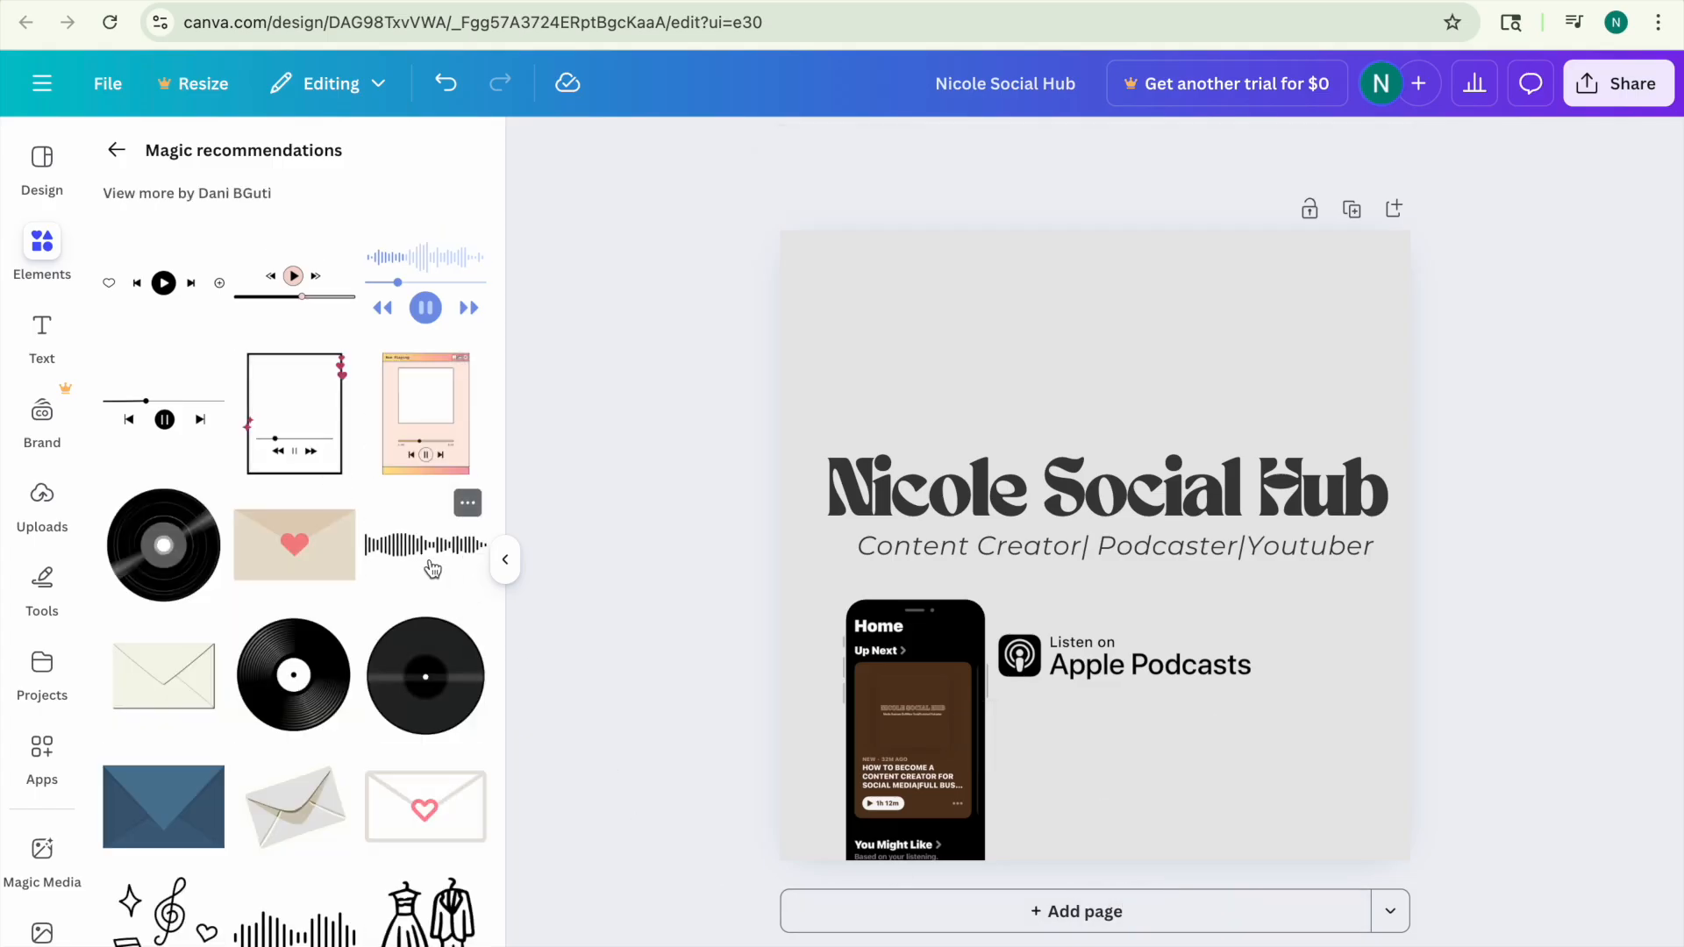
pyautogui.click(167, 421)
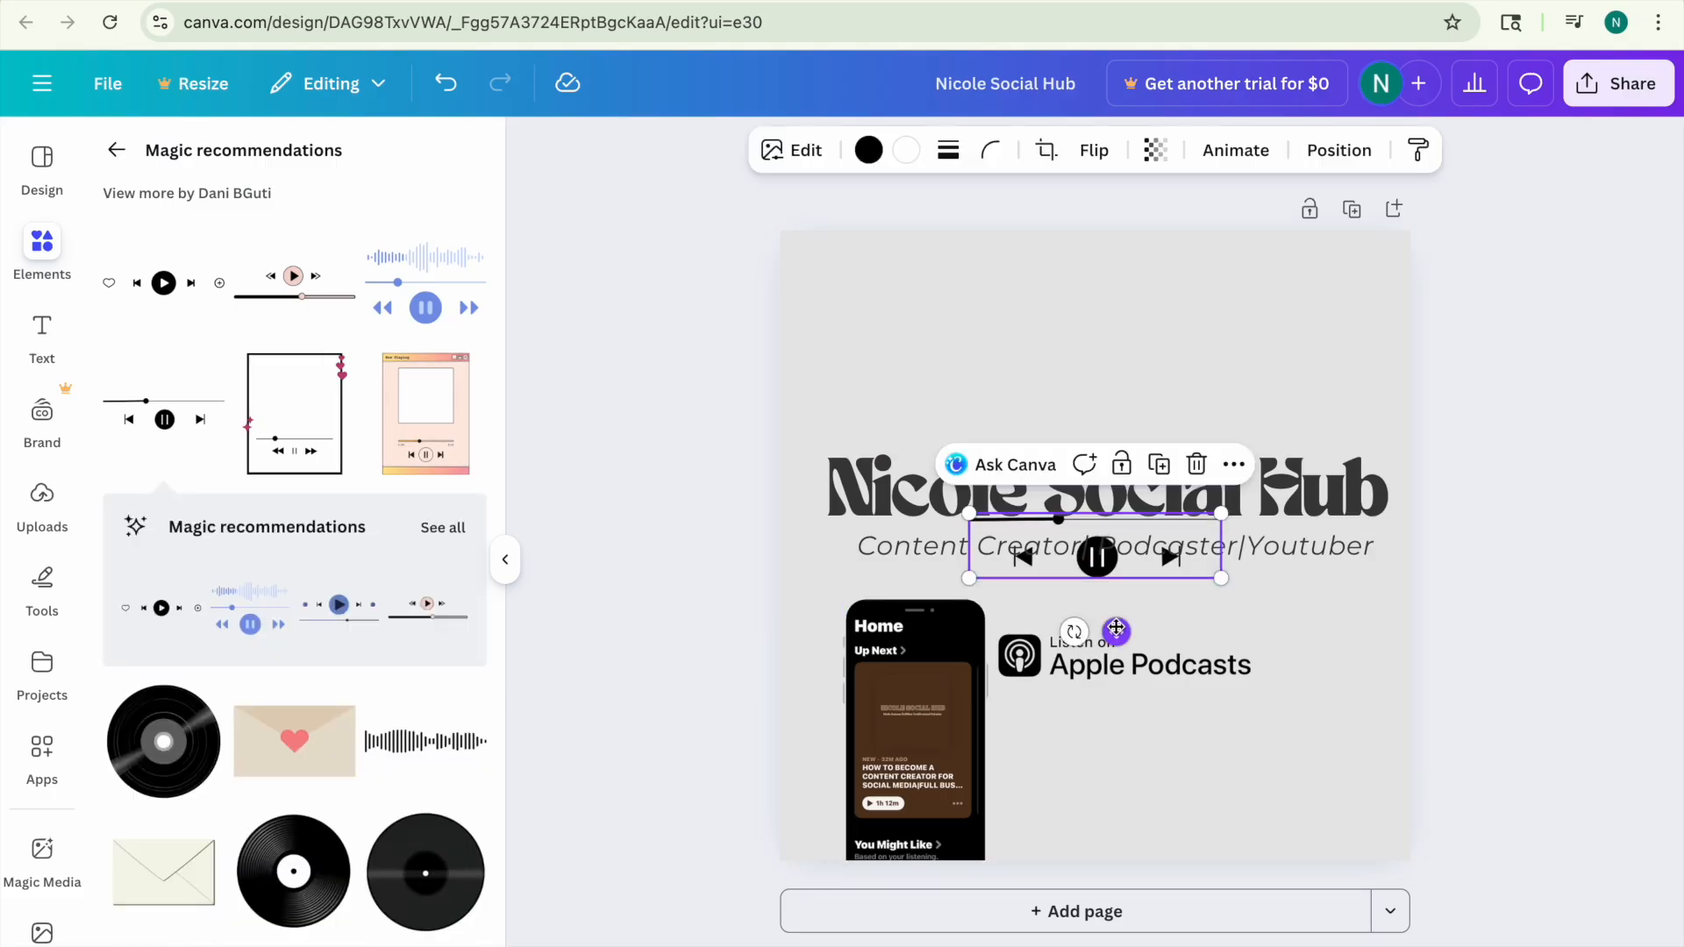
pyautogui.moveTo(1078, 544); pyautogui.dragTo(1105, 722)
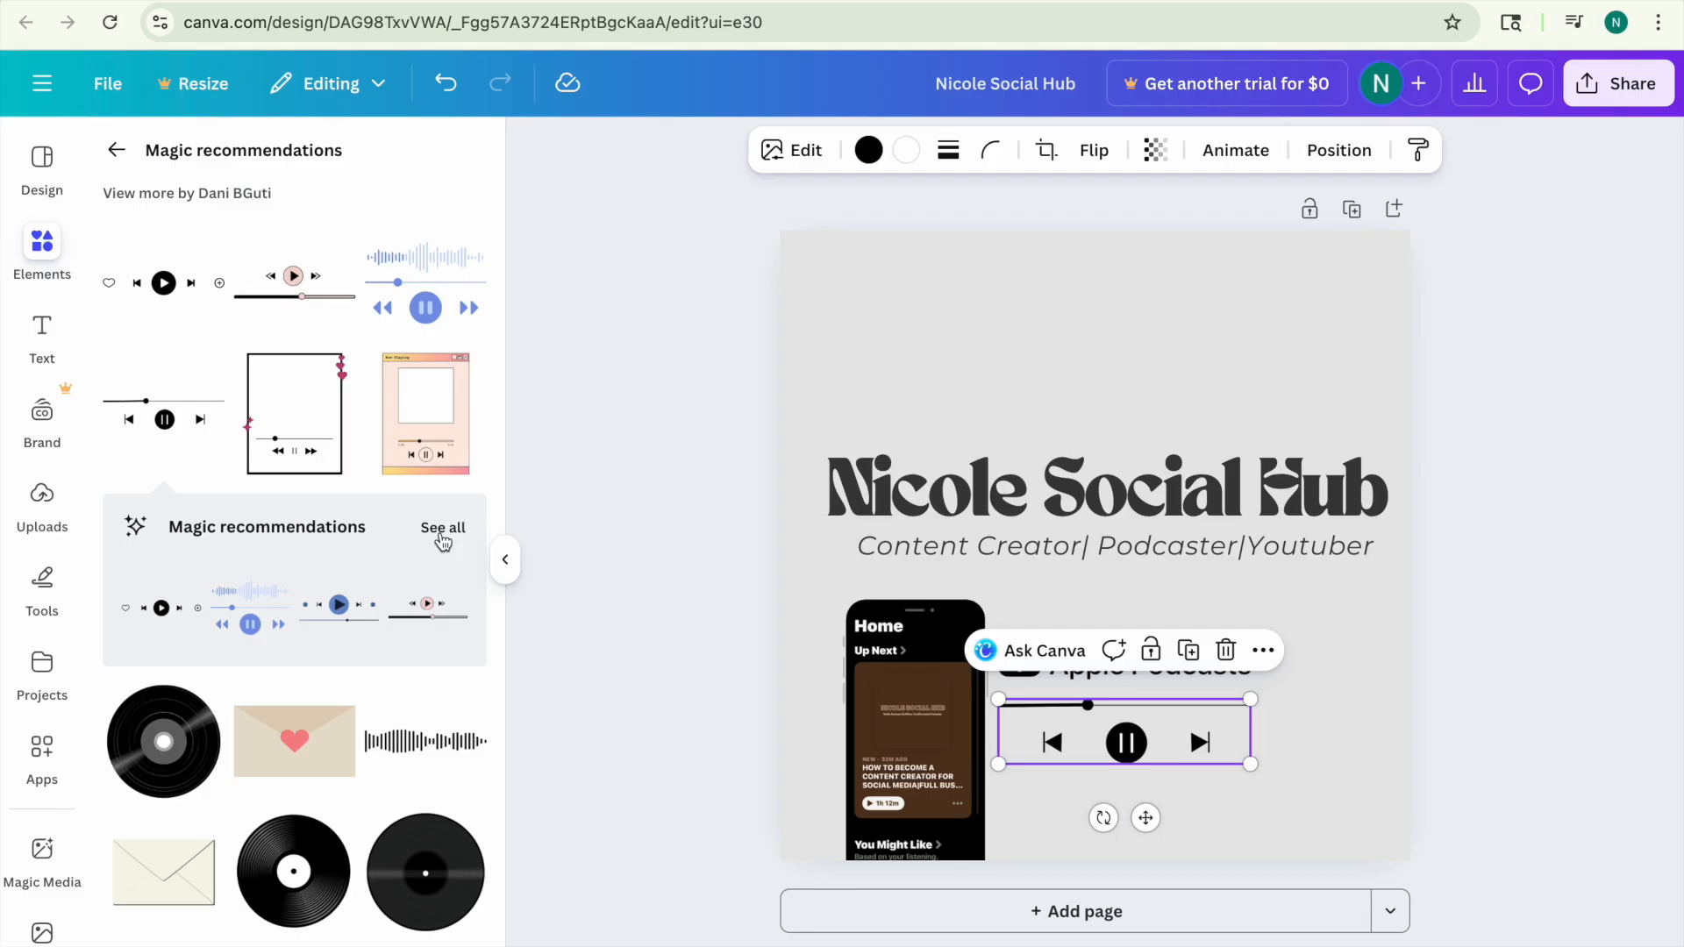
# Add the player controls with heart, play and plus icons, and delete the pause-button player controls.
pyautogui.click(164, 283)
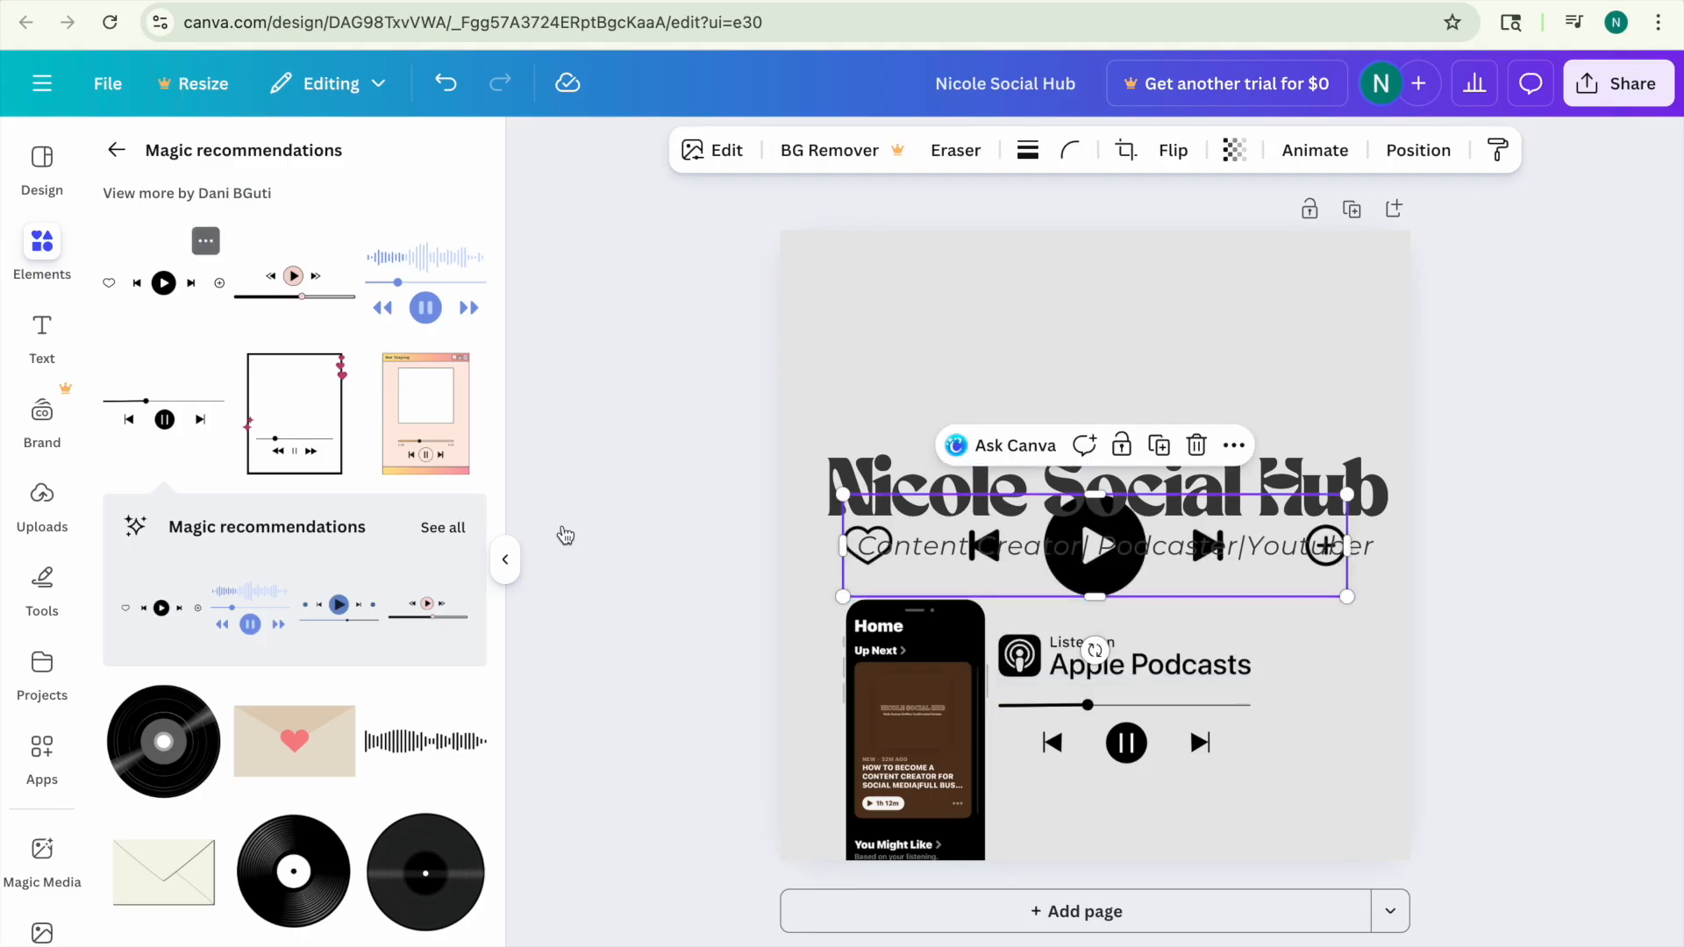
pyautogui.click(1132, 742)
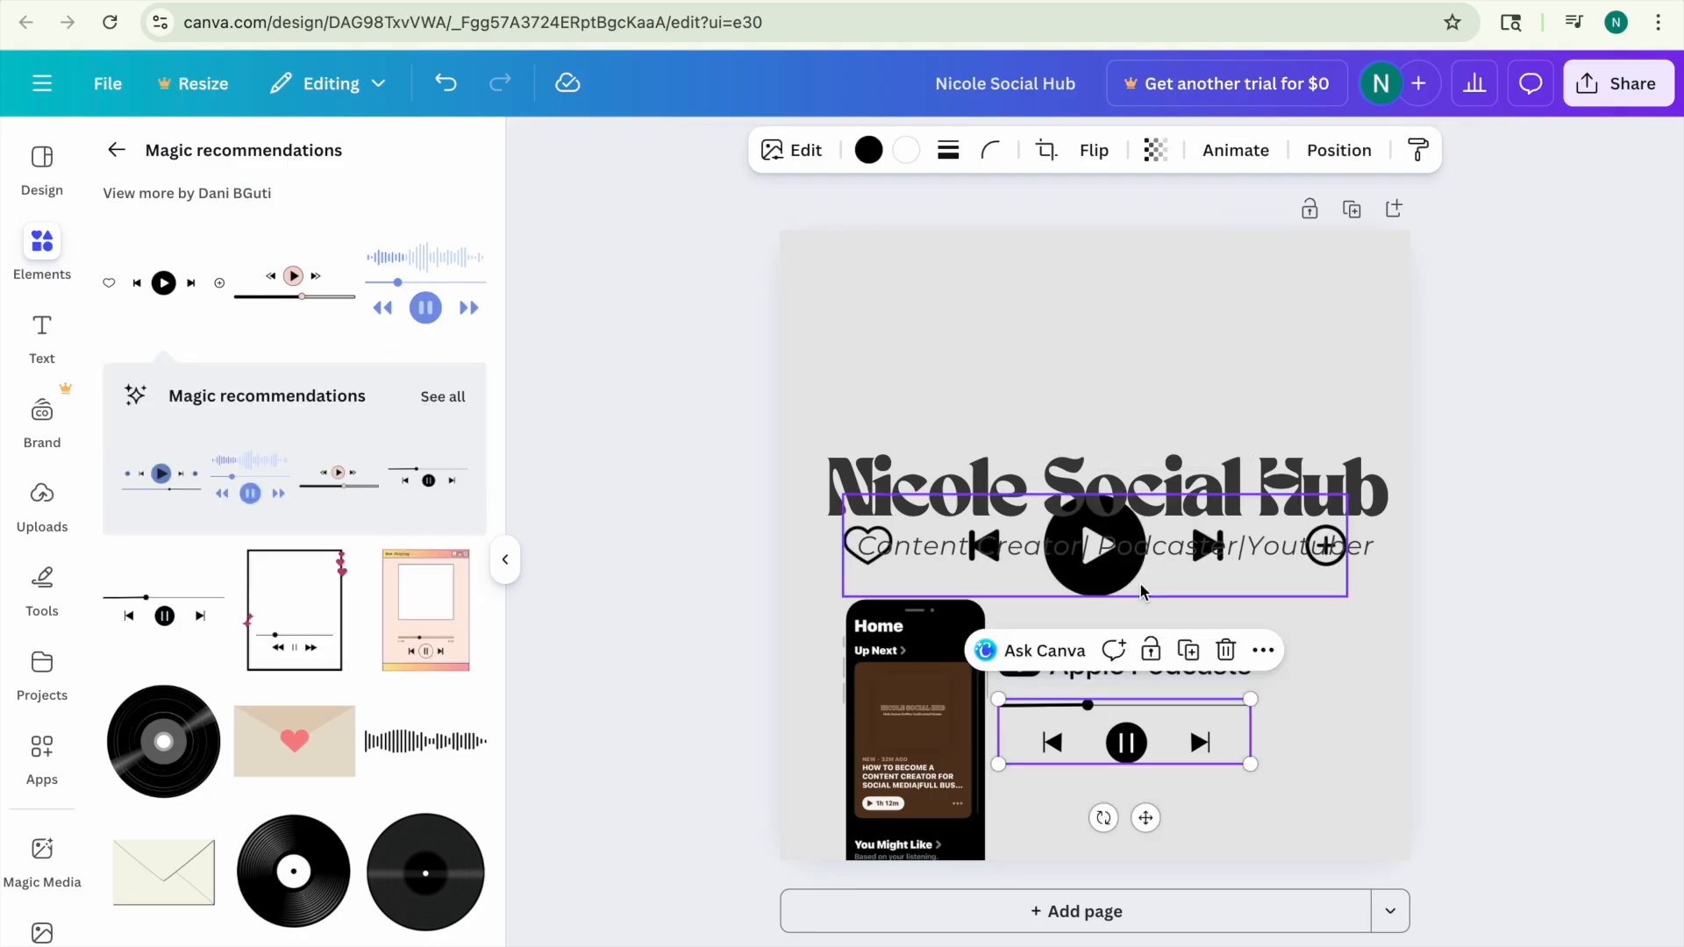
pyautogui.click(1225, 650)
# Move the tagline above the title and move the heart-and-play controls down beside the phone.
pyautogui.click(1165, 547)
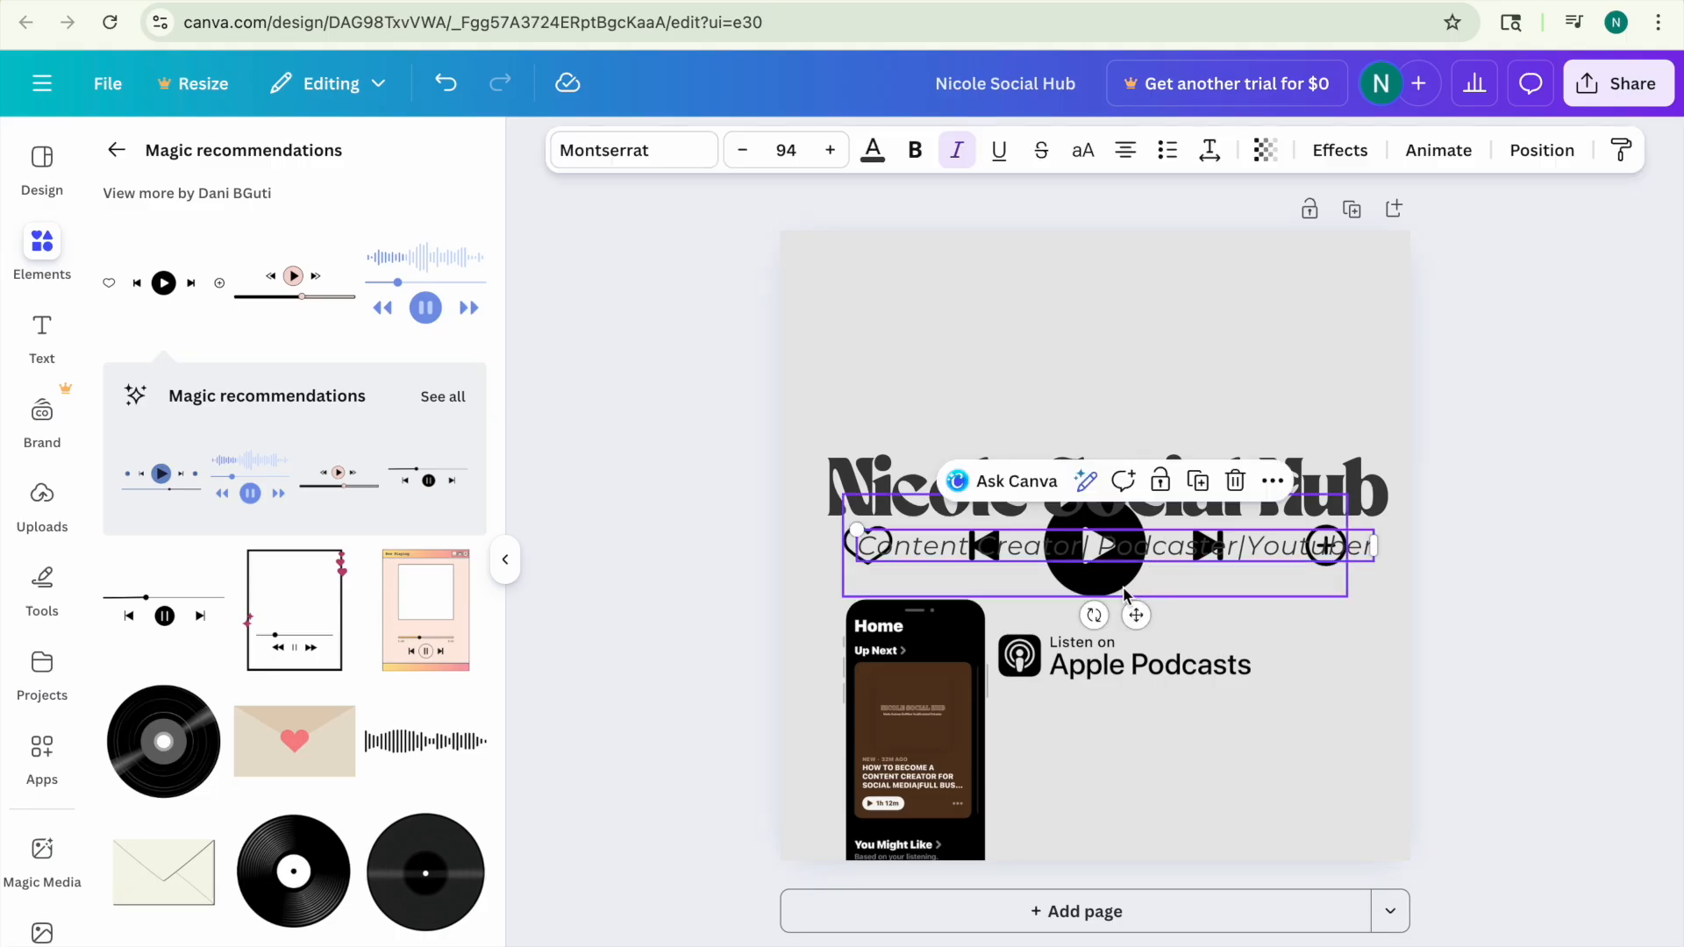
pyautogui.moveTo(1086, 509); pyautogui.dragTo(1096, 407)
pyautogui.click(1086, 566)
pyautogui.moveTo(1086, 566); pyautogui.dragTo(1175, 777)
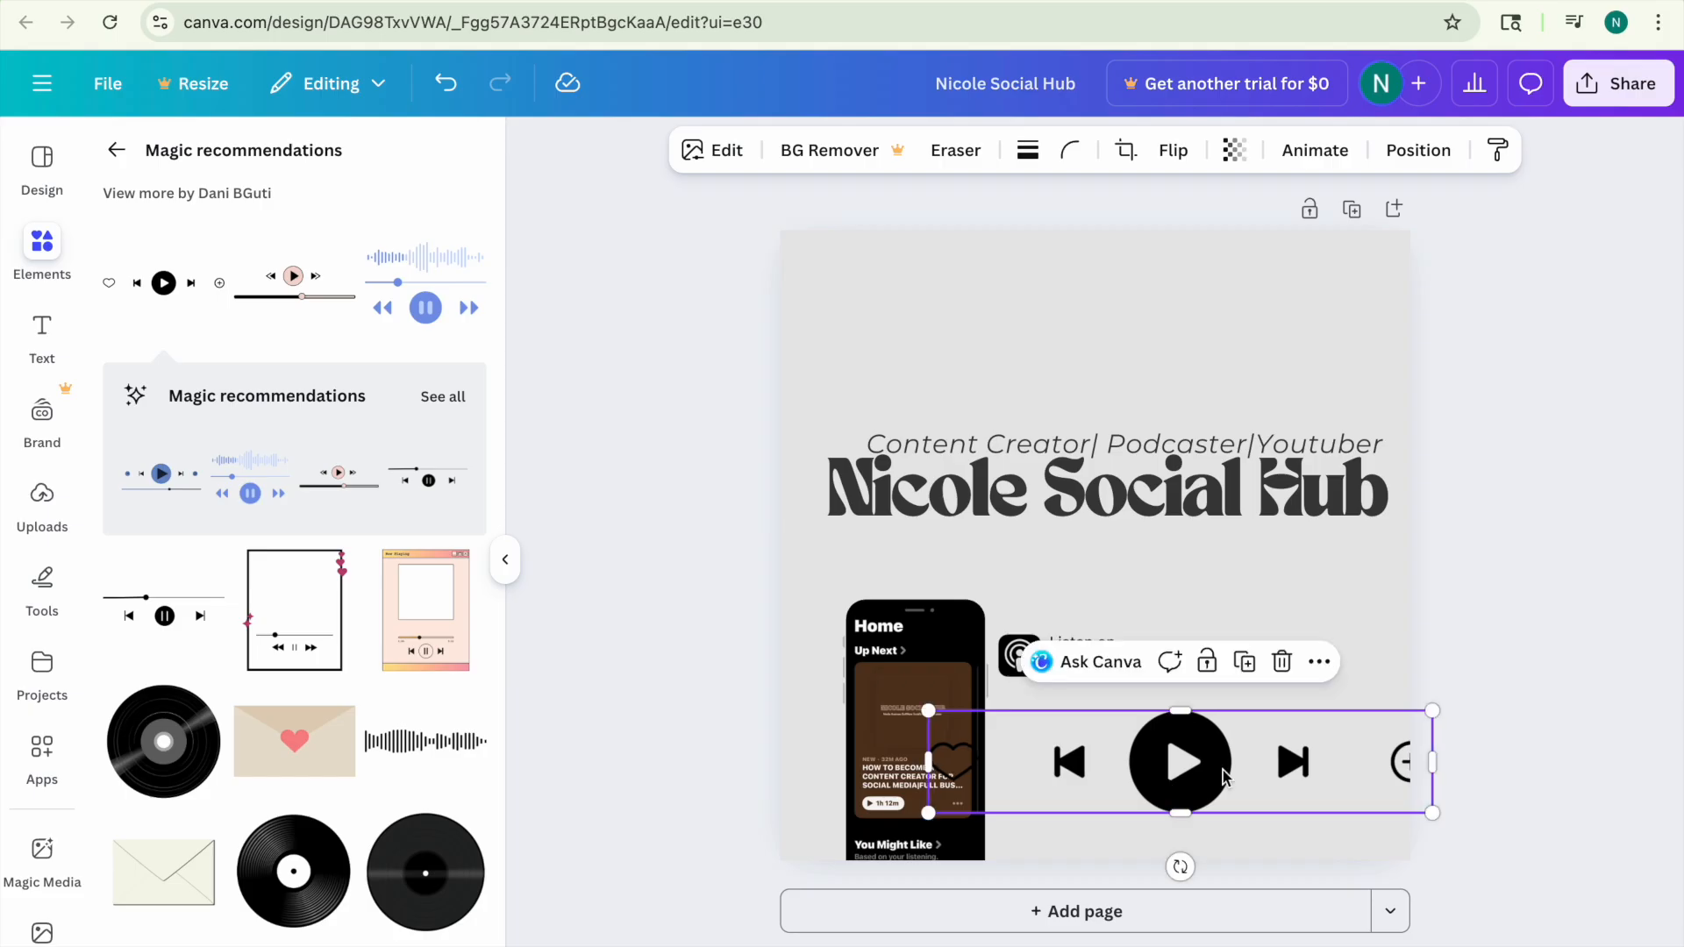
# Shrink the heart-and-play controls and place them near the page's lower edge, leaving a gap below the Apple Podcasts badge.
pyautogui.moveTo(1432, 709); pyautogui.dragTo(1312, 793)
pyautogui.moveTo(1128, 865); pyautogui.dragTo(1165, 845)
pyautogui.moveTo(1334, 715); pyautogui.dragTo(1303, 720)
pyautogui.moveTo(1154, 843); pyautogui.dragTo(1176, 829)
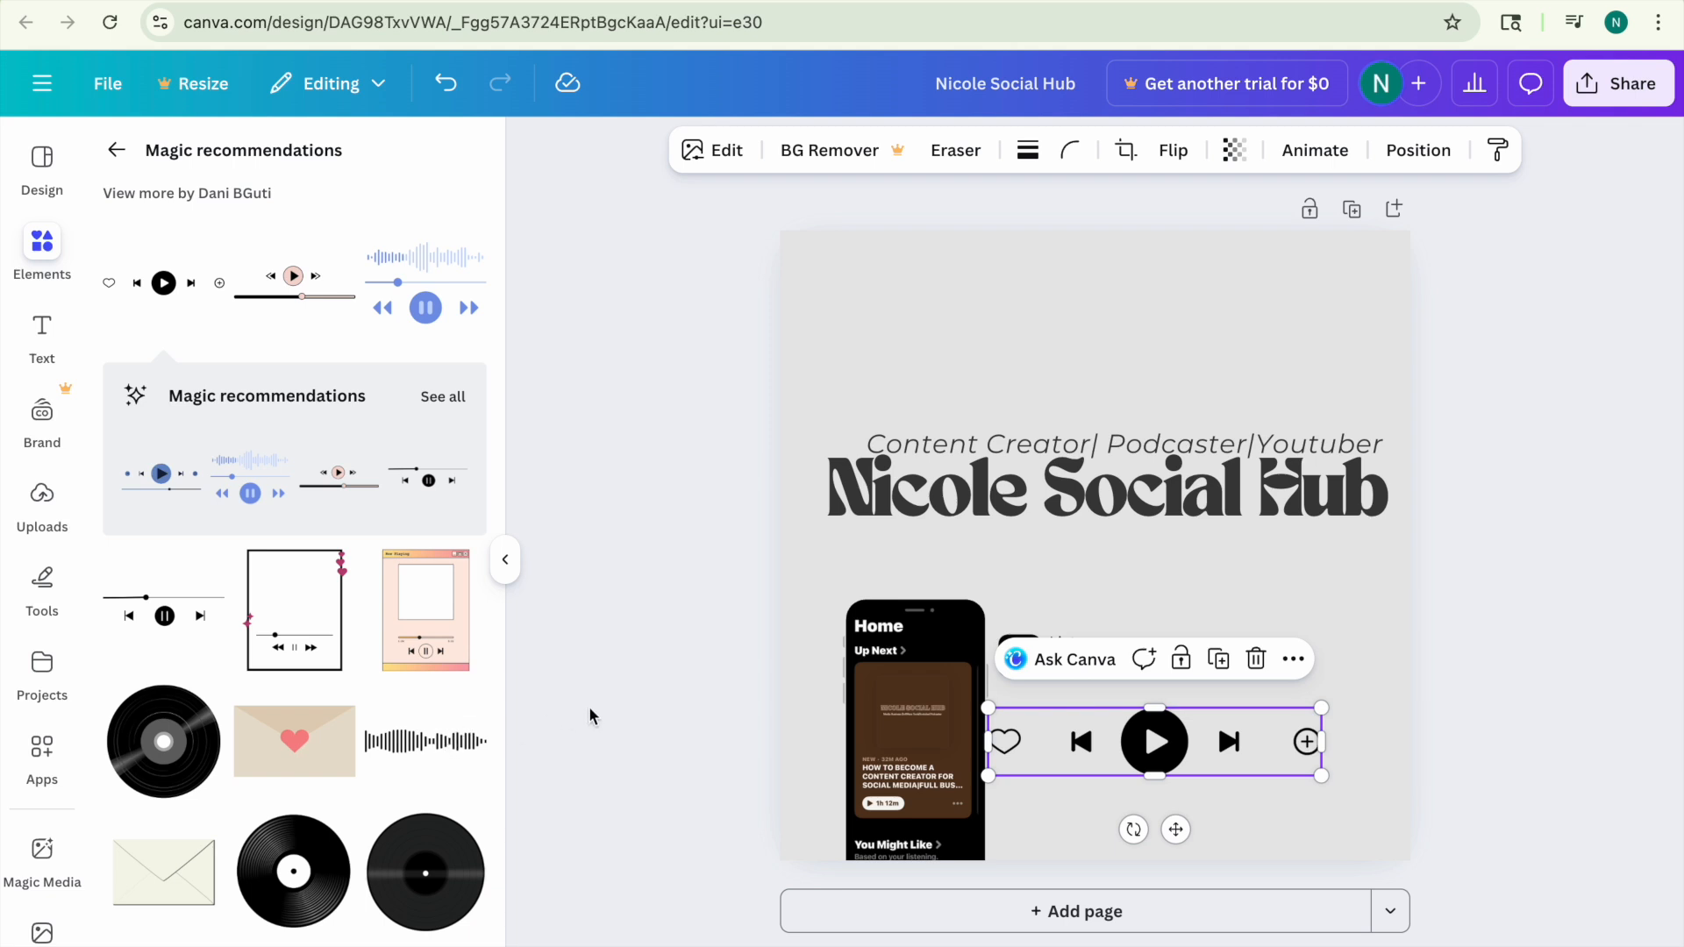
pyautogui.moveTo(1177, 830); pyautogui.dragTo(1181, 896)
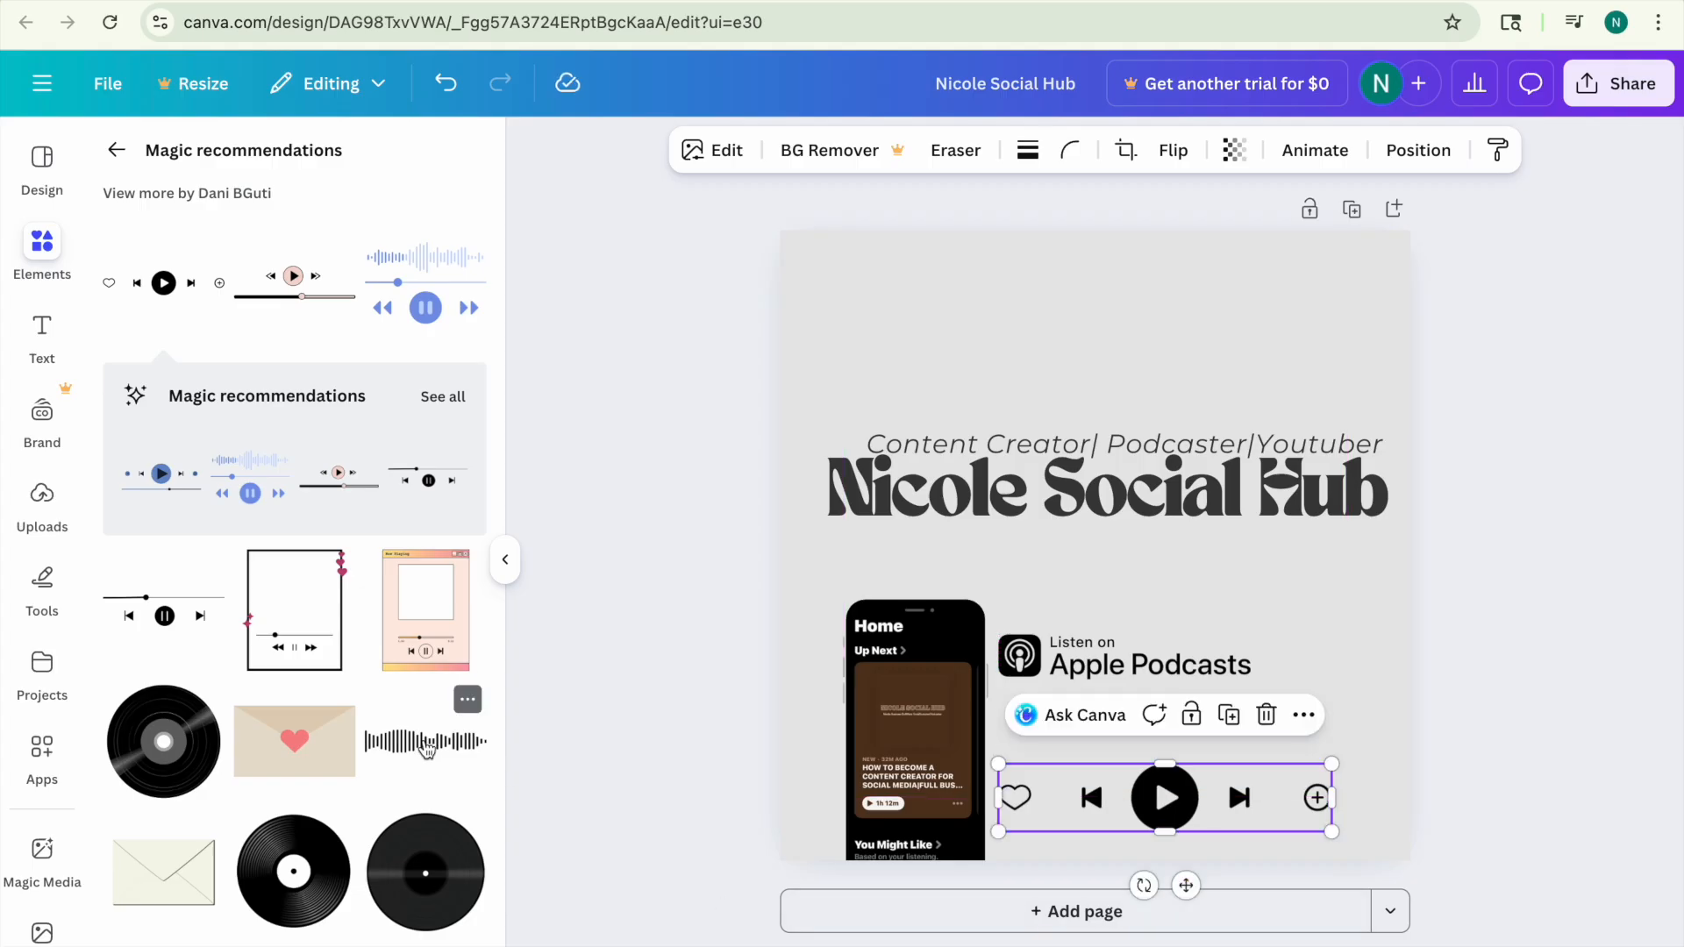
# Add the recommended black sound wave graphic and place it between the Apple Podcasts badge and the play controls.
pyautogui.click(426, 741)
pyautogui.moveTo(1160, 561); pyautogui.dragTo(1169, 725)
pyautogui.click(1481, 836)
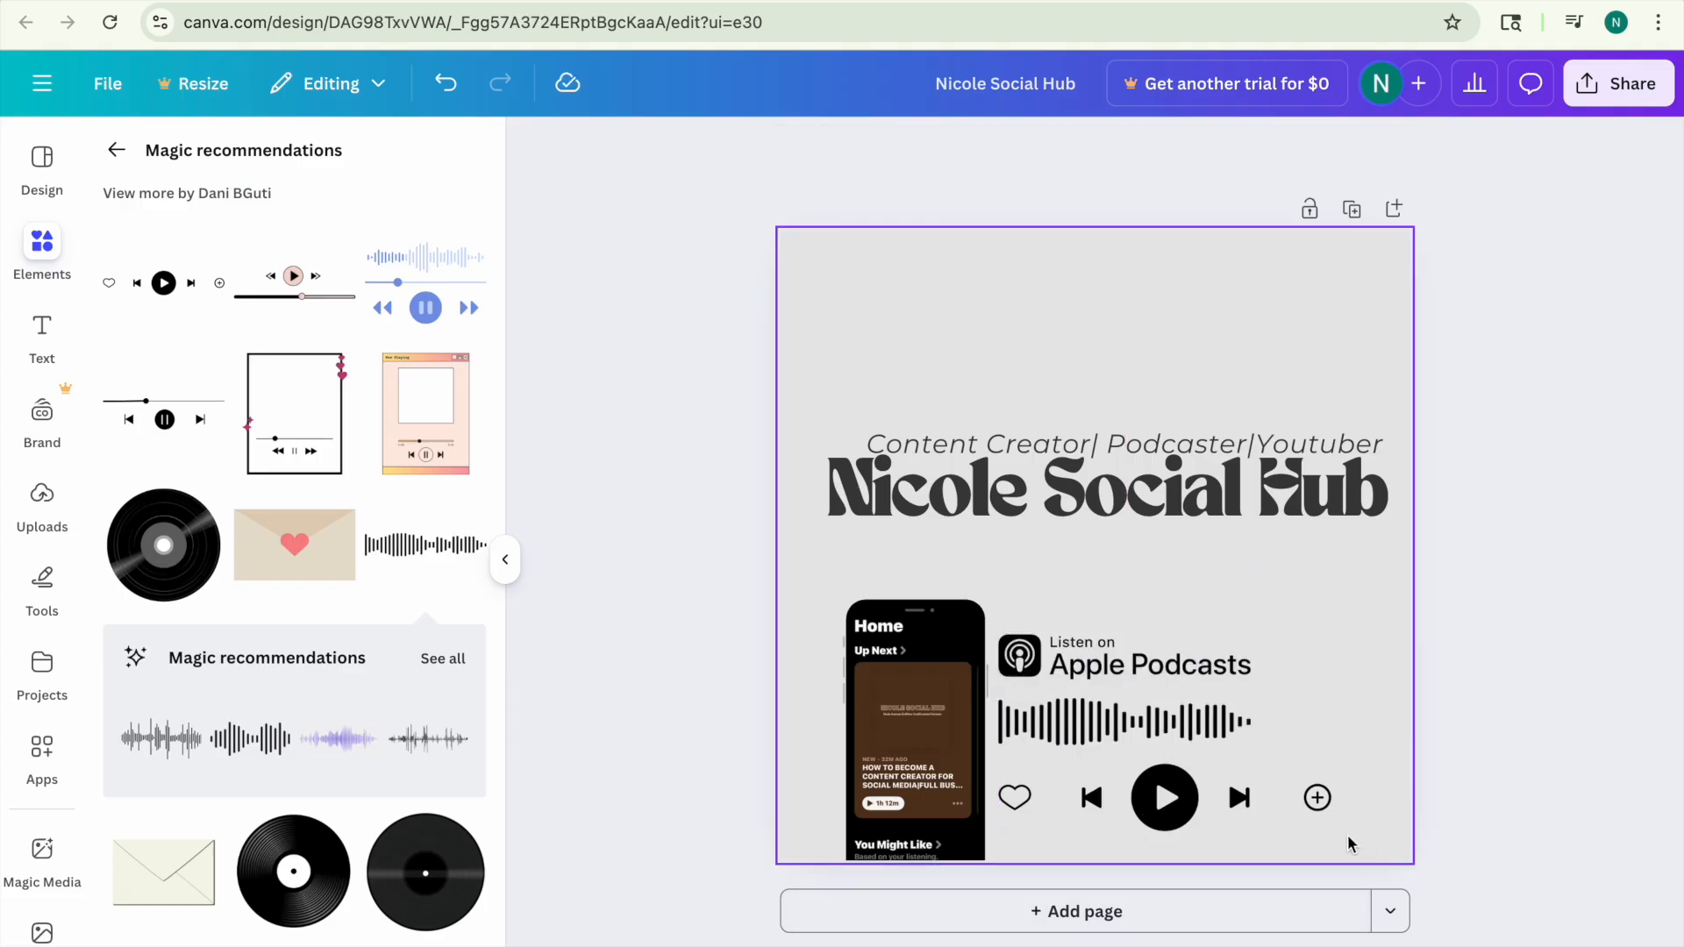
pyautogui.click(1193, 830)
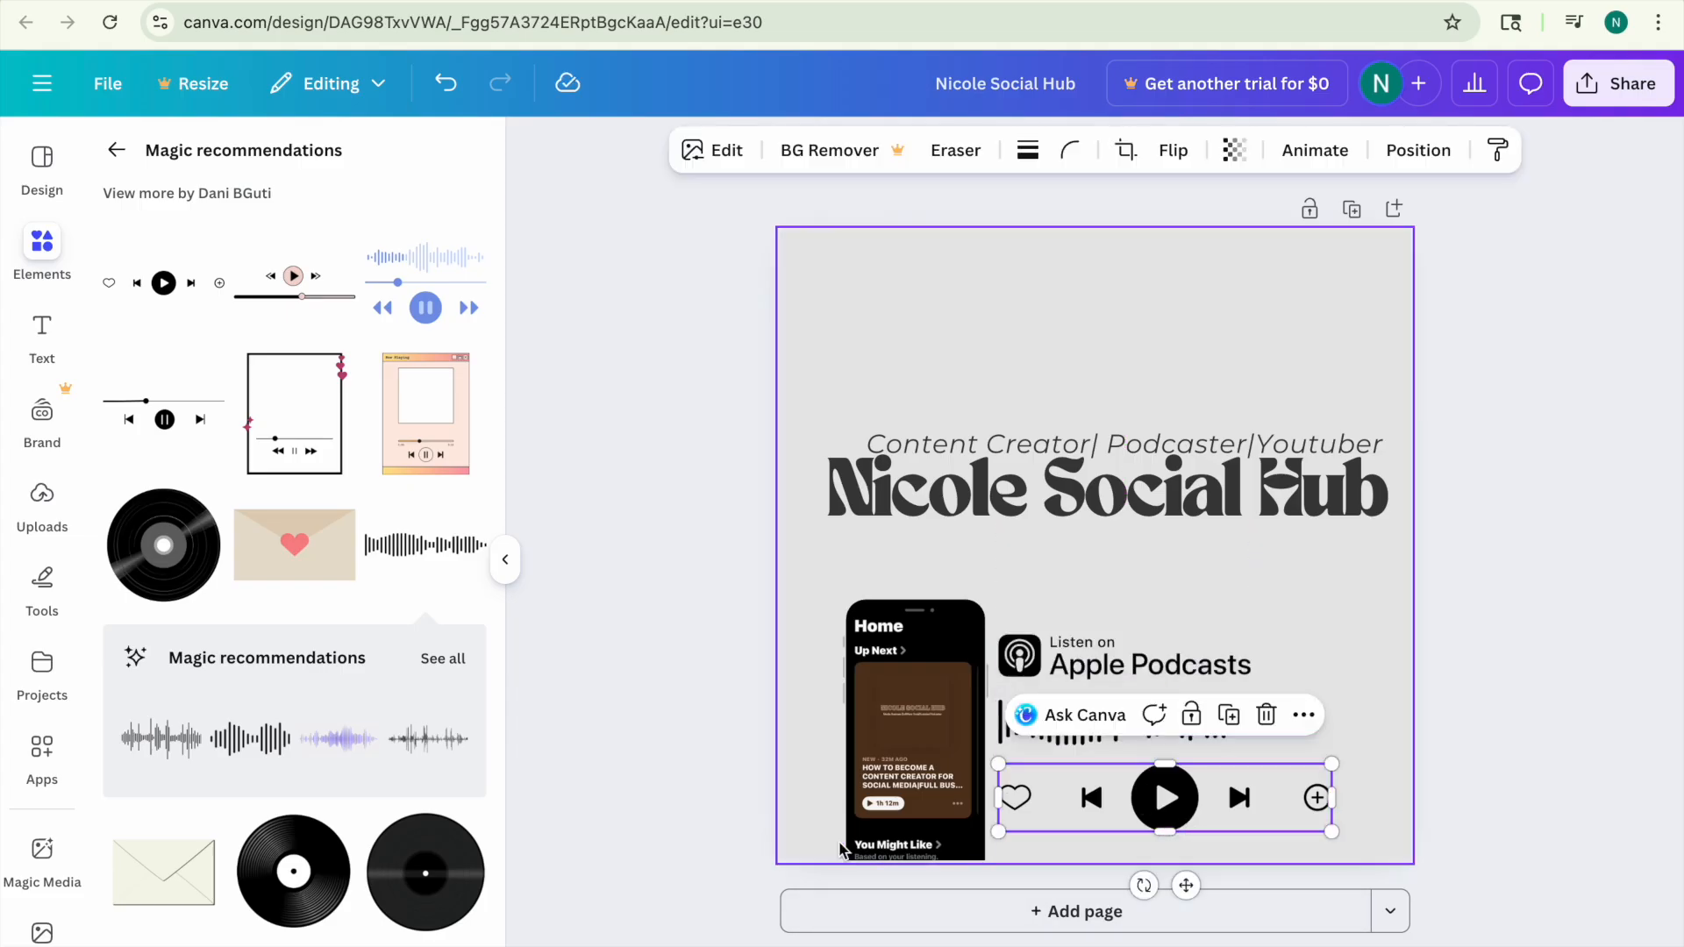
pyautogui.click(704, 830)
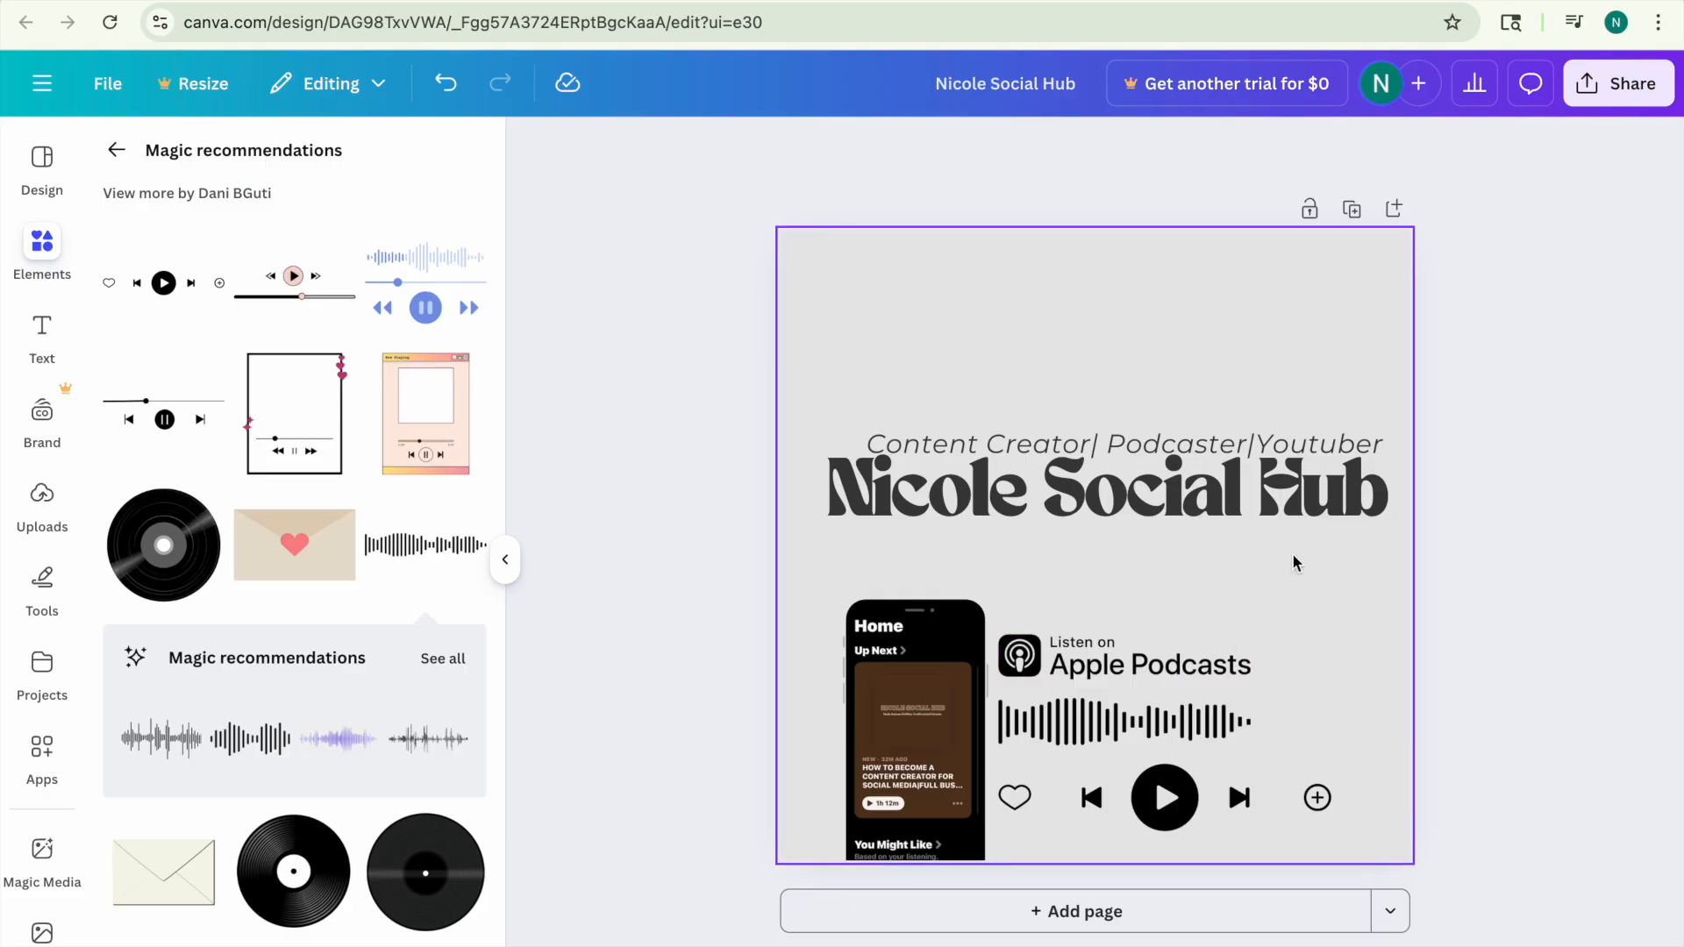
# Try the tagline below the title, and return it to a spot above the title.
pyautogui.click(1240, 450)
pyautogui.moveTo(1240, 450); pyautogui.dragTo(1230, 544)
pyautogui.click(636, 669)
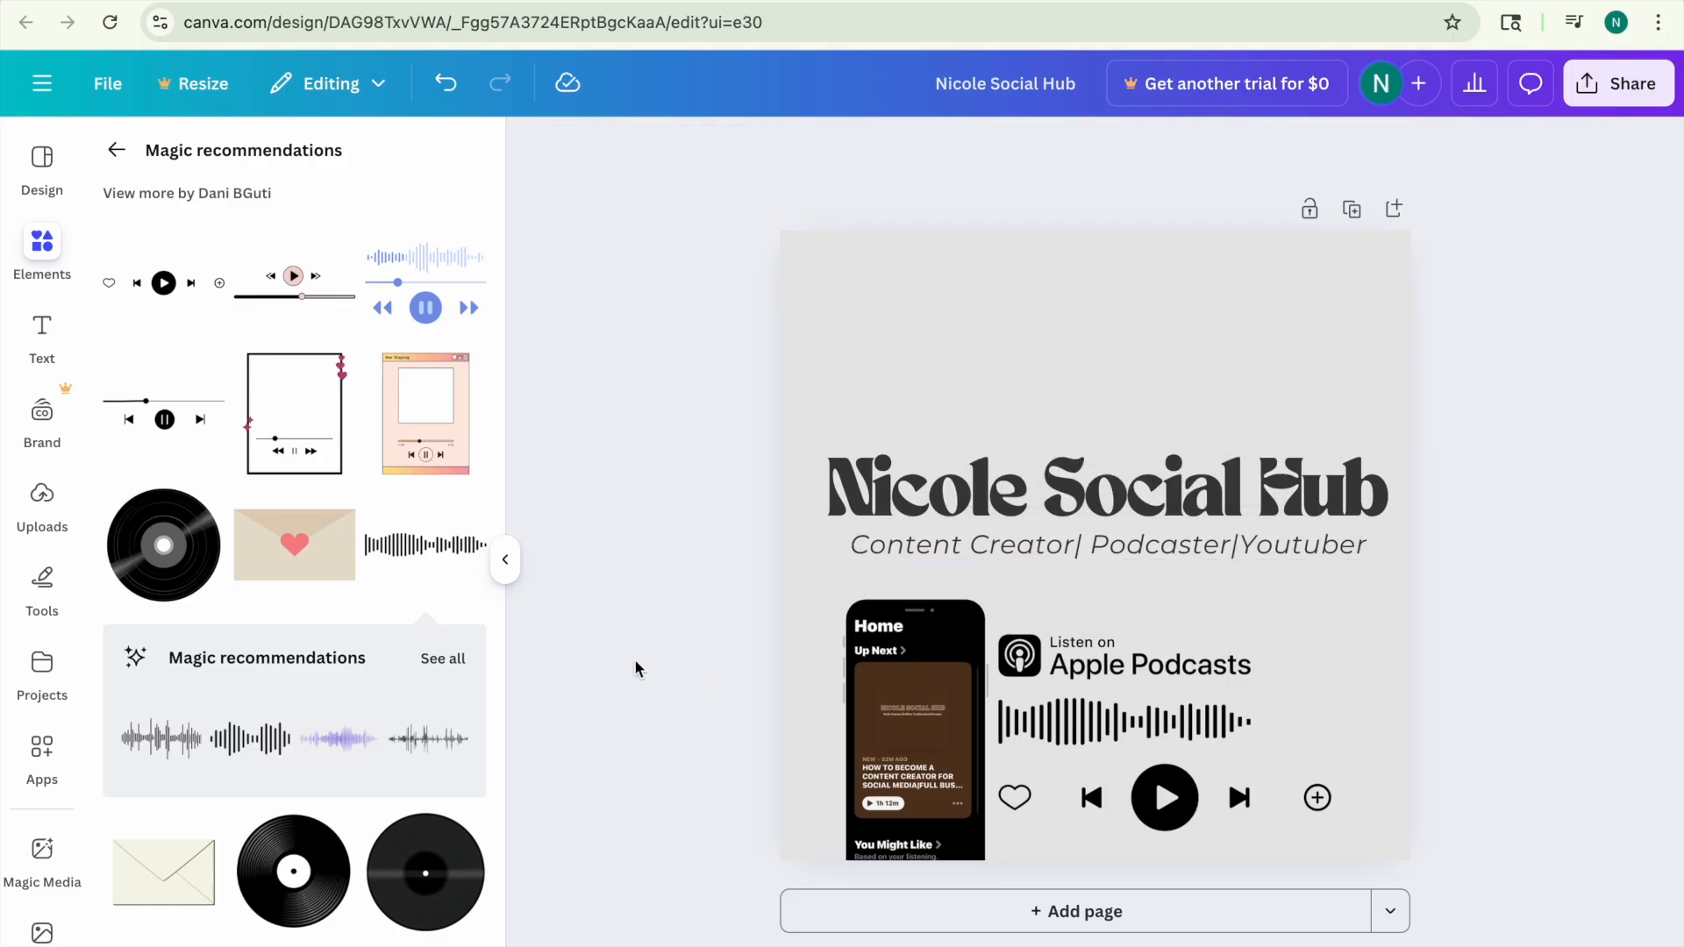
pyautogui.moveTo(1131, 549); pyautogui.dragTo(1130, 436)
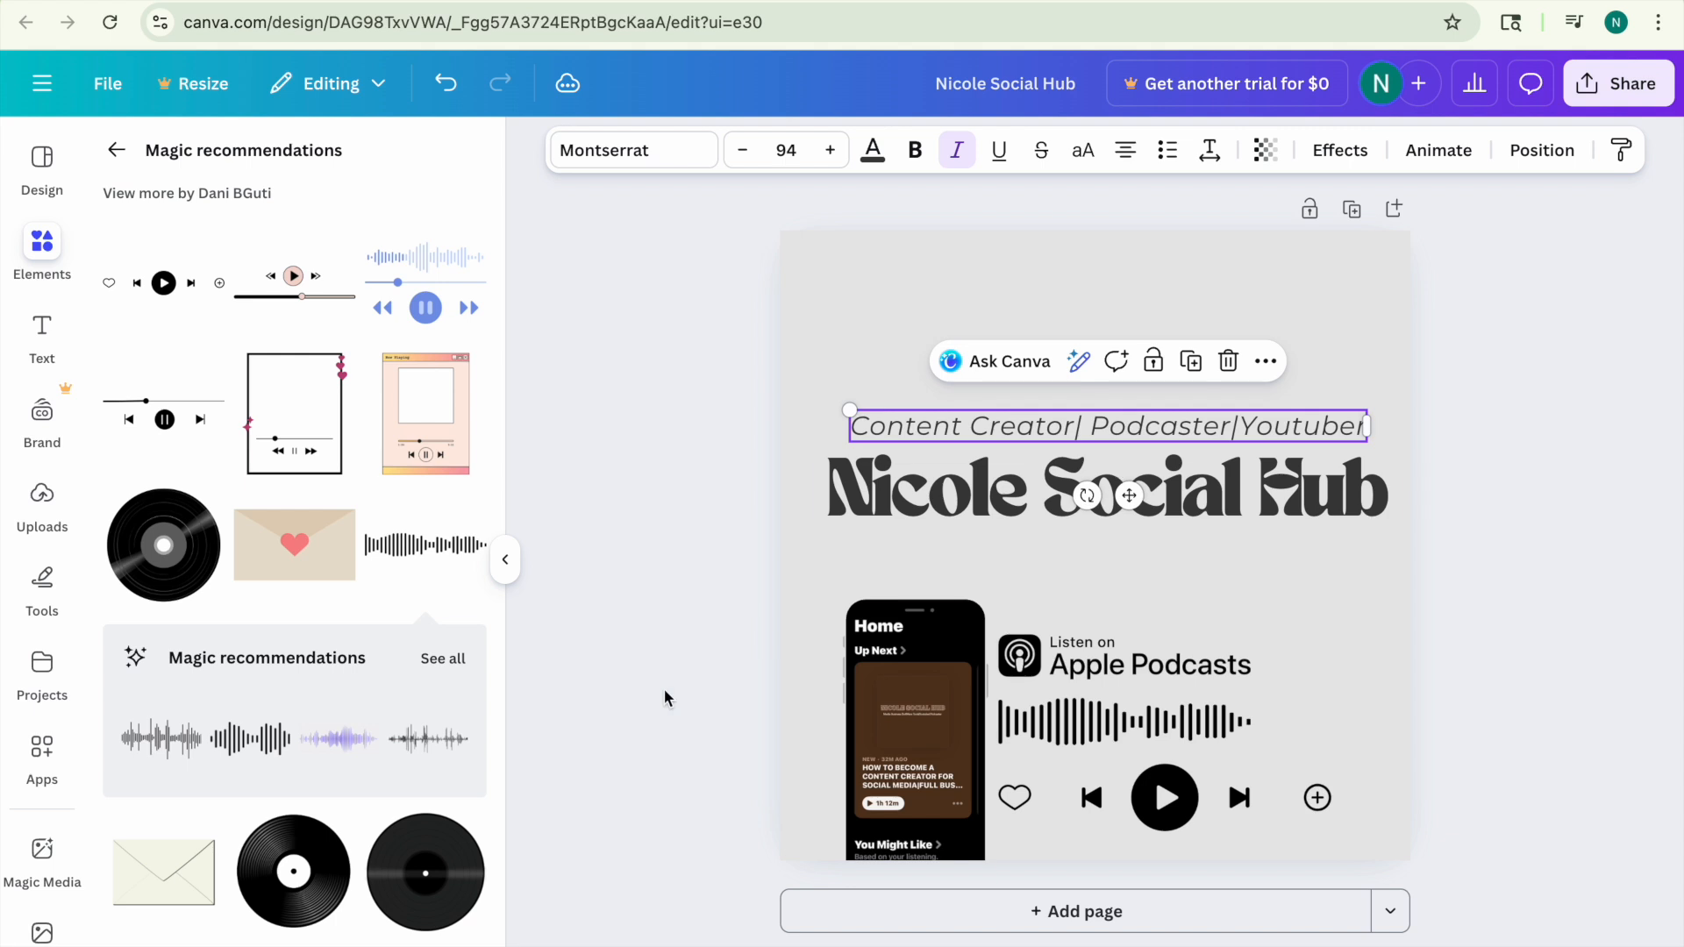
pyautogui.click(657, 692)
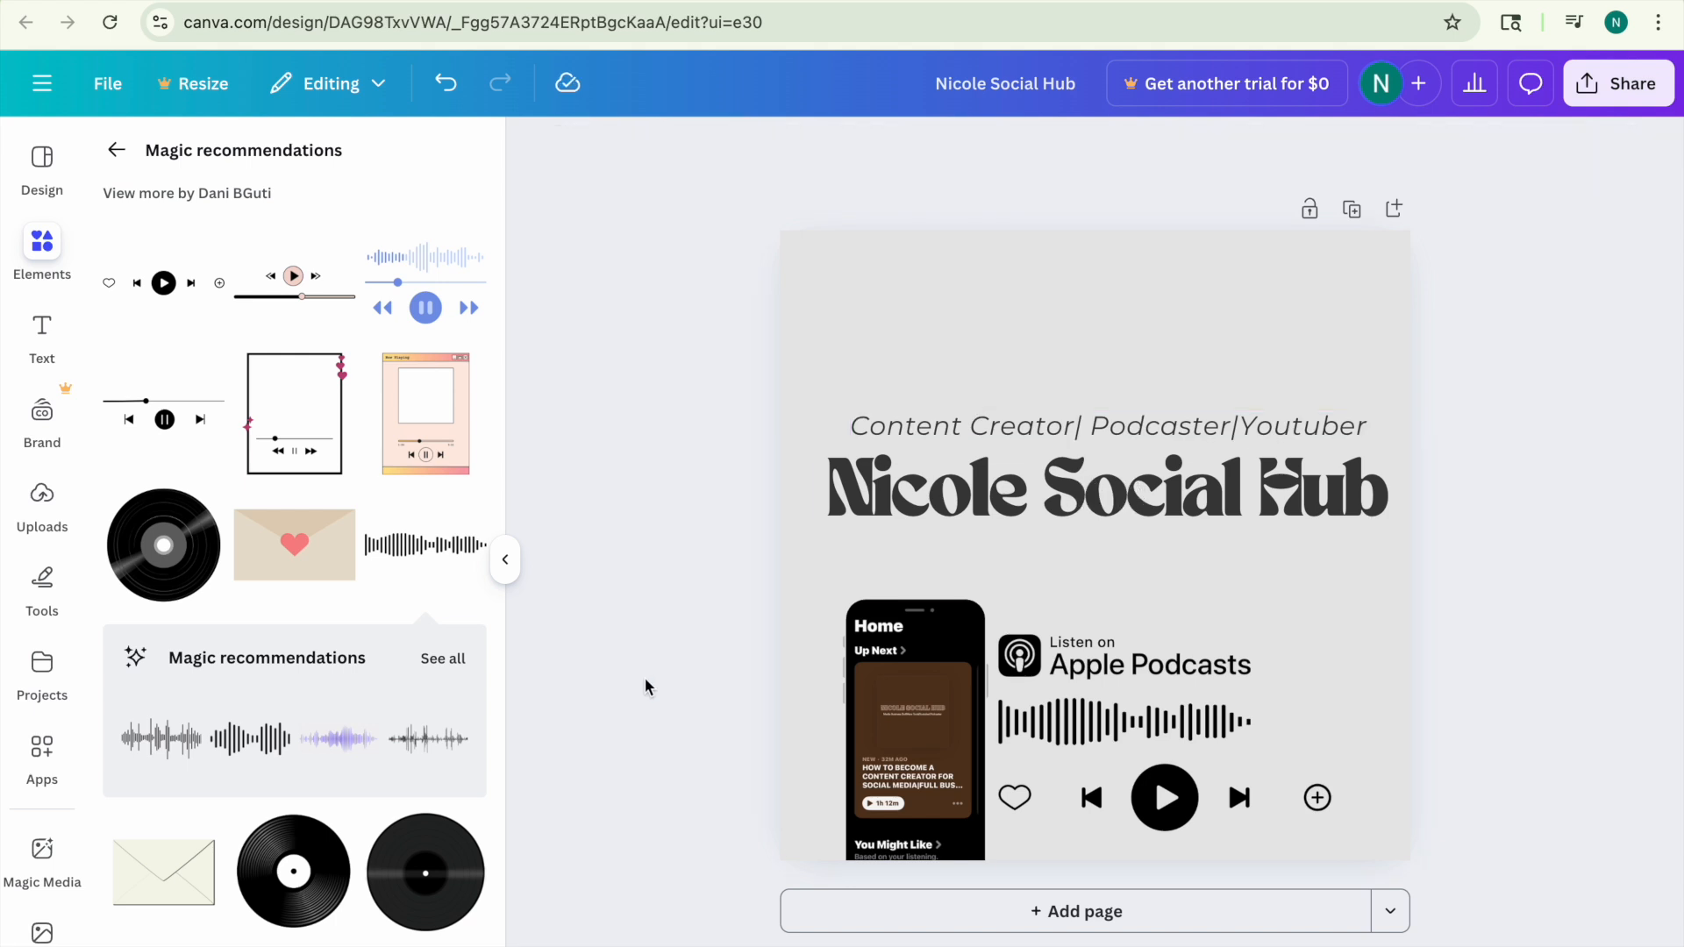
# Move the title slightly lower and enlarge it to font size 215 so its box spans the page width.
pyautogui.click(1083, 509)
pyautogui.moveTo(1083, 508); pyautogui.dragTo(1081, 527)
pyautogui.moveTo(805, 547); pyautogui.dragTo(780, 549)
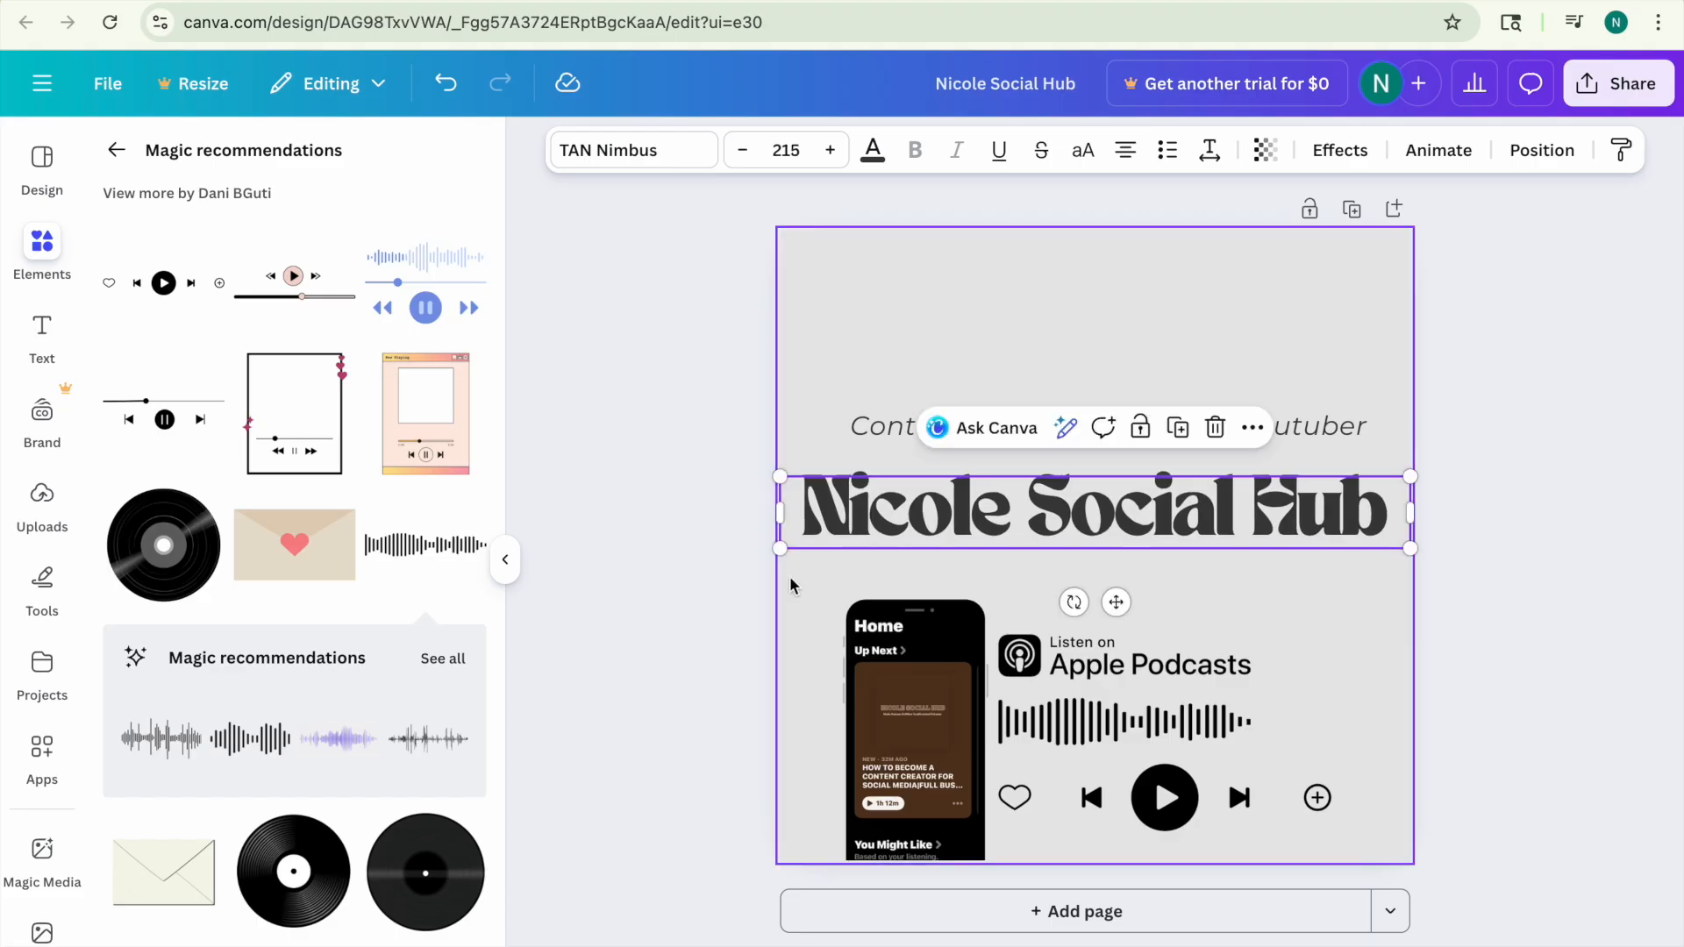
pyautogui.click(728, 550)
# Shift the tagline slightly left to centre it on the page and move it directly below the enlarged title.
pyautogui.click(1008, 438)
pyautogui.moveTo(1008, 439); pyautogui.dragTo(949, 440)
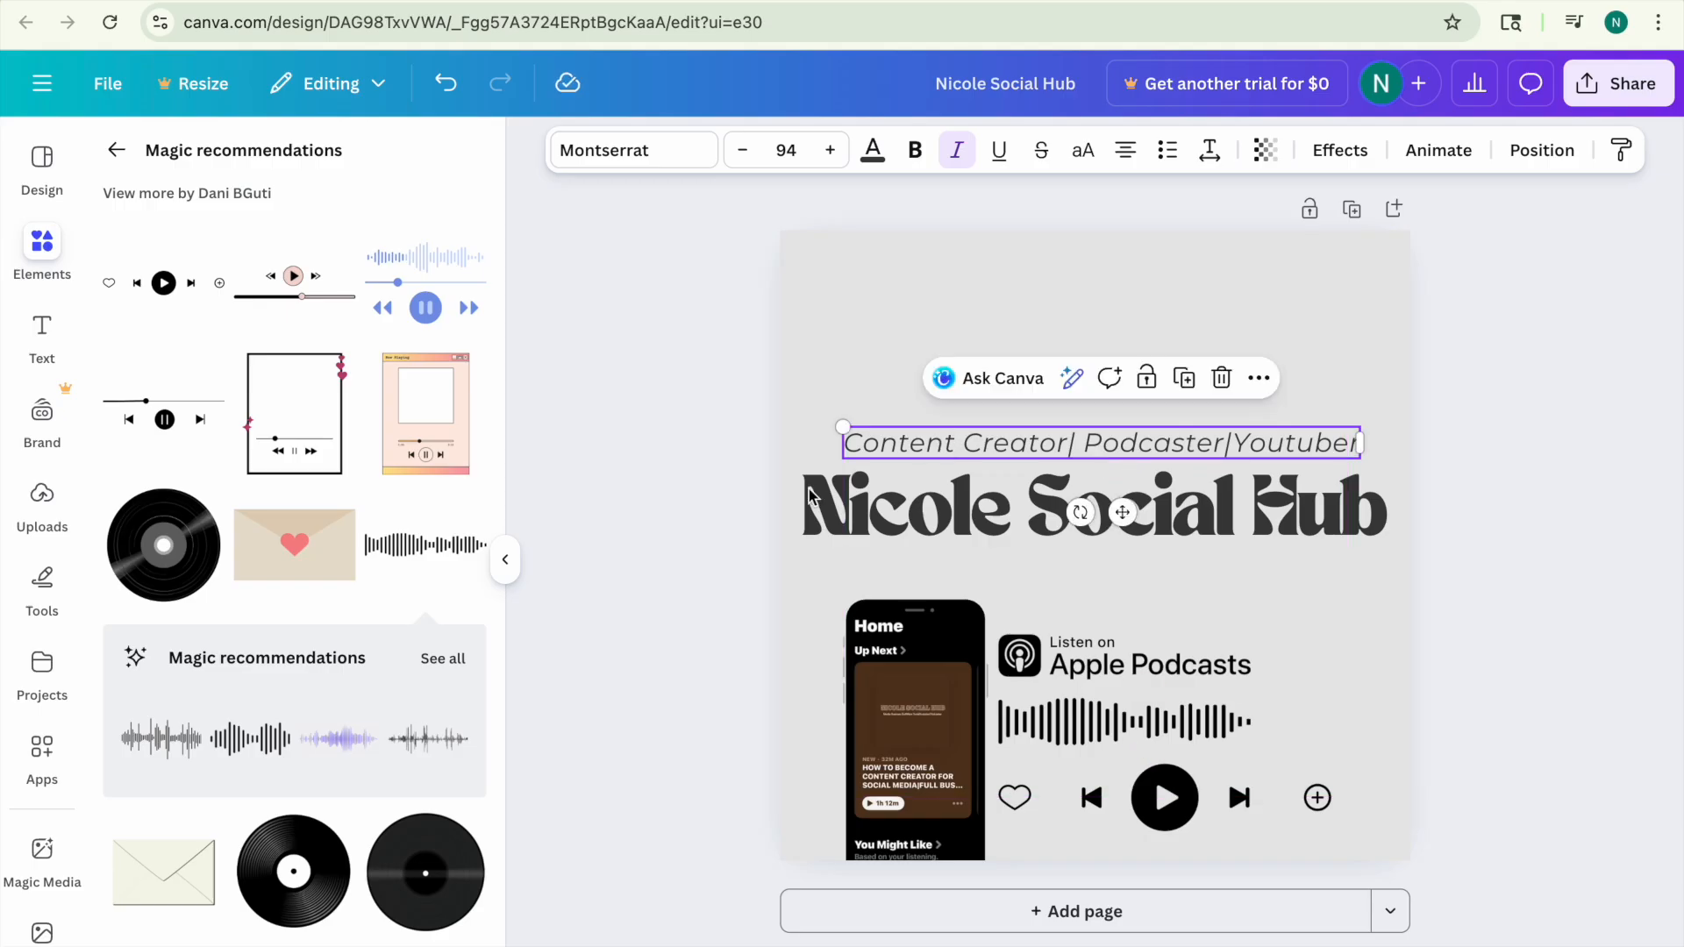
pyautogui.click(636, 502)
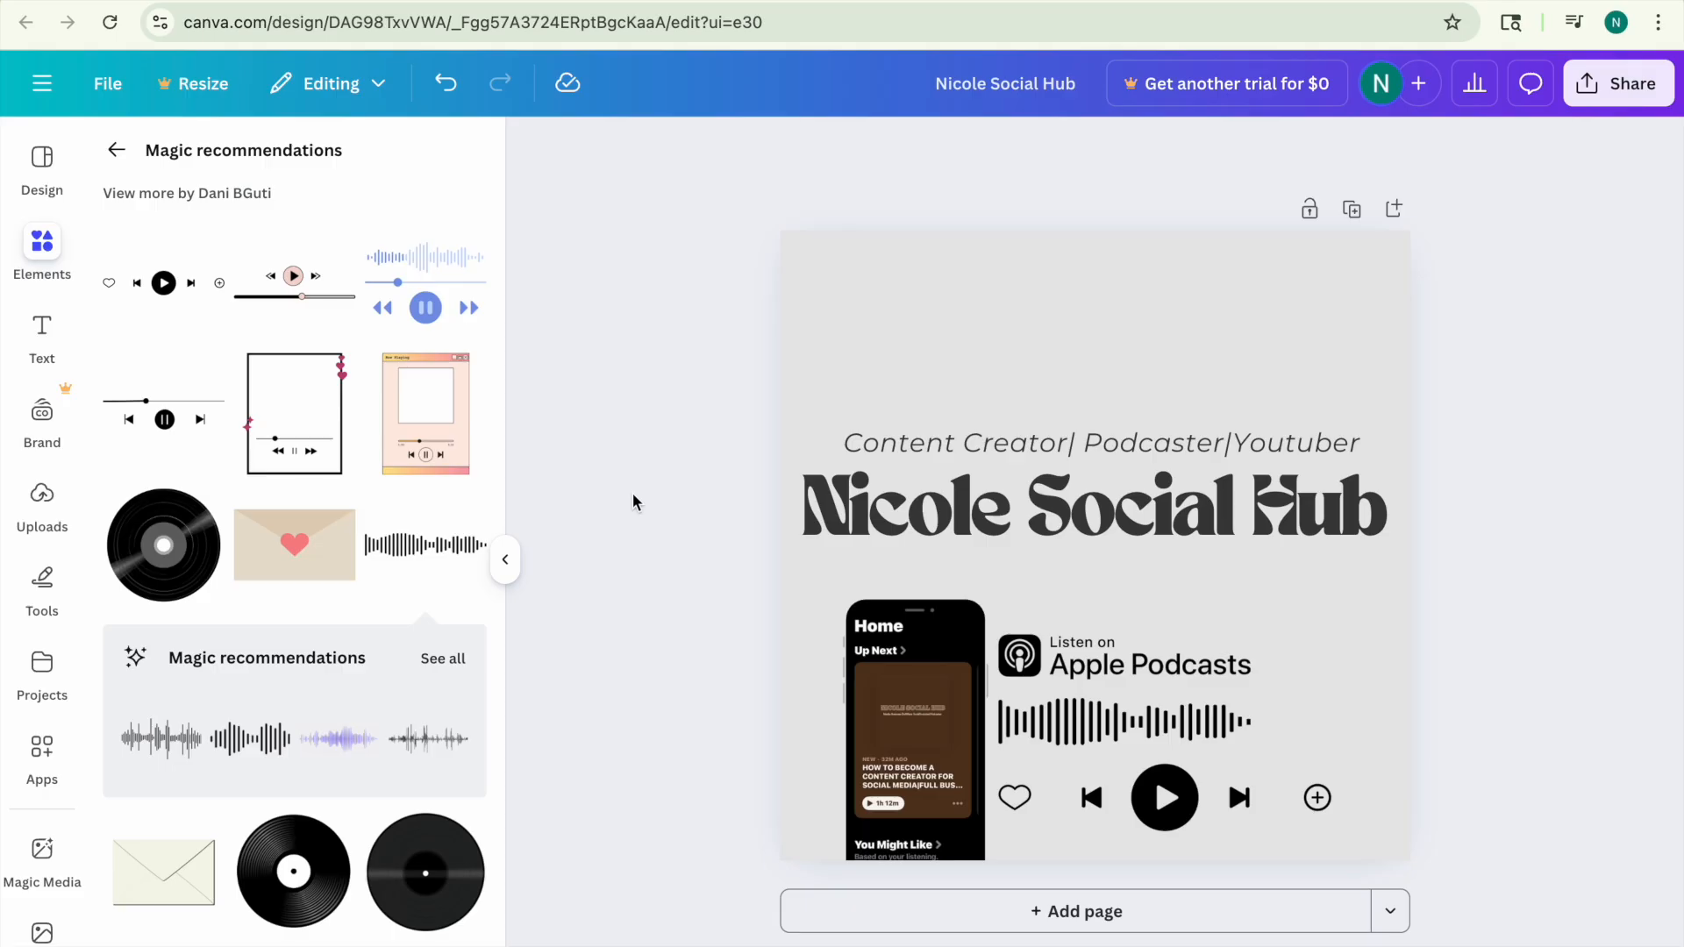
pyautogui.moveTo(917, 444); pyautogui.dragTo(921, 563)
pyautogui.click(738, 569)
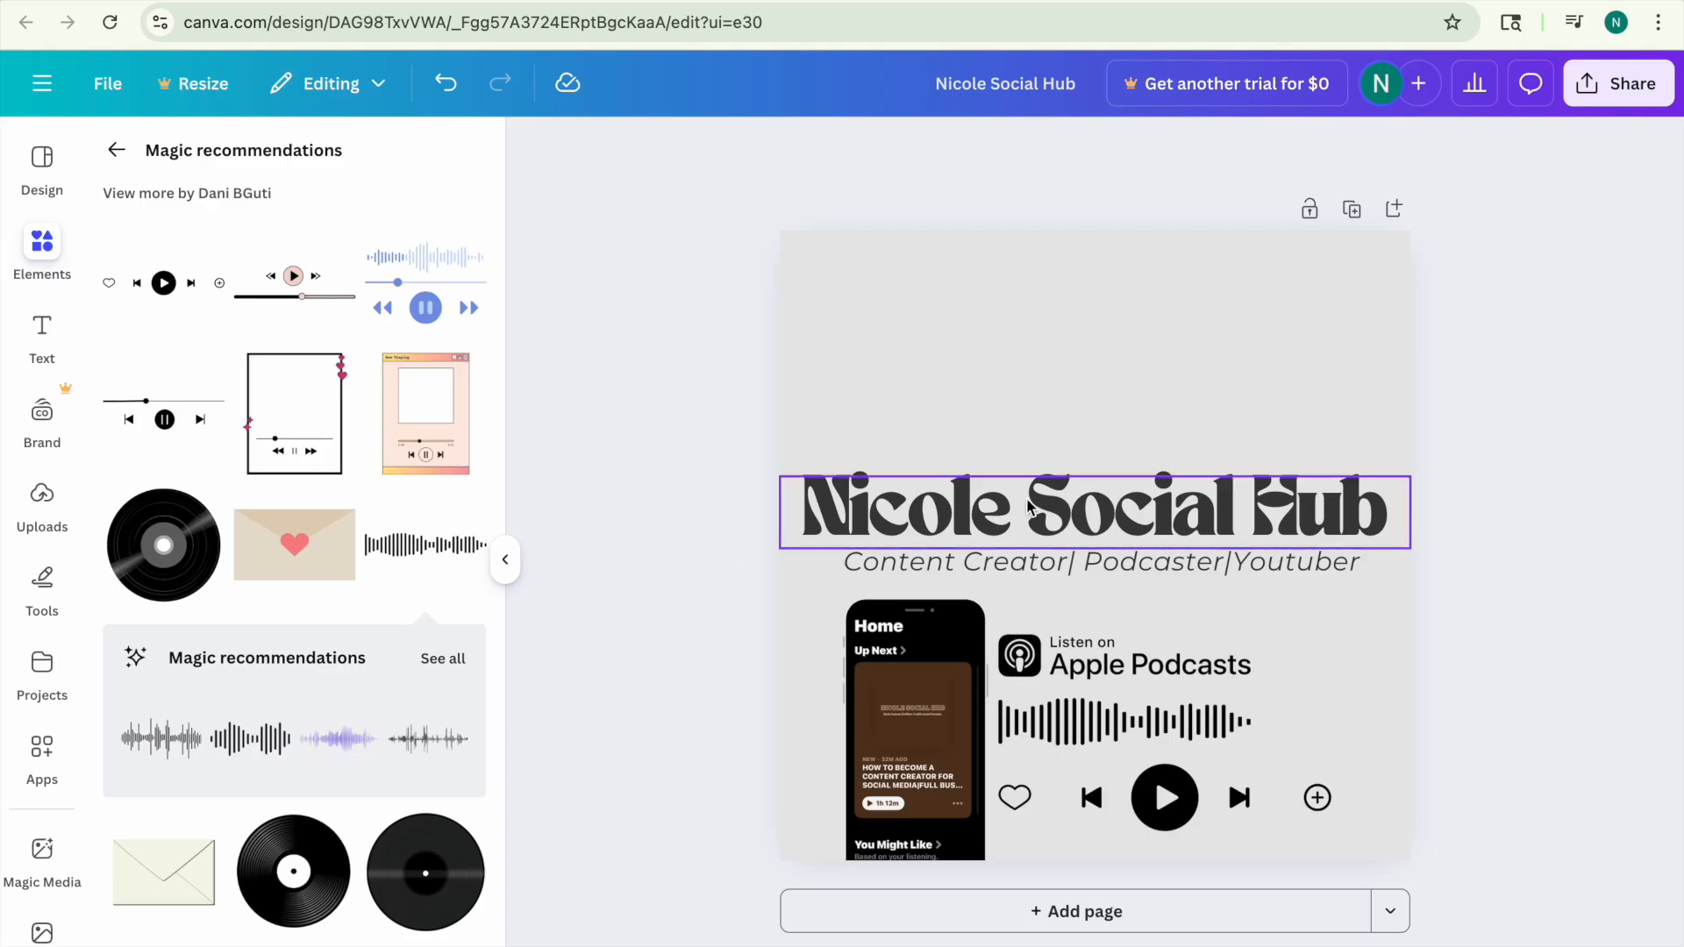
# Try the tagline directly above the title, nudging it slightly higher.
pyautogui.click(1021, 554)
pyautogui.moveTo(1021, 554); pyautogui.dragTo(1016, 449)
pyautogui.click(664, 621)
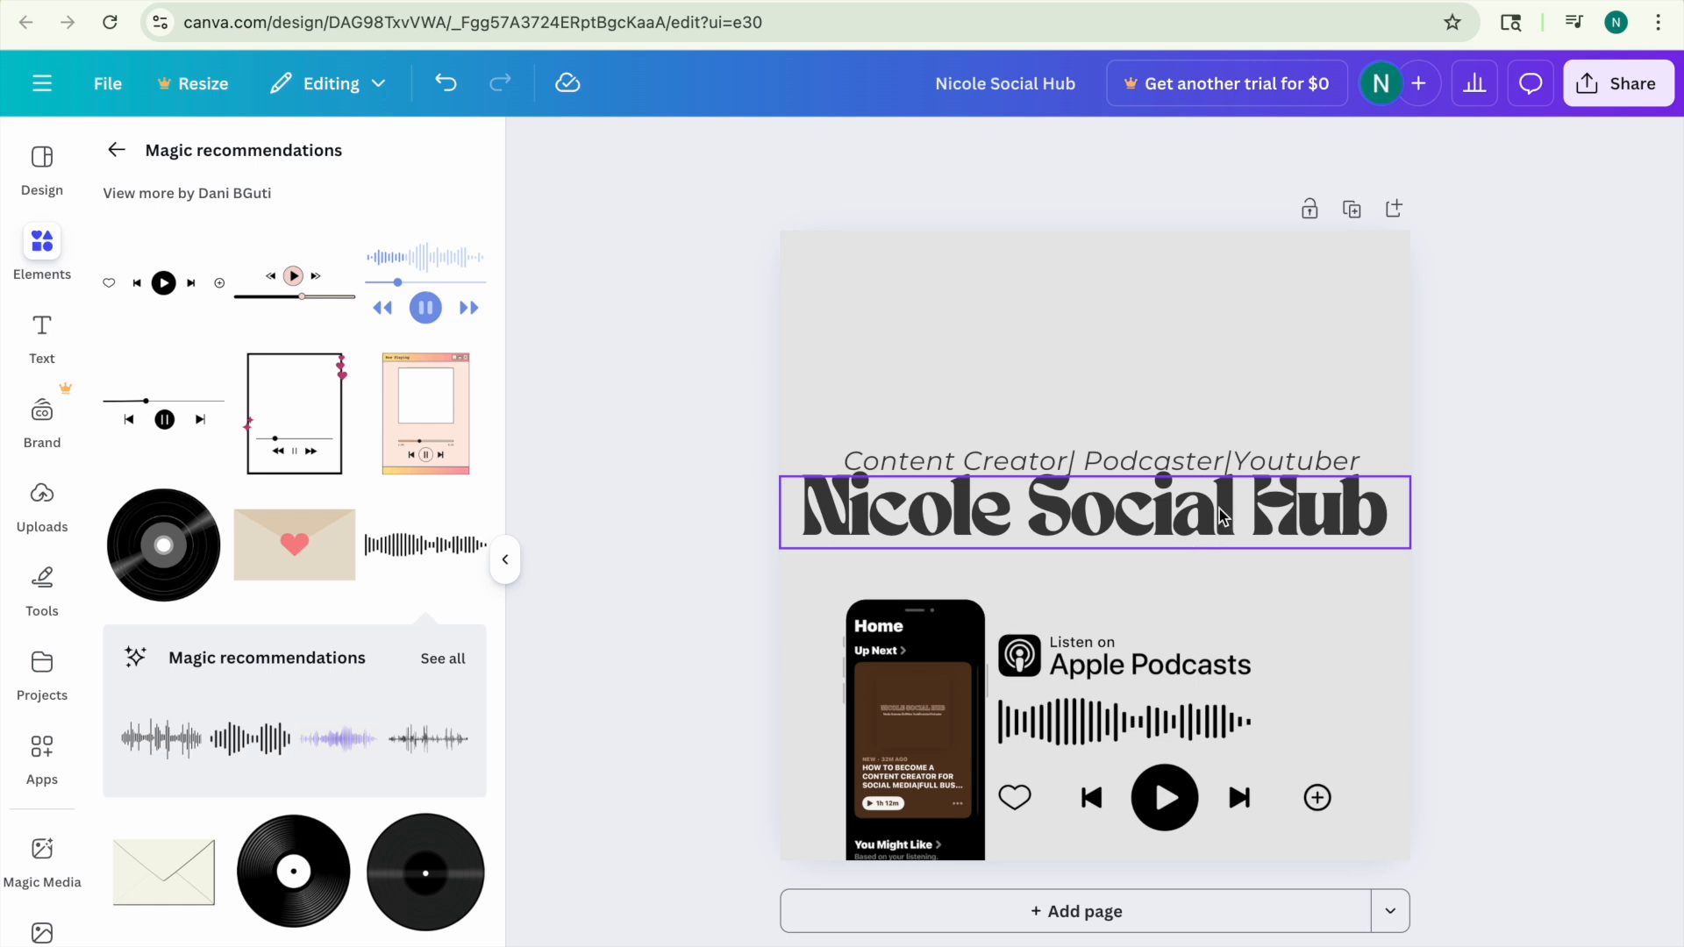
pyautogui.moveTo(1152, 470); pyautogui.dragTo(1148, 453)
pyautogui.click(728, 630)
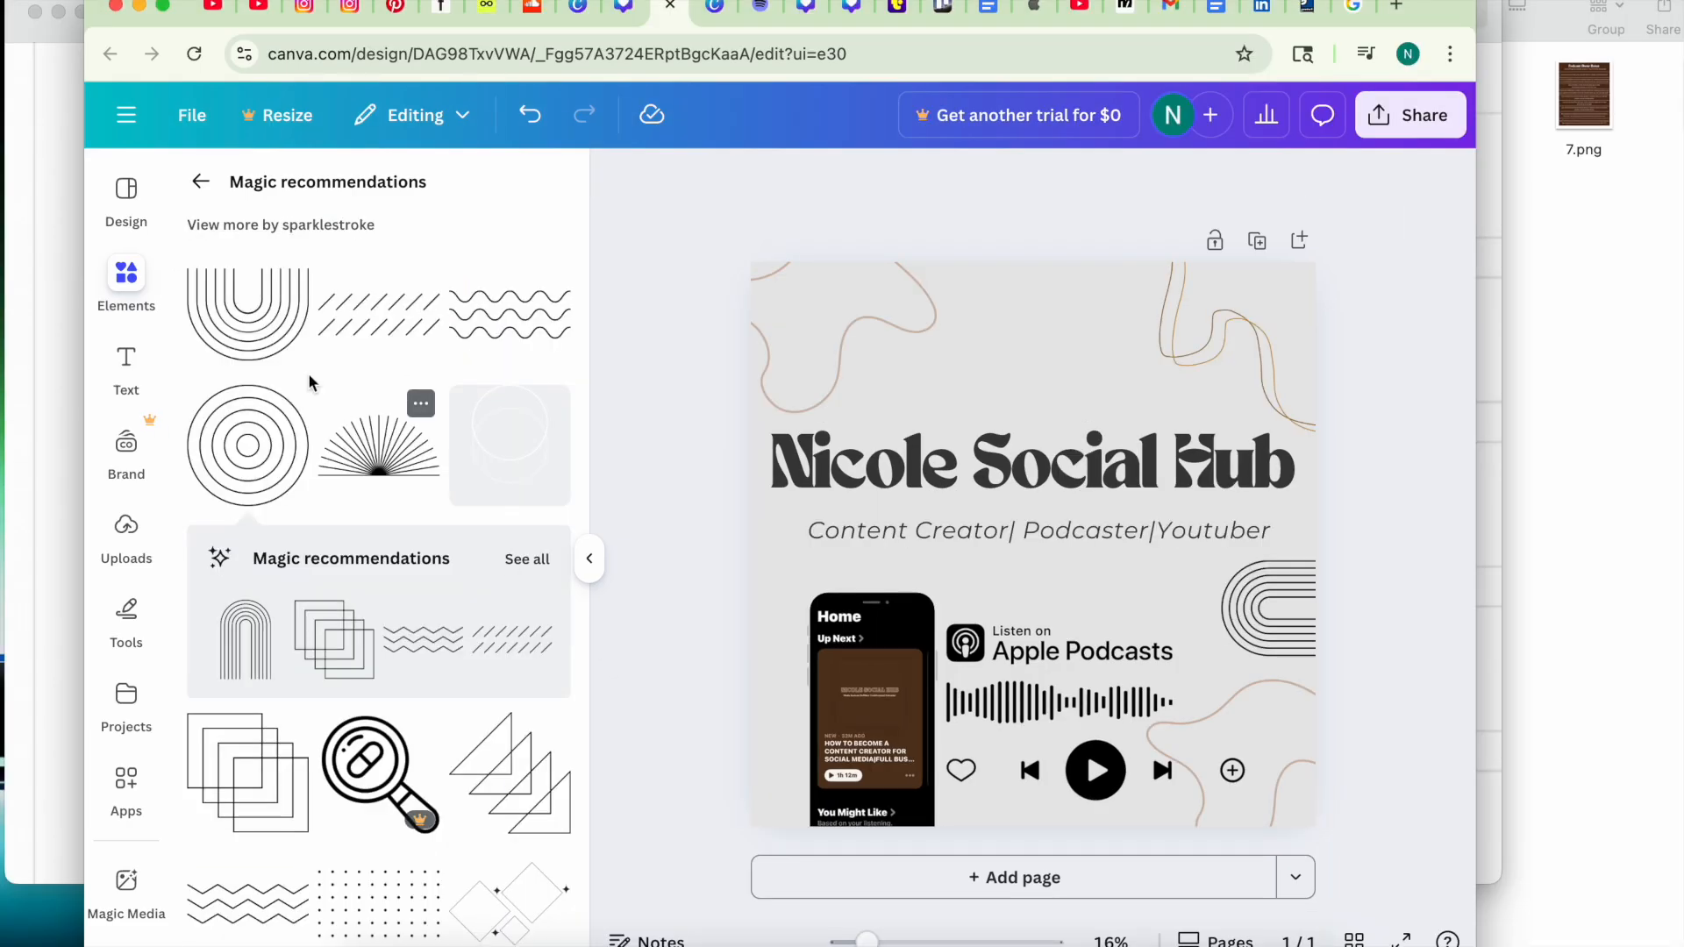
# Try the concentric U-shaped line graphic, shrunk, at the centre of the page's top edge, and delete it.
pyautogui.click(254, 316)
pyautogui.moveTo(999, 563); pyautogui.dragTo(1005, 321)
pyautogui.moveTo(1149, 214); pyautogui.dragTo(1036, 307)
pyautogui.moveTo(1021, 369); pyautogui.dragTo(1083, 307)
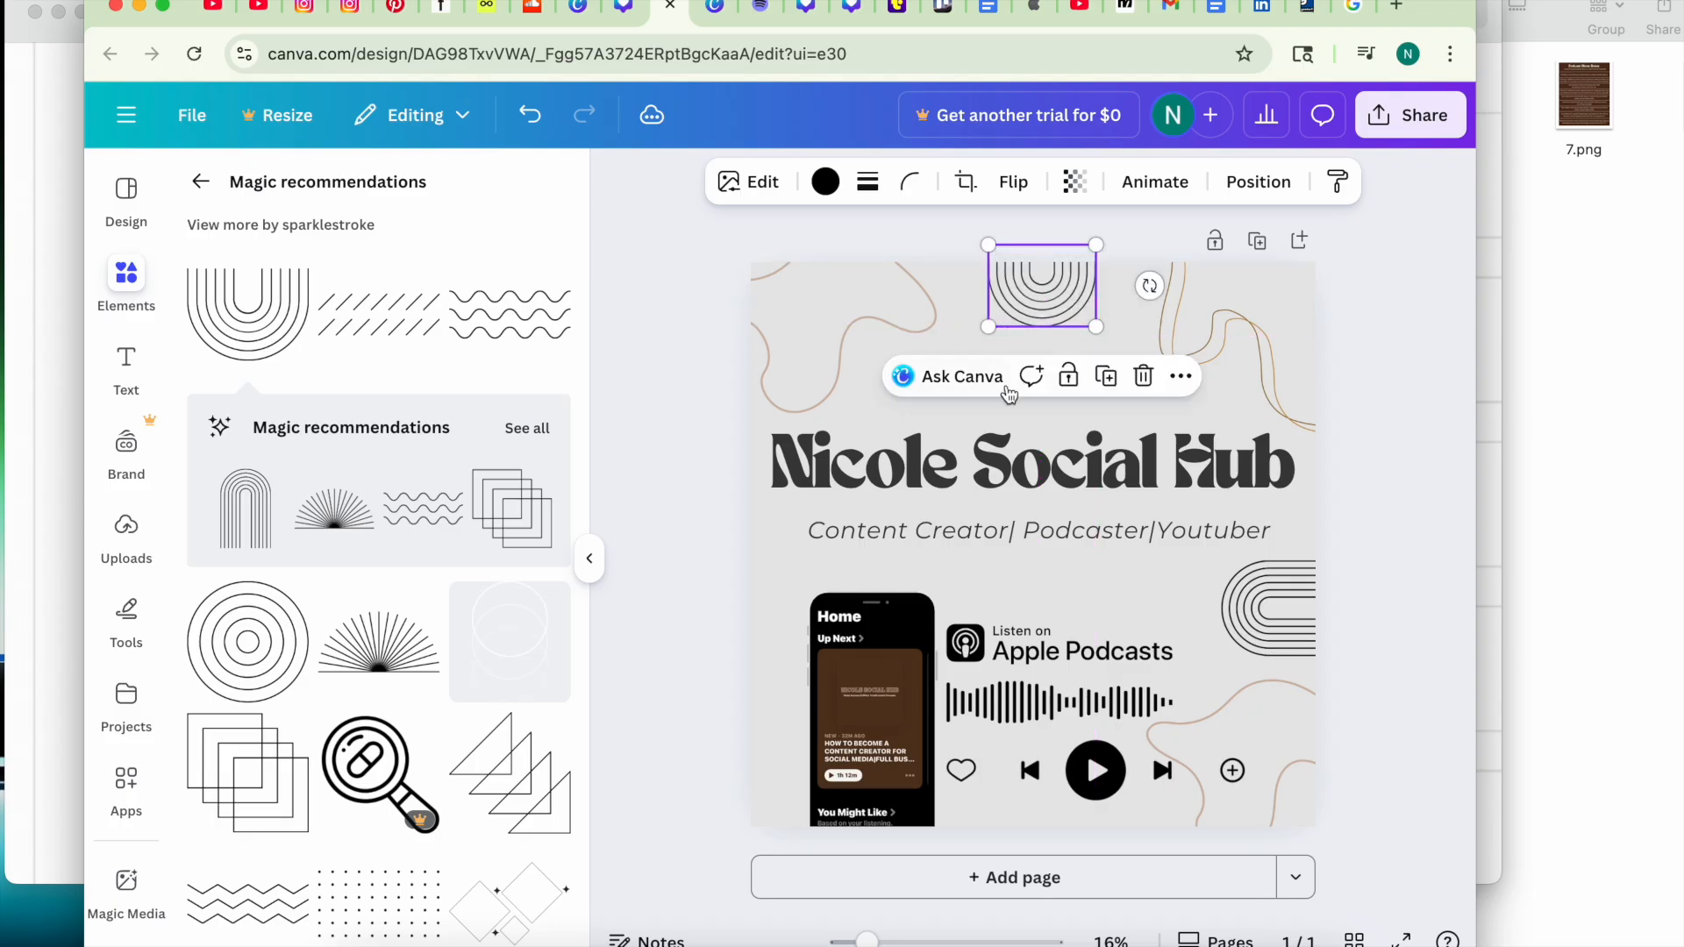
pyautogui.click(709, 405)
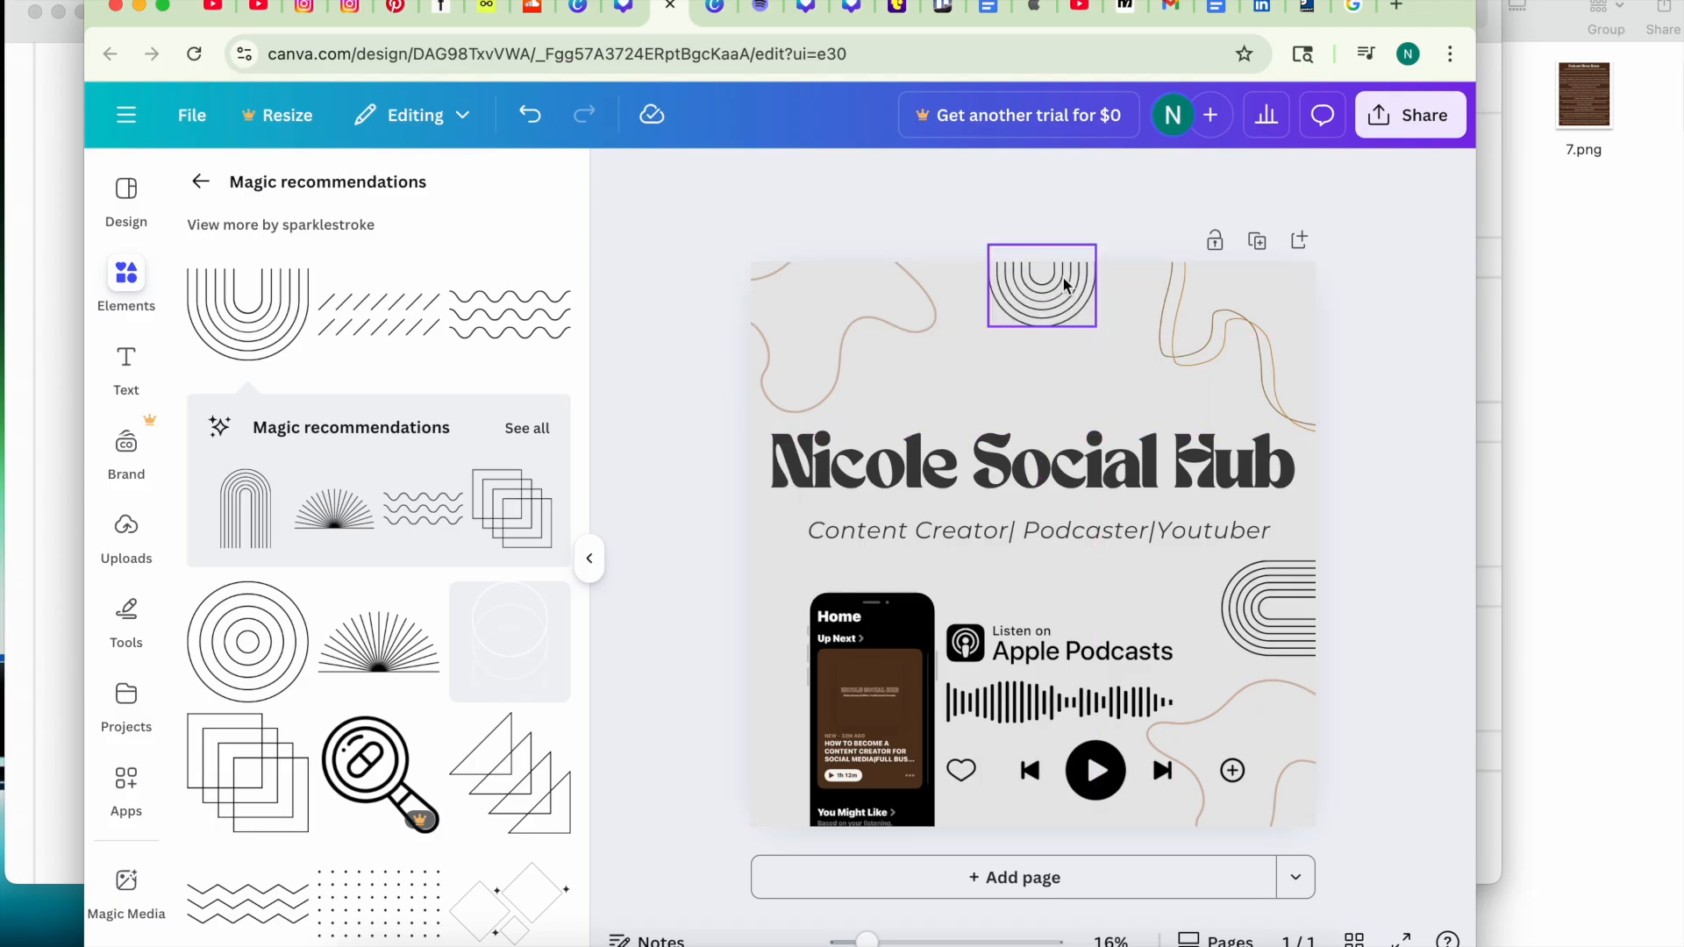
pyautogui.click(1088, 307)
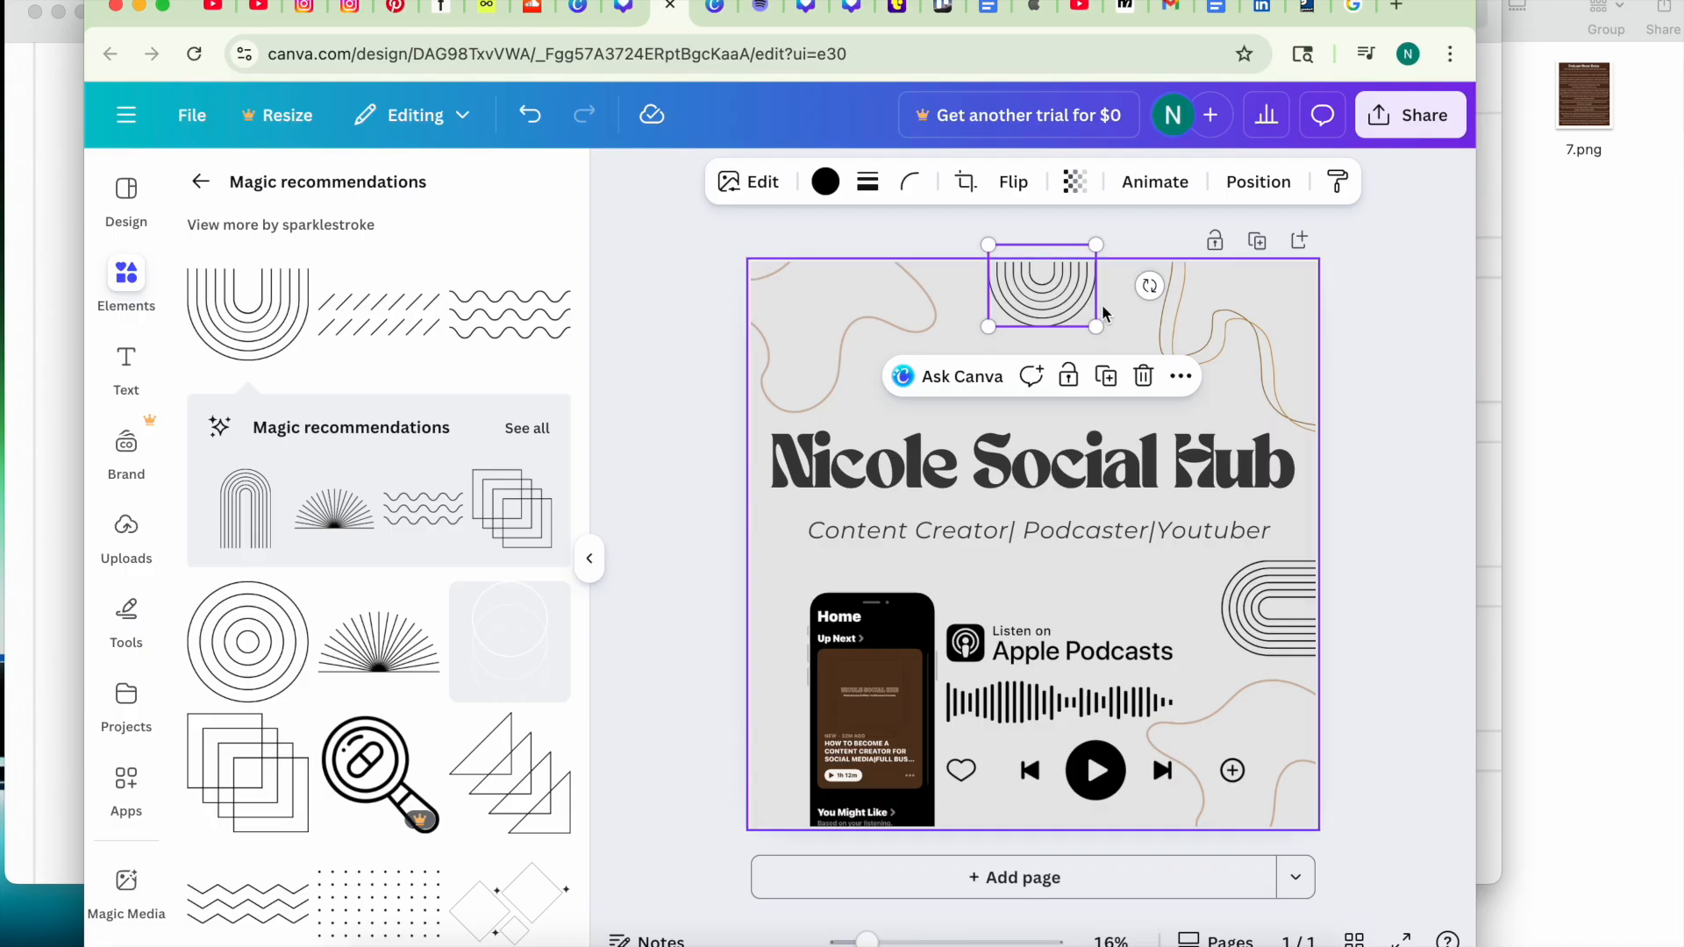
pyautogui.click(1142, 383)
# Delete the beige curved line graphic in the page's upper-left corner.
pyautogui.click(798, 367)
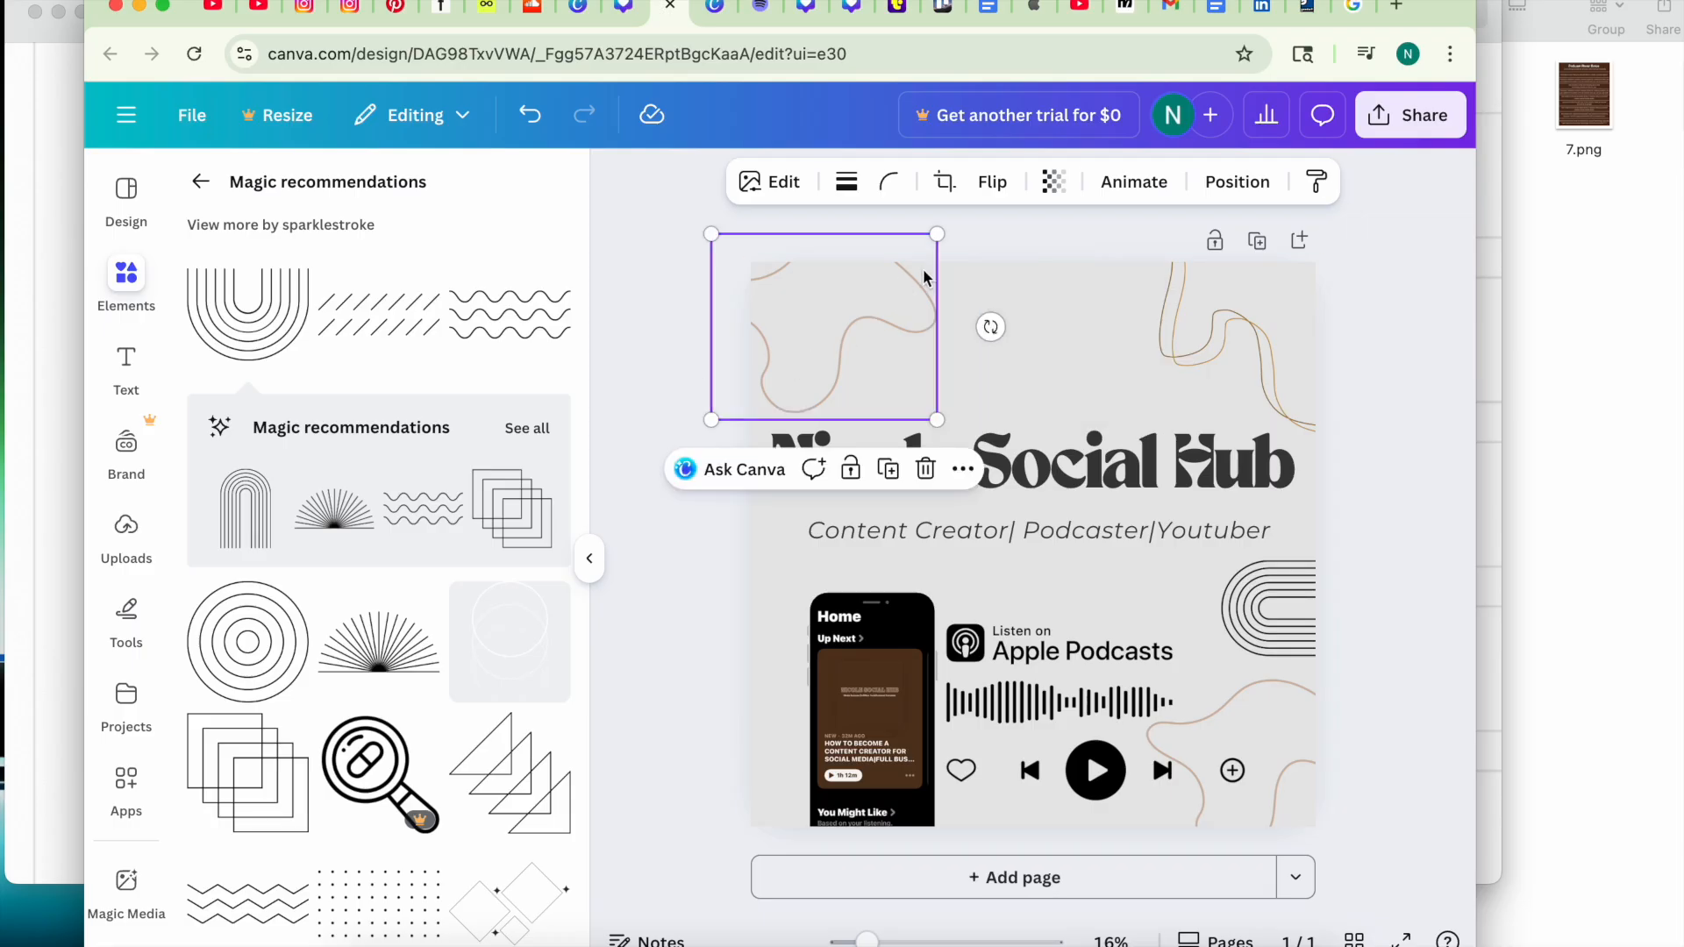
pyautogui.click(201, 182)
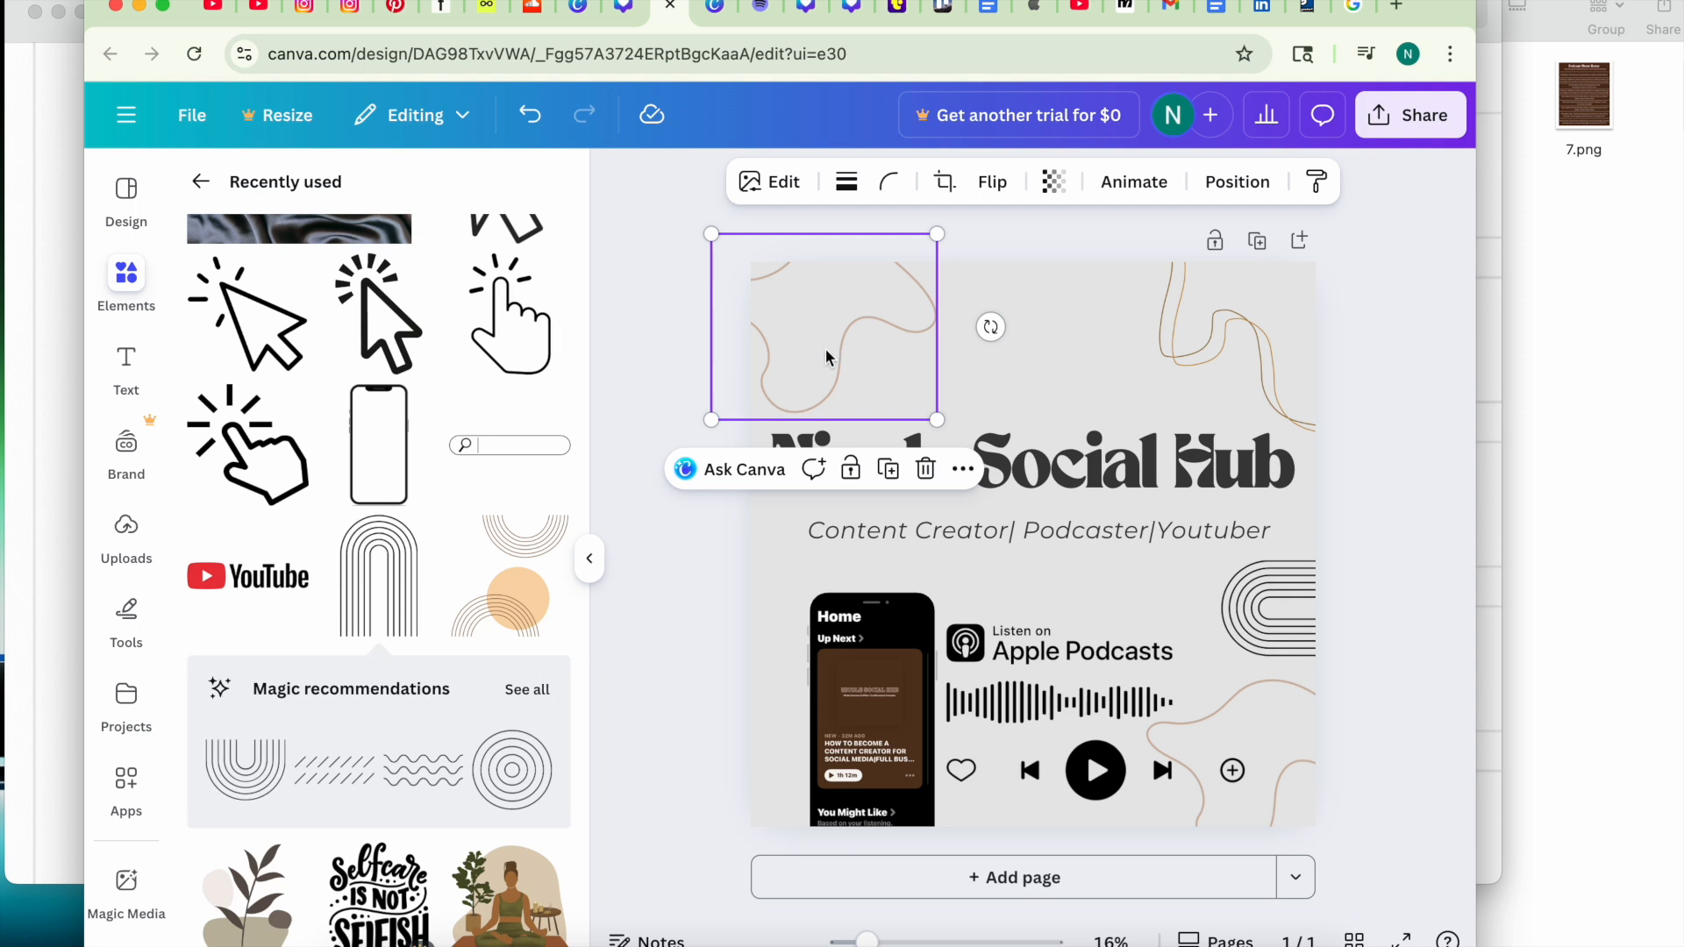
pyautogui.click(926, 469)
# Recolour the double-line curve in the page's upper-right corner with dark gray #3d3d3d and the document's light gray.
pyautogui.click(1200, 366)
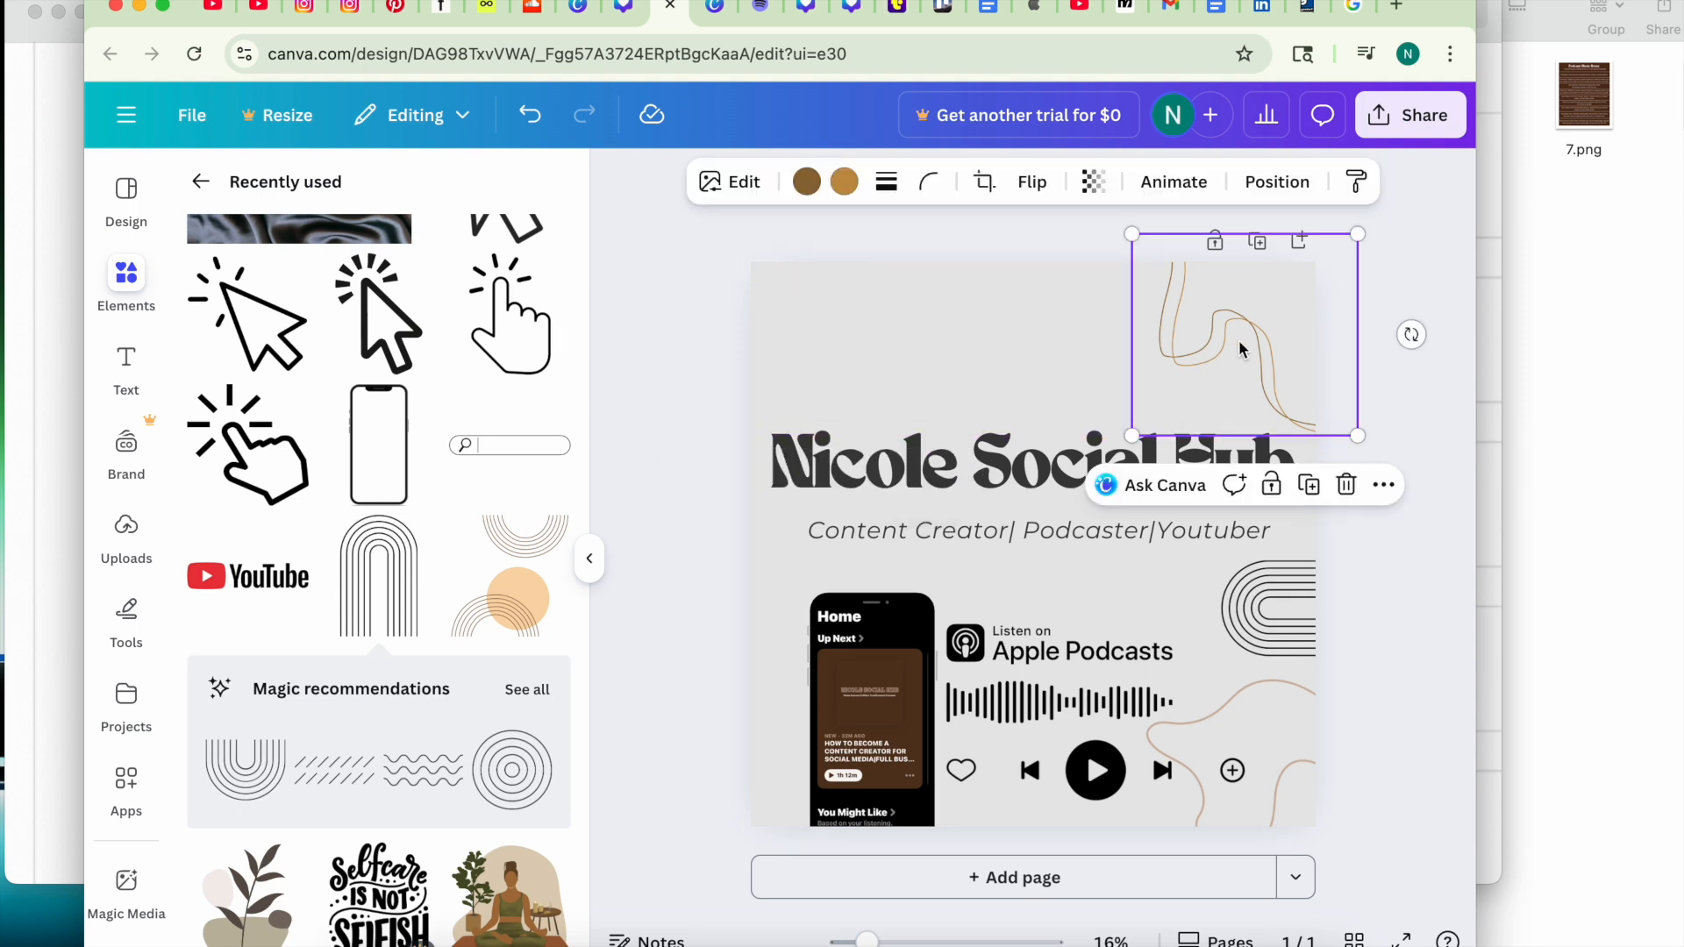
pyautogui.click(807, 183)
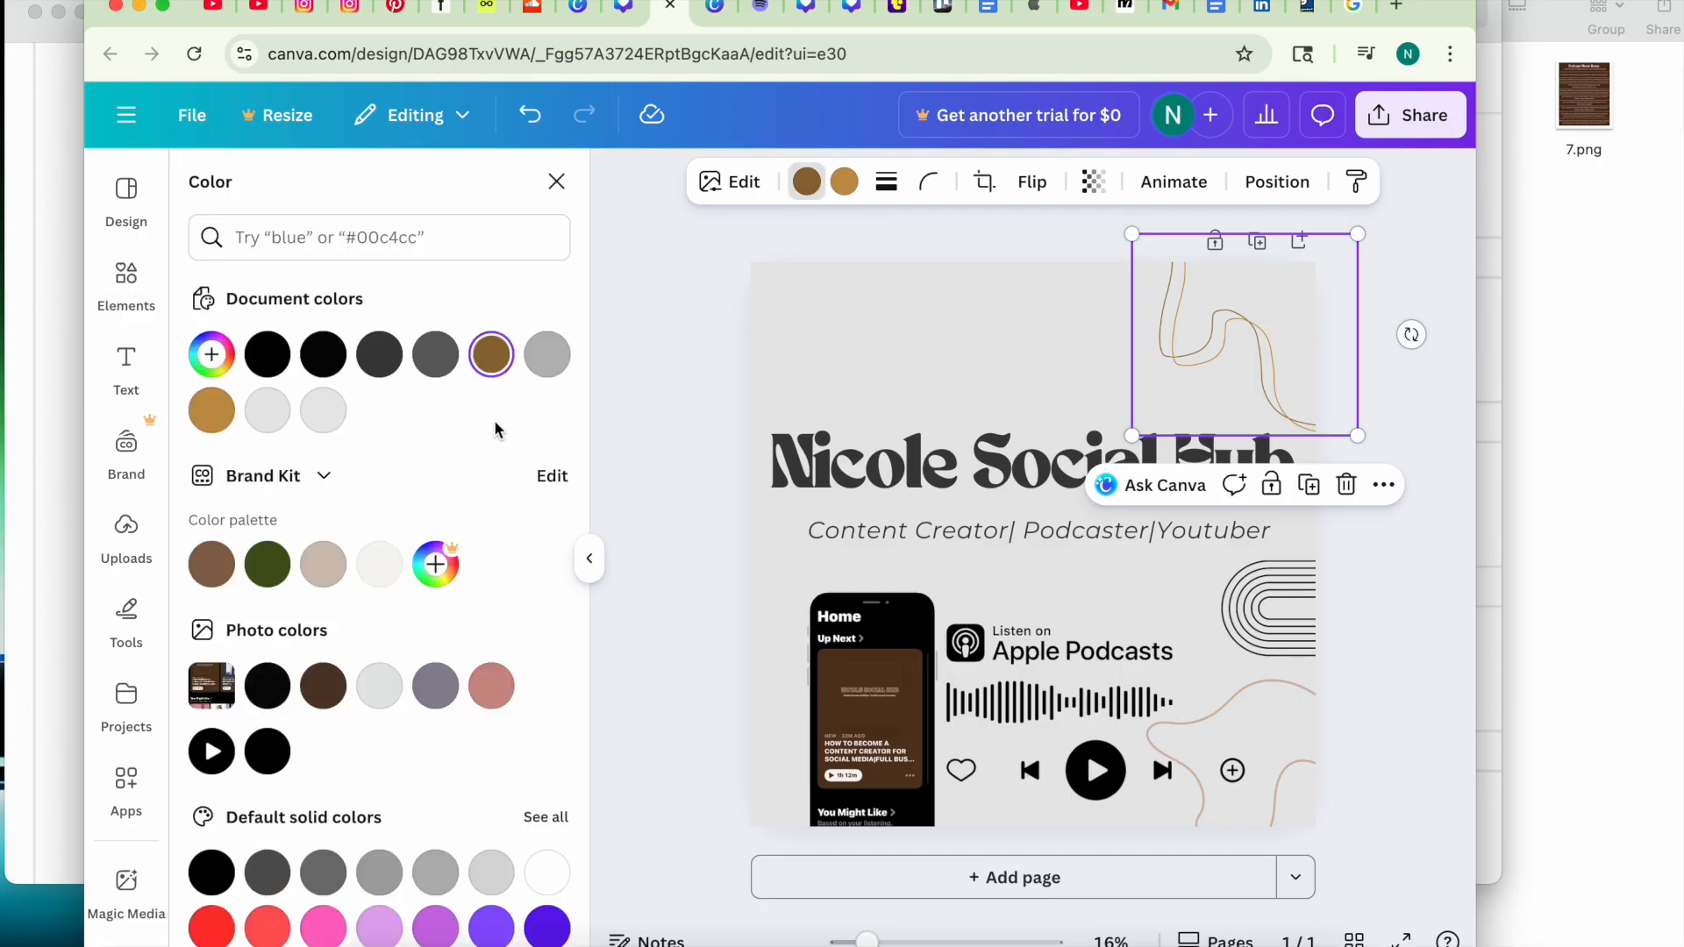
pyautogui.click(379, 356)
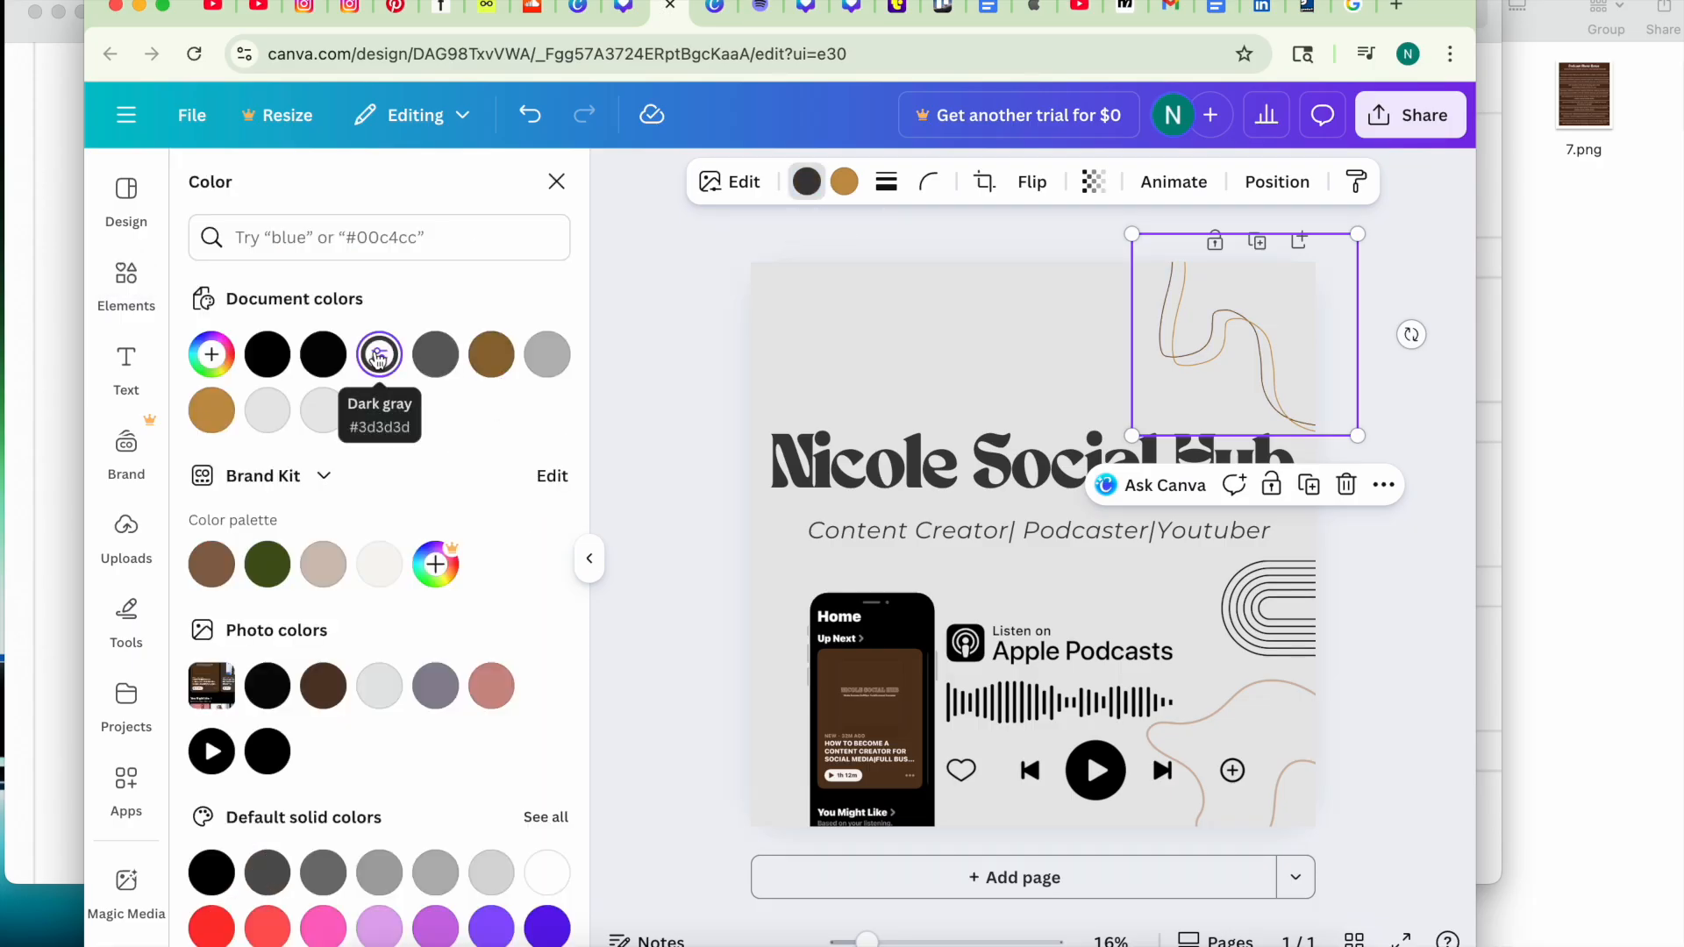
pyautogui.click(844, 182)
pyautogui.click(547, 355)
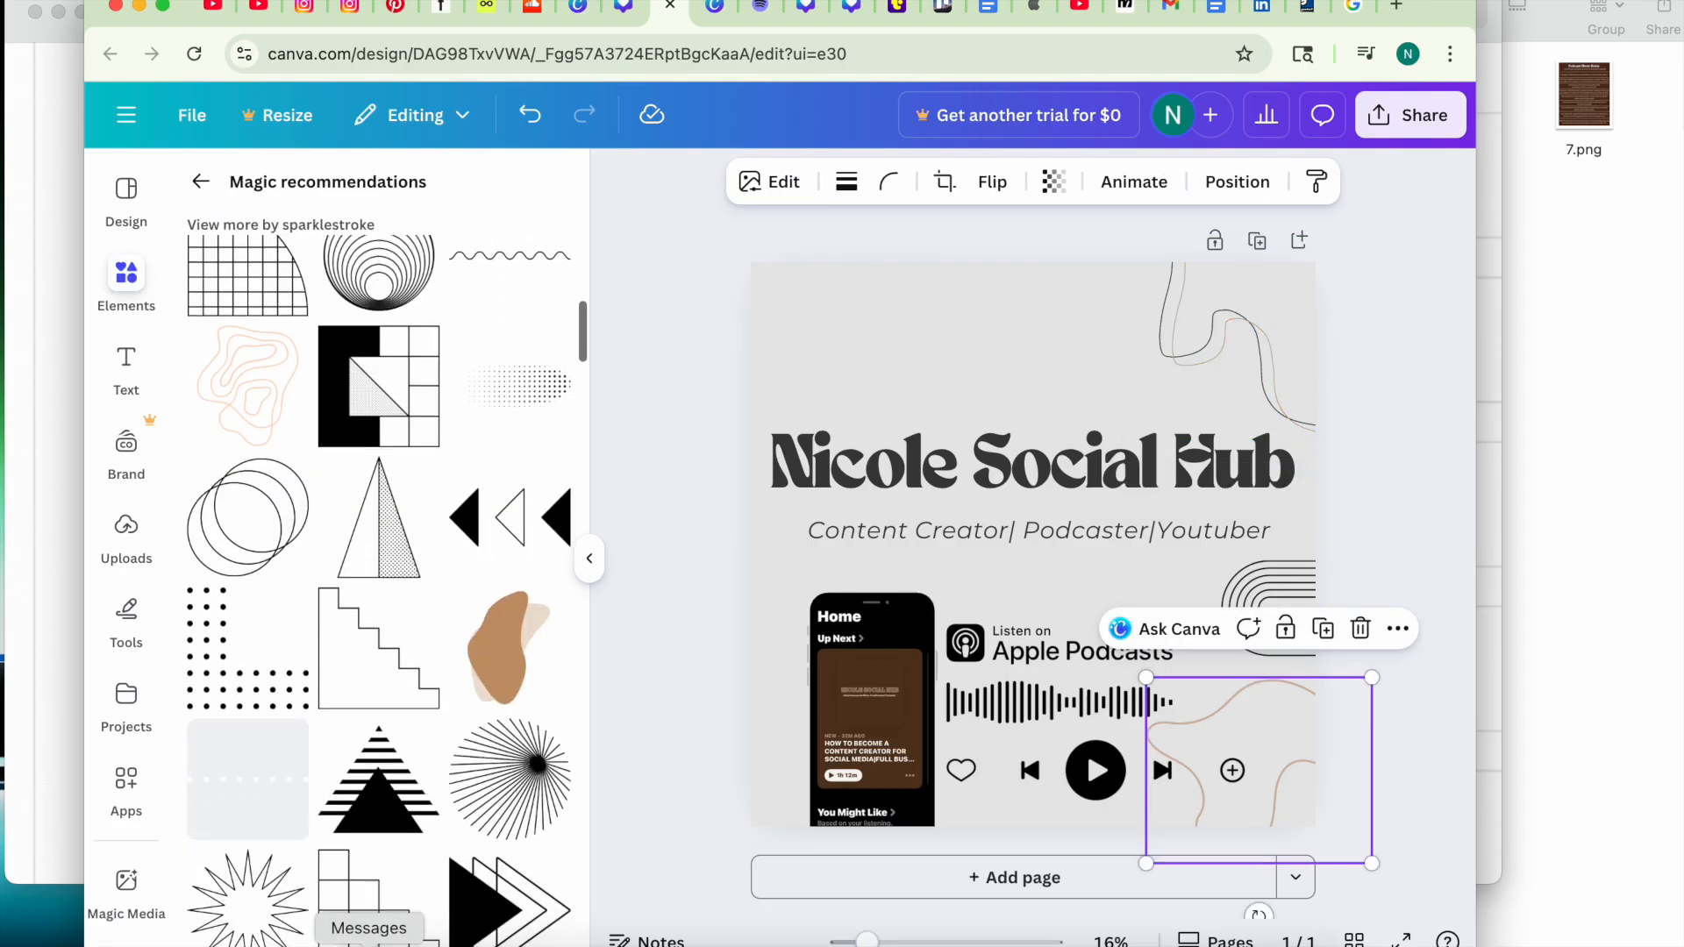
# Look through the recommended line-art graphics for another decoration and return to the elements overview.
pyautogui.scroll(-1, 555, 496)
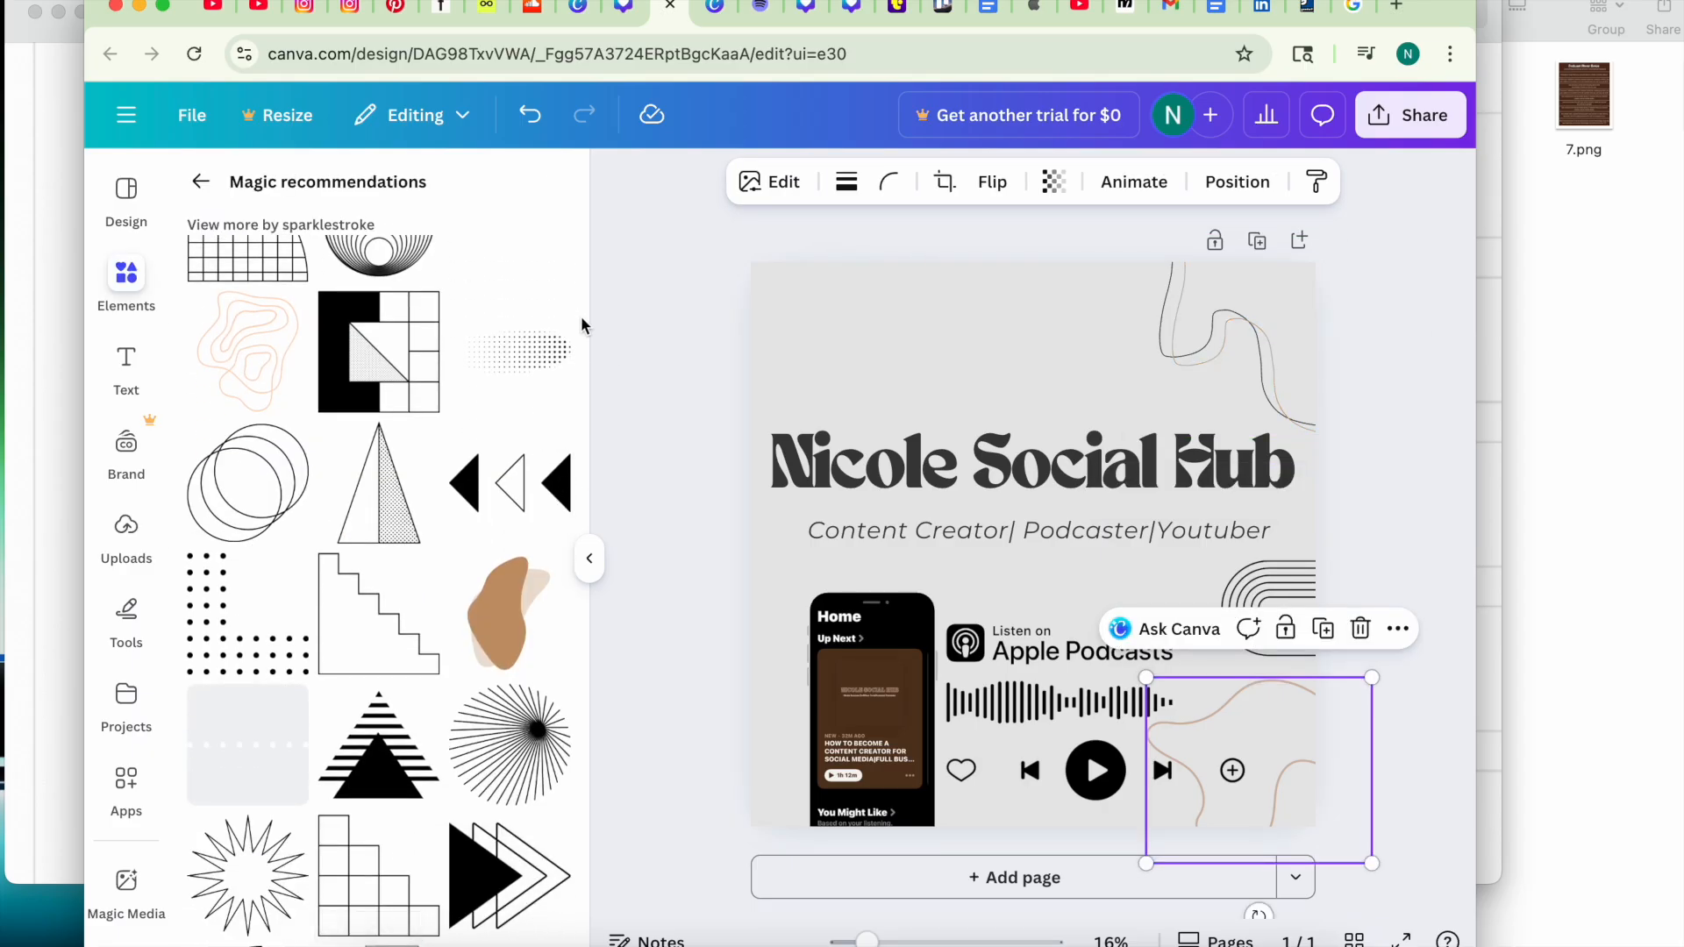
pyautogui.scroll(-2, 517, 877)
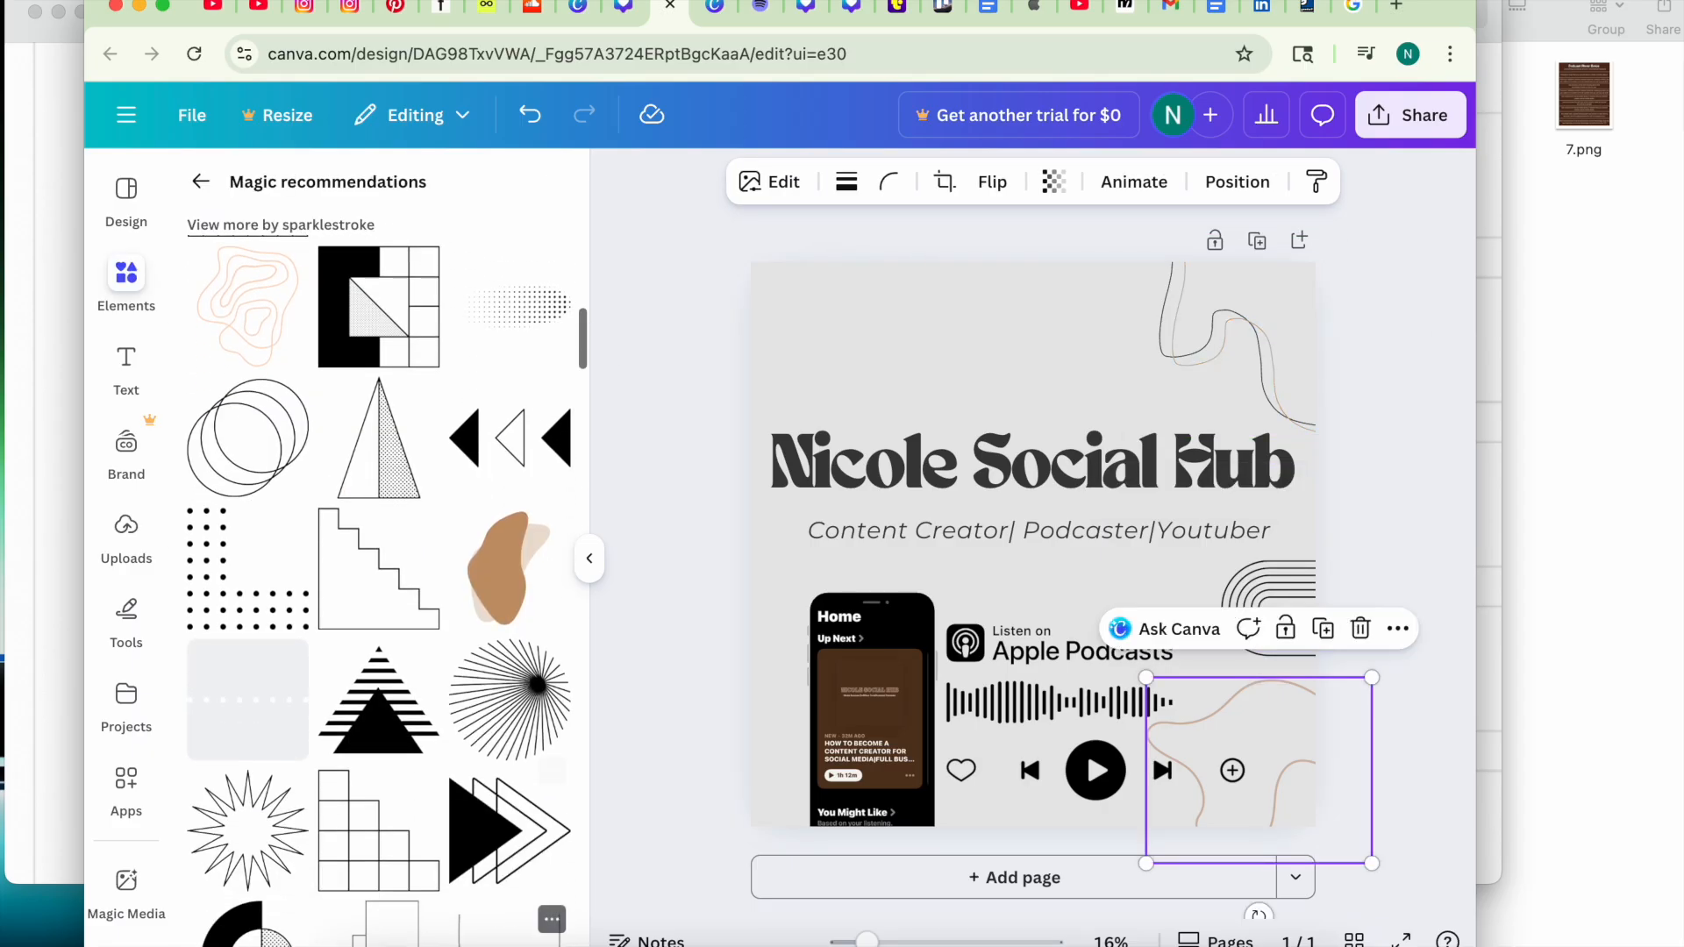
pyautogui.scroll(-4, 517, 877)
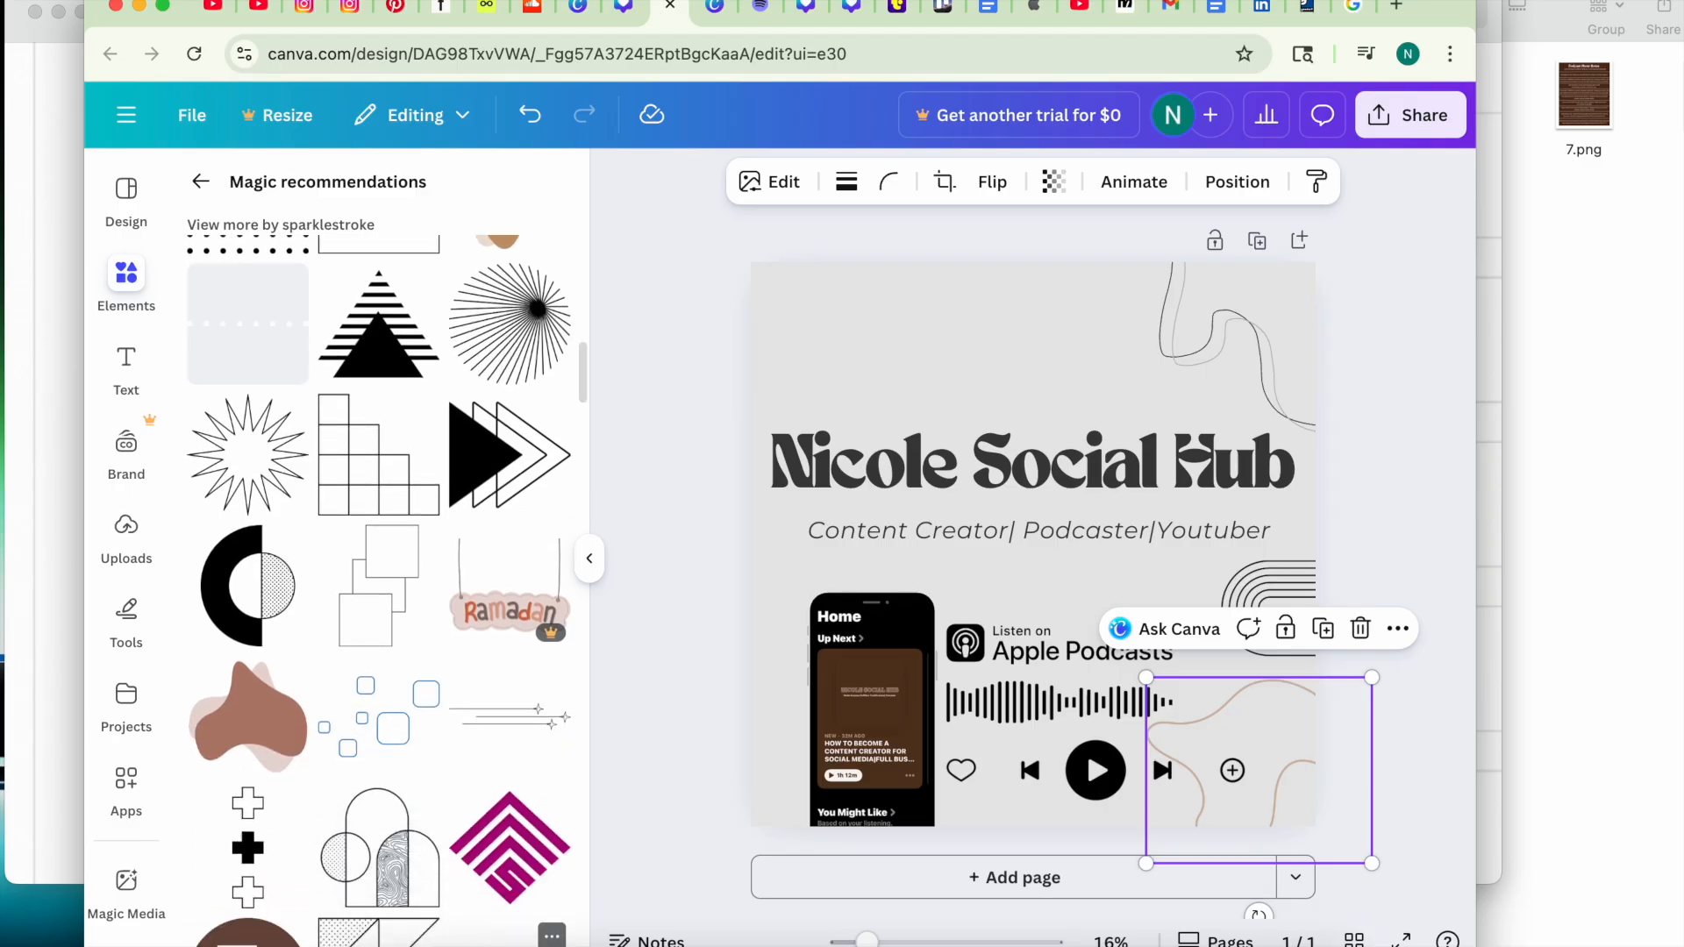
pyautogui.scroll(-4, 586, 426)
pyautogui.moveTo(586, 426); pyautogui.dragTo(583, 474)
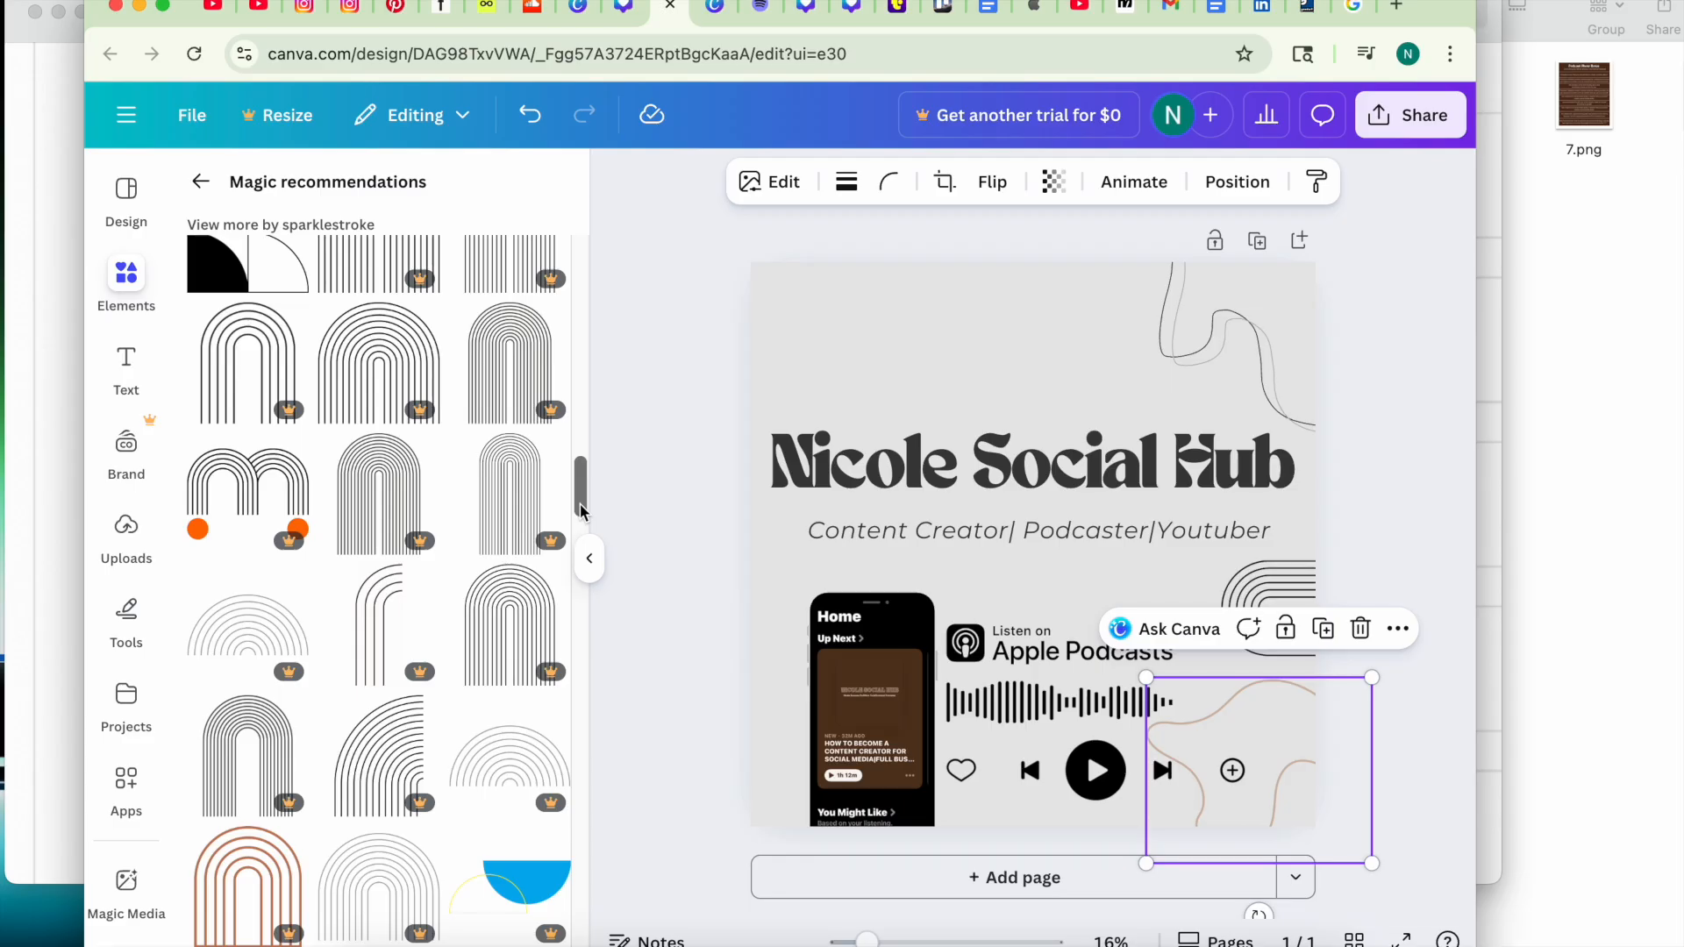
pyautogui.scroll(-5, 581, 511)
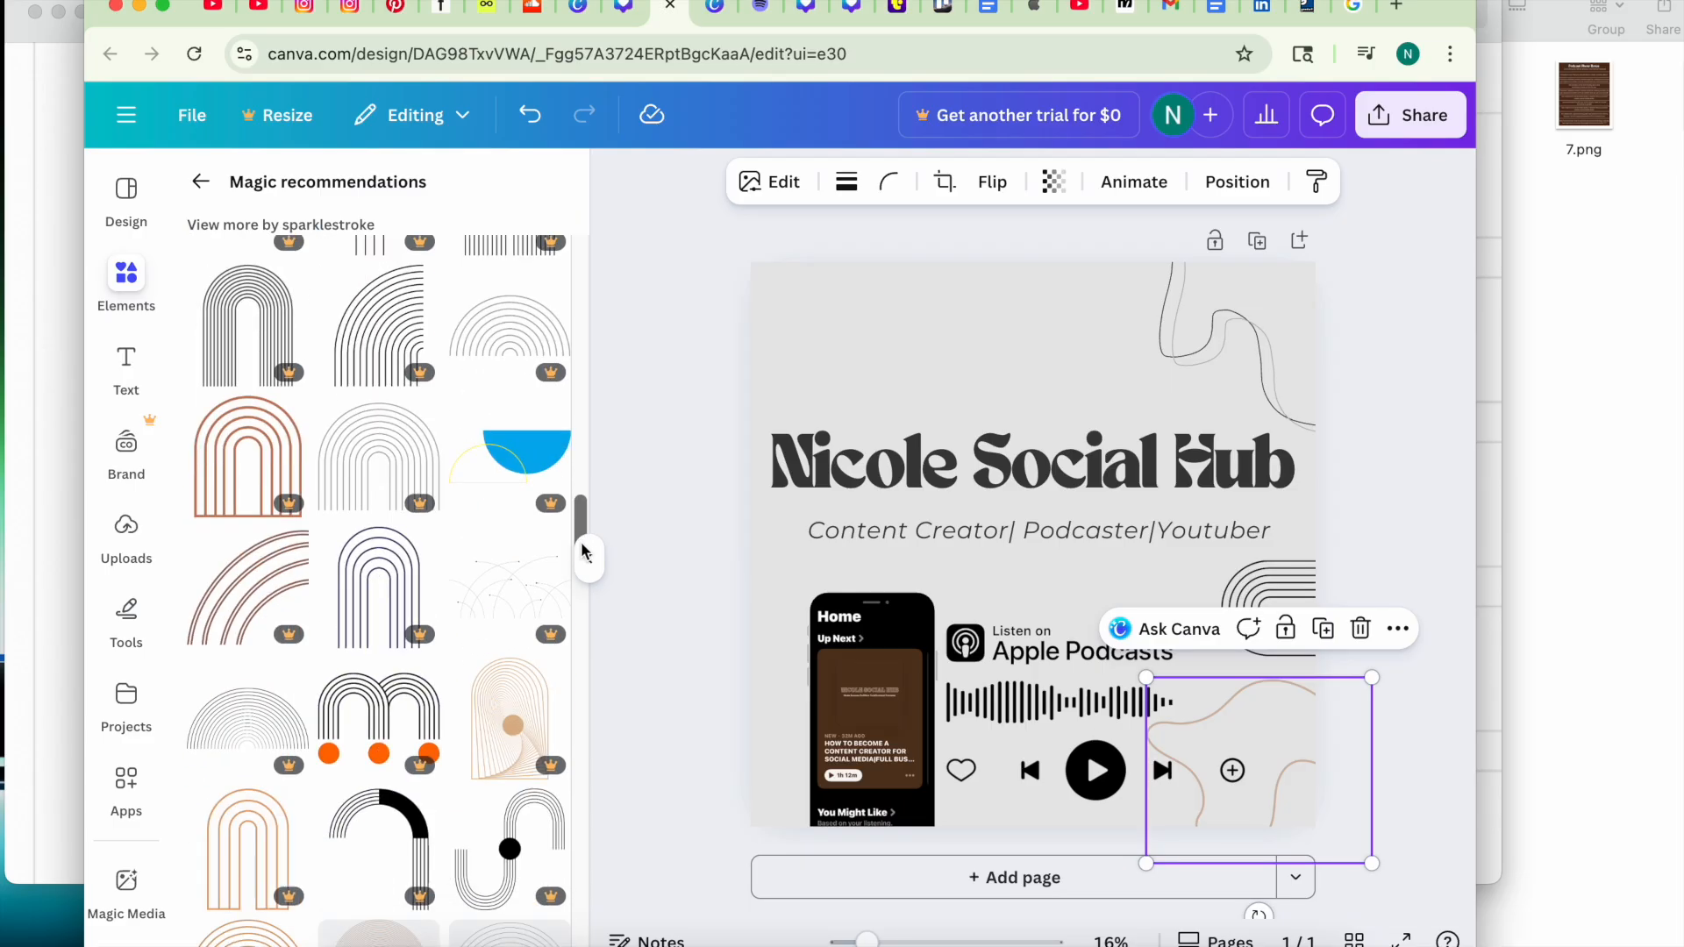
pyautogui.click(200, 181)
pyautogui.click(201, 181)
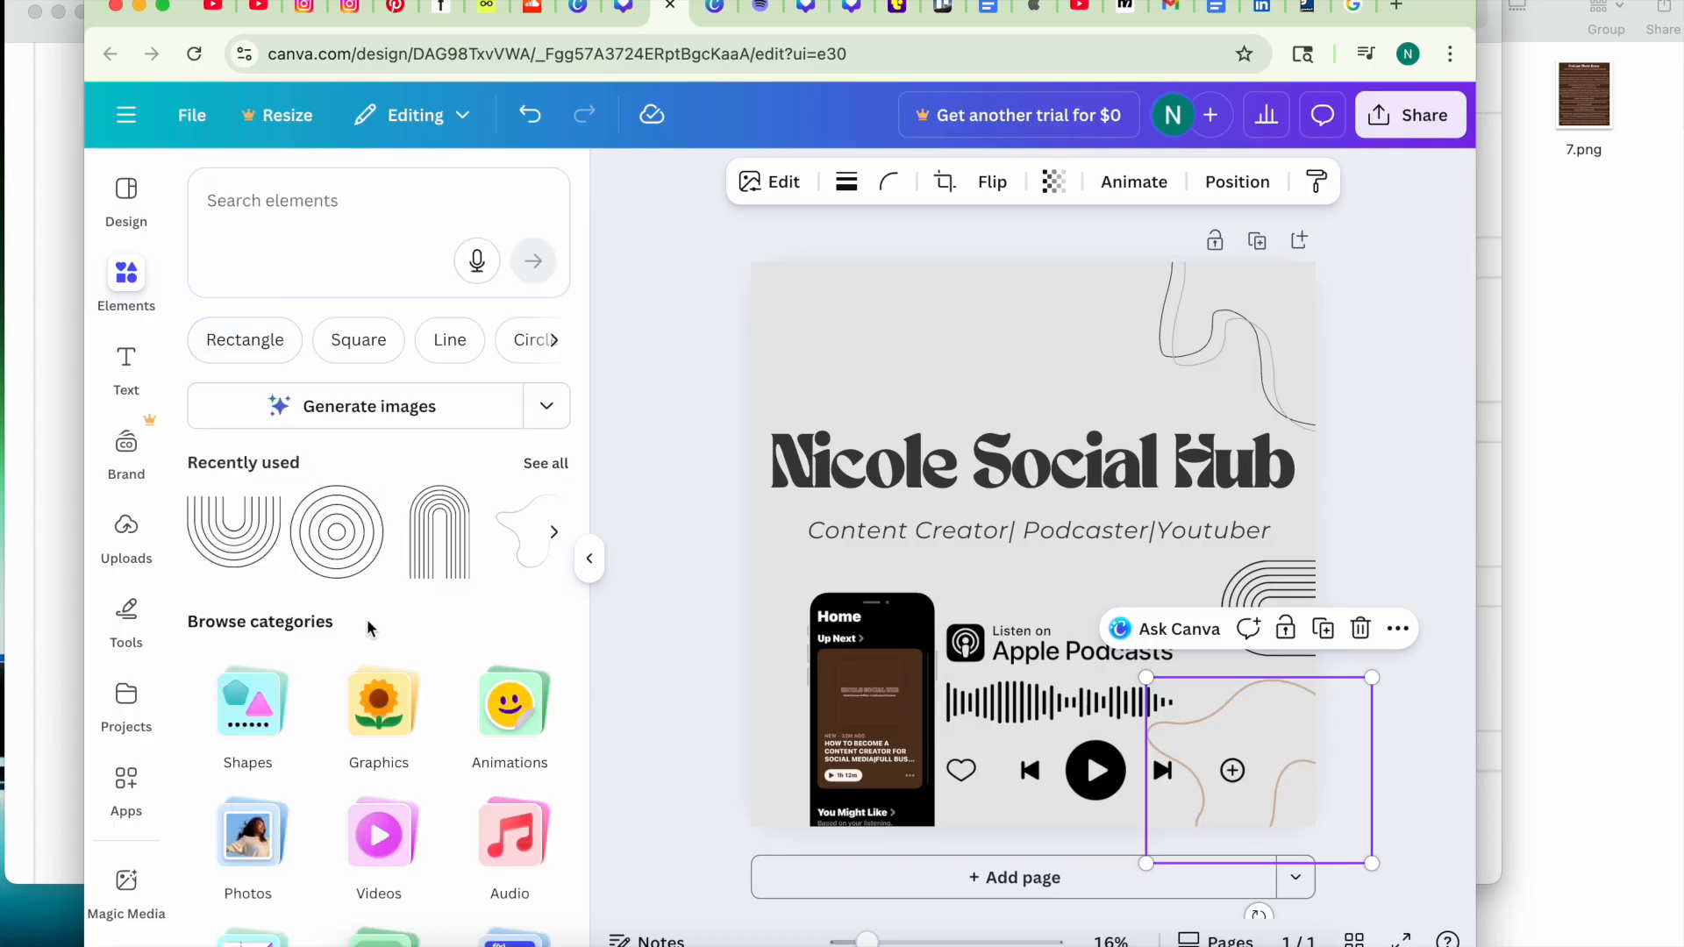
# Search the elements for "abstract pattern" and look through all the graphics results for a matching decoration.
pyautogui.click(355, 214)
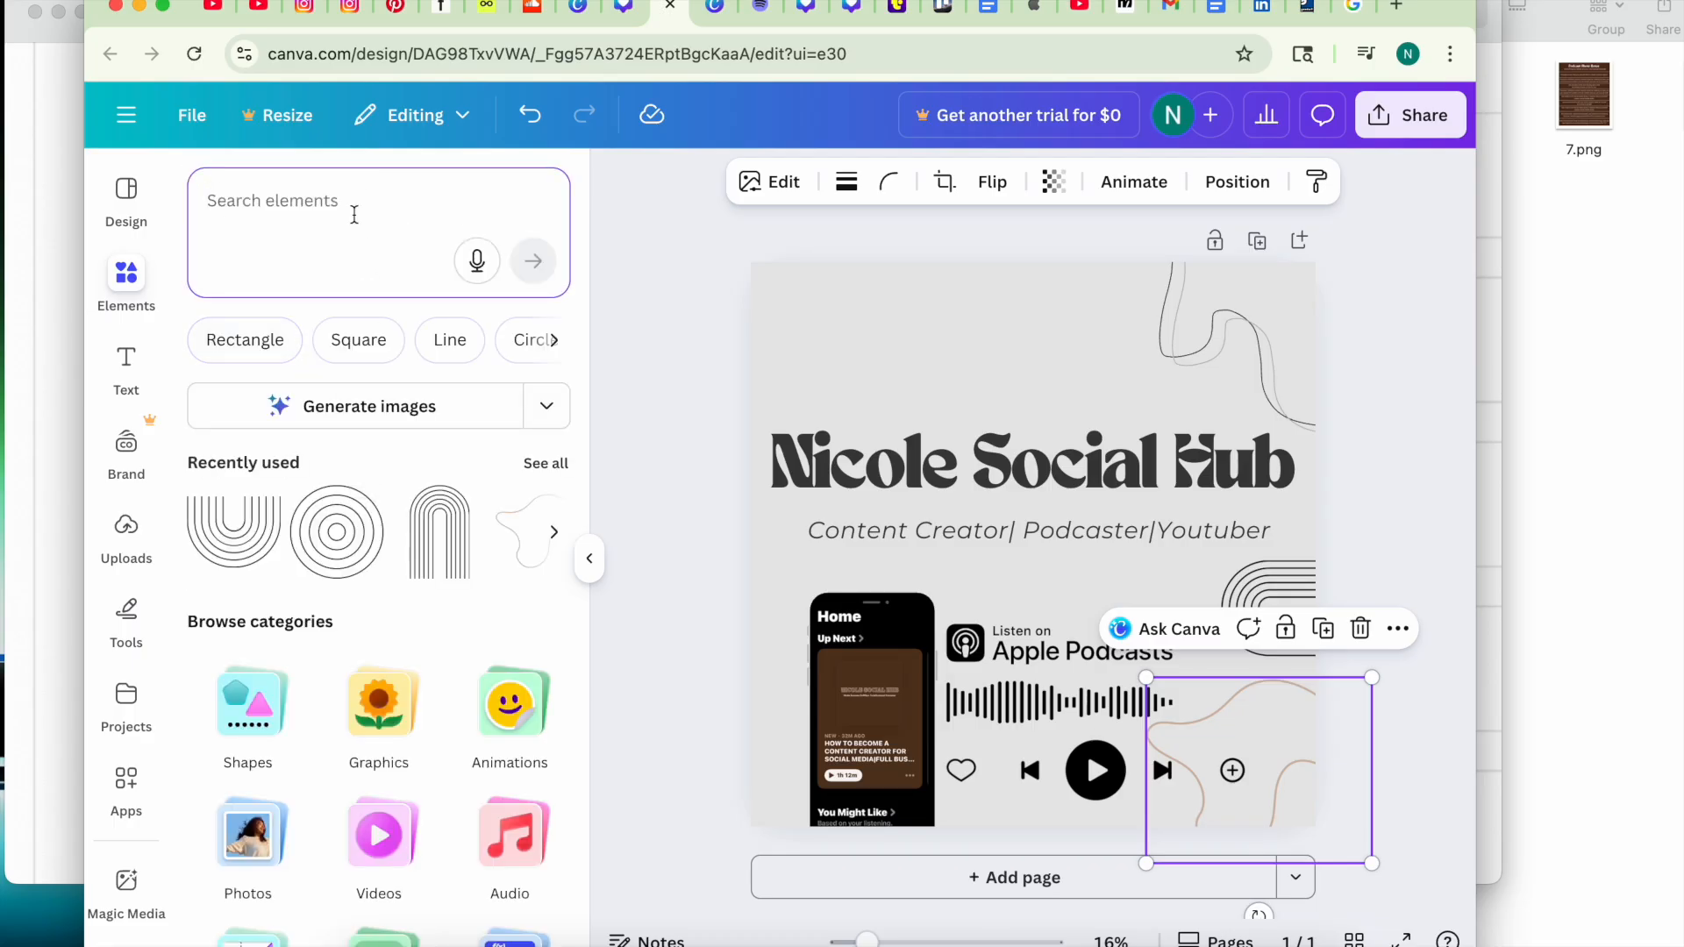
pyautogui.write('ab')
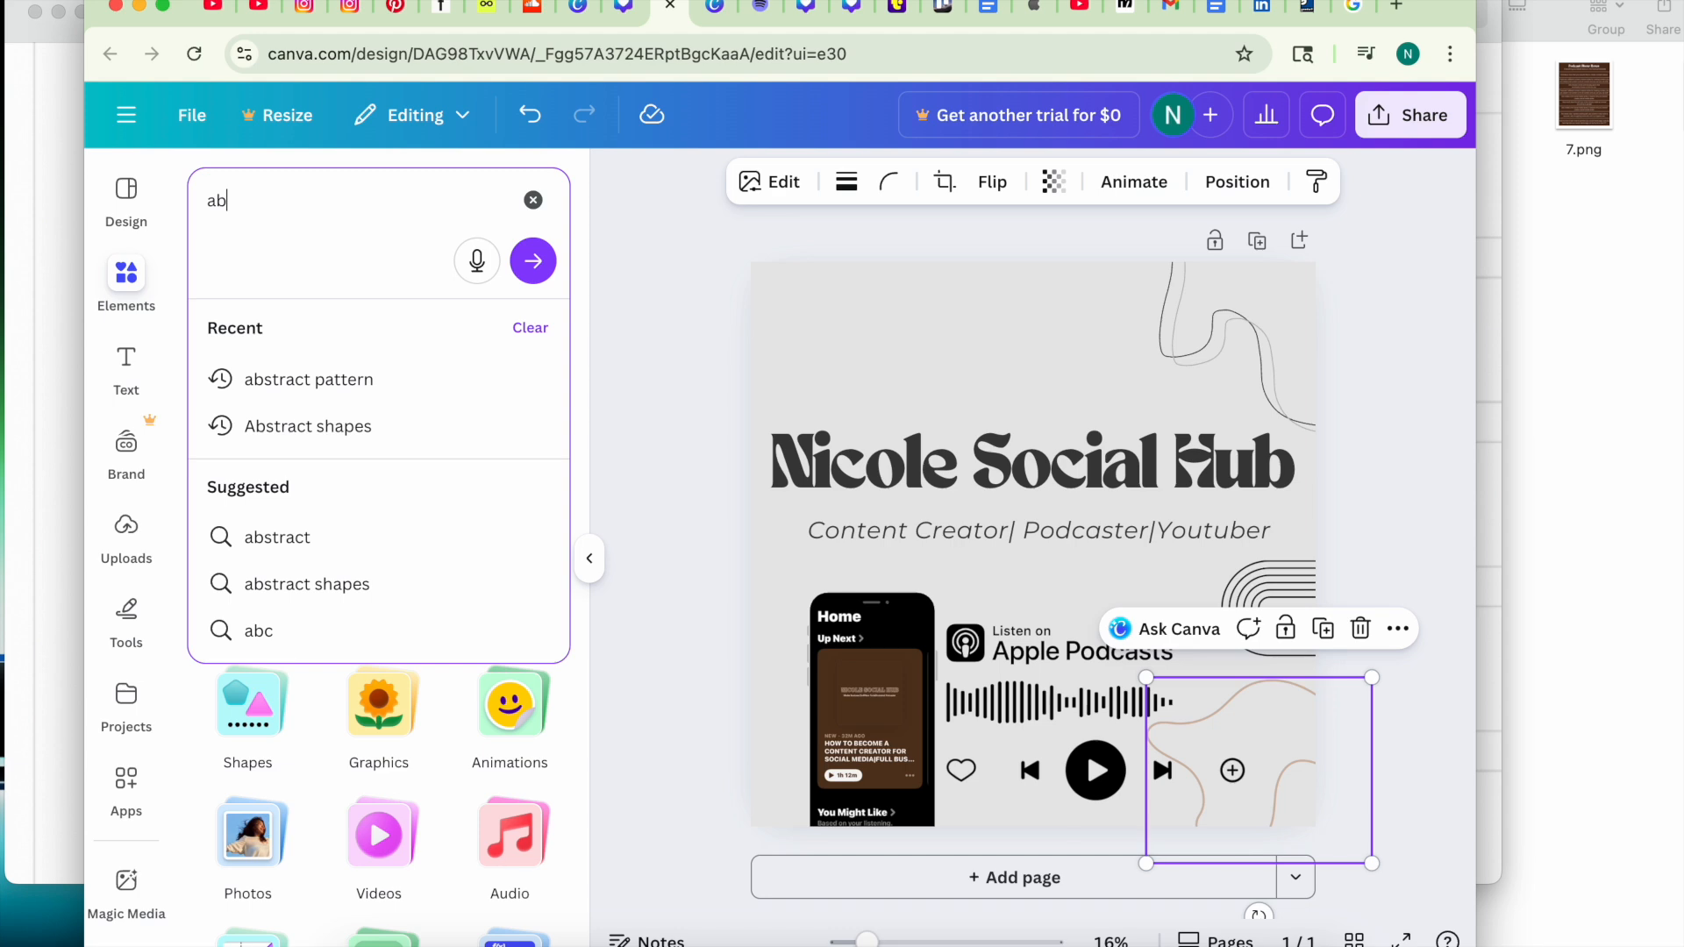
pyautogui.click(331, 379)
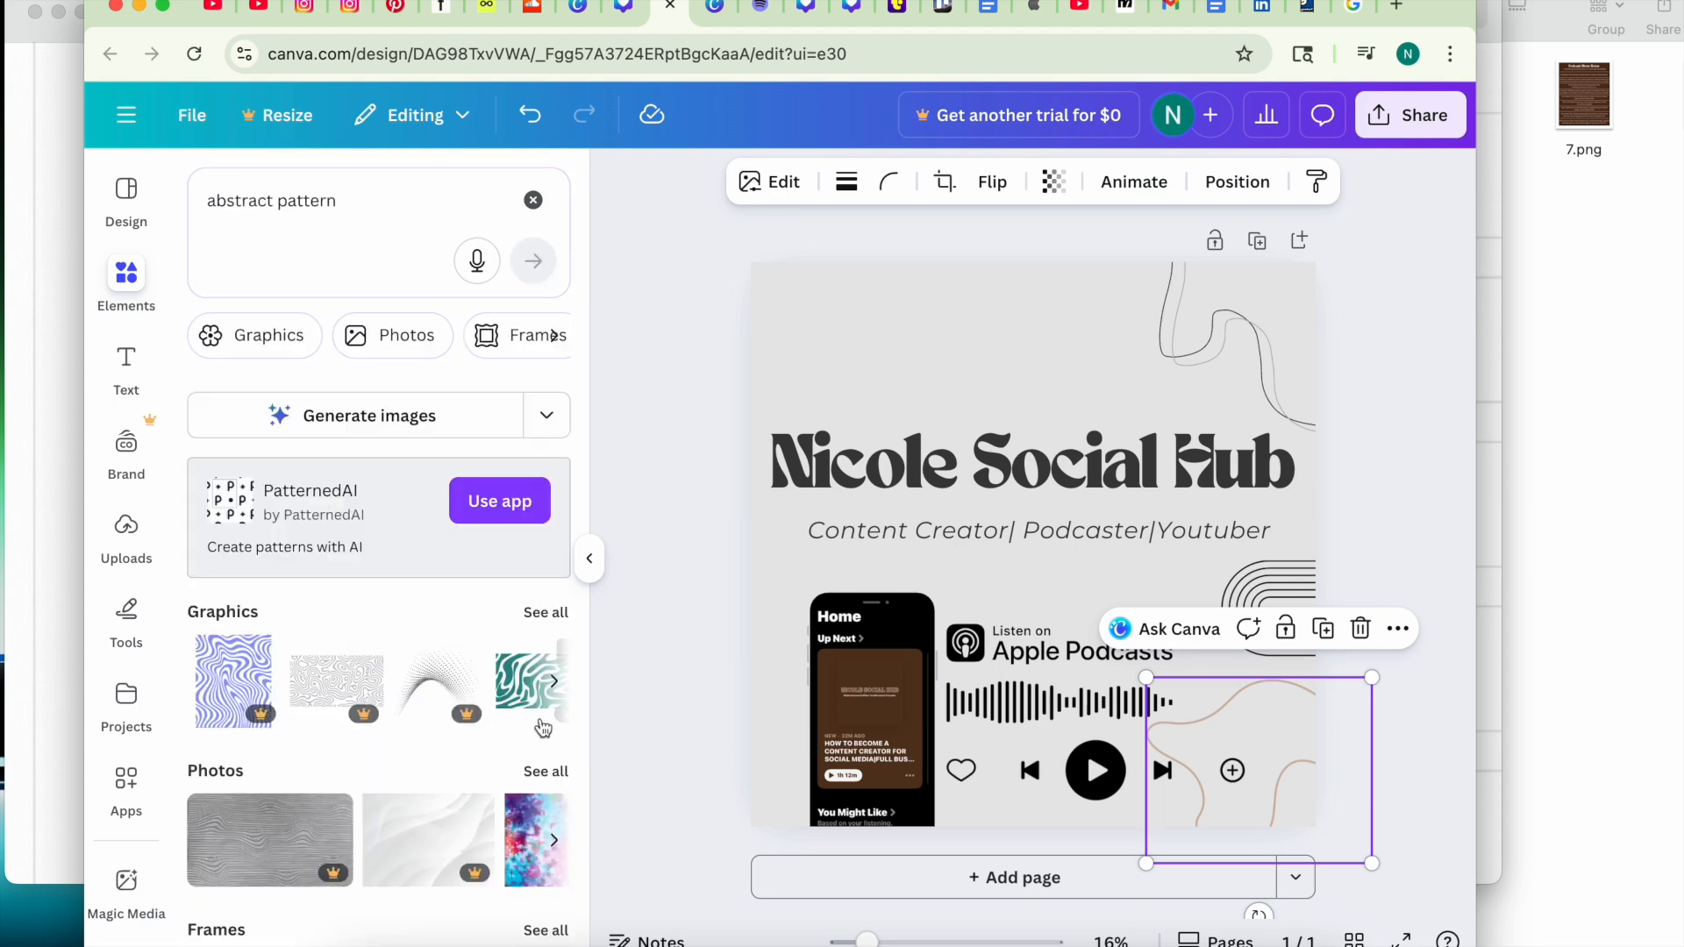
pyautogui.click(545, 612)
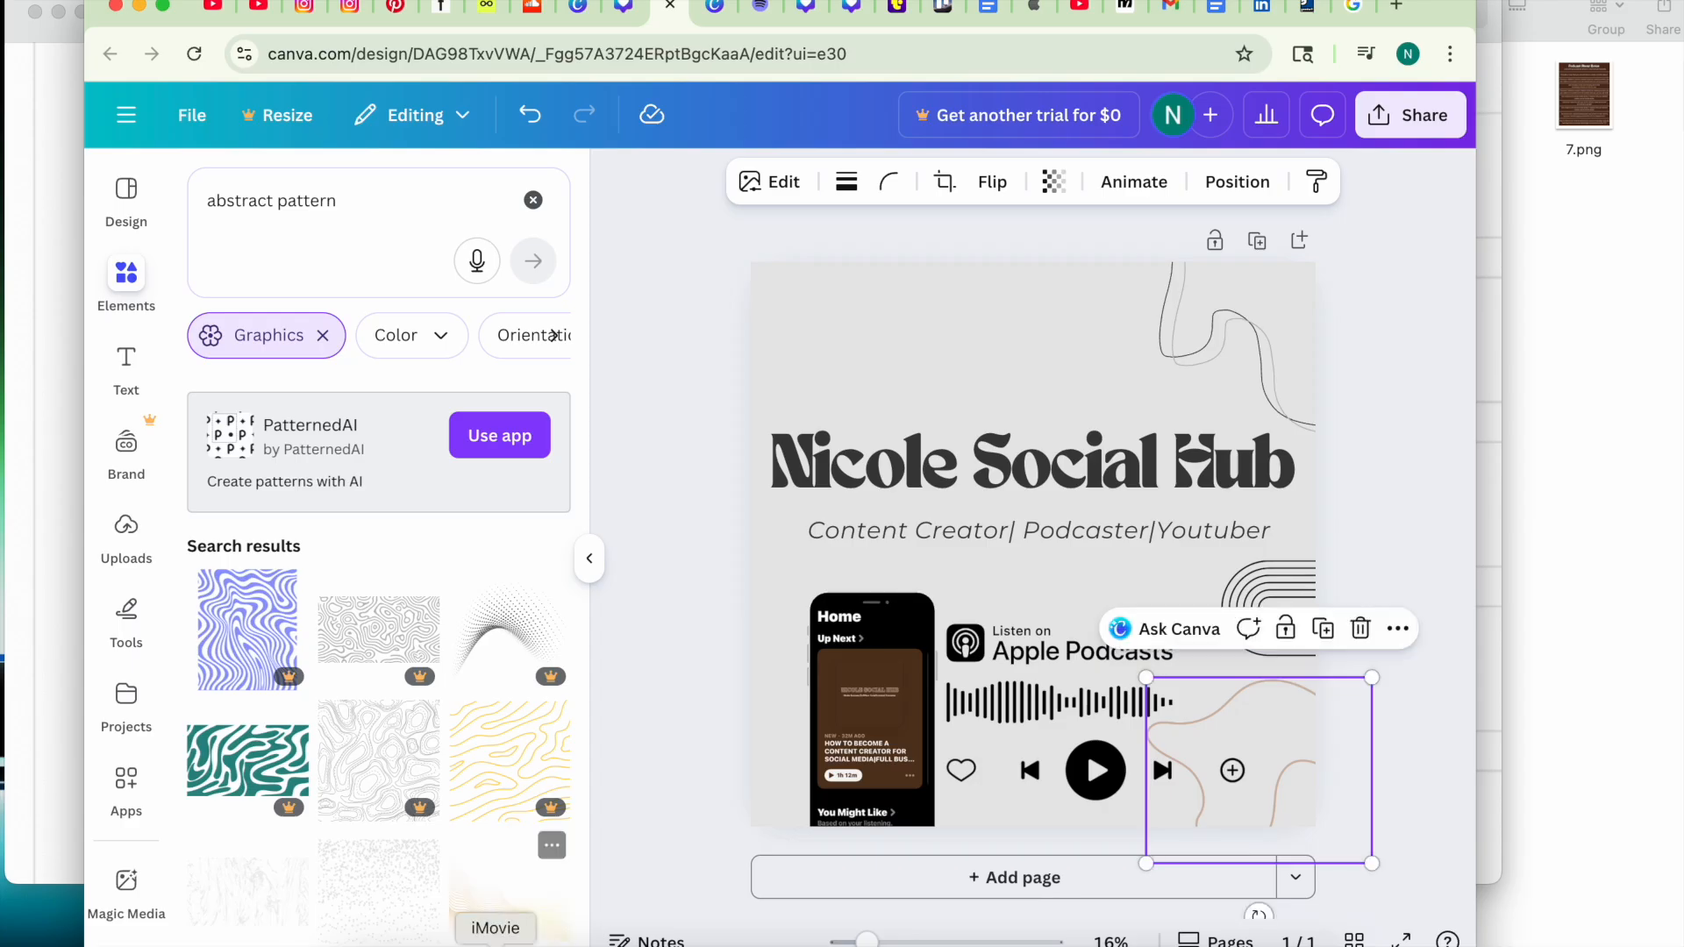
pyautogui.scroll(-1, 500, 930)
pyautogui.scroll(-10, 500, 912)
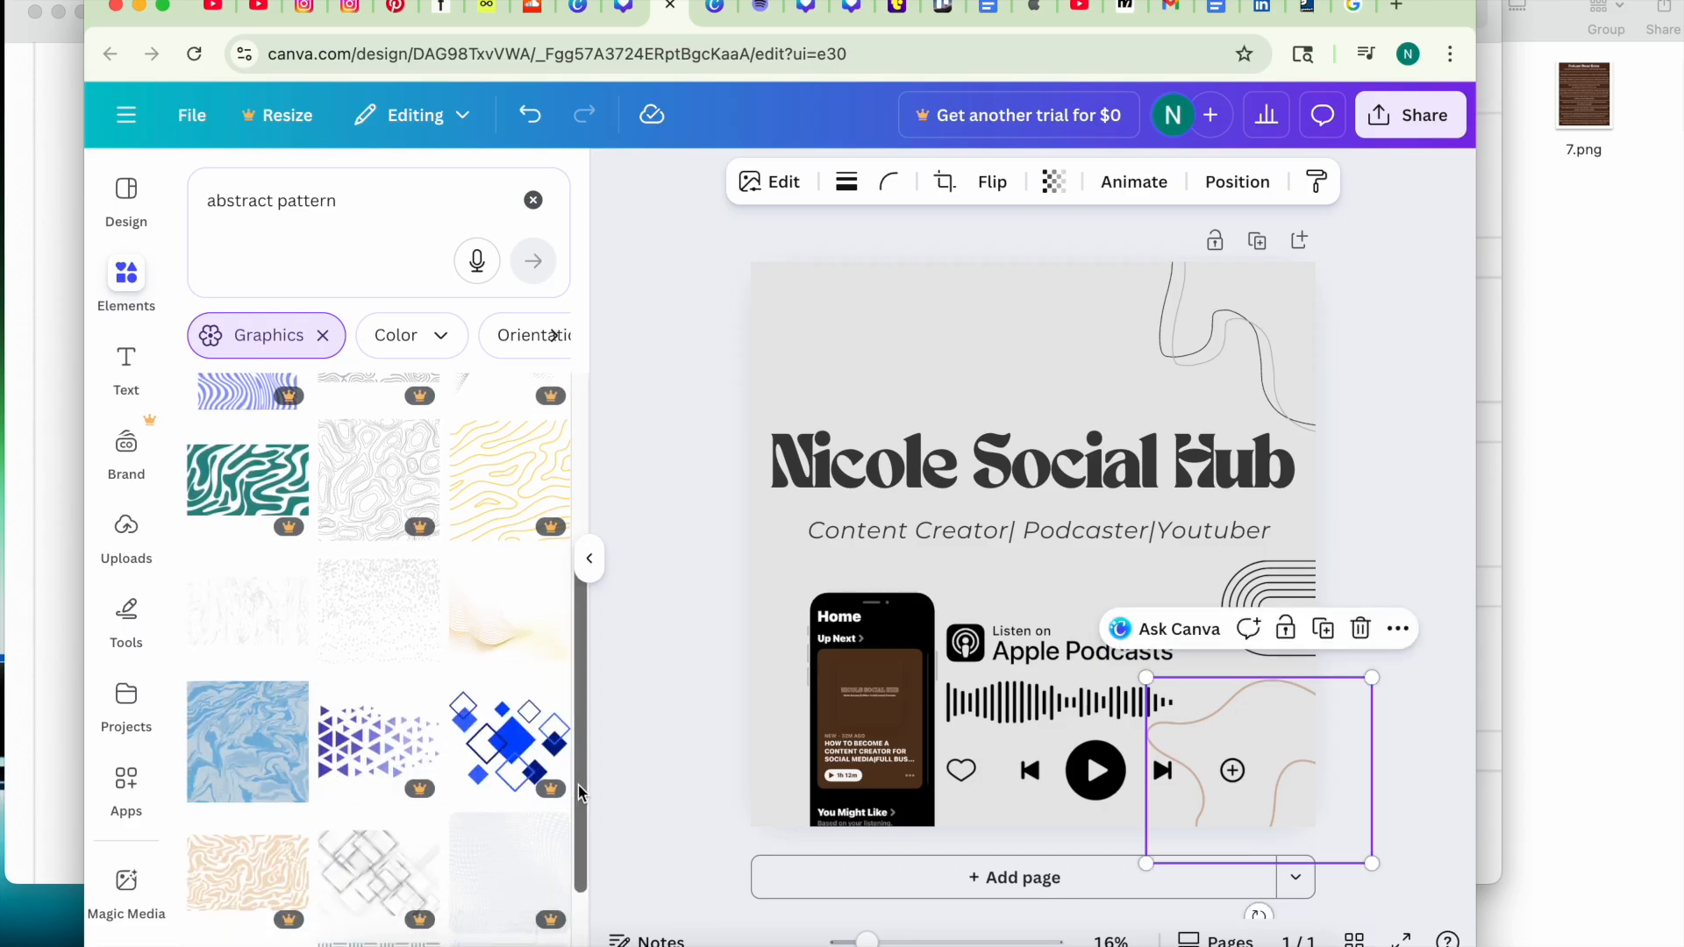
pyautogui.scroll(-15, 581, 917)
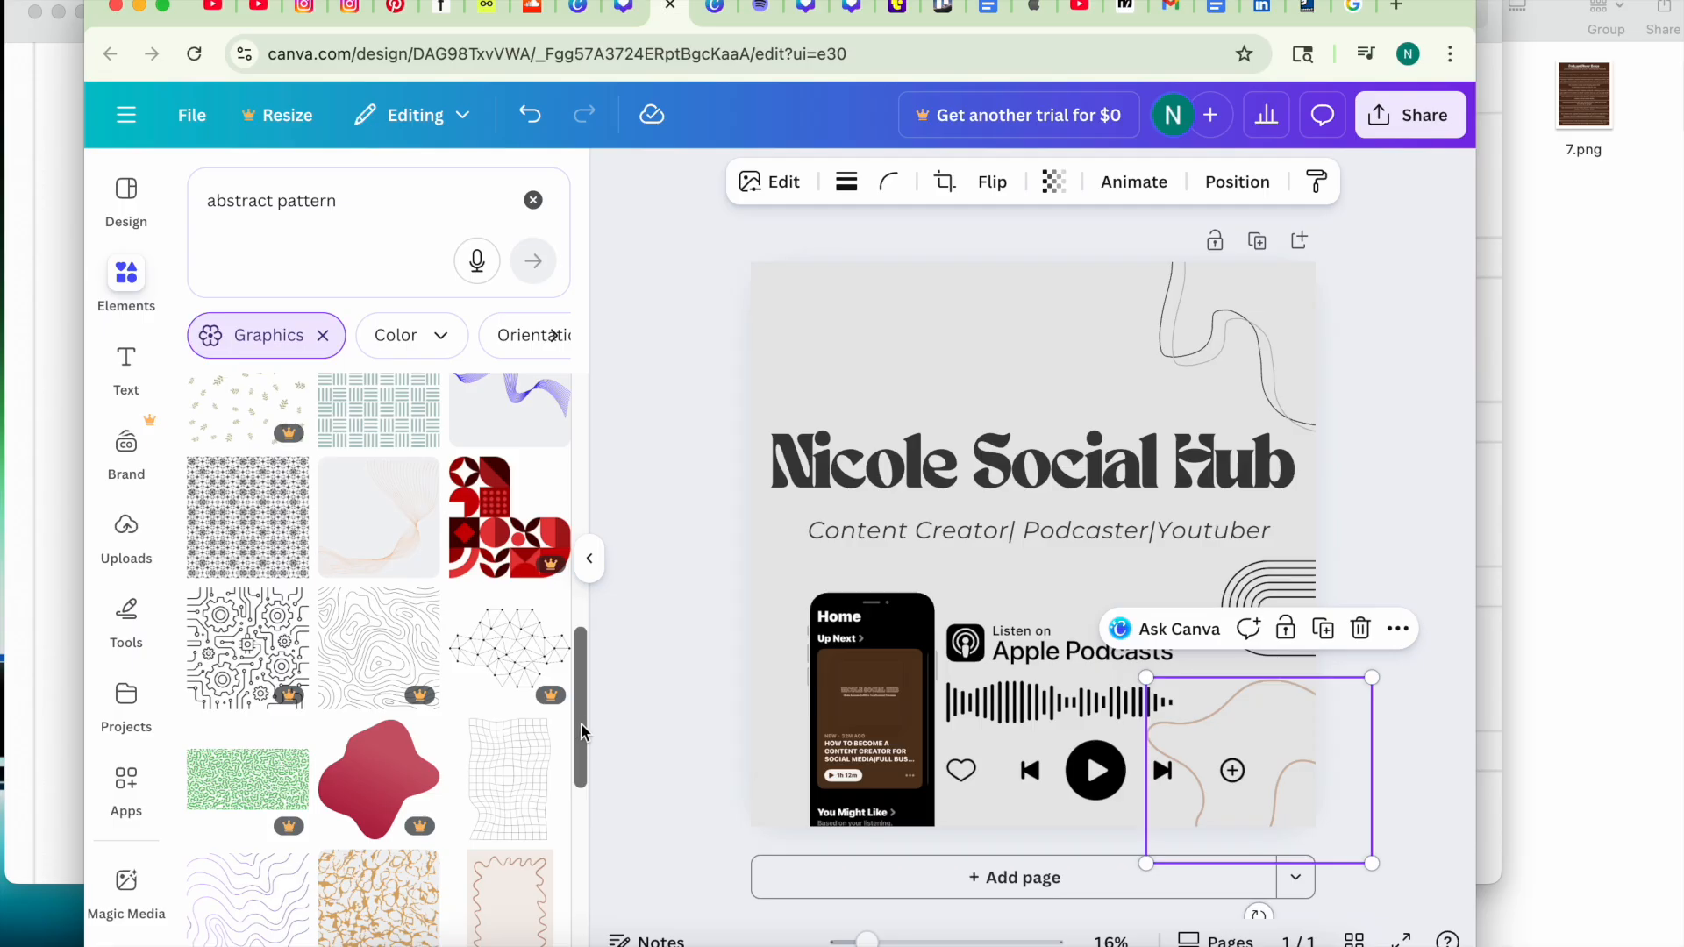
pyautogui.scroll(-15, 583, 912)
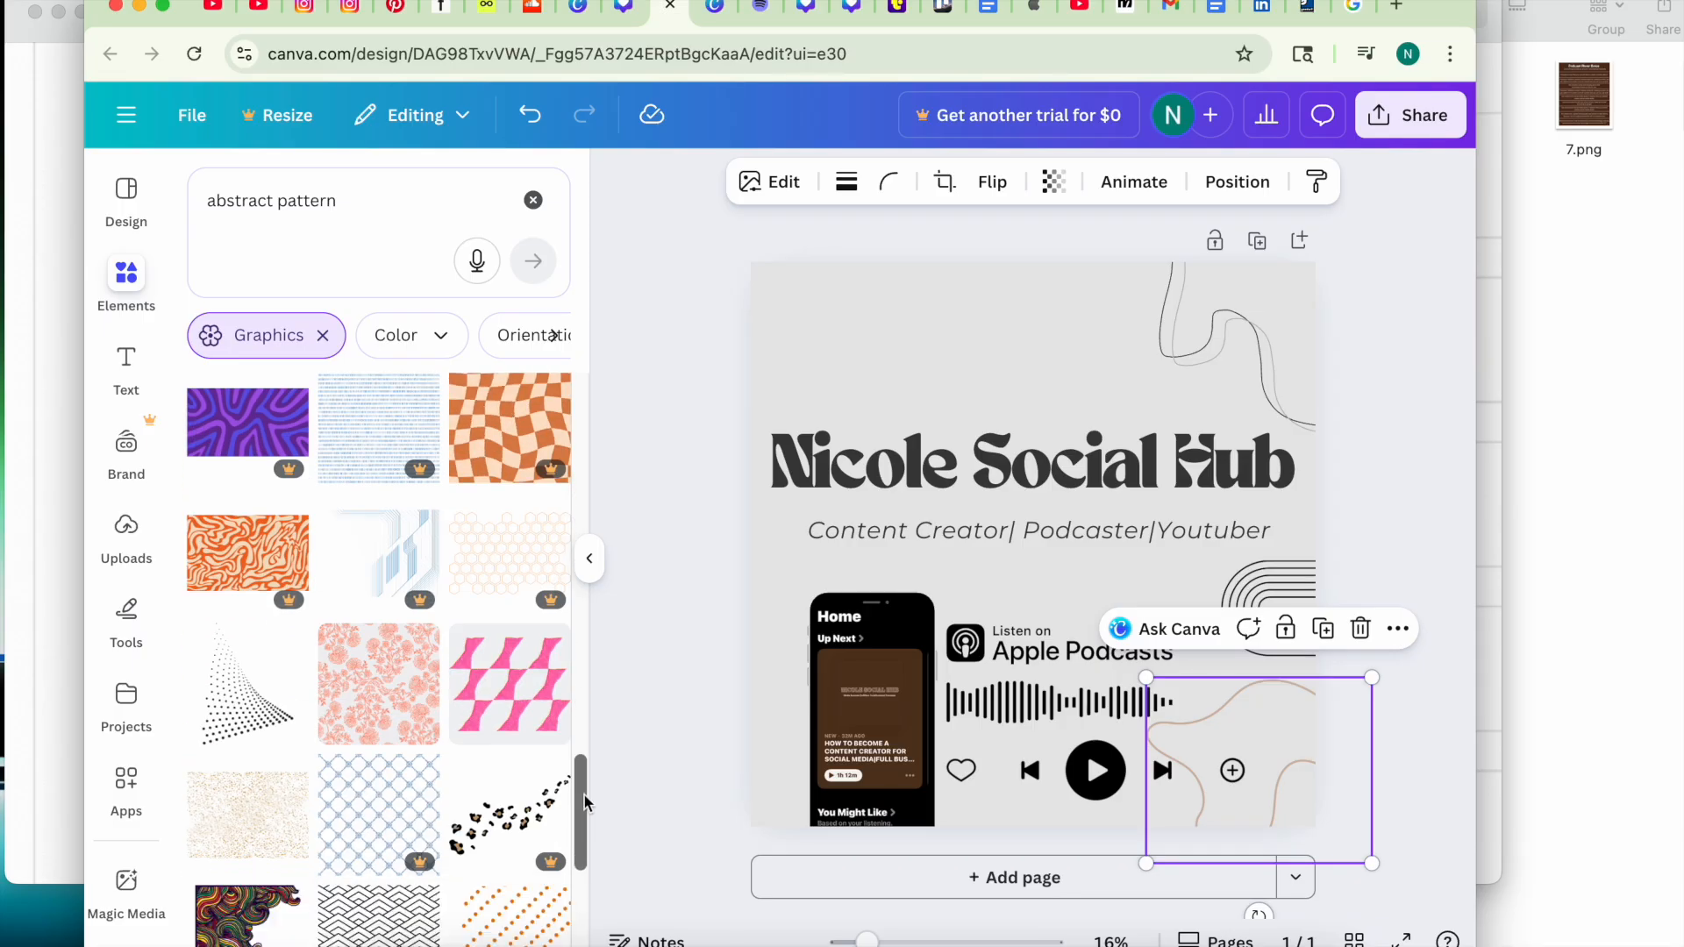
pyautogui.scroll(-10, 585, 907)
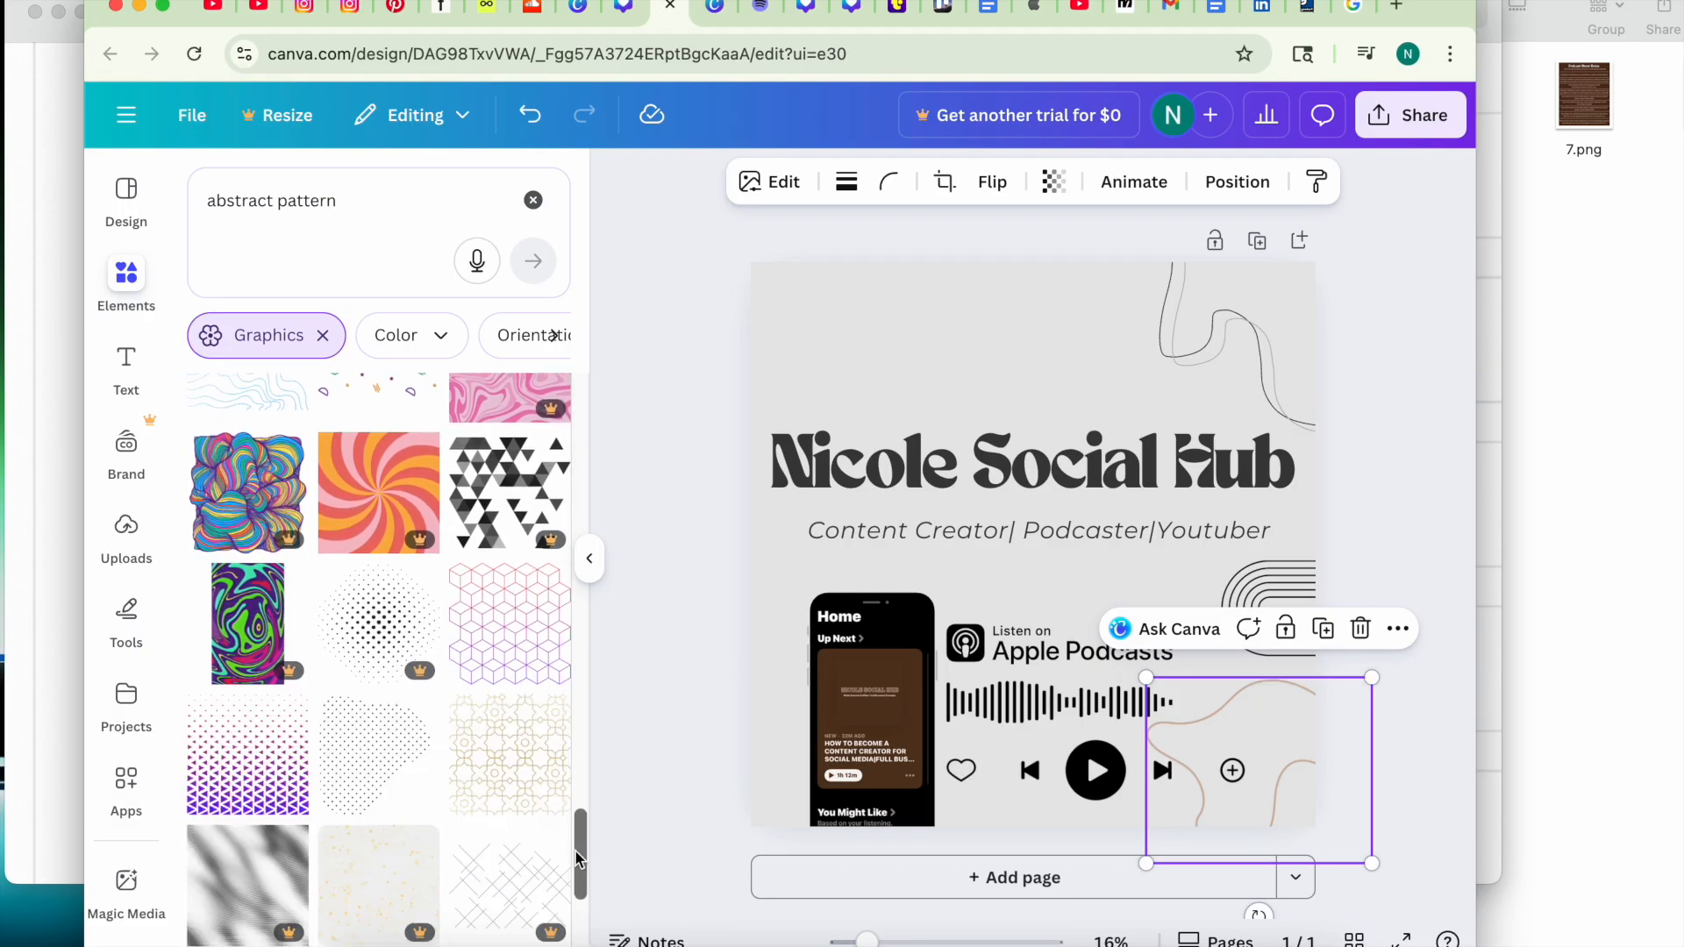
pyautogui.scroll(-5, 570, 930)
pyautogui.moveTo(581, 844); pyautogui.dragTo(582, 946)
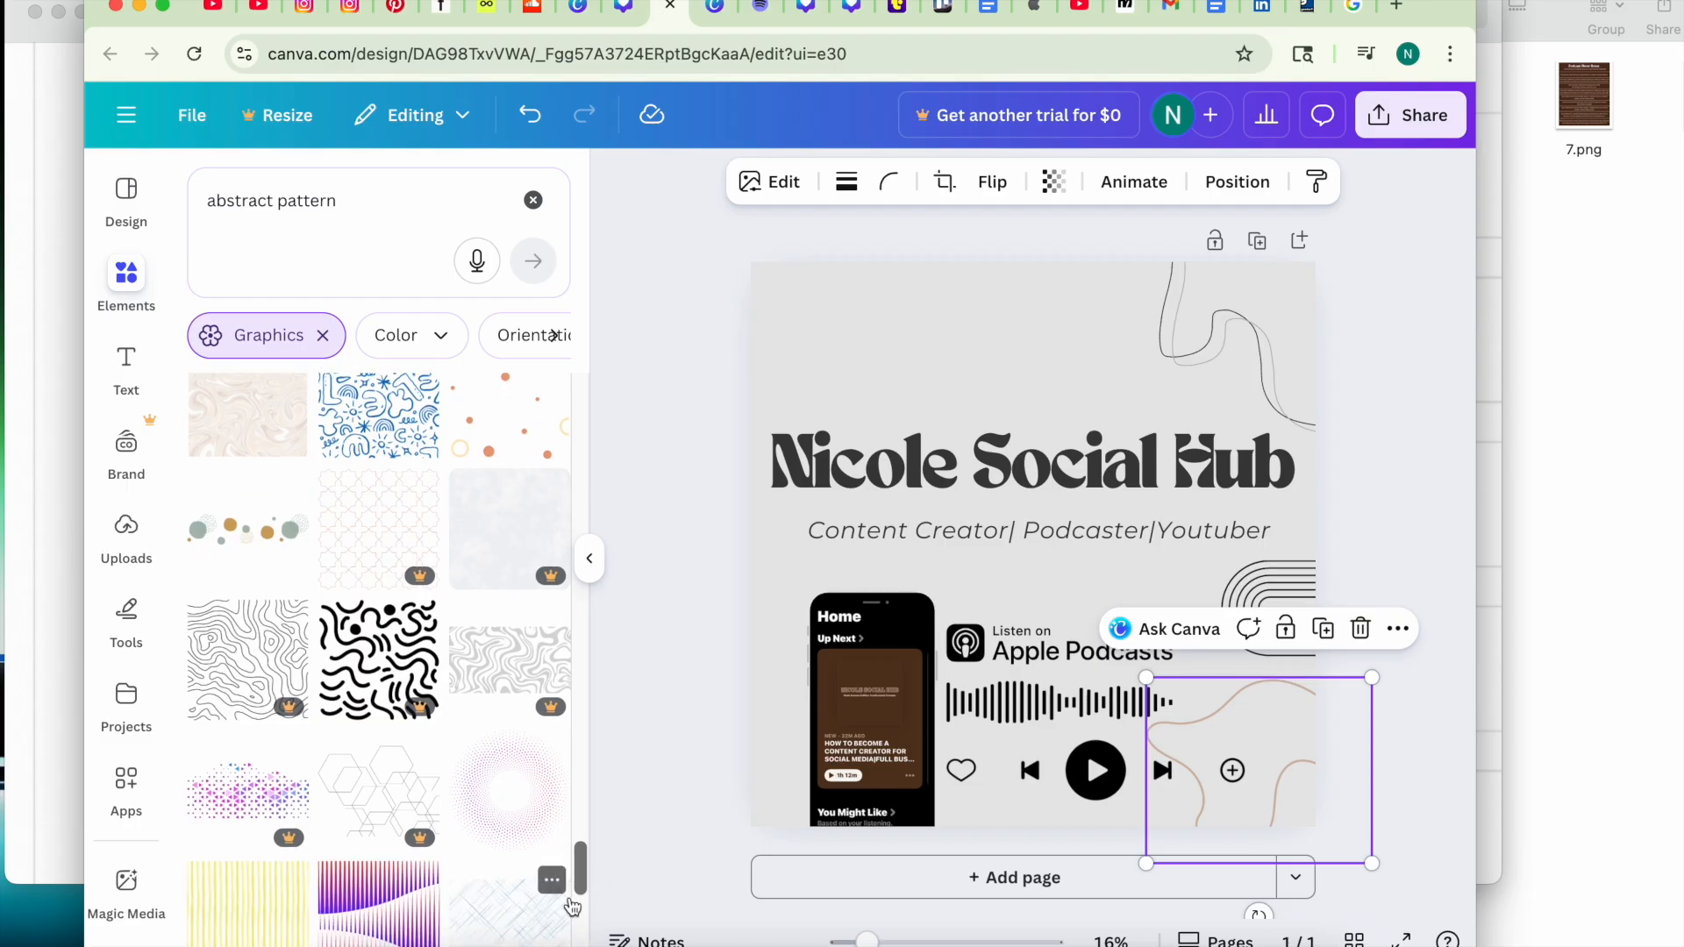
pyautogui.click(546, 886)
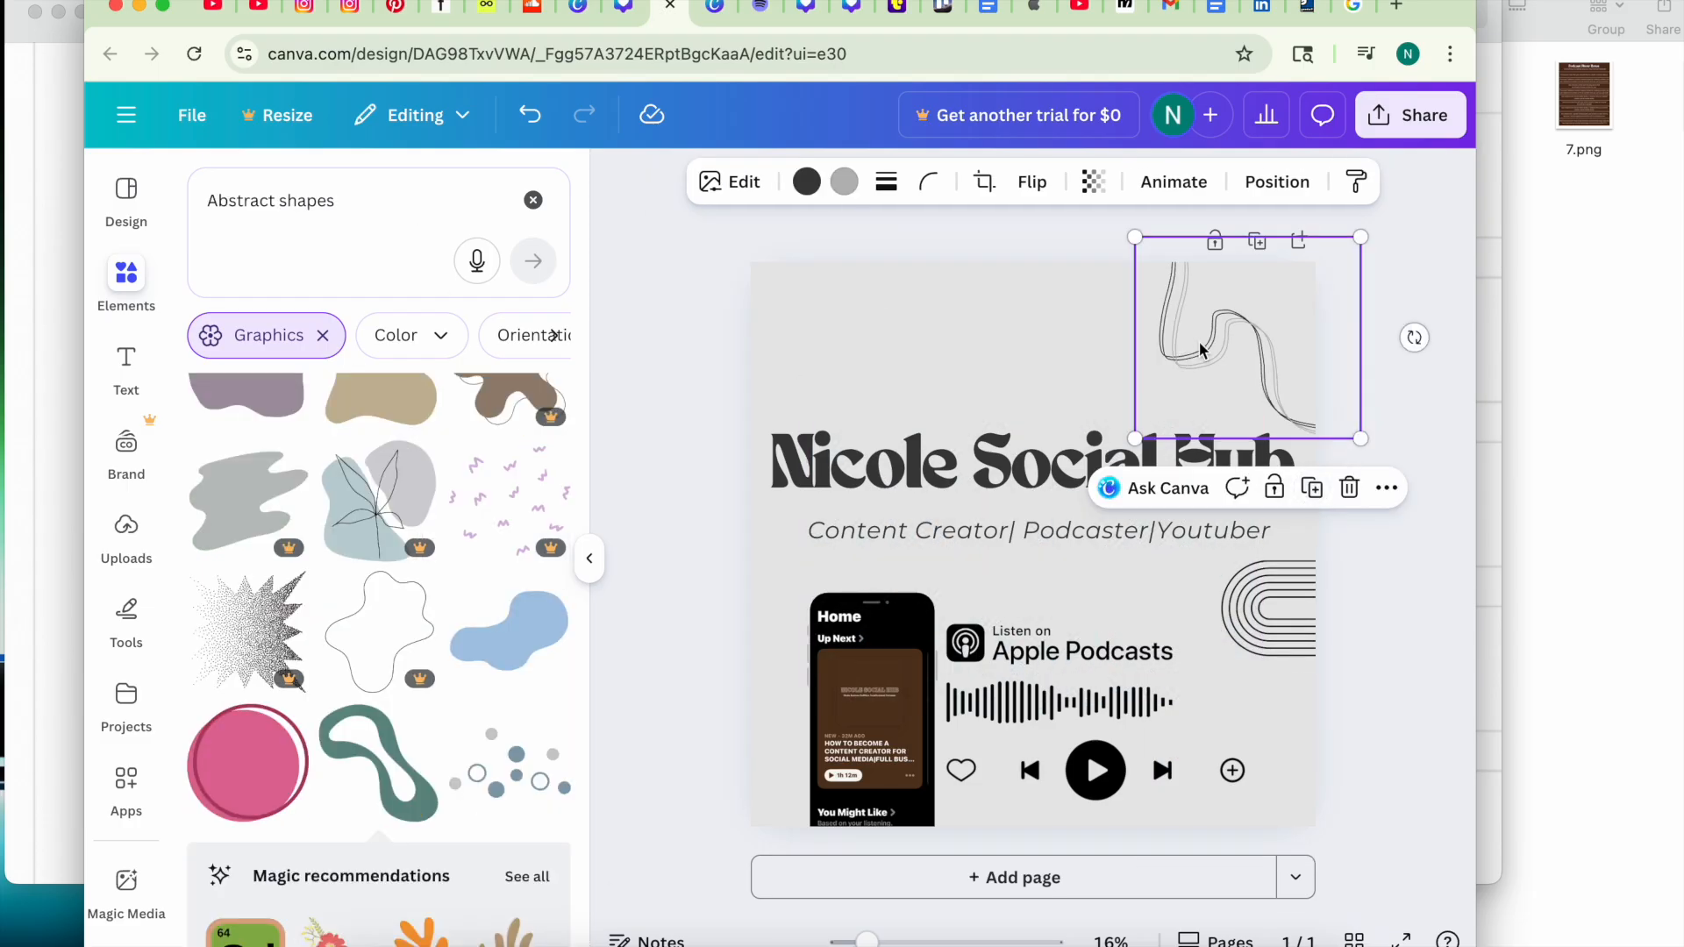
# Place a copy of the gray double-line curve in the page's upper-left corner, rotating it so it sweeps up towards the top edge.
pyautogui.moveTo(1193, 352); pyautogui.dragTo(836, 345)
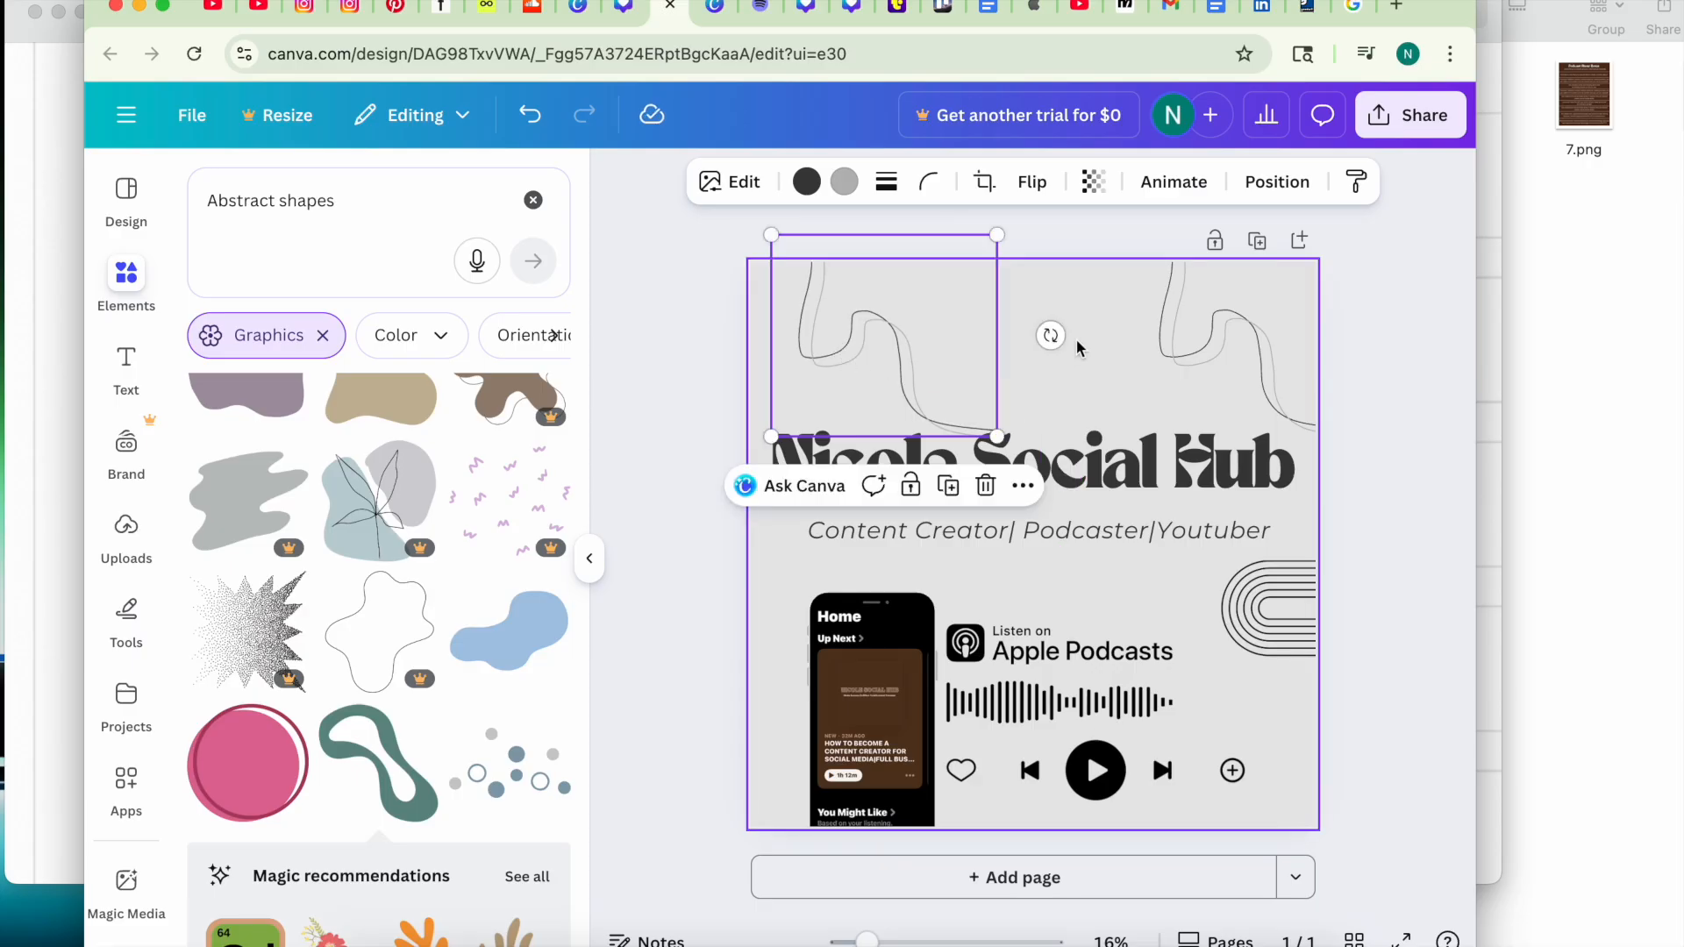
pyautogui.moveTo(1050, 335)
pyautogui.mouseDown()
pyautogui.moveTo(1061, 207)
pyautogui.moveTo(1007, 124)
pyautogui.moveTo(959, 111)
pyautogui.mouseUp()
pyautogui.moveTo(938, 336)
pyautogui.mouseDown()
pyautogui.moveTo(872, 316)
pyautogui.moveTo(867, 295)
pyautogui.moveTo(868, 314)
pyautogui.mouseUp()
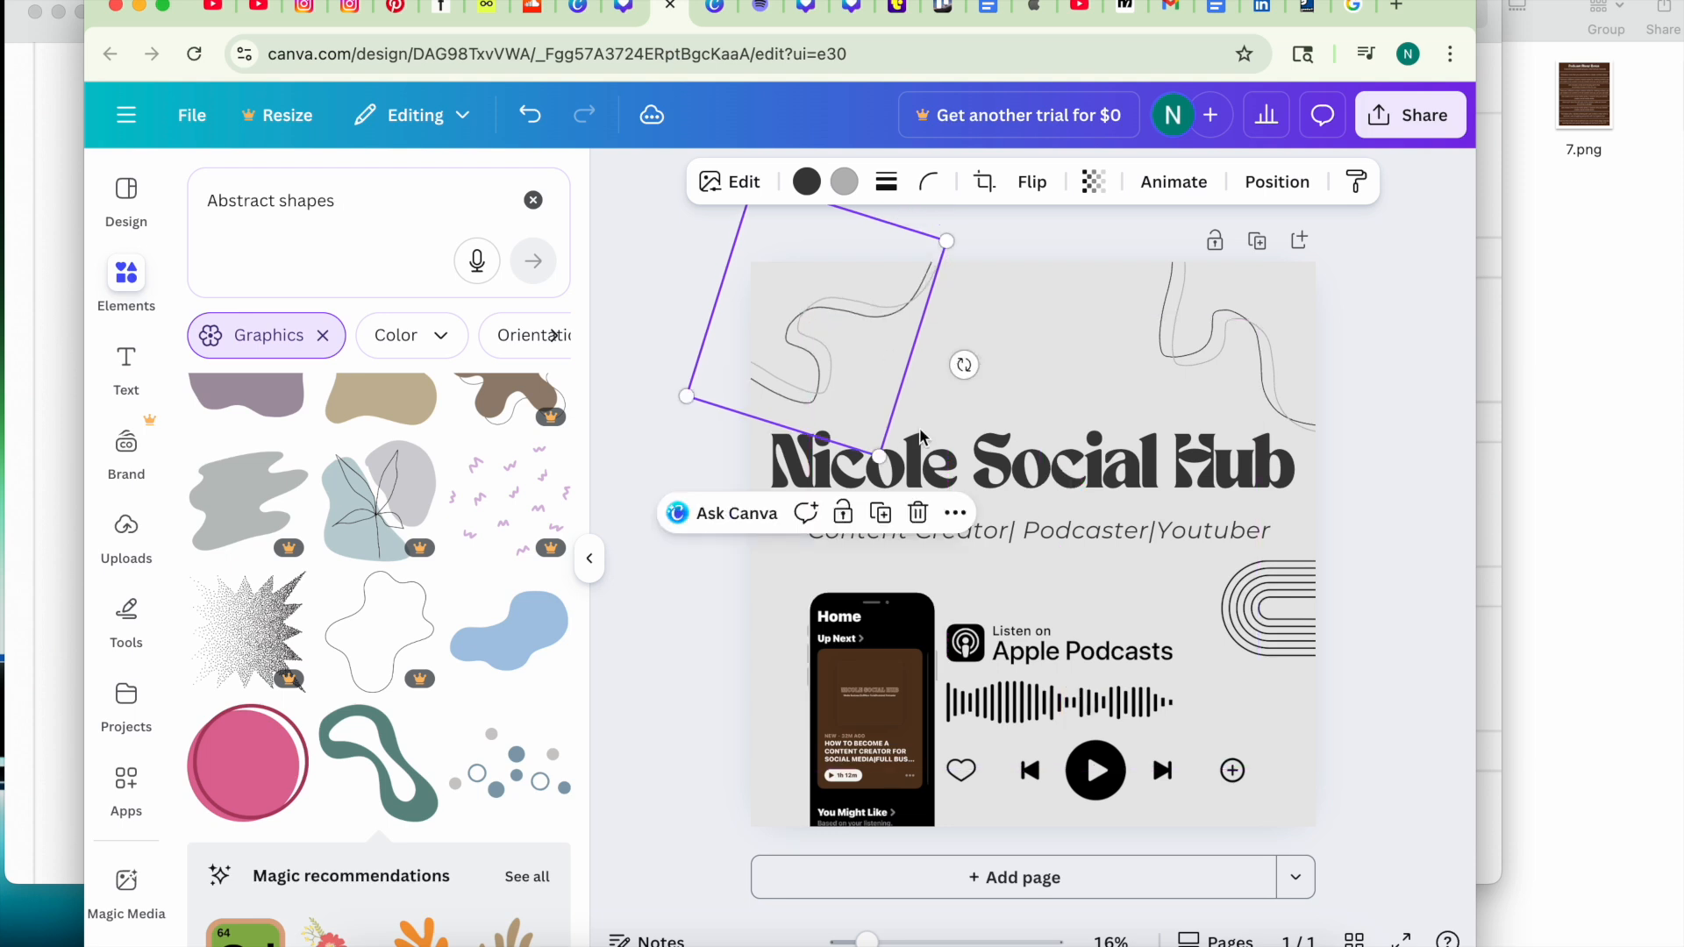
pyautogui.click(728, 690)
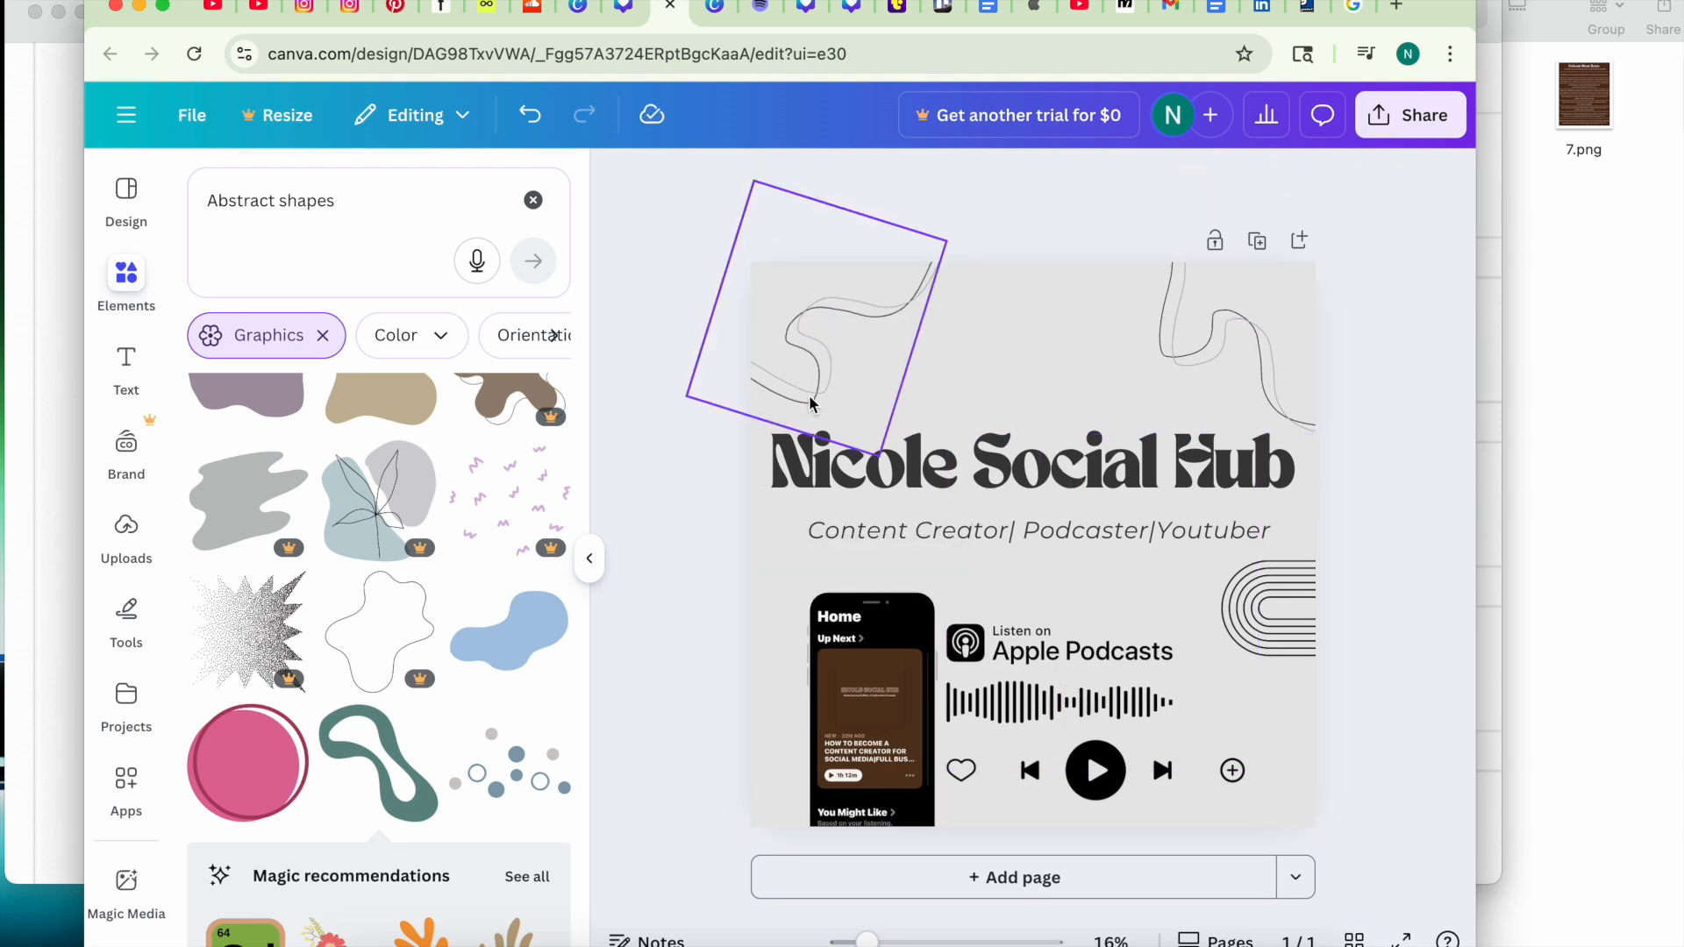
pyautogui.moveTo(907, 327); pyautogui.dragTo(977, 318)
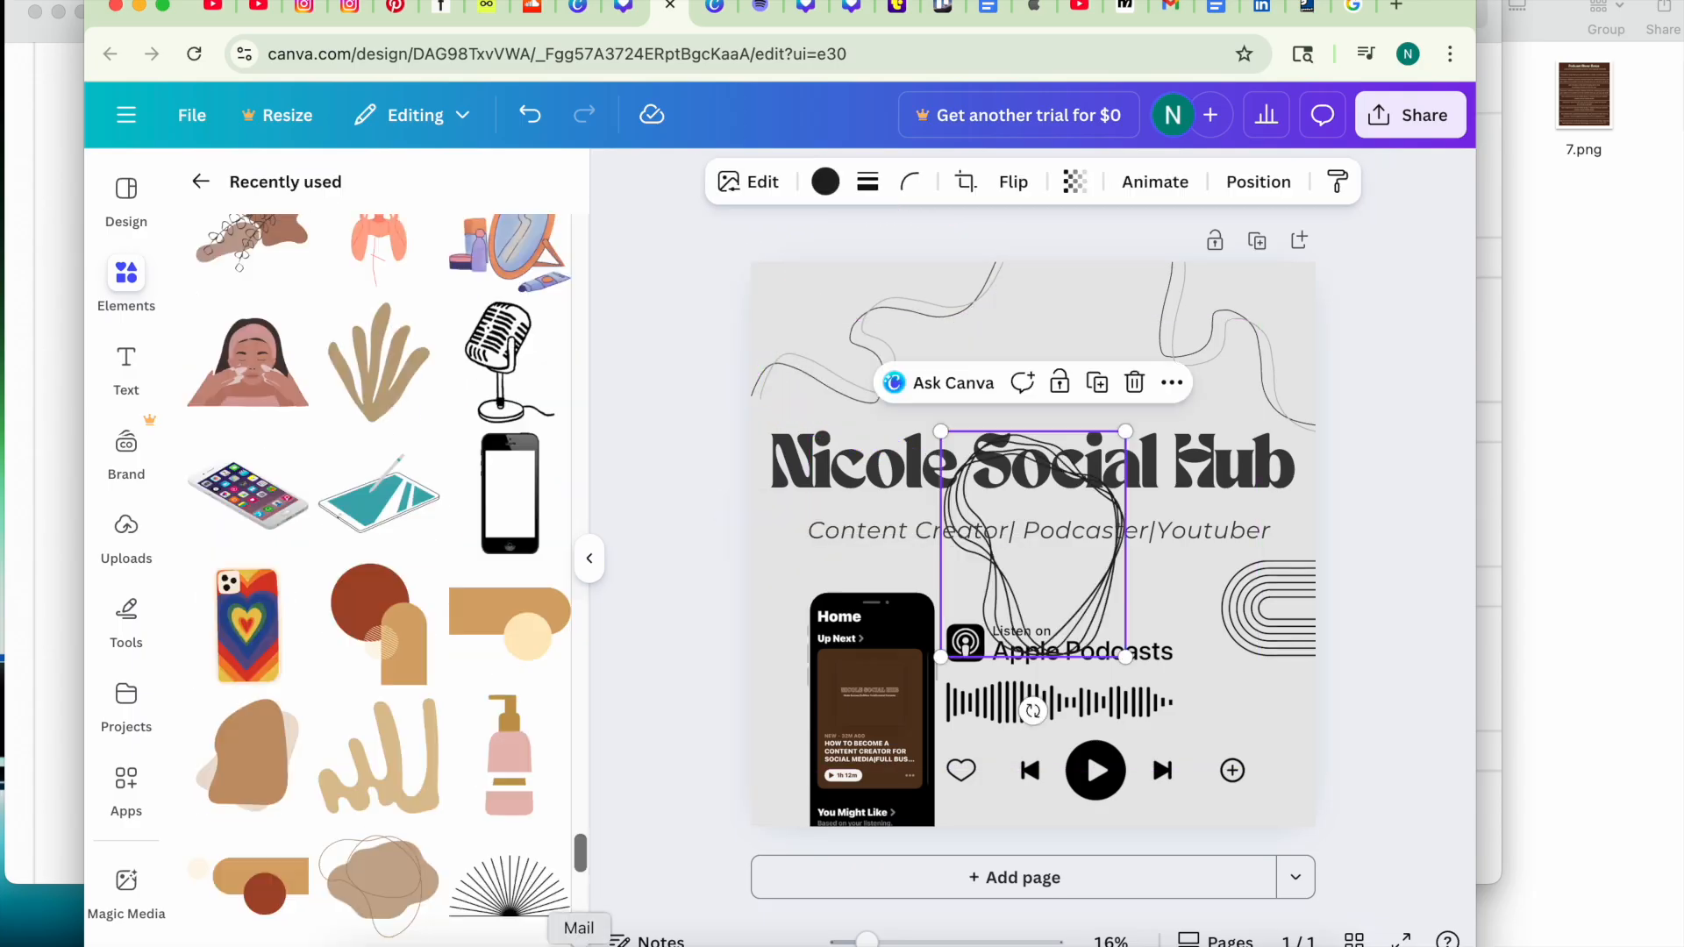
# Try the recently used brown abstract blob in the lower-right corner of the page.
pyautogui.moveTo(583, 849); pyautogui.dragTo(583, 883)
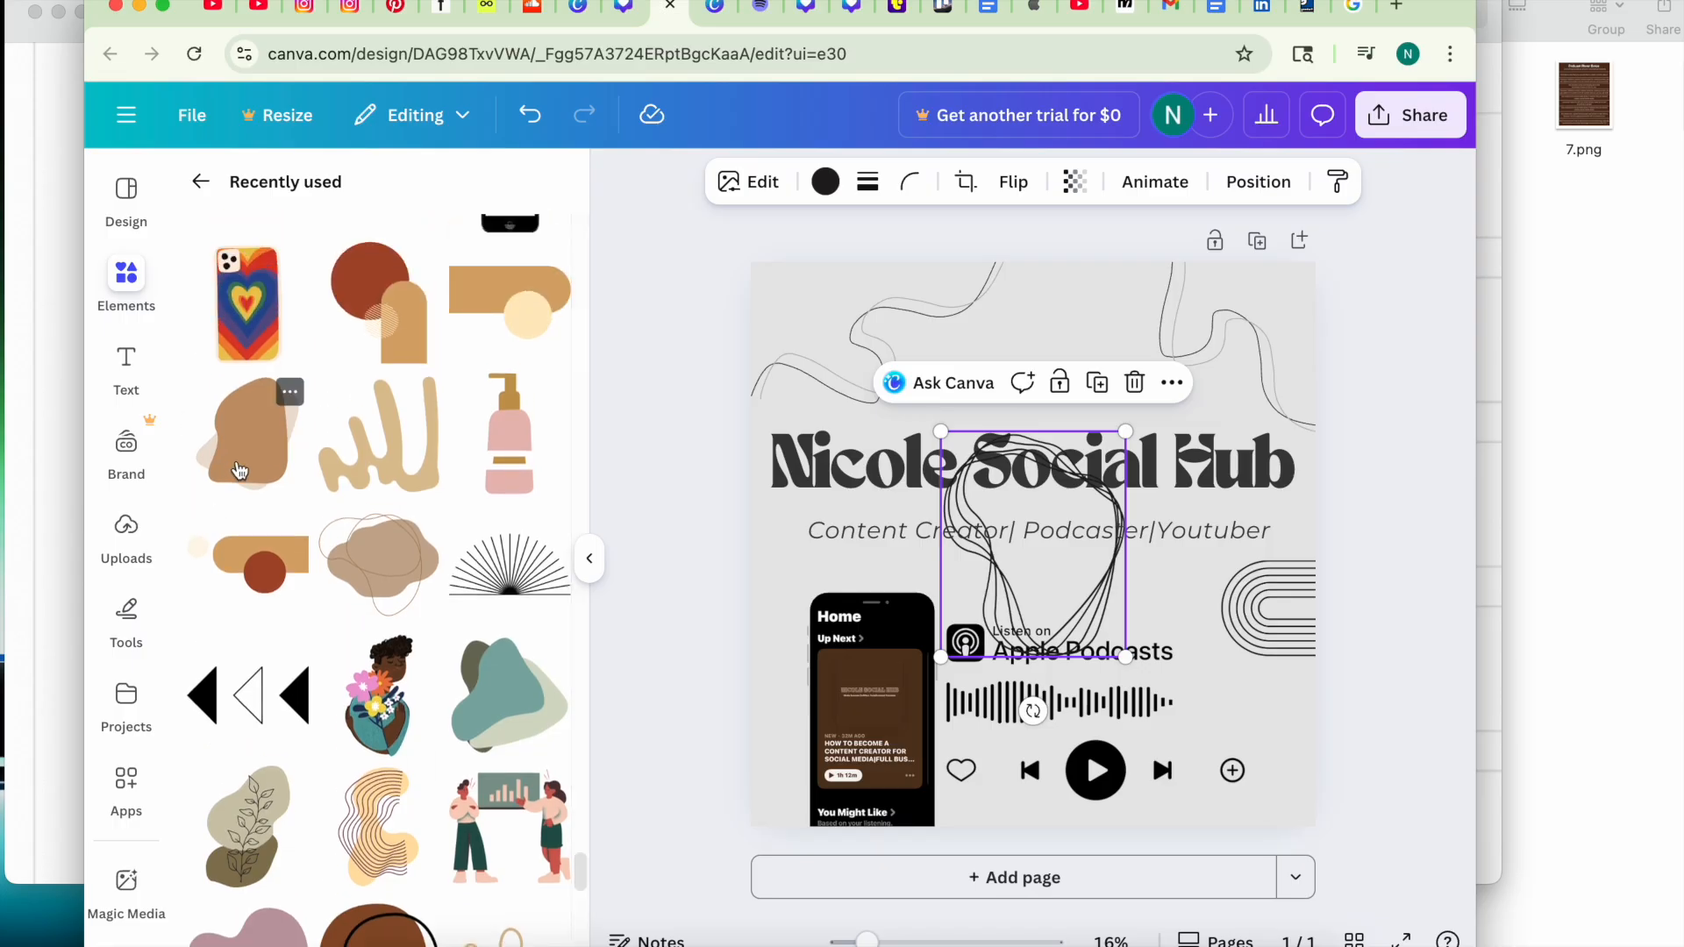
pyautogui.click(246, 434)
pyautogui.moveTo(1070, 599); pyautogui.dragTo(1268, 798)
pyautogui.moveTo(1334, 639); pyautogui.dragTo(1344, 673)
pyautogui.moveTo(1250, 800); pyautogui.dragTo(1115, 362)
# Move the black looping line graphic into the page's lower-right corner and rotate it so it runs off the page edges.
pyautogui.moveTo(1036, 671)
pyautogui.mouseDown()
pyautogui.moveTo(1250, 817)
pyautogui.moveTo(1252, 848)
pyautogui.moveTo(1253, 757)
pyautogui.moveTo(1216, 758)
pyautogui.mouseUp()
pyautogui.moveTo(1222, 865); pyautogui.dragTo(1066, 869)
pyautogui.moveTo(1261, 693); pyautogui.dragTo(1283, 765)
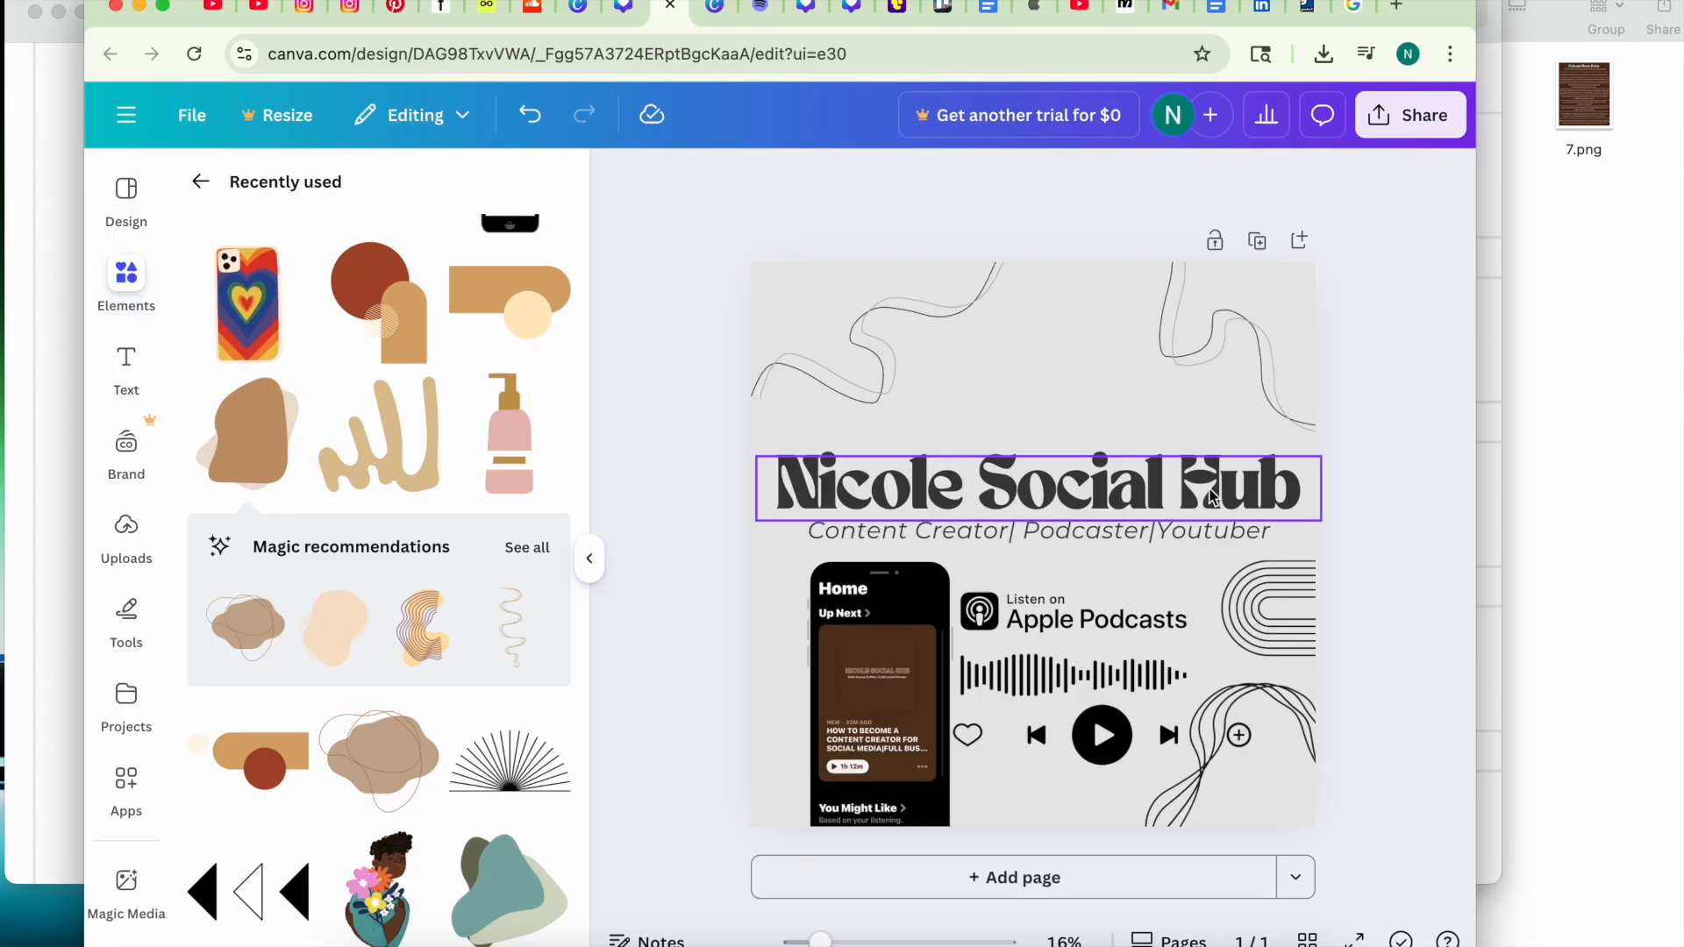
# Hide the element library and show the browser's recent download history.
pyautogui.click(590, 559)
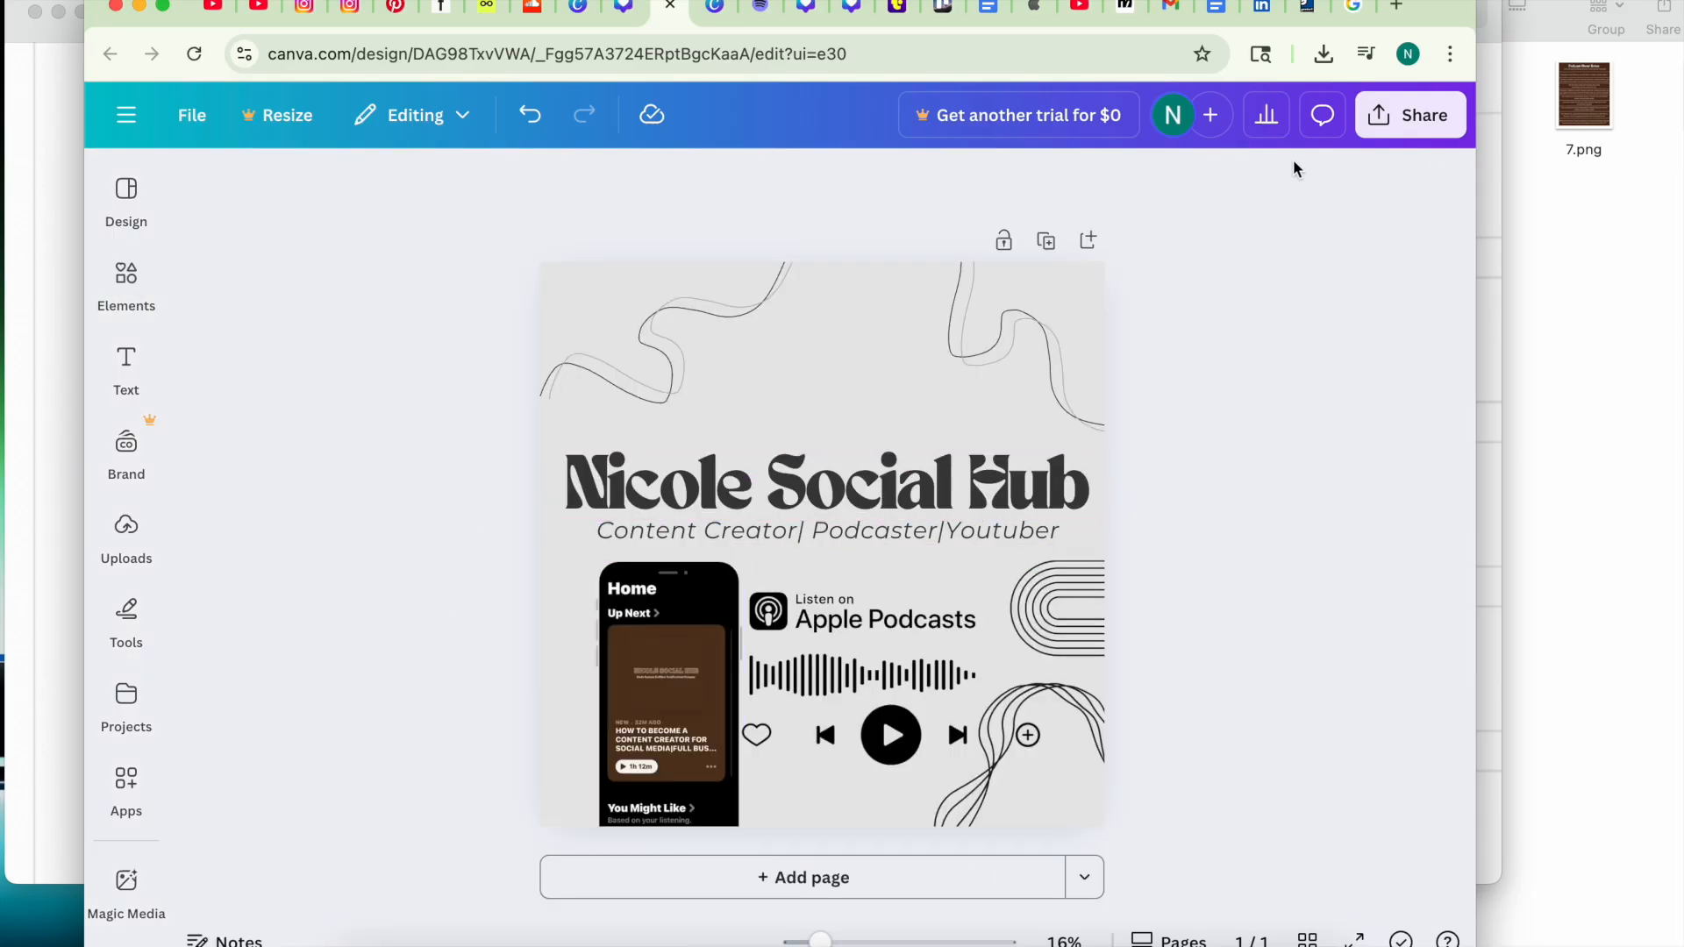
pyautogui.click(1324, 53)
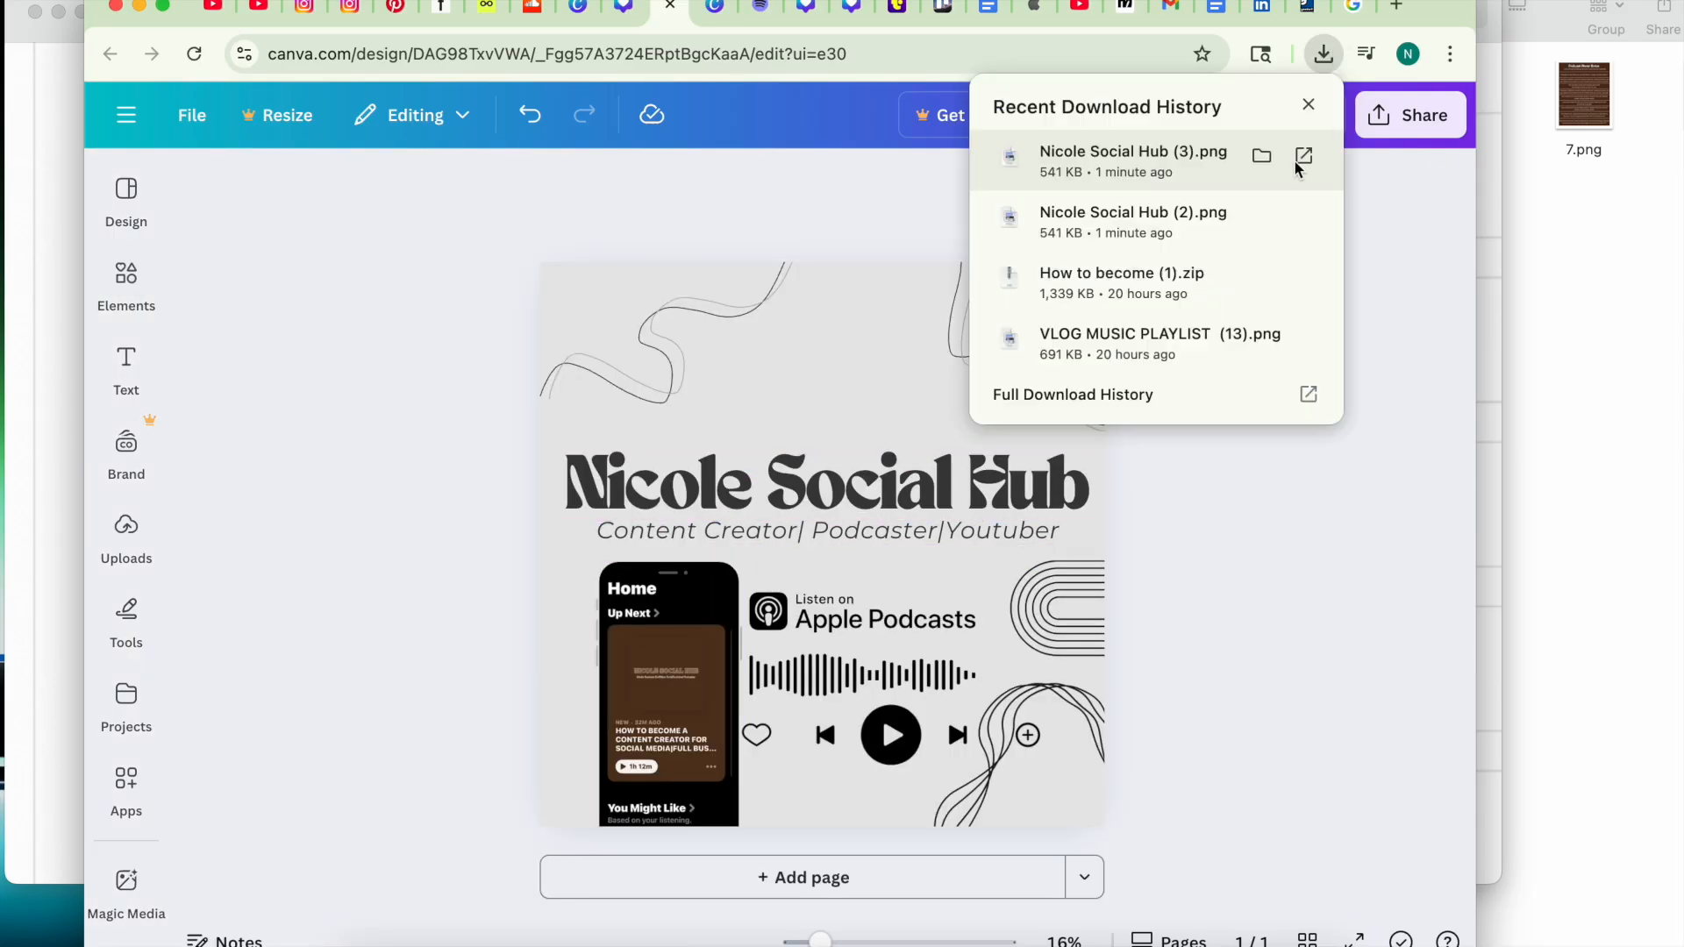
# Open the downloaded image Nicole Social Hub (3).png and rename the file as Podcast Logo.
pyautogui.click(1214, 155)
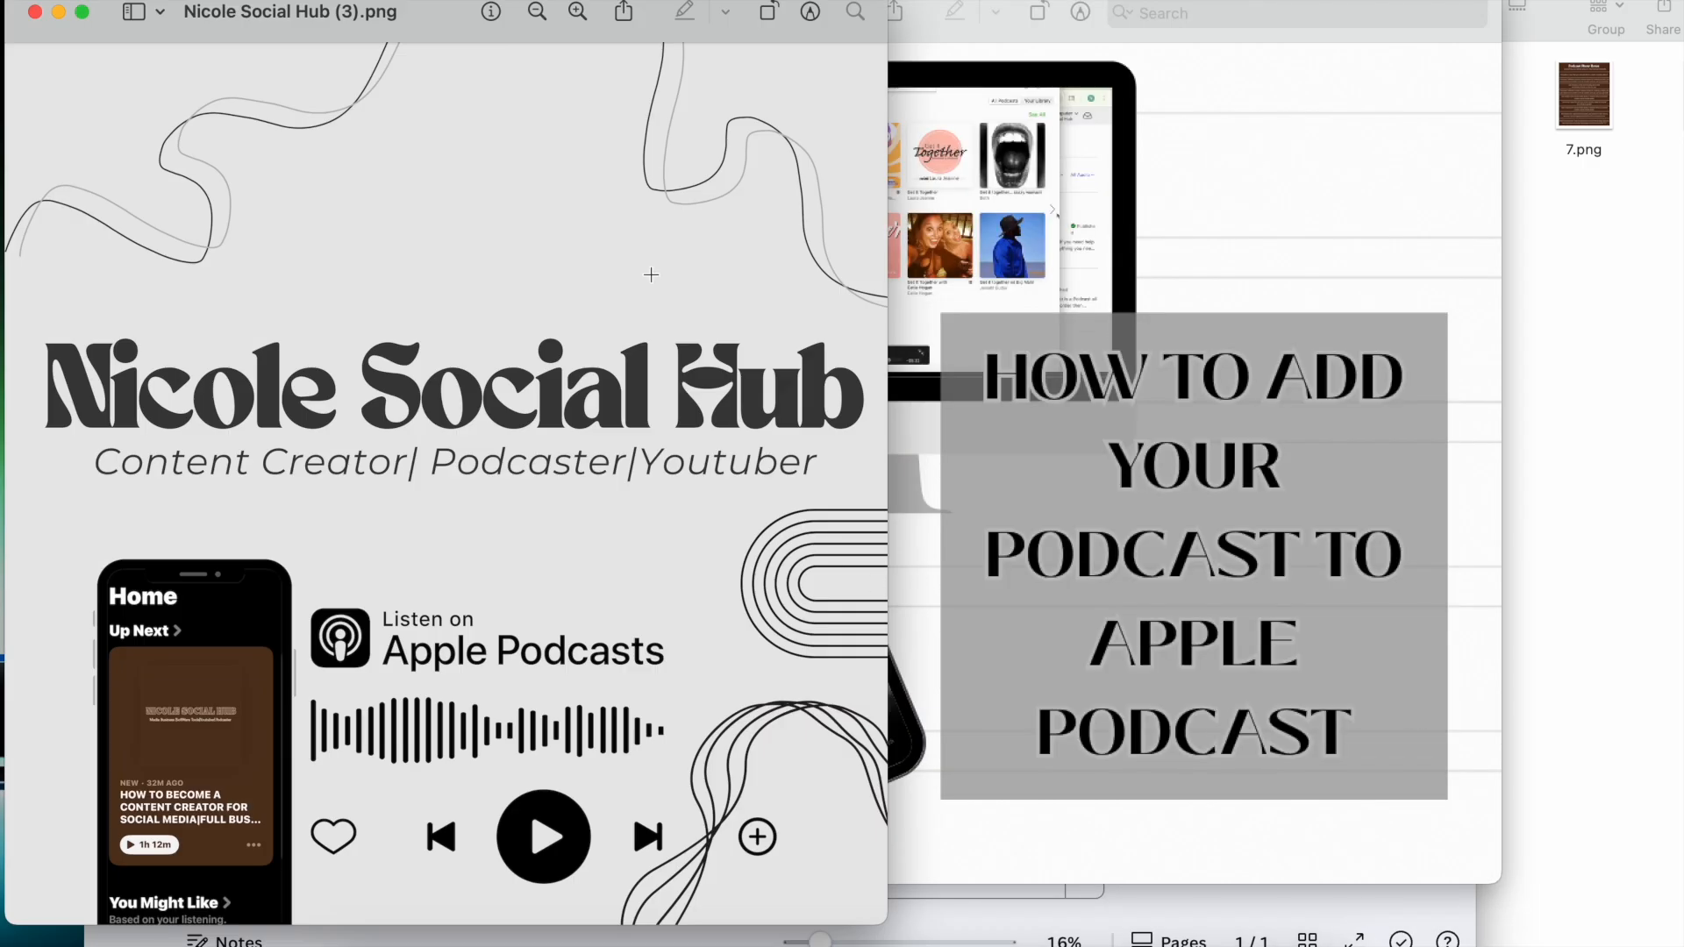
pyautogui.click(393, 11)
pyautogui.press('BackSpace')
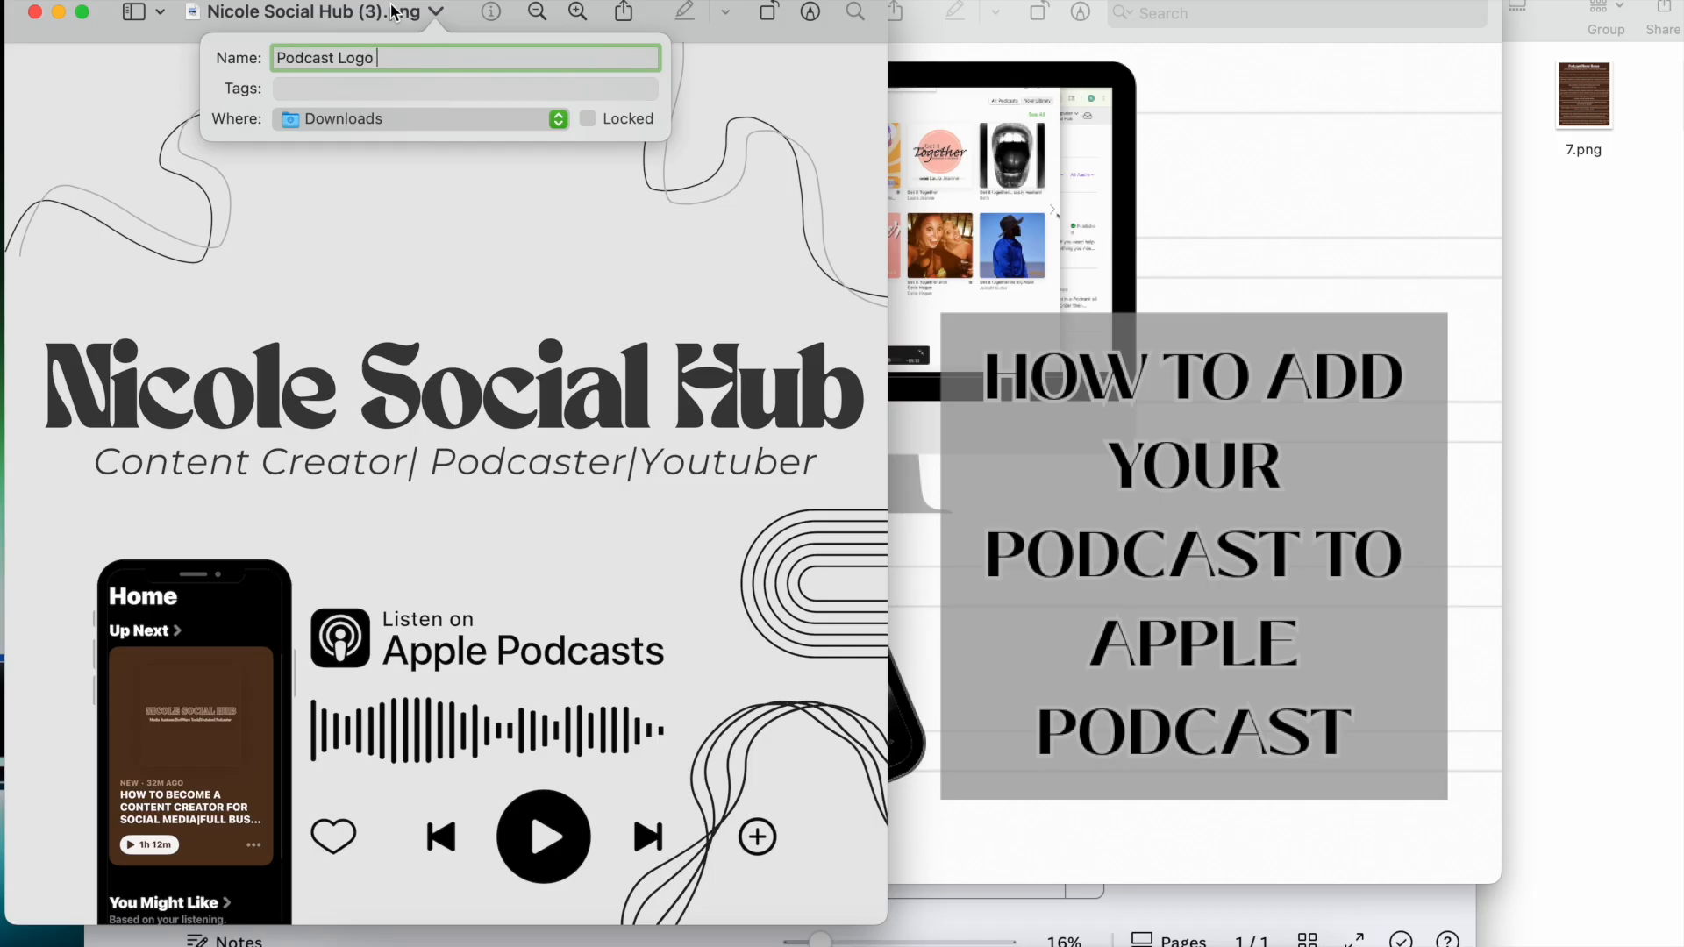
pyautogui.press('Return')
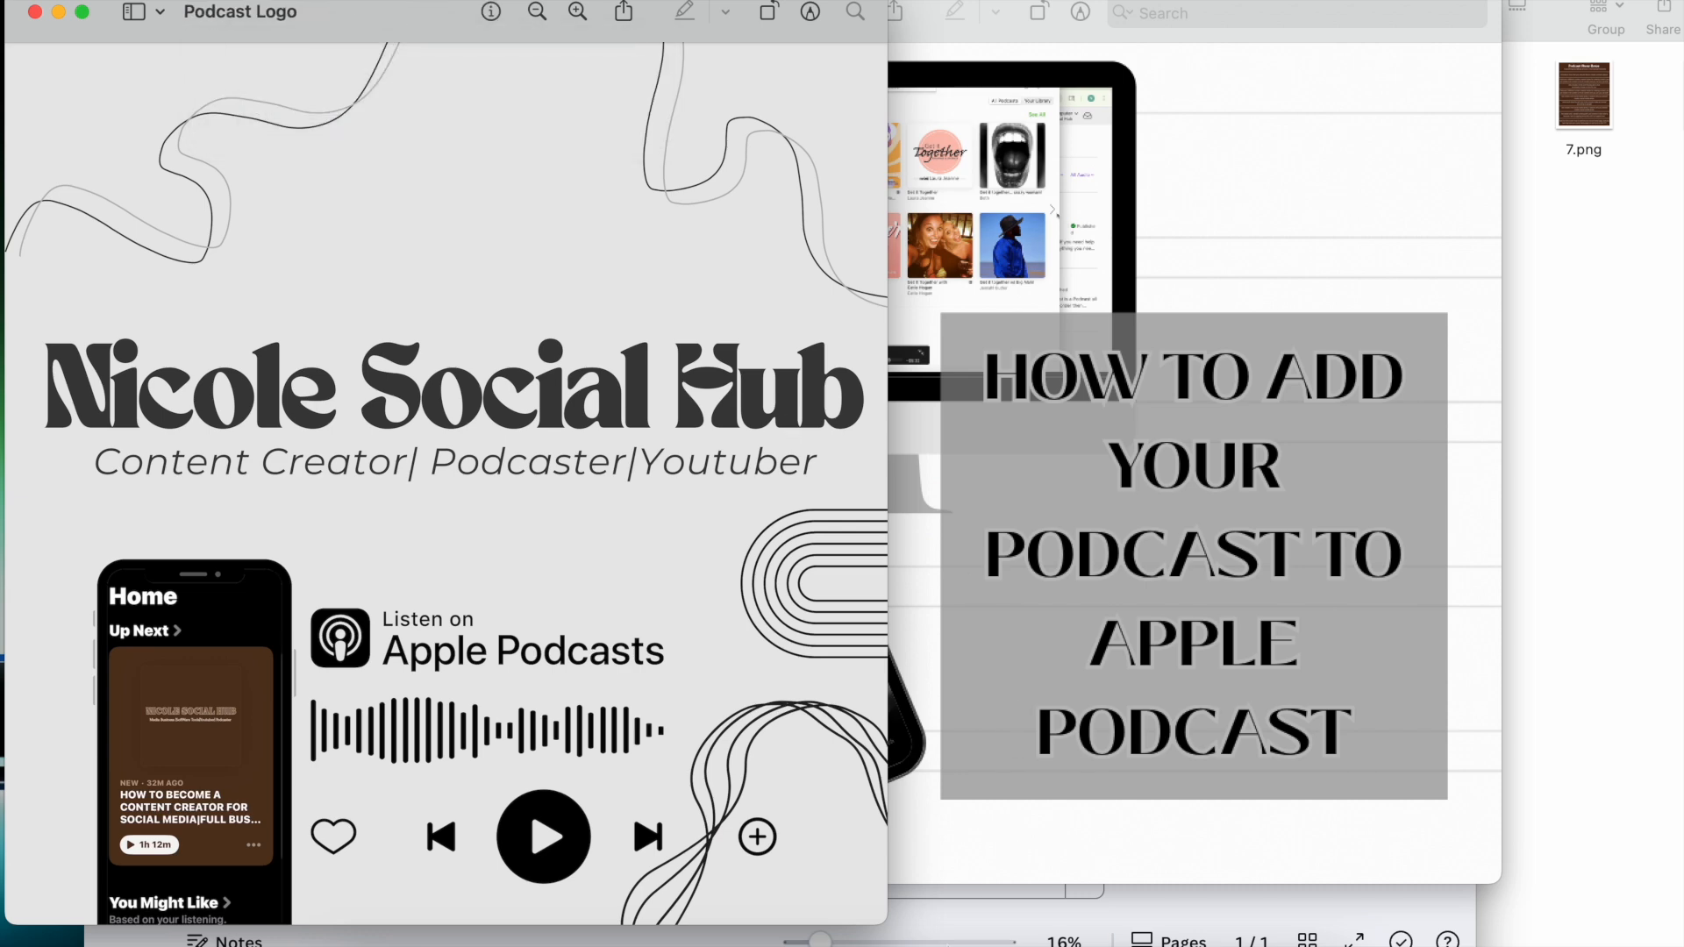
# Return to the browser, switch to YouTube Studio and open the public Nicole Social Hub channel page.
pyautogui.click(940, 930)
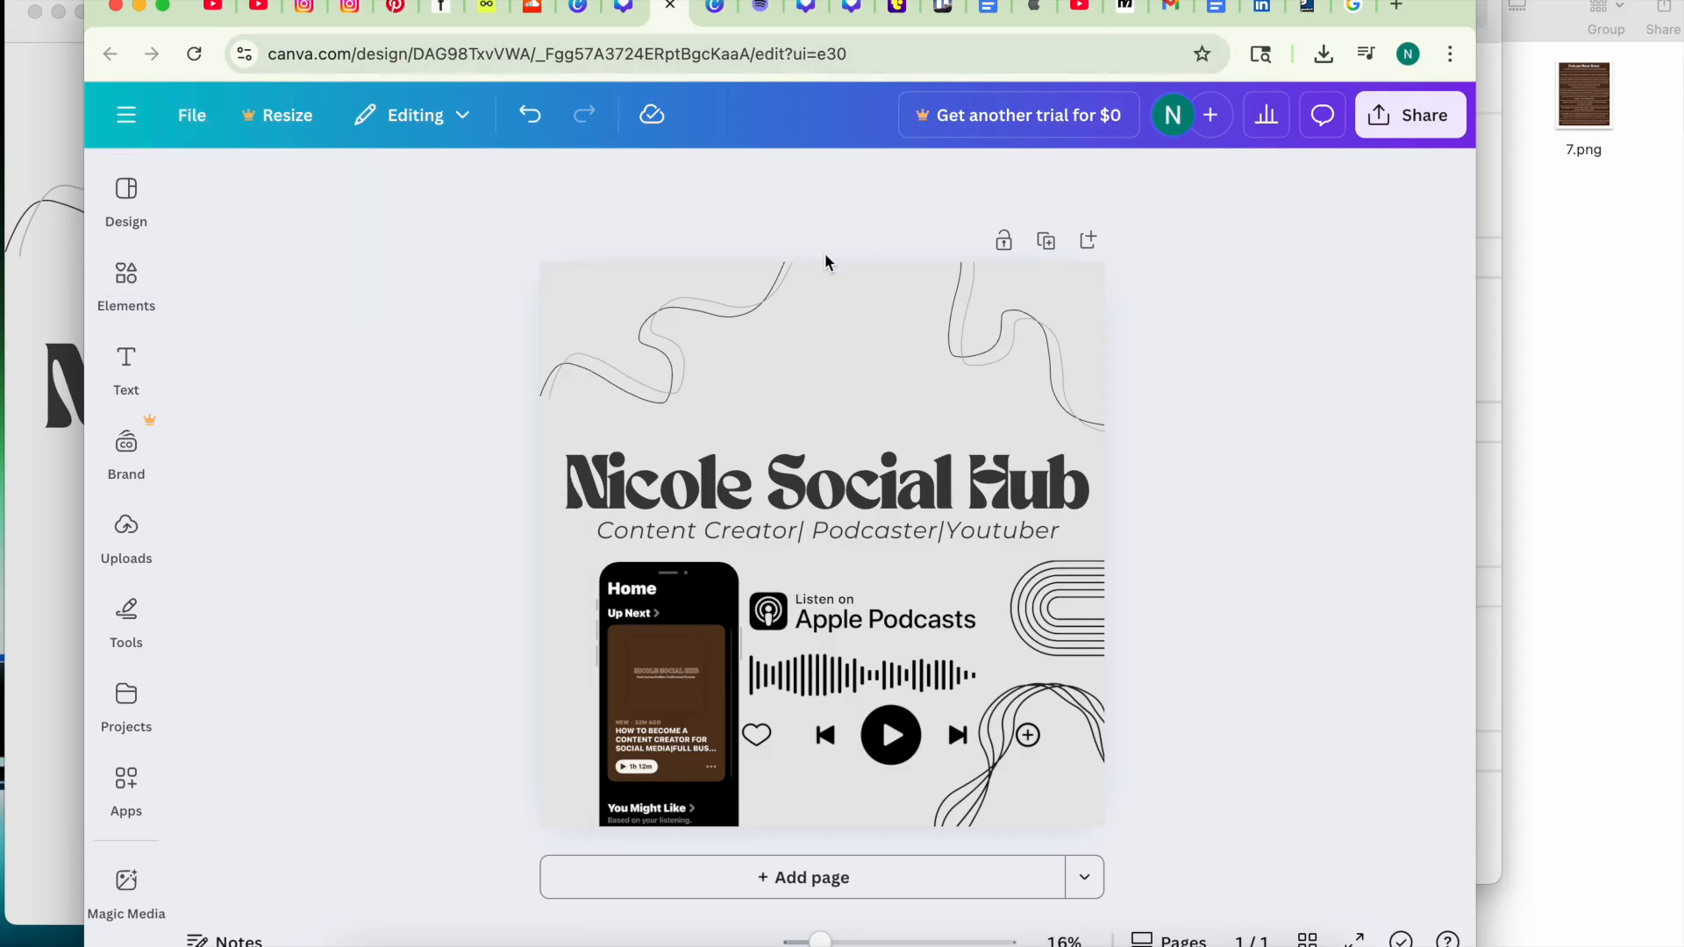
pyautogui.click(124, 111)
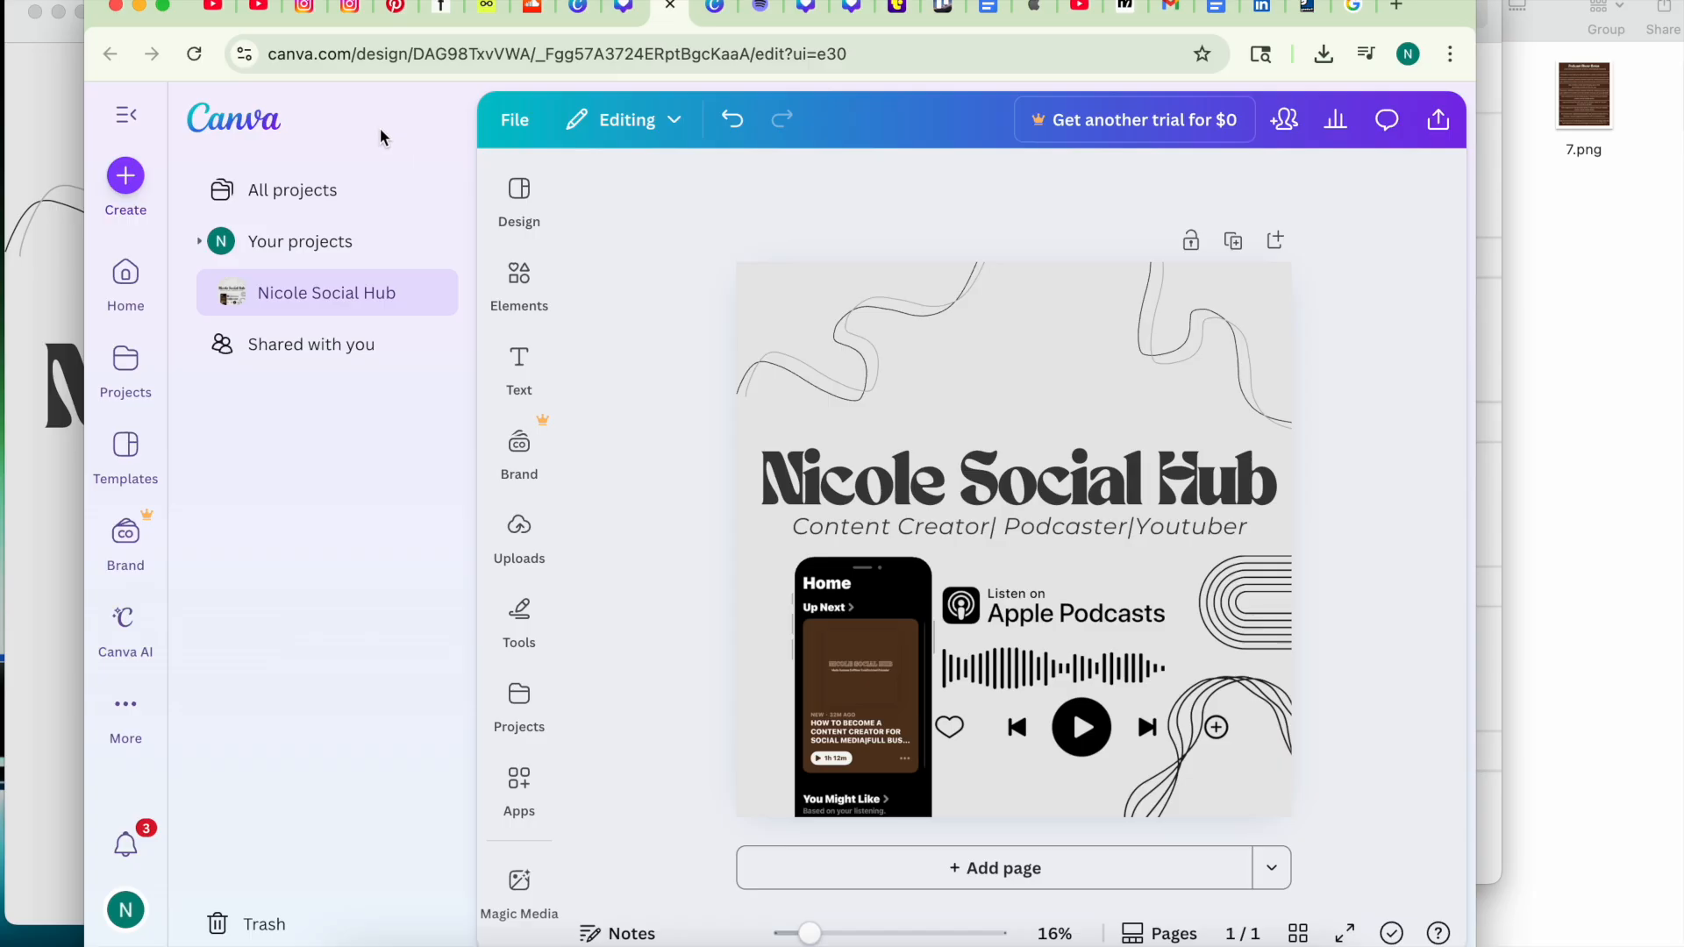
pyautogui.click(257, 9)
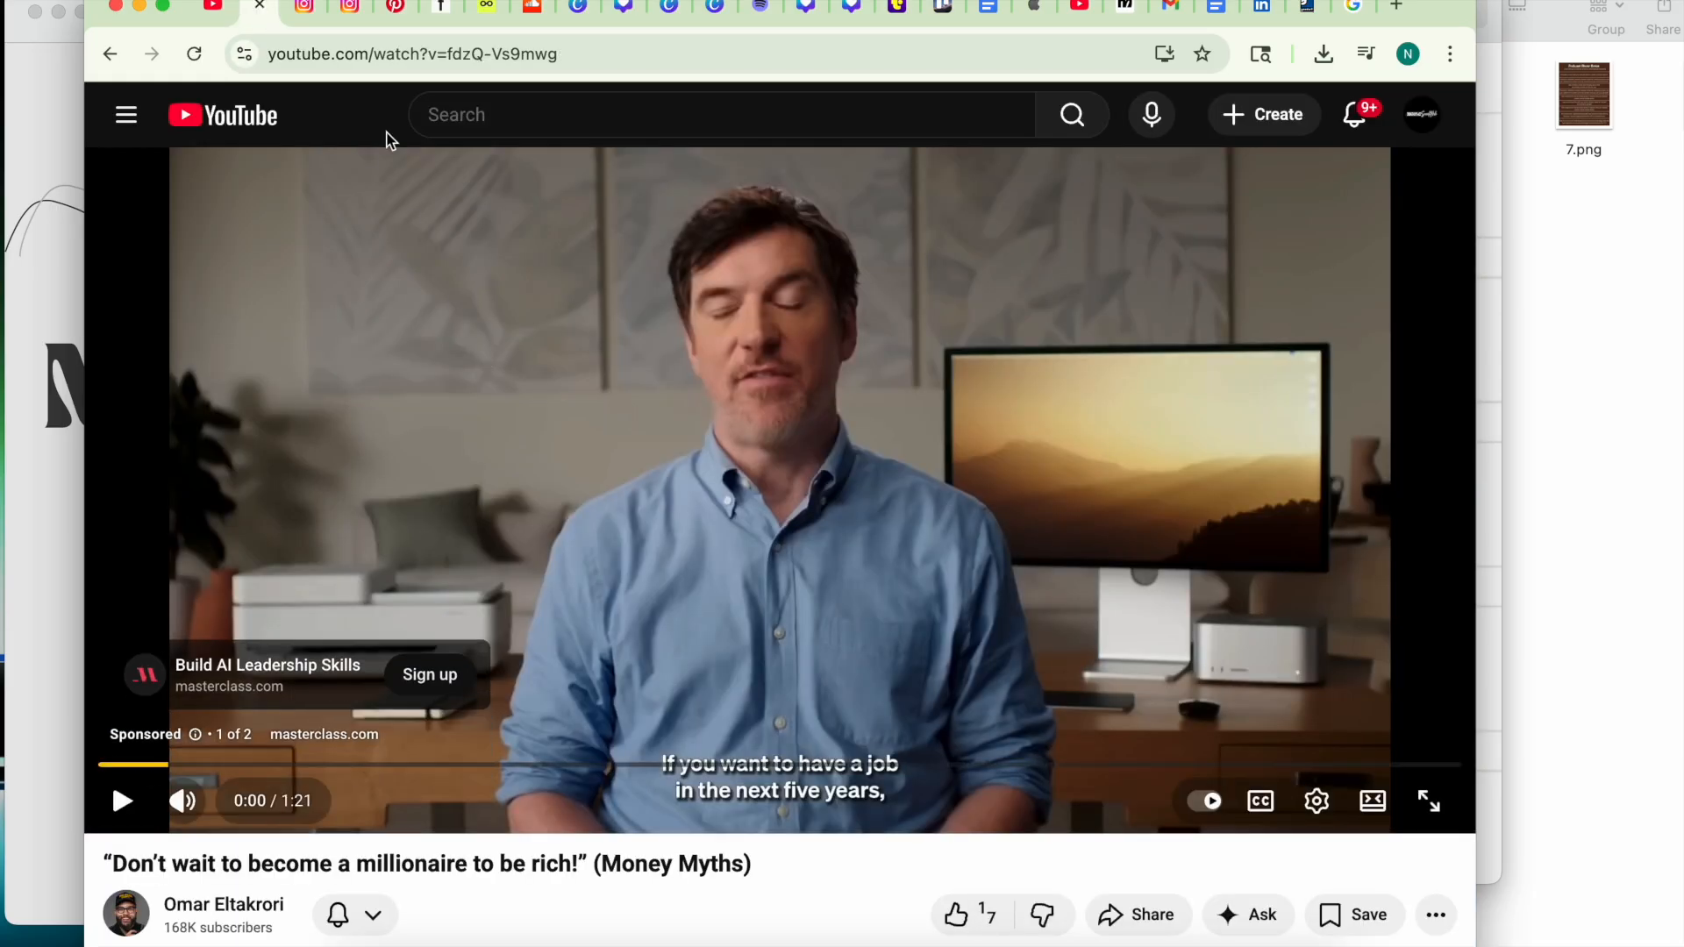
pyautogui.click(215, 9)
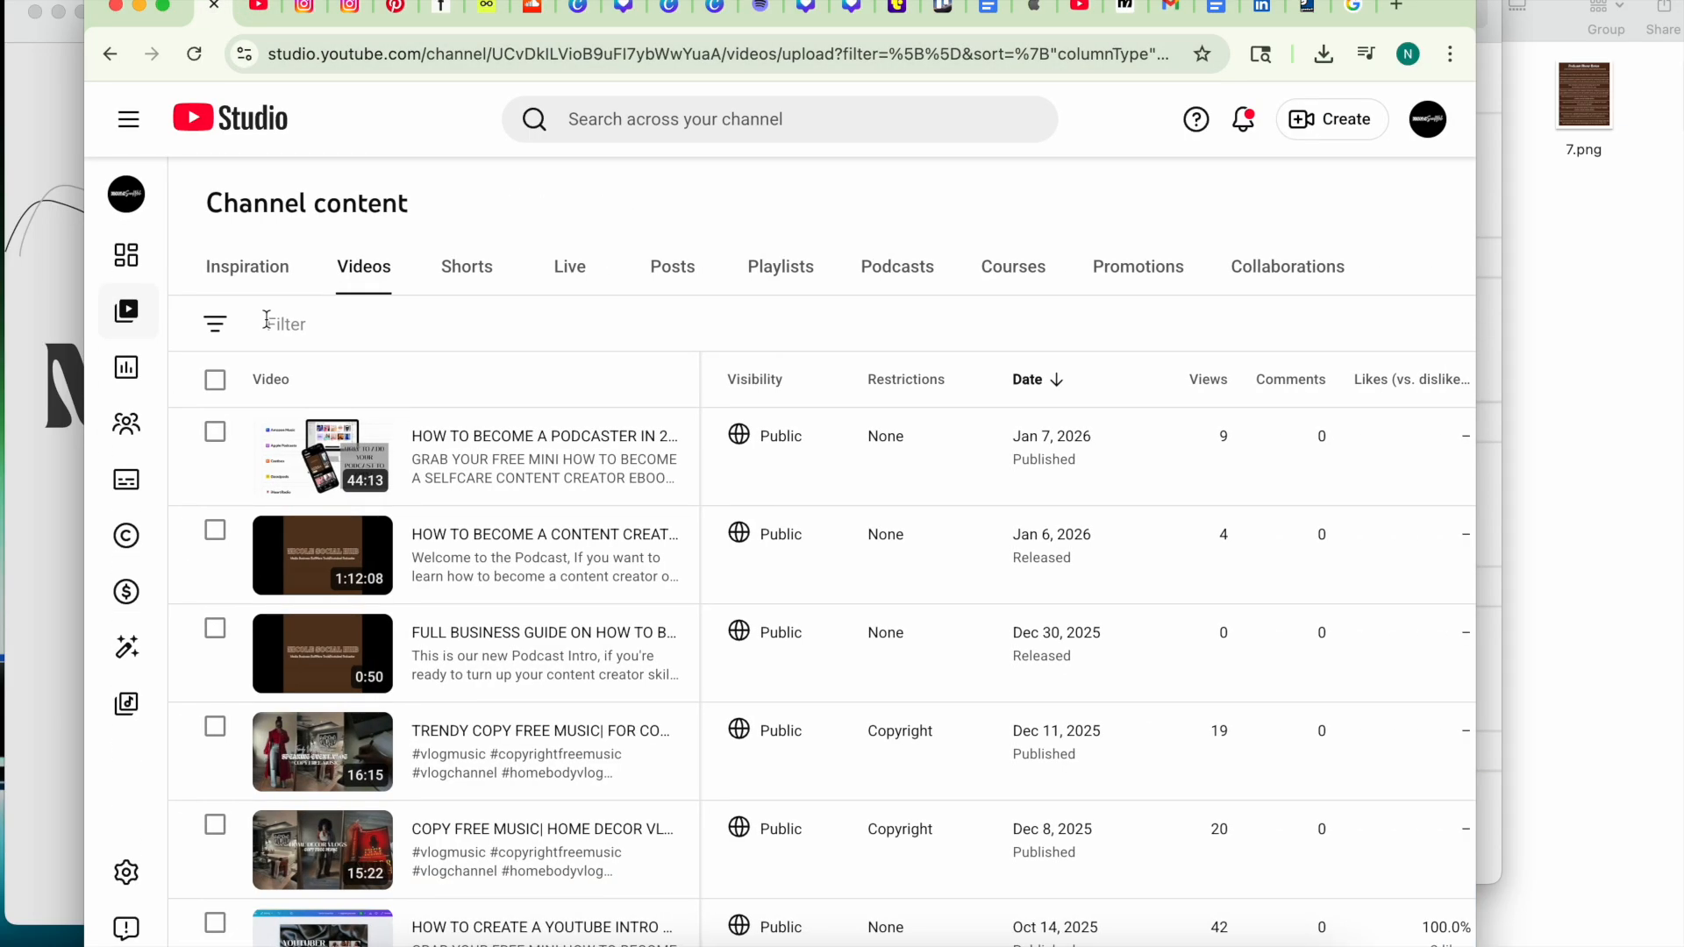
pyautogui.click(1427, 150)
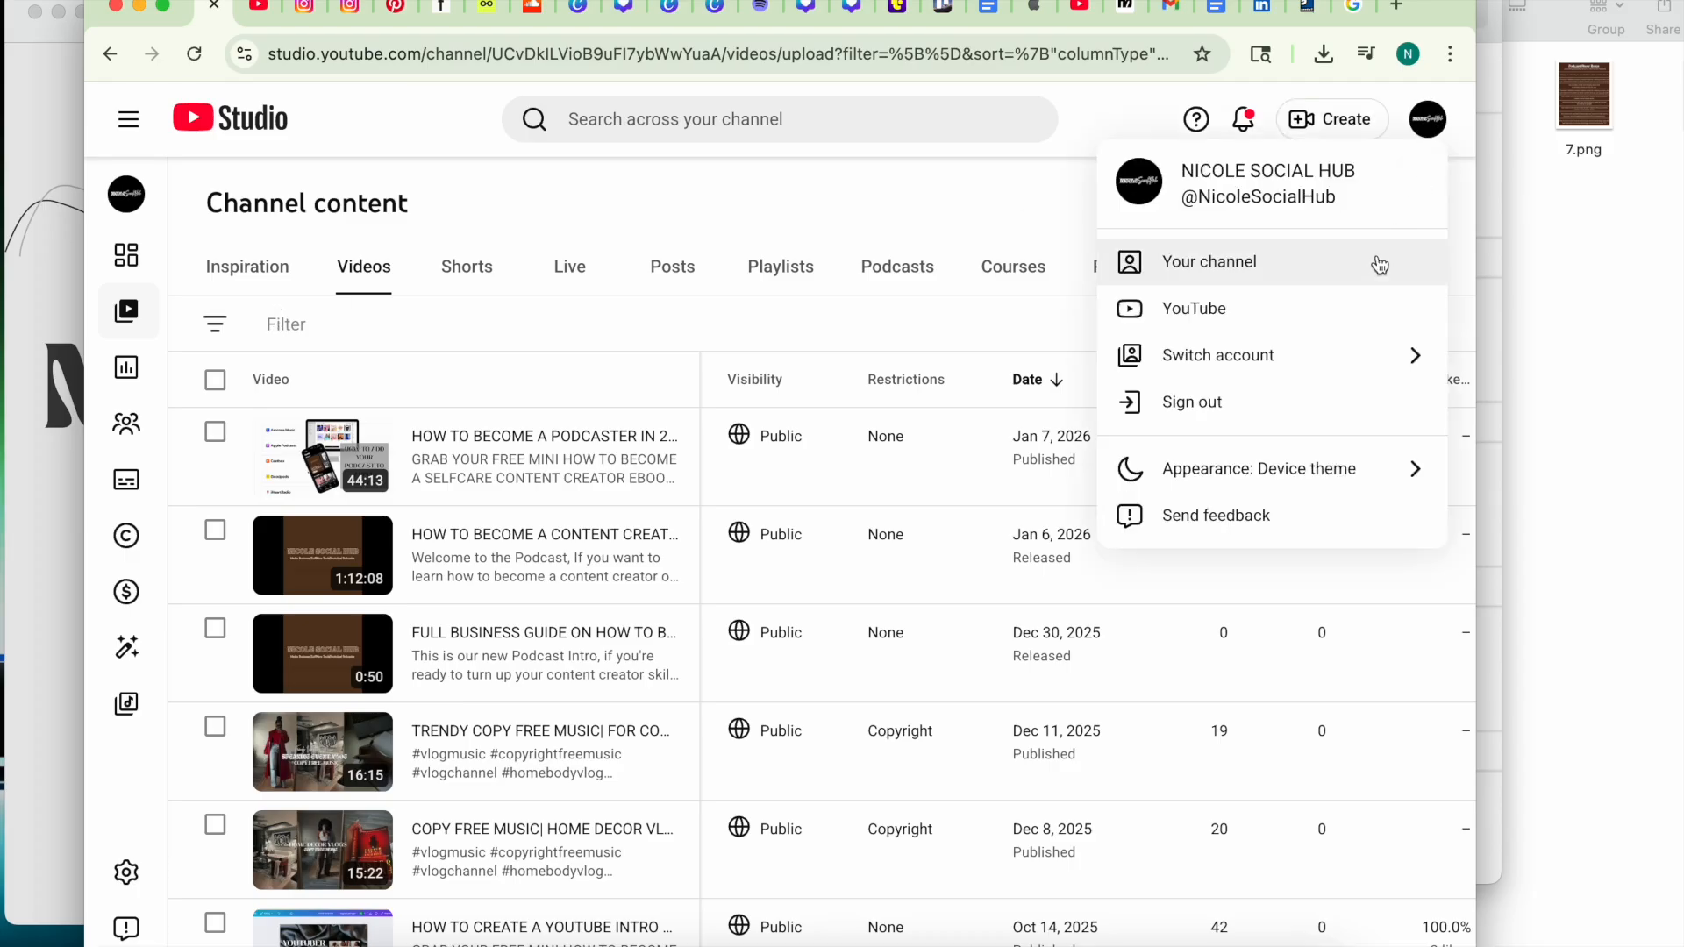
pyautogui.click(1053, 202)
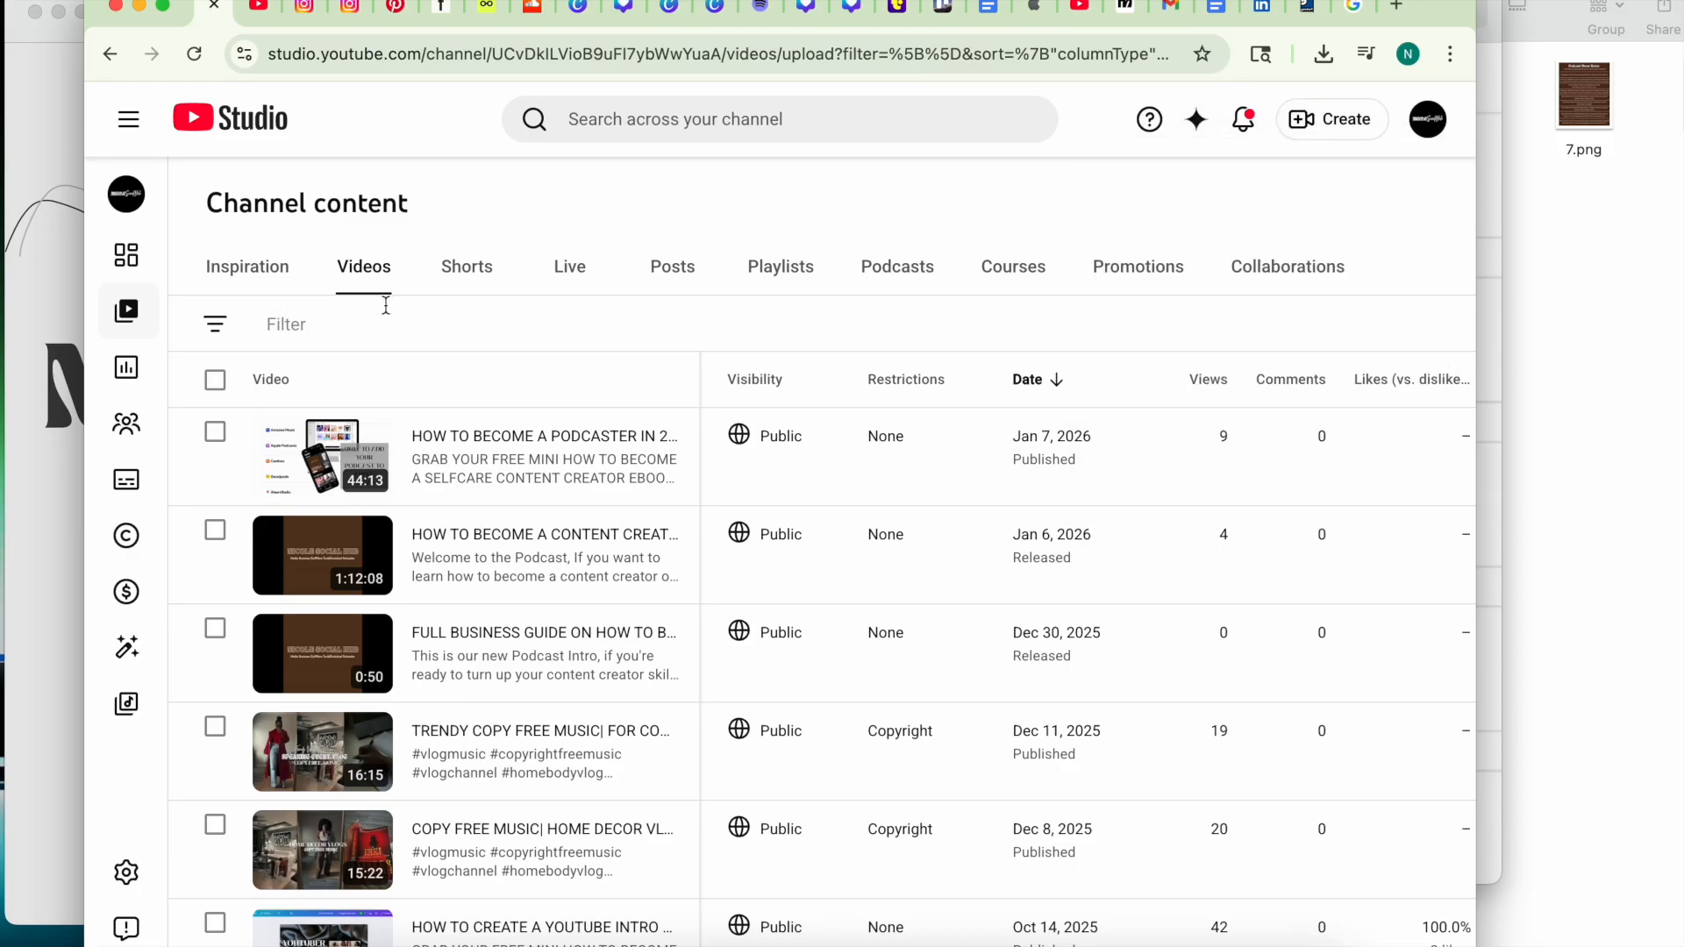
pyautogui.click(126, 390)
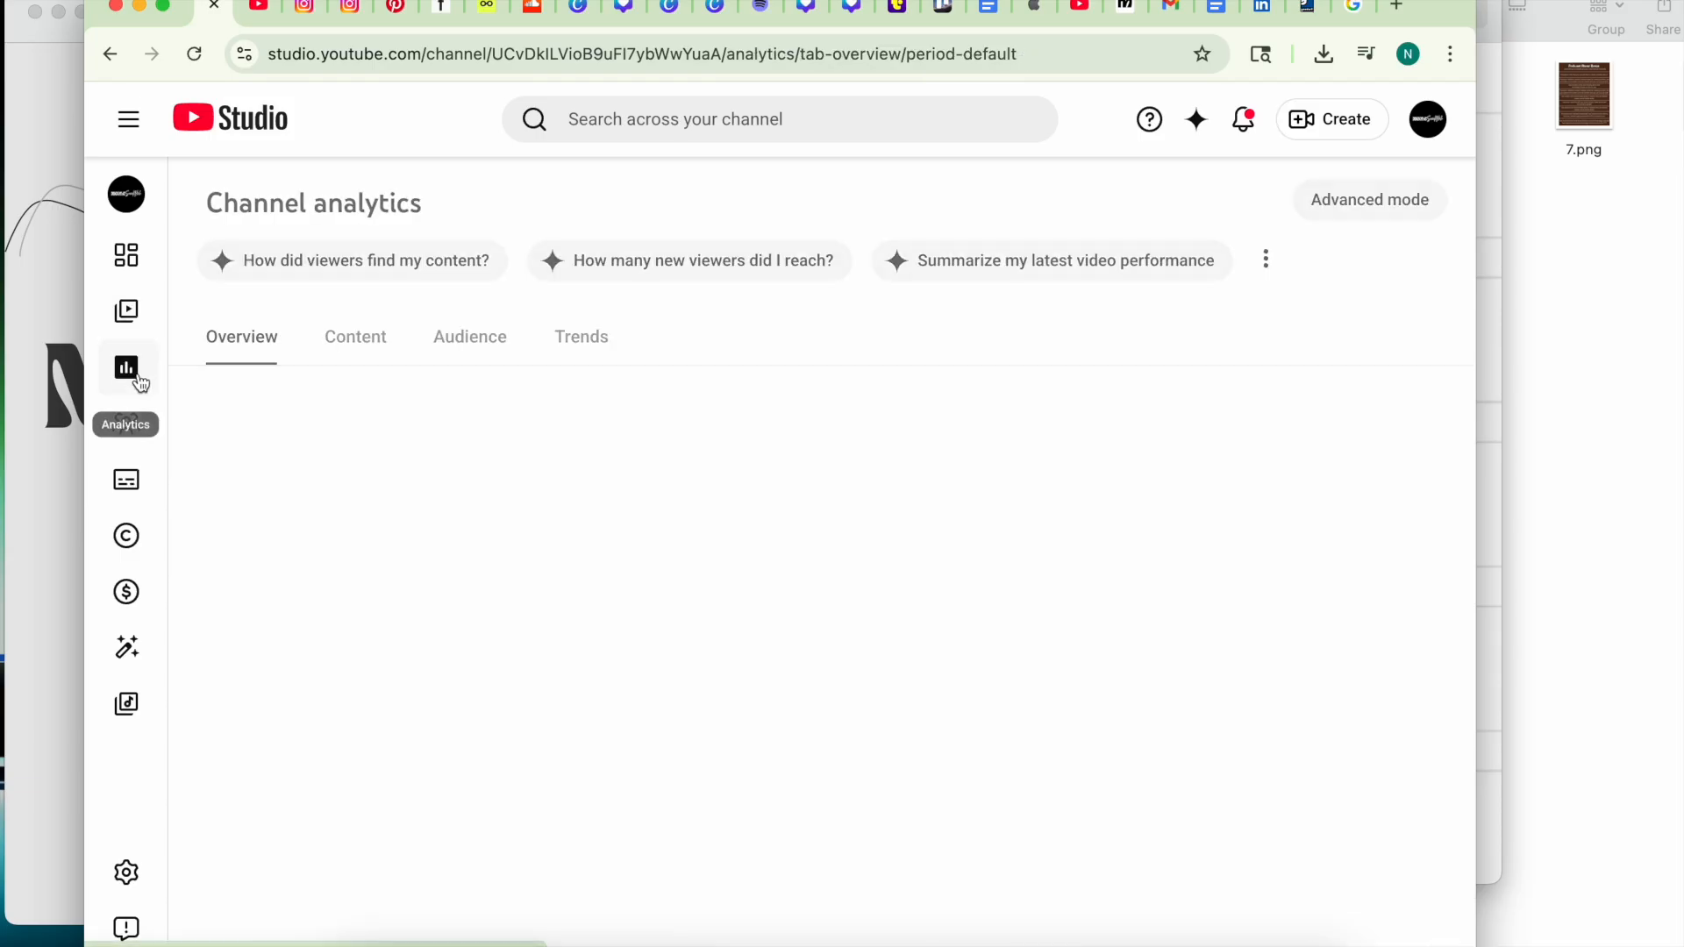
pyautogui.click(136, 254)
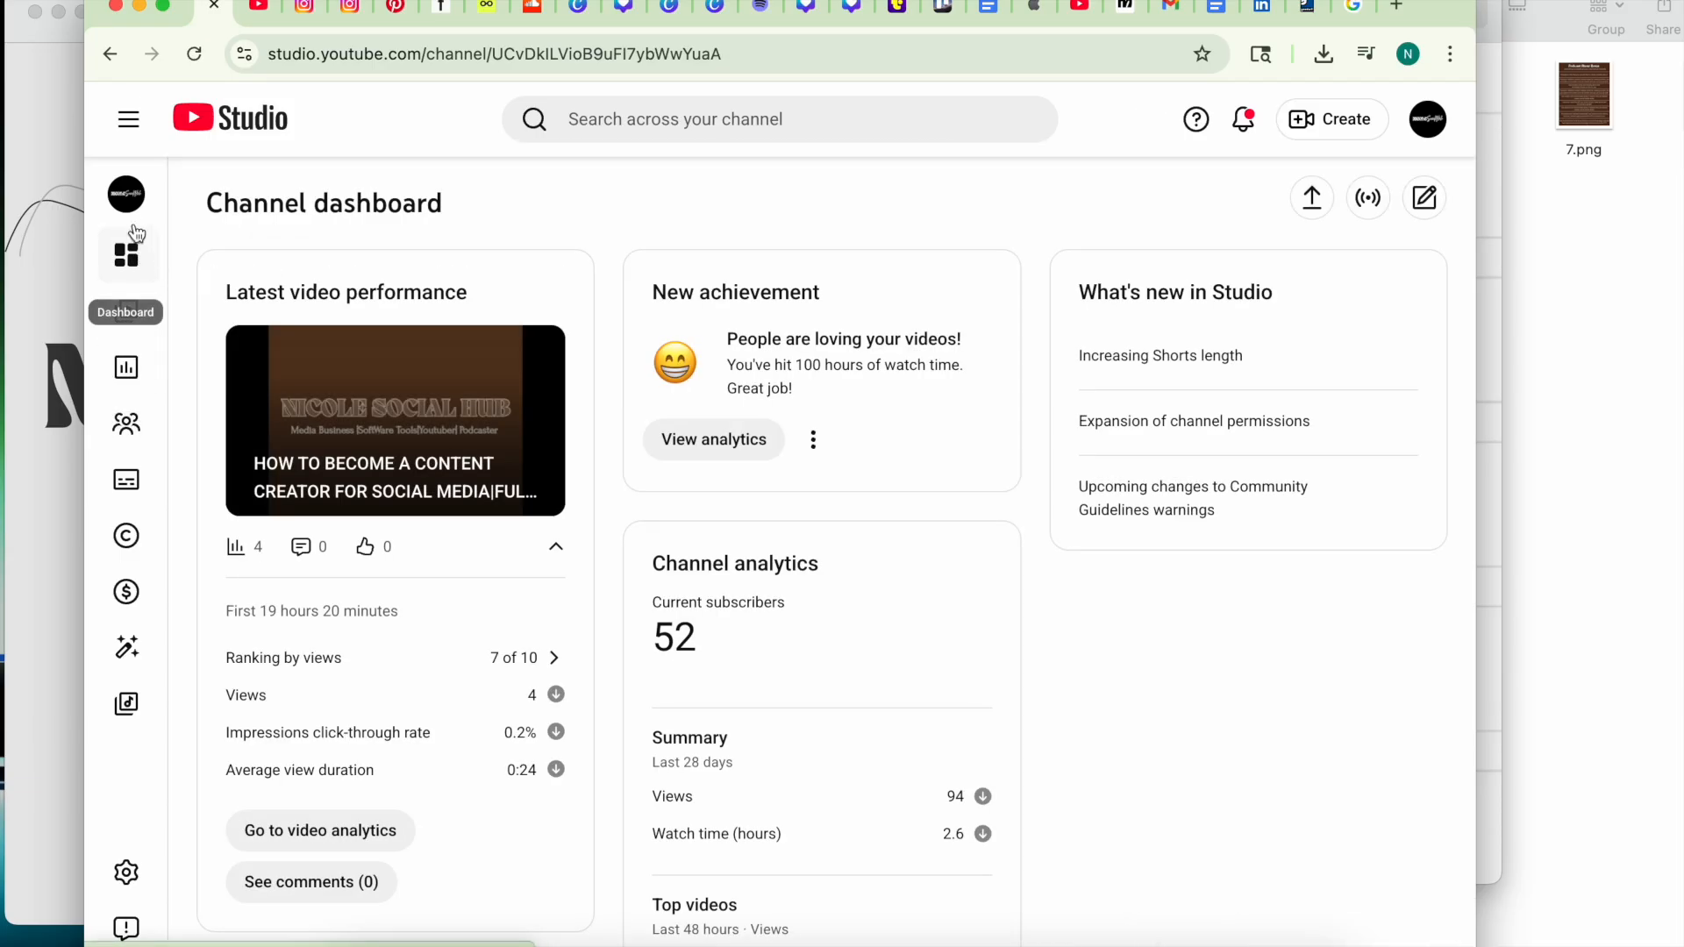
pyautogui.click(121, 195)
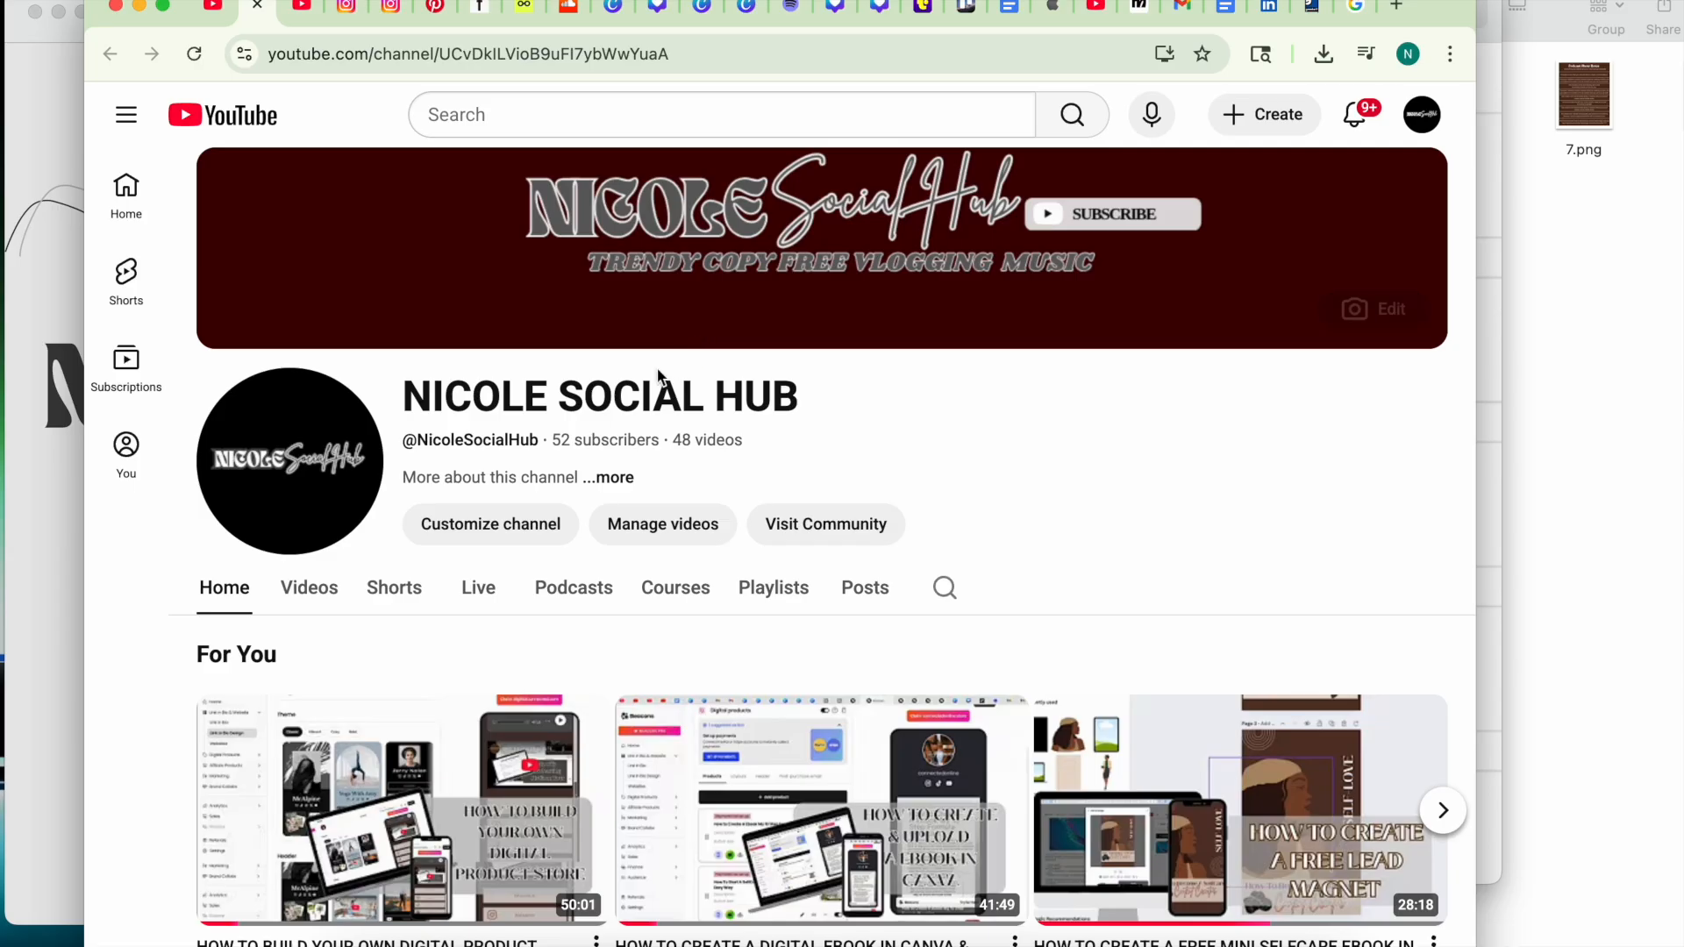
# Compare the Podcast Logo image with the branding on the YouTube channel page, switching between both windows.
pyautogui.click(52, 569)
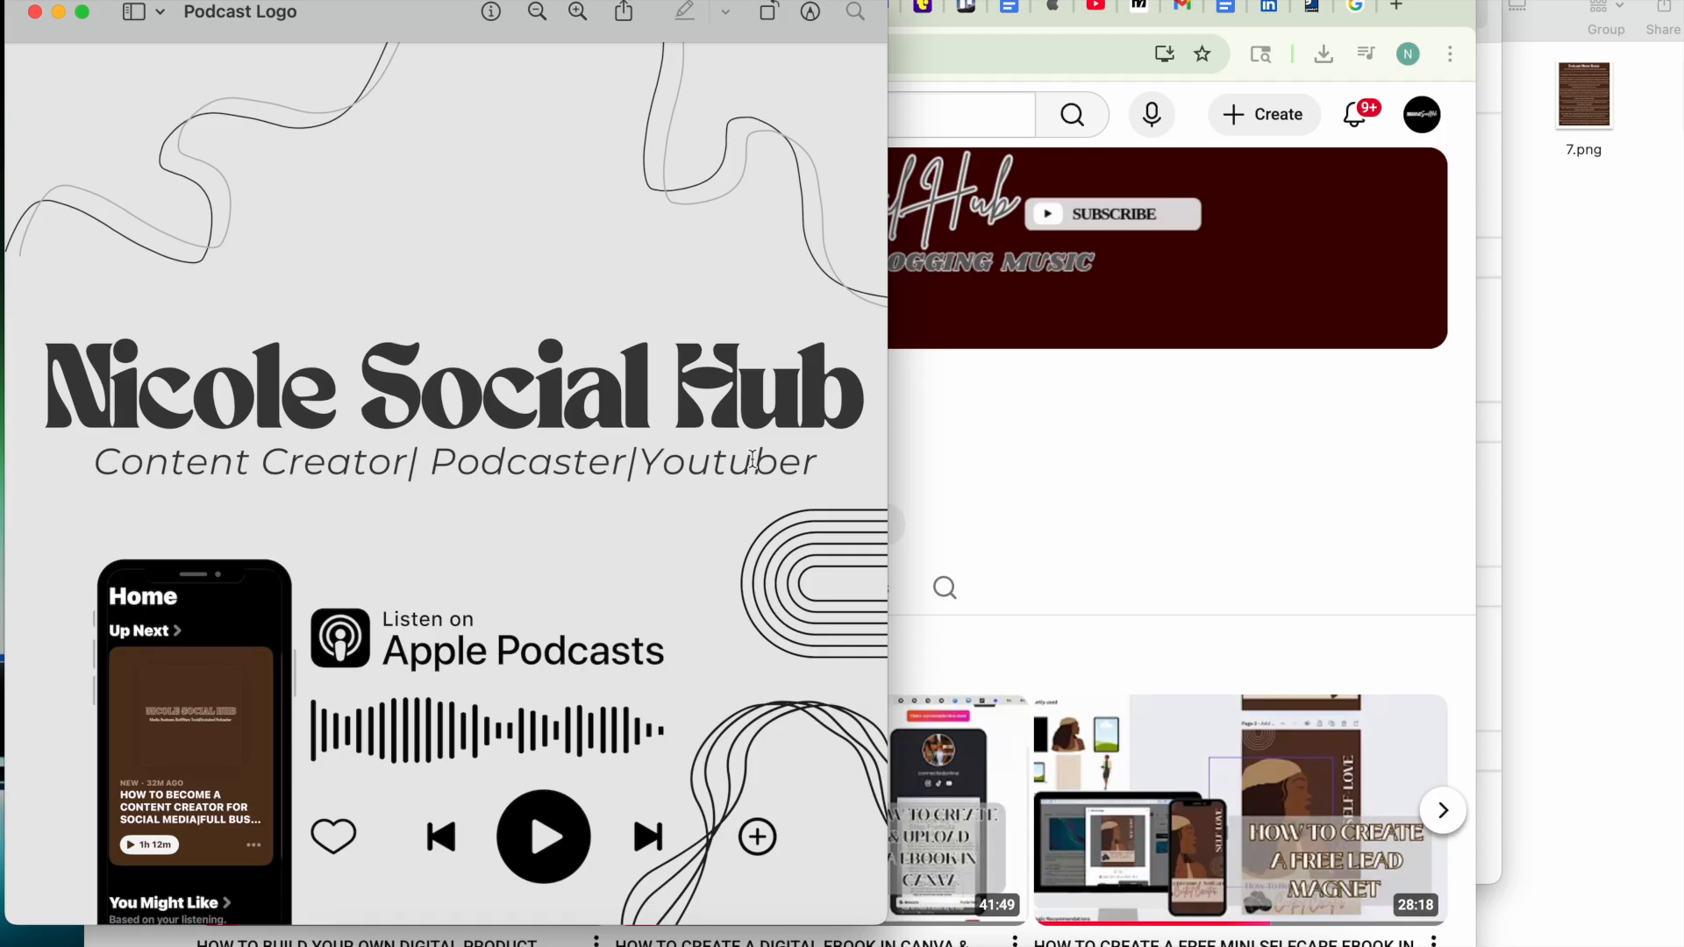
pyautogui.click(1141, 461)
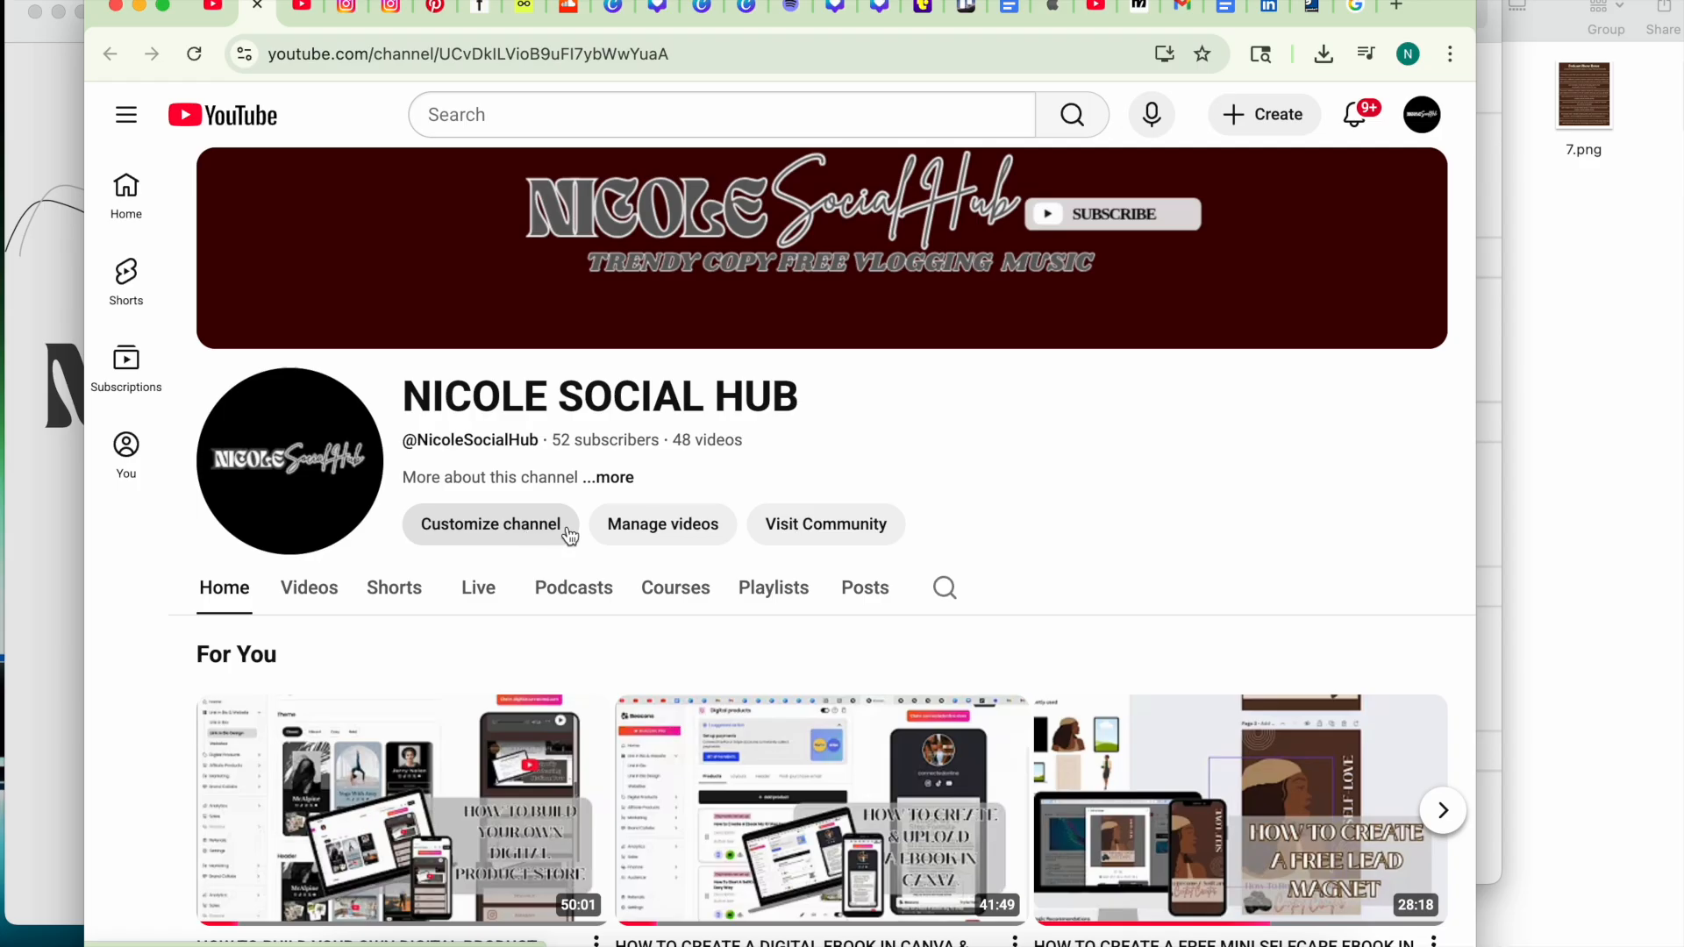
pyautogui.click(33, 574)
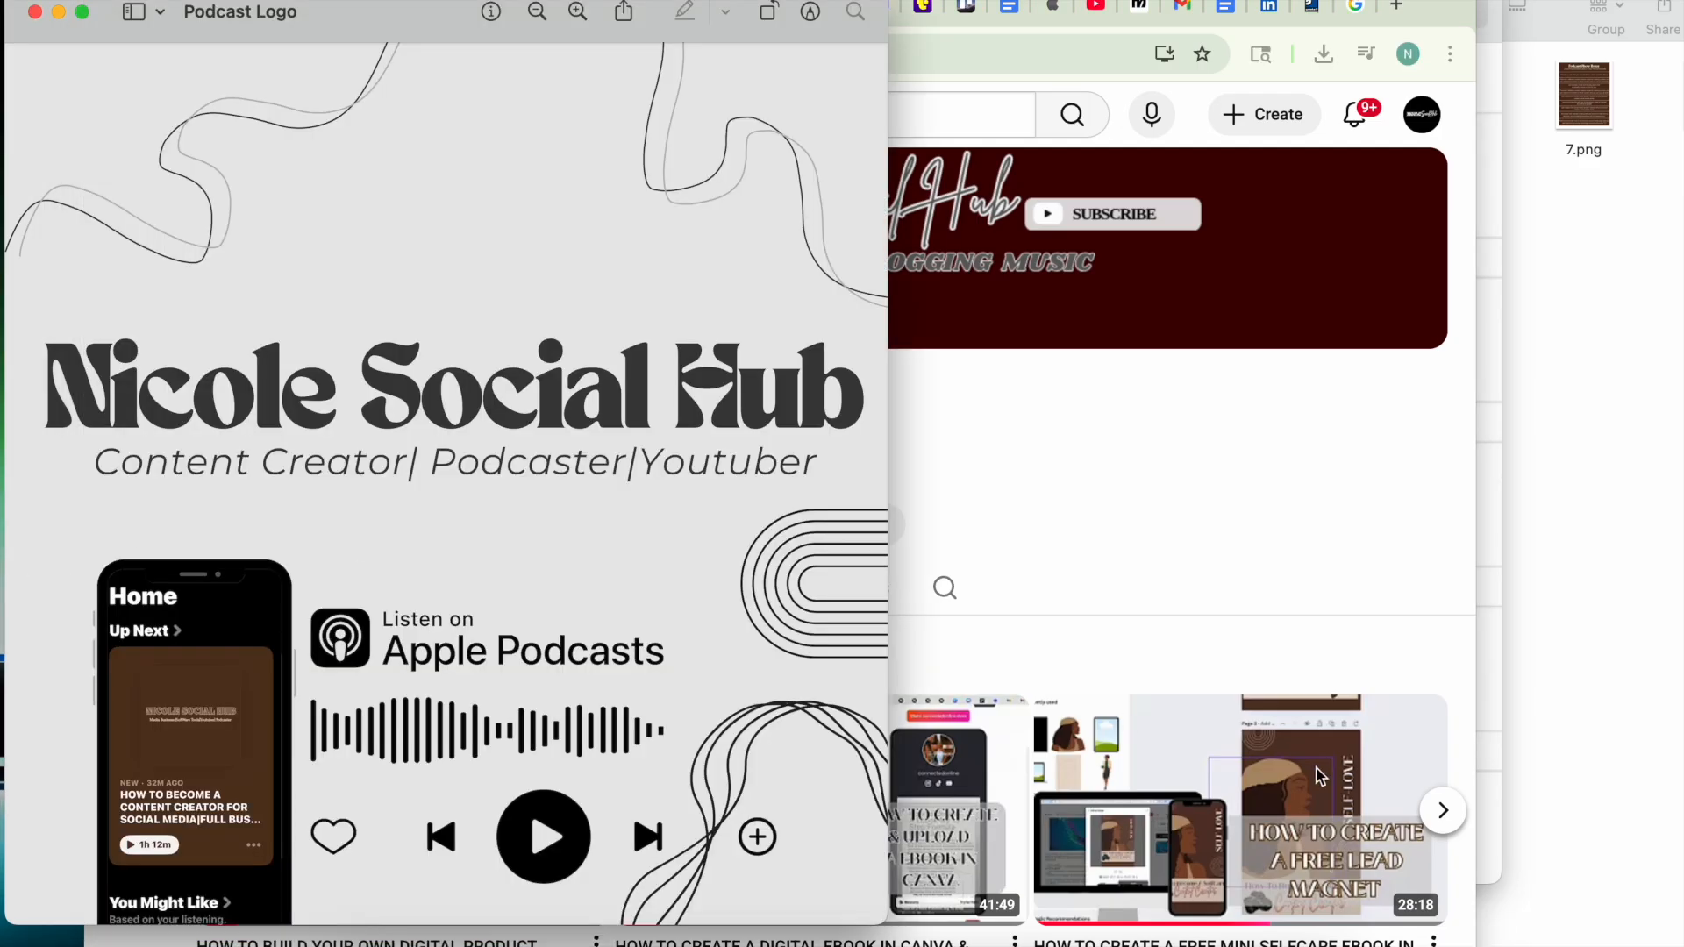
pyautogui.click(1264, 550)
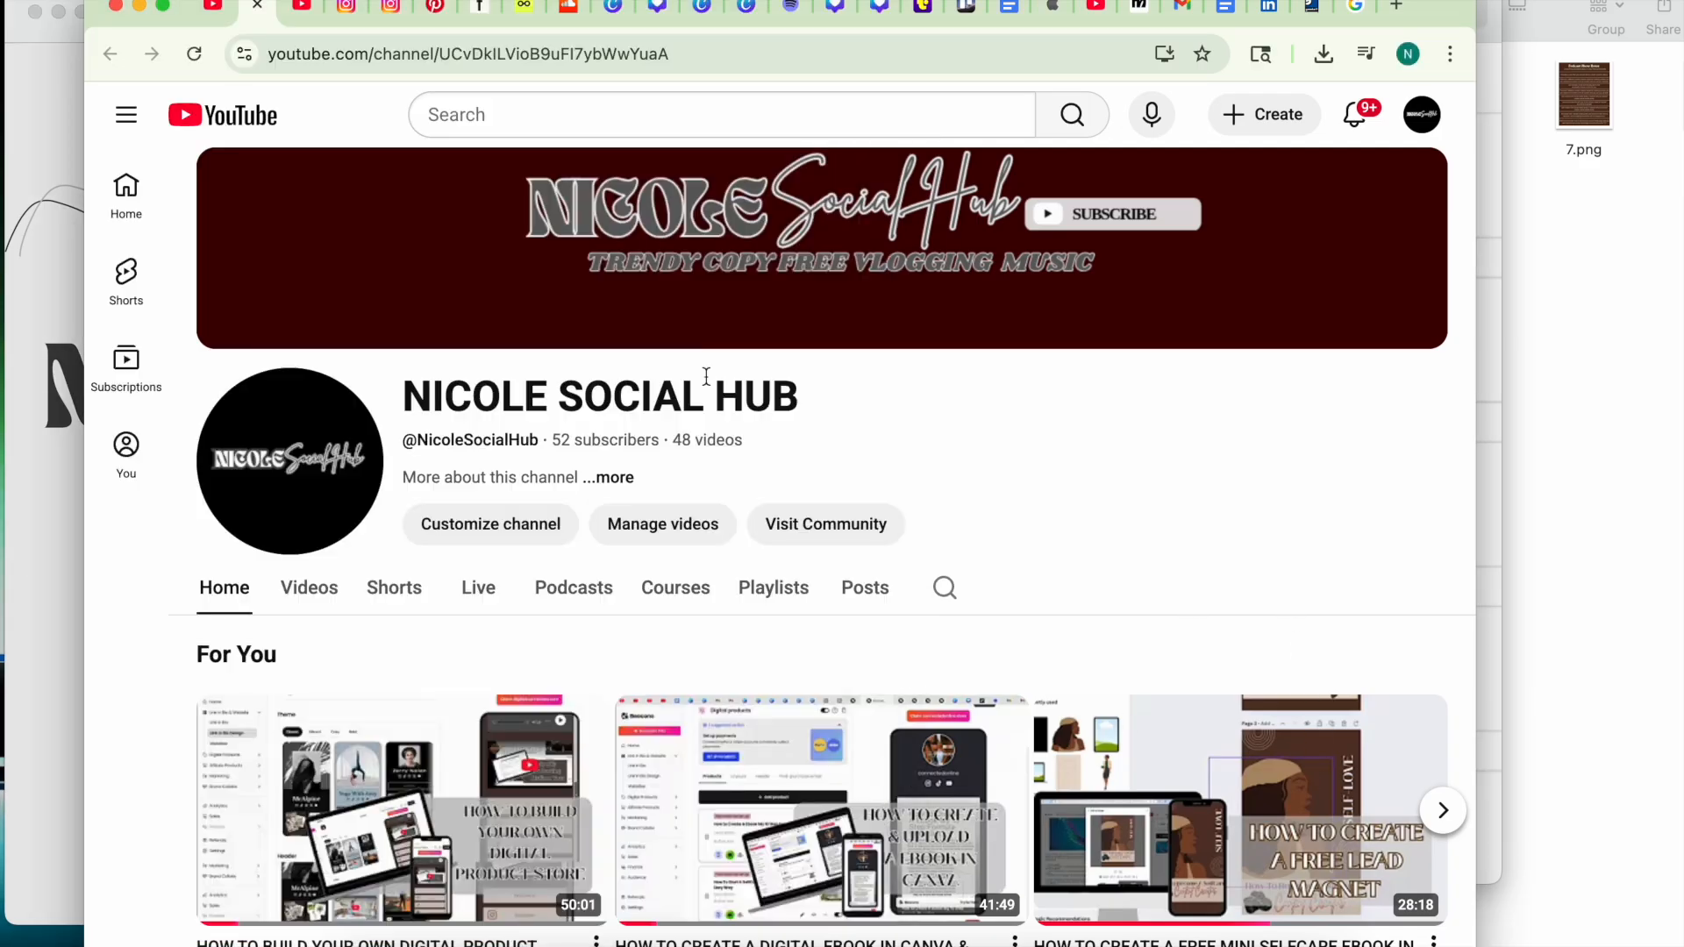
# Switch to the Canva home page, find the Youtube Banner Template among the recent designs and open it.
pyautogui.click(655, 15)
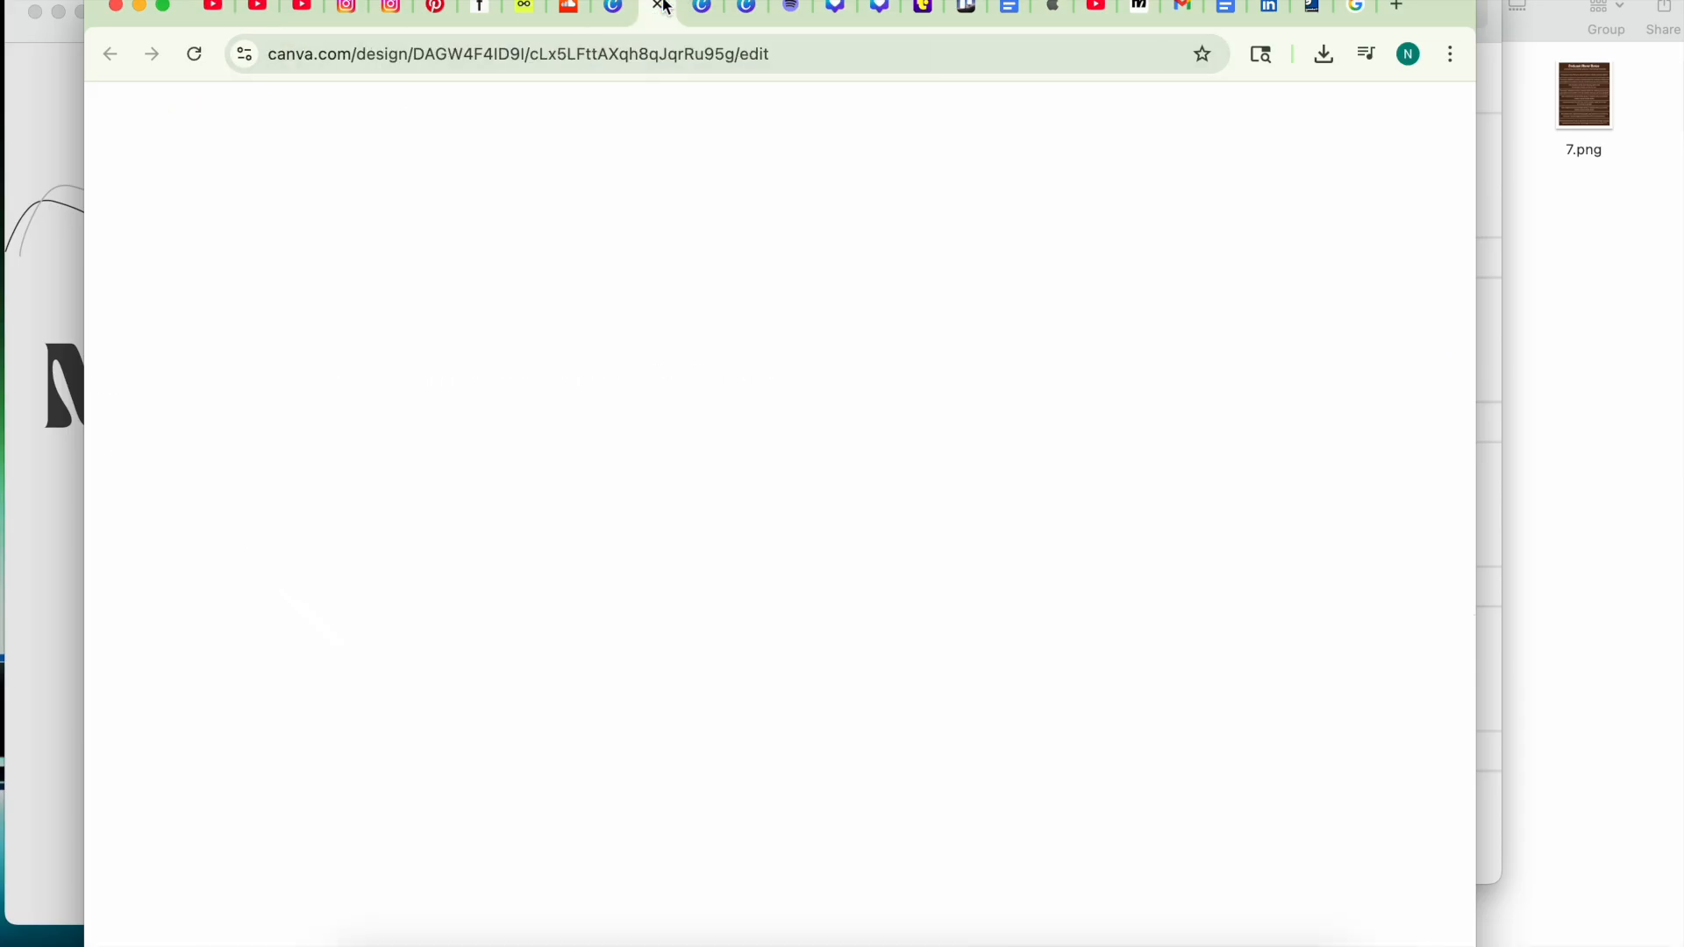
pyautogui.click(612, 18)
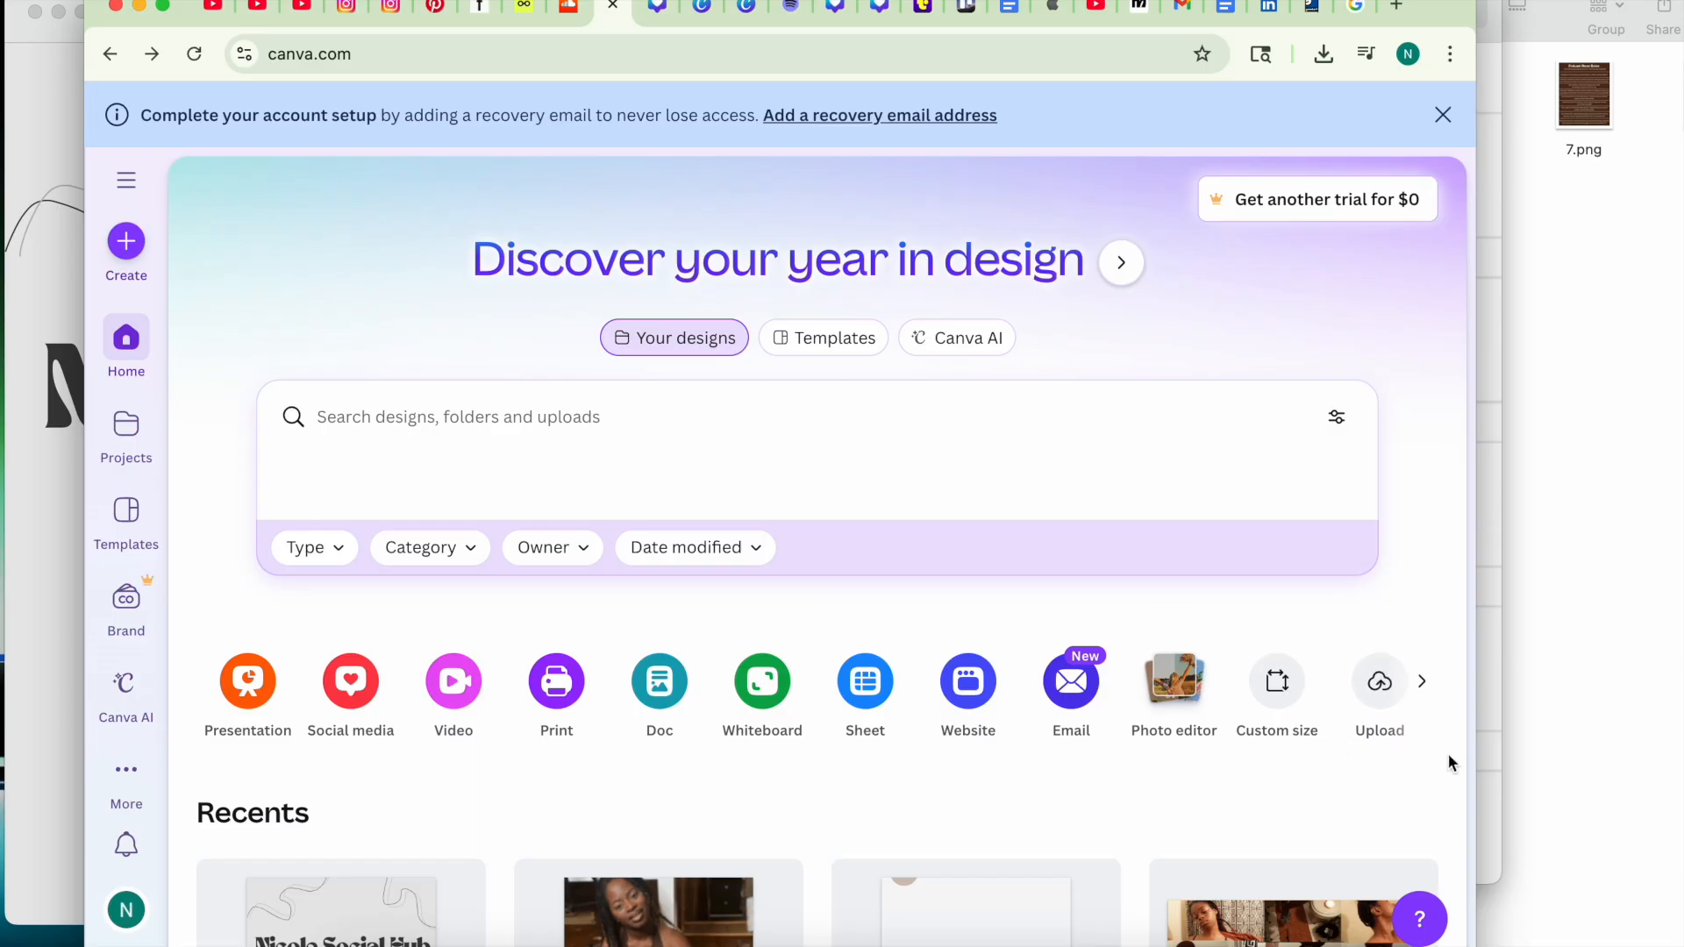
pyautogui.scroll(-5, 1447, 753)
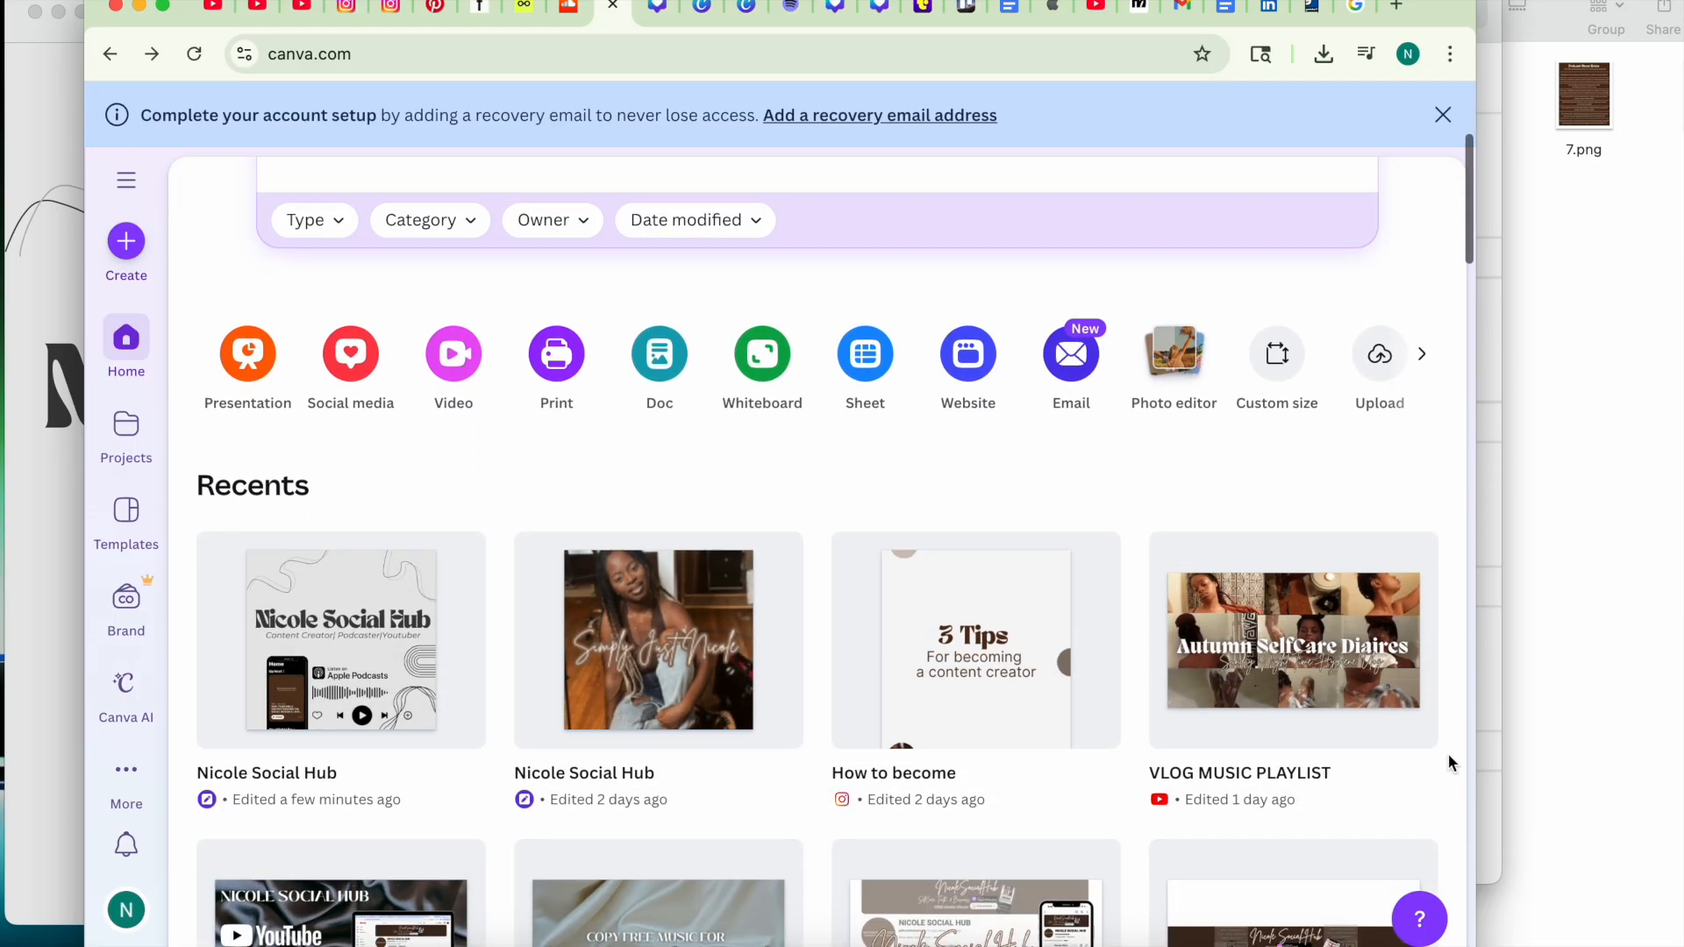
pyautogui.scroll(-4, 1448, 752)
pyautogui.scroll(-1, 1448, 752)
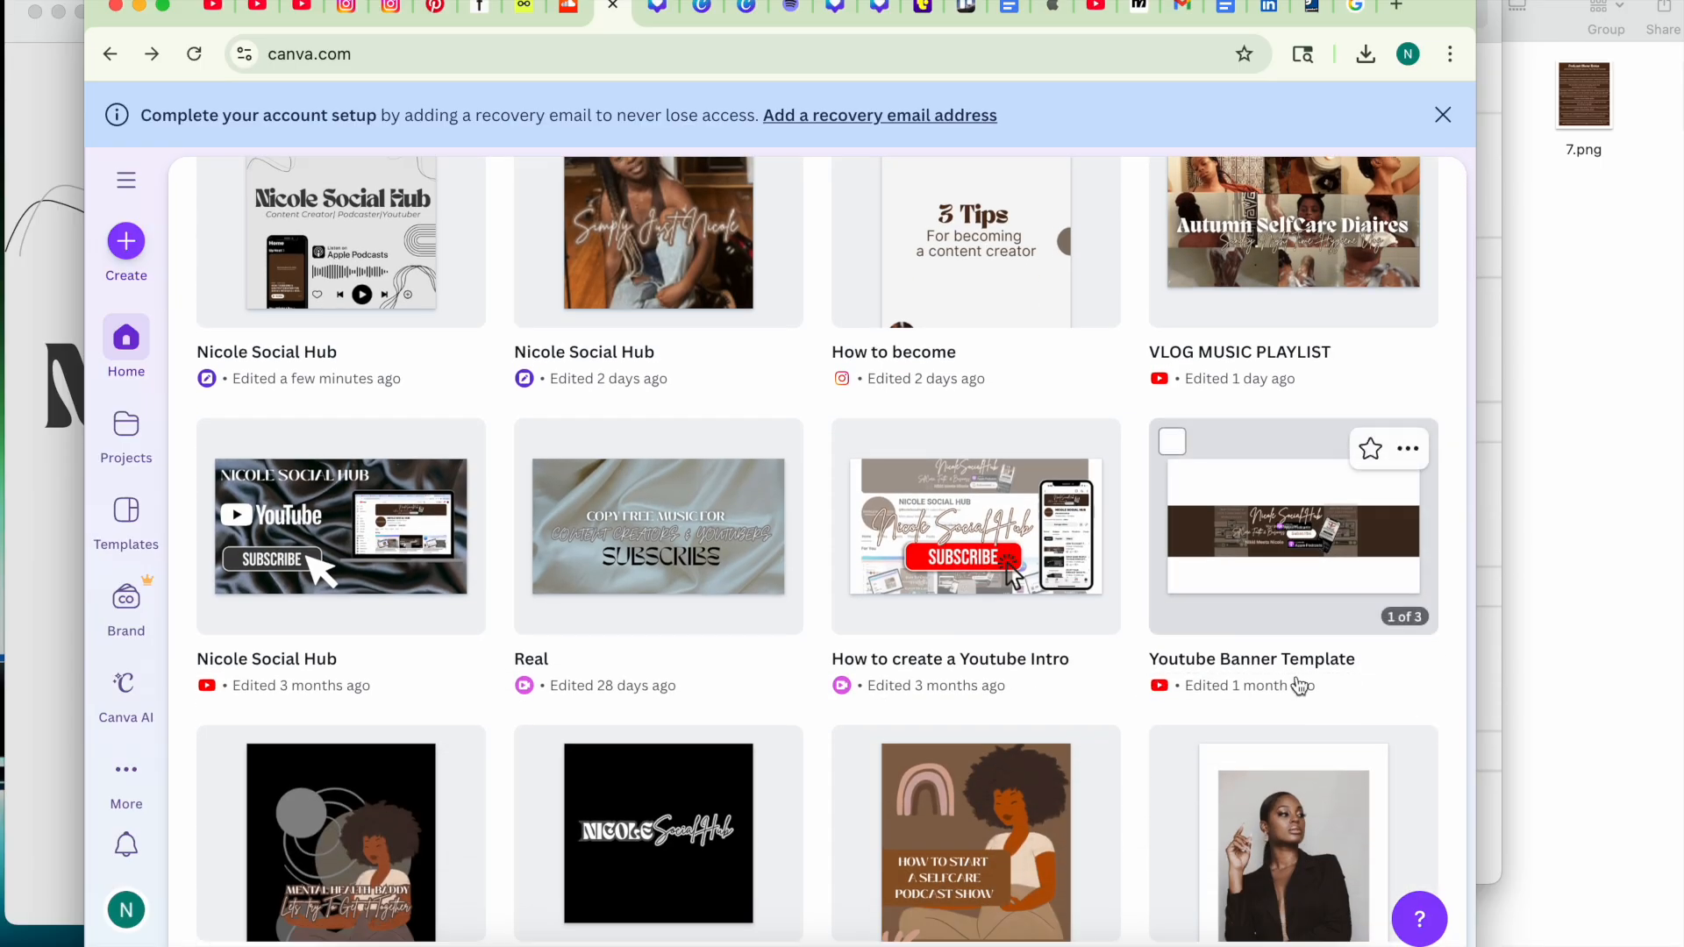
pyautogui.scroll(1, 1452, 408)
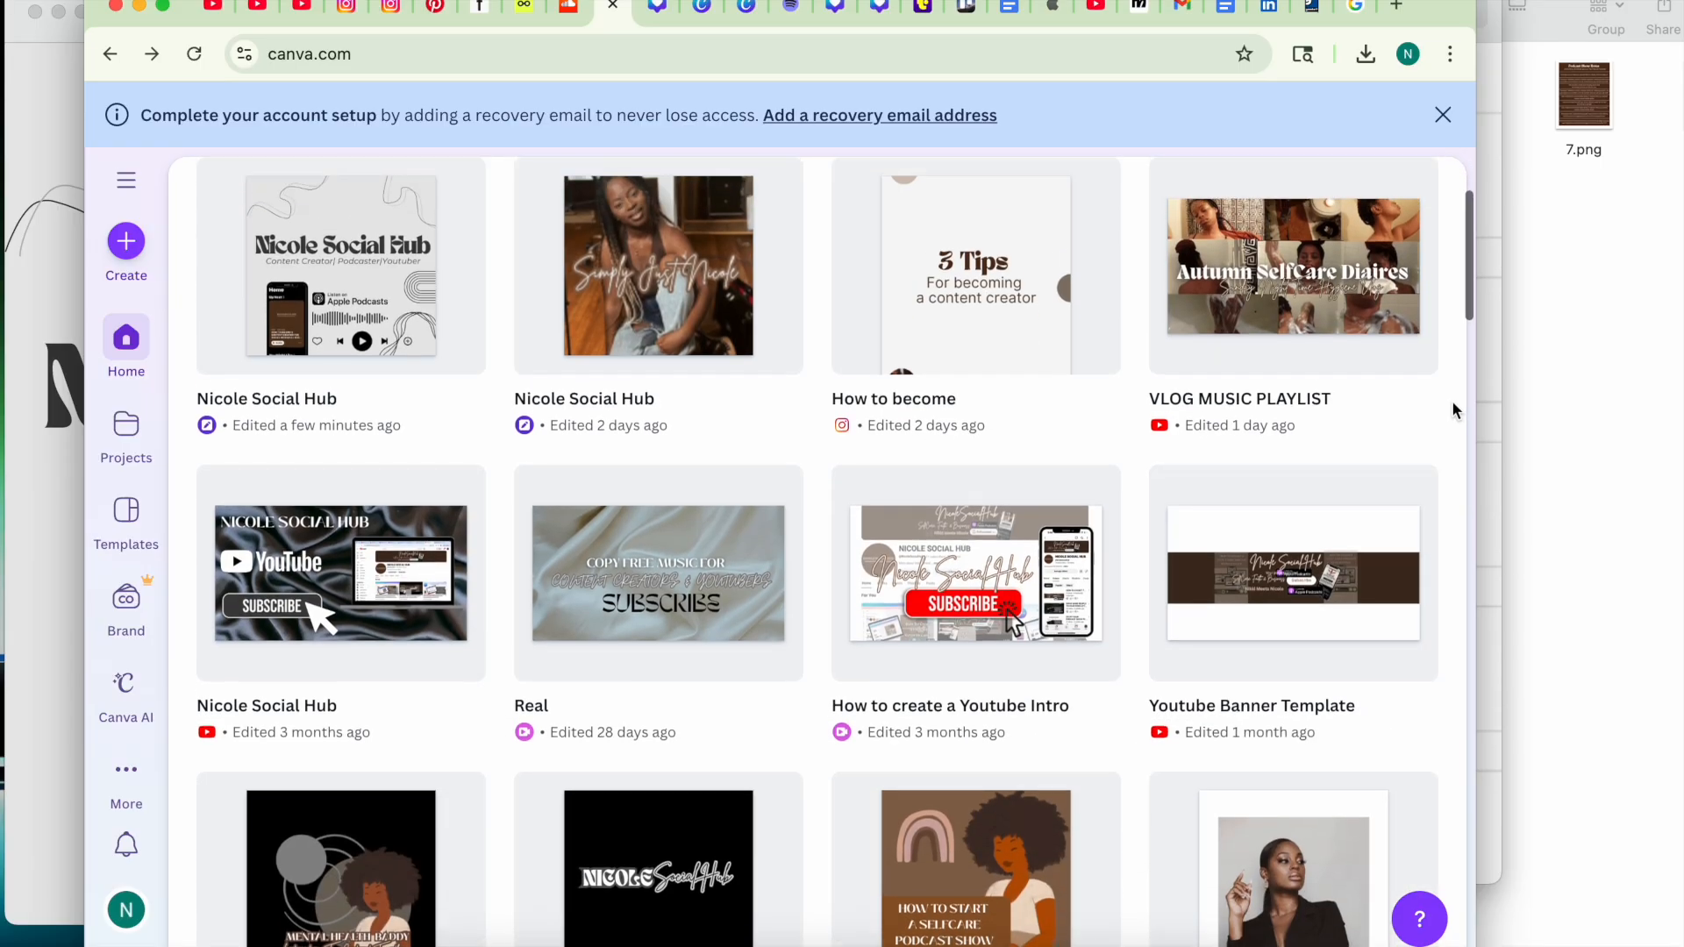
pyautogui.scroll(3, 1451, 400)
pyautogui.moveTo(1463, 275); pyautogui.dragTo(1429, 312)
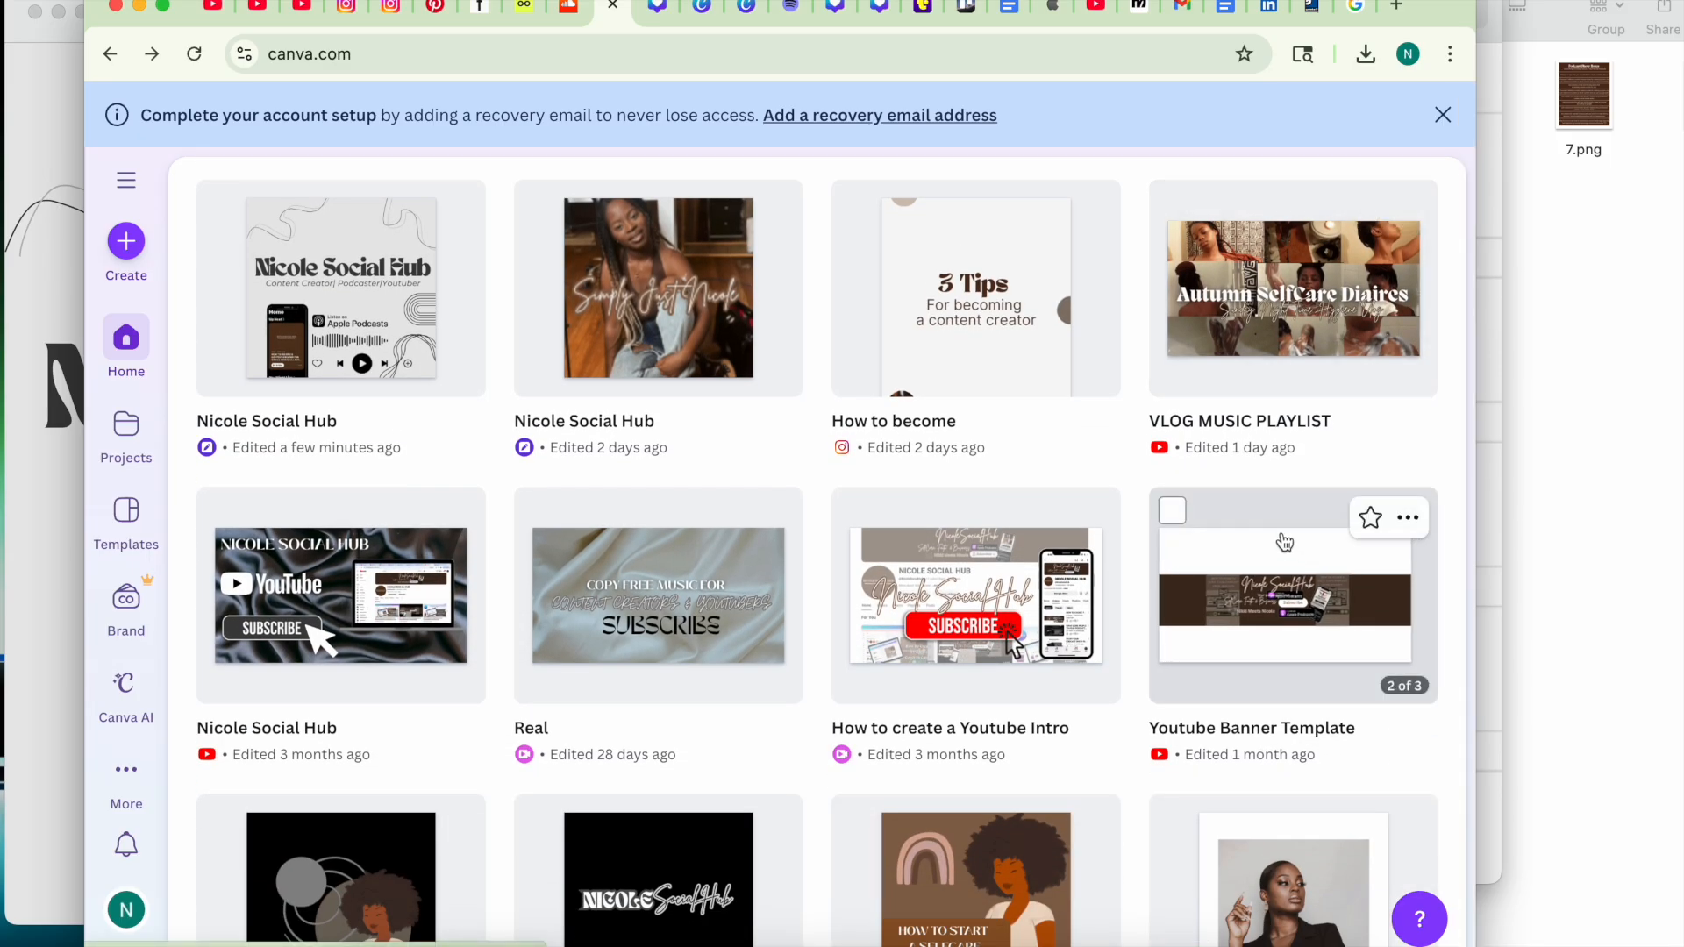
pyautogui.click(1284, 541)
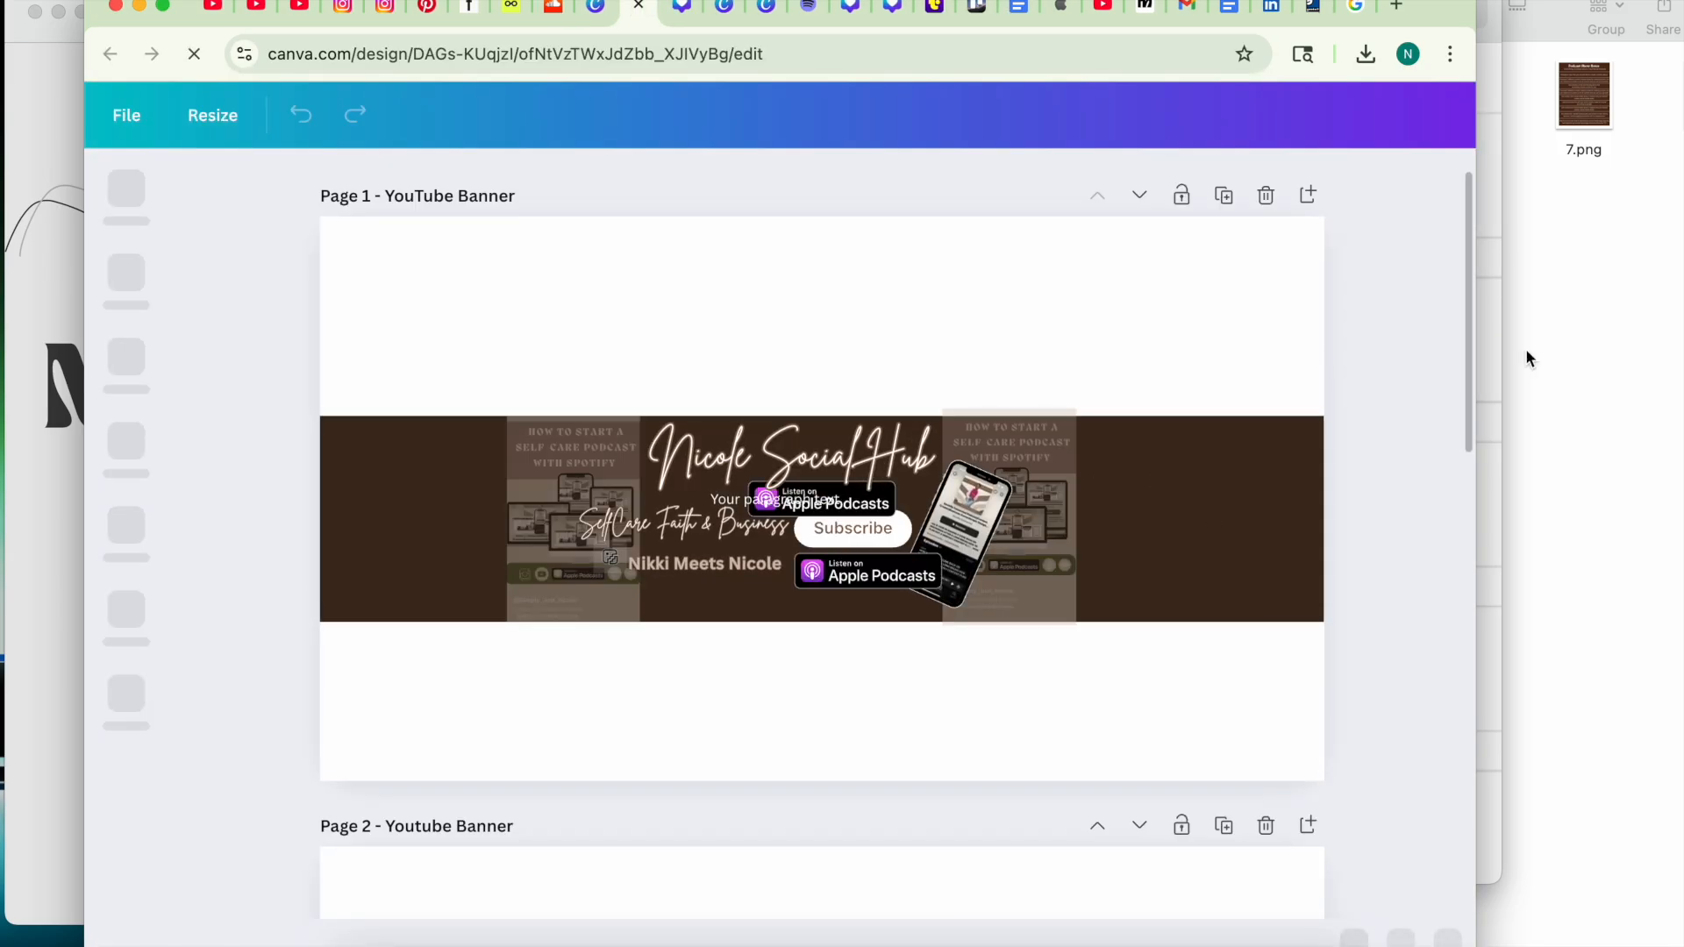
# Duplicate page 3 of the banner template, the maroon Nicole Social Hub banner.
pyautogui.scroll(-5, 1470, 407)
pyautogui.moveTo(1464, 442); pyautogui.dragTo(1432, 764)
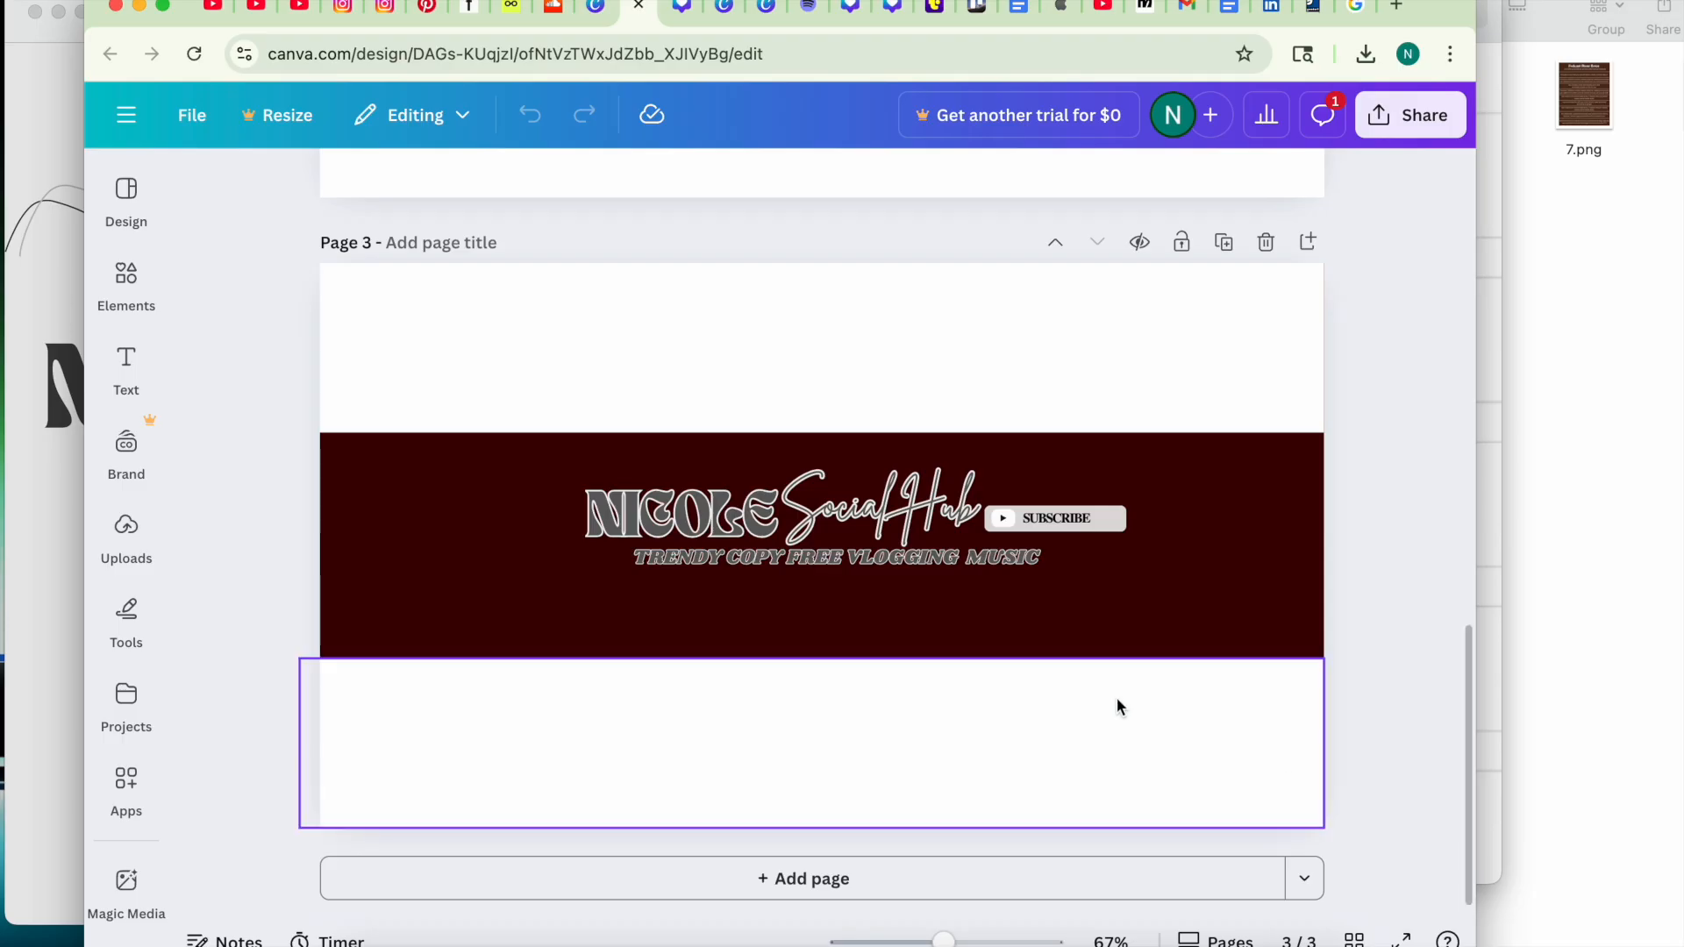
pyautogui.click(1223, 243)
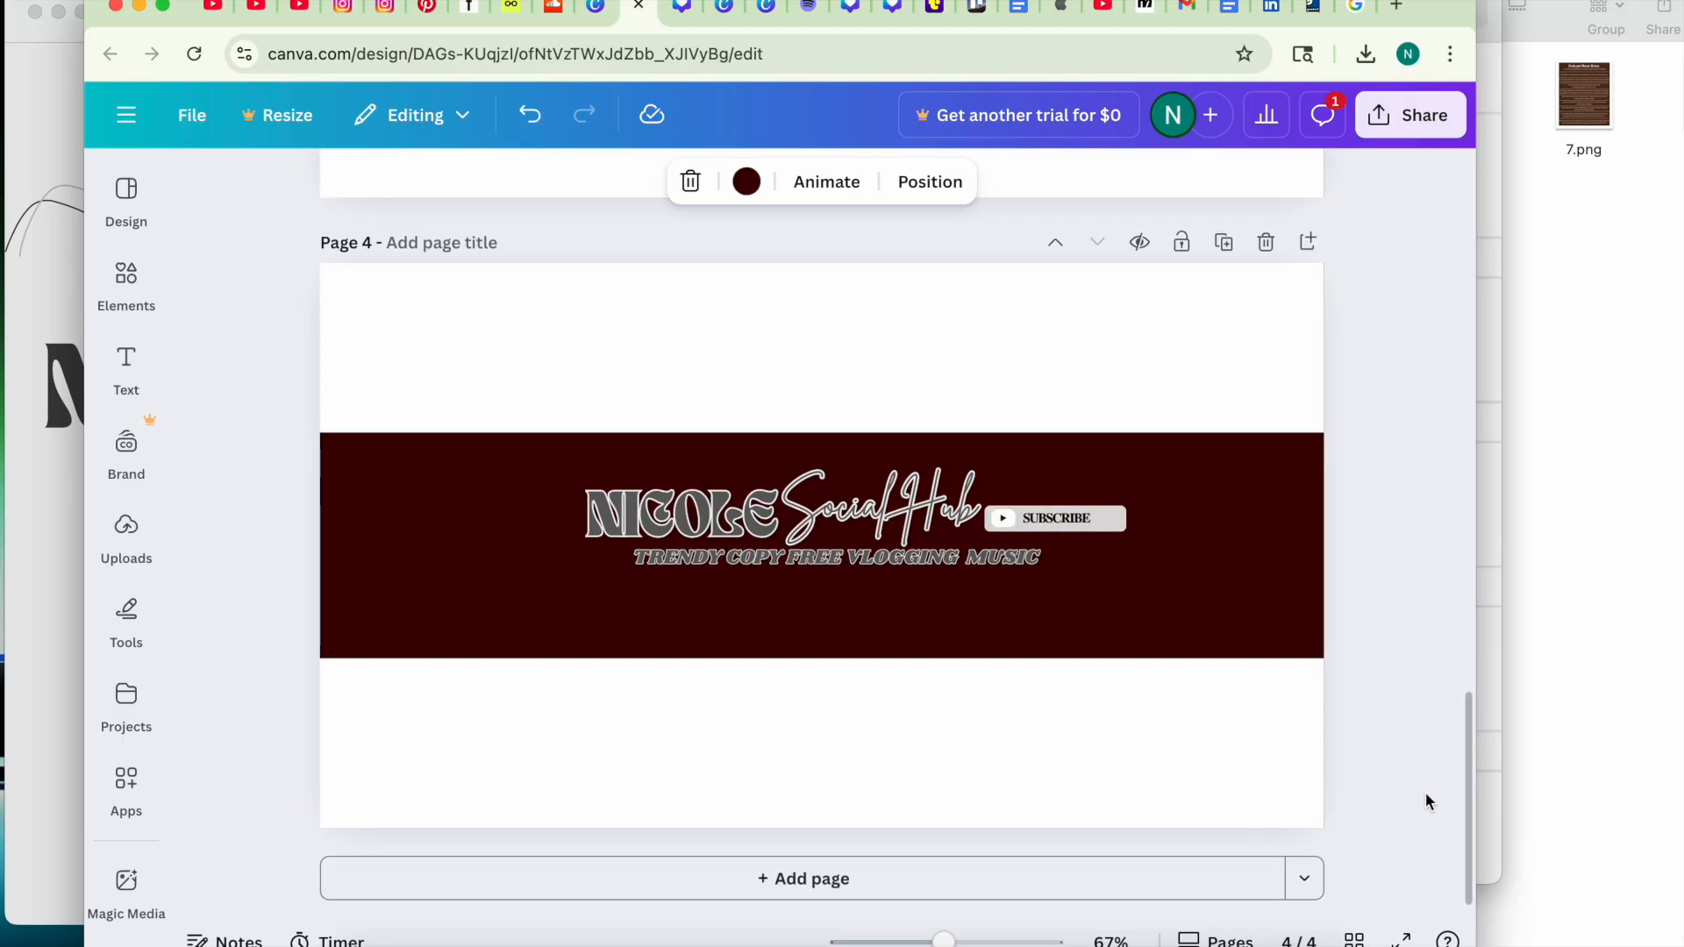
pyautogui.moveTo(1470, 847)
pyautogui.mouseDown()
pyautogui.moveTo(1459, 796)
pyautogui.moveTo(1457, 838)
pyautogui.mouseUp()
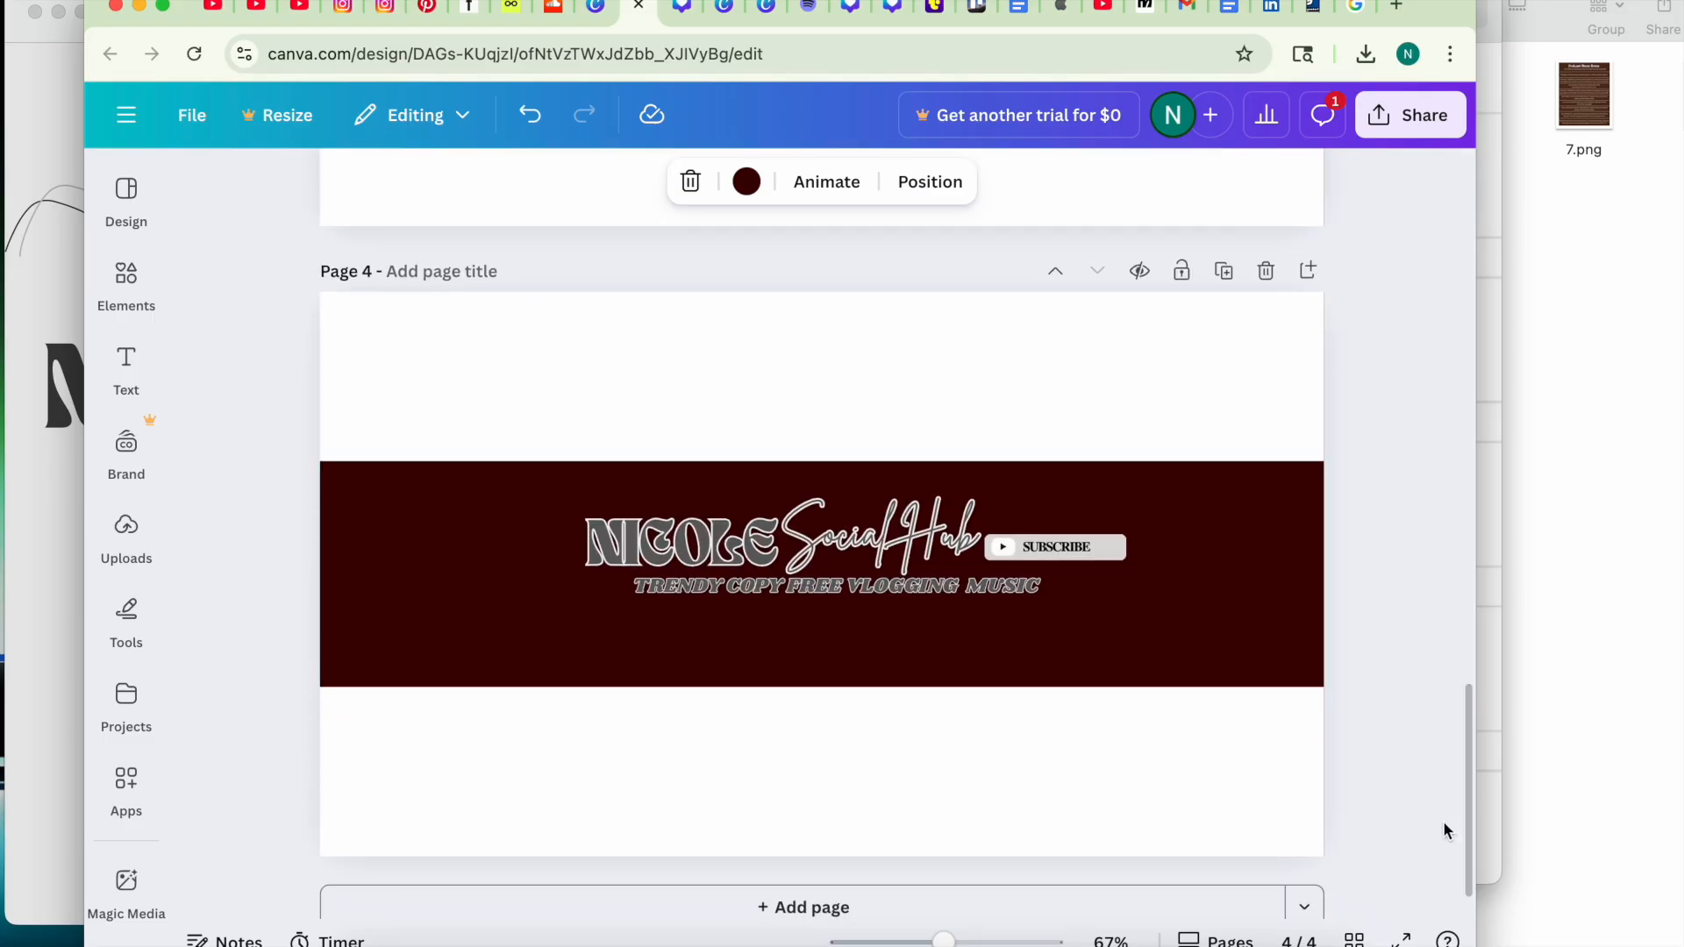
# Open the background color options of banner page 4 and of the Nicole Social Hub podcast cover to compare them.
pyautogui.click(430, 550)
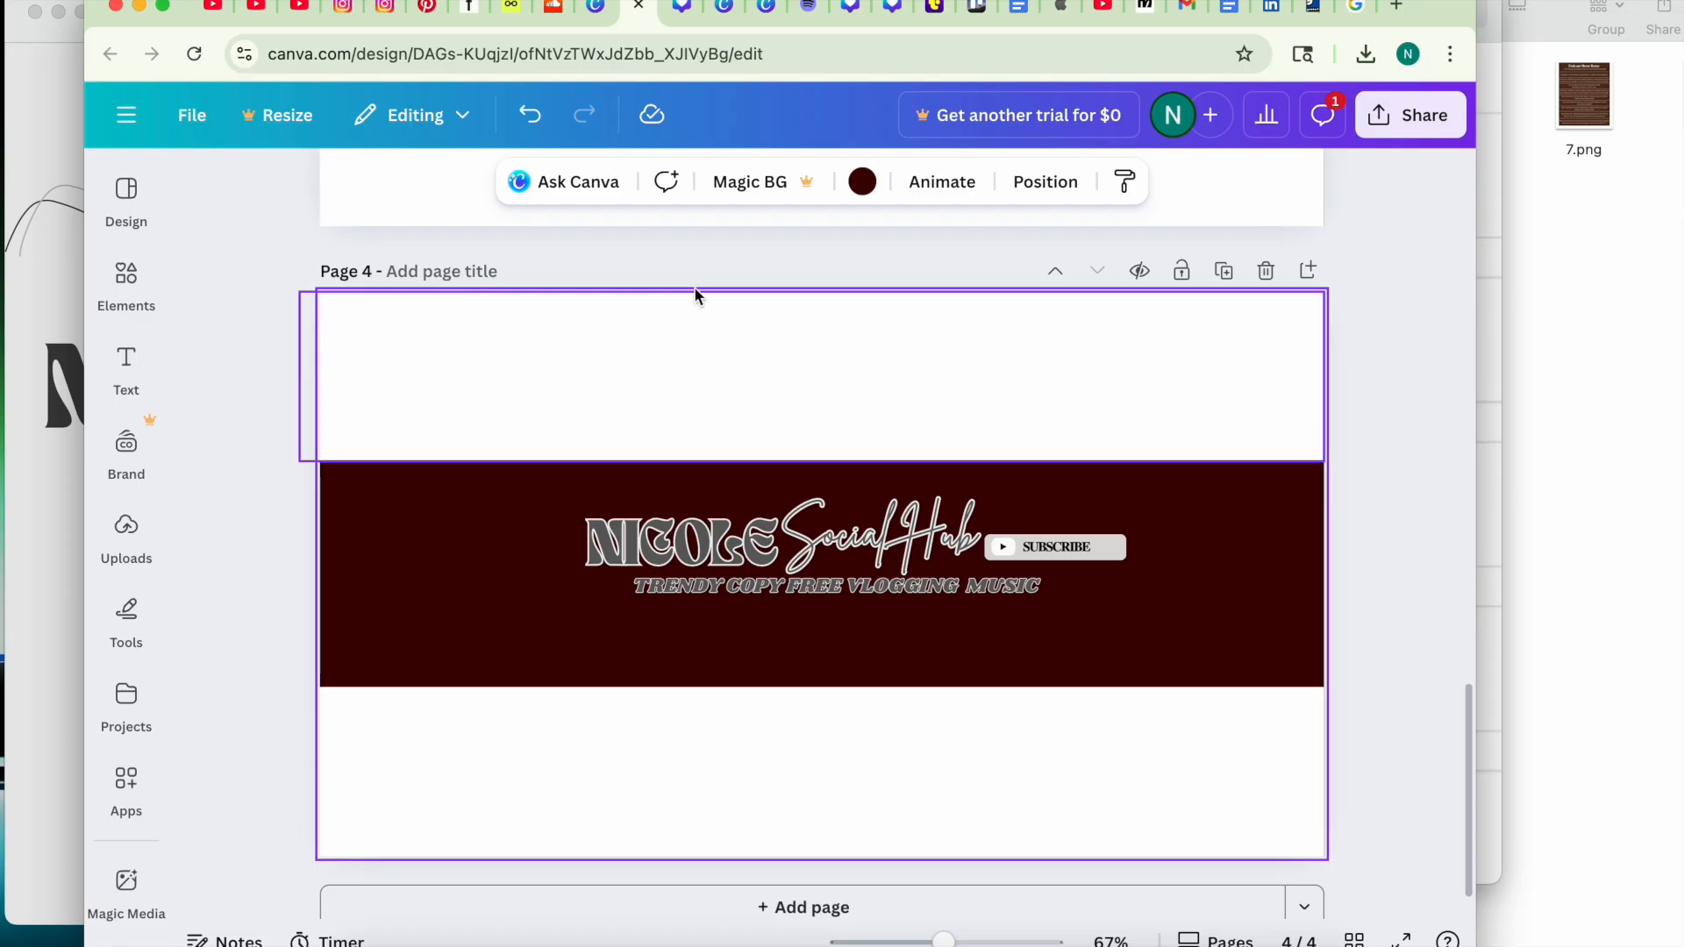
pyautogui.click(865, 195)
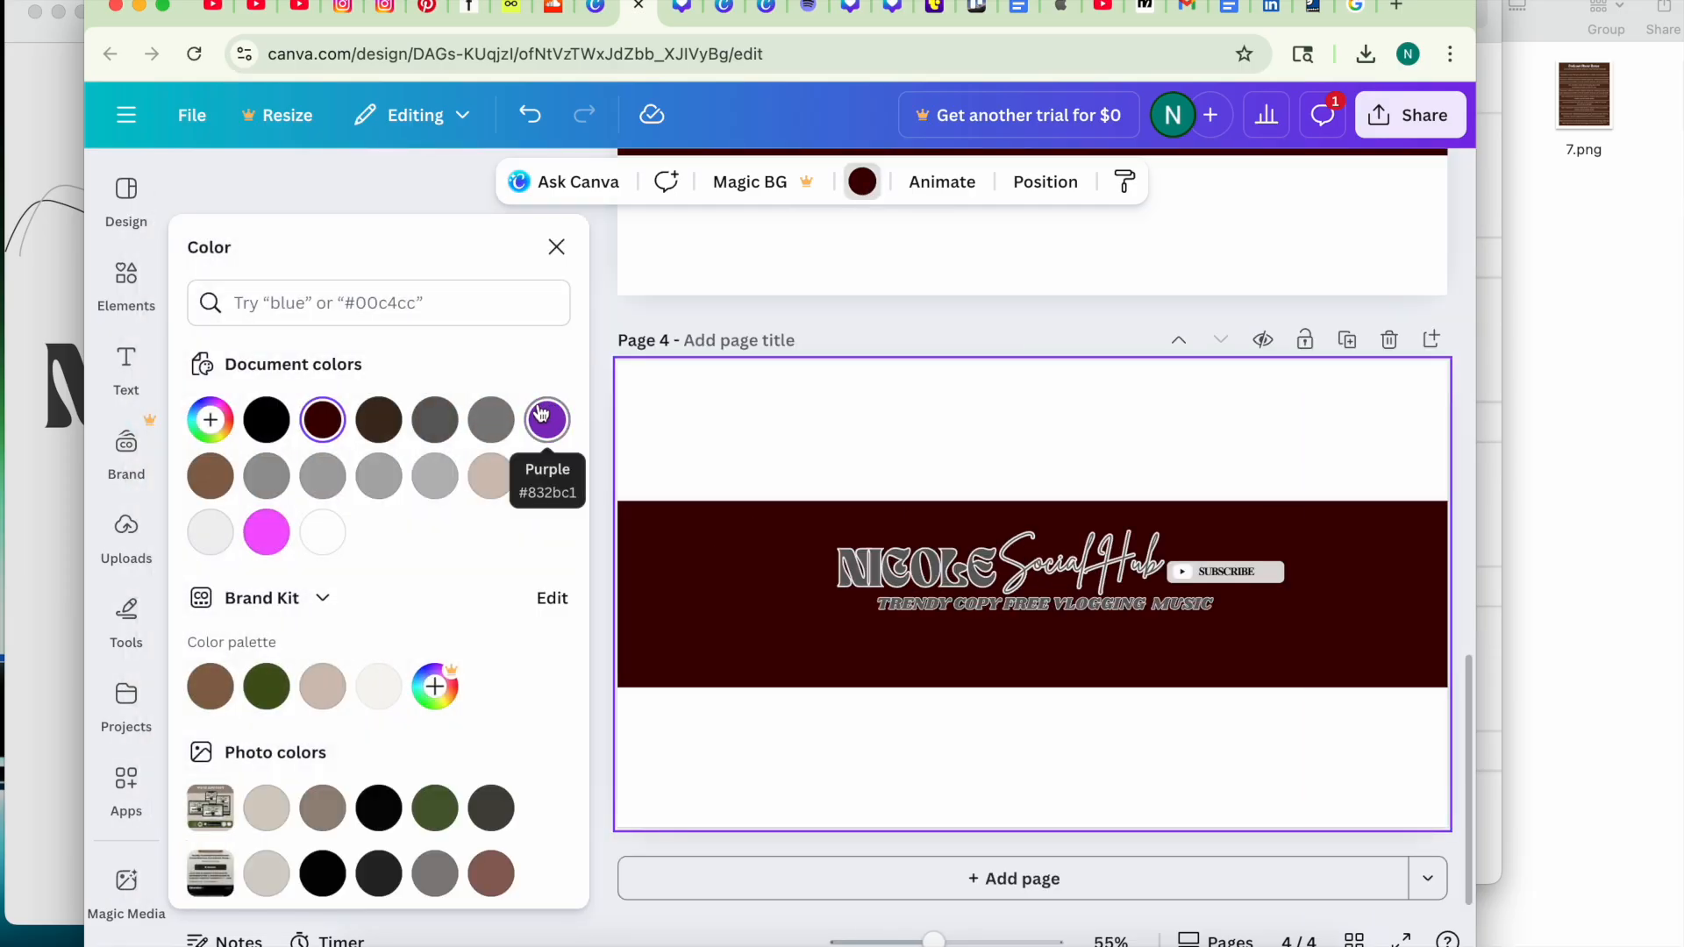
pyautogui.click(596, 7)
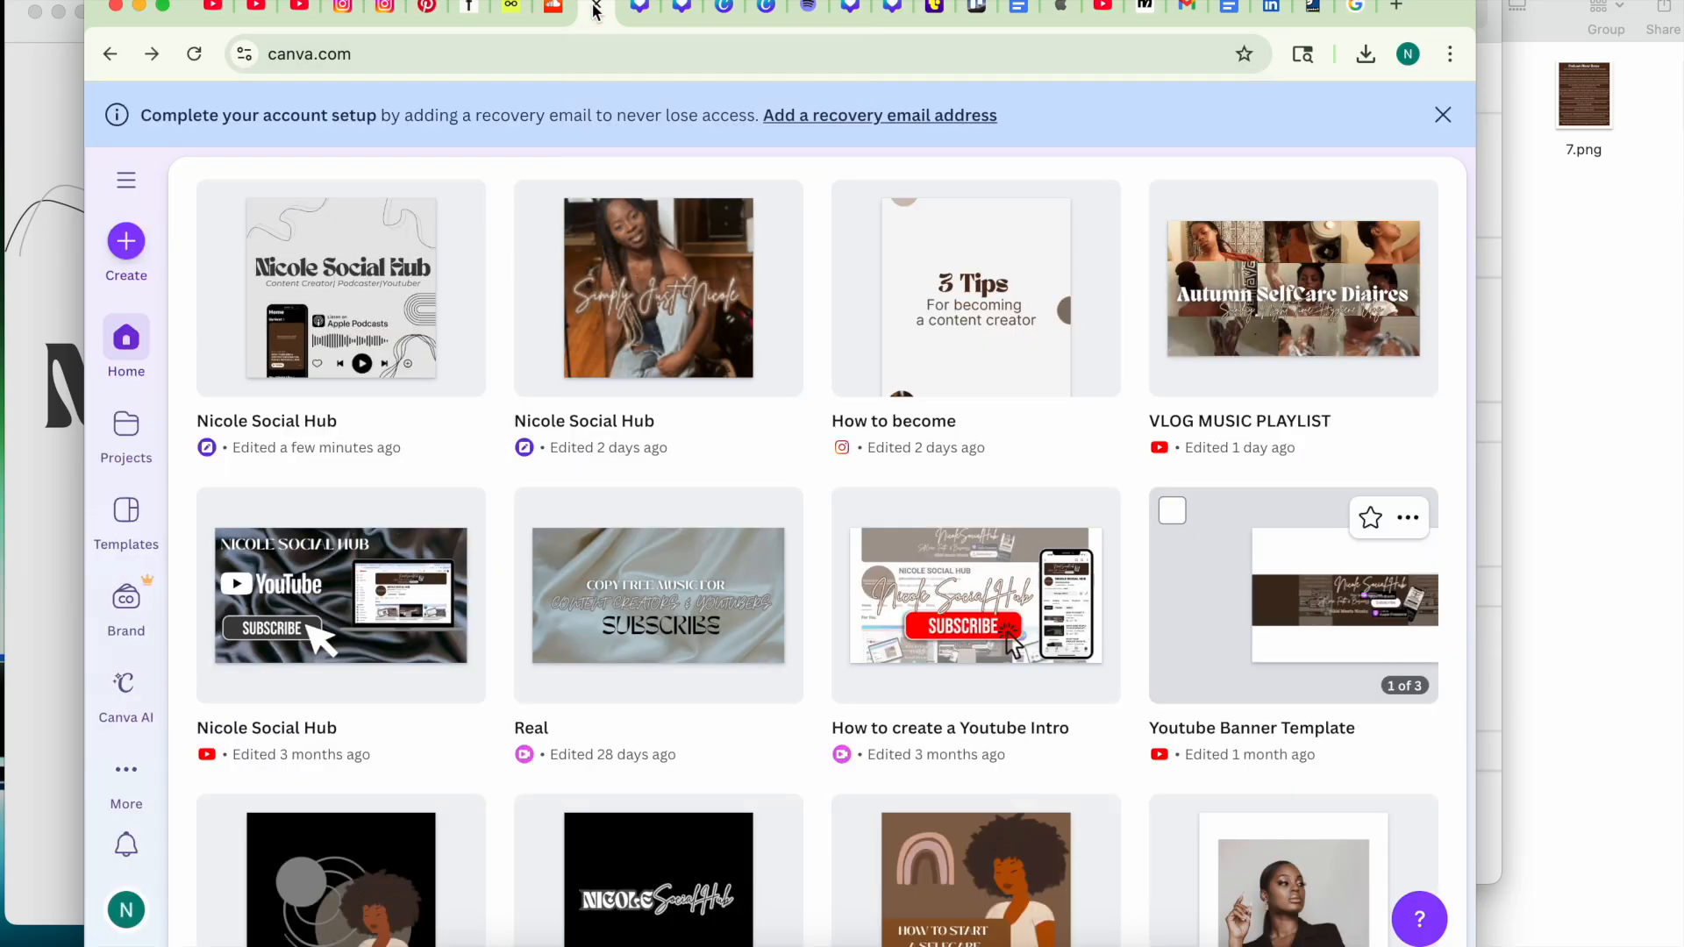
pyautogui.click(342, 289)
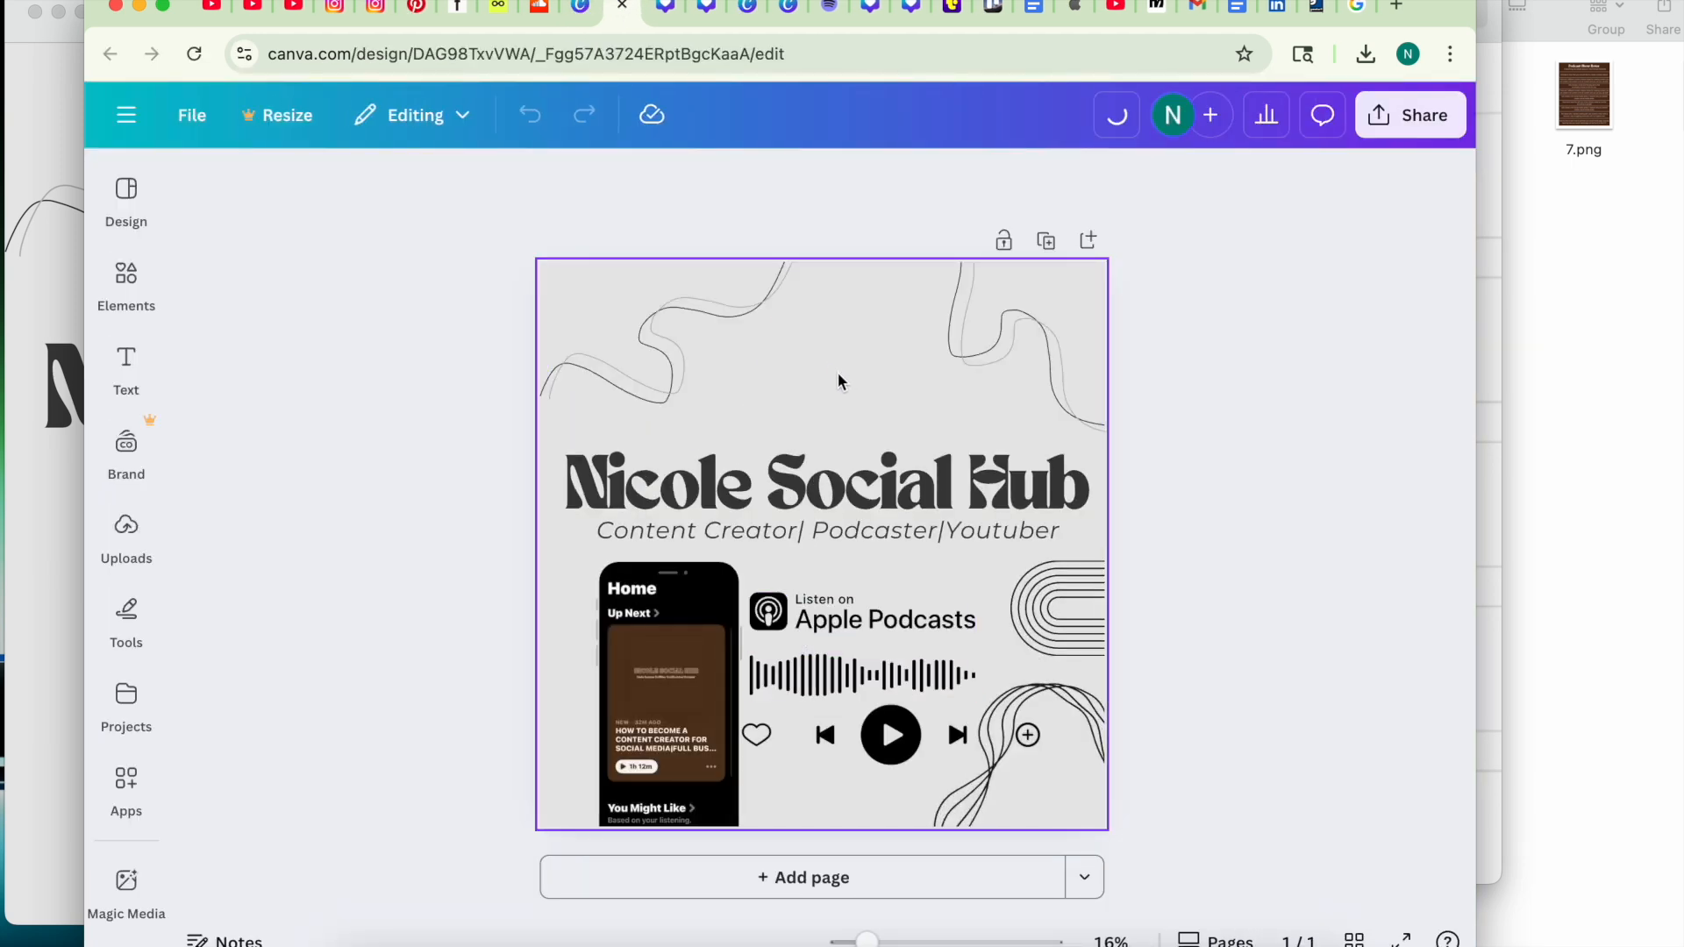
pyautogui.click(820, 349)
pyautogui.click(863, 182)
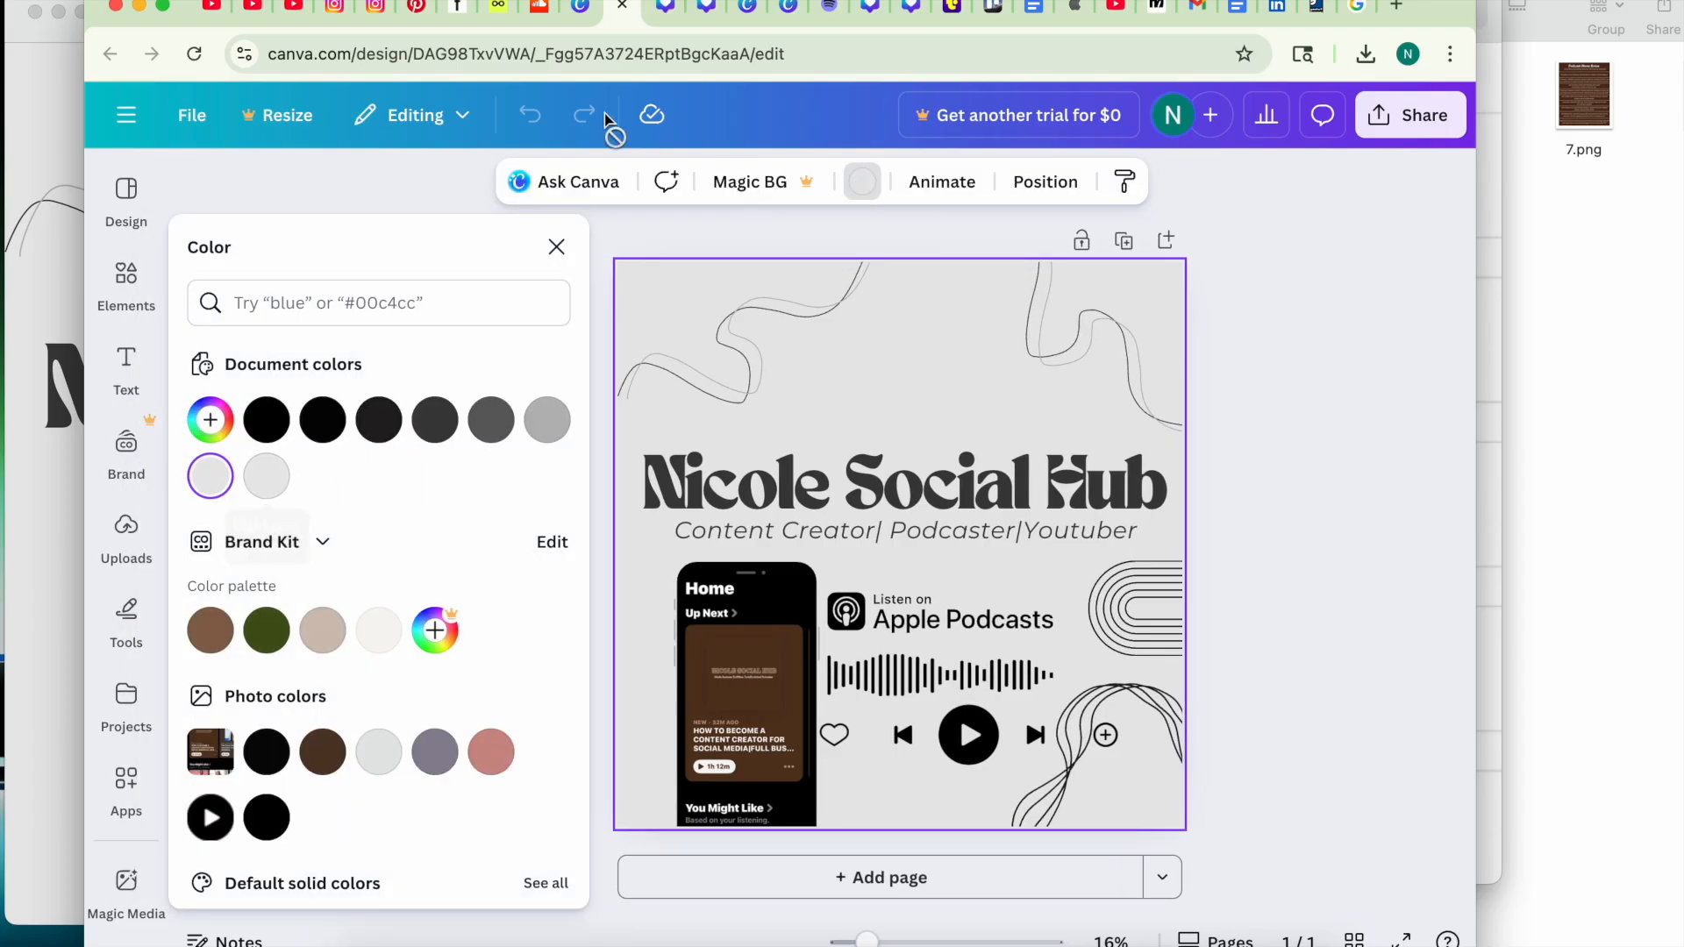
# Change the background of page 4 in the banner template to the light gray matching the podcast cover.
pyautogui.click(660, 24)
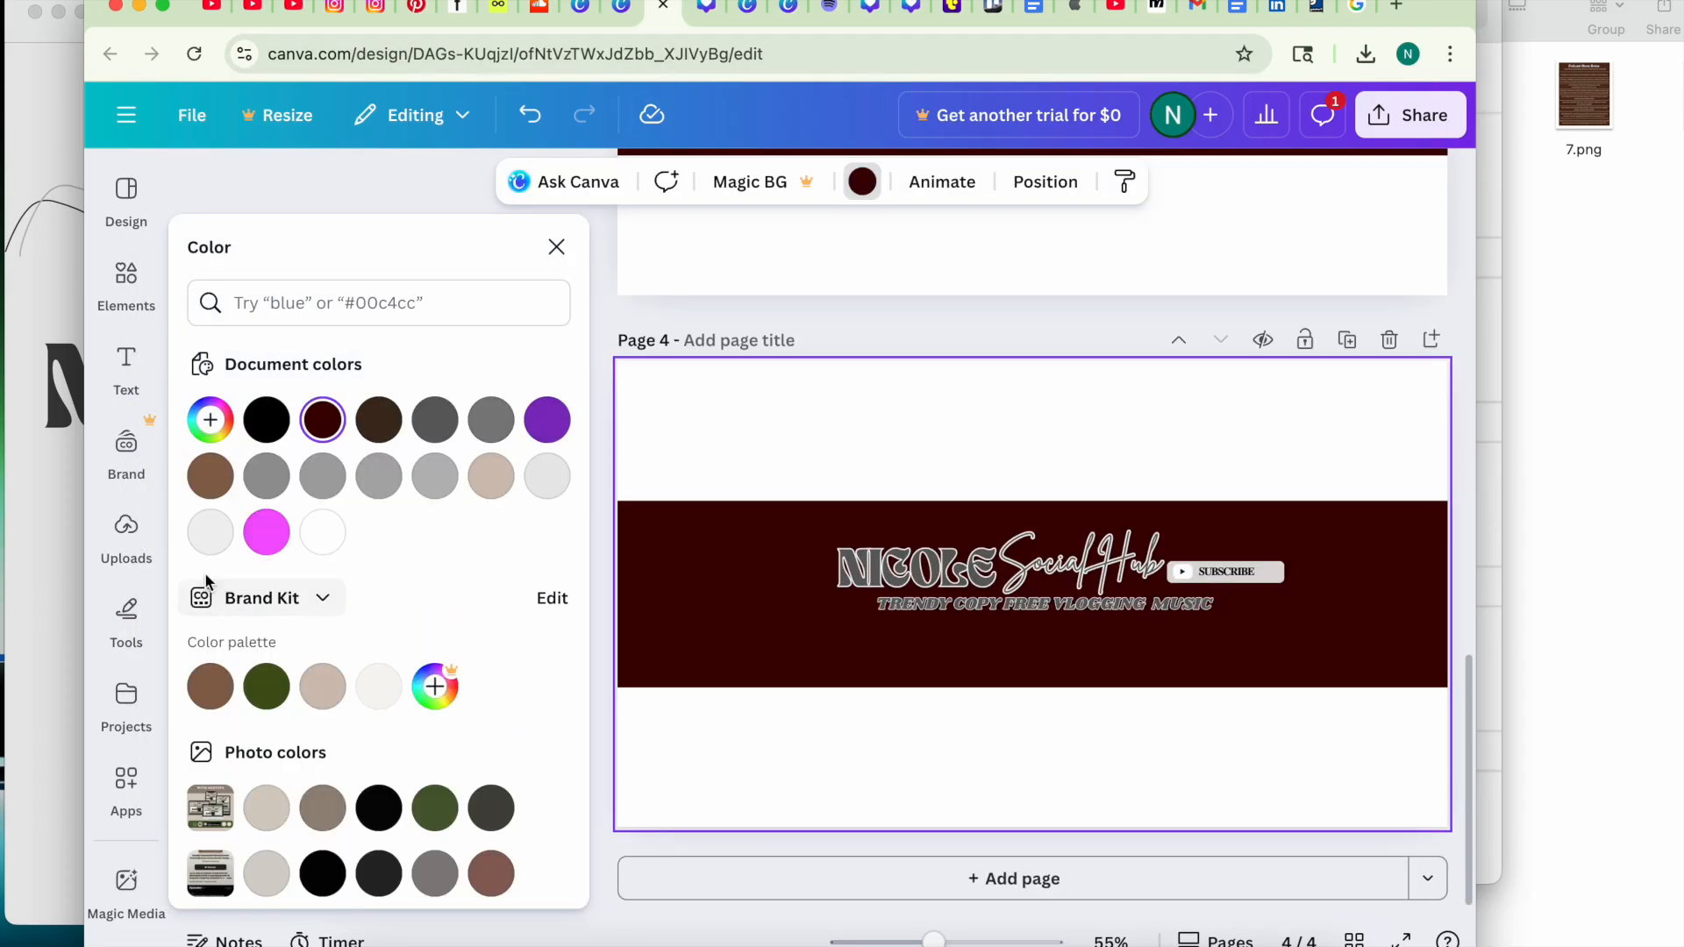
pyautogui.click(546, 479)
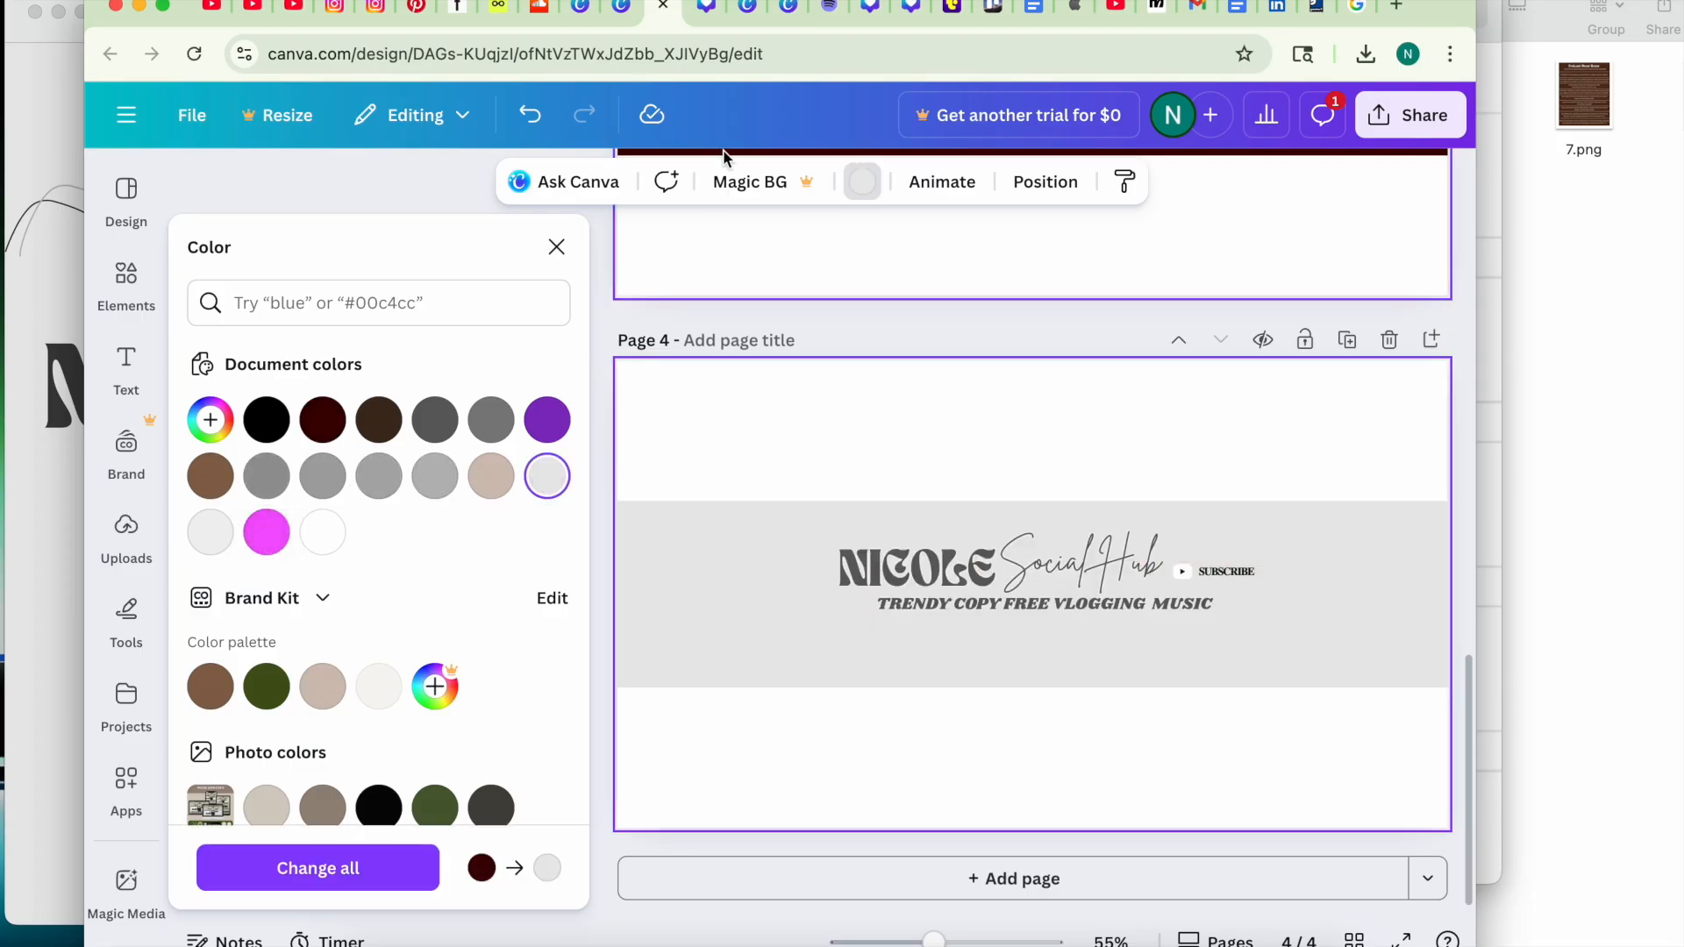
pyautogui.click(624, 23)
pyautogui.click(664, 24)
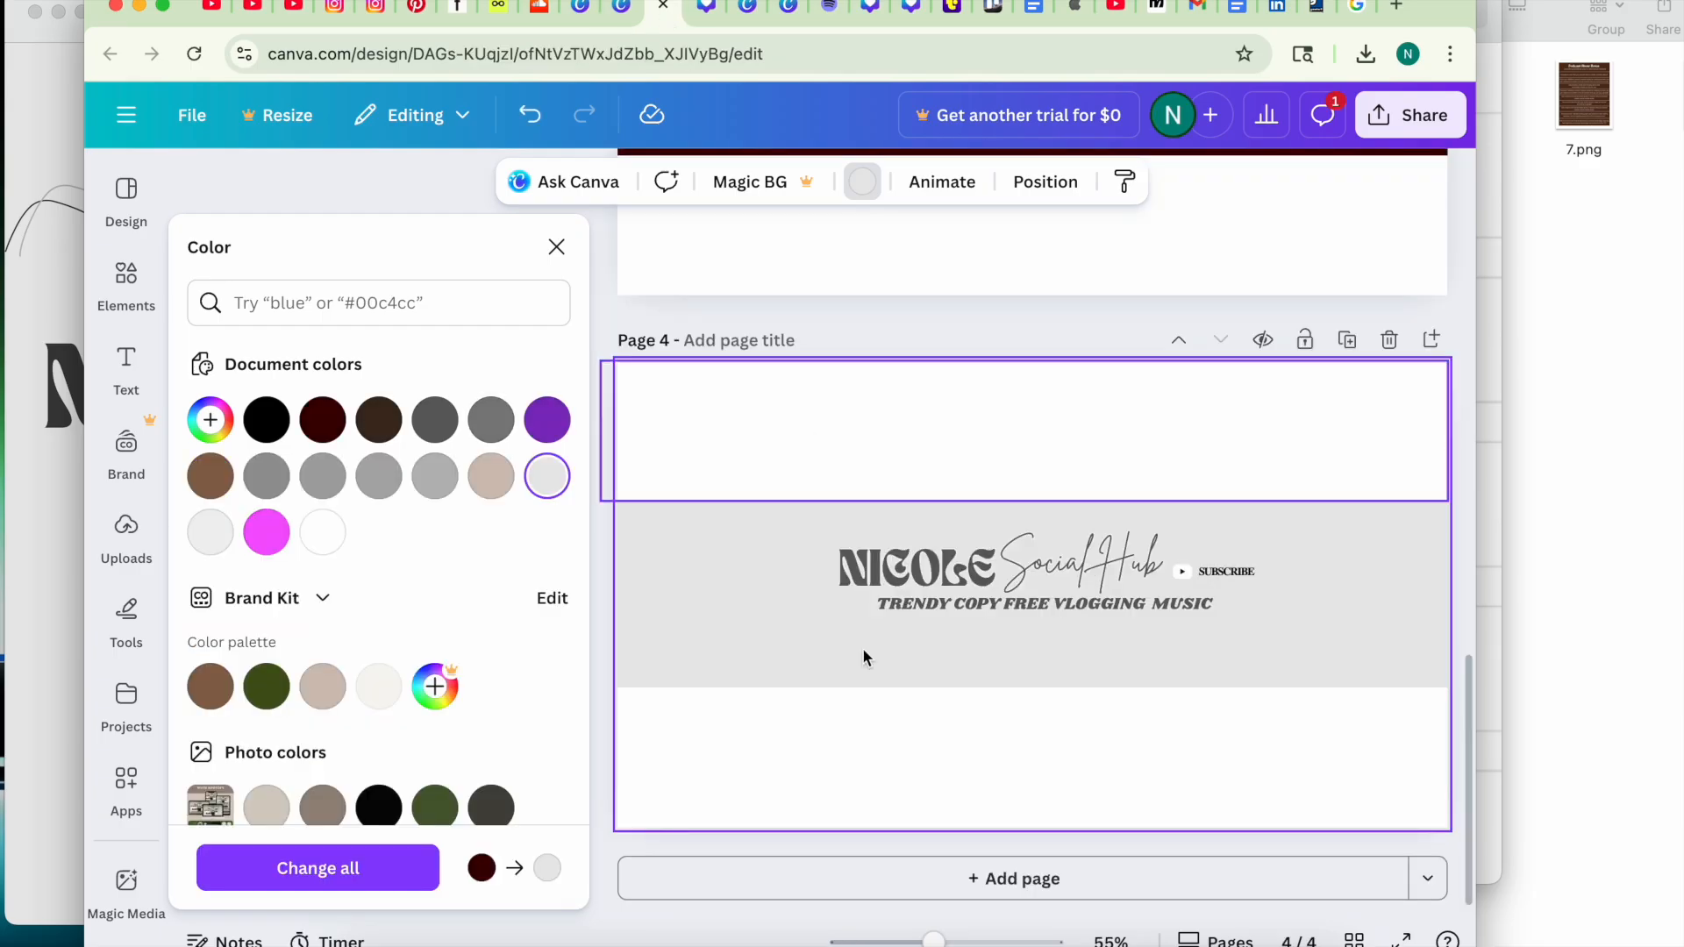
pyautogui.click(801, 317)
pyautogui.click(819, 302)
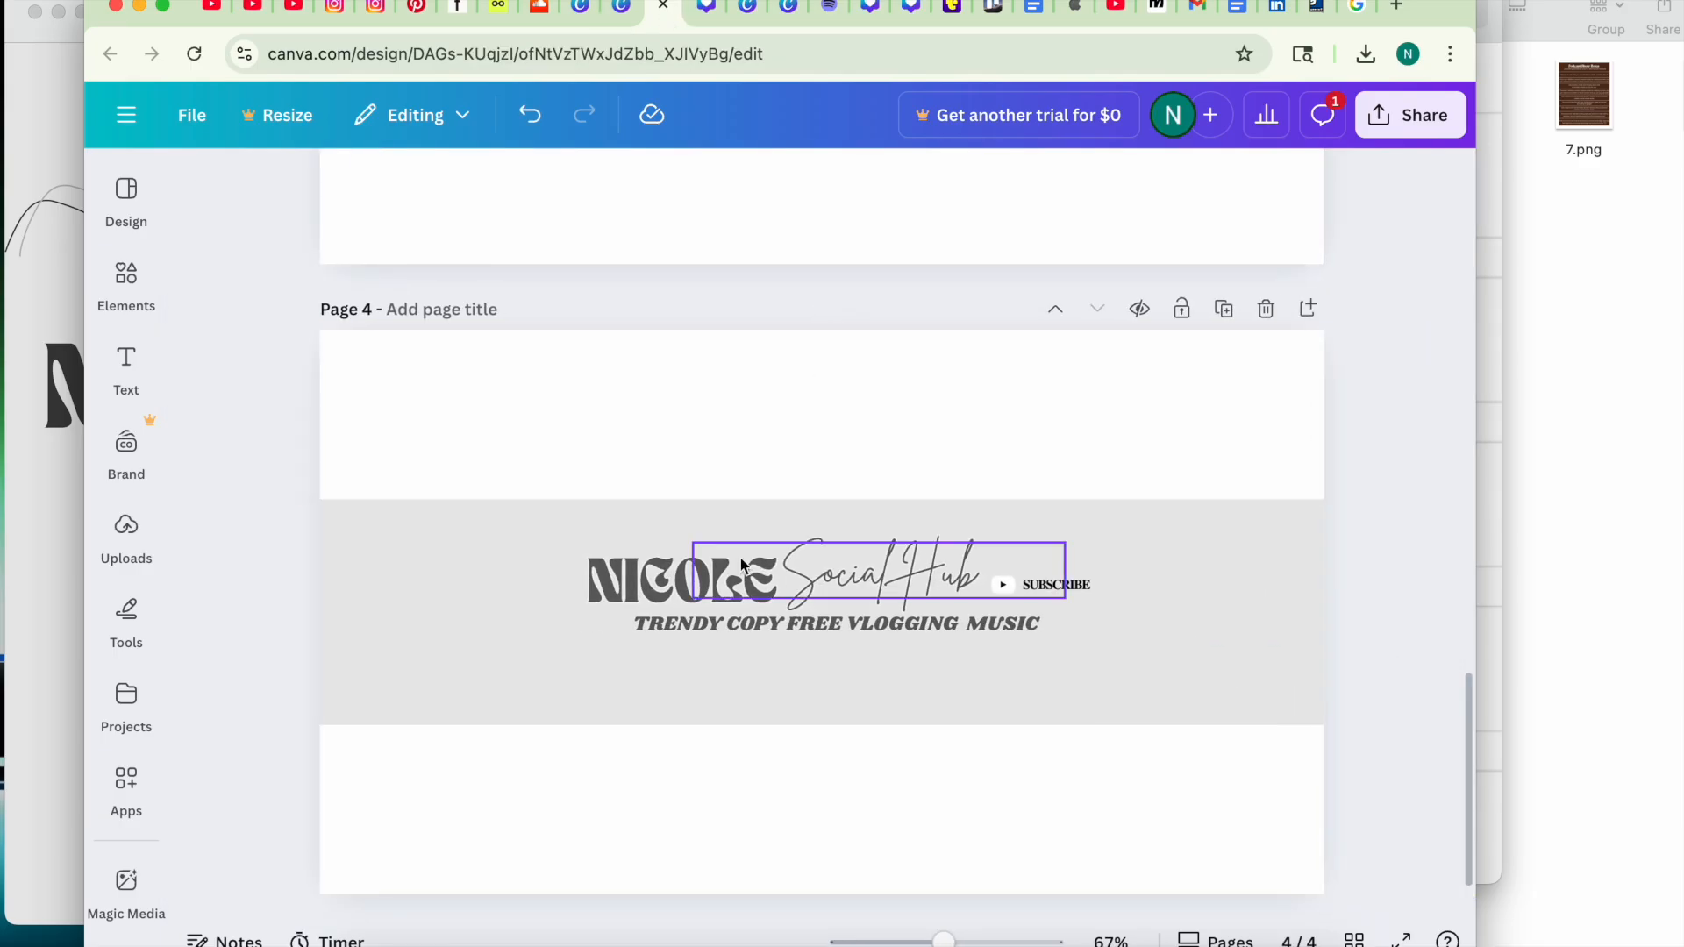
# Compare the text styling of banner page 4 with the Nicole Social Hub podcast cover.
pyautogui.click(731, 570)
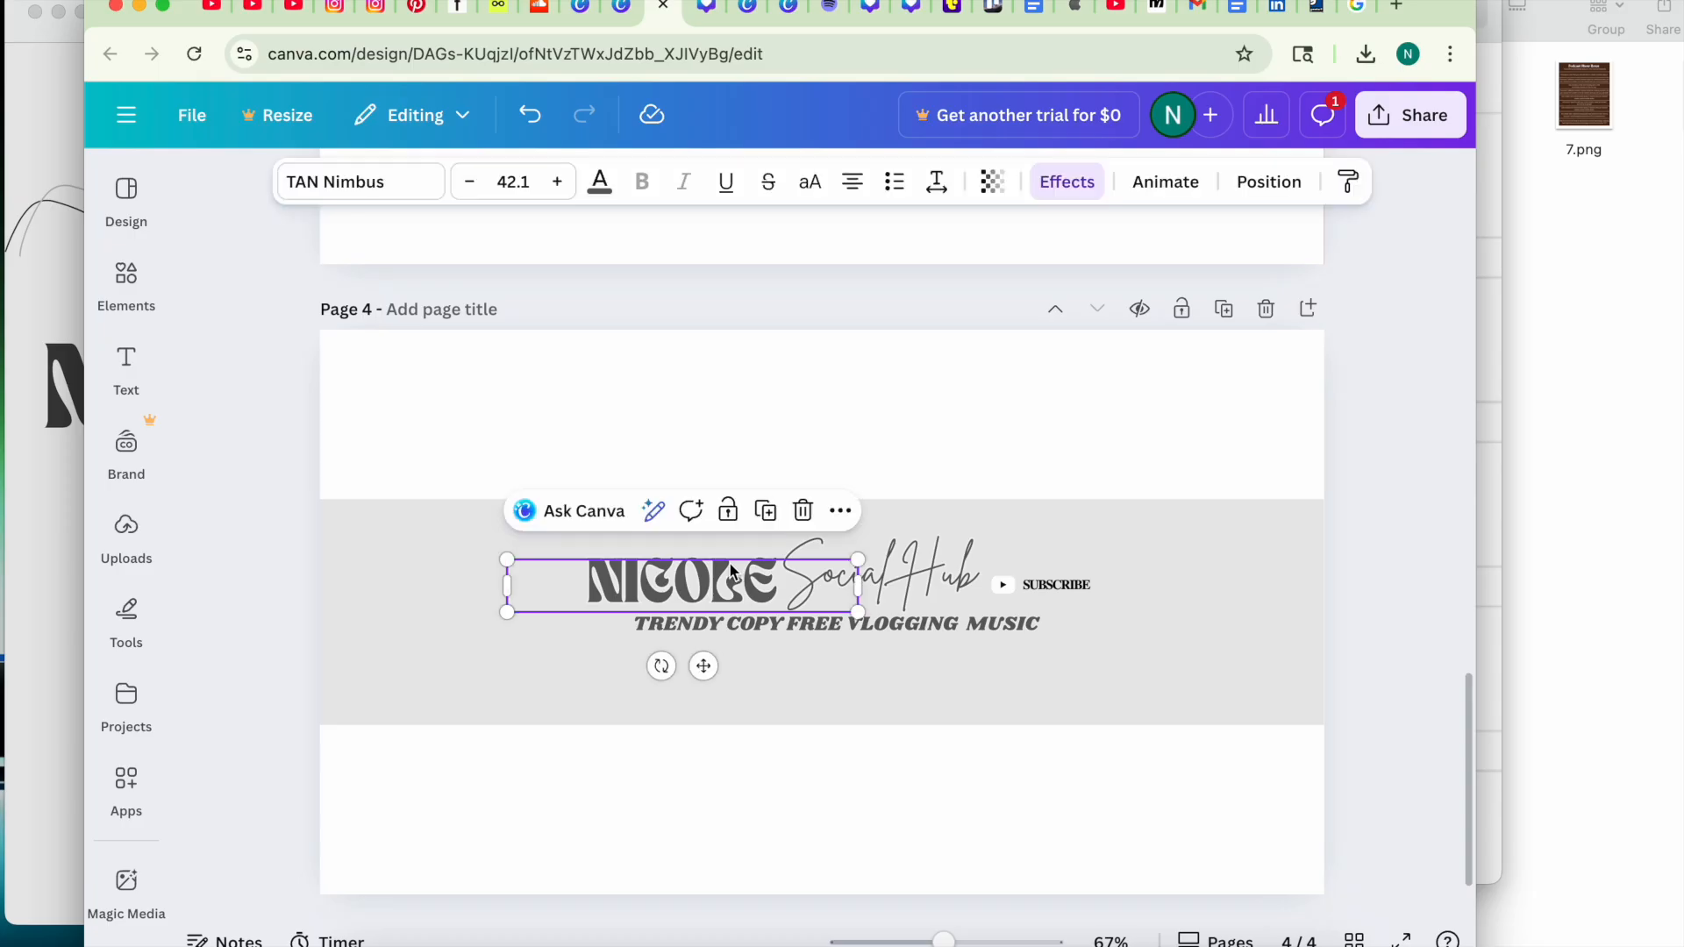
pyautogui.click(256, 639)
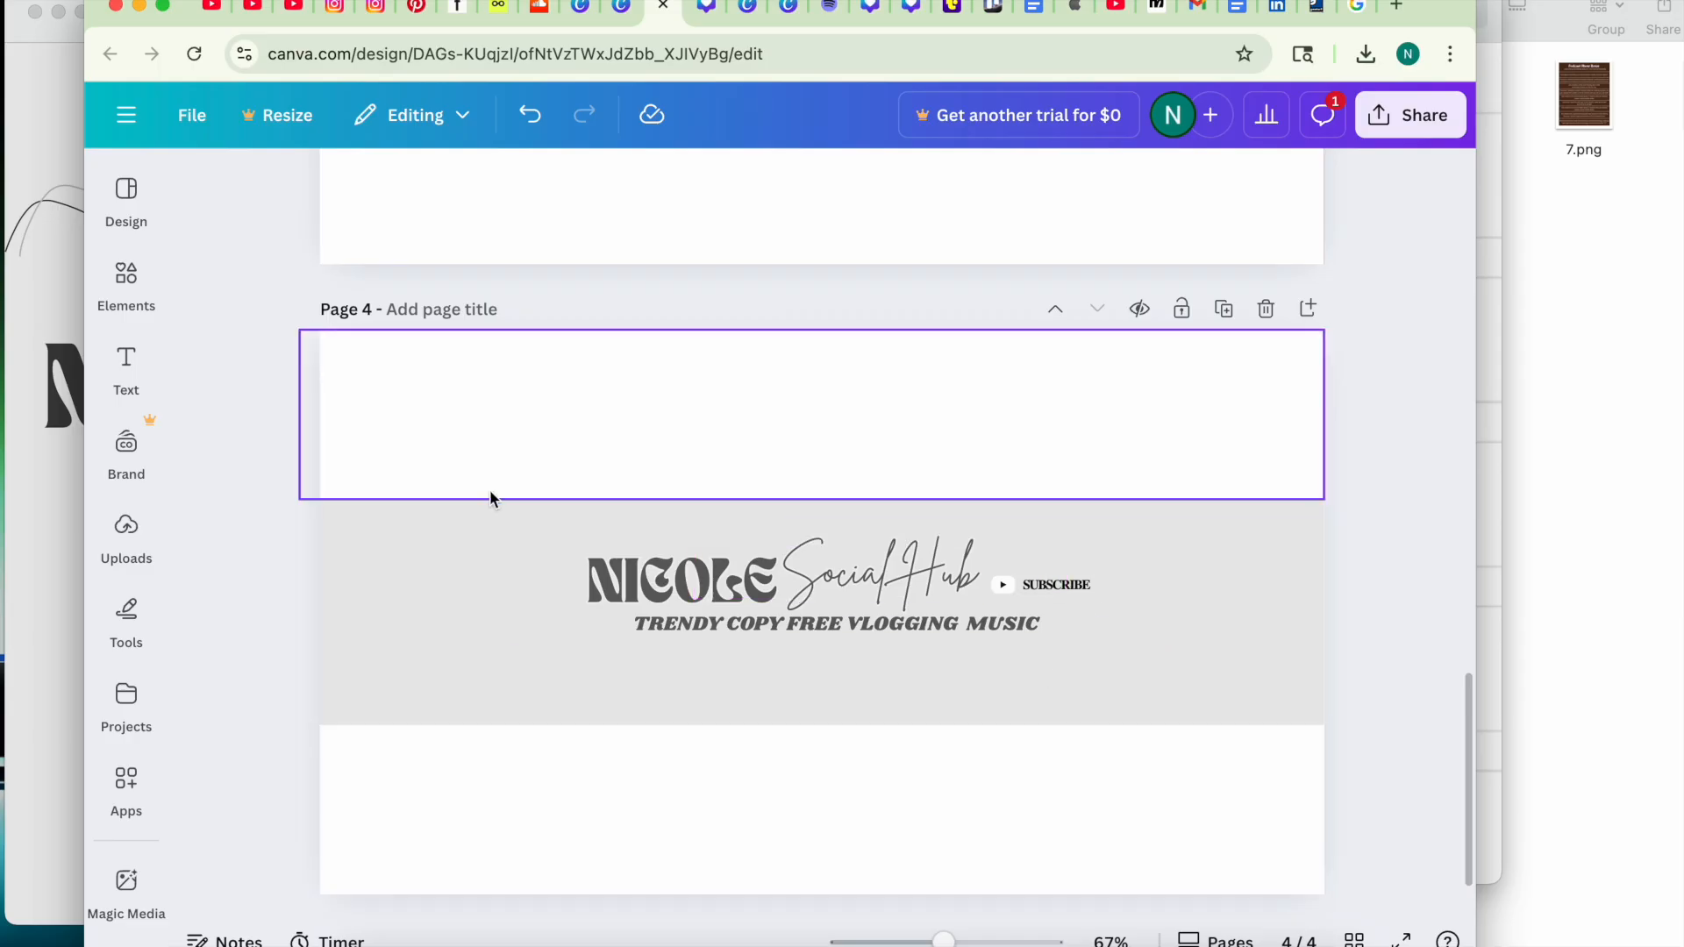
pyautogui.click(54, 621)
pyautogui.click(912, 415)
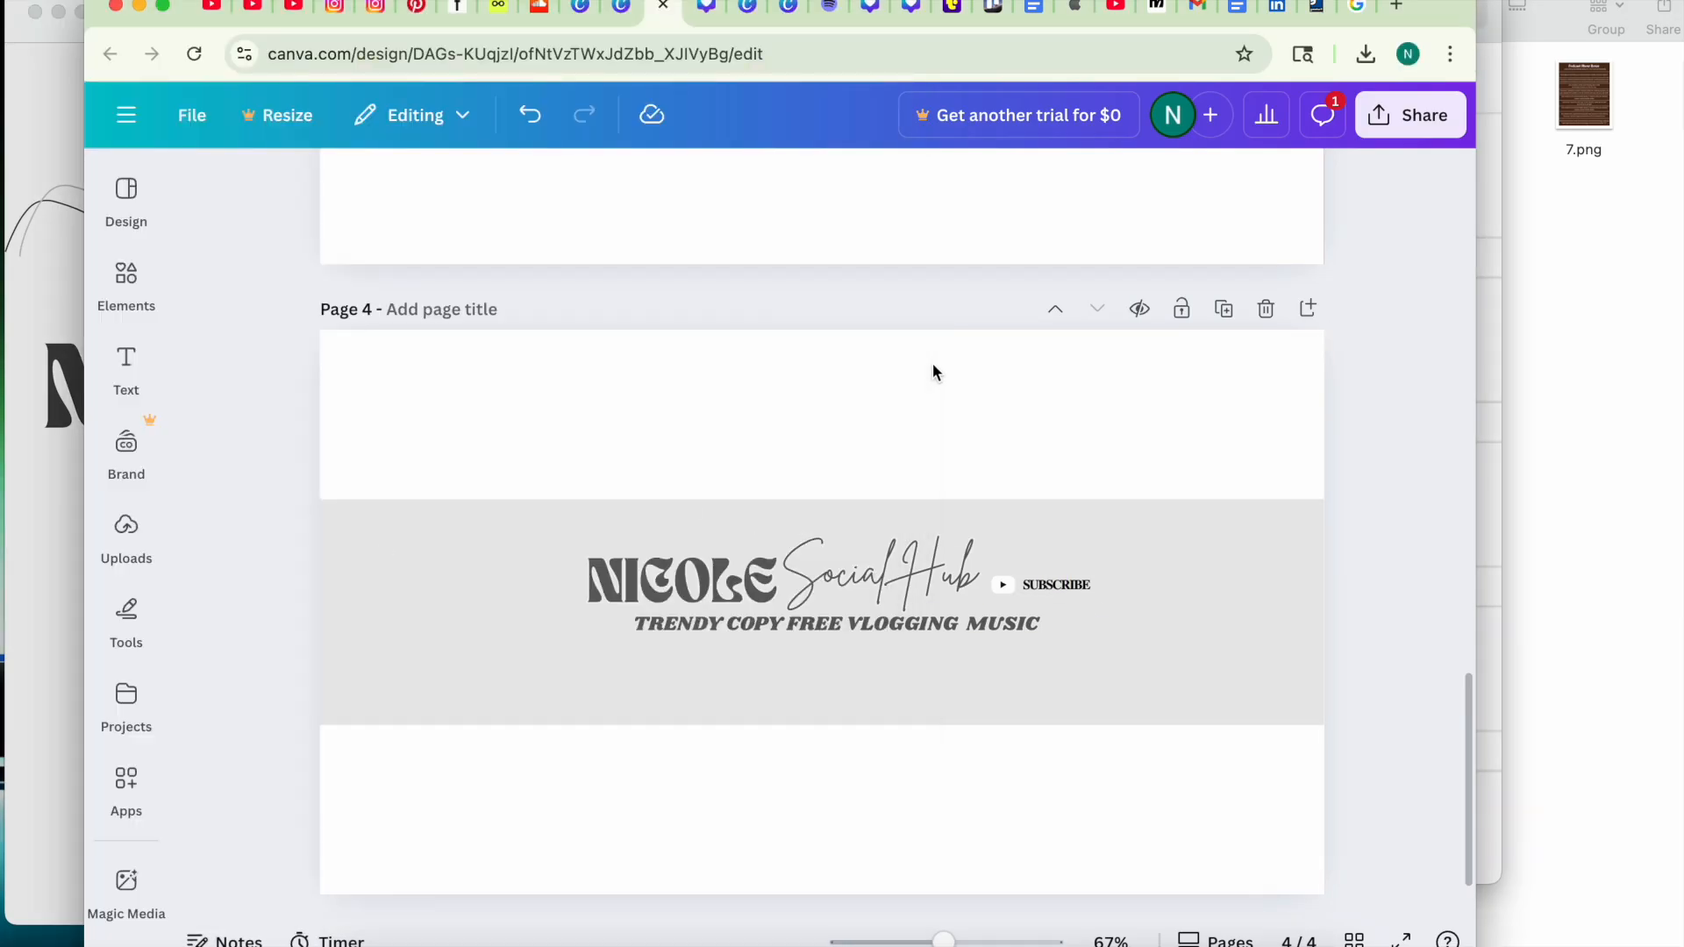
pyautogui.click(621, 10)
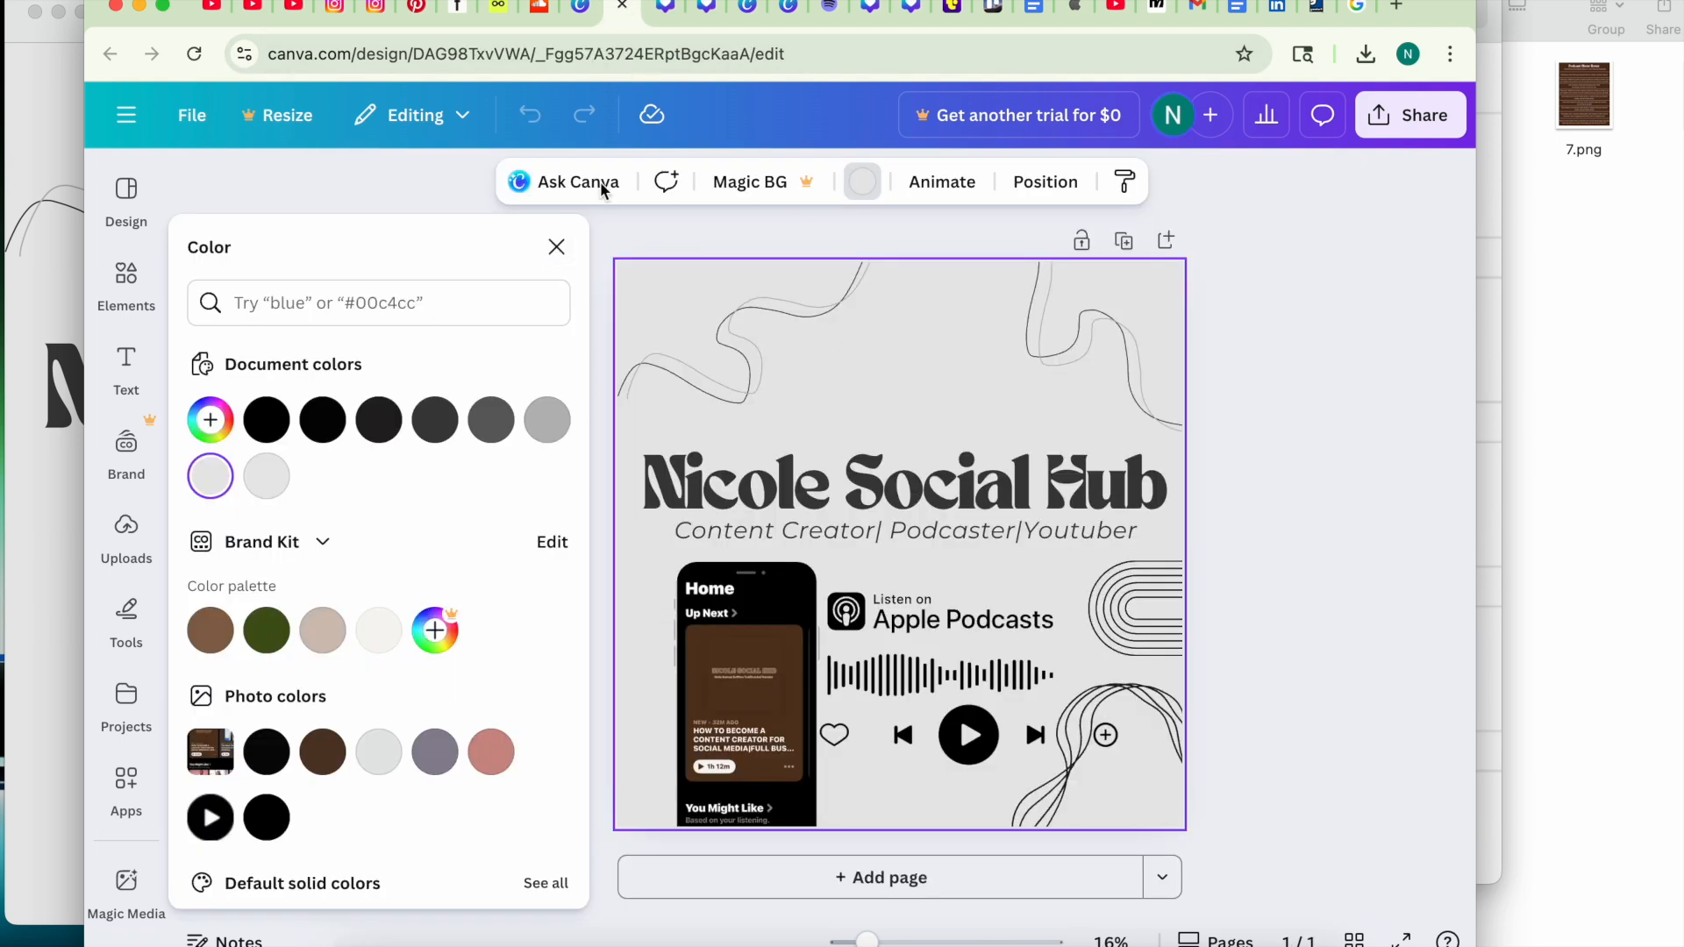
pyautogui.click(654, 12)
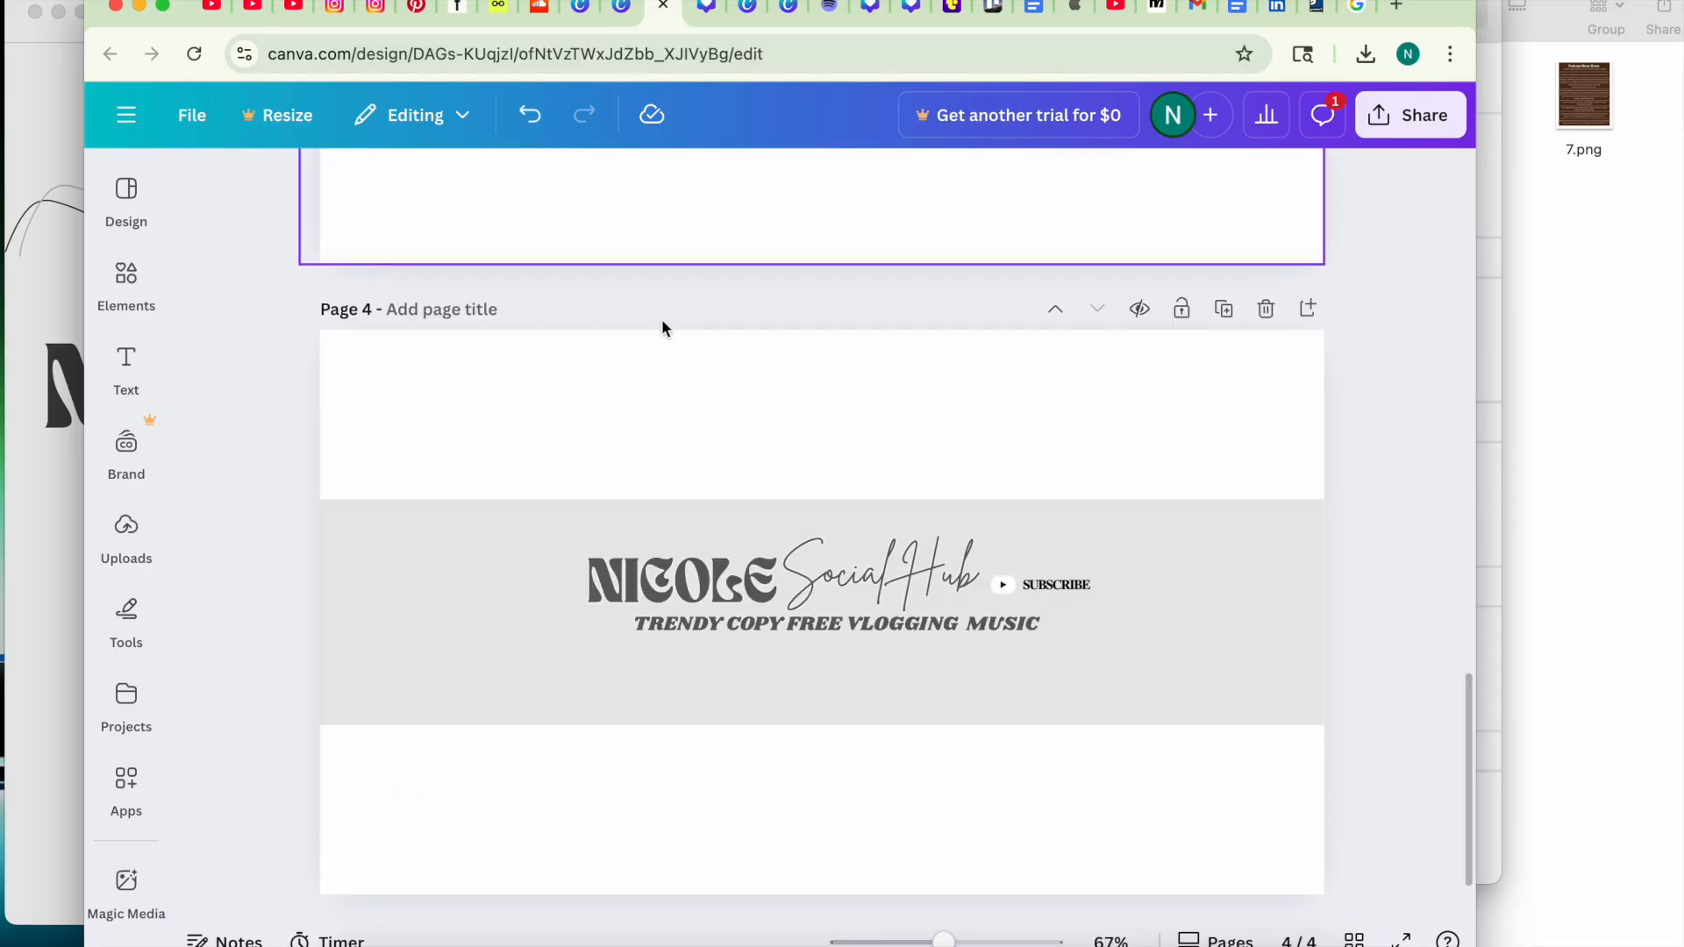
# Delete the handwritten Social Hub text from the banner on page 4.
pyautogui.click(663, 593)
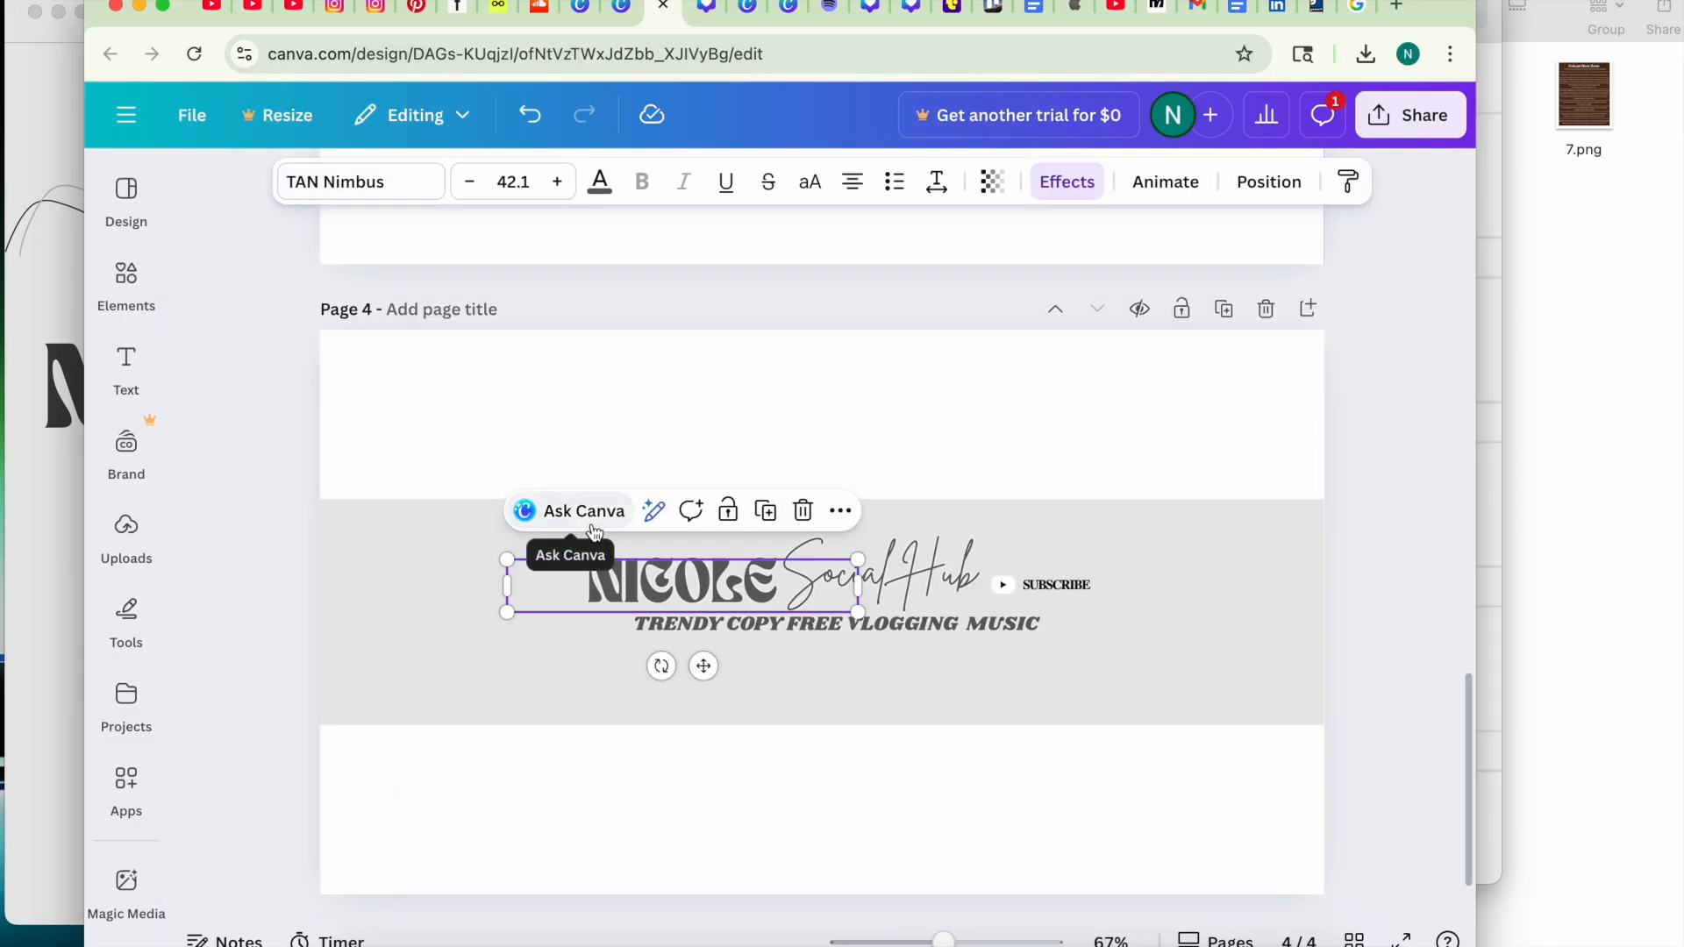
pyautogui.click(896, 588)
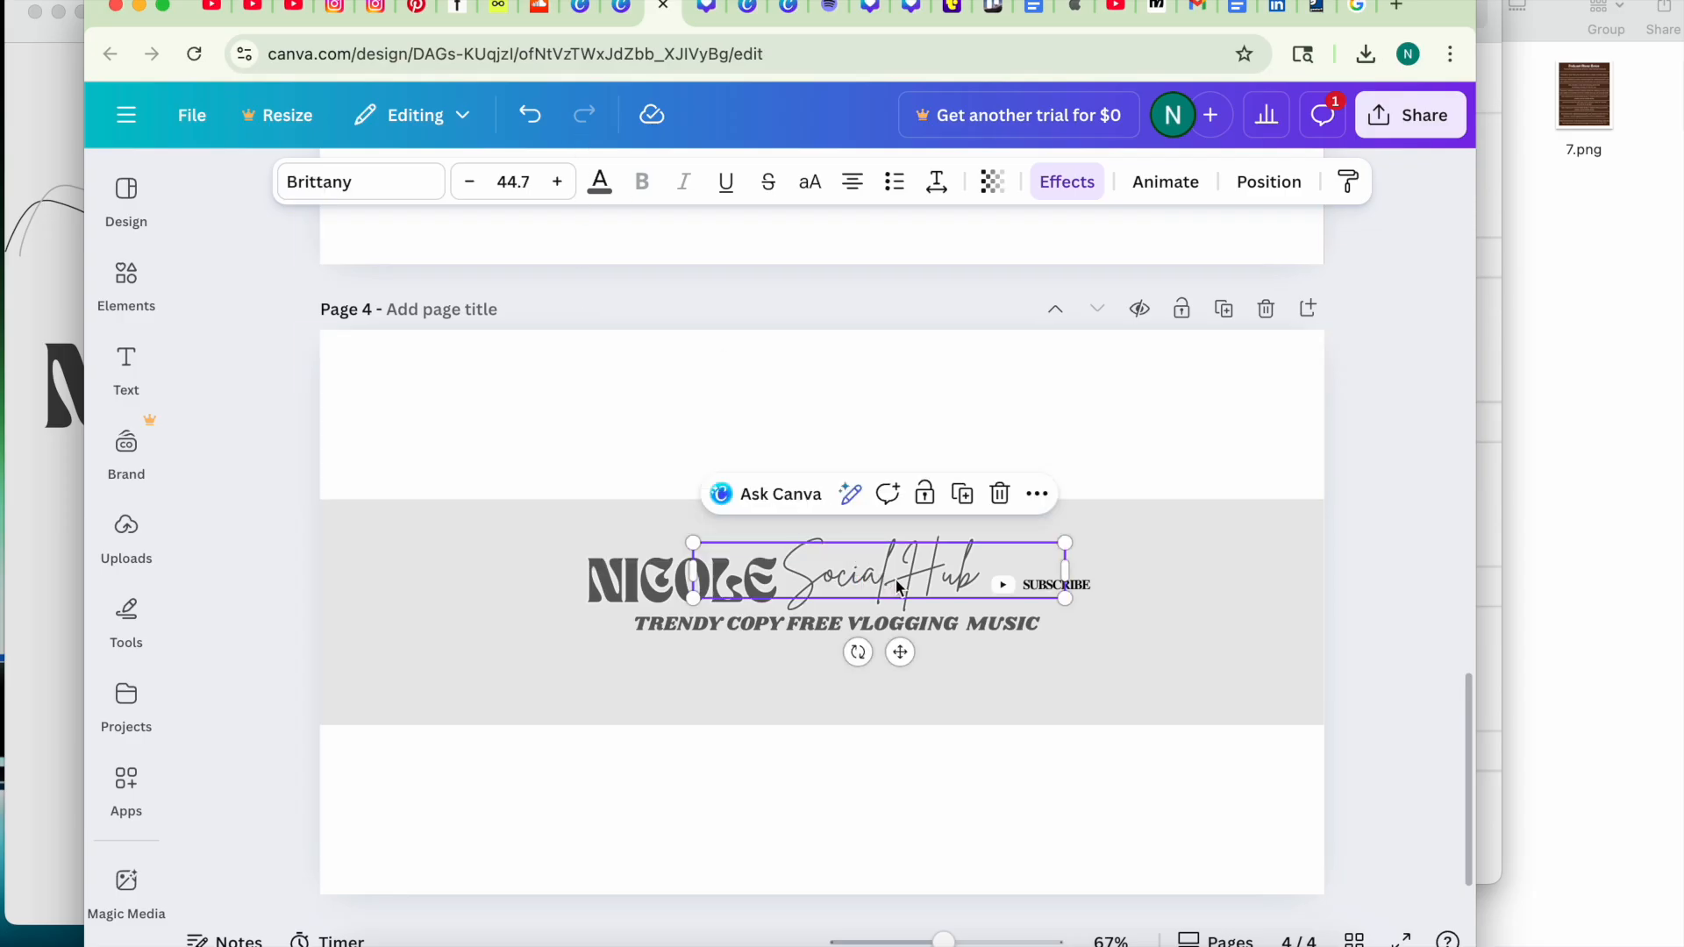
pyautogui.click(994, 494)
# Check the podcast cover's title font and open the font choices for the banner's NICOLE text to compare.
pyautogui.click(767, 572)
pyautogui.doubleClick(784, 575)
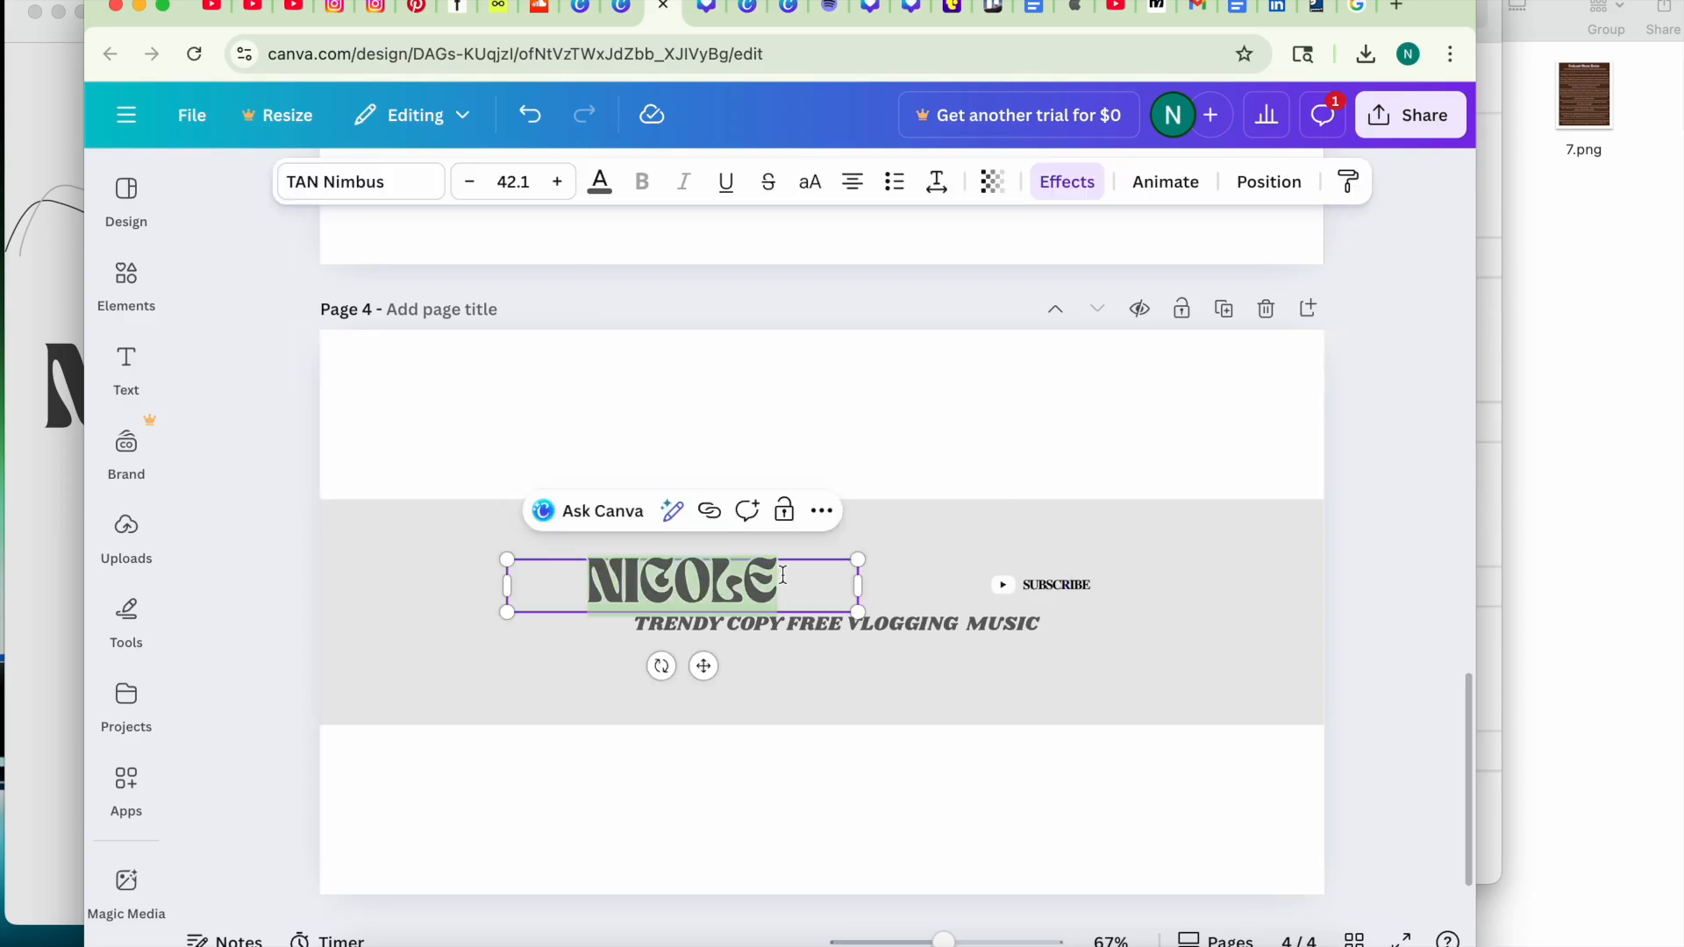
pyautogui.click(793, 583)
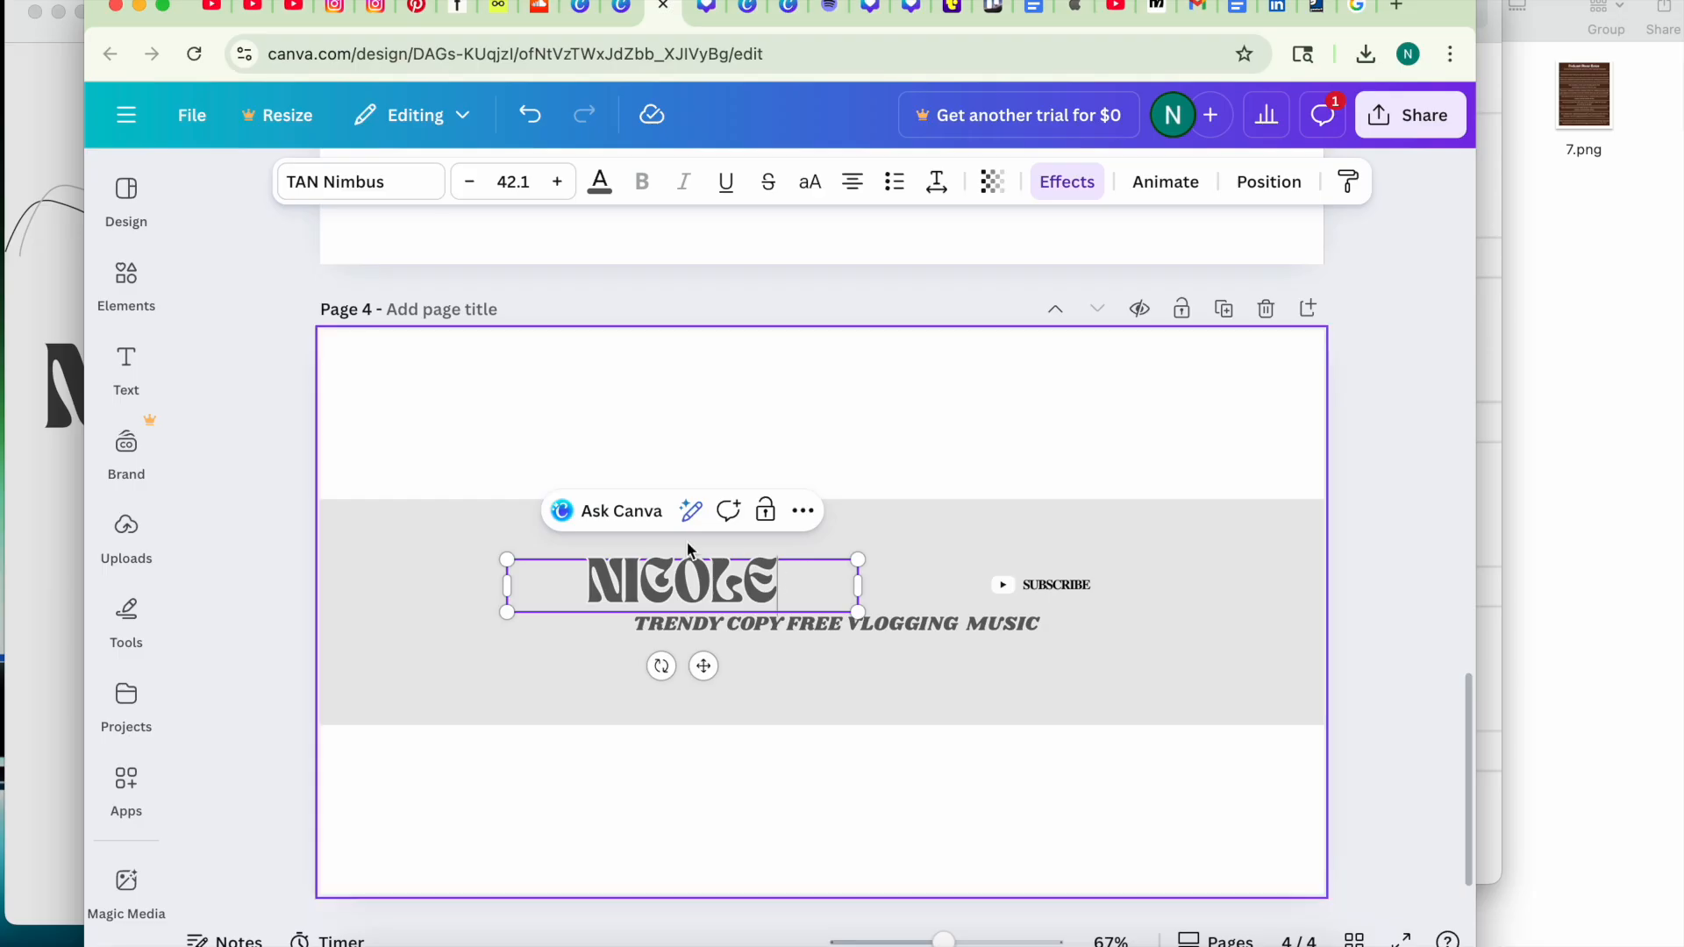
pyautogui.click(619, 7)
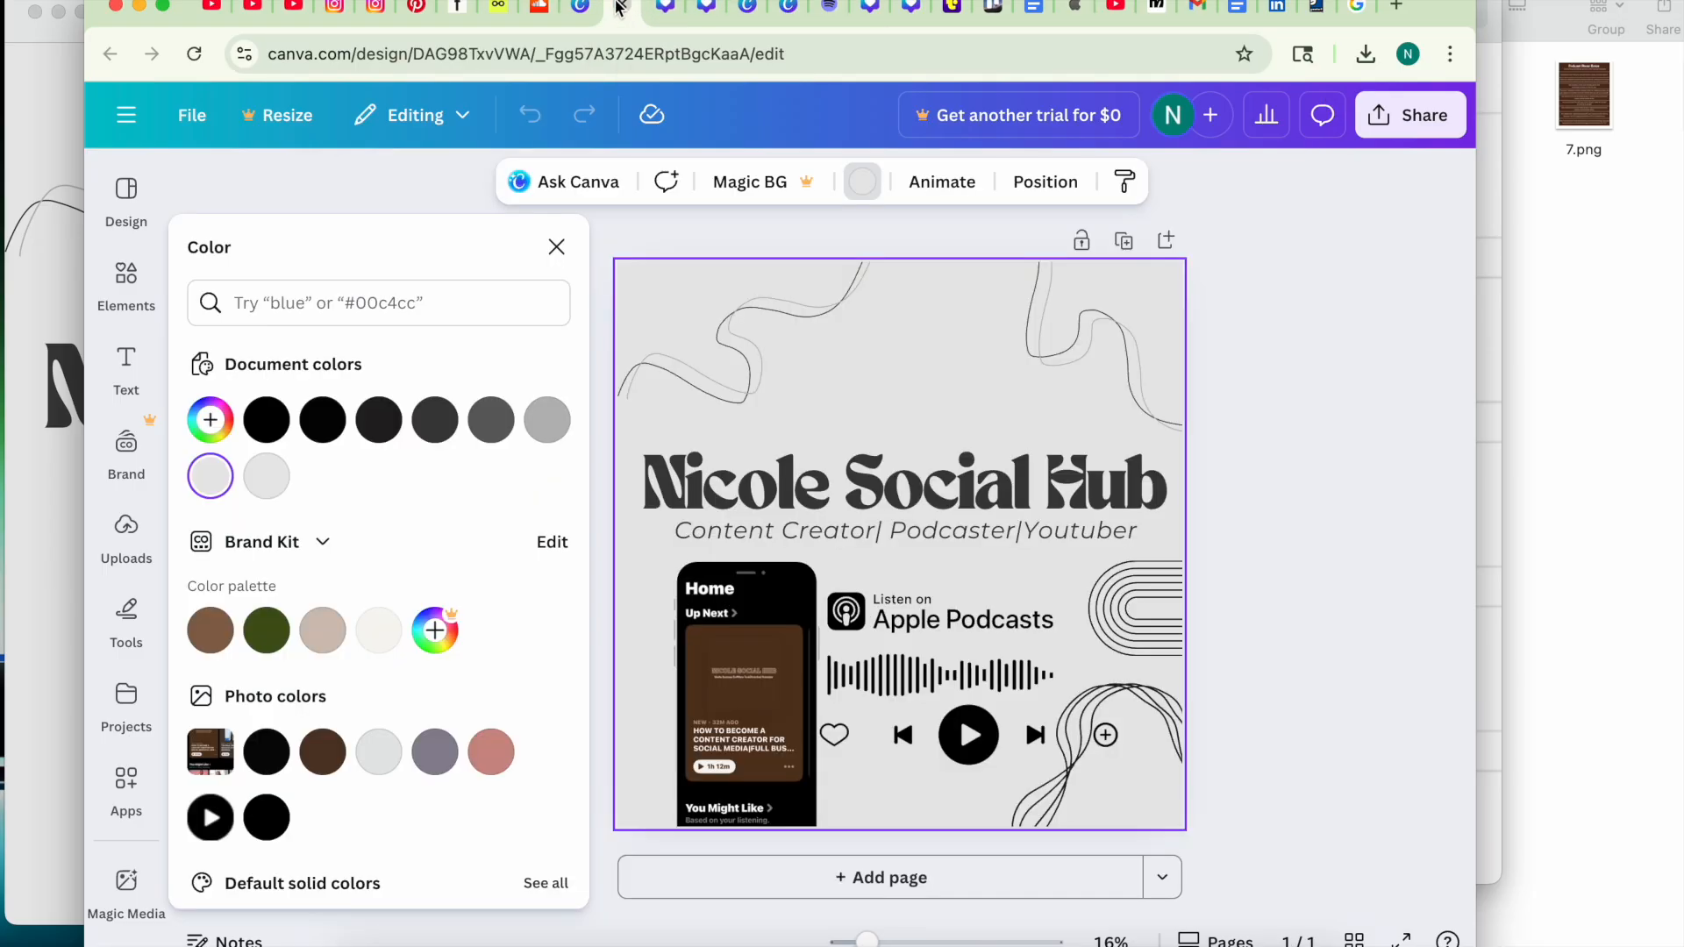
pyautogui.click(829, 496)
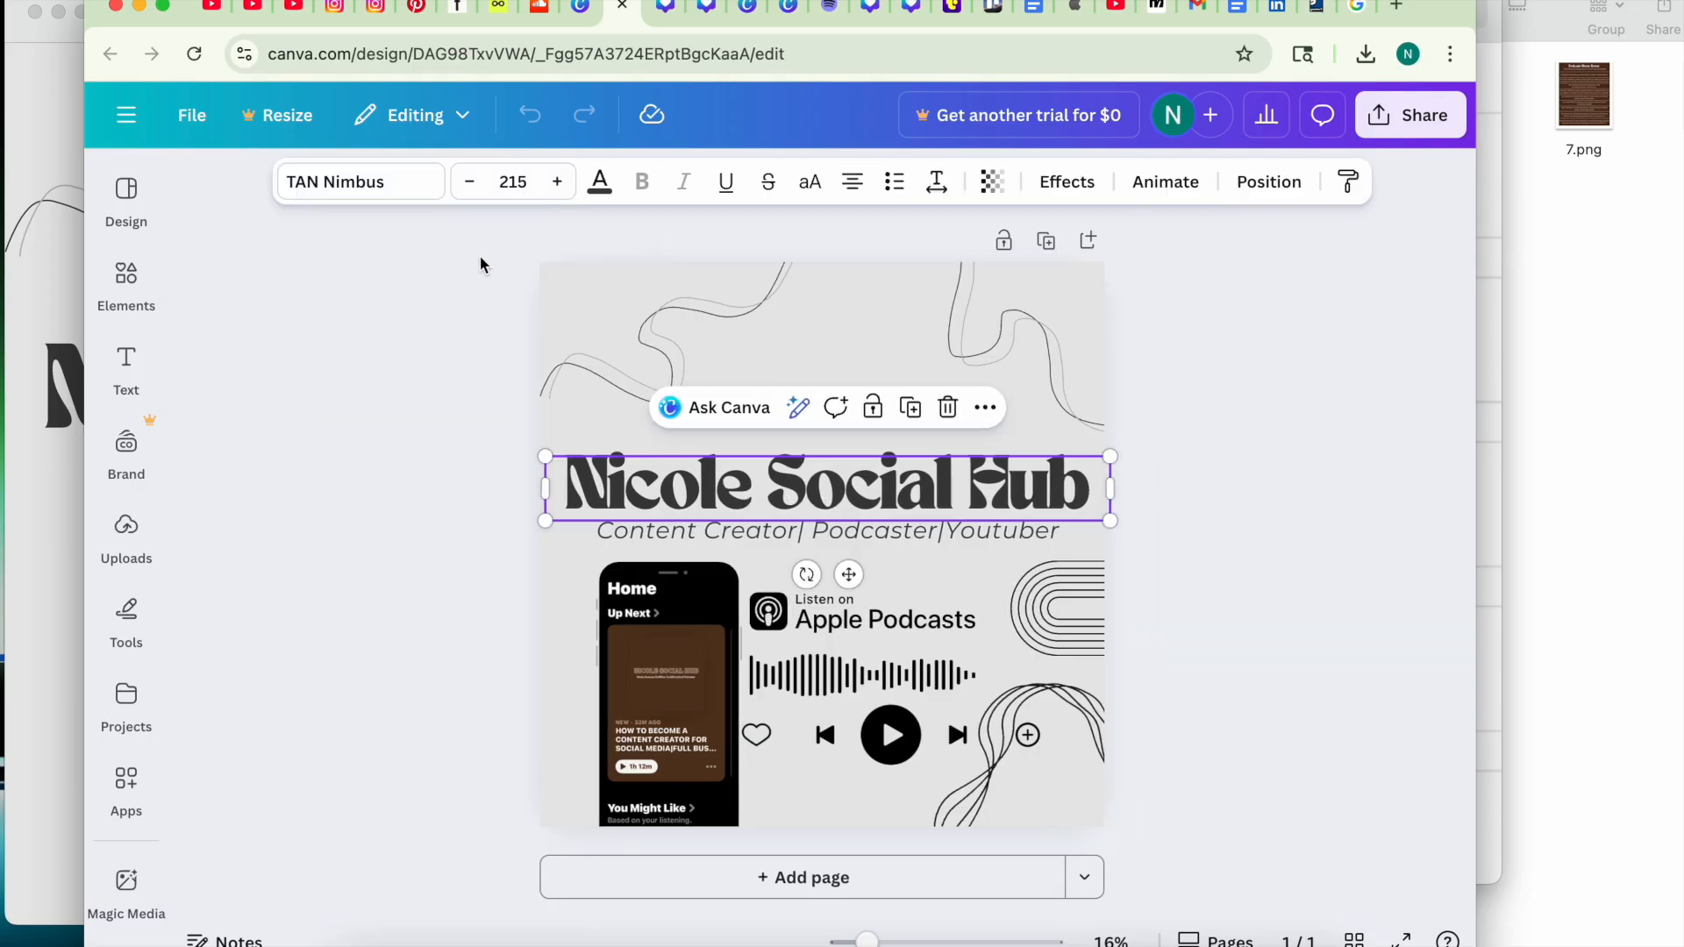
pyautogui.click(664, 7)
pyautogui.click(746, 575)
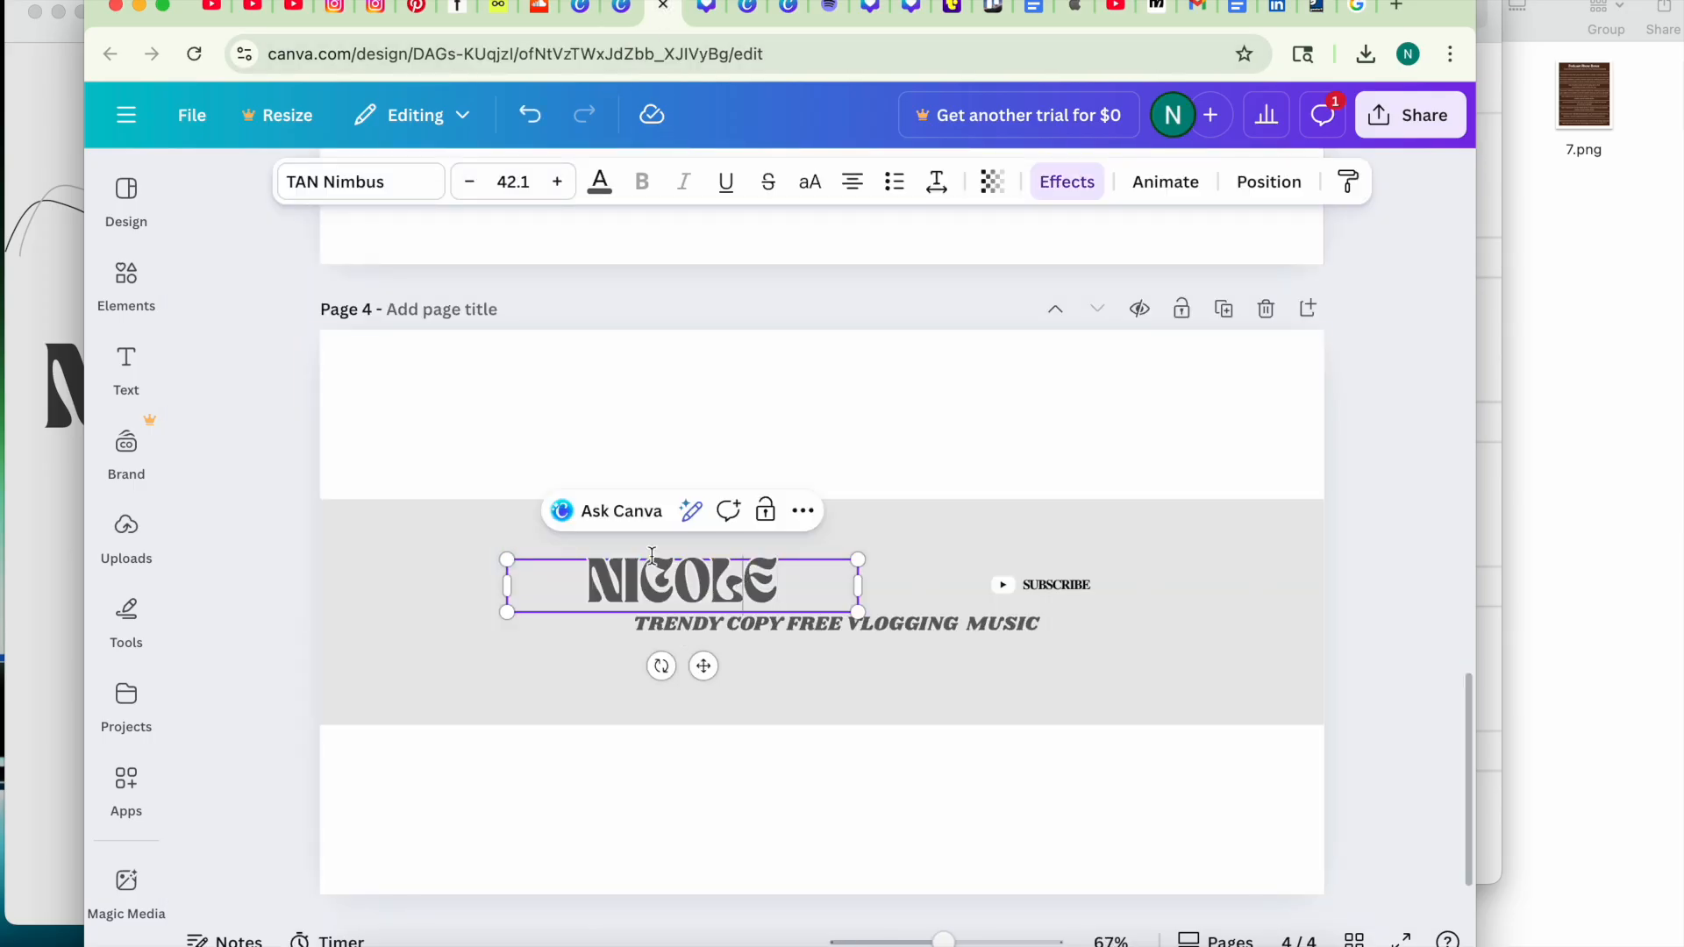
pyautogui.click(332, 181)
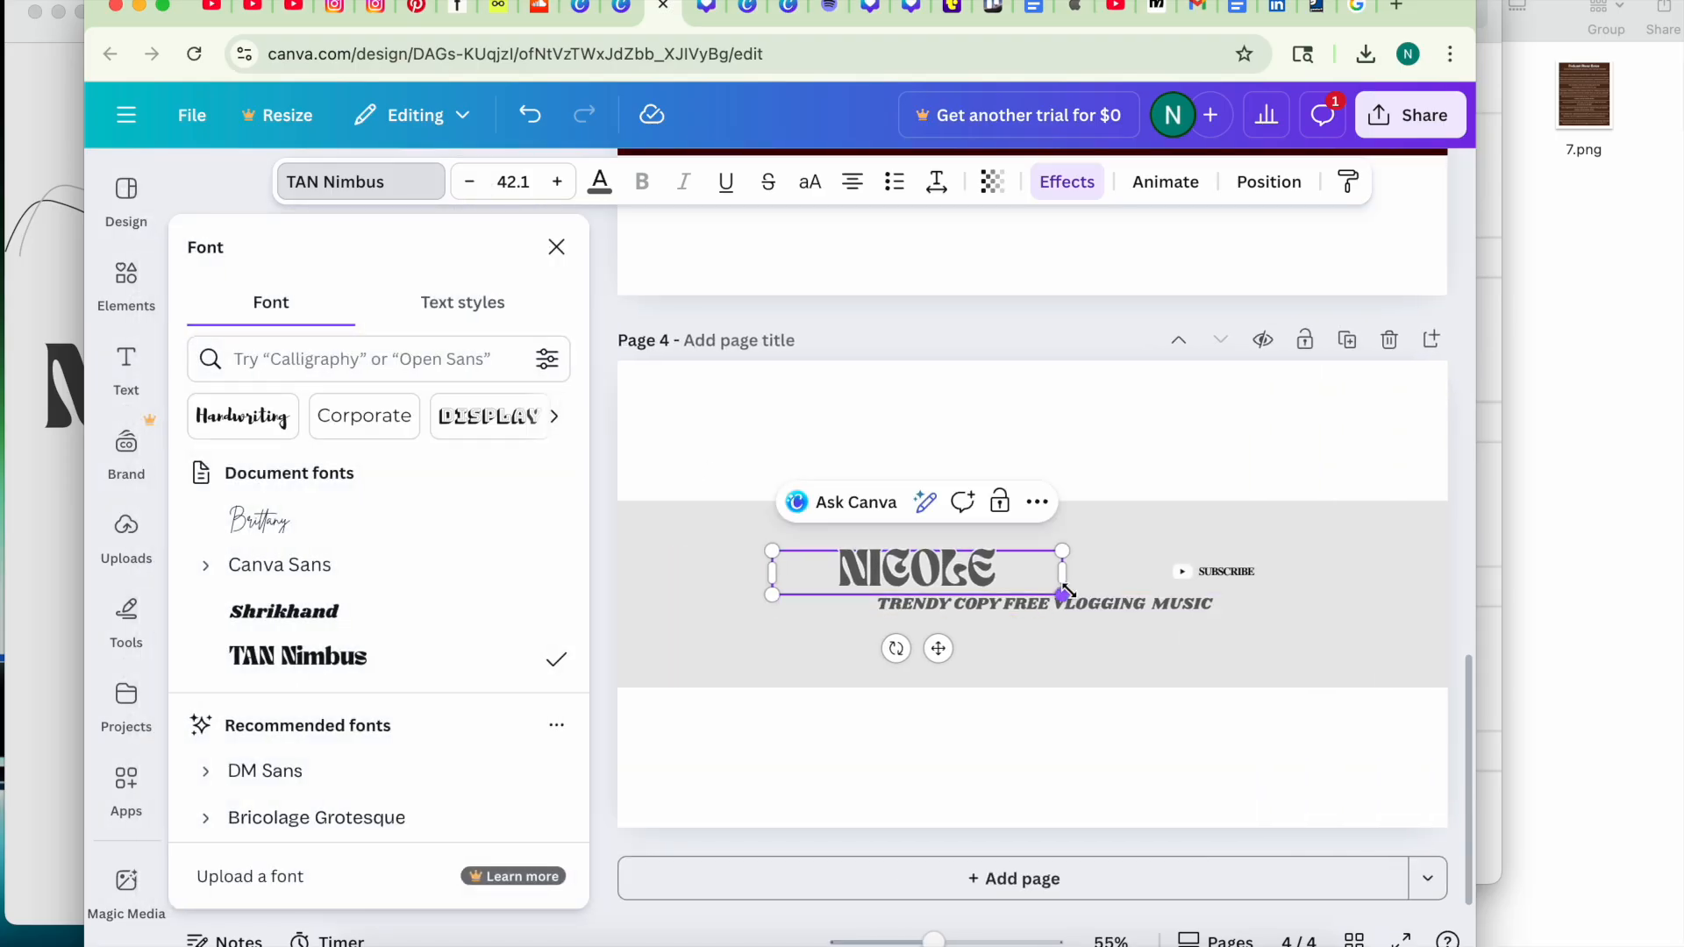
# Rewrite the NICOLE text on banner page 4 in mixed case as "Nicole".
pyautogui.press('BackSpace')
pyautogui.press('BackSpace')
pyautogui.press('BackSpace')
pyautogui.press('BackSpace')
pyautogui.press('BackSpace')
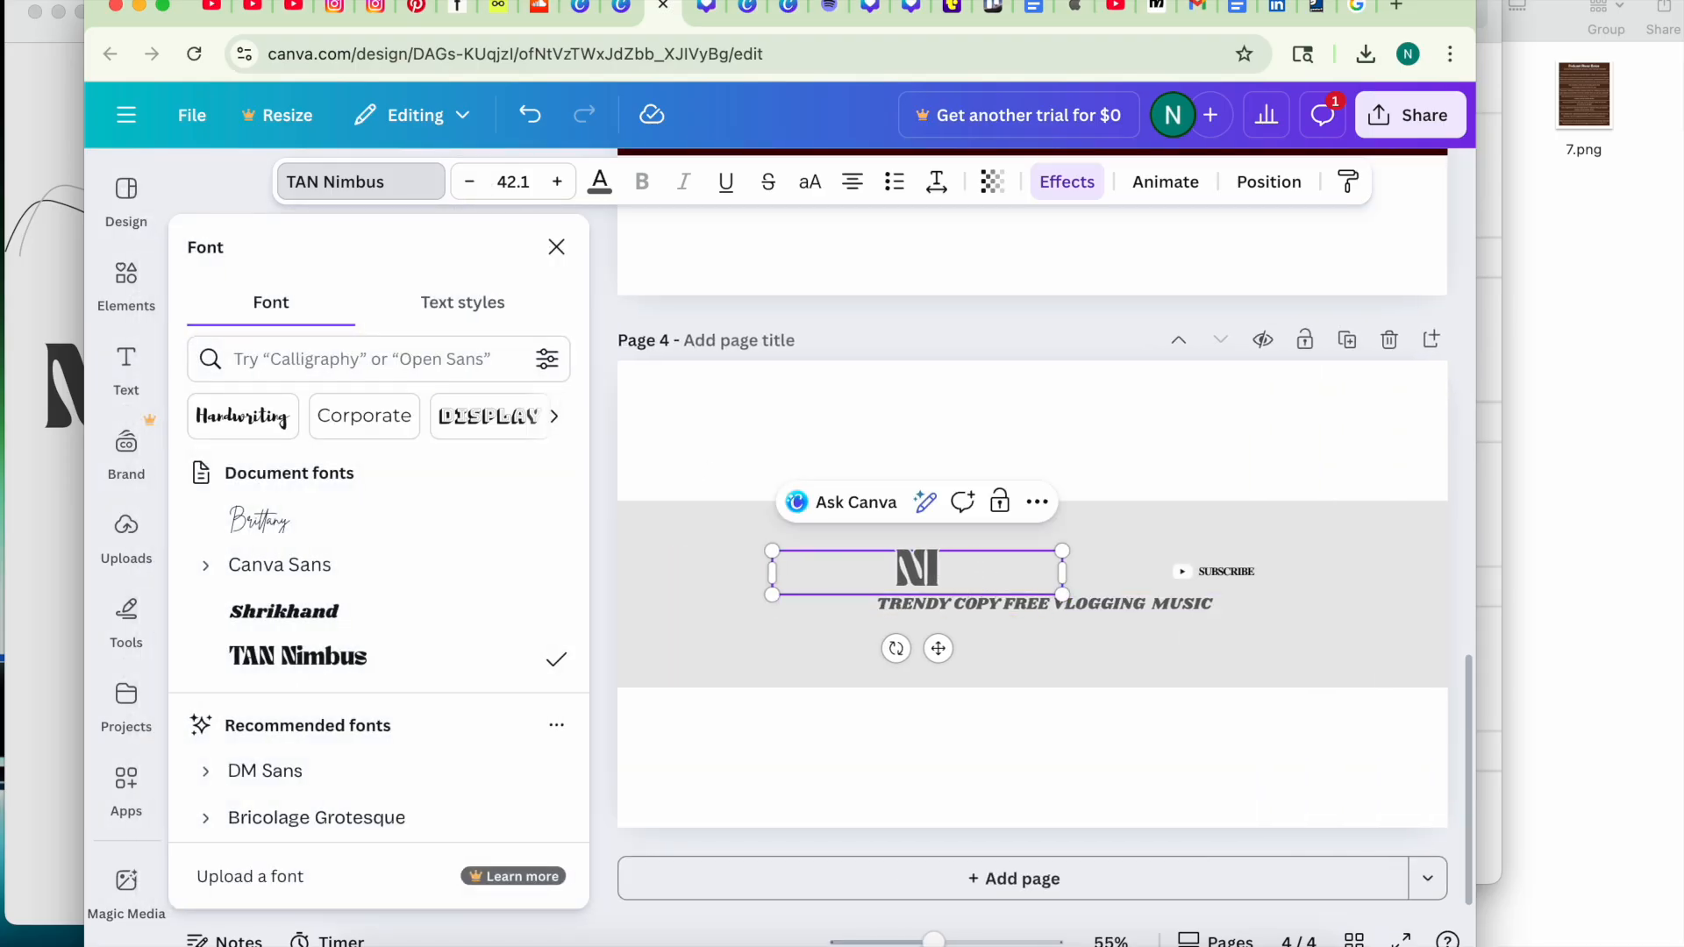
pyautogui.write('ic')
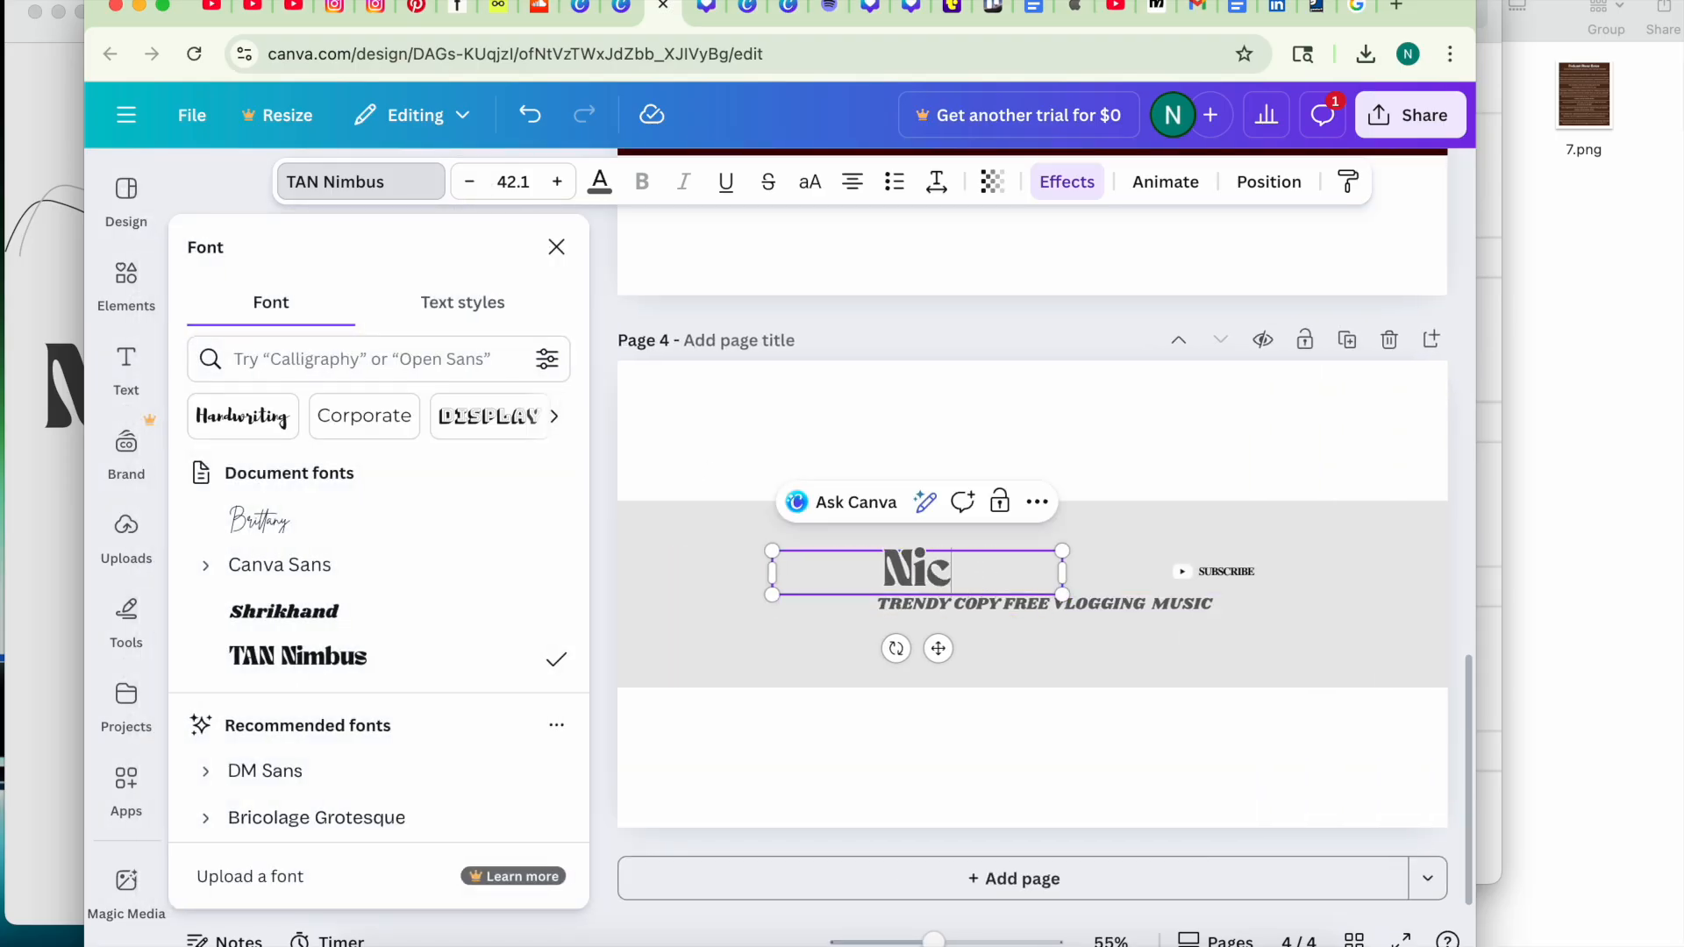
pyautogui.write('ole')
# Extend the banner title to "Nicole Social Hub" to match the podcast cover and widen its text box to fit one line.
pyautogui.click(625, 7)
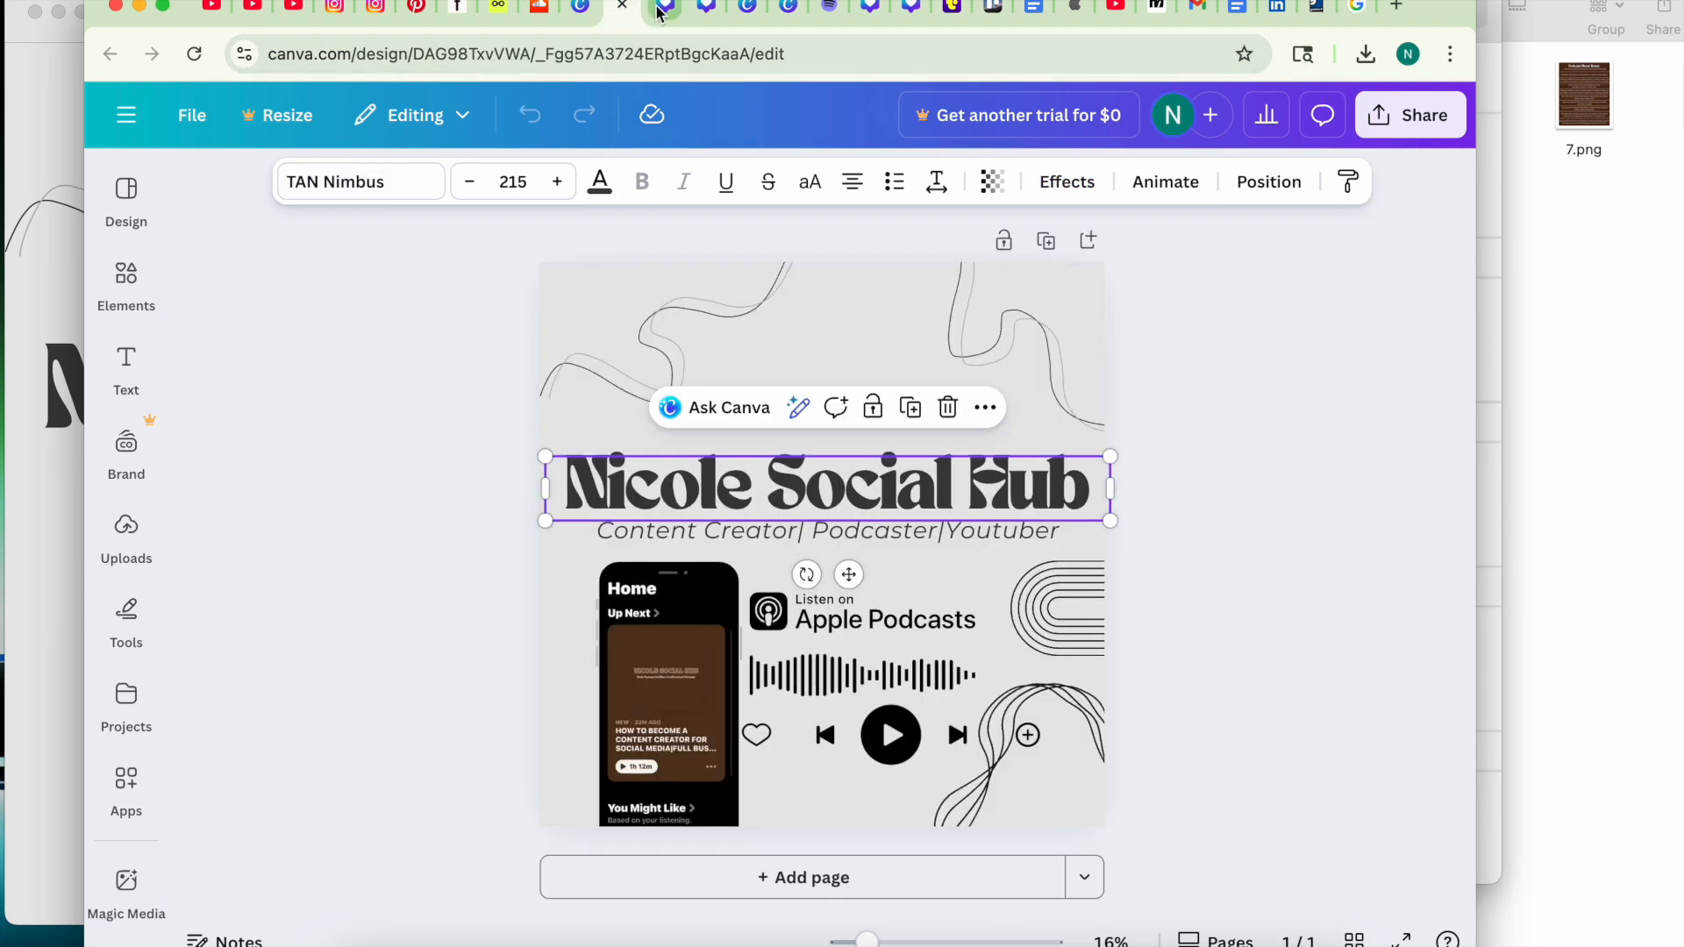
pyautogui.click(658, 10)
pyautogui.write('Soc')
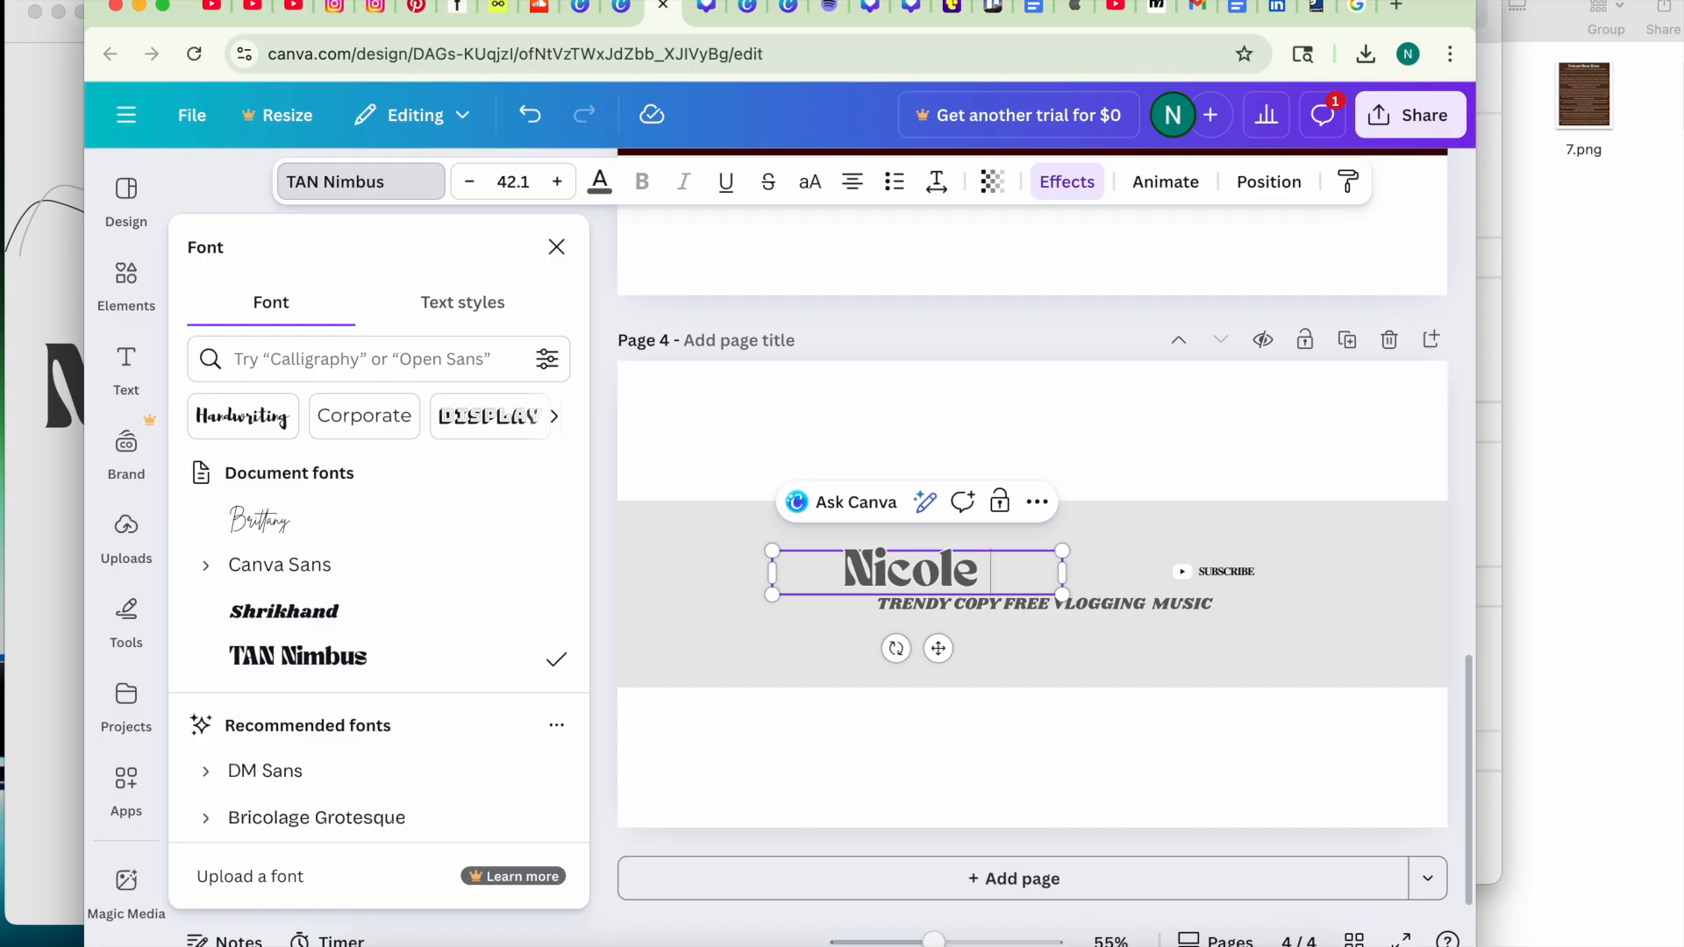
pyautogui.write('ial Hub')
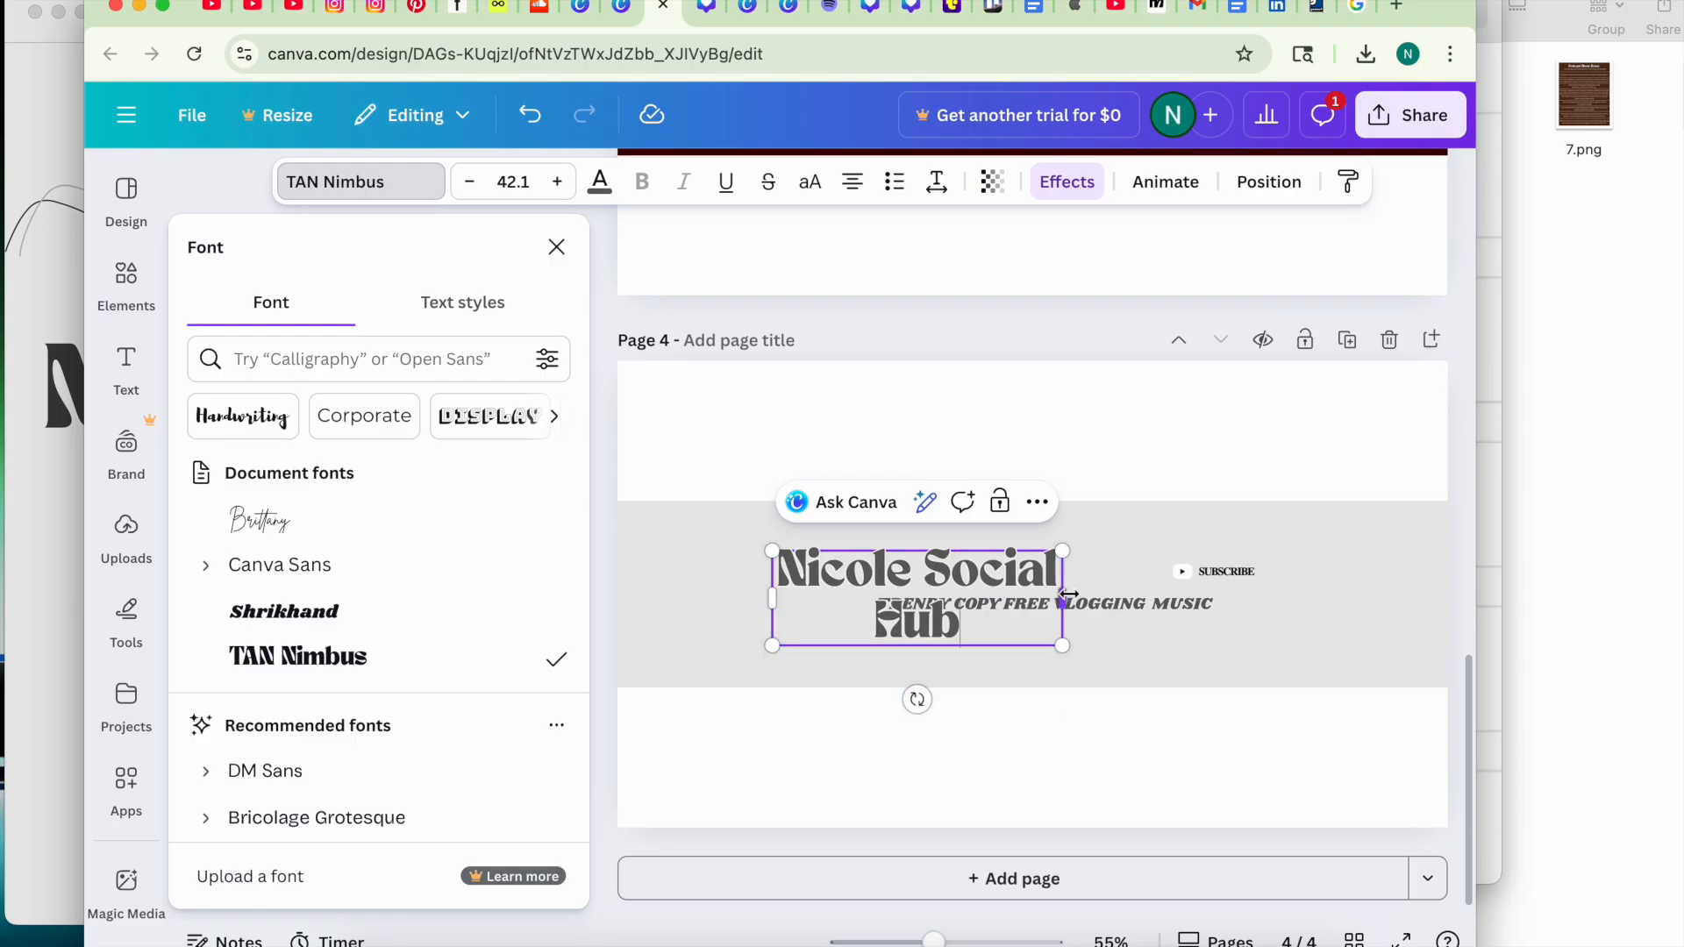
pyautogui.moveTo(1068, 599); pyautogui.dragTo(1241, 597)
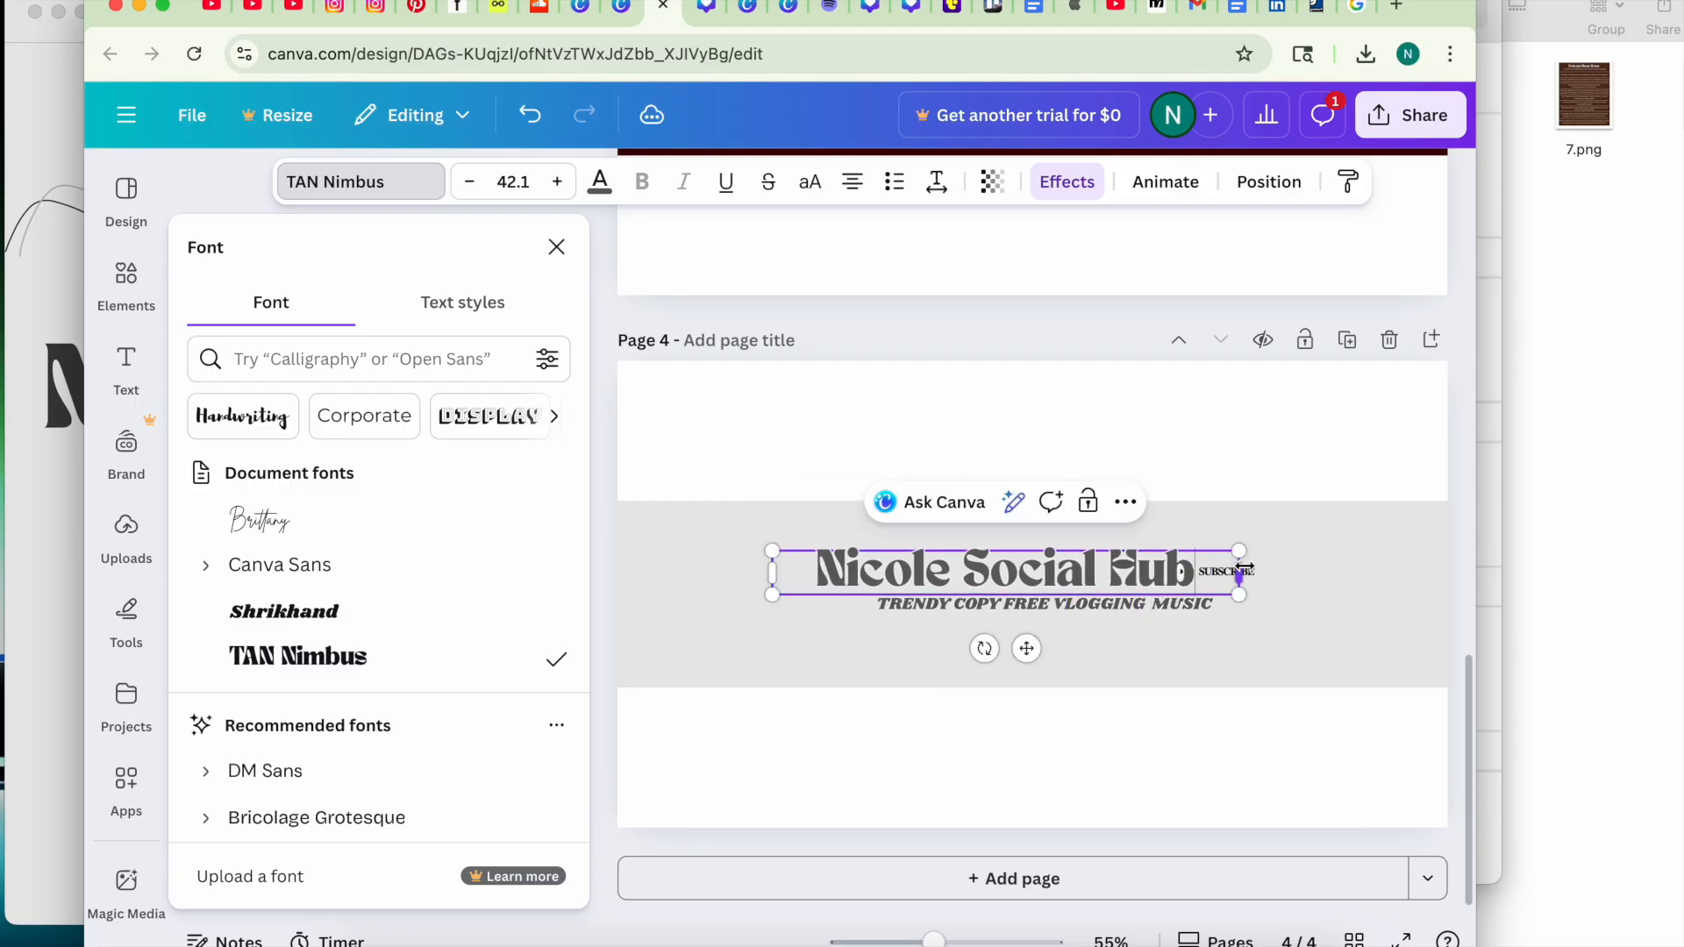
pyautogui.click(557, 247)
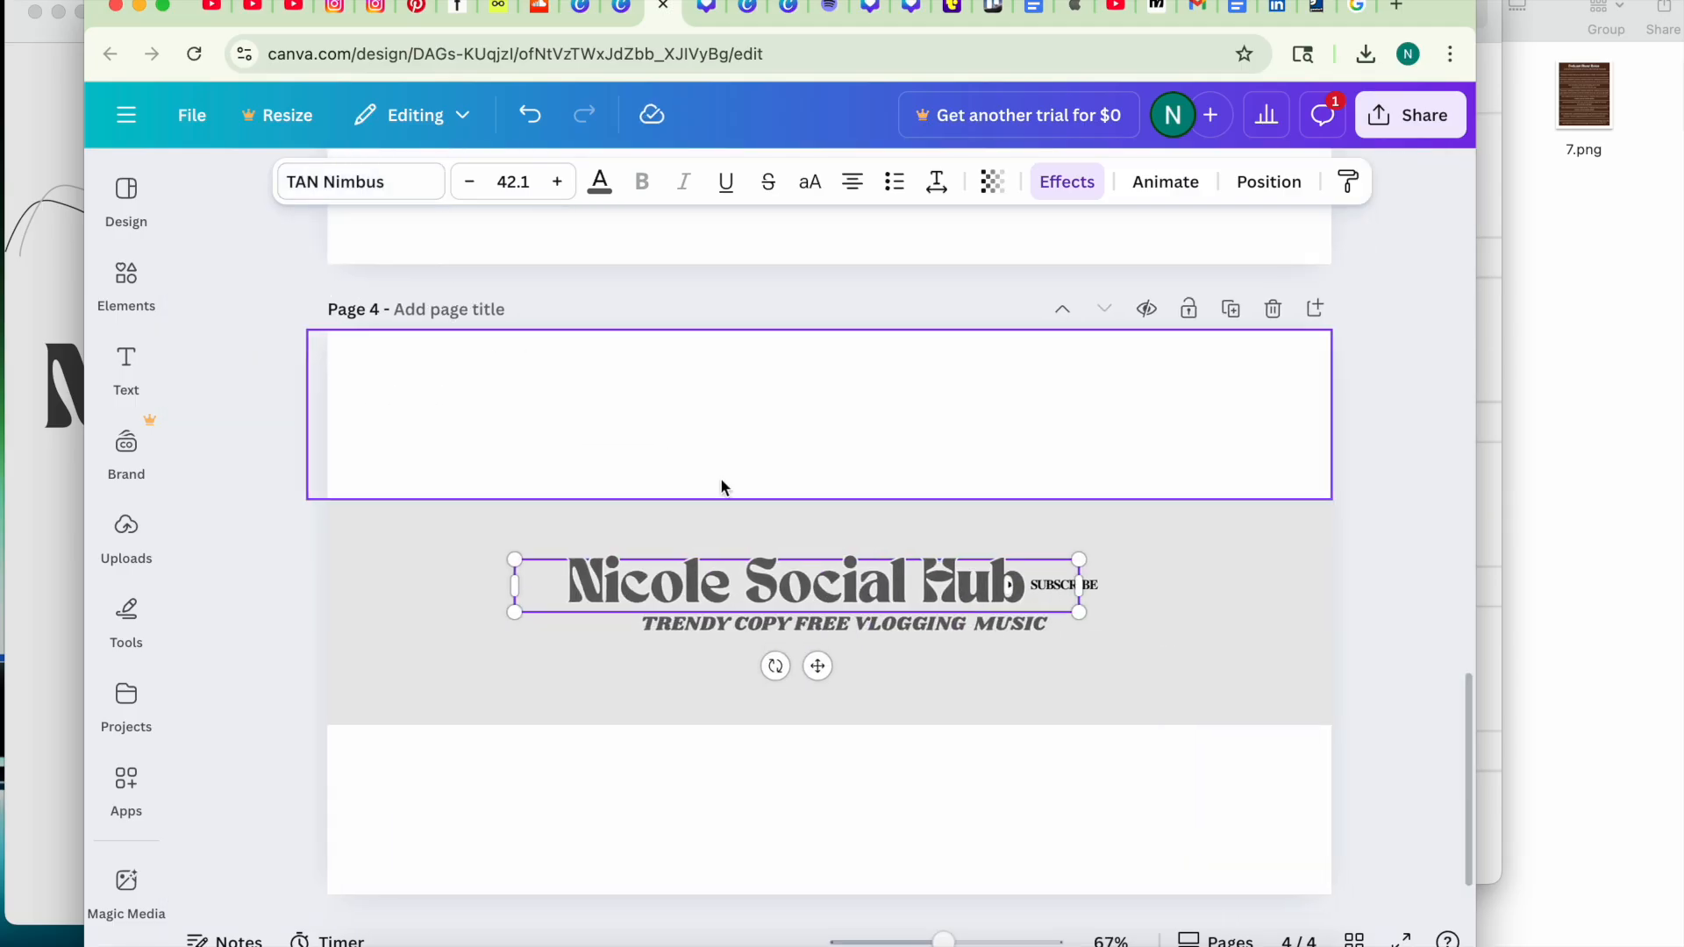
pyautogui.click(235, 566)
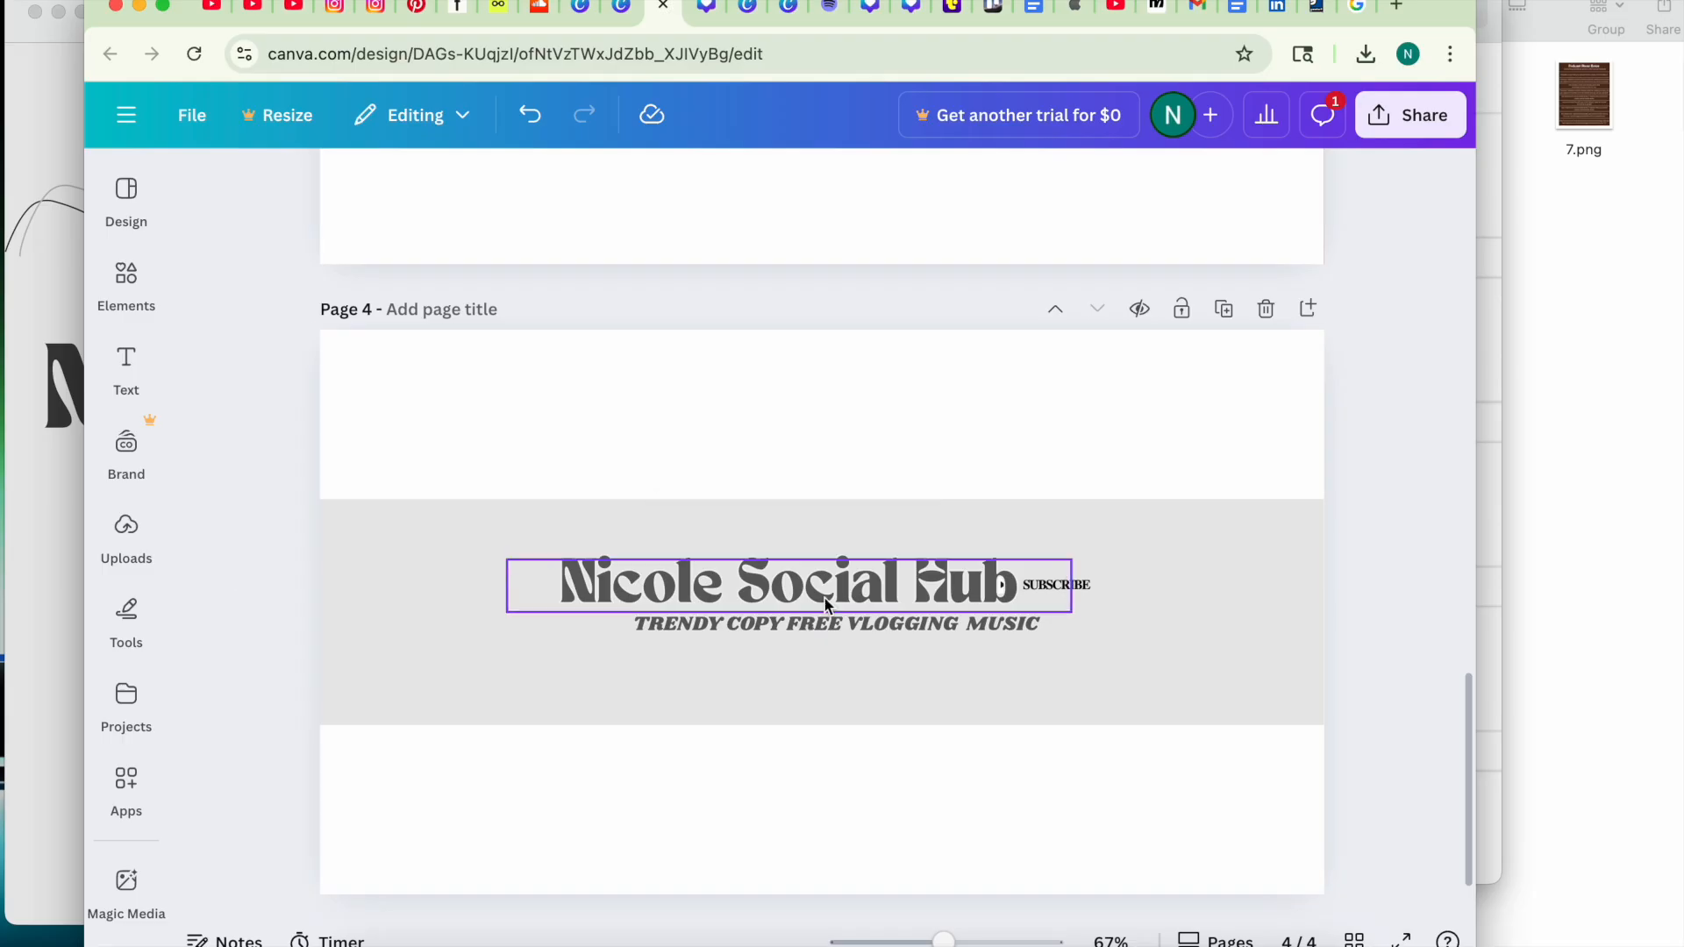
# Move the Subscribe button clear of the banner title and change its light gray background to a darker gray from the document colors.
pyautogui.click(1109, 586)
pyautogui.moveTo(1109, 586); pyautogui.dragTo(1157, 598)
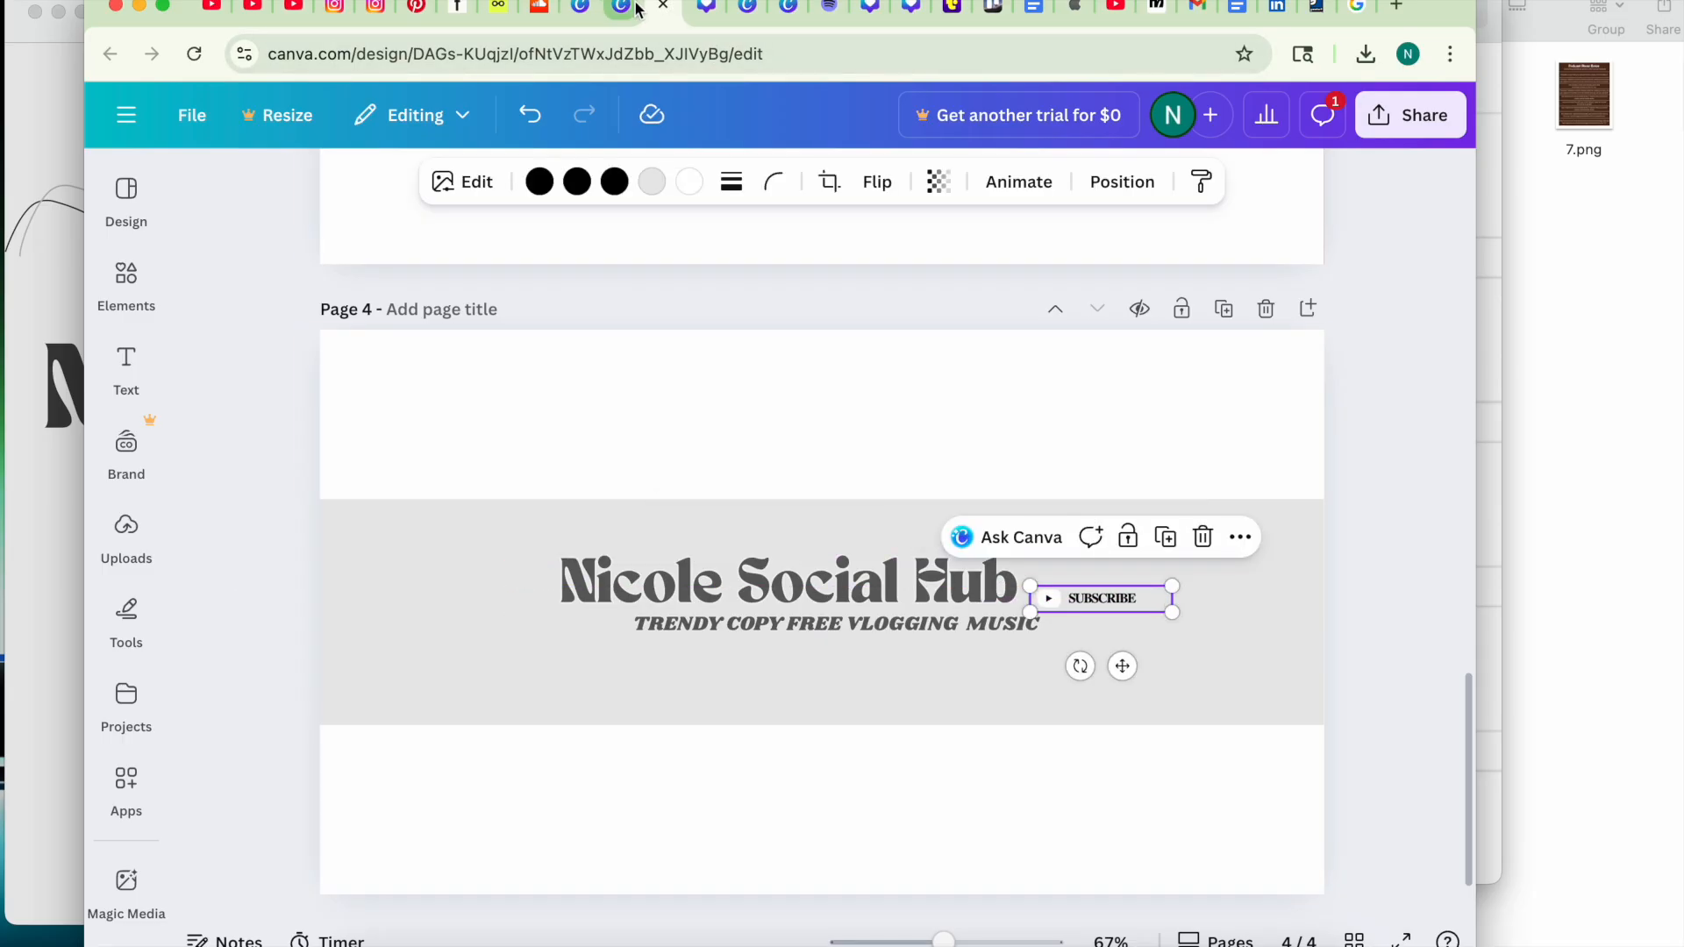
pyautogui.click(637, 9)
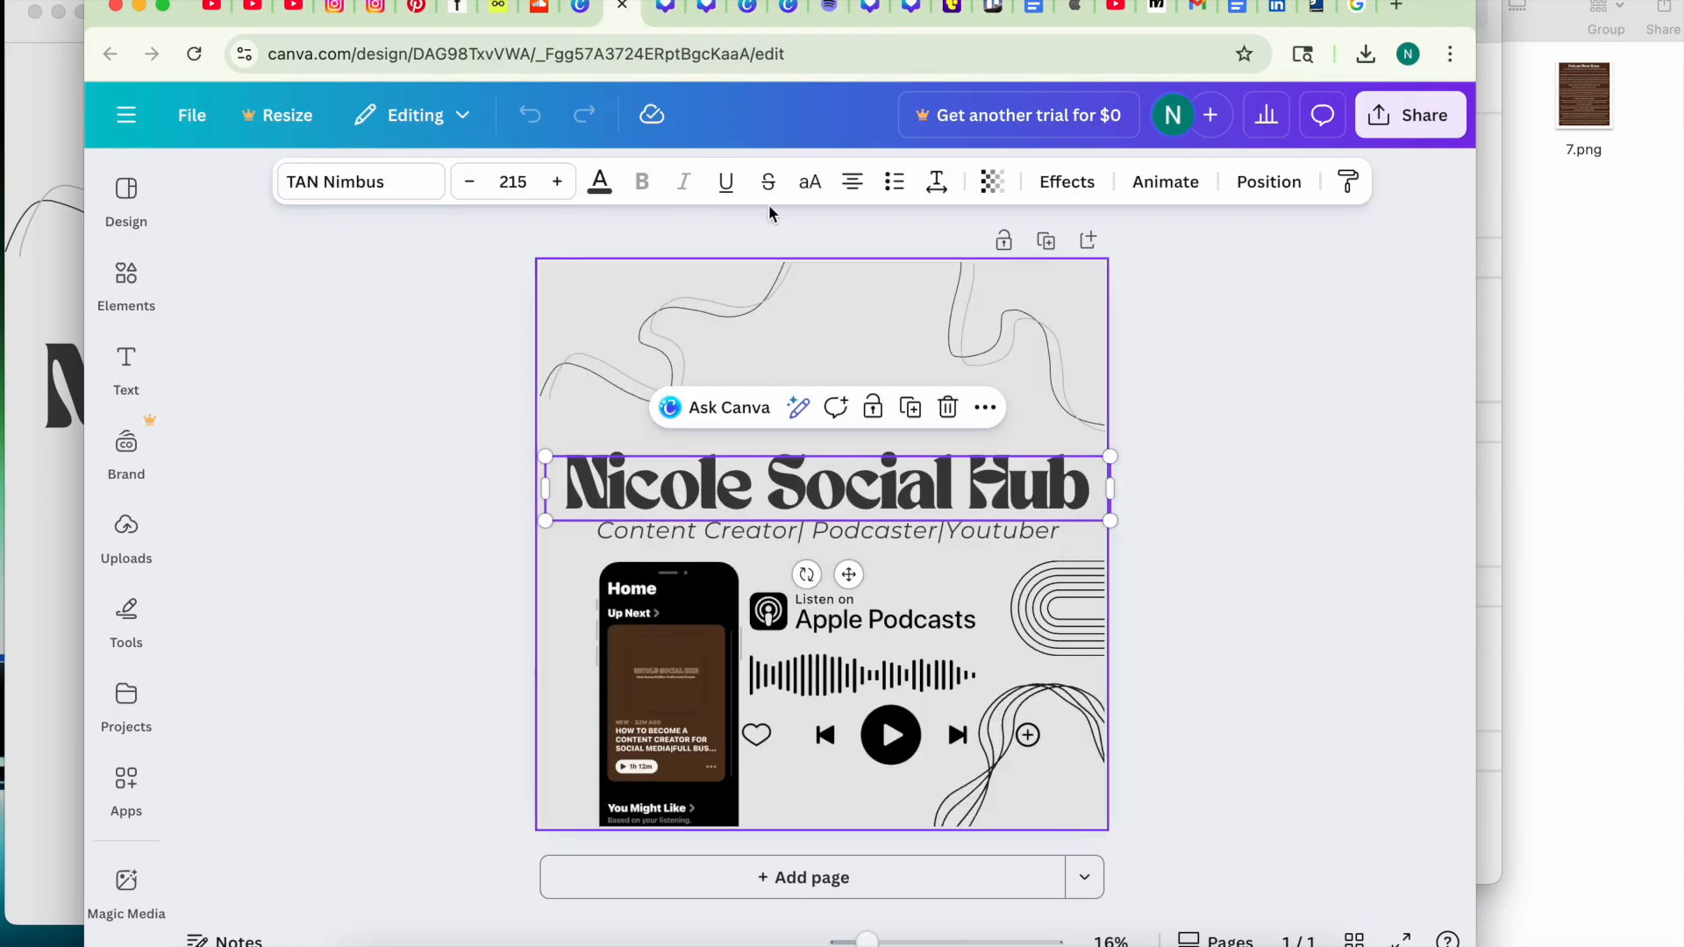
pyautogui.click(664, 10)
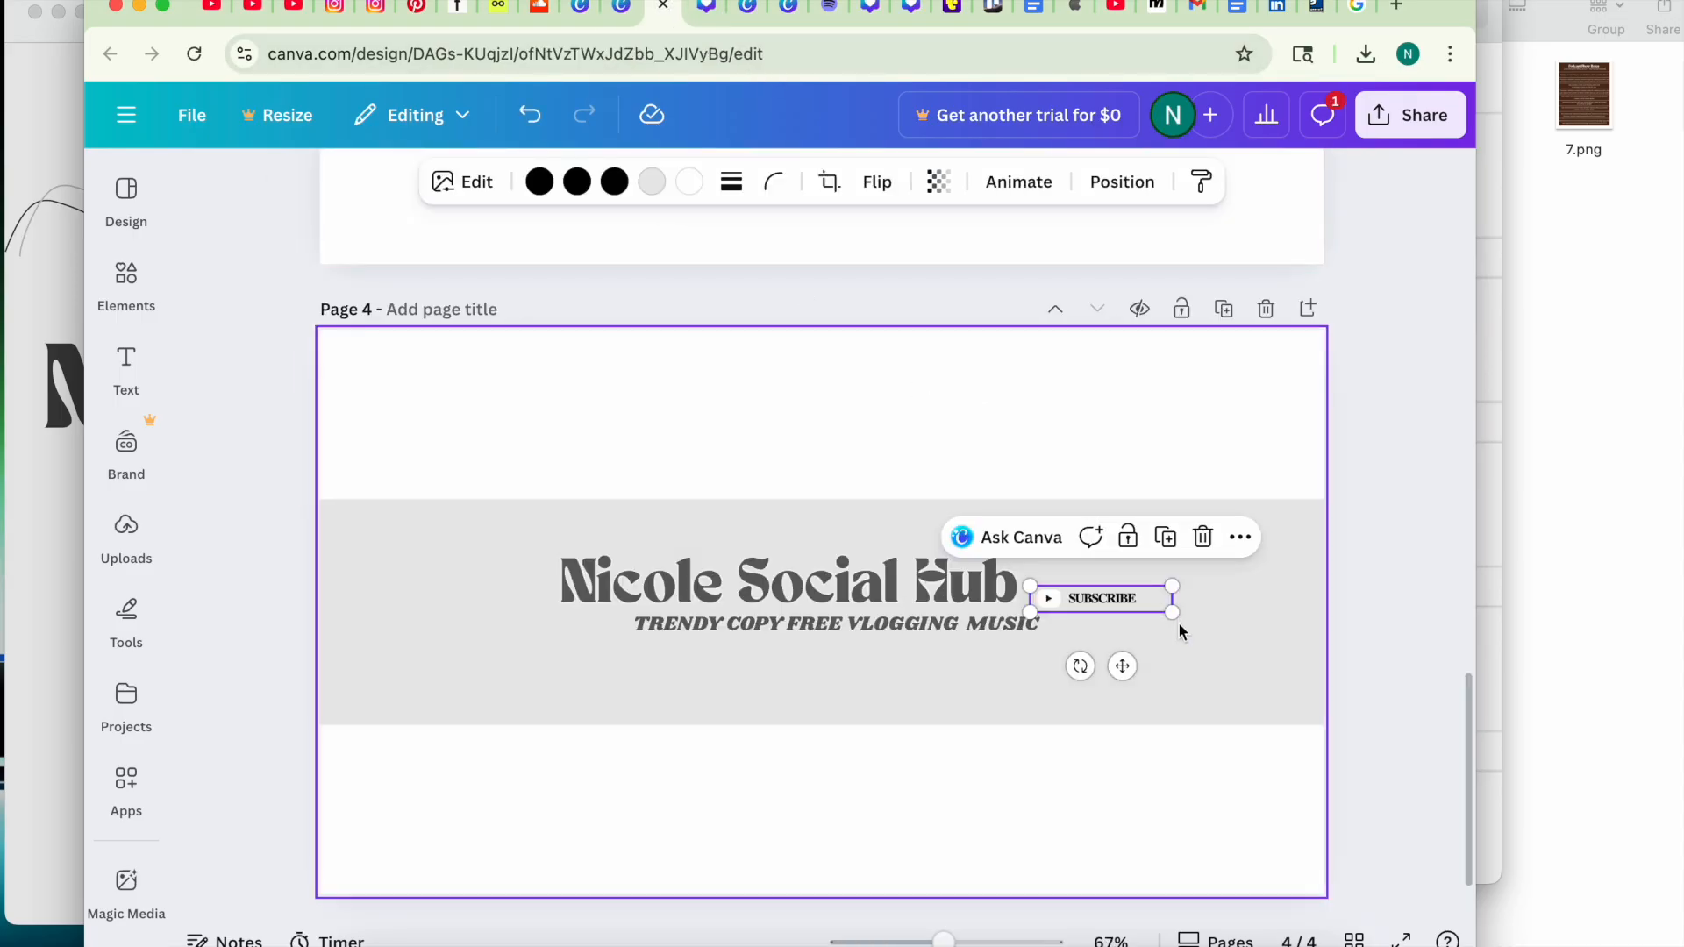
pyautogui.click(659, 187)
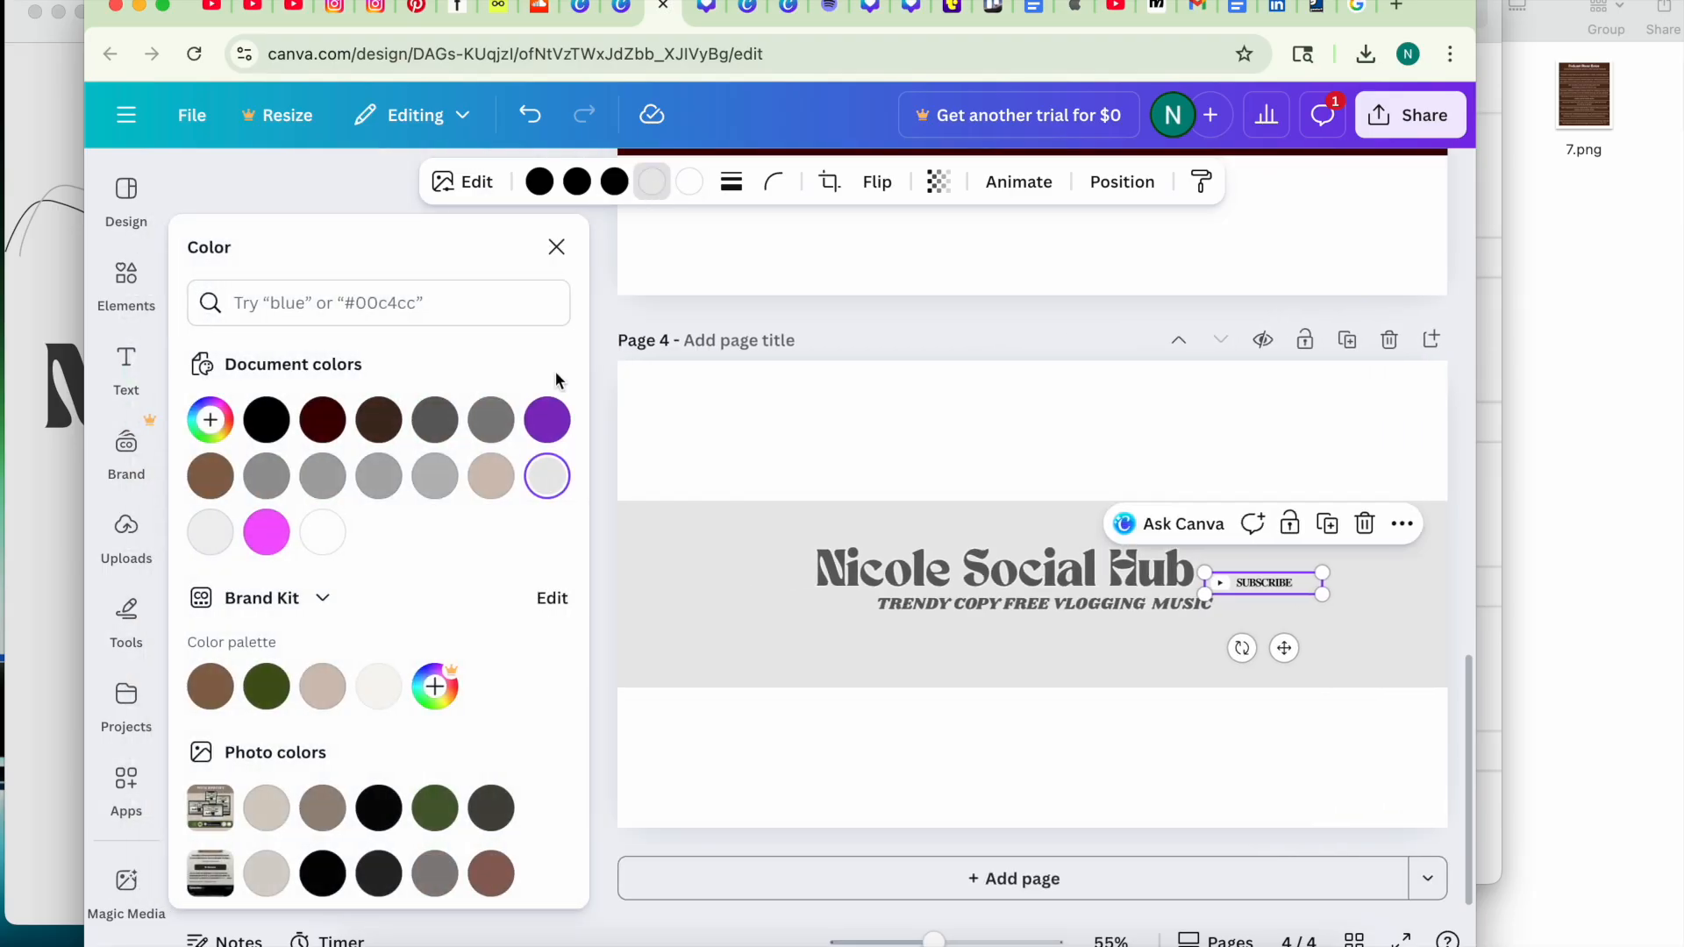
pyautogui.click(436, 419)
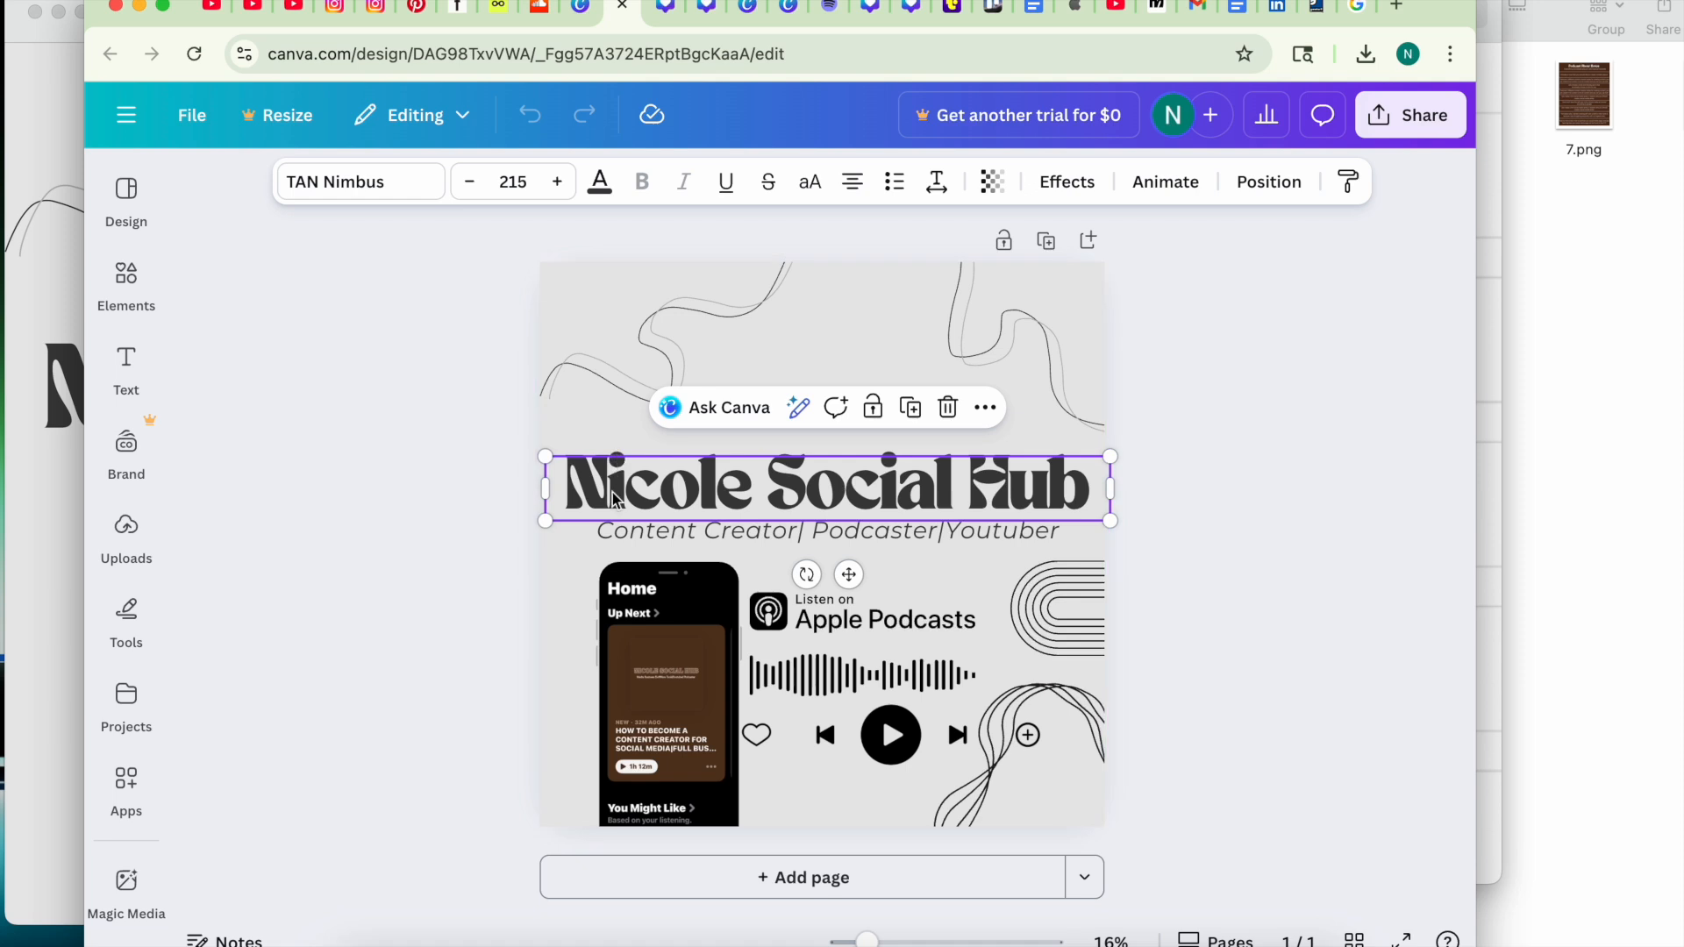
# Check which font the podcast cover's "Content Creator| Podcaster|Youtuber" tagline uses and return to the banner.
pyautogui.click(609, 537)
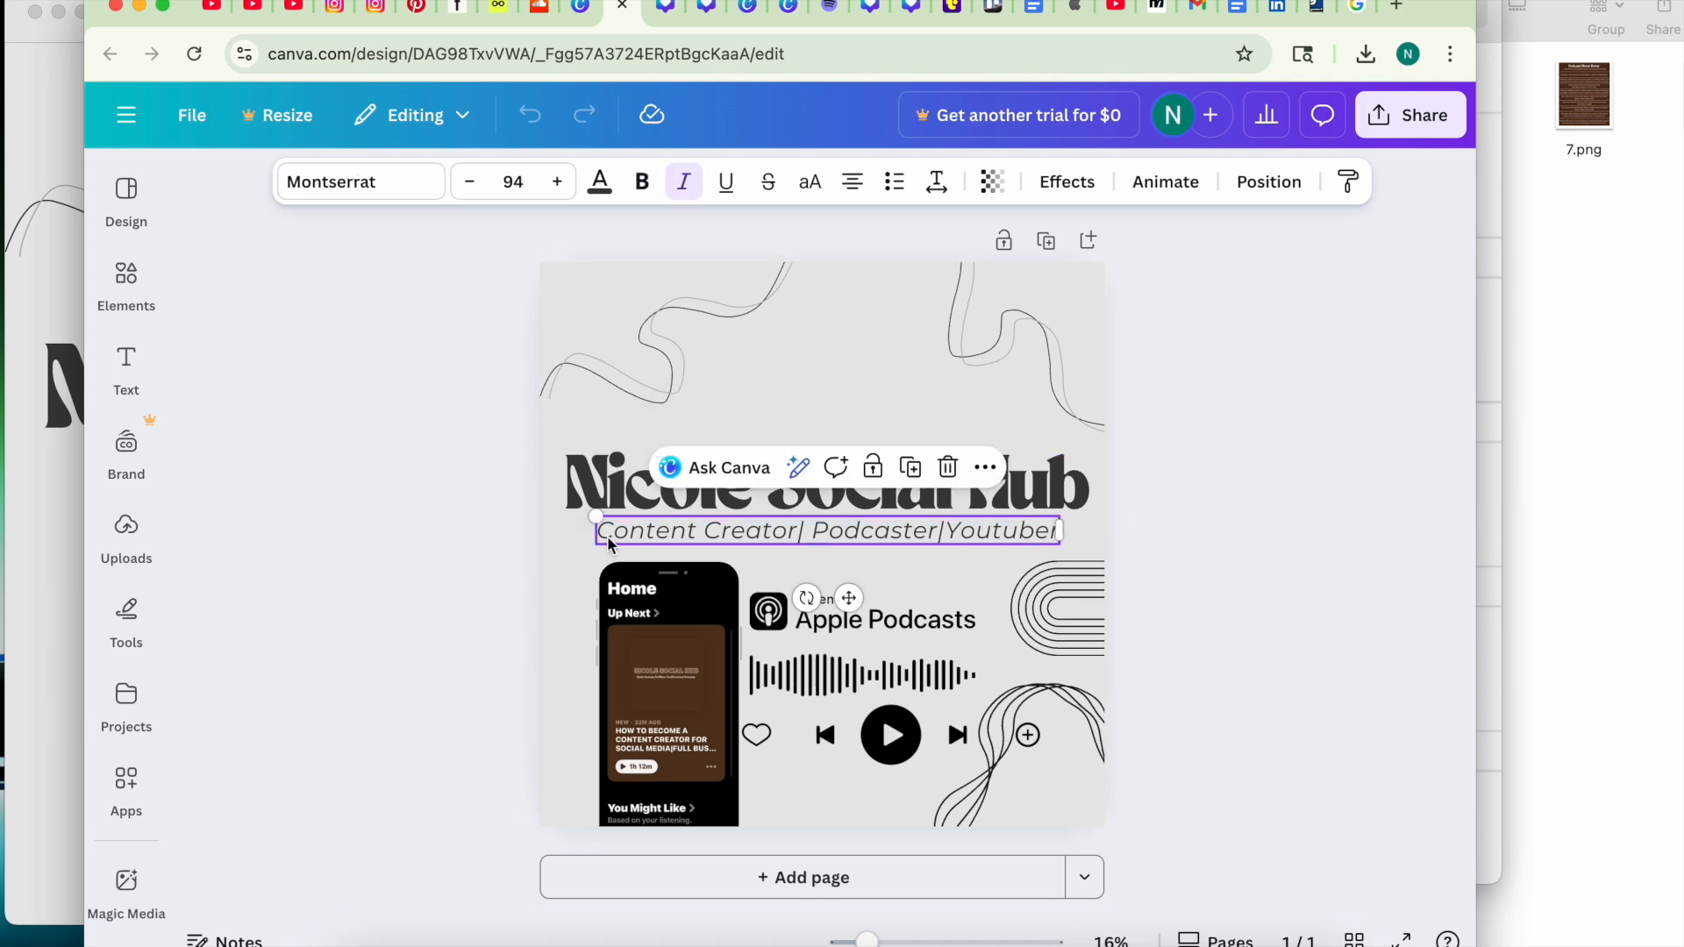
pyautogui.click(375, 184)
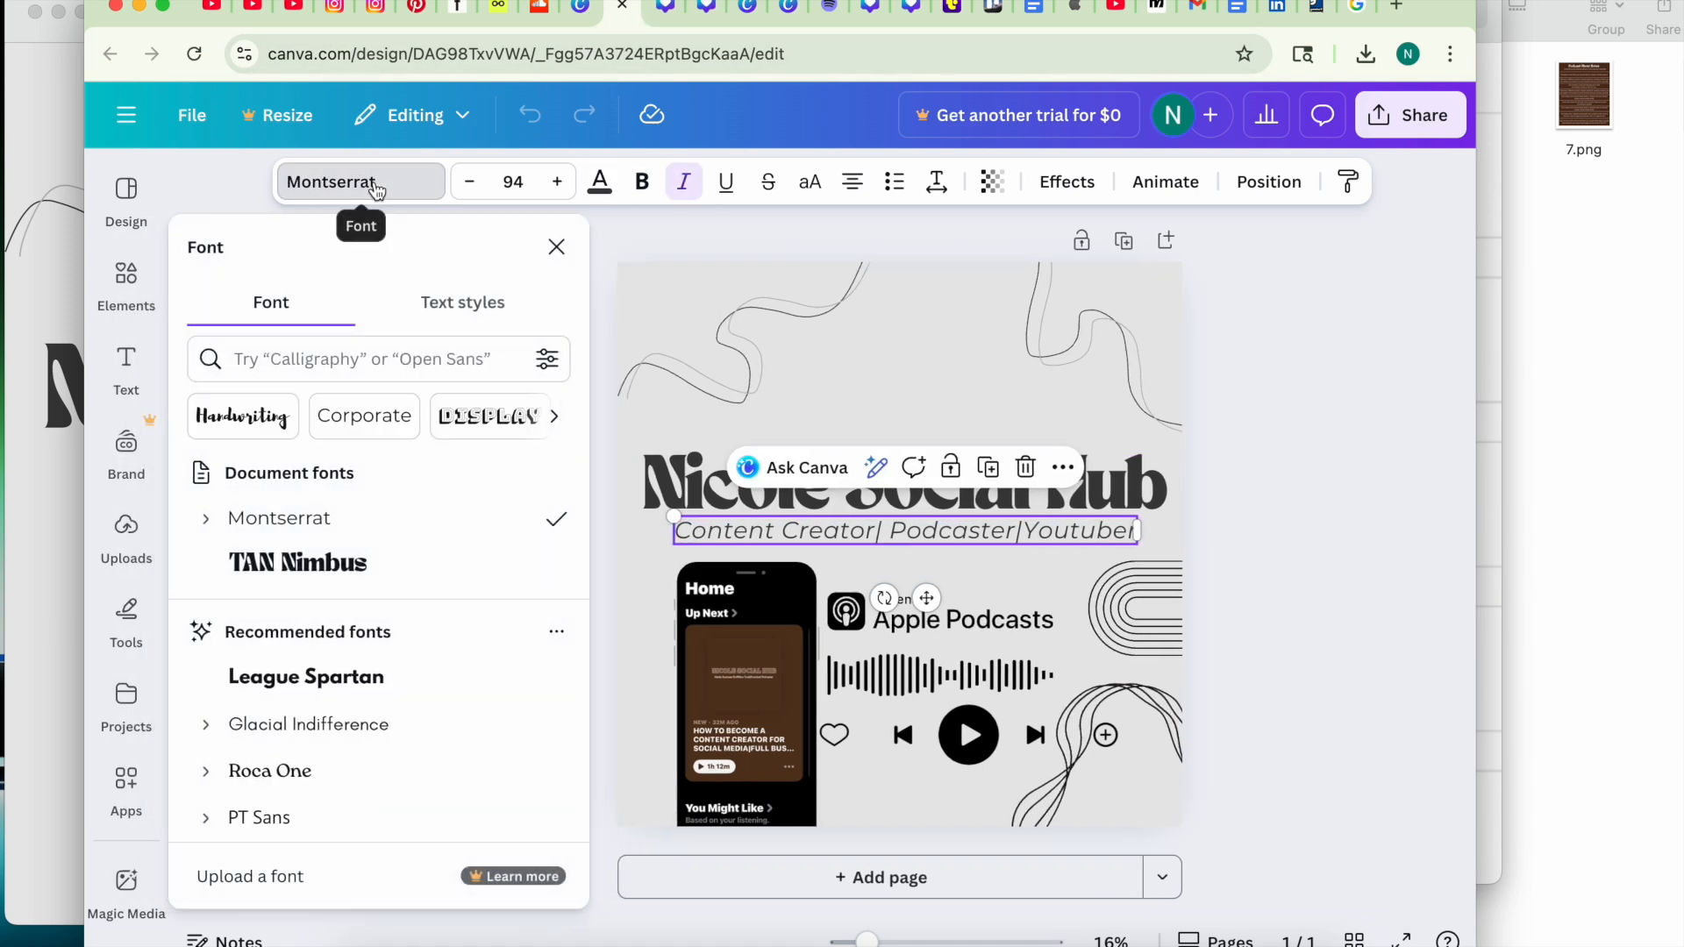
pyautogui.click(660, 10)
# Remove the "TRENDY COPY FREE VLOGGING MUSIC" tagline from page 4 and add a new text box.
pyautogui.click(592, 618)
pyautogui.click(126, 364)
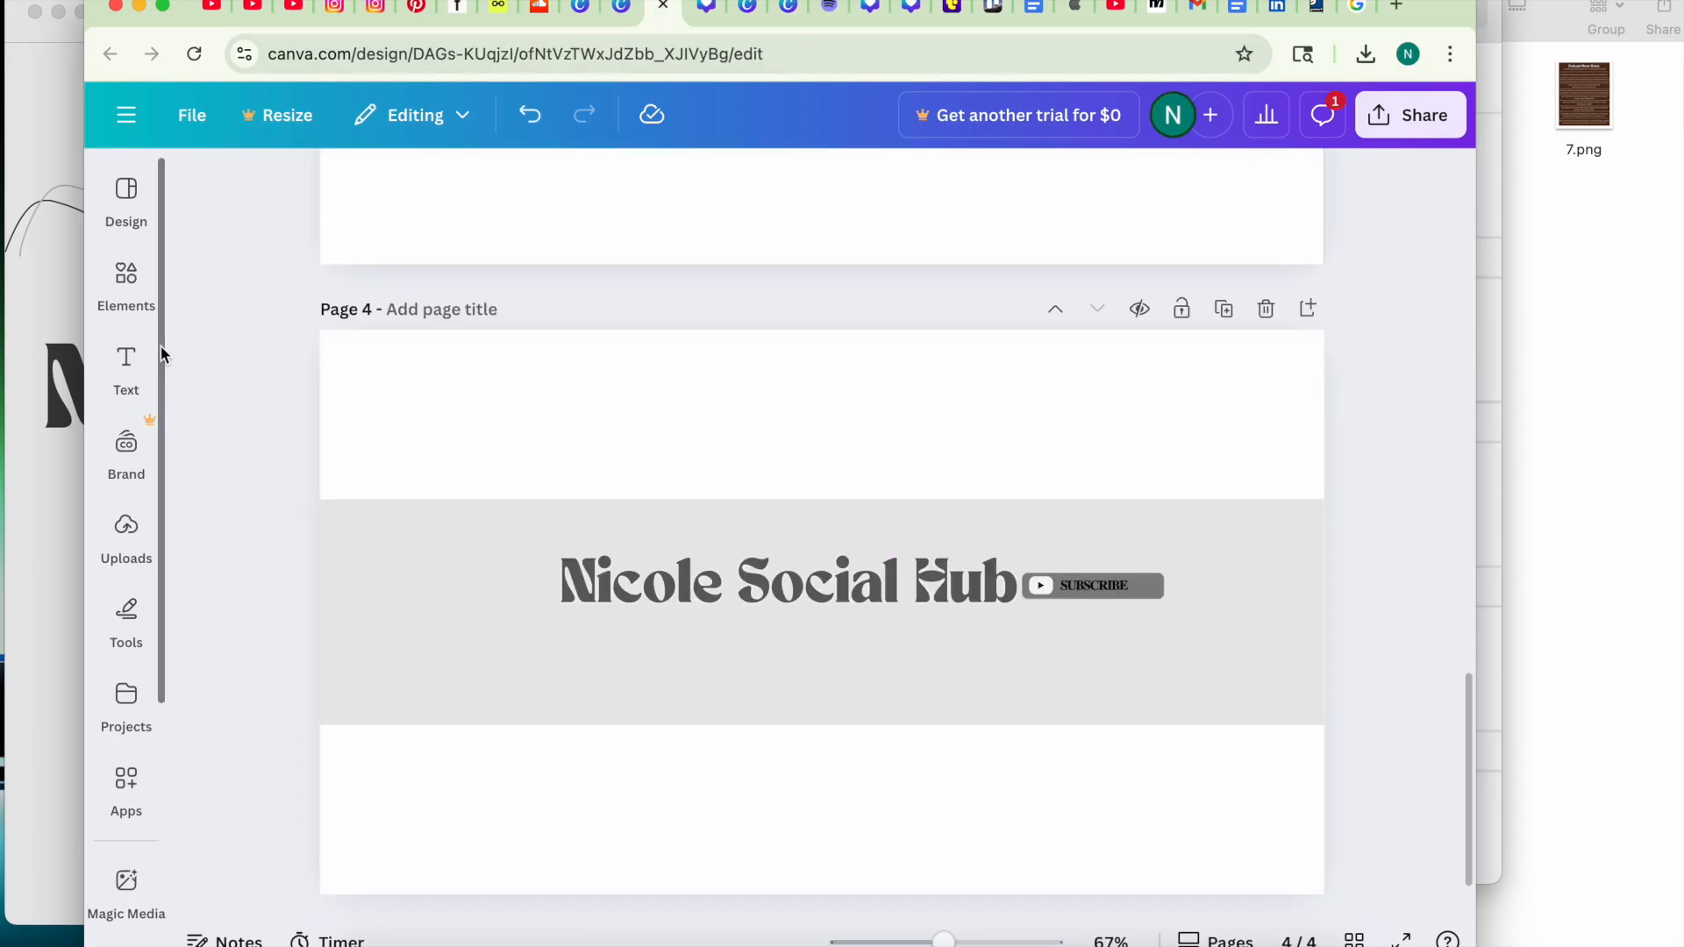
pyautogui.click(364, 275)
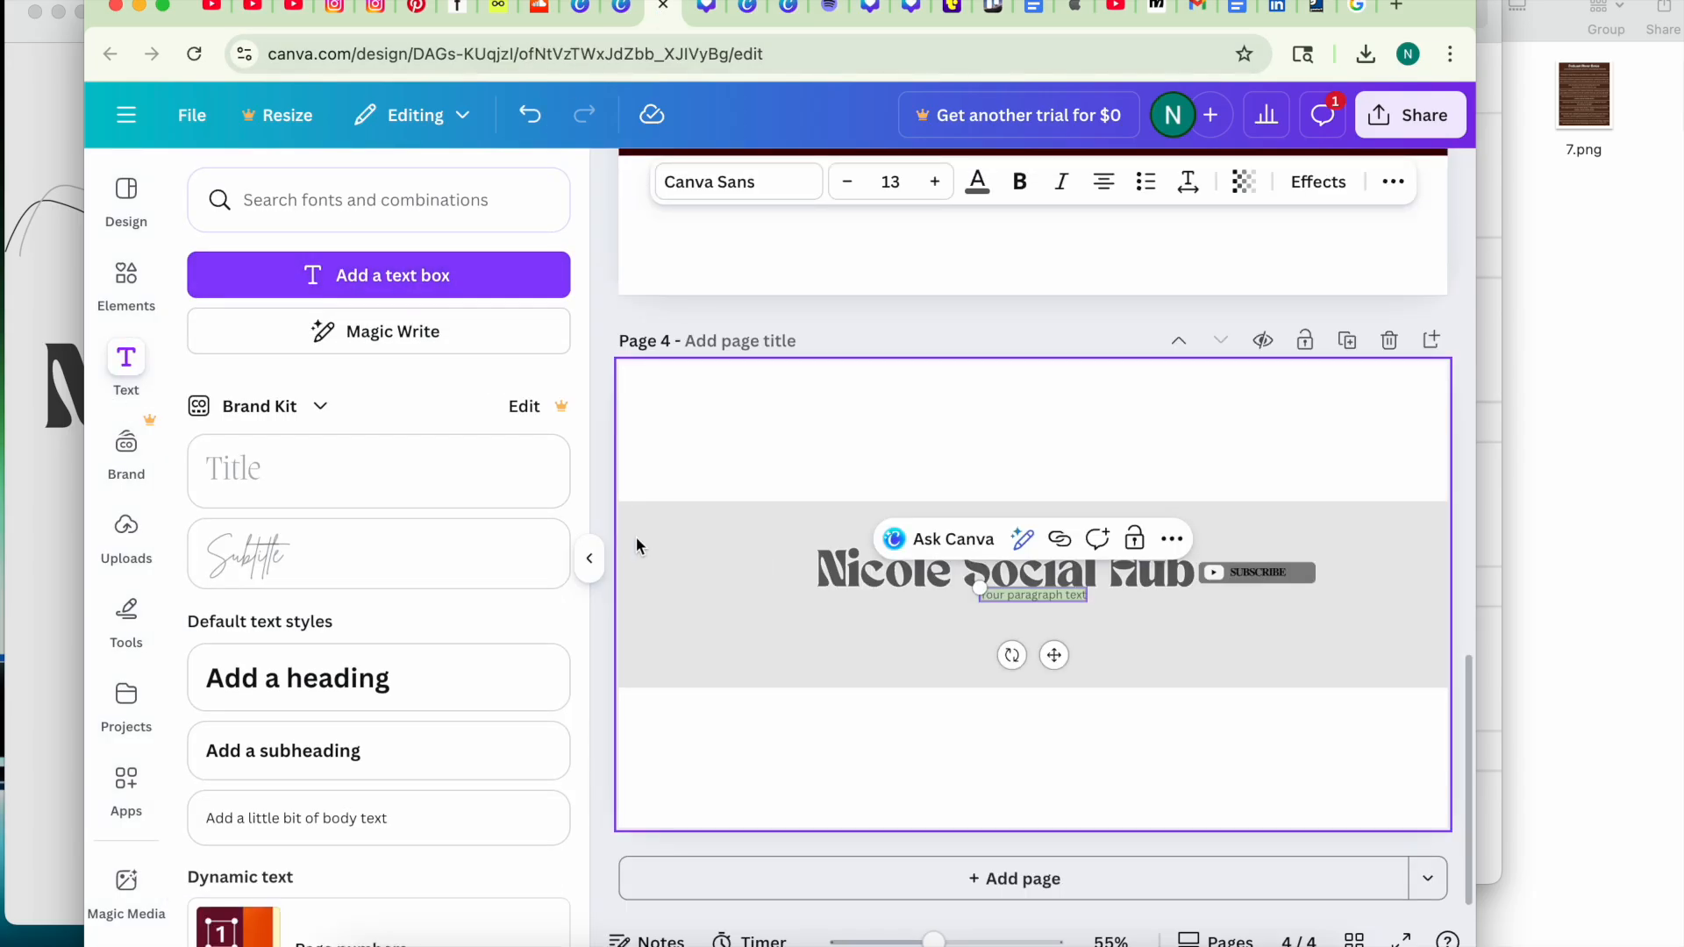
# Search the fonts for "mon" and set the new text box's font to Montserrat.
pyautogui.click(798, 194)
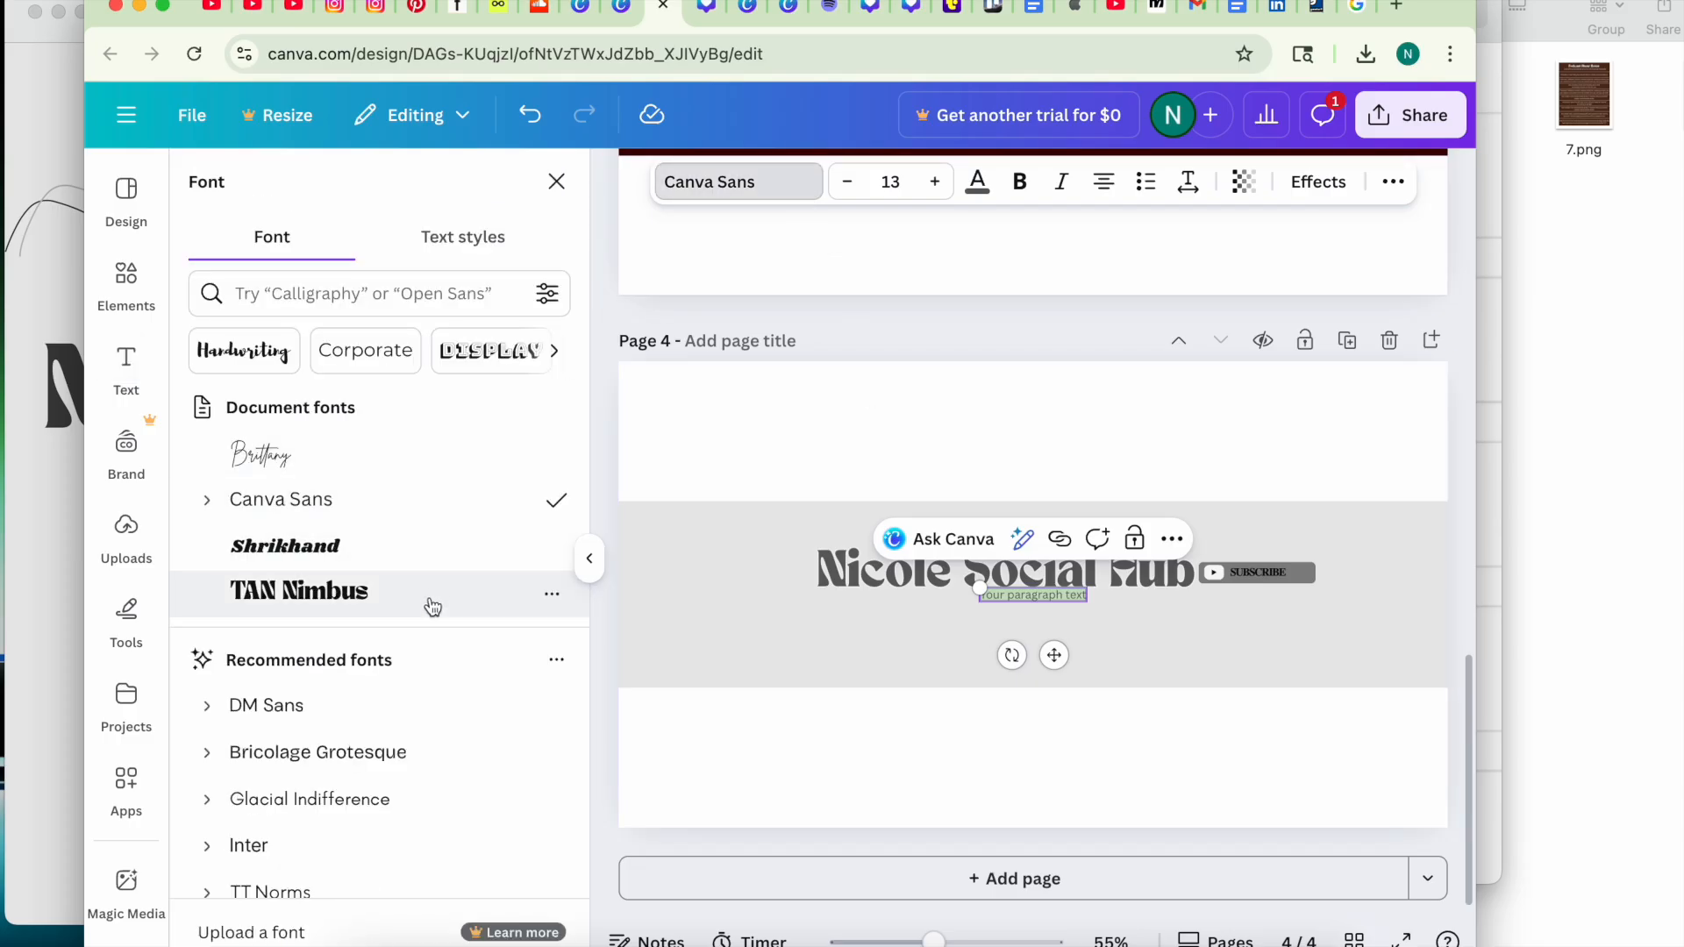
pyautogui.click(437, 293)
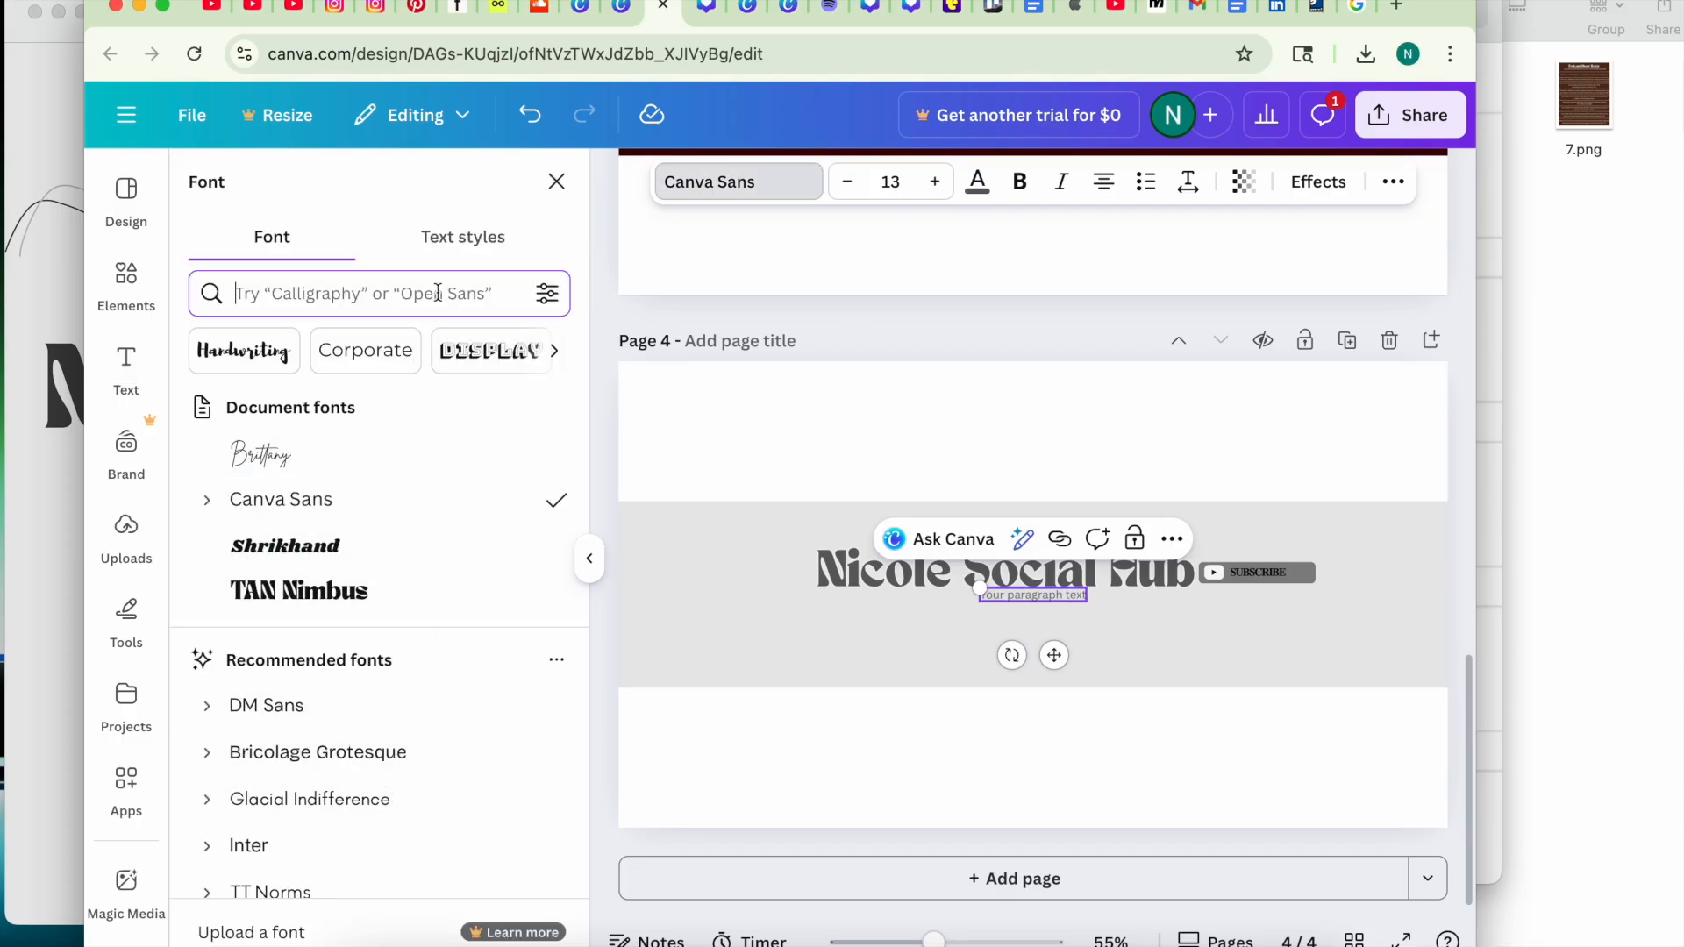
pyautogui.click(211, 293)
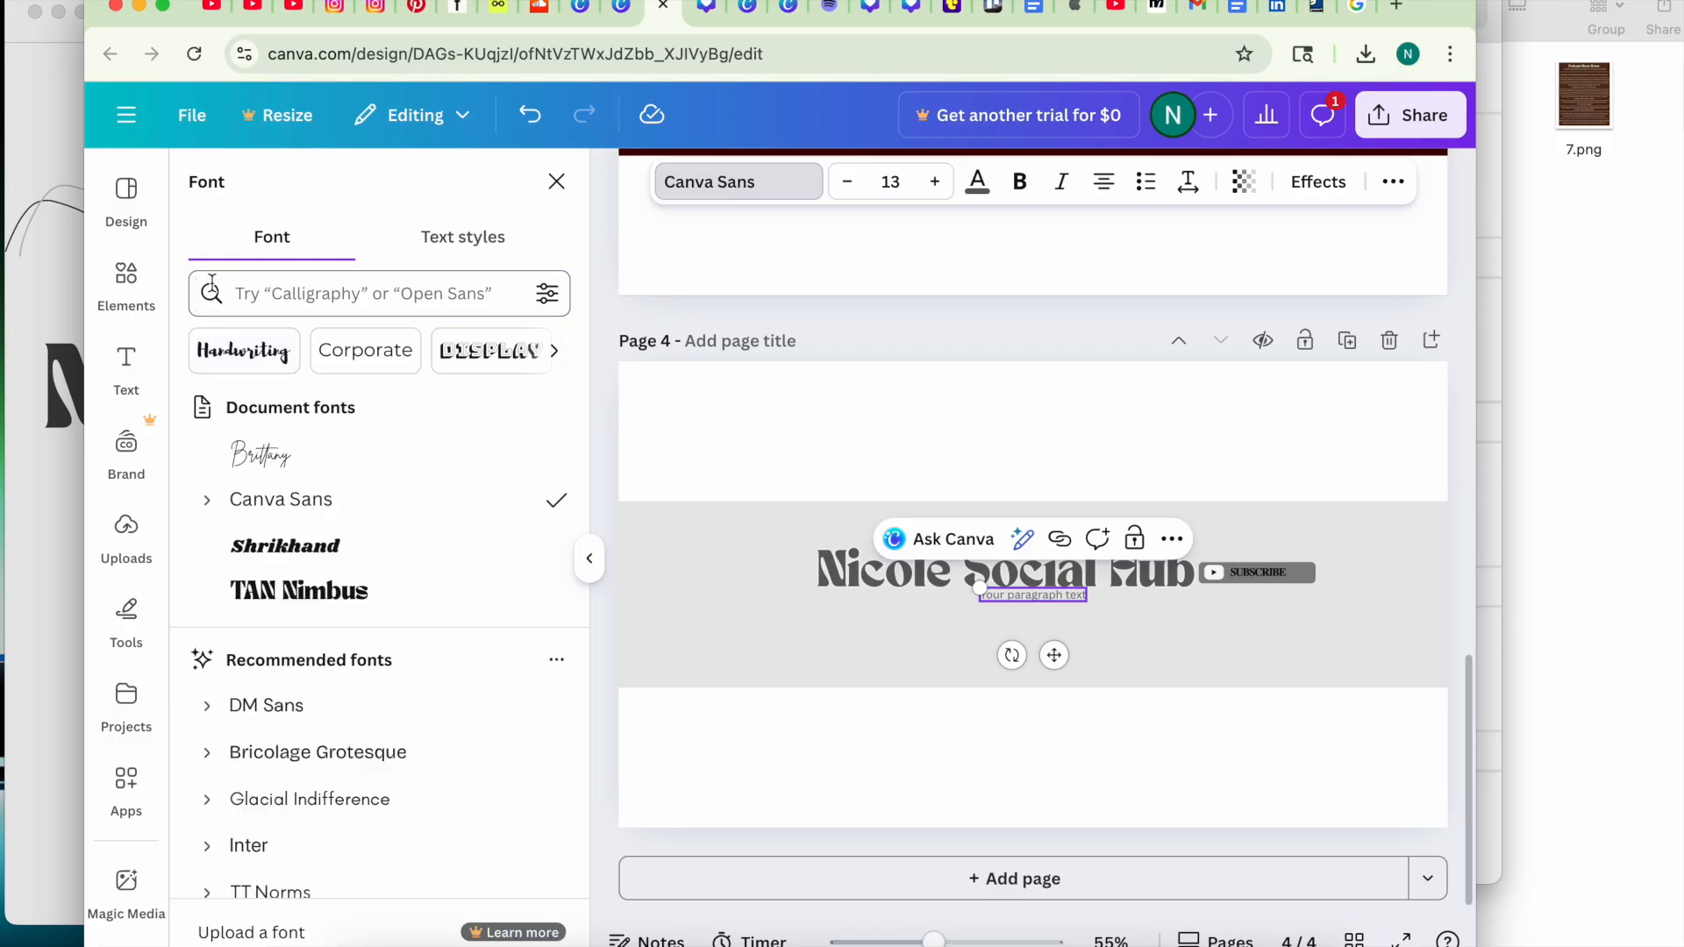
pyautogui.click(323, 561)
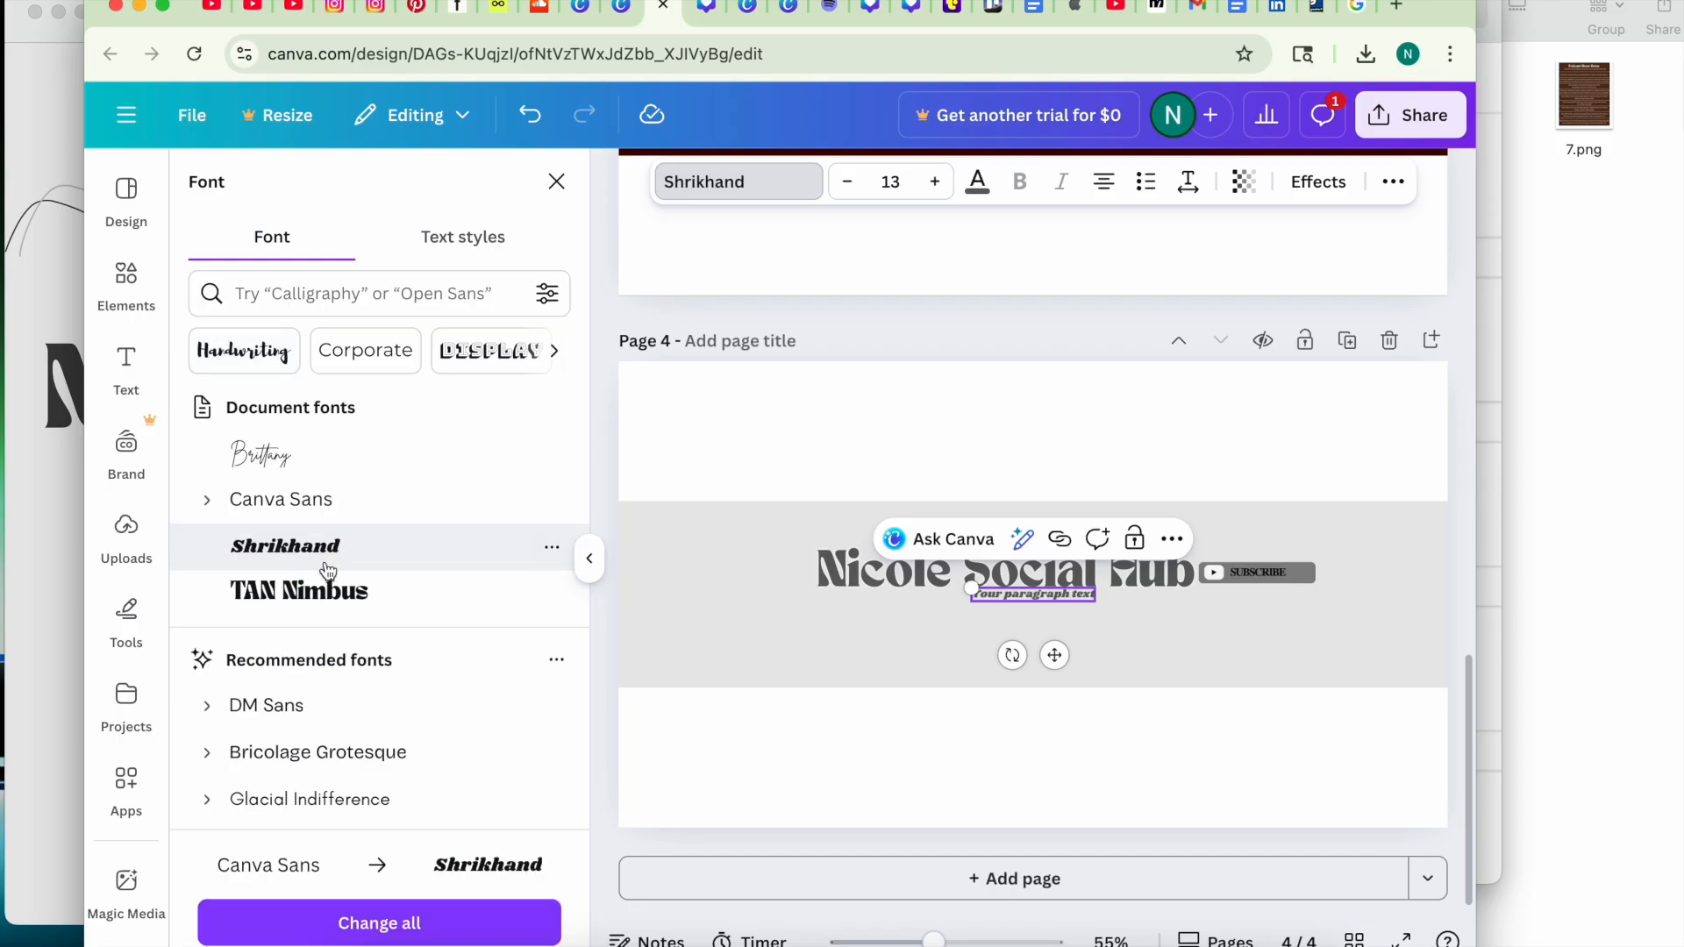
pyautogui.click(381, 293)
pyautogui.write('mon')
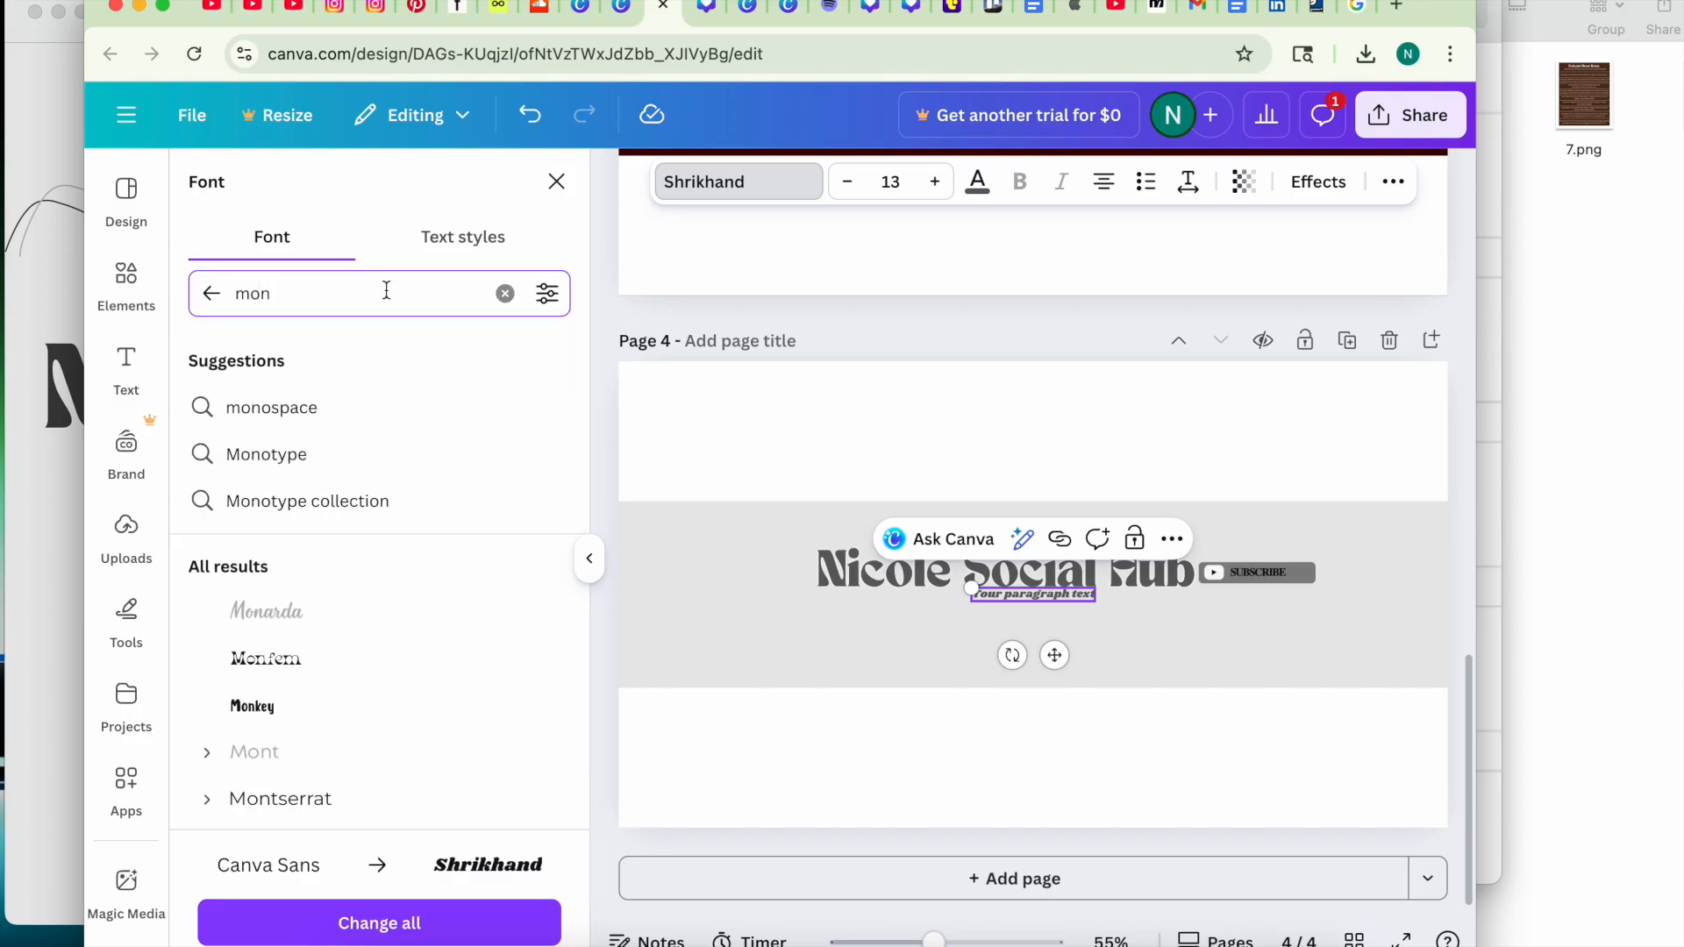
pyautogui.click(294, 797)
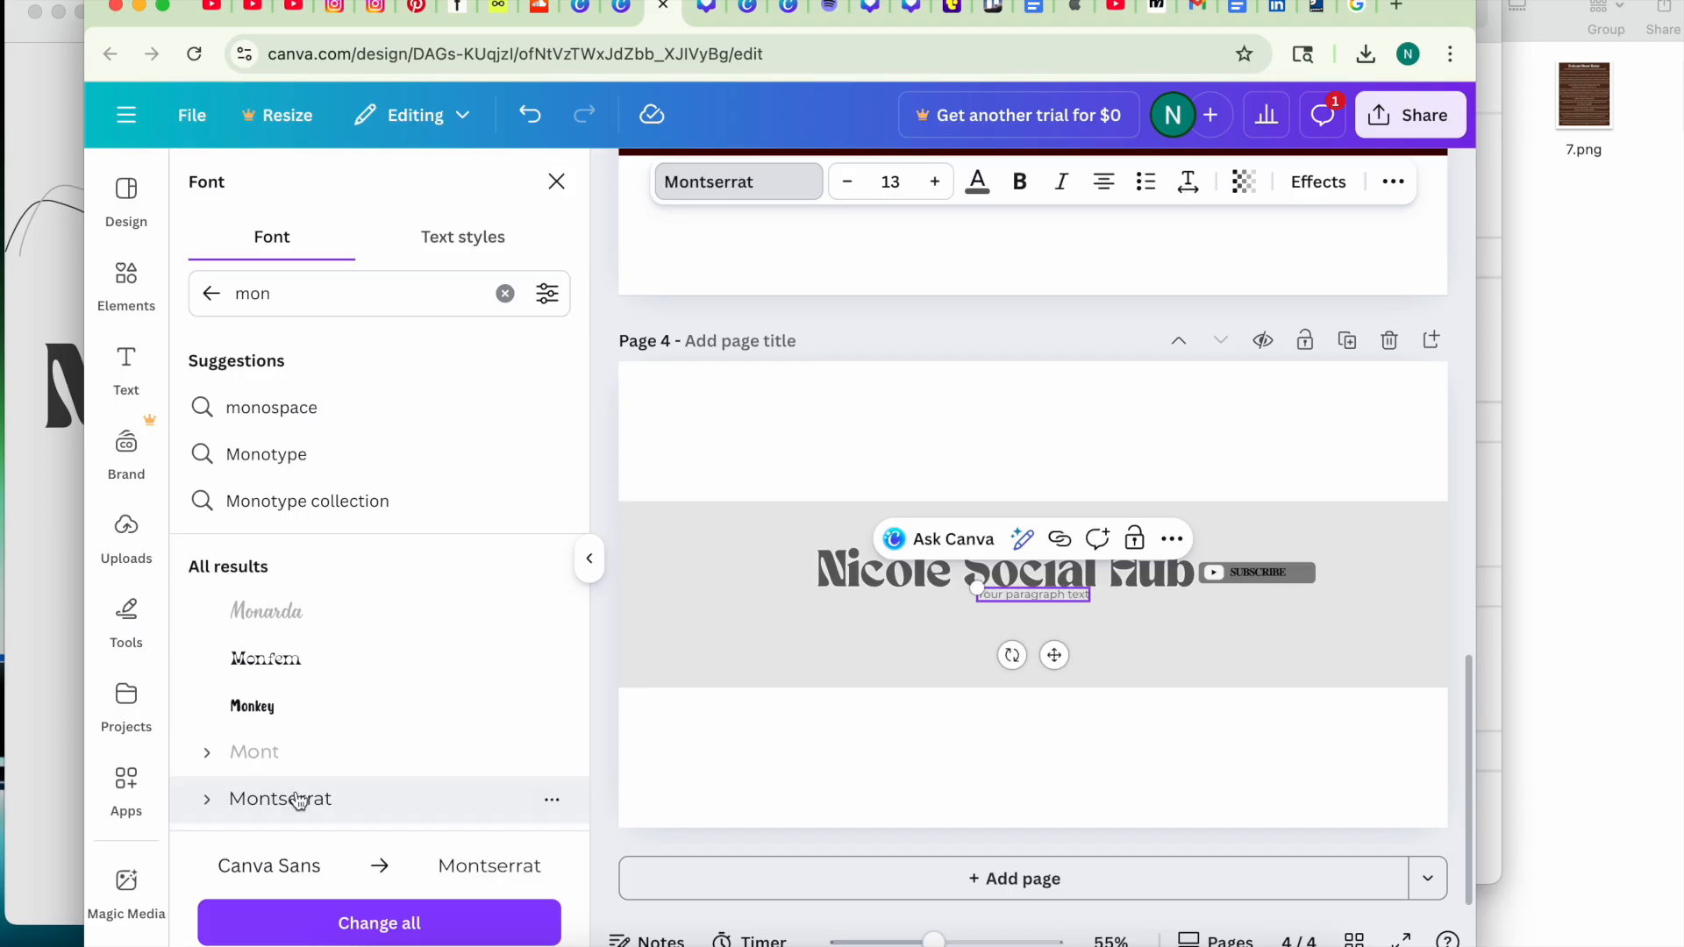
# Enlarge the placeholder text to about size 30.7, center it under the banner title, and enlarge the title to about 43.7.
pyautogui.moveTo(1054, 655); pyautogui.dragTo(1055, 662)
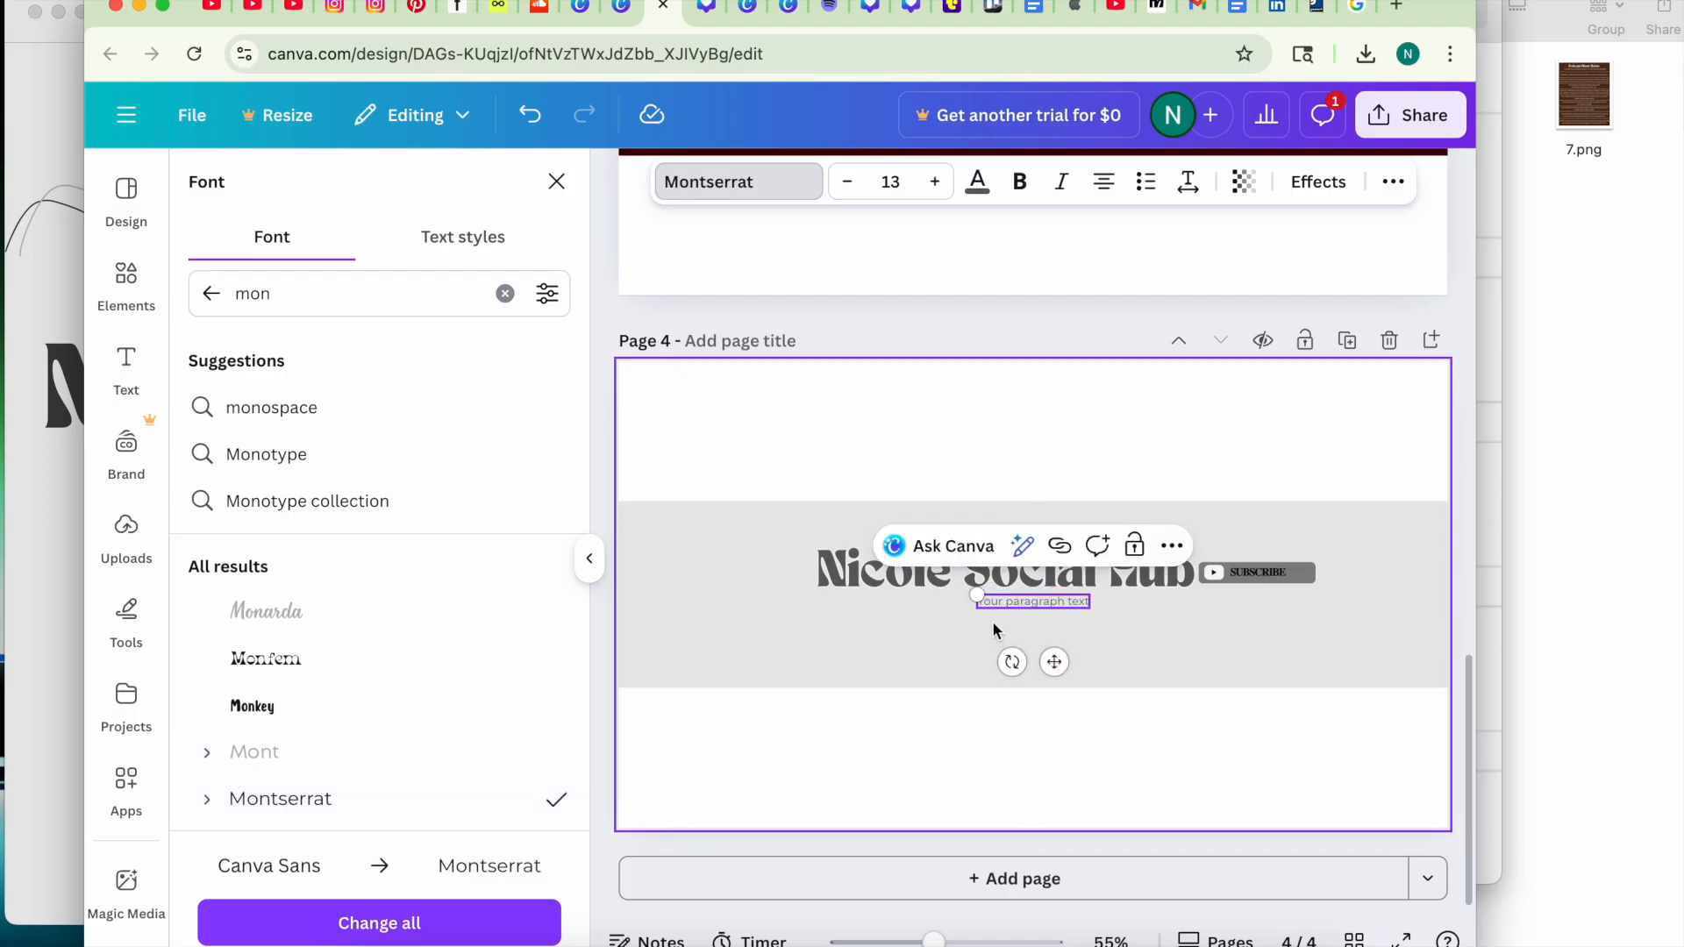
pyautogui.moveTo(977, 598); pyautogui.dragTo(825, 576)
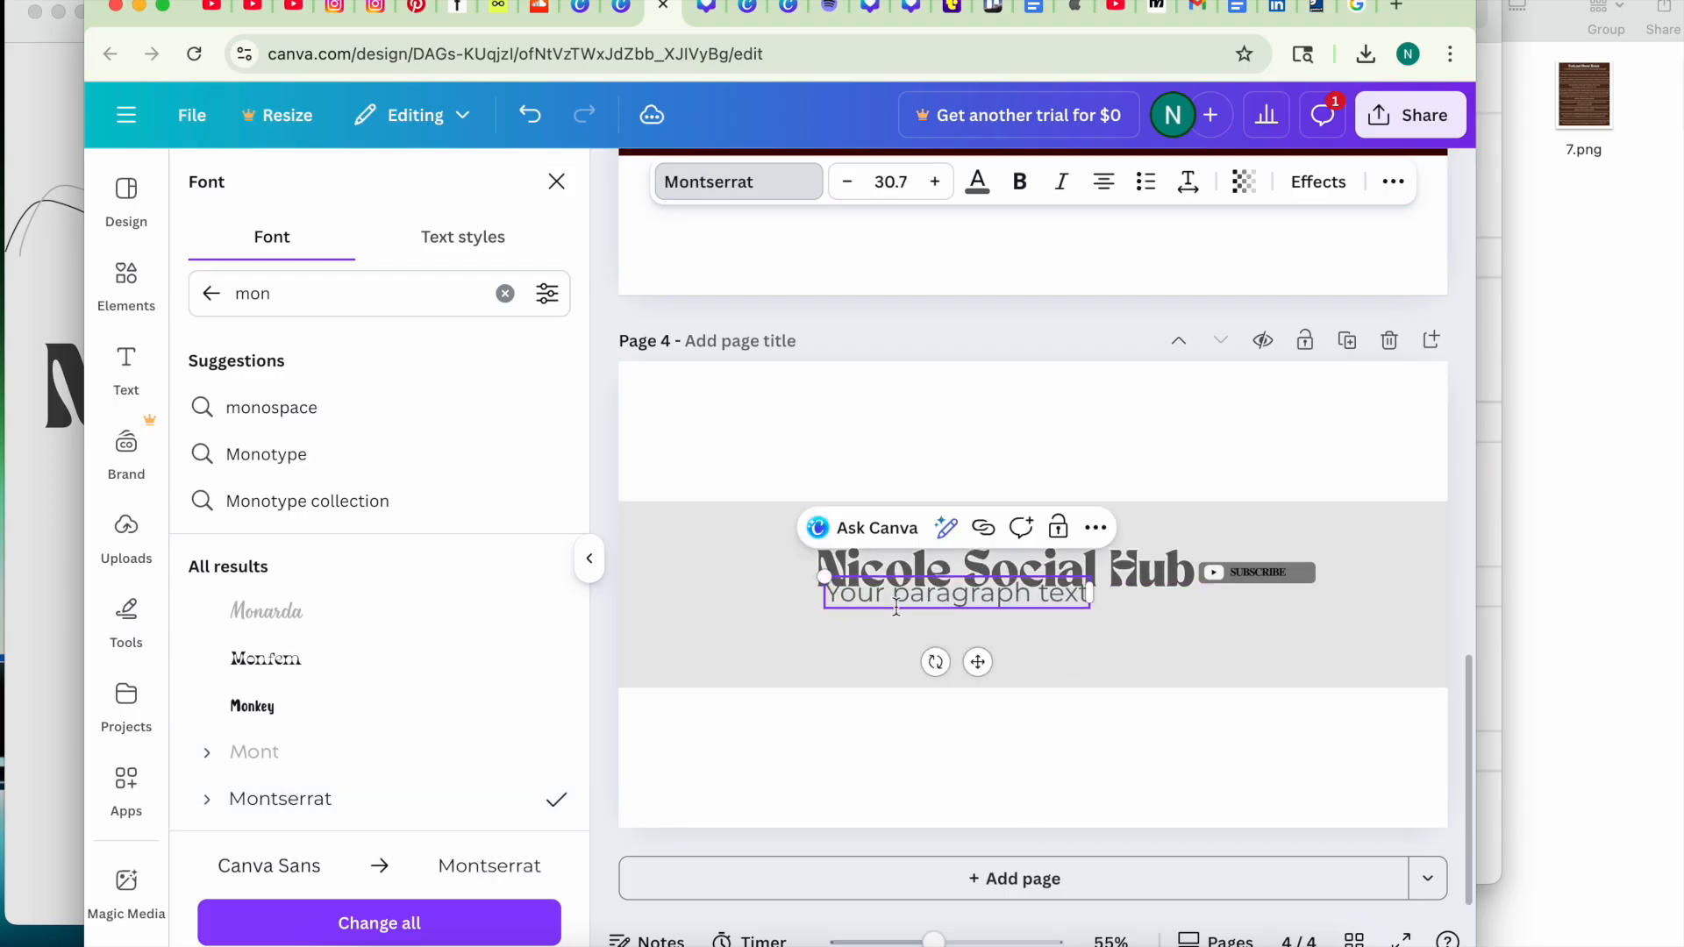
pyautogui.moveTo(980, 664); pyautogui.dragTo(1046, 669)
pyautogui.click(777, 568)
pyautogui.moveTo(767, 549)
pyautogui.mouseDown()
pyautogui.moveTo(704, 526)
pyautogui.moveTo(756, 534)
pyautogui.mouseUp()
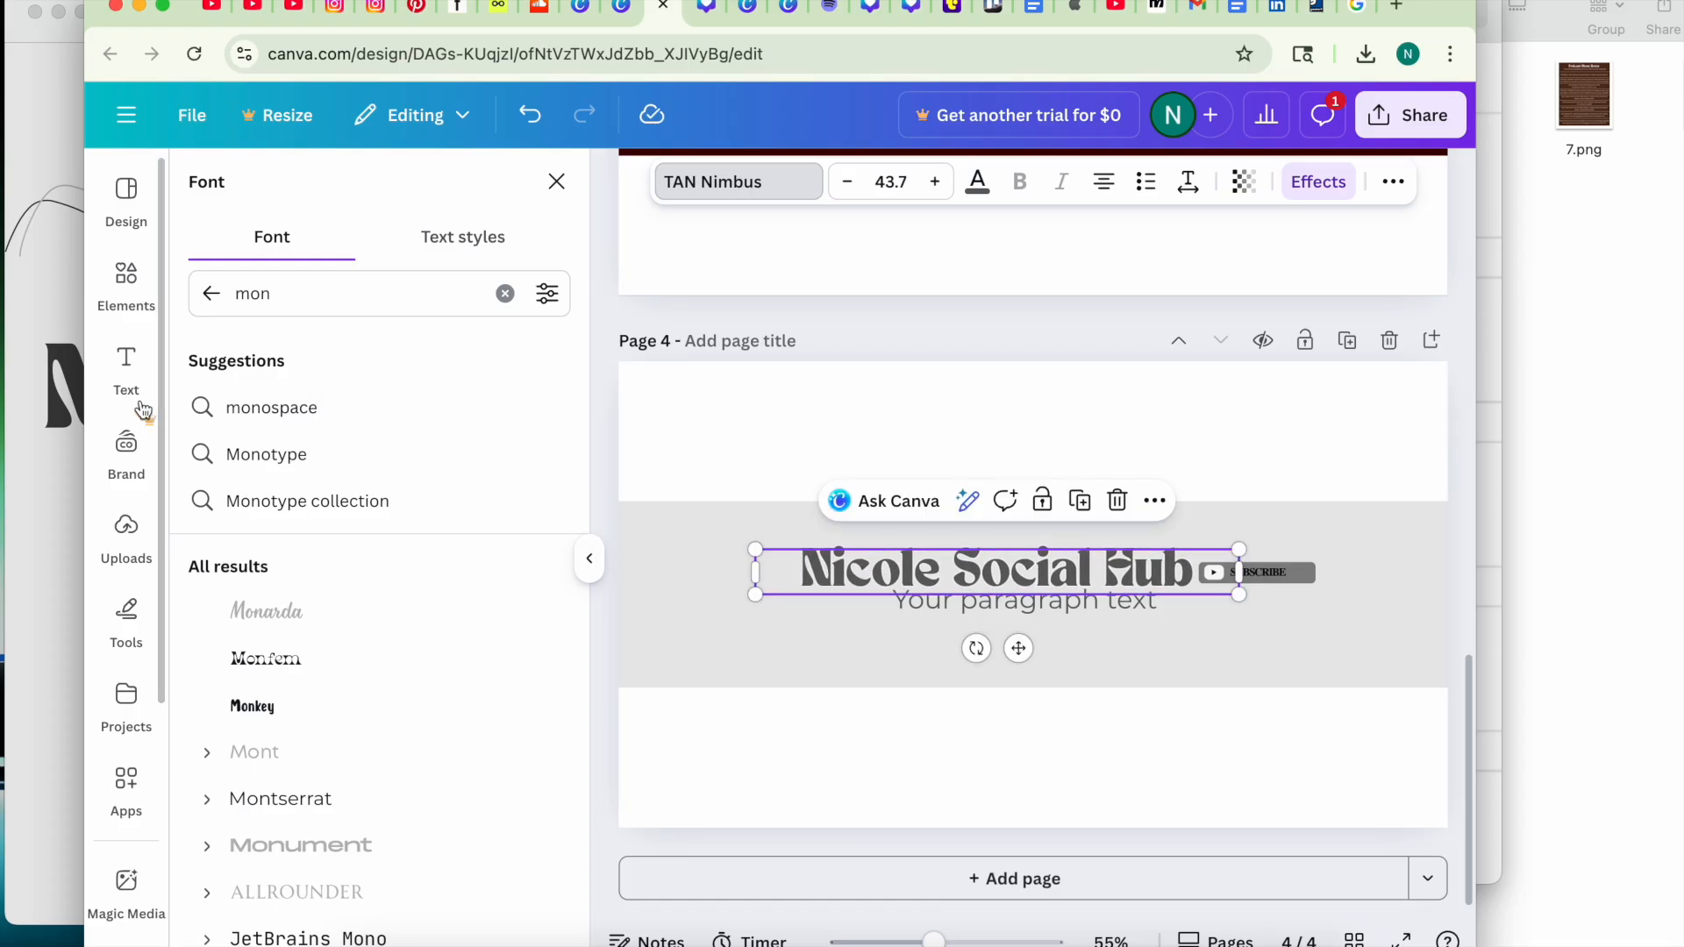
# Check the tagline on the podcast cover and replace the placeholder text with "Content Creator|Podcaster|Youtuber".
pyautogui.click(64, 370)
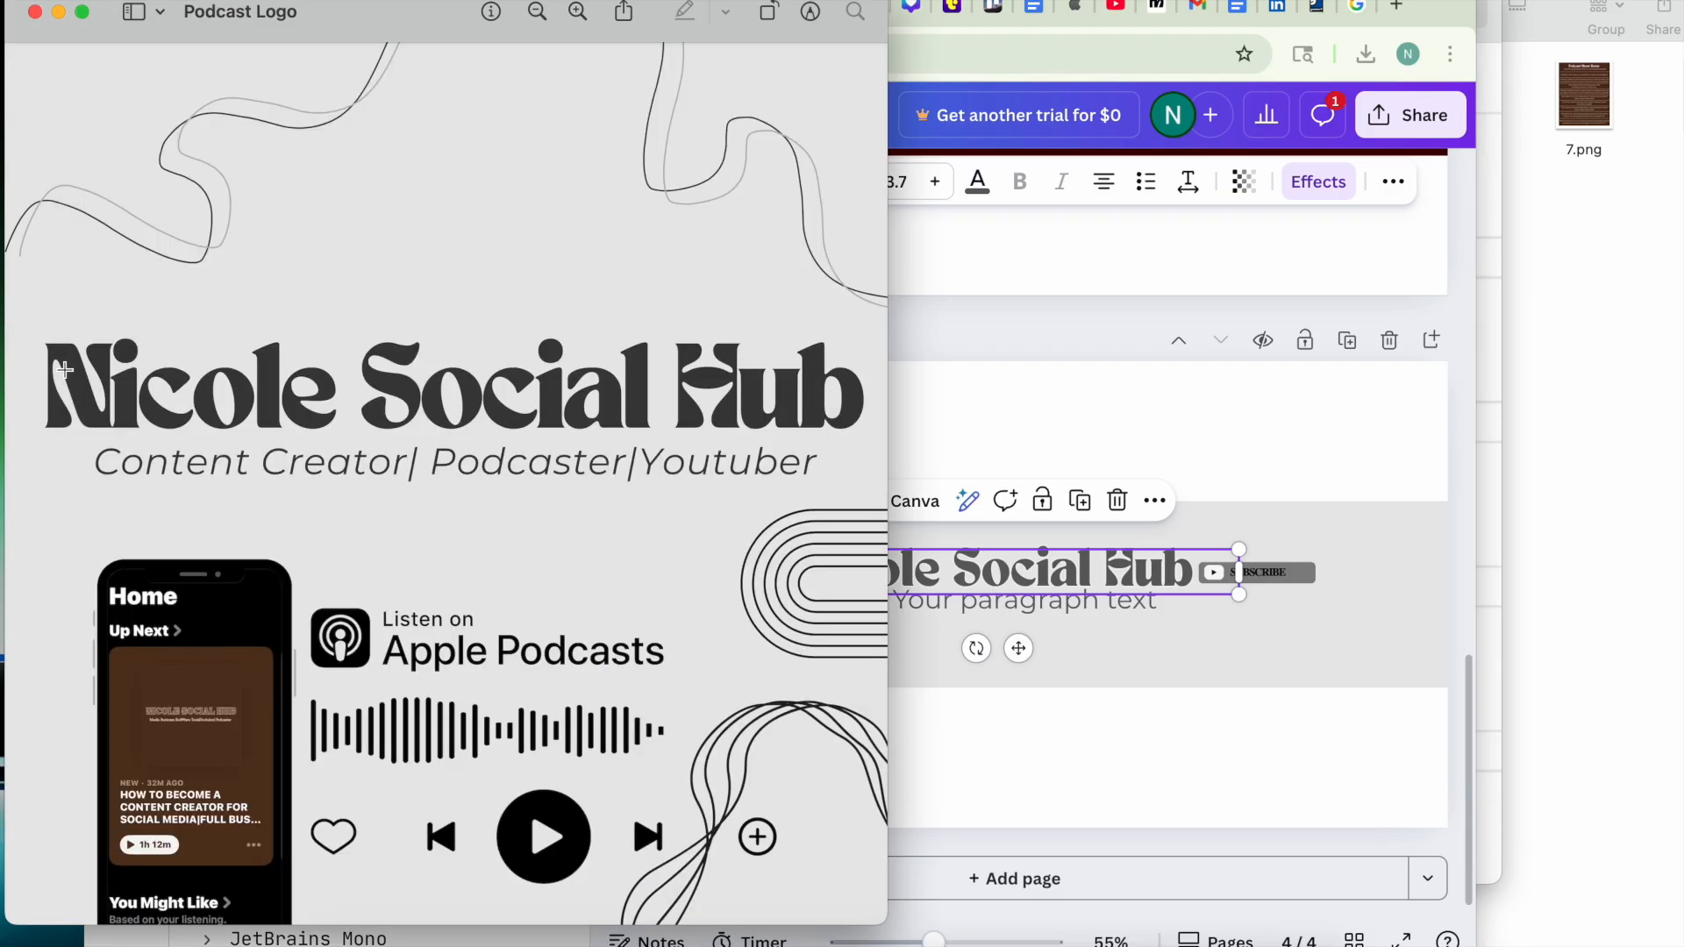
pyautogui.click(1060, 339)
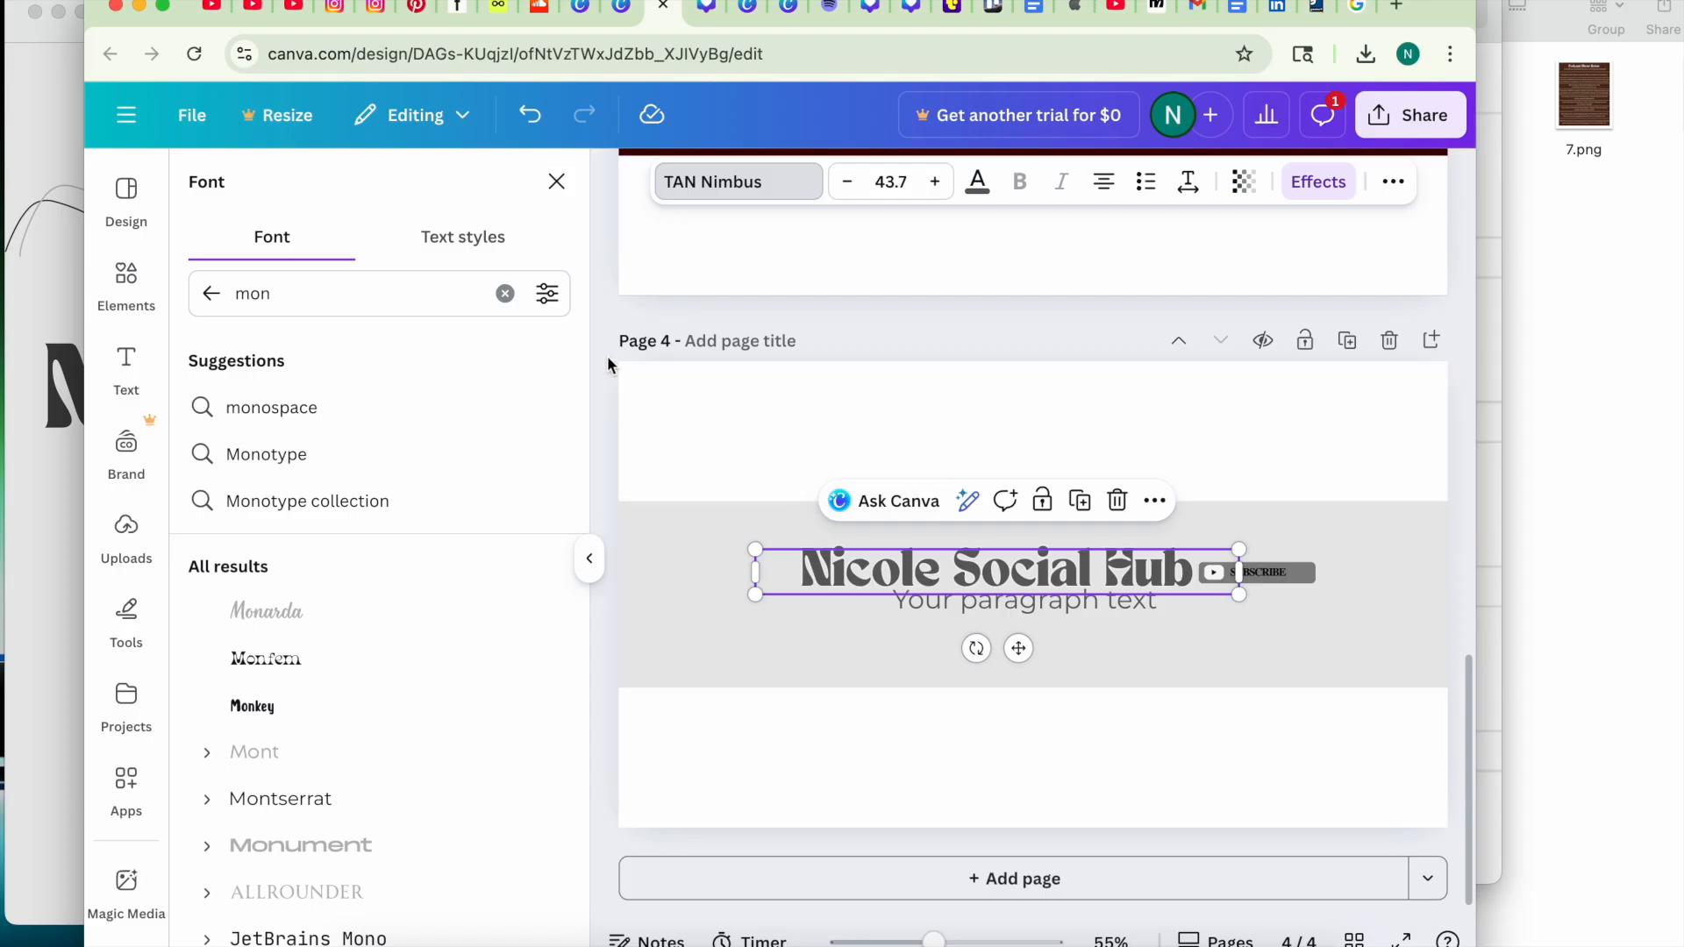
pyautogui.click(590, 559)
pyautogui.click(291, 723)
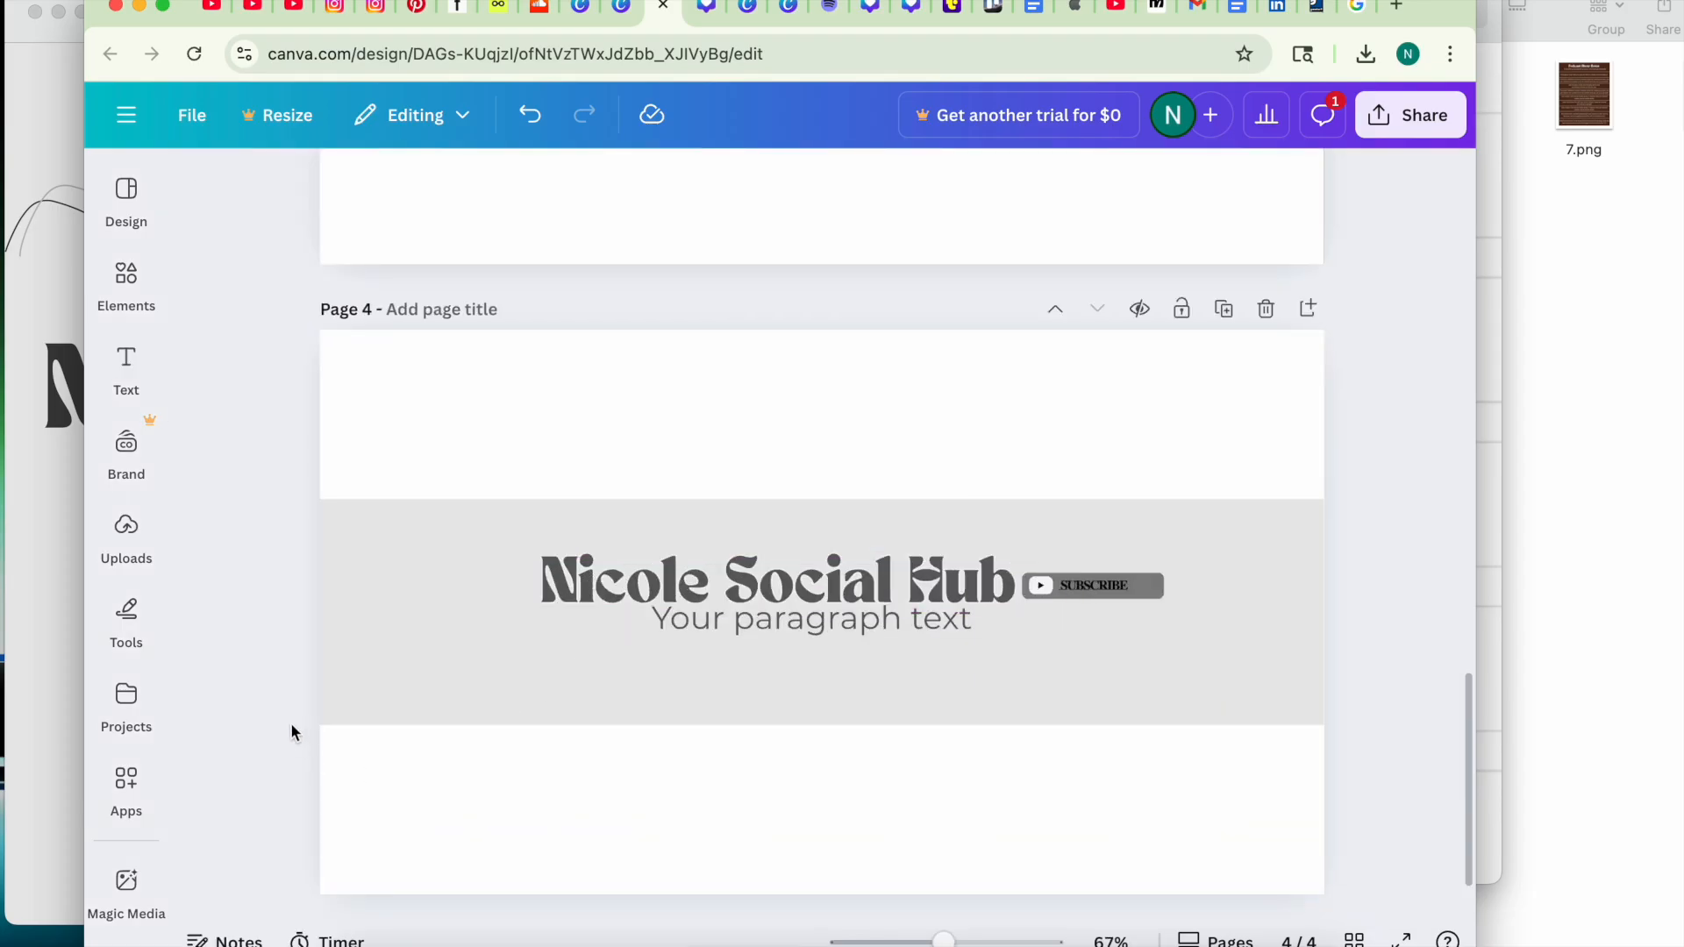
pyautogui.click(796, 625)
pyautogui.click(793, 622)
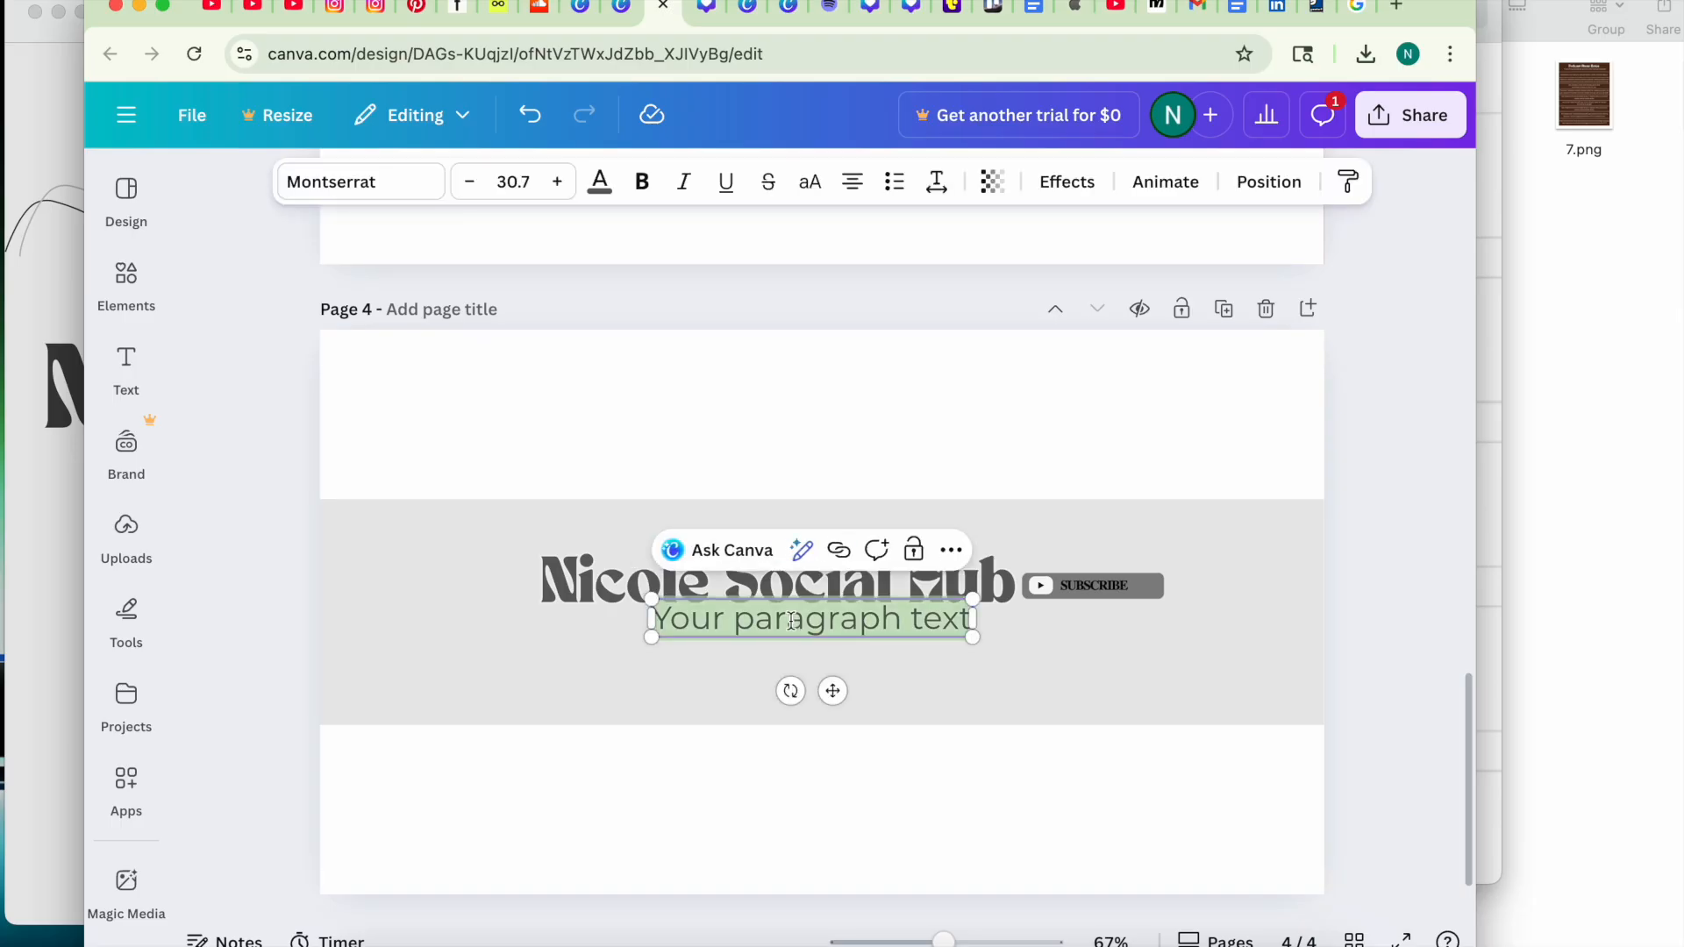
pyautogui.click(30, 531)
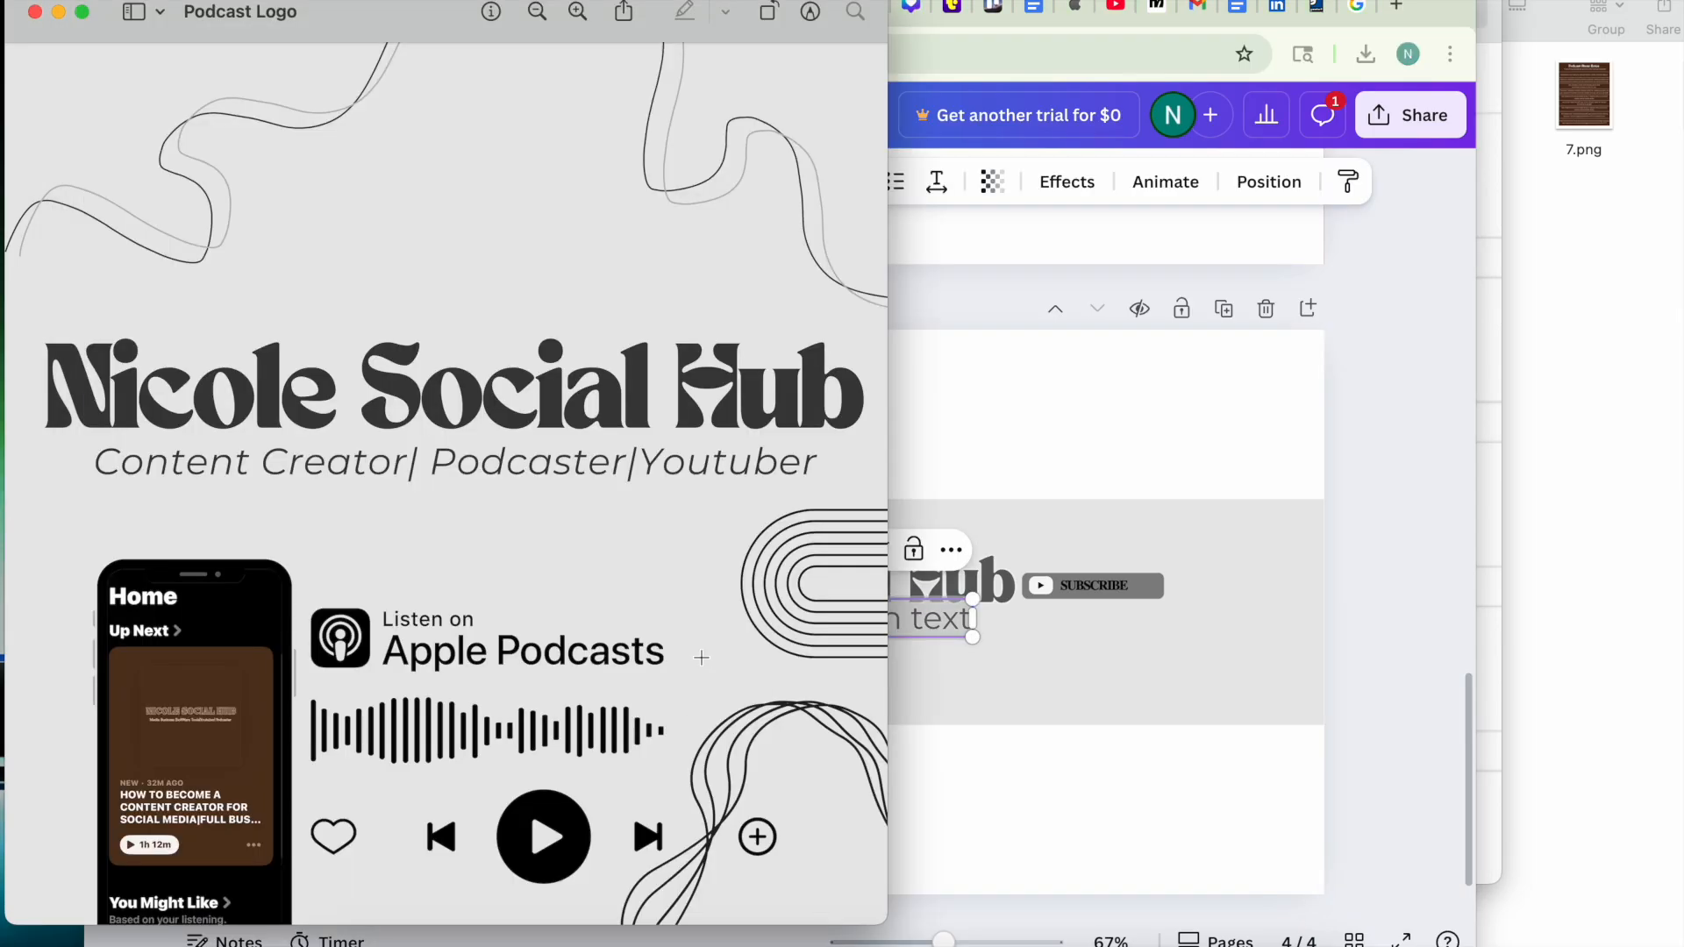
pyautogui.click(1025, 659)
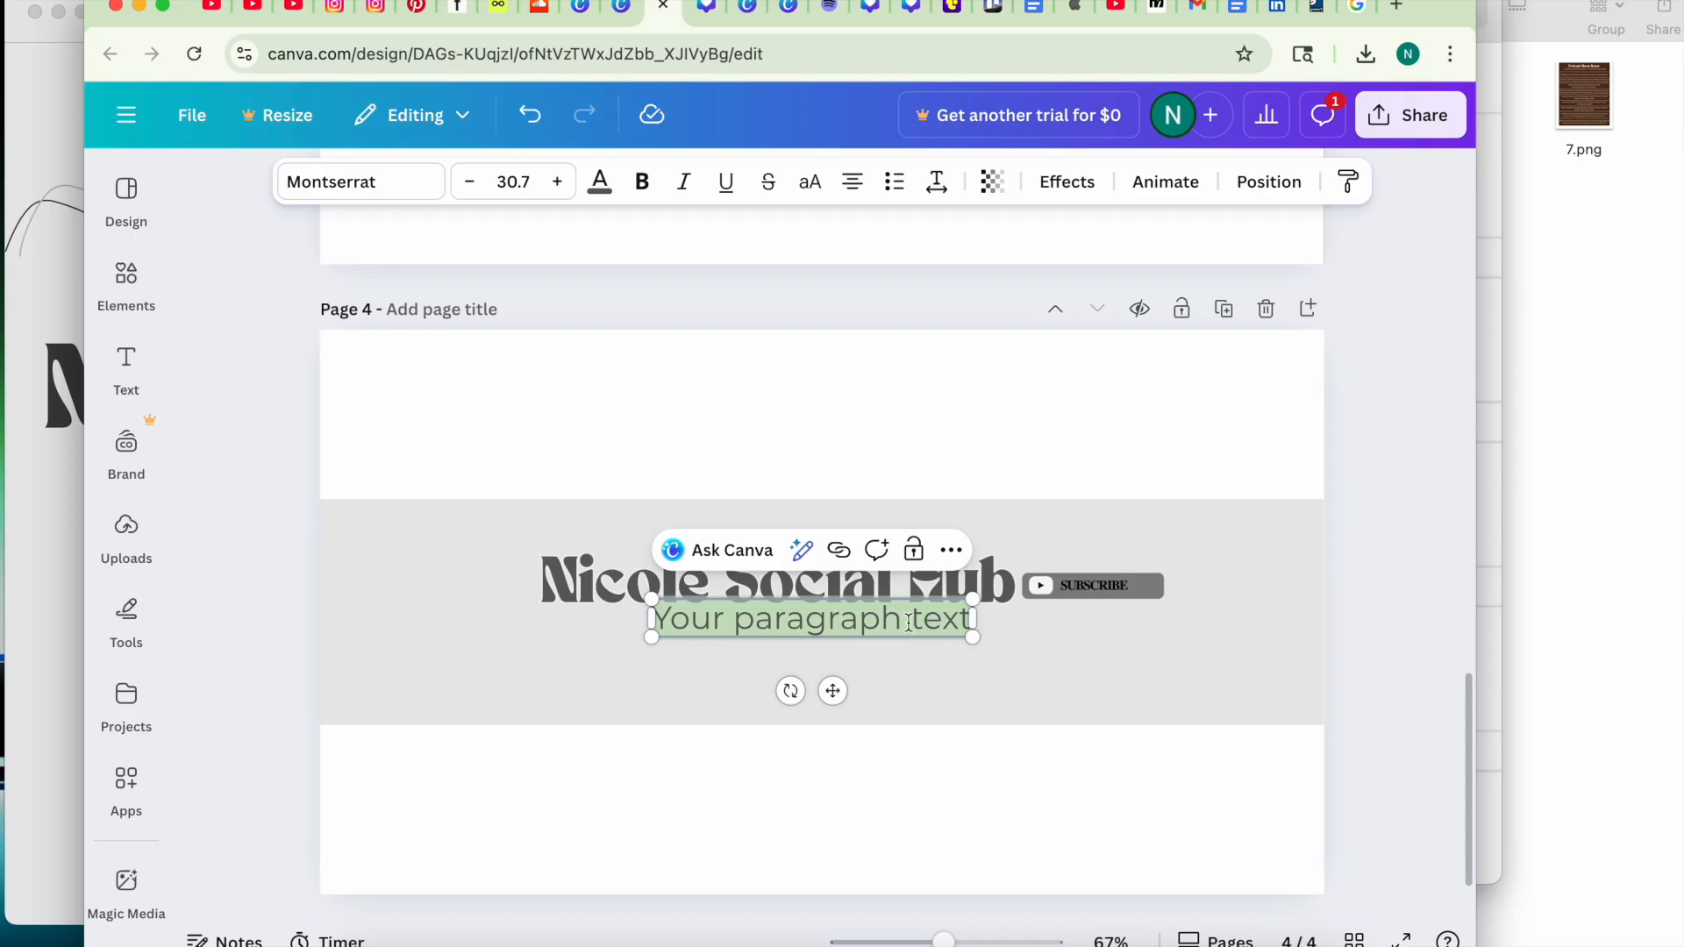
pyautogui.press('BackSpace')
pyautogui.write('Content Creator')
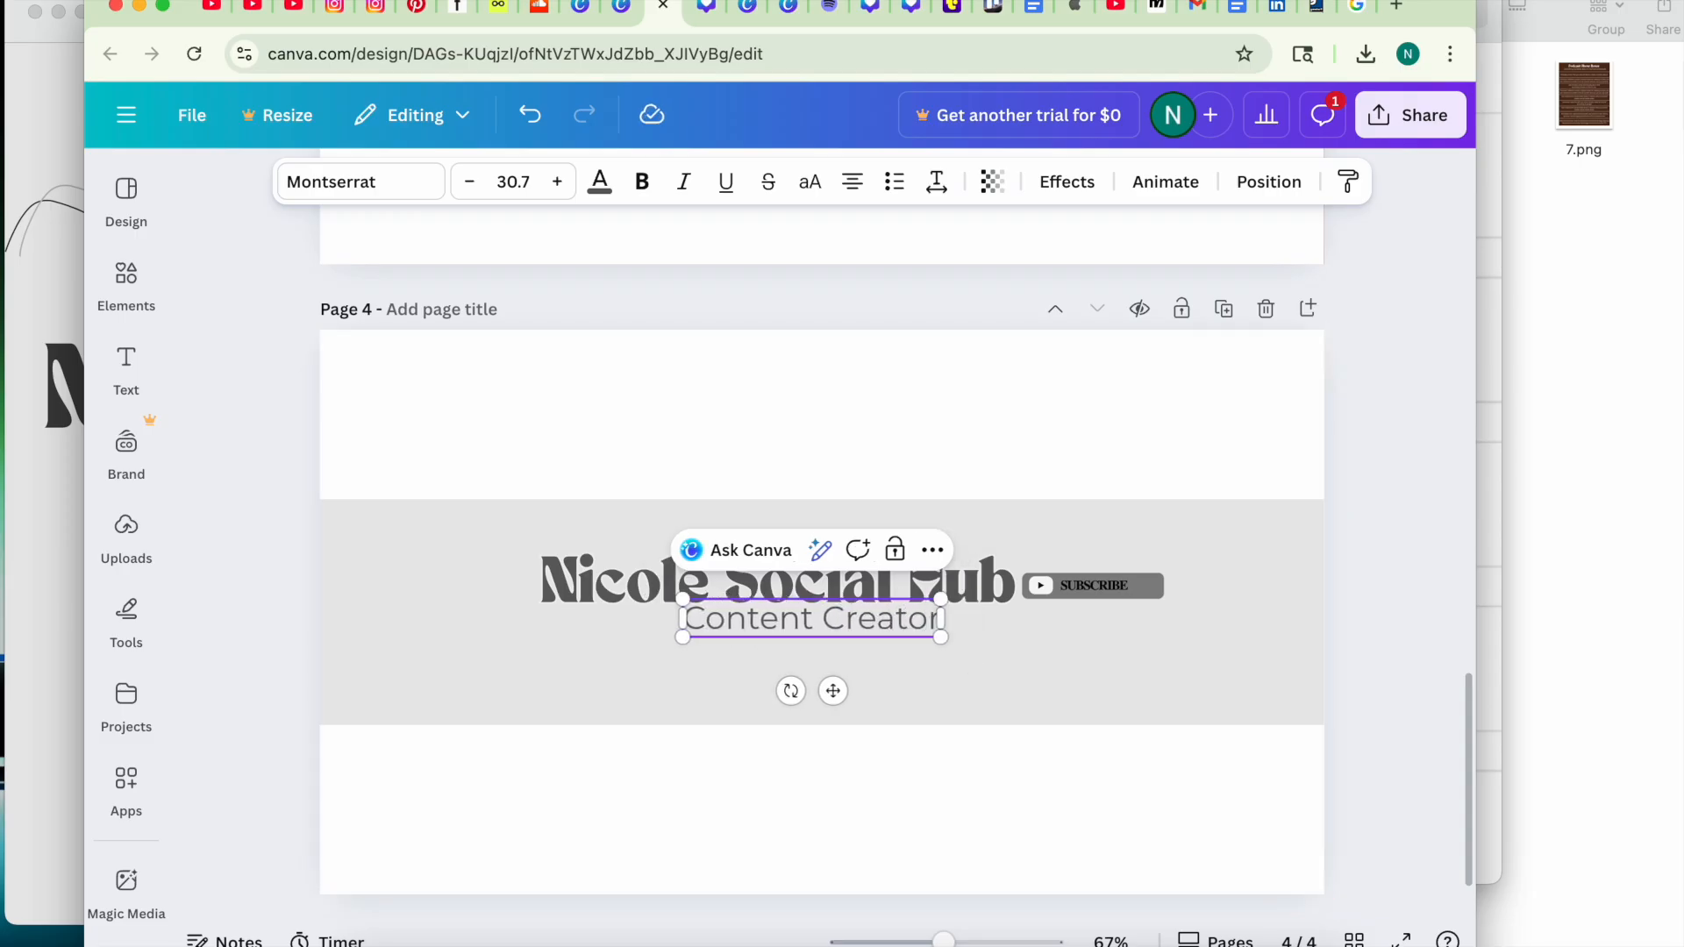
pyautogui.write('|Podcaster|Youtu')
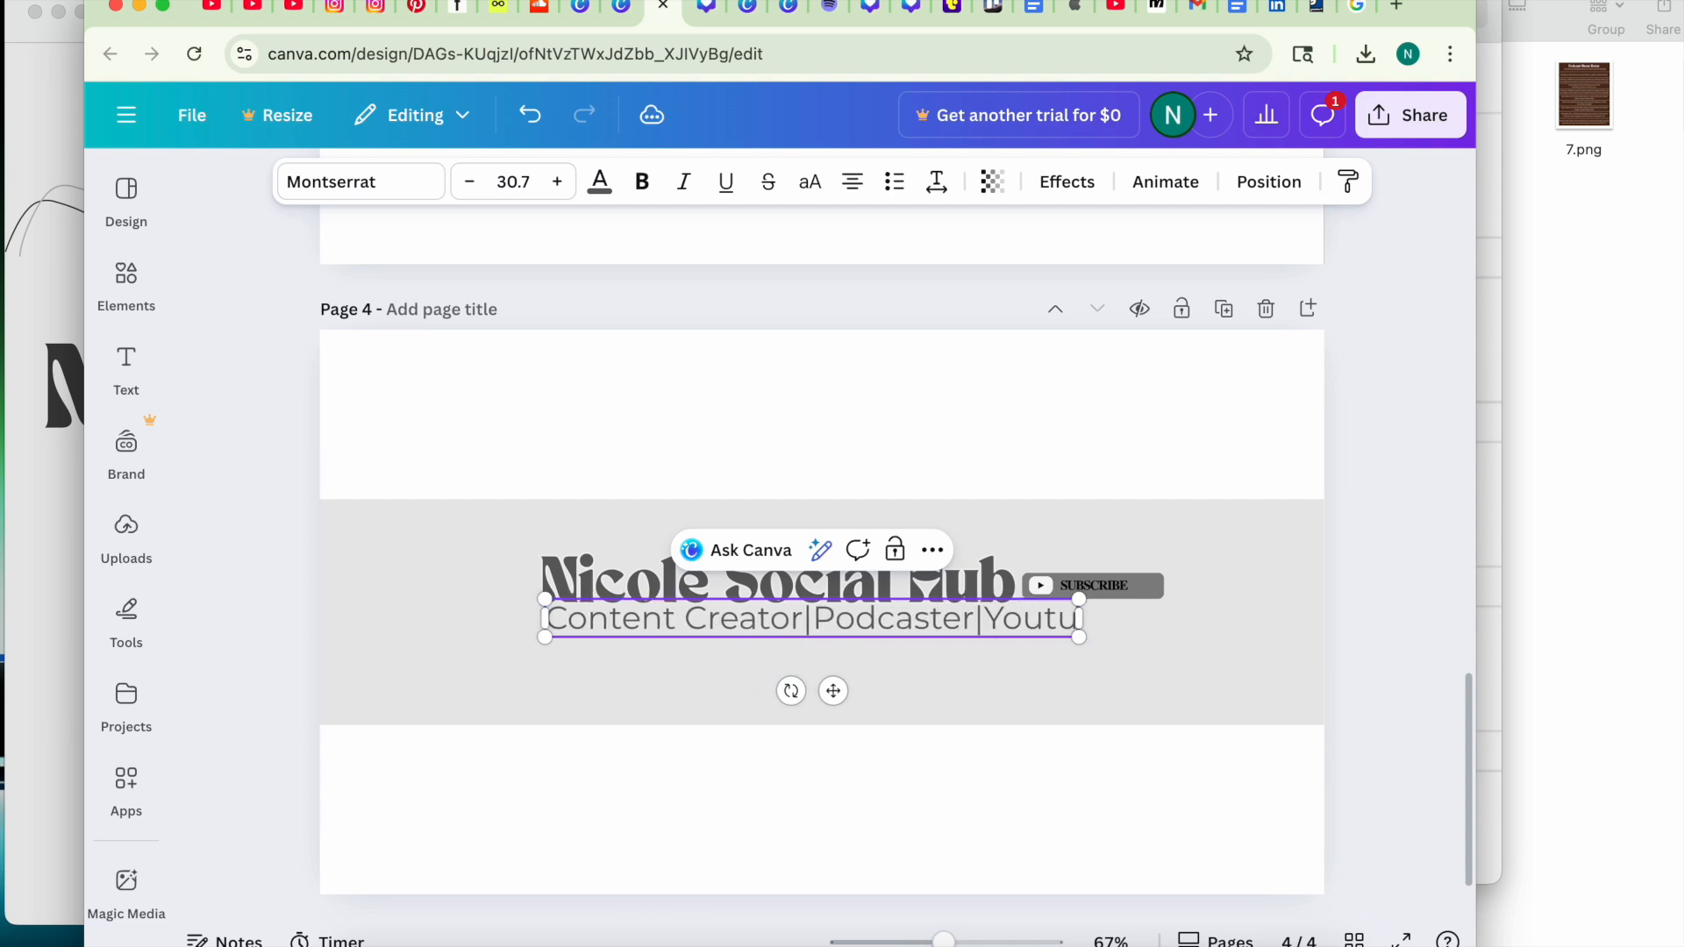
pyautogui.write('ber')
# Scale the tagline down to about size 27.1 and align it under the title, flush with the title's left edge.
pyautogui.moveTo(524, 640); pyautogui.dragTo(588, 632)
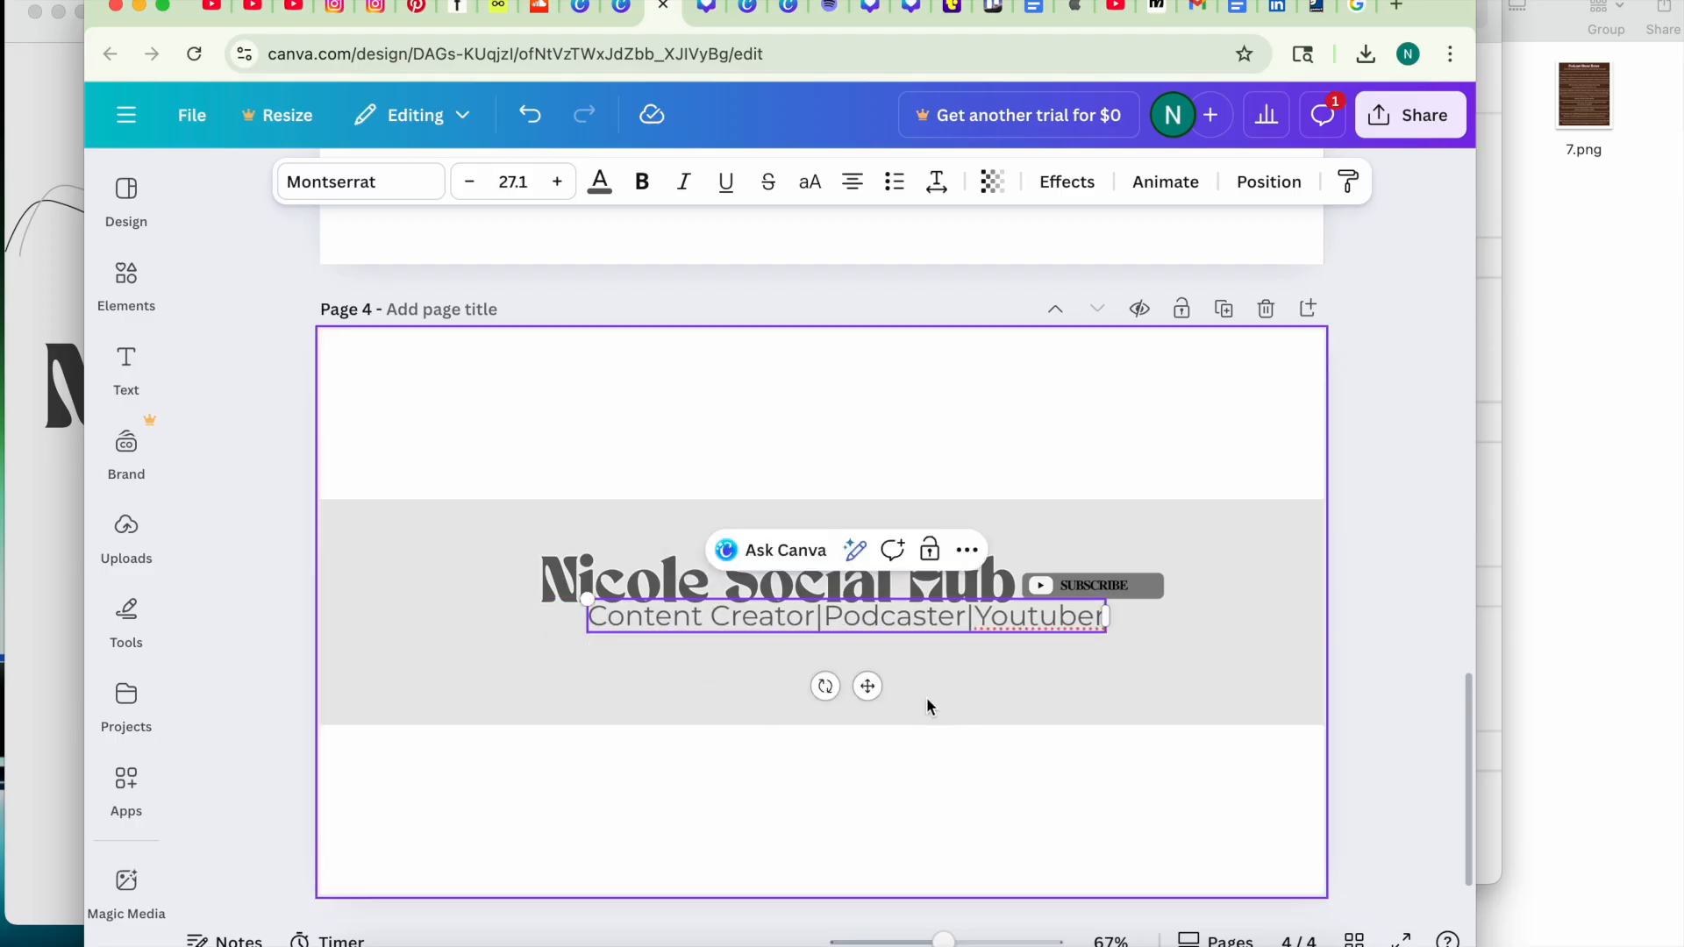
pyautogui.moveTo(866, 699); pyautogui.dragTo(843, 700)
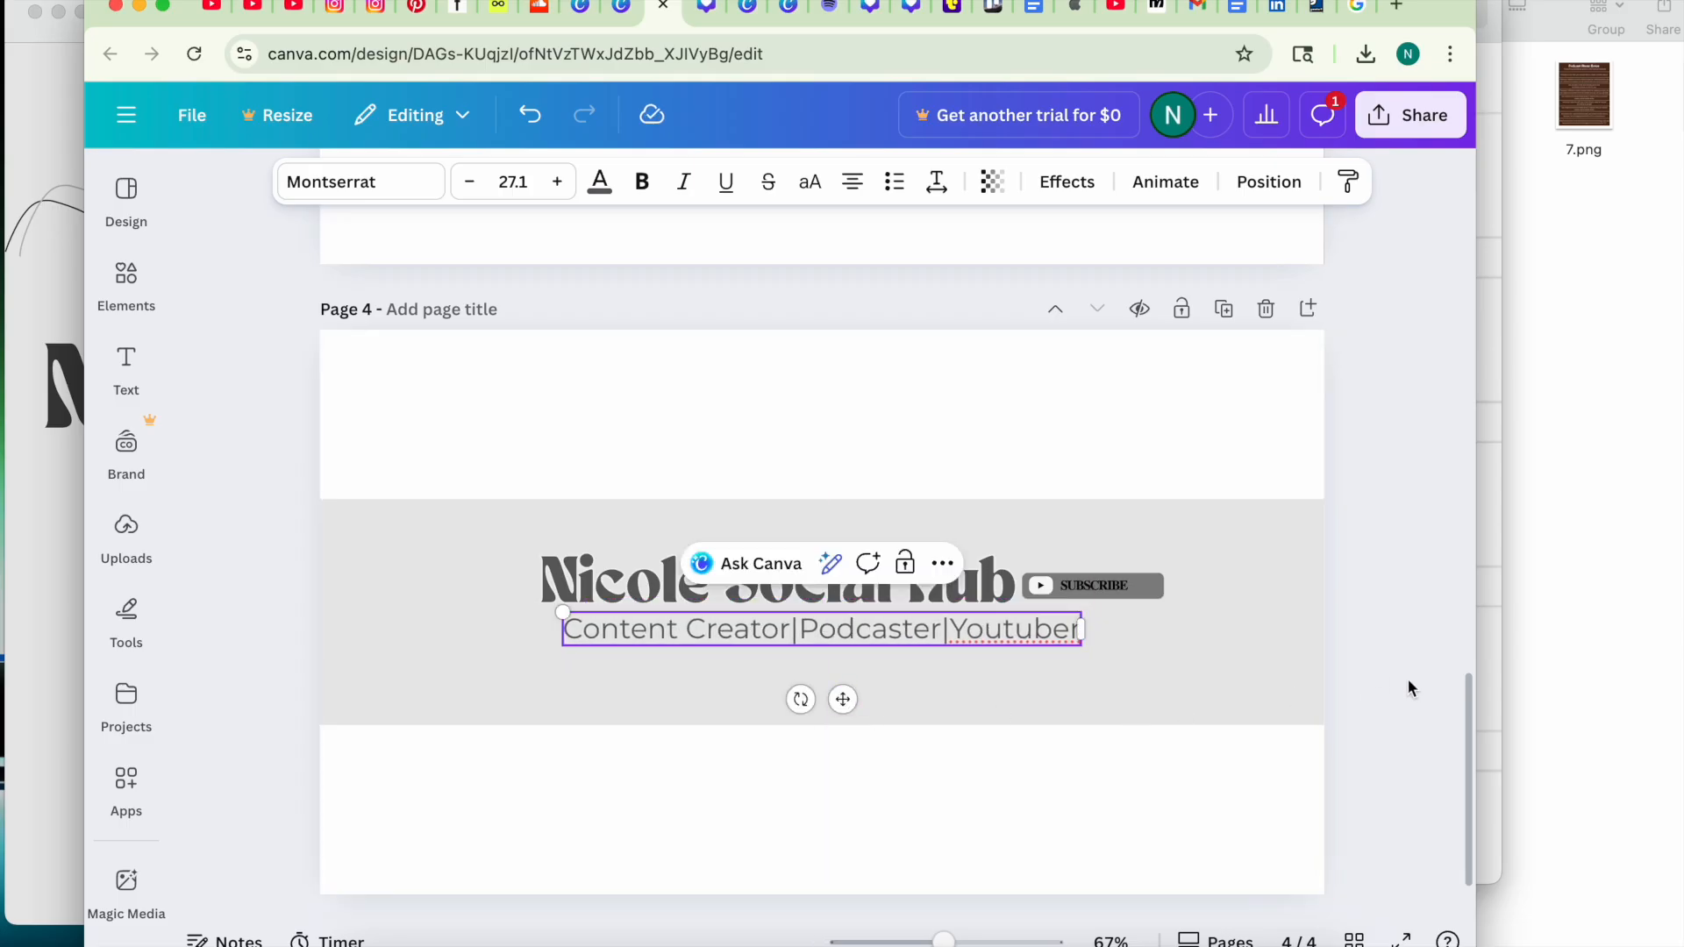
pyautogui.click(1380, 676)
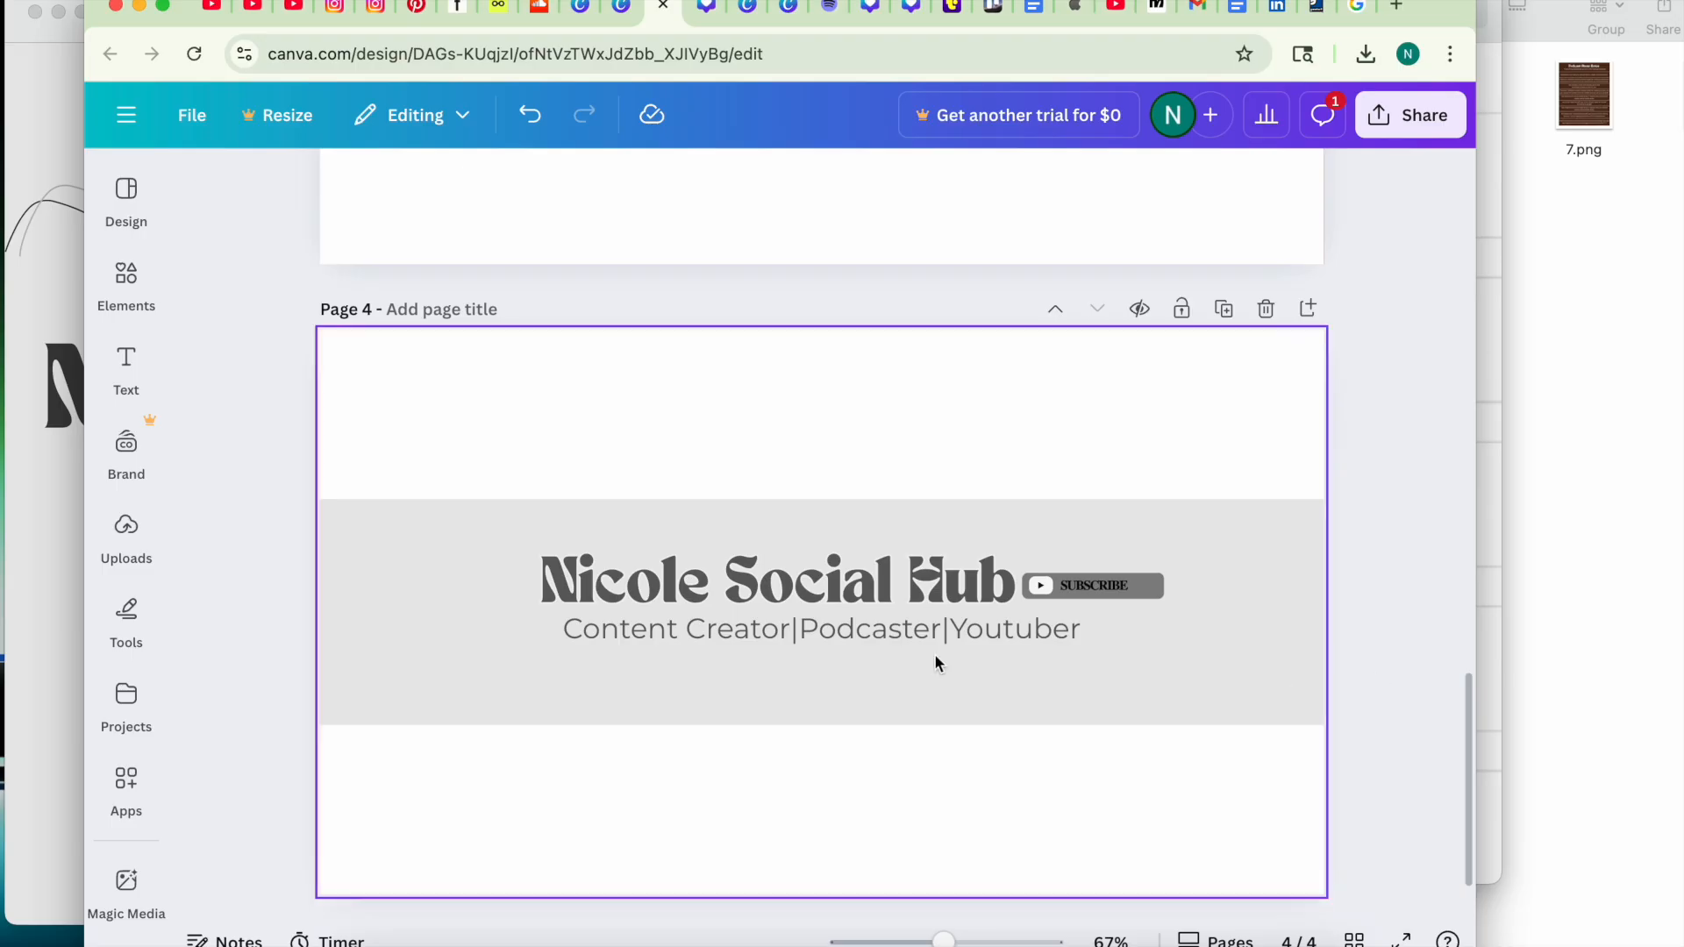
pyautogui.moveTo(941, 637); pyautogui.dragTo(921, 637)
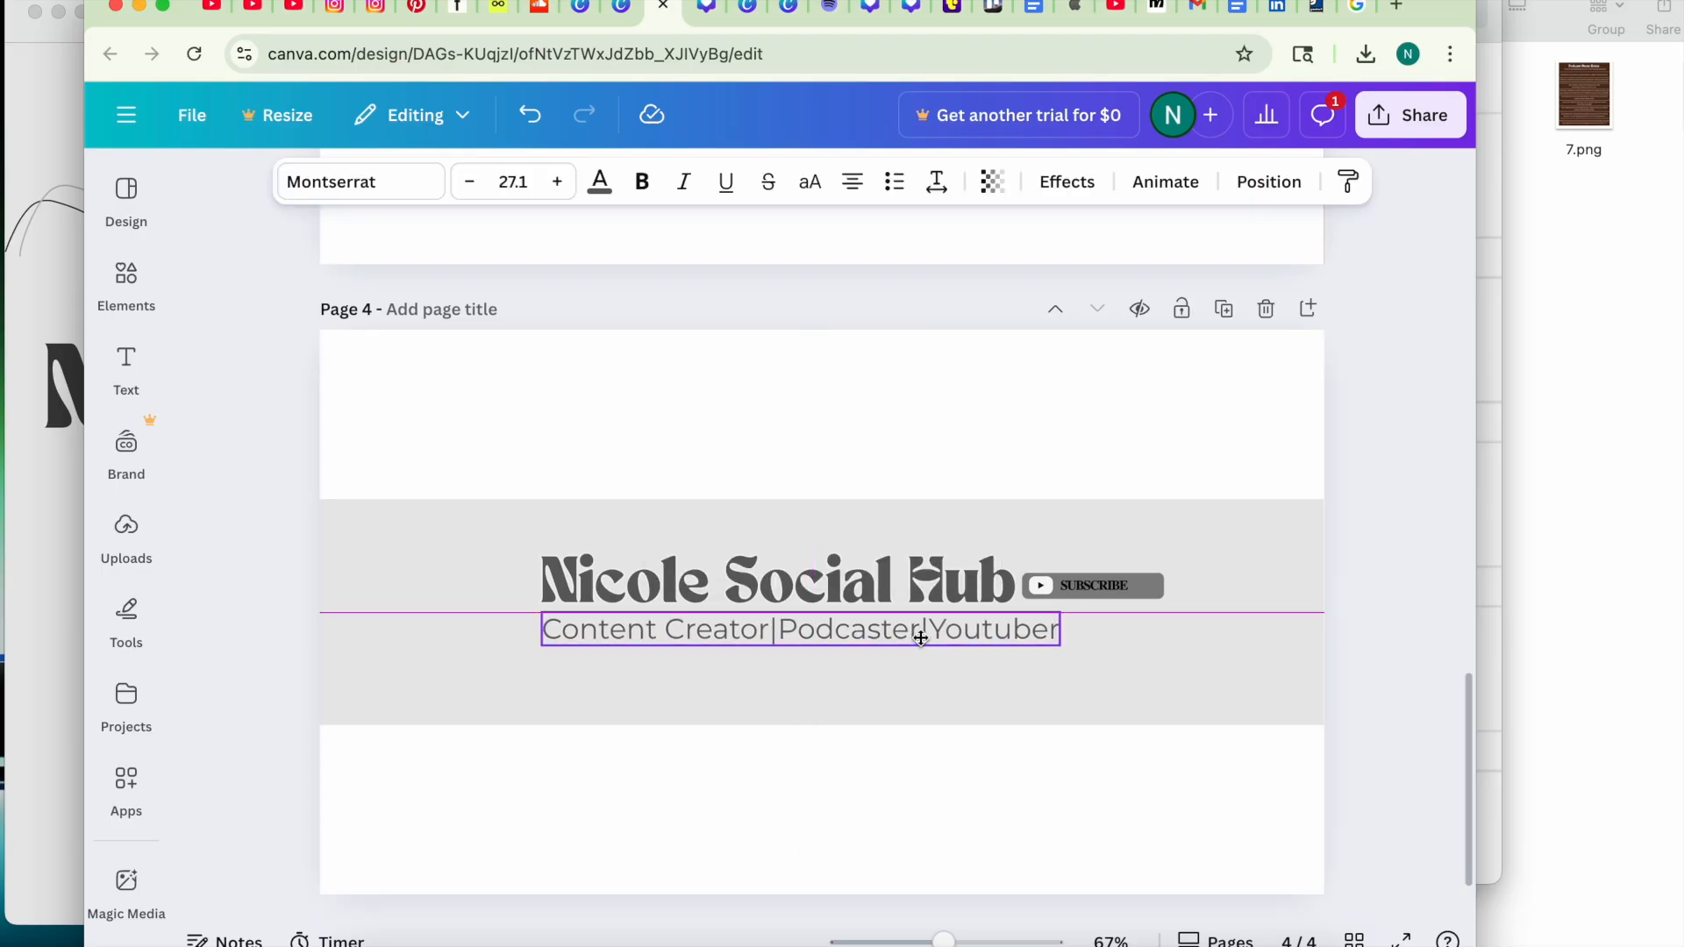
pyautogui.click(1287, 783)
pyautogui.click(1426, 764)
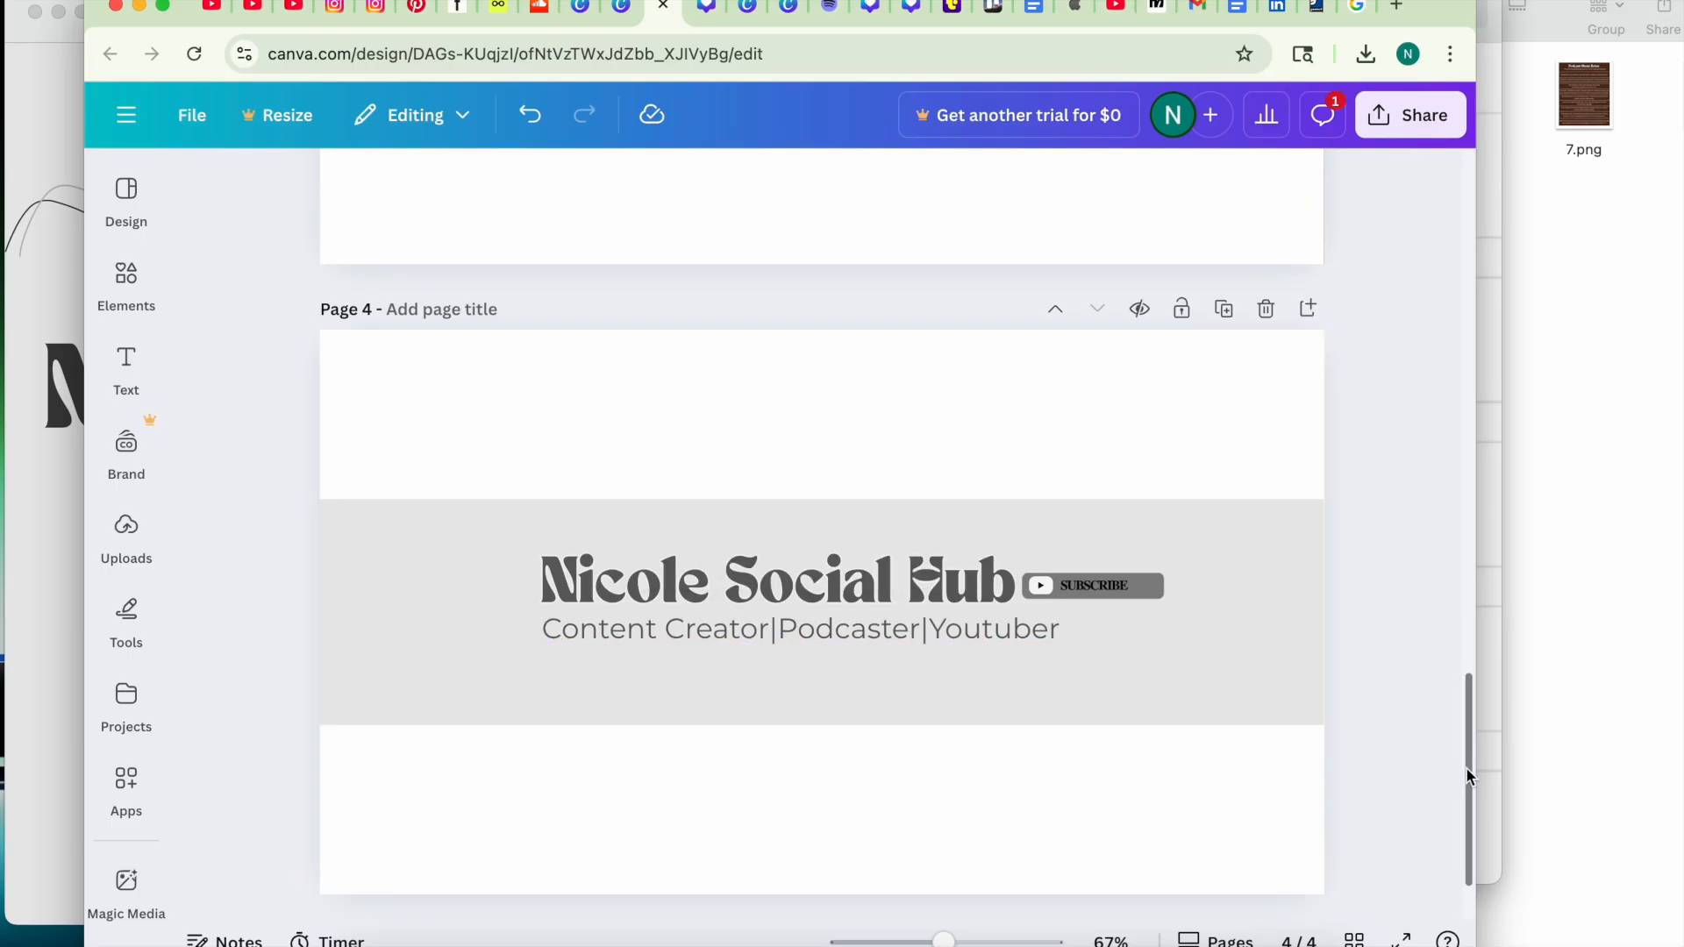
# Shift the tagline, title and Subscribe button slightly lower on the banner's gray band.
pyautogui.moveTo(1470, 769)
pyautogui.mouseDown()
pyautogui.moveTo(1454, 665)
pyautogui.moveTo(1456, 756)
pyautogui.mouseUp()
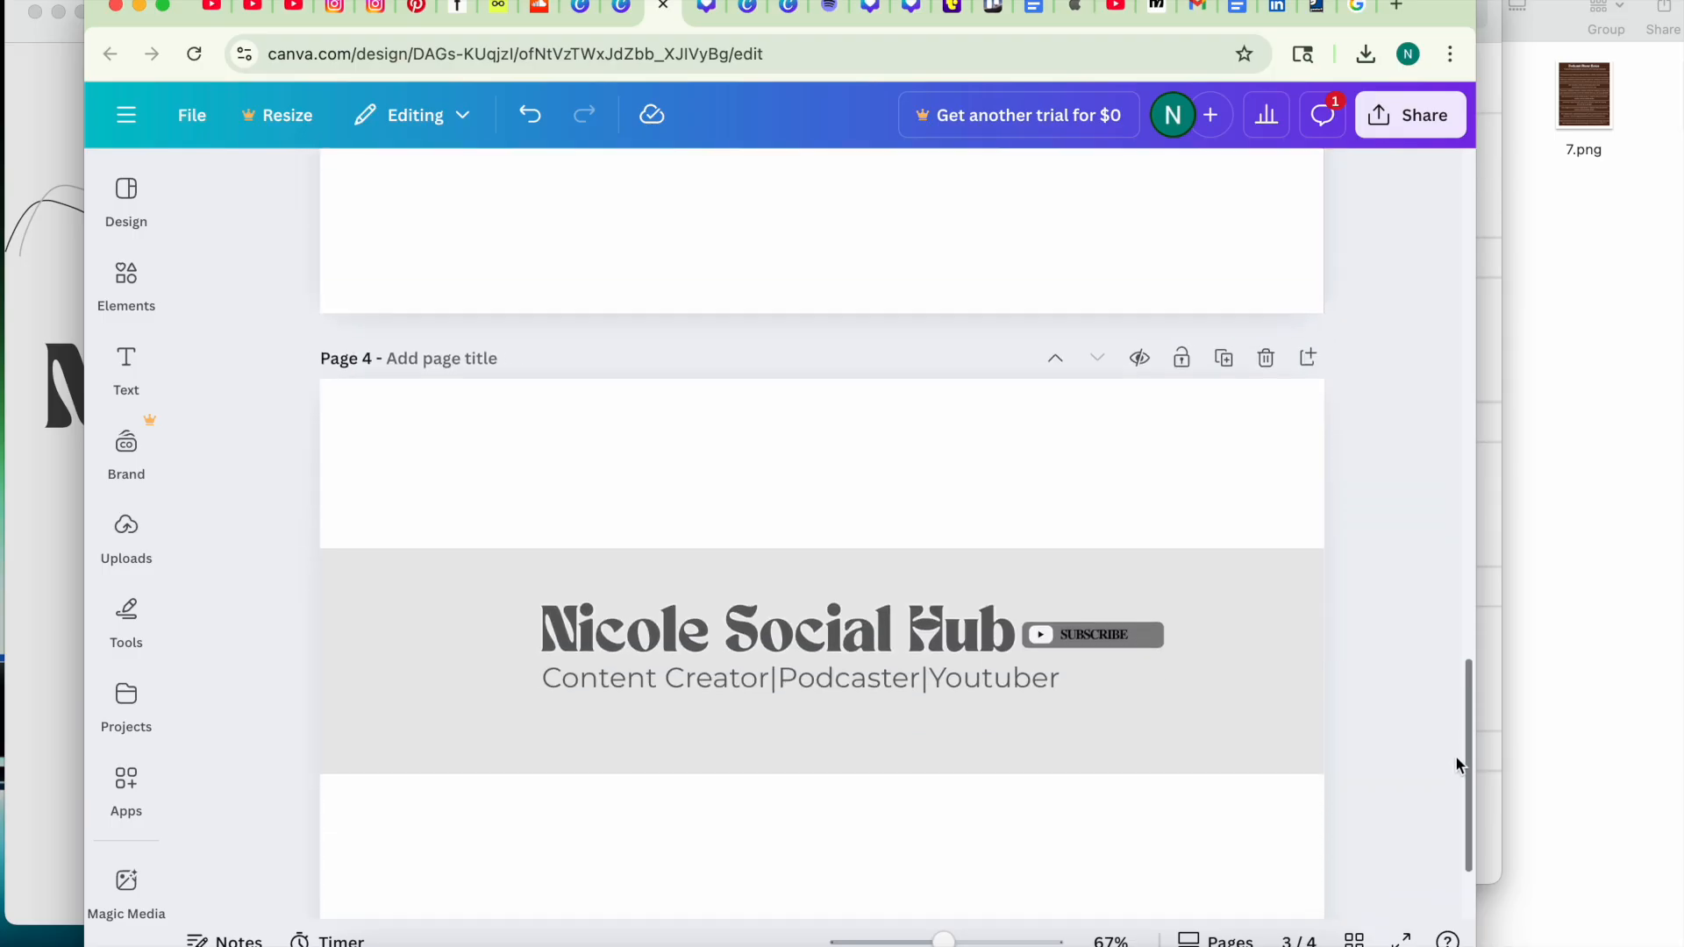
pyautogui.moveTo(805, 686); pyautogui.dragTo(806, 700)
pyautogui.moveTo(577, 640); pyautogui.dragTo(584, 652)
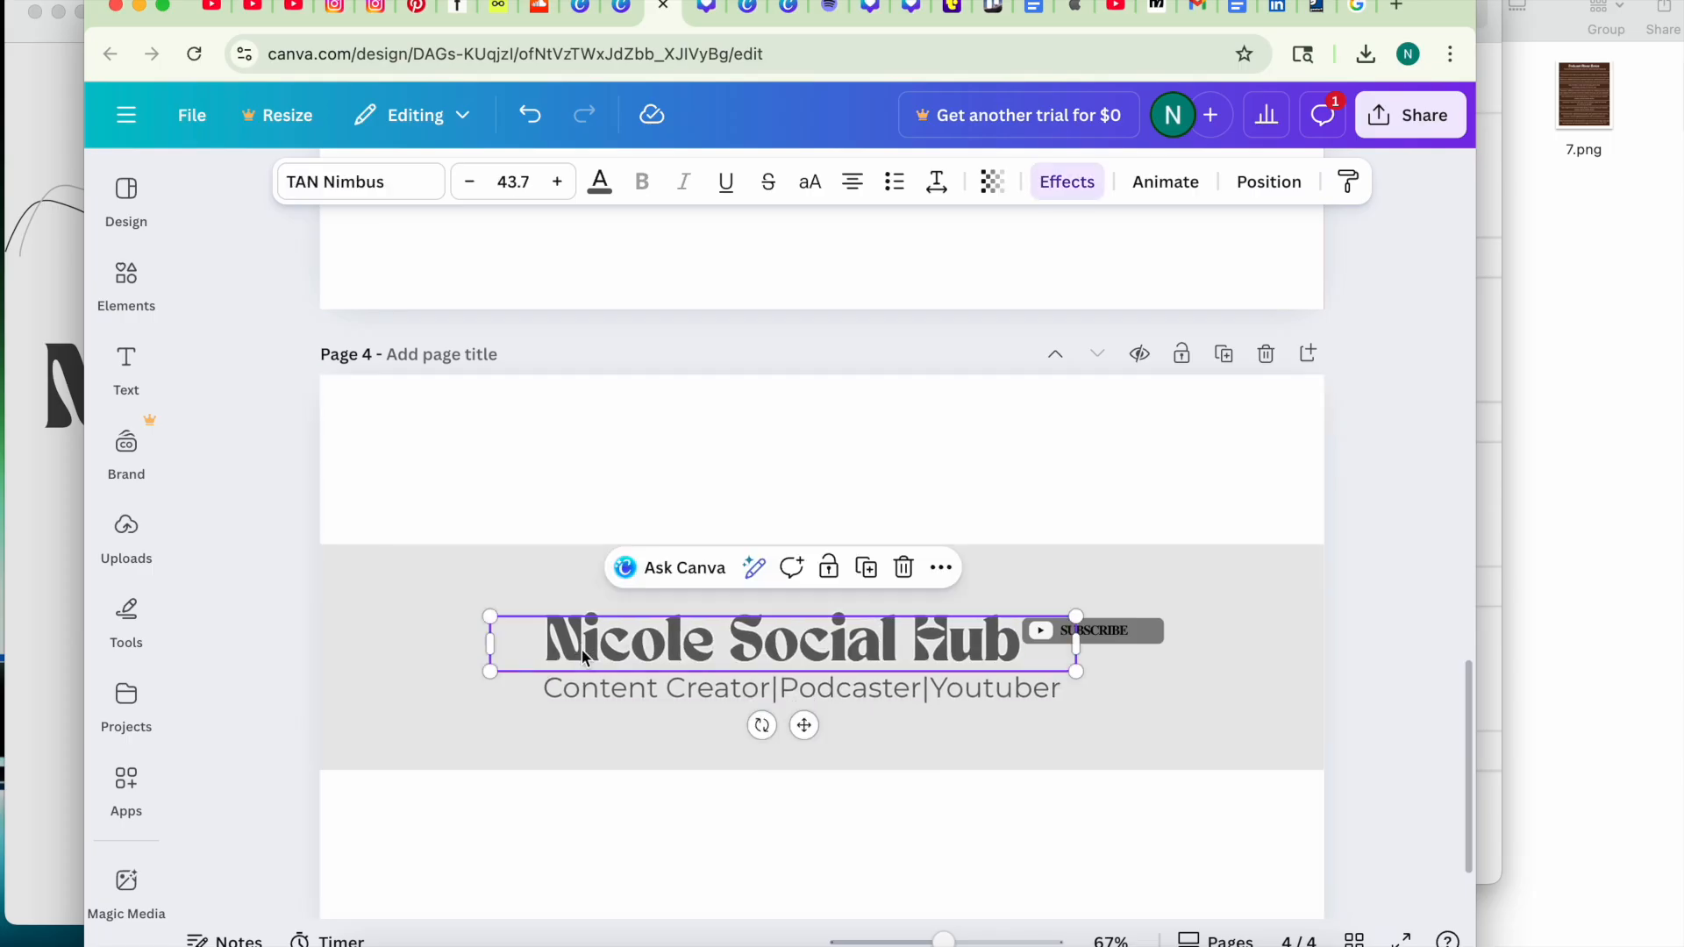
pyautogui.click(1131, 628)
pyautogui.moveTo(1131, 628); pyautogui.dragTo(1137, 646)
pyautogui.click(1345, 737)
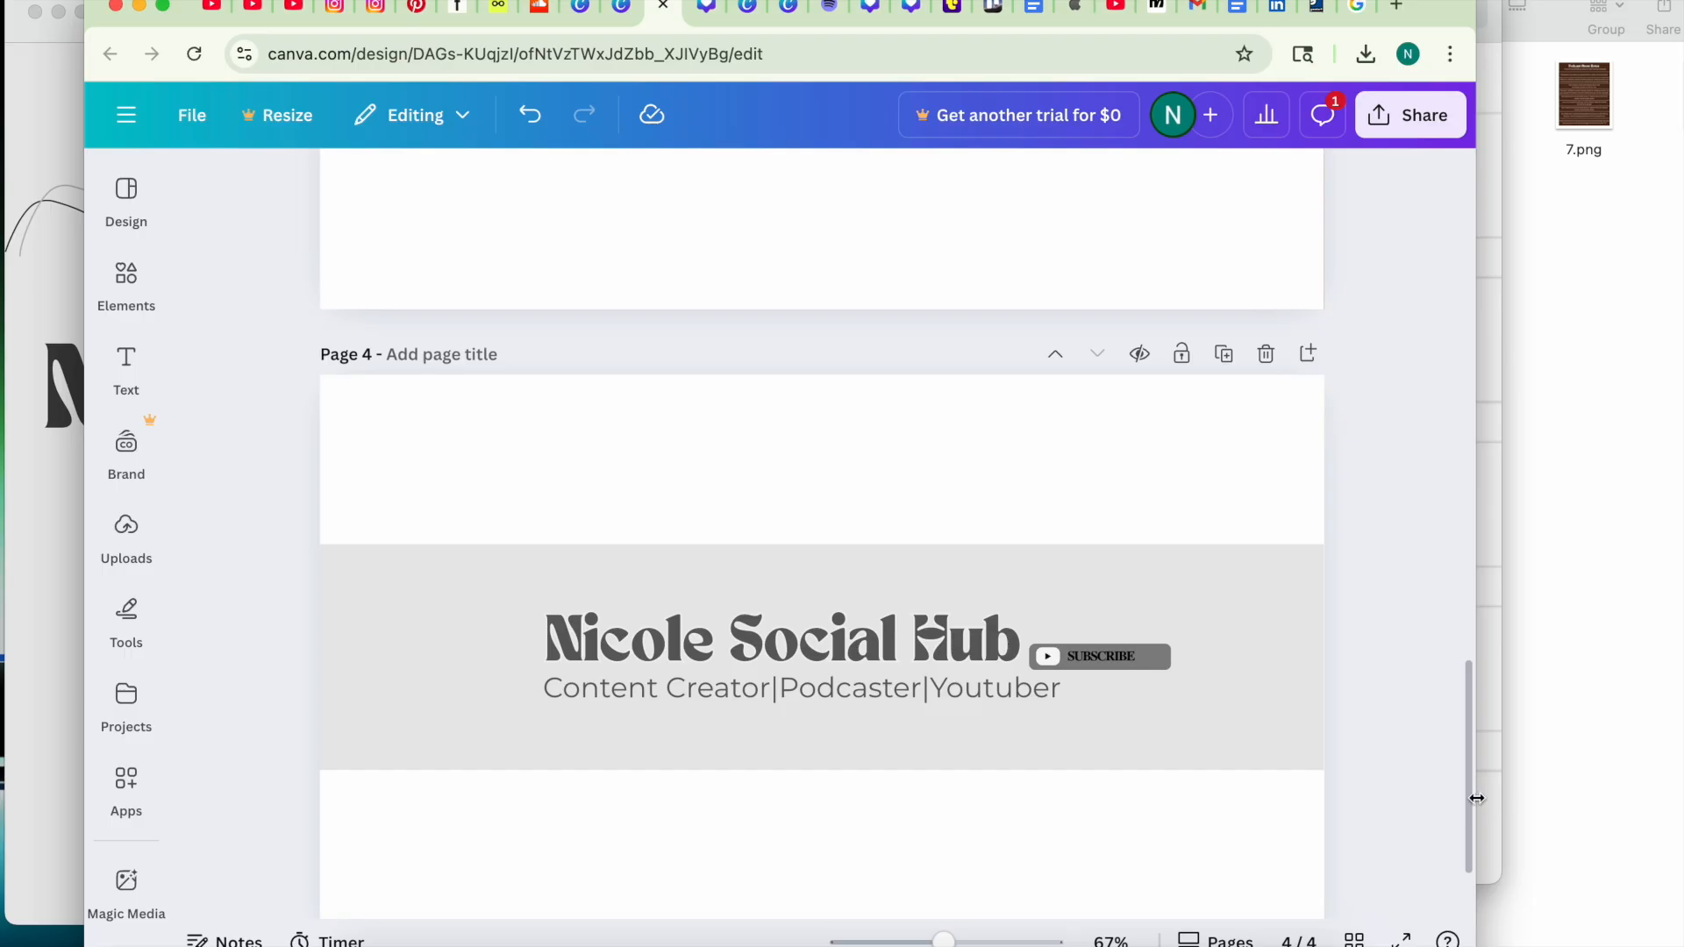
# Compare the banner with the podcast cover's decorative line and player elements and return to the banner.
pyautogui.scroll(-2, 1470, 800)
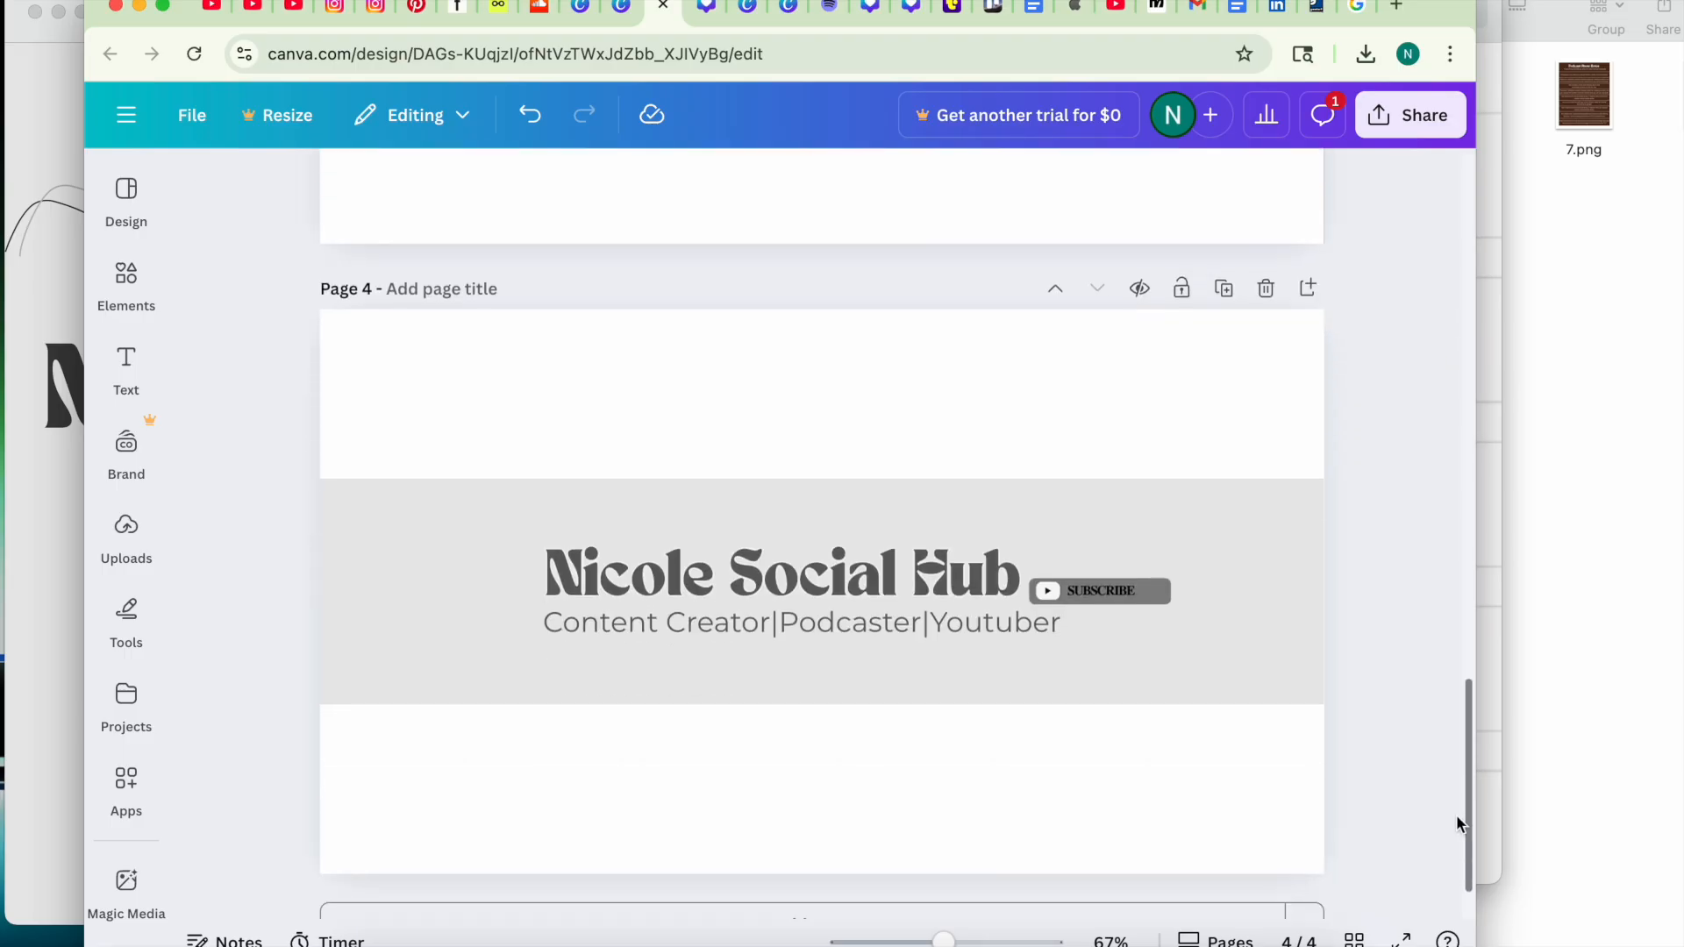
pyautogui.moveTo(133, 618)
pyautogui.click(41, 664)
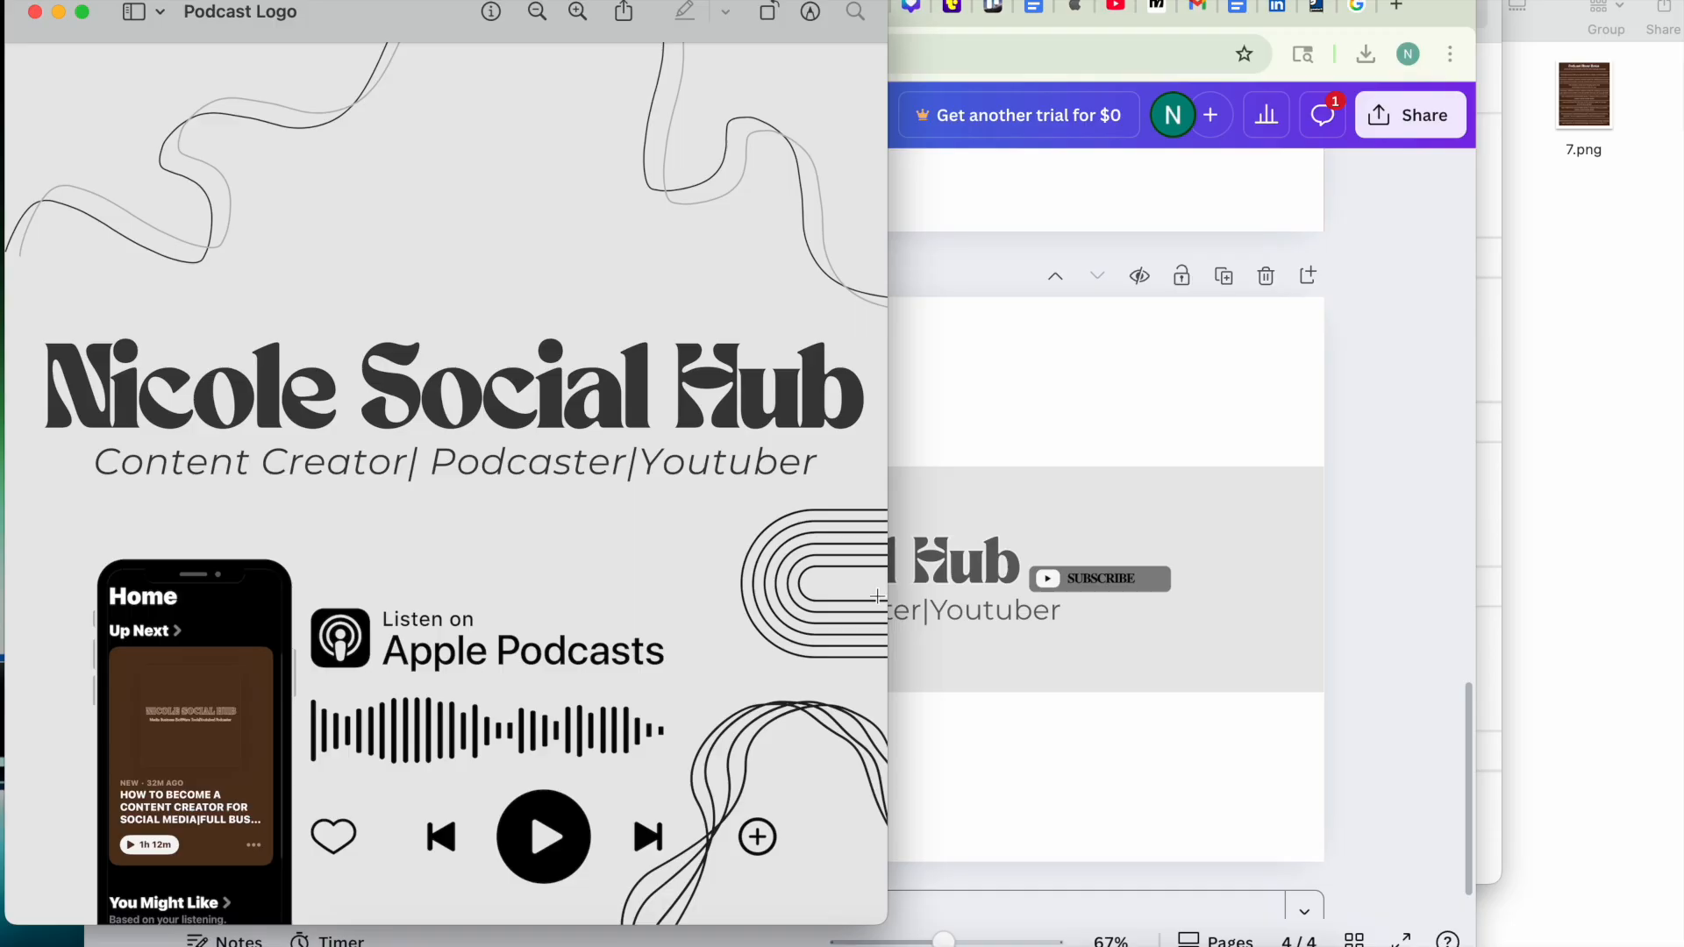
pyautogui.click(1346, 540)
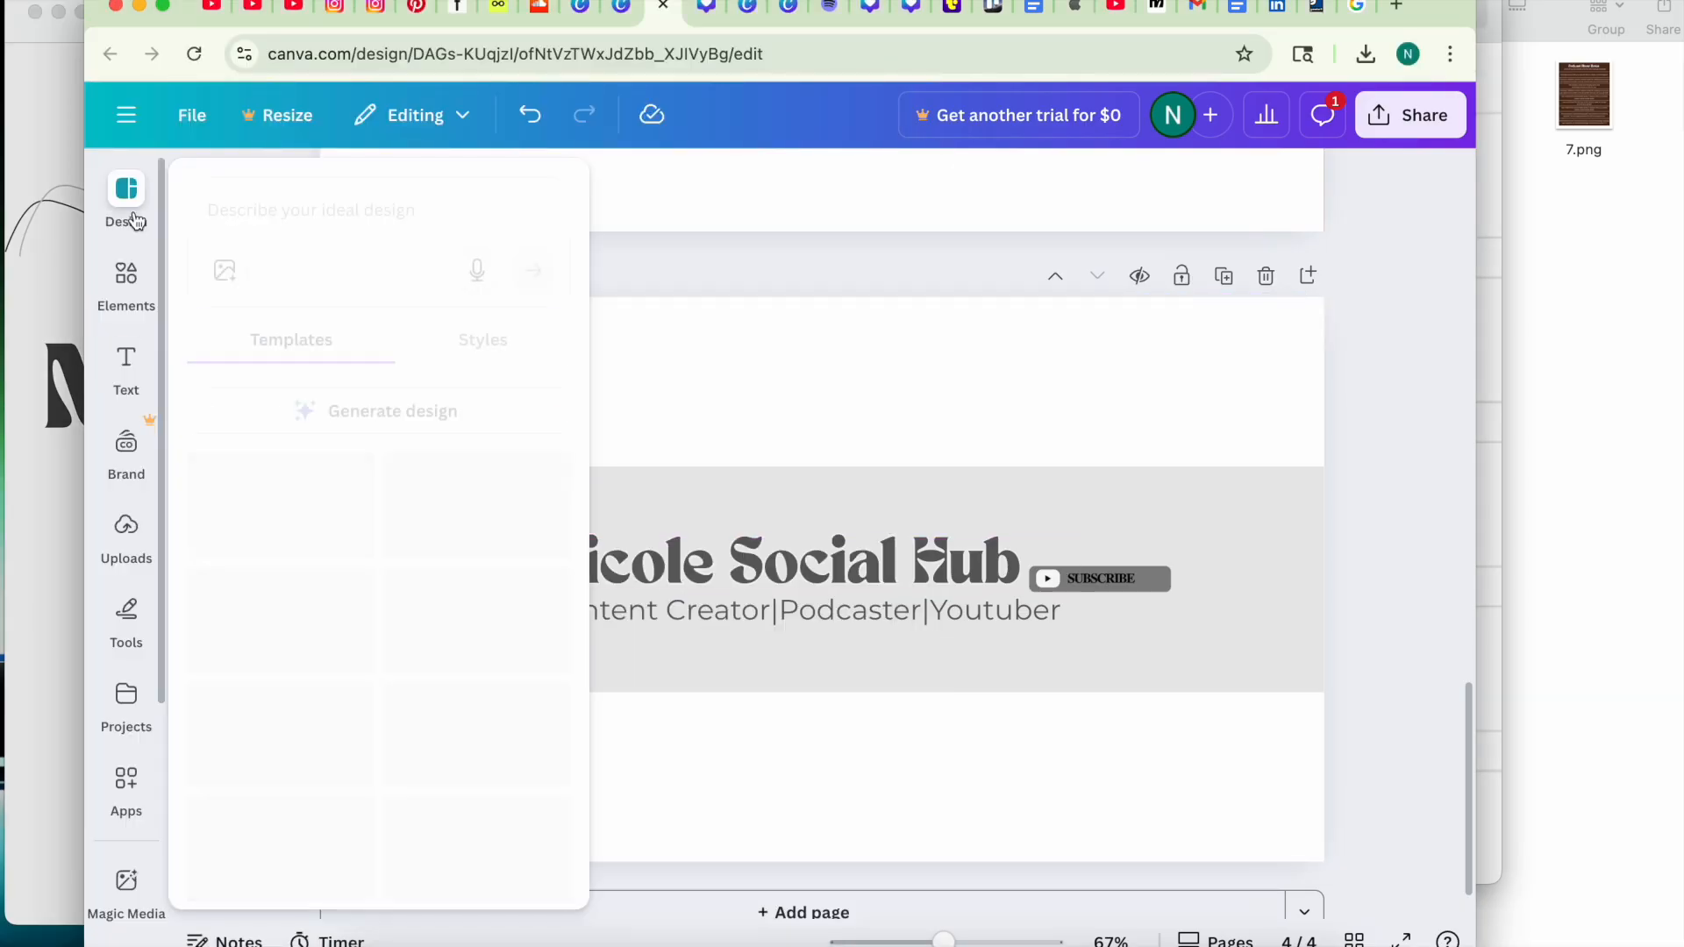
# Try to rotate the arched-line element and reposition it over the banner title.
pyautogui.click(128, 519)
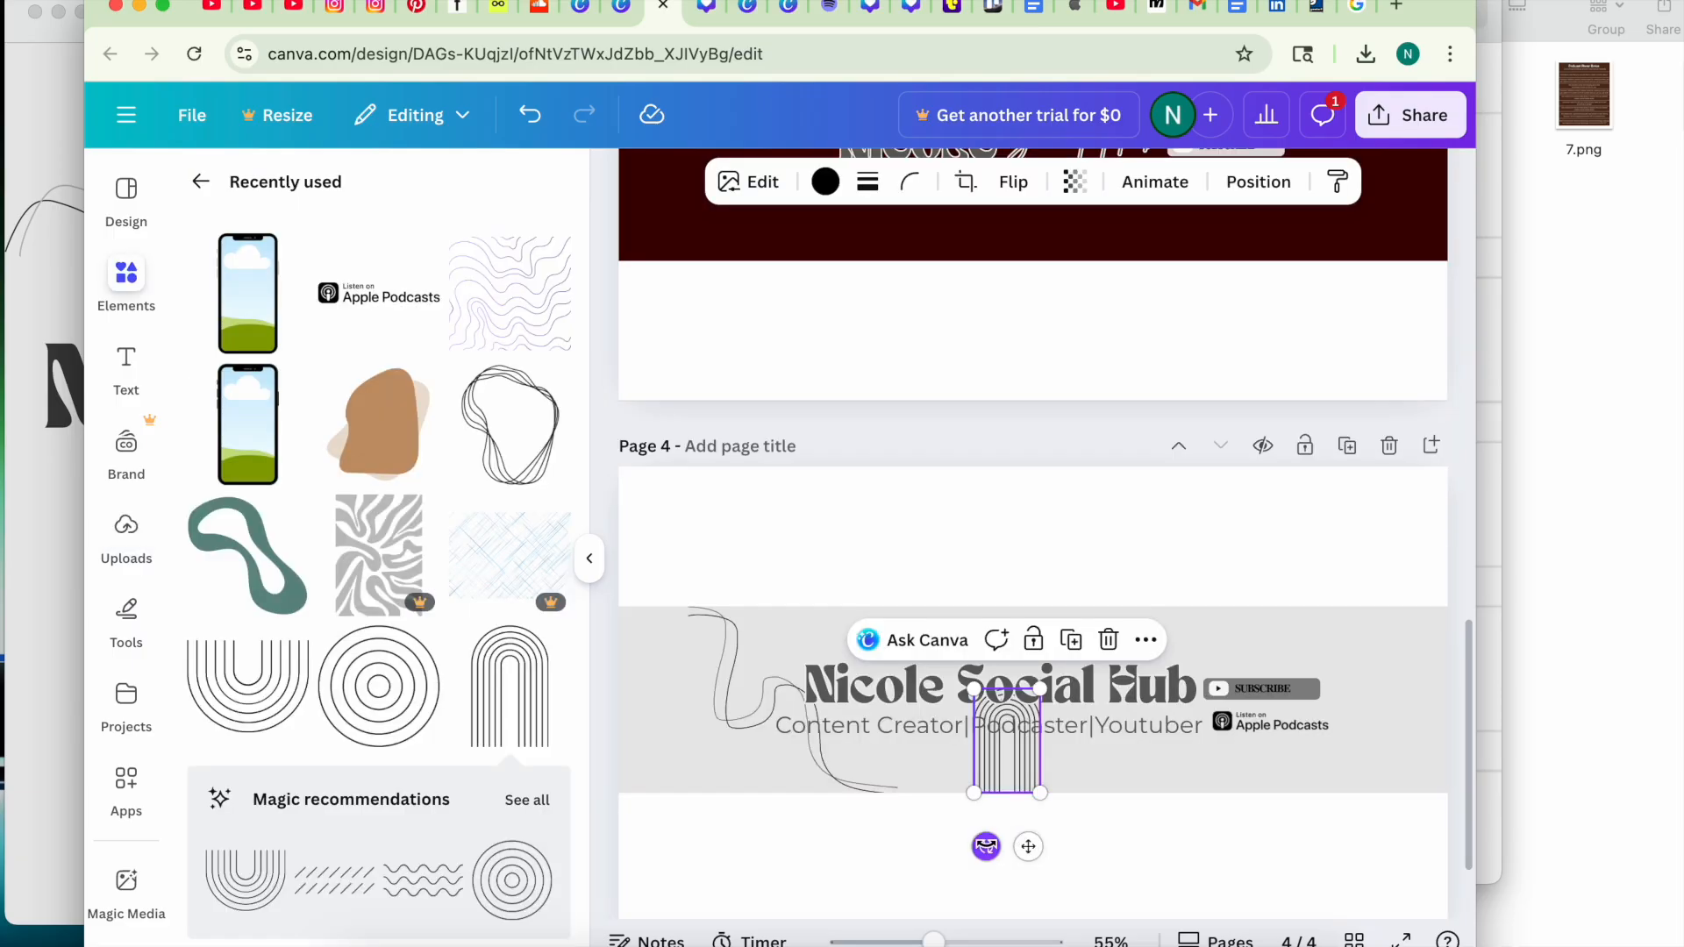
pyautogui.moveTo(986, 847); pyautogui.dragTo(1032, 614)
pyautogui.moveTo(995, 776); pyautogui.dragTo(1179, 683)
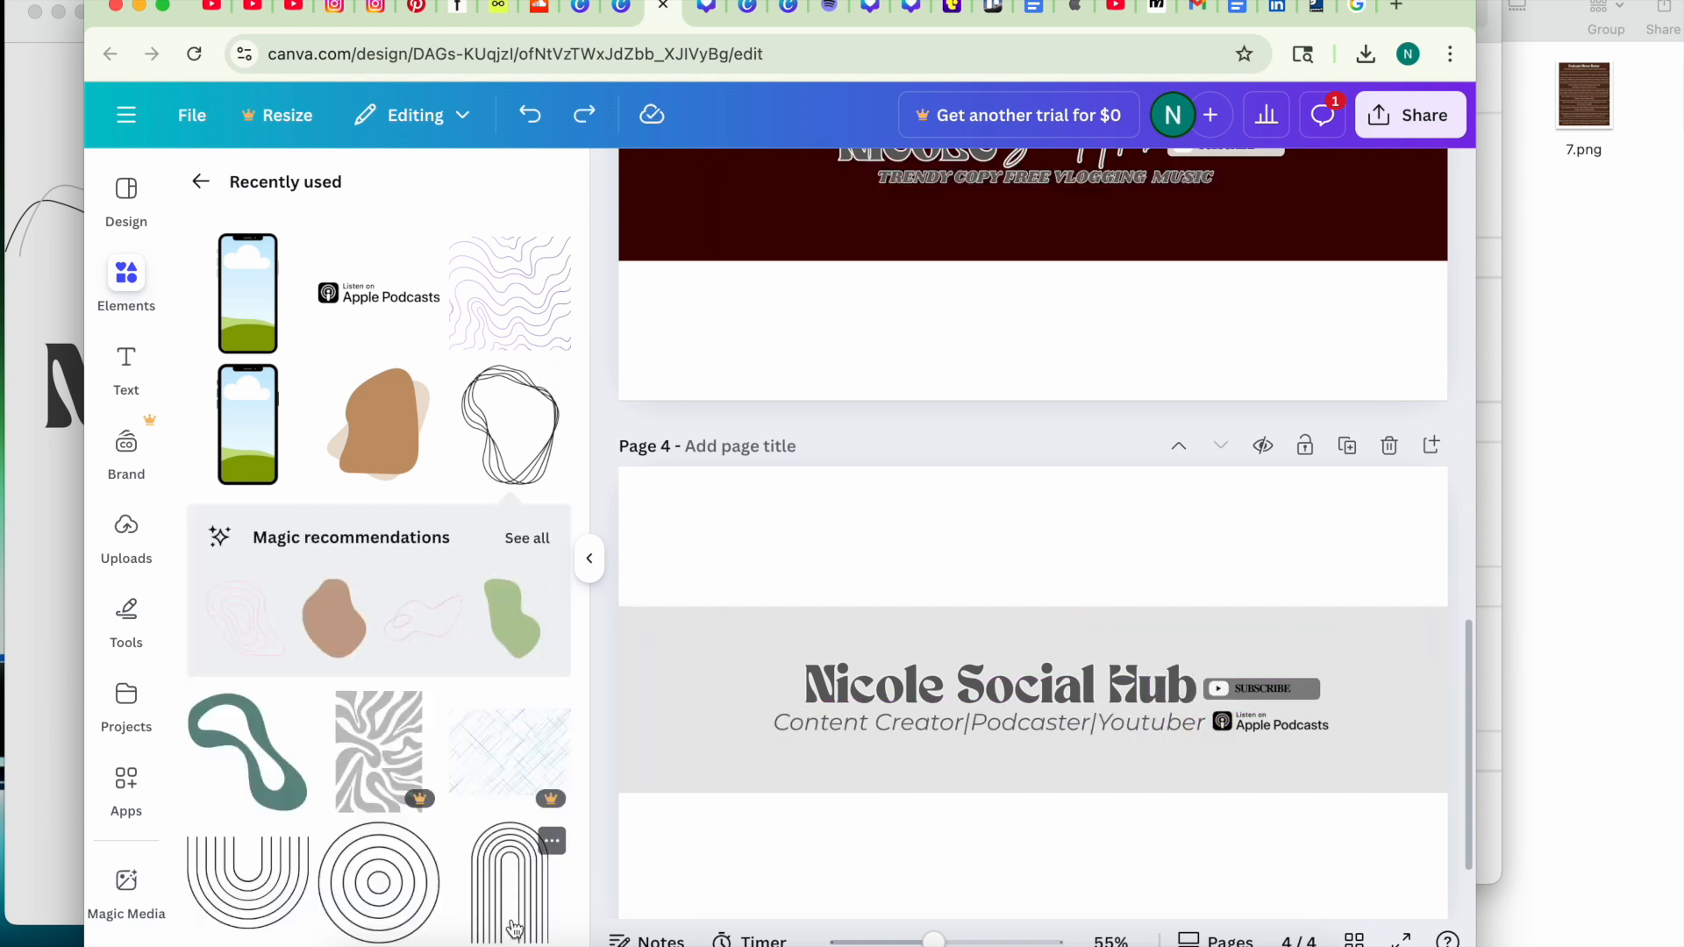
# Add the black audio waveform graphic from the recently used elements to page 4.
pyautogui.moveTo(516, 926); pyautogui.dragTo(517, 946)
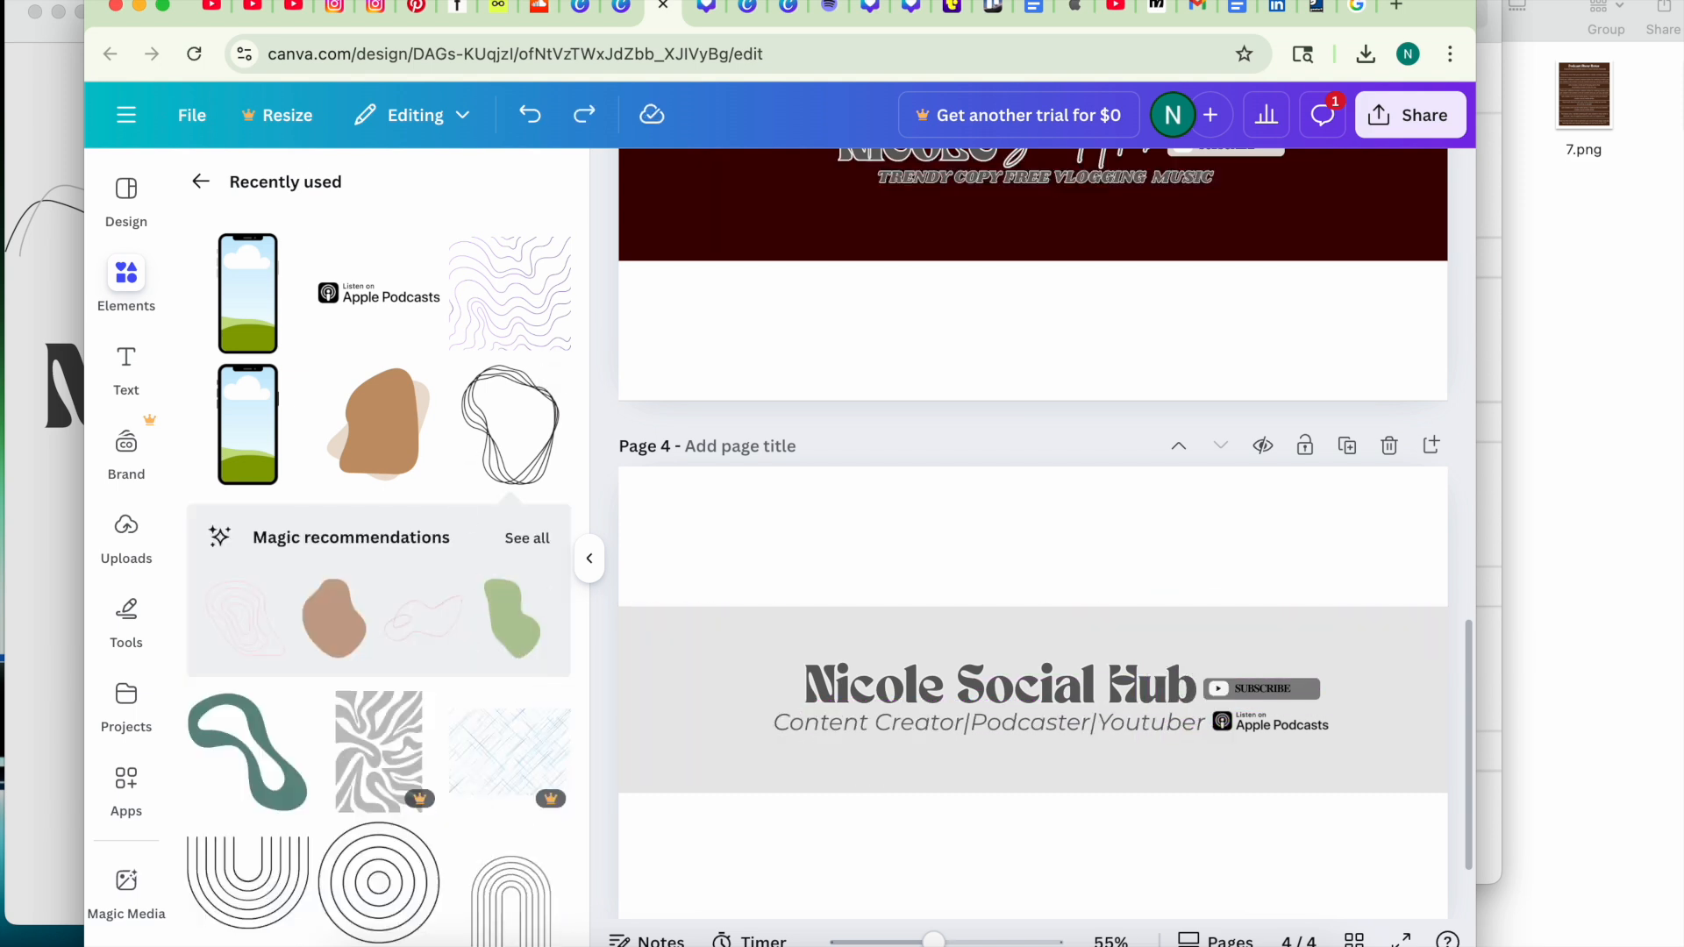
pyautogui.scroll(-5, 513, 921)
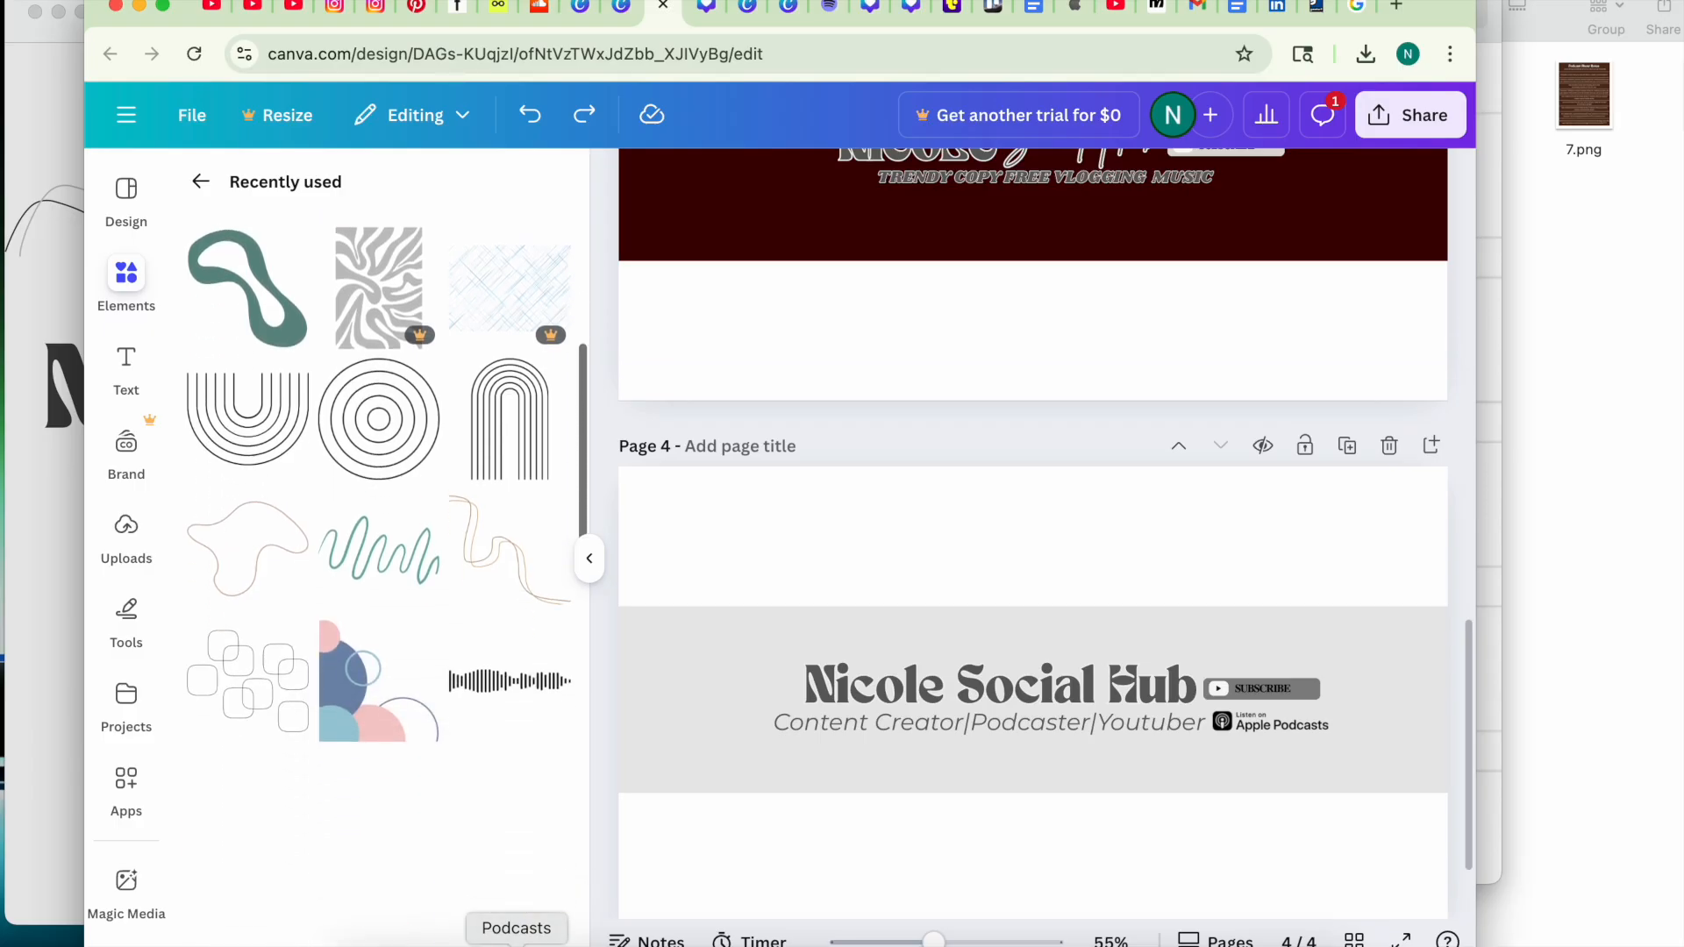
pyautogui.click(525, 692)
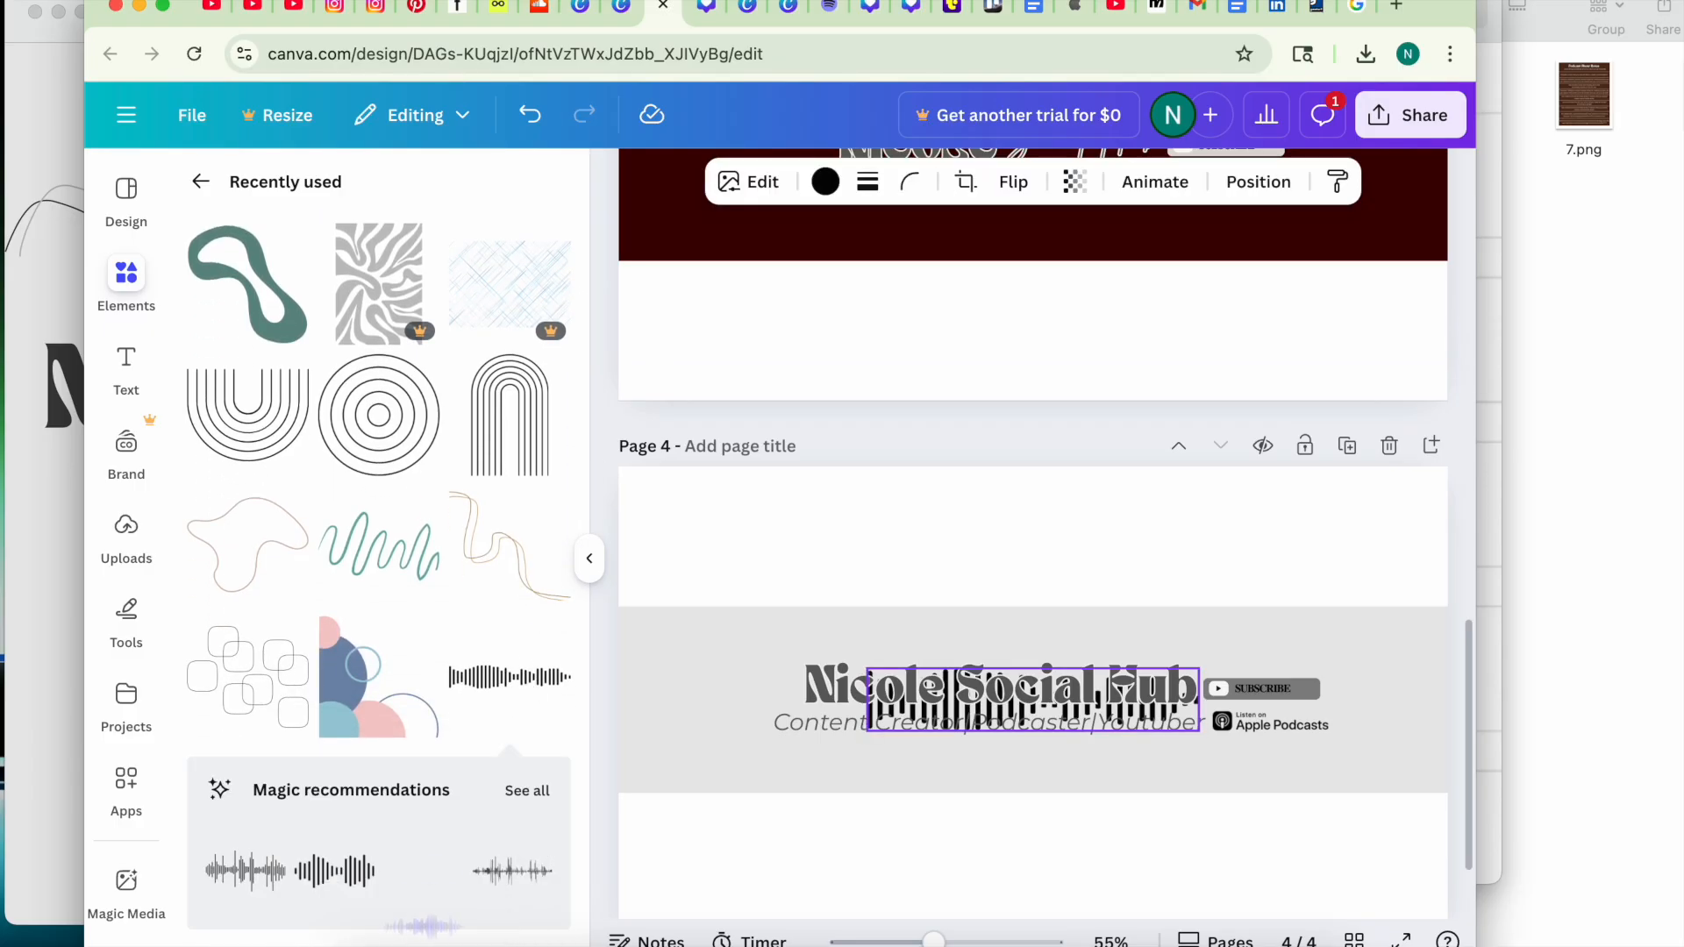
# Add the music player controls graphic from the recently used elements, shrink it and place it beneath the Apple Podcasts badge.
pyautogui.scroll(-1, 430, 939)
pyautogui.scroll(-5, 430, 934)
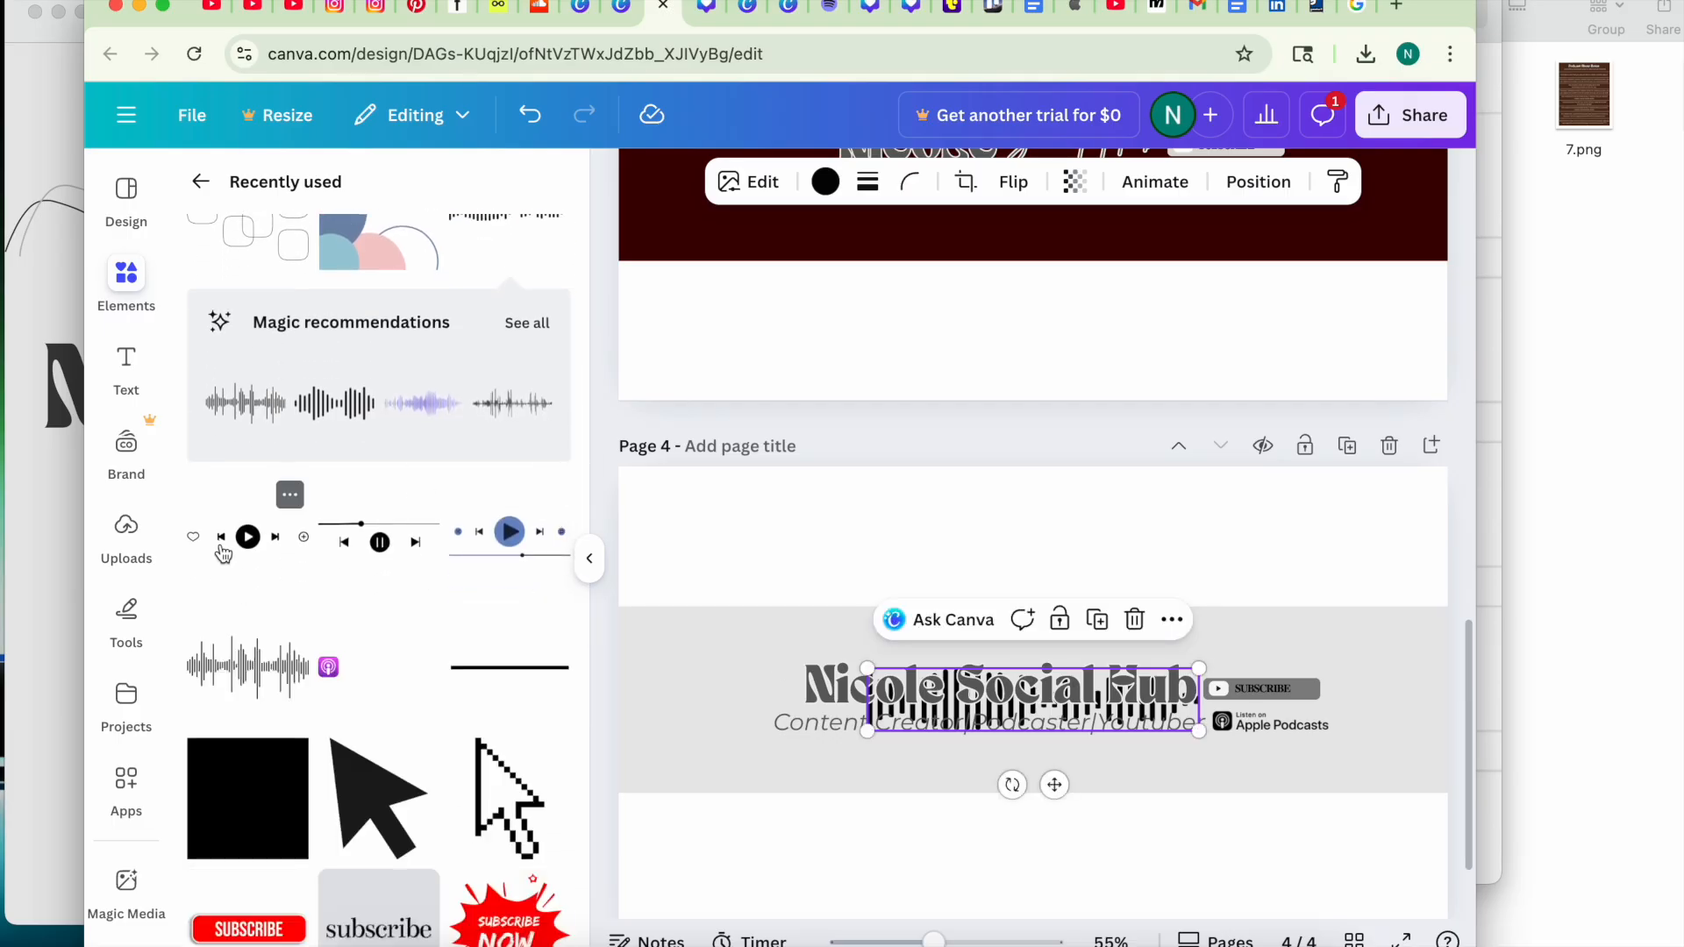
pyautogui.click(224, 553)
pyautogui.moveTo(1401, 628); pyautogui.dragTo(795, 748)
pyautogui.moveTo(751, 828); pyautogui.dragTo(1294, 821)
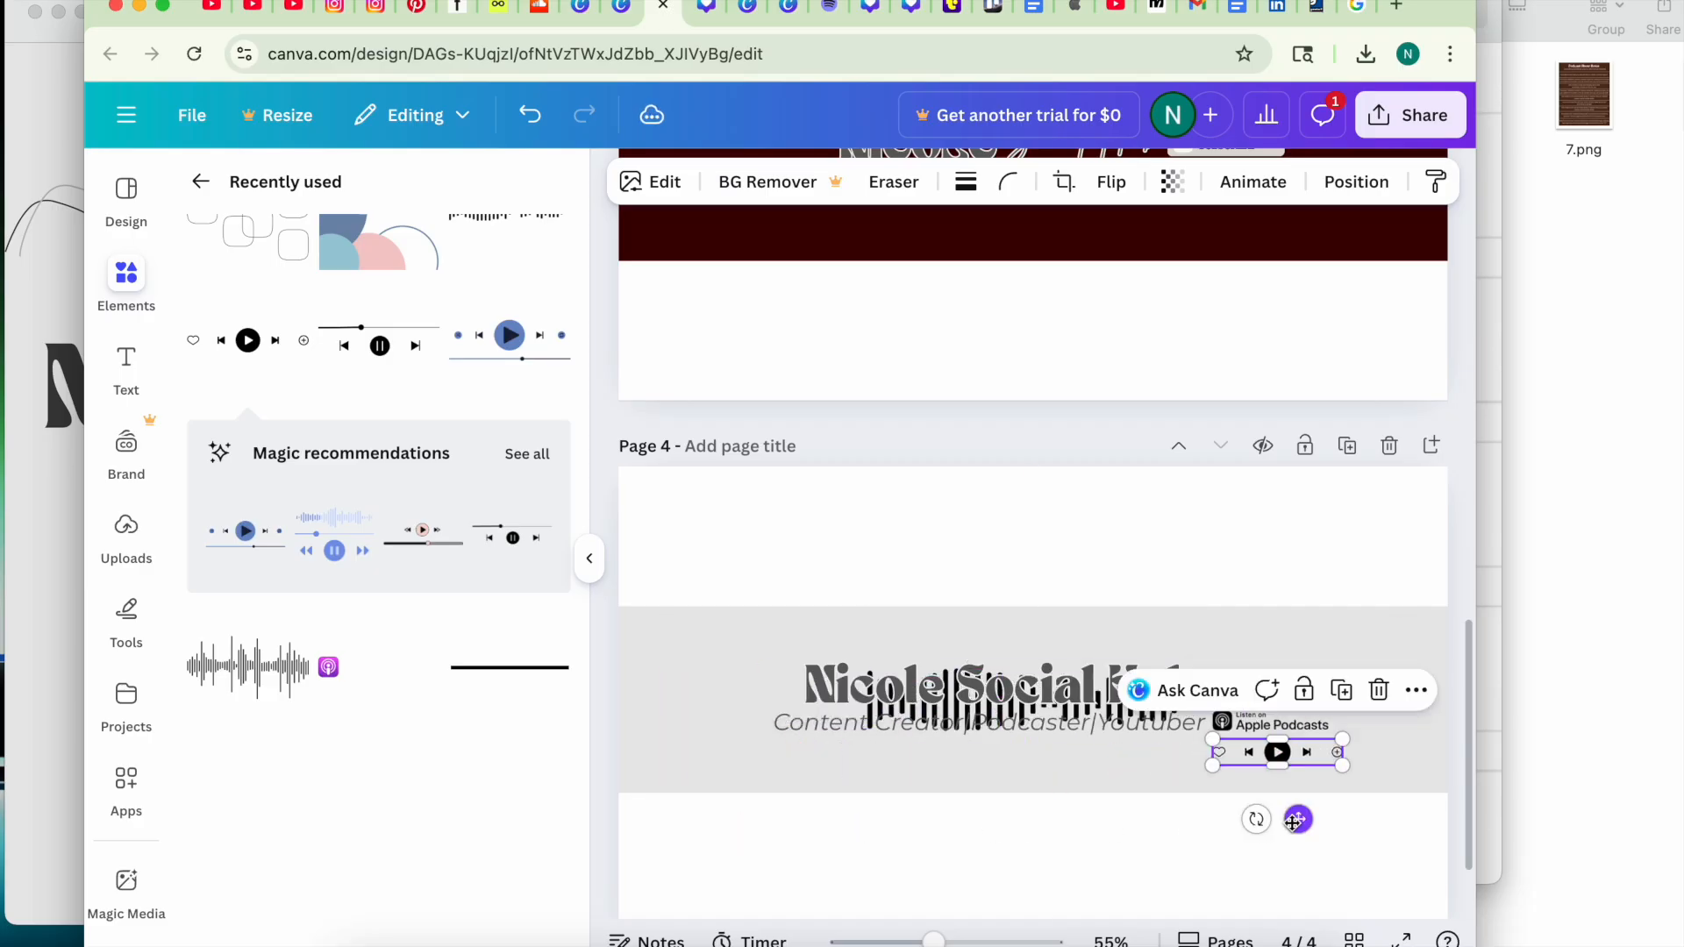
# Try to separate the overlapping text from the audio waveform by moving the banner title upward.
pyautogui.click(1000, 724)
pyautogui.click(993, 717)
pyautogui.click(981, 699)
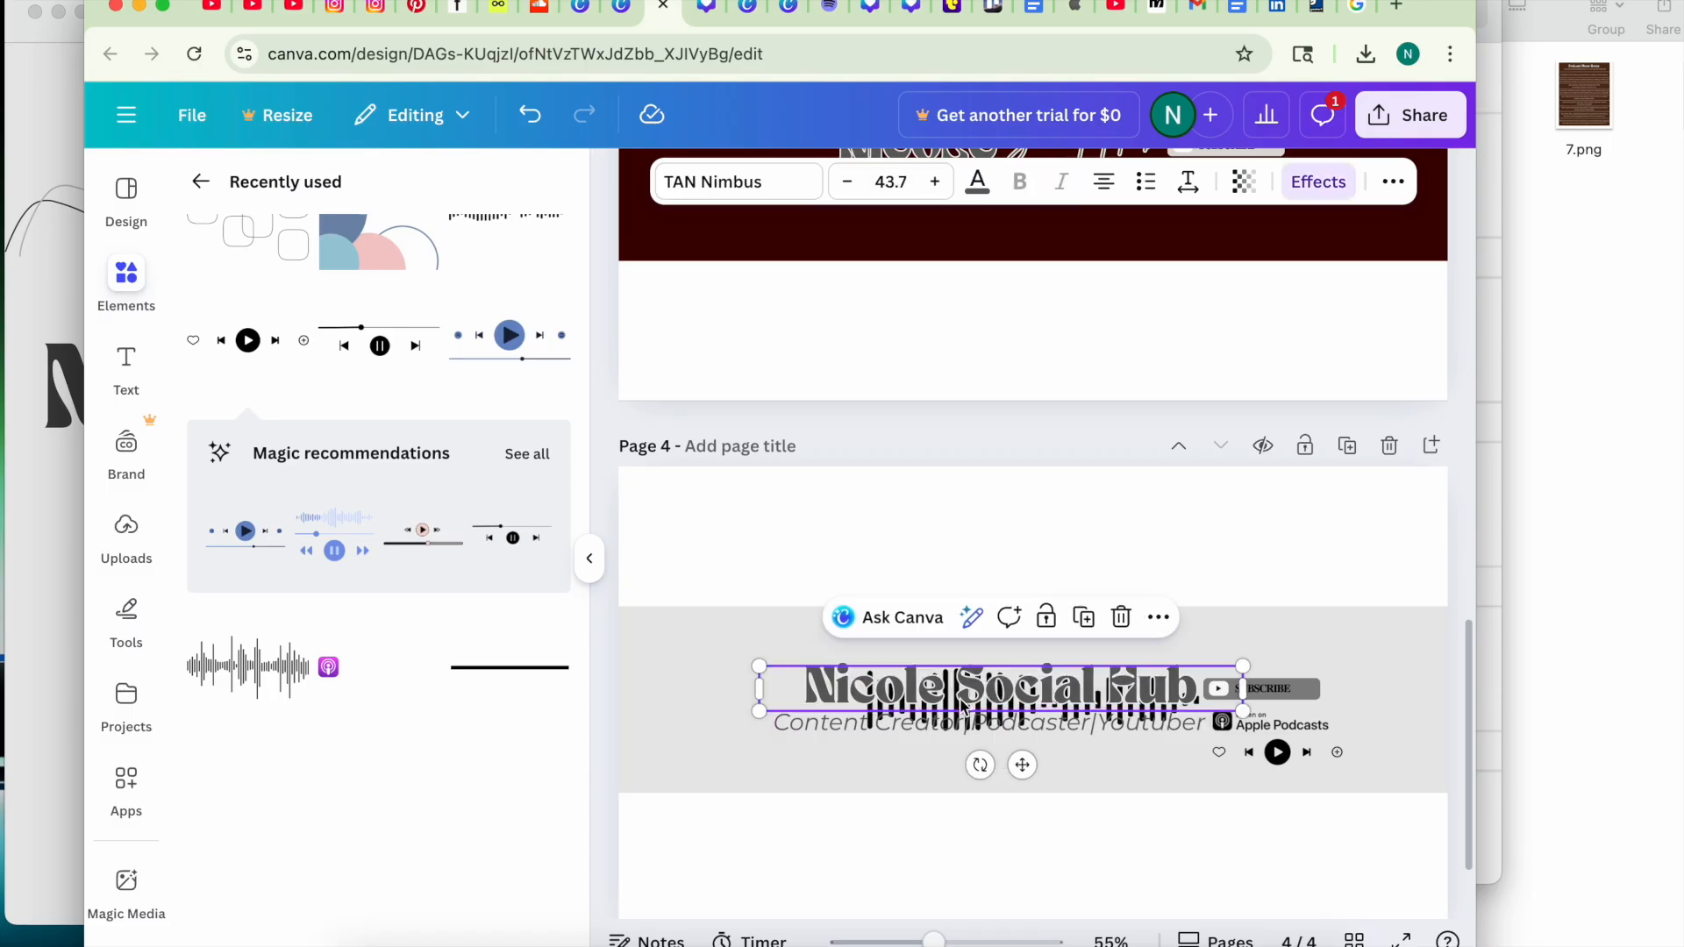
pyautogui.click(972, 722)
pyautogui.click(957, 722)
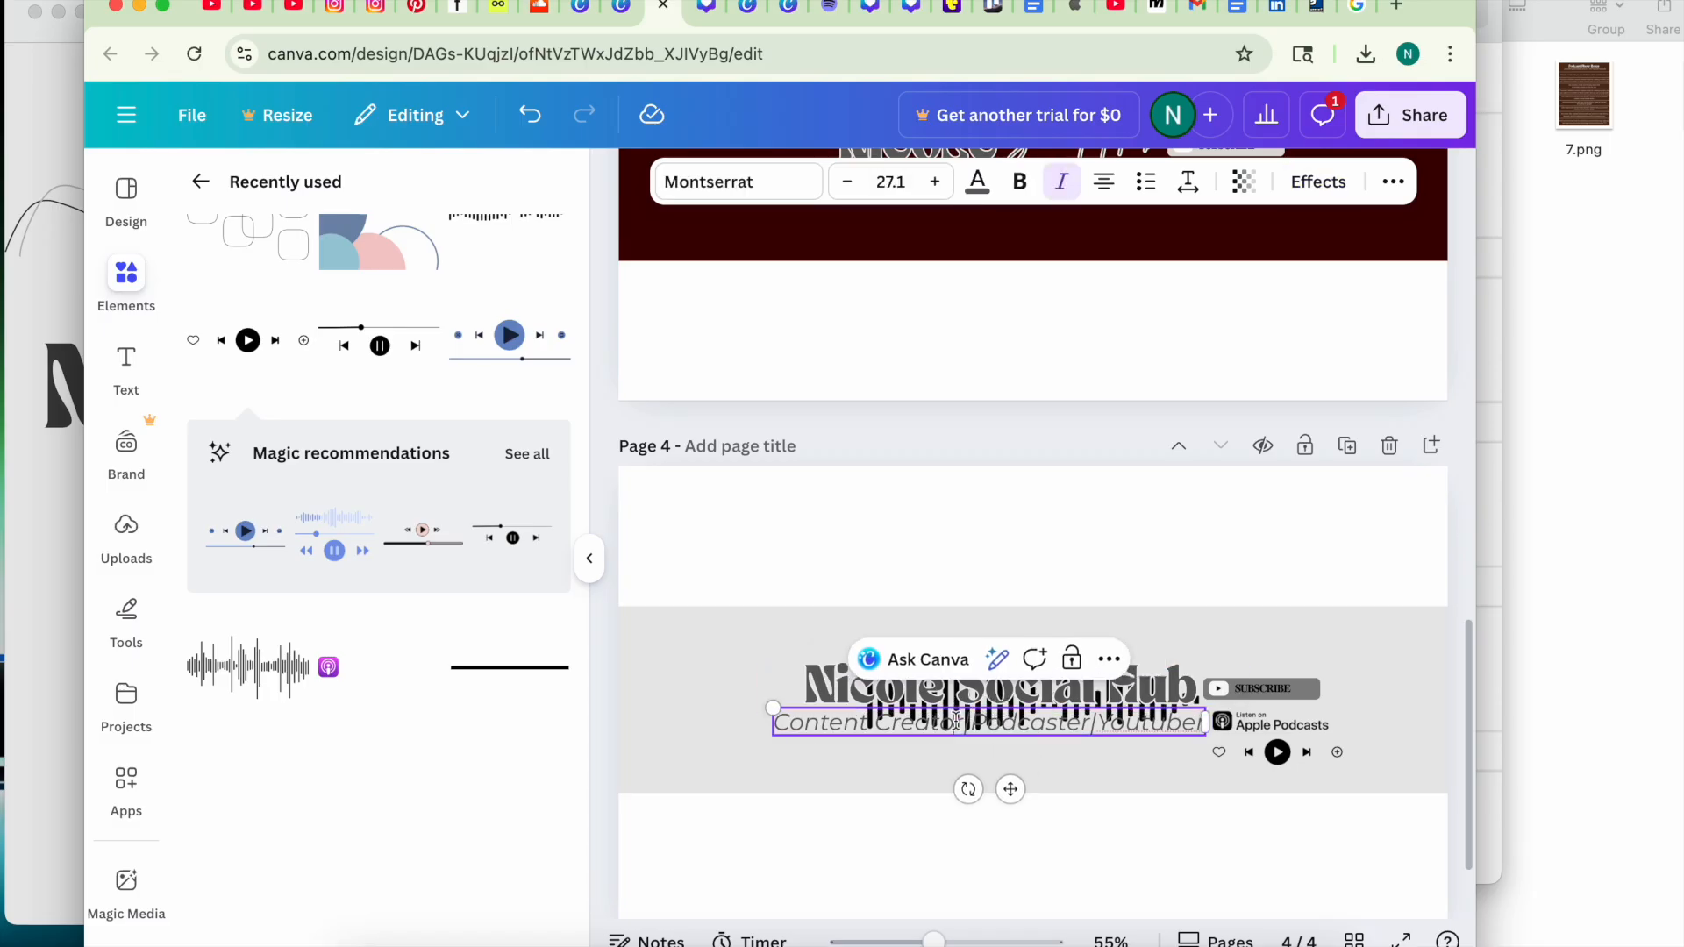
pyautogui.moveTo(956, 722); pyautogui.dragTo(957, 760)
pyautogui.click(918, 758)
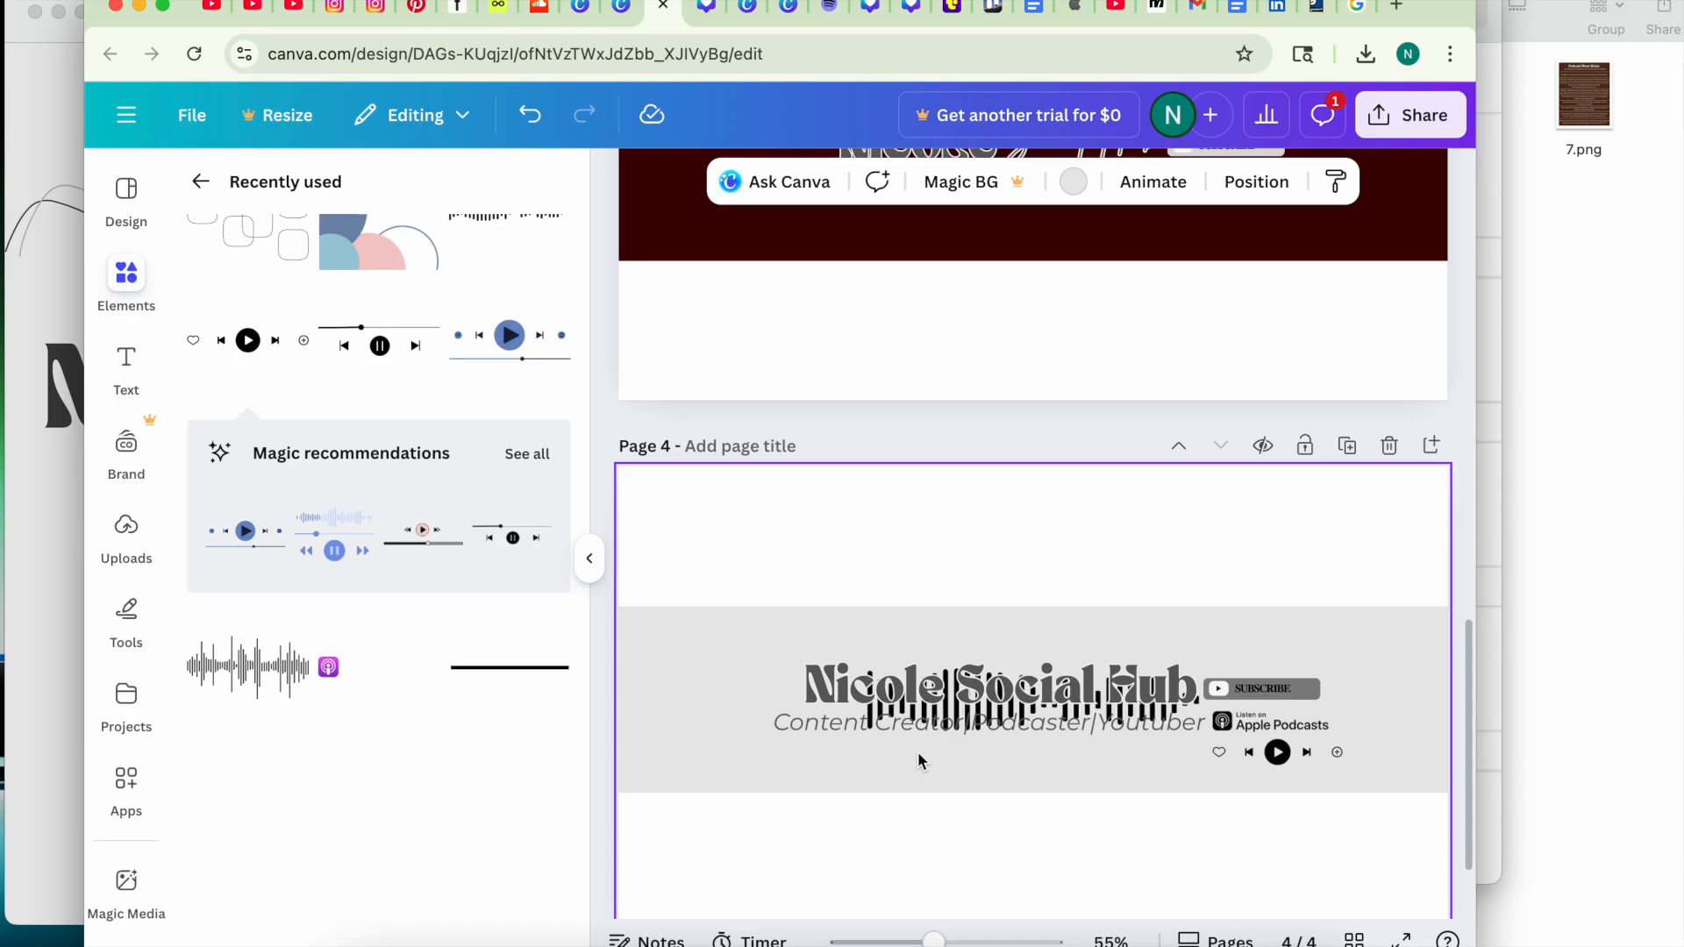
pyautogui.click(891, 711)
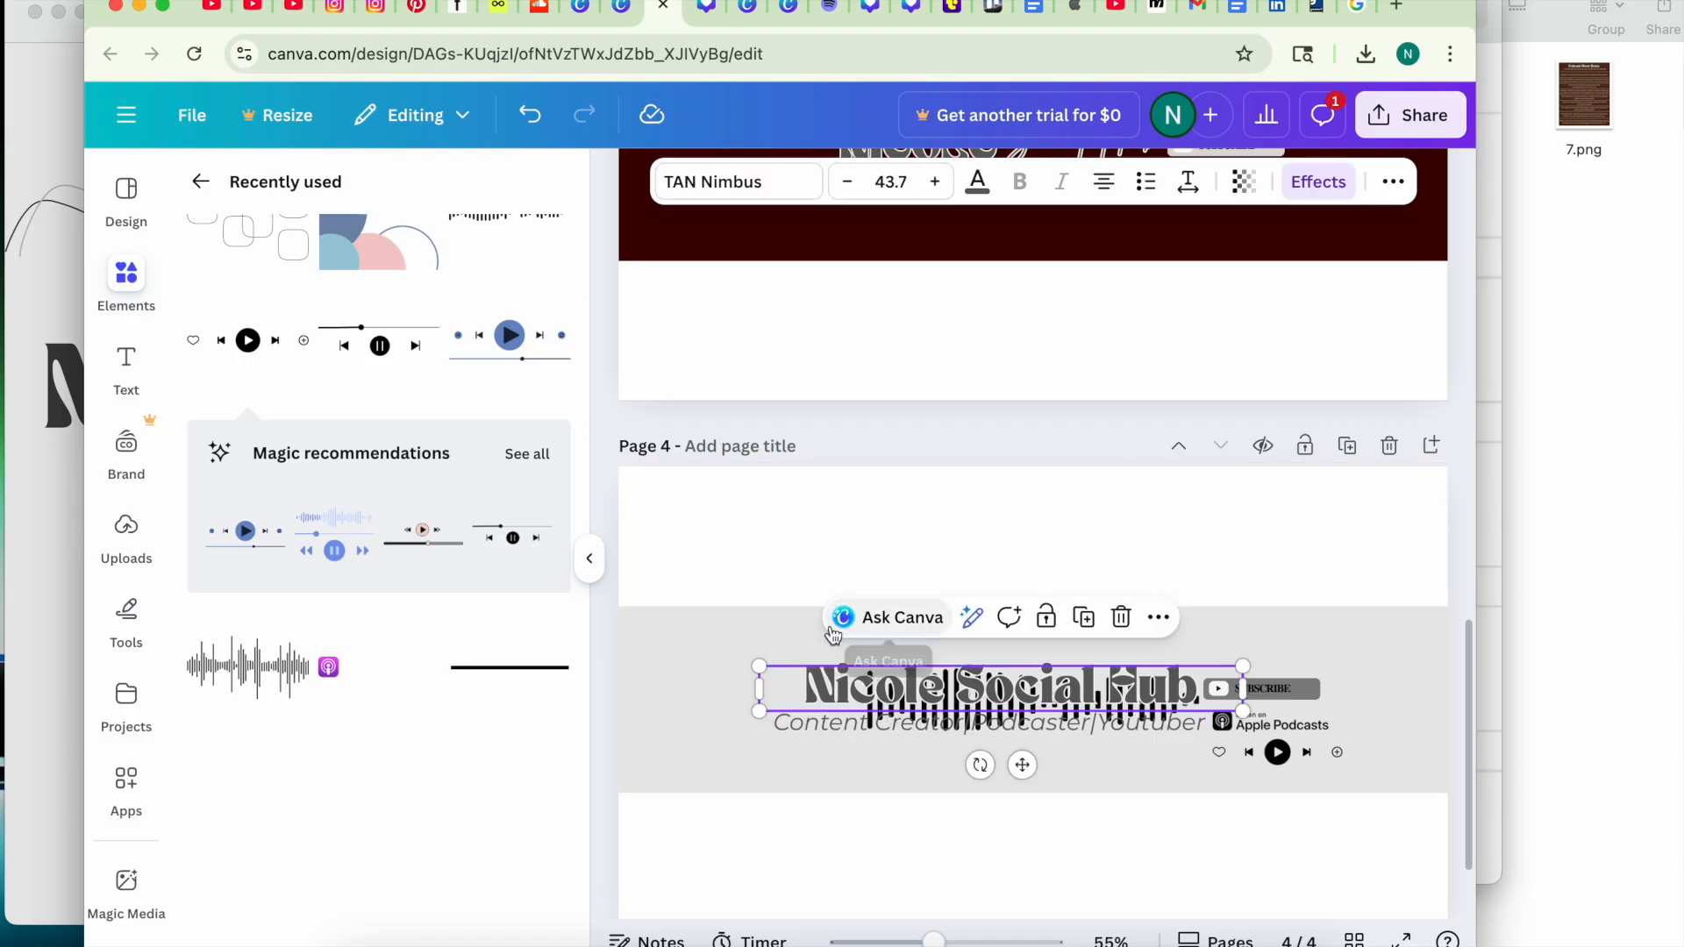
pyautogui.moveTo(803, 684); pyautogui.dragTo(801, 652)
# Try the audio waveform at a much smaller size beneath the tagline and compare it with the podcast cover's layout.
pyautogui.moveTo(895, 710); pyautogui.dragTo(1010, 748)
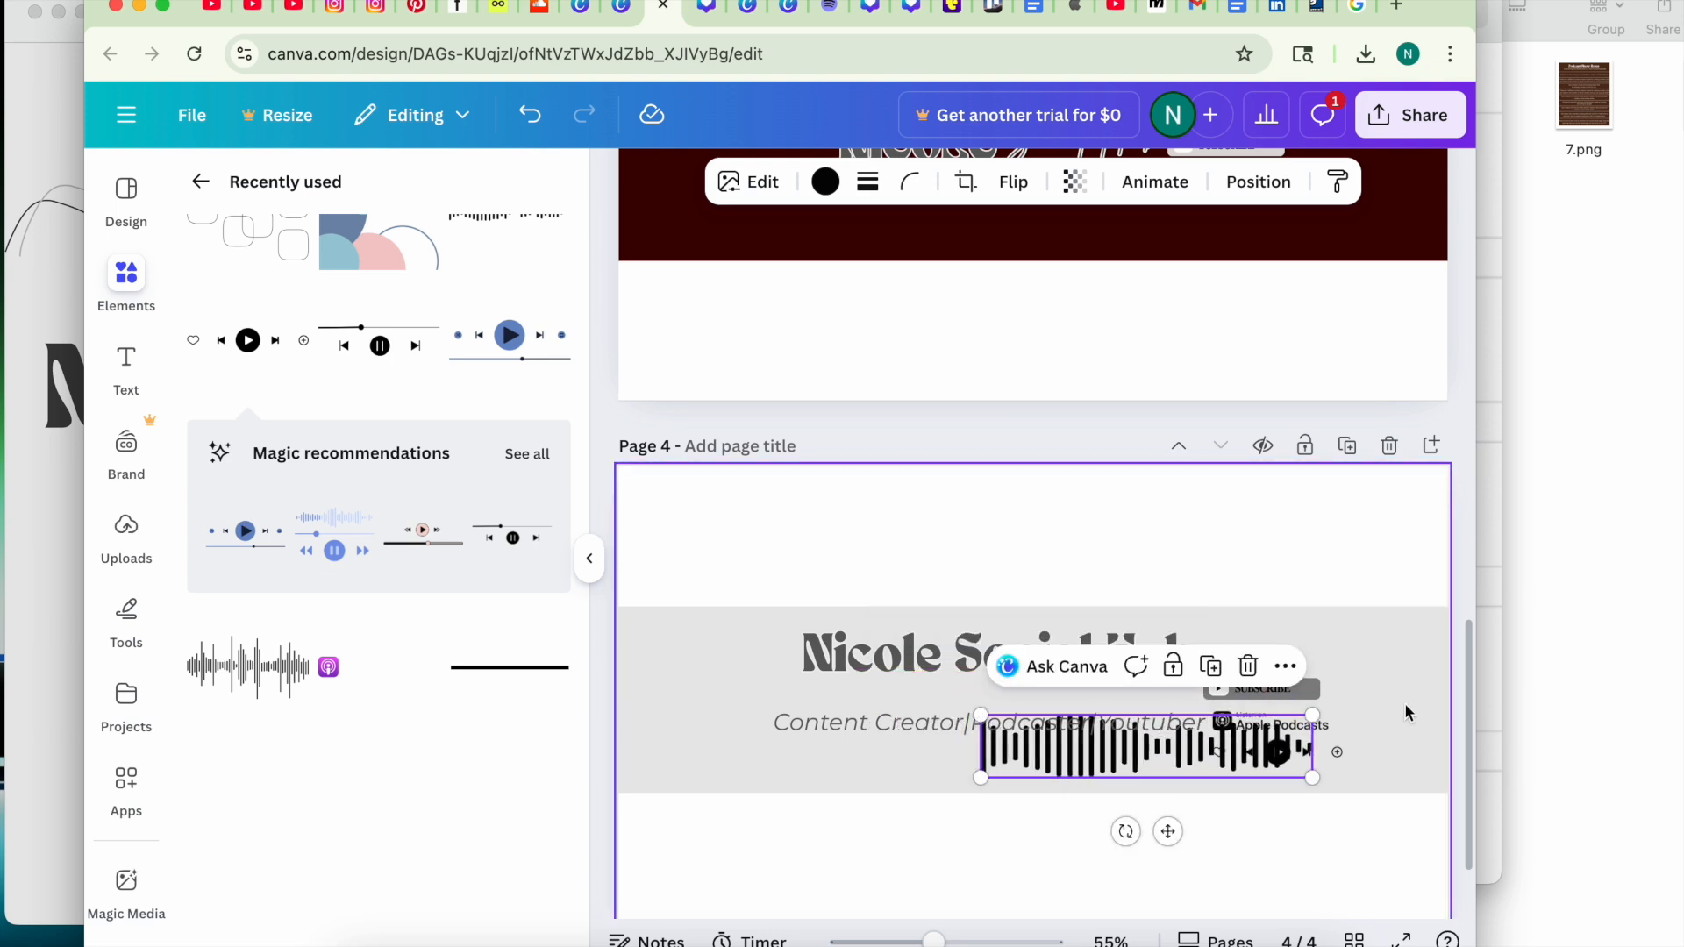
pyautogui.moveTo(1314, 715); pyautogui.dragTo(1109, 772)
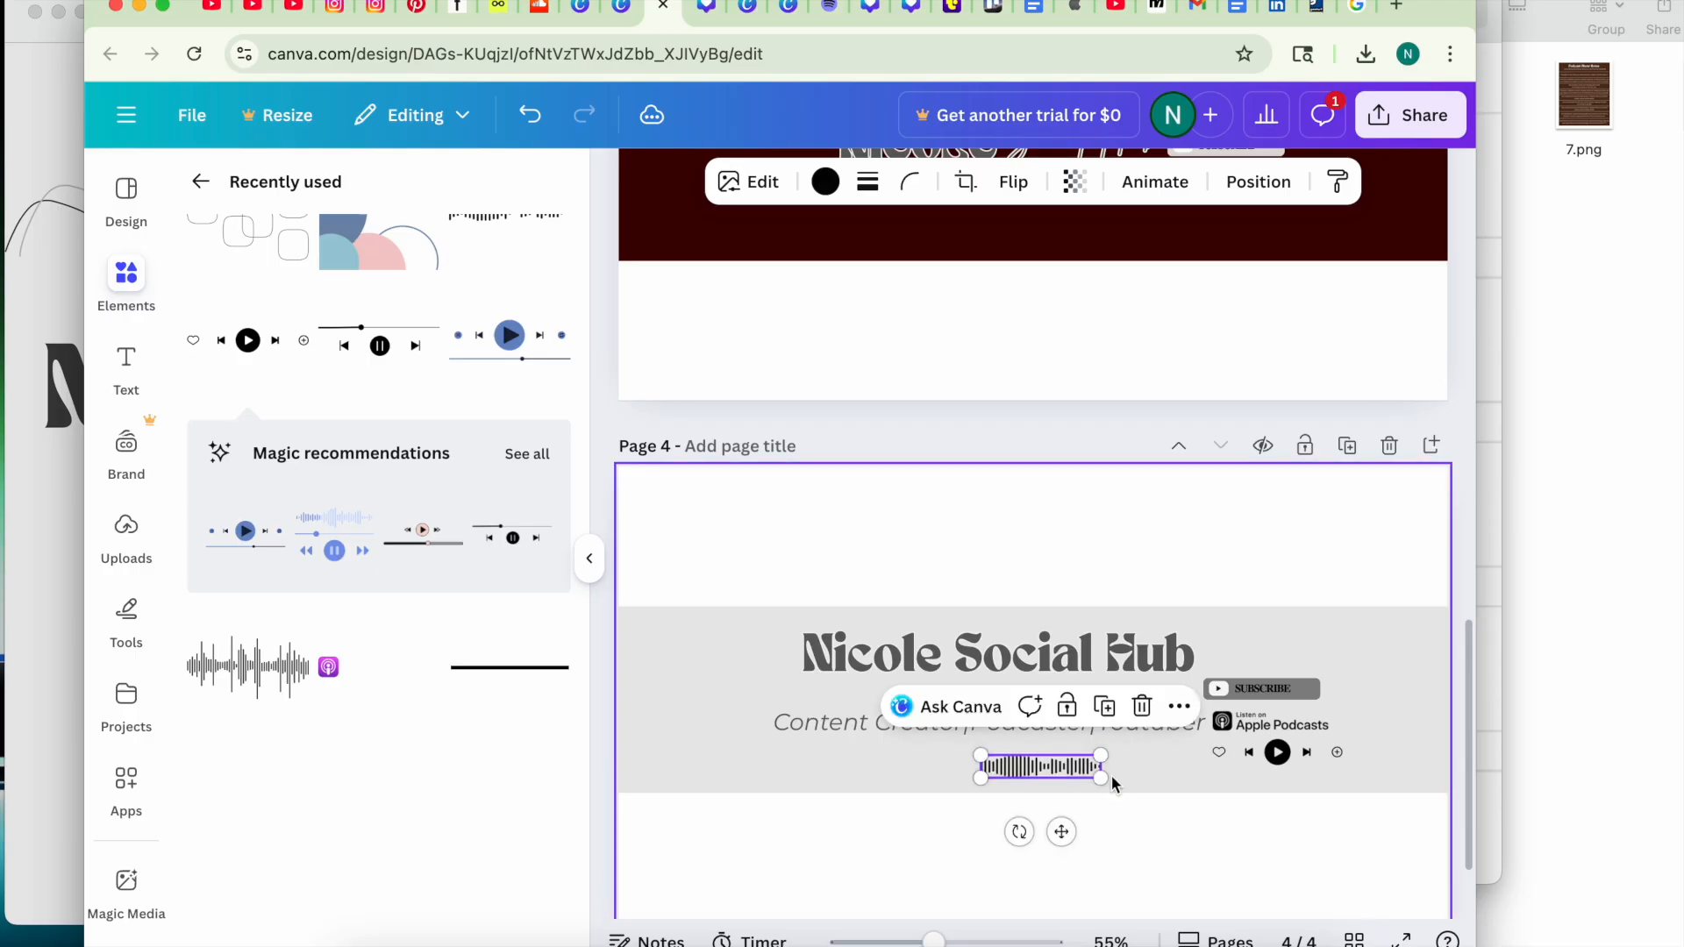
pyautogui.click(75, 793)
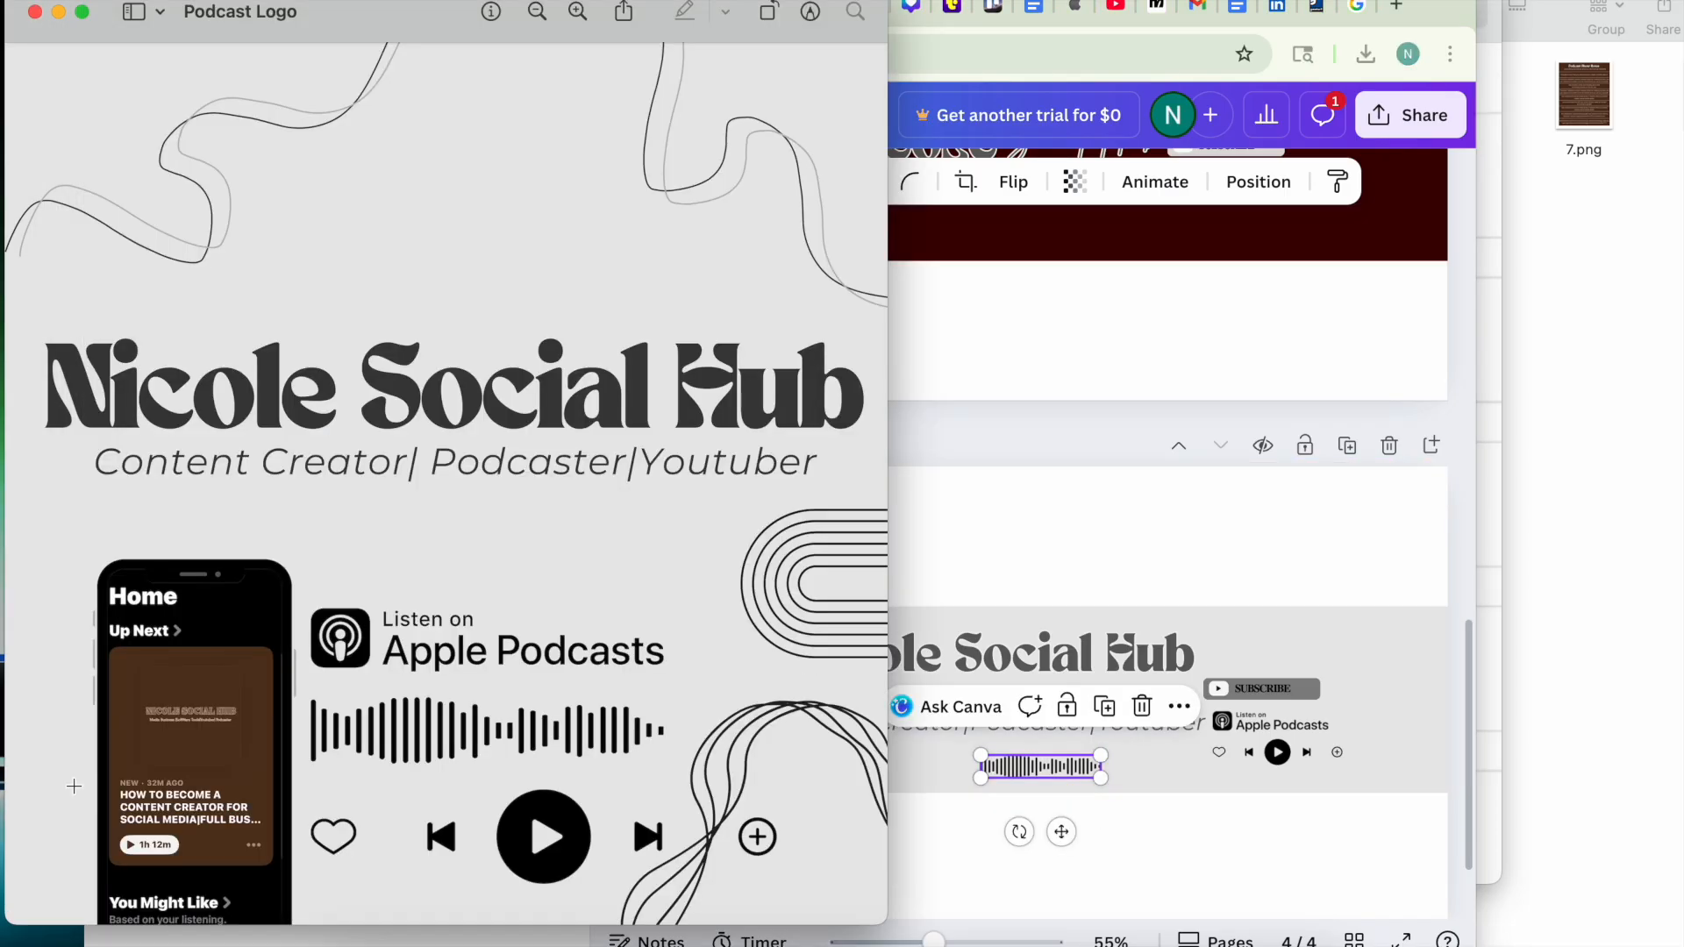
pyautogui.click(1277, 756)
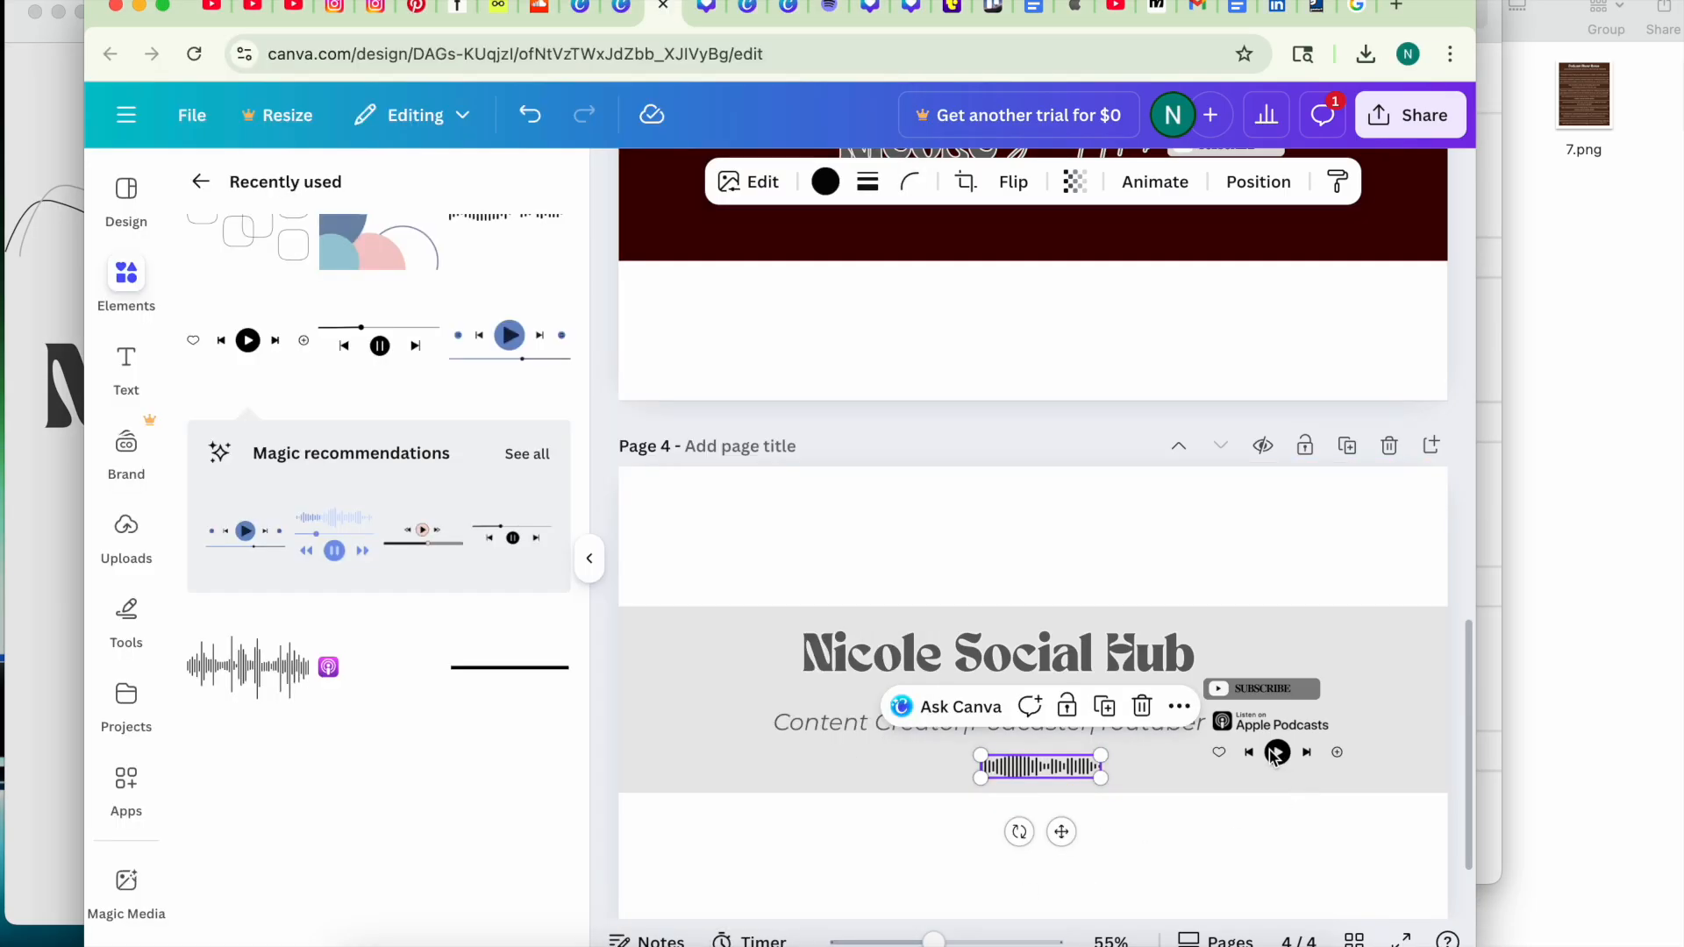
# Try to lower the music player controls slightly and fit the small waveform between them and the Apple Podcasts badge.
pyautogui.click(1277, 761)
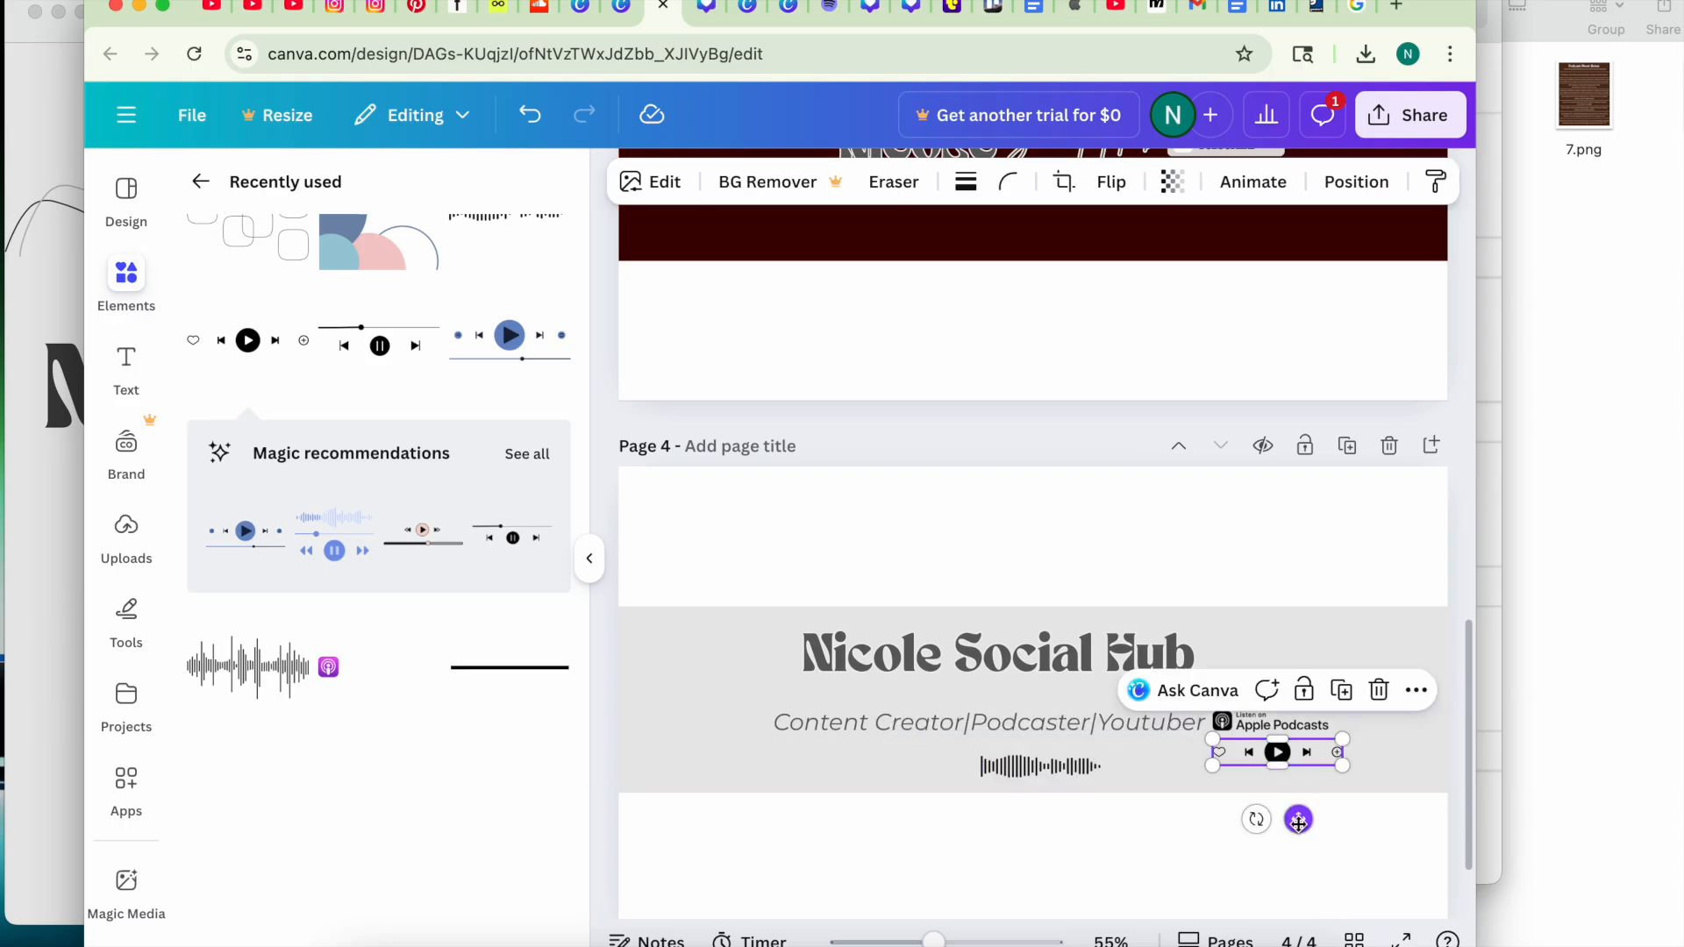
pyautogui.moveTo(1301, 823); pyautogui.dragTo(1293, 834)
pyautogui.click(1042, 769)
pyautogui.moveTo(1043, 769); pyautogui.dragTo(1273, 746)
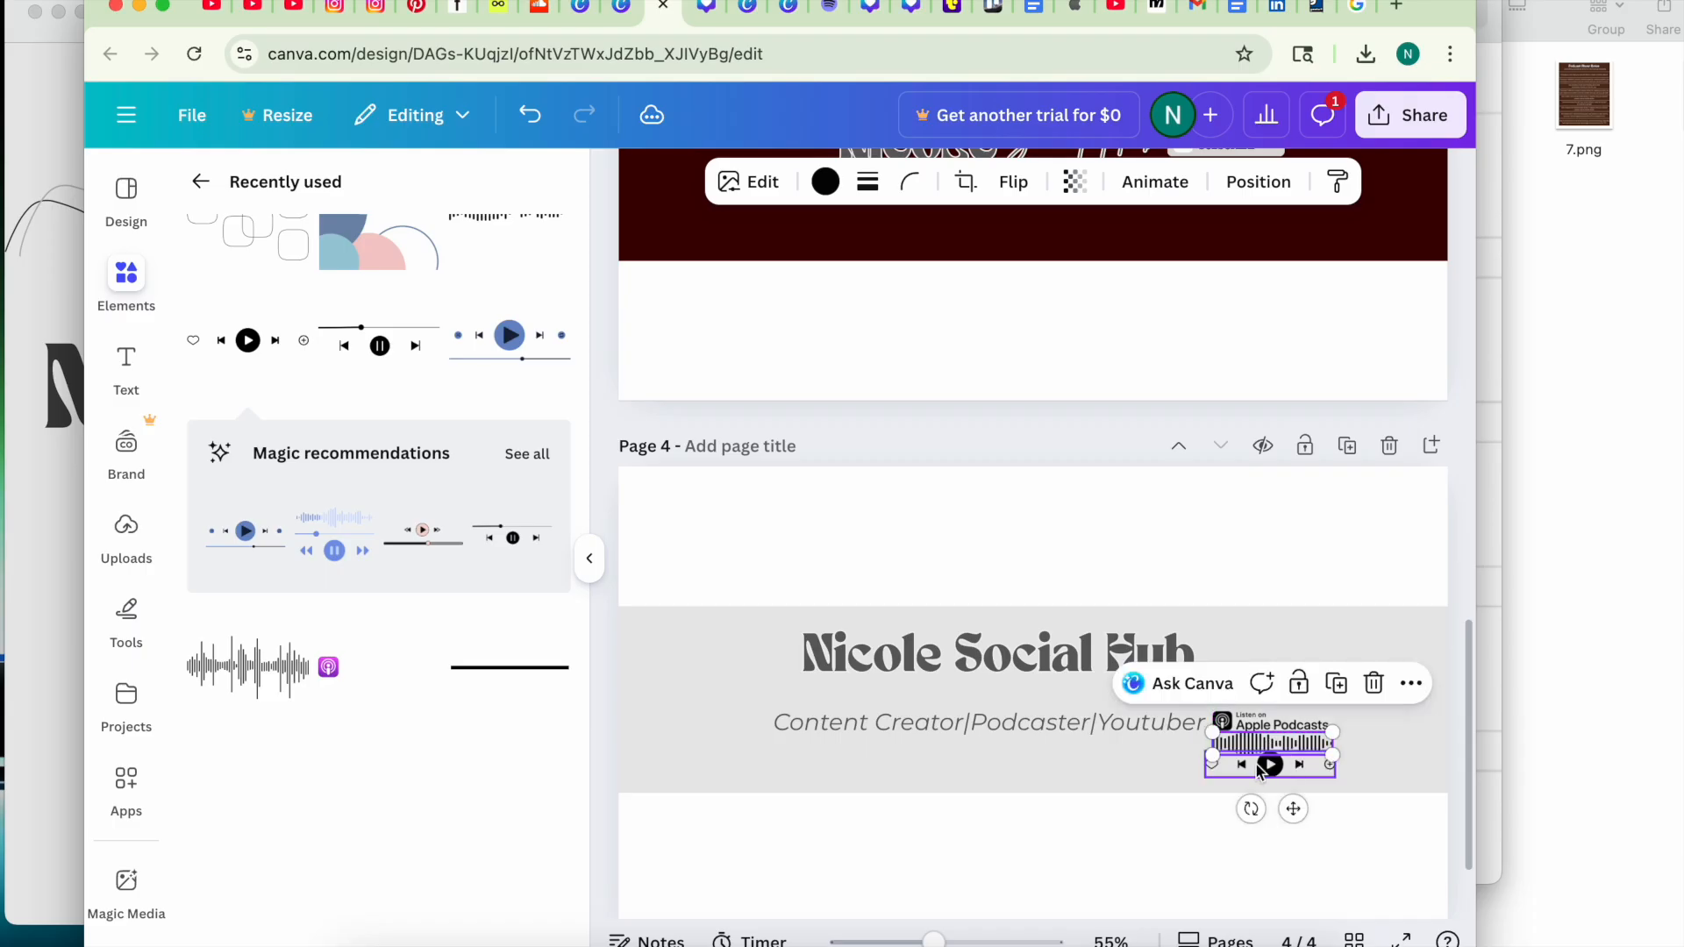
# Try to nudge the Apple Podcasts badge up slightly to make room above the waveform.
pyautogui.click(1217, 720)
pyautogui.moveTo(1214, 719); pyautogui.dragTo(1215, 716)
pyautogui.moveTo(1296, 785); pyautogui.dragTo(1291, 781)
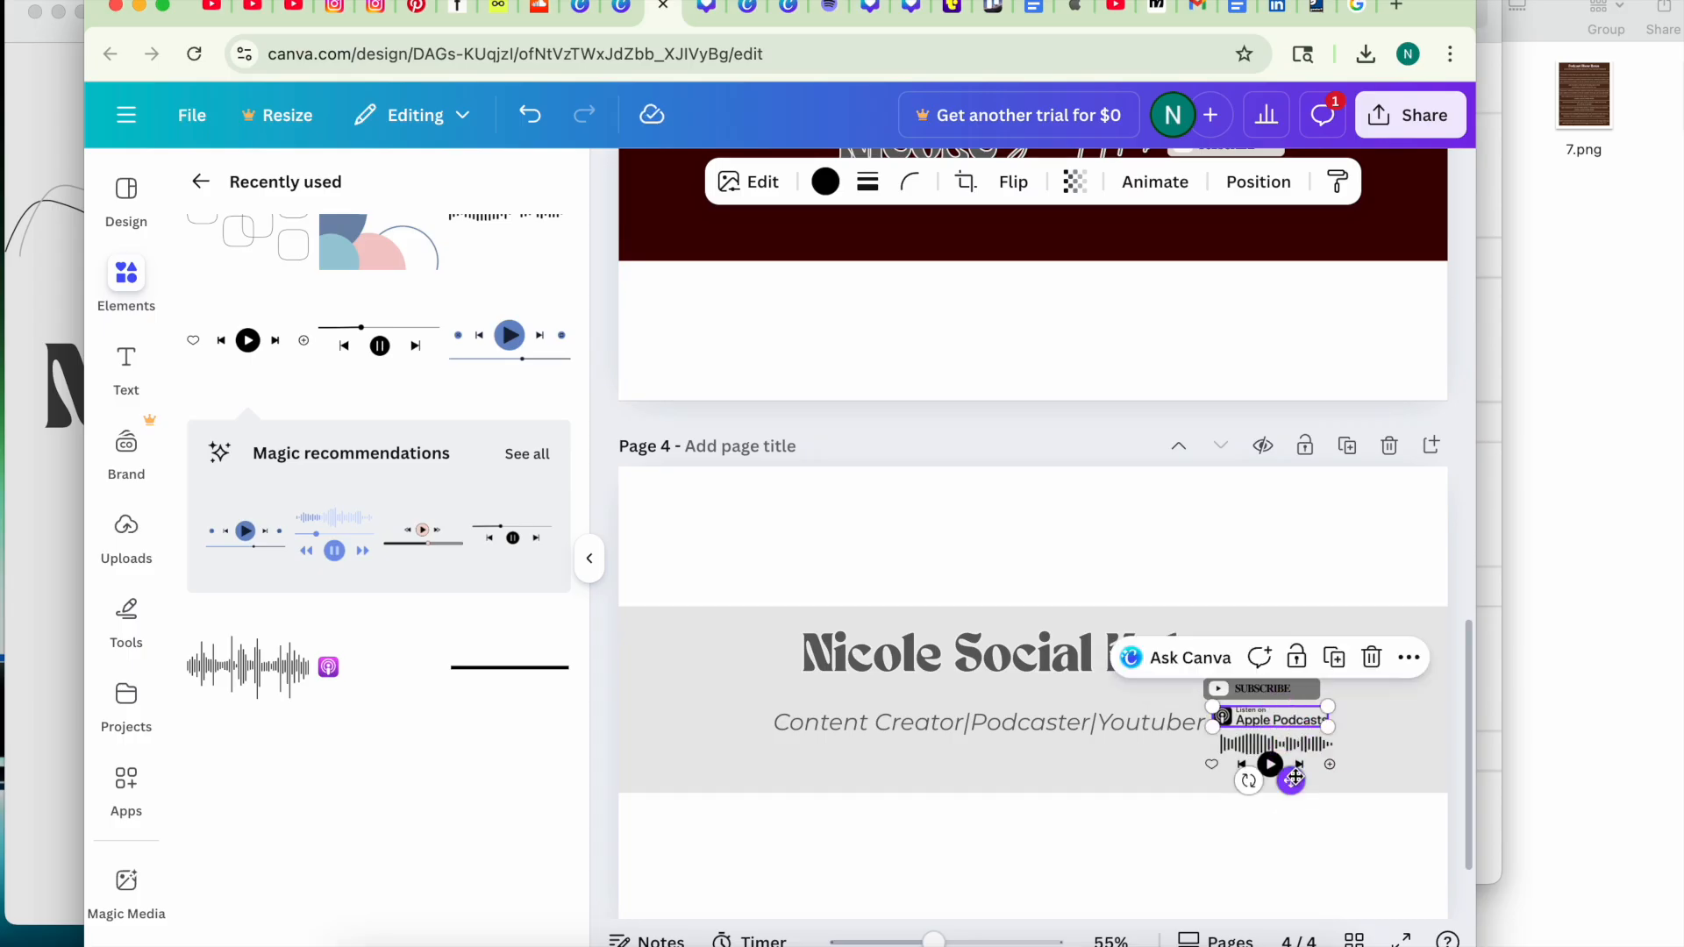
pyautogui.click(1004, 722)
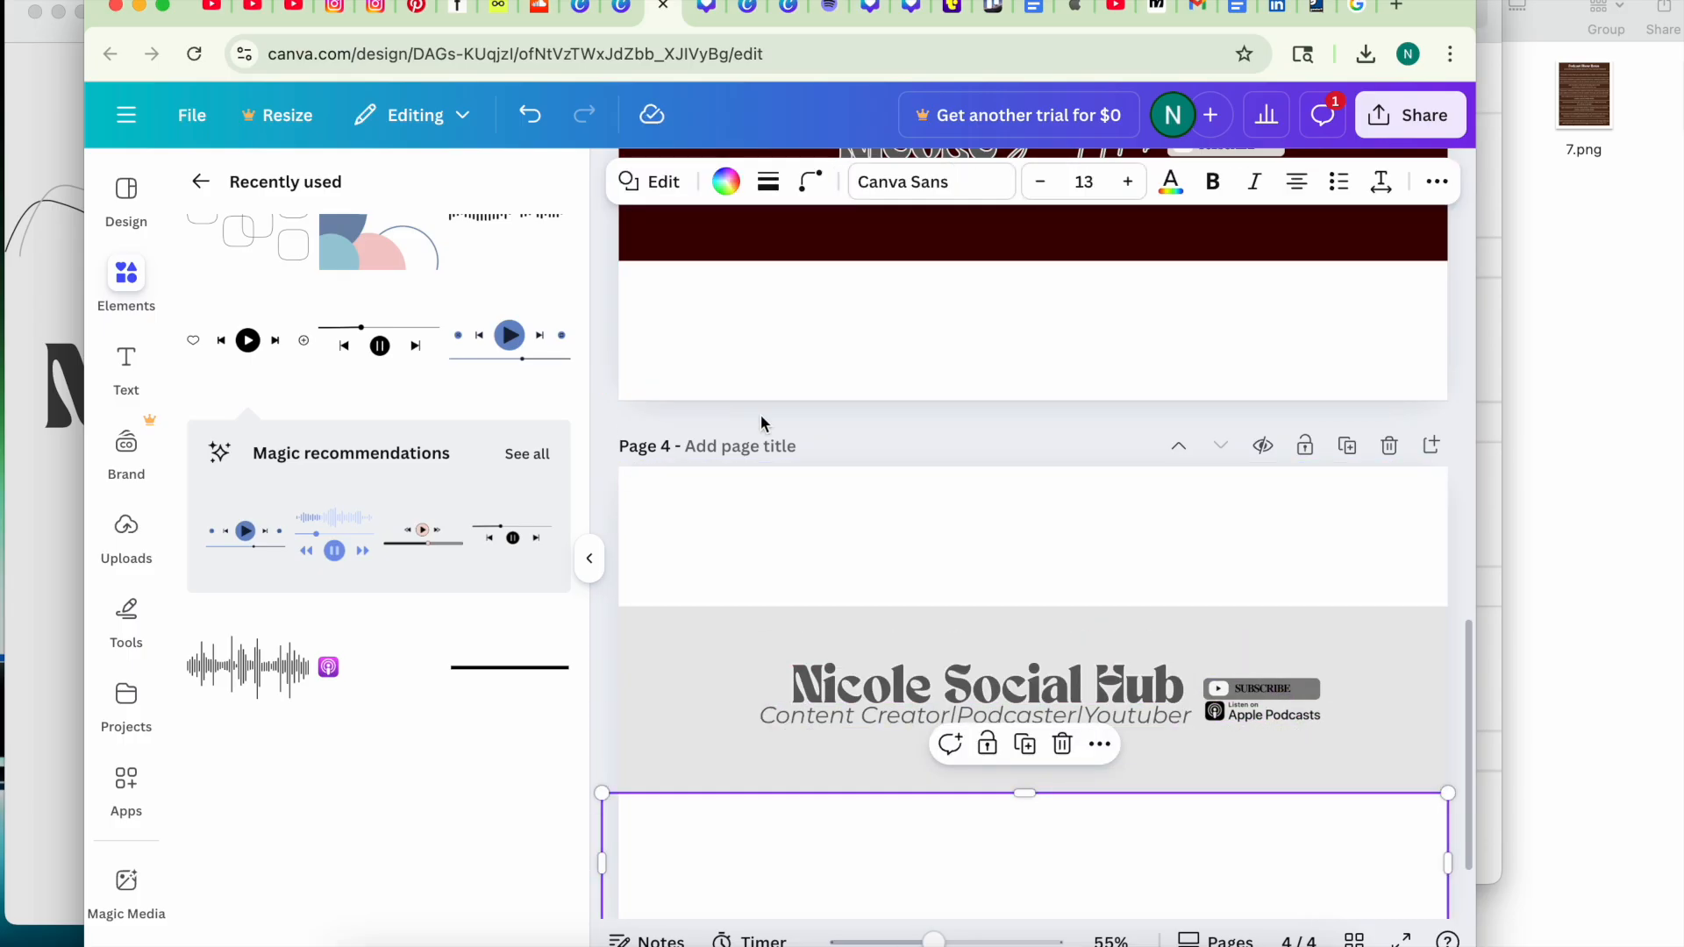
# Download only page 4, the grey Nicole Social Hub banner, as a PNG.
pyautogui.click(852, 422)
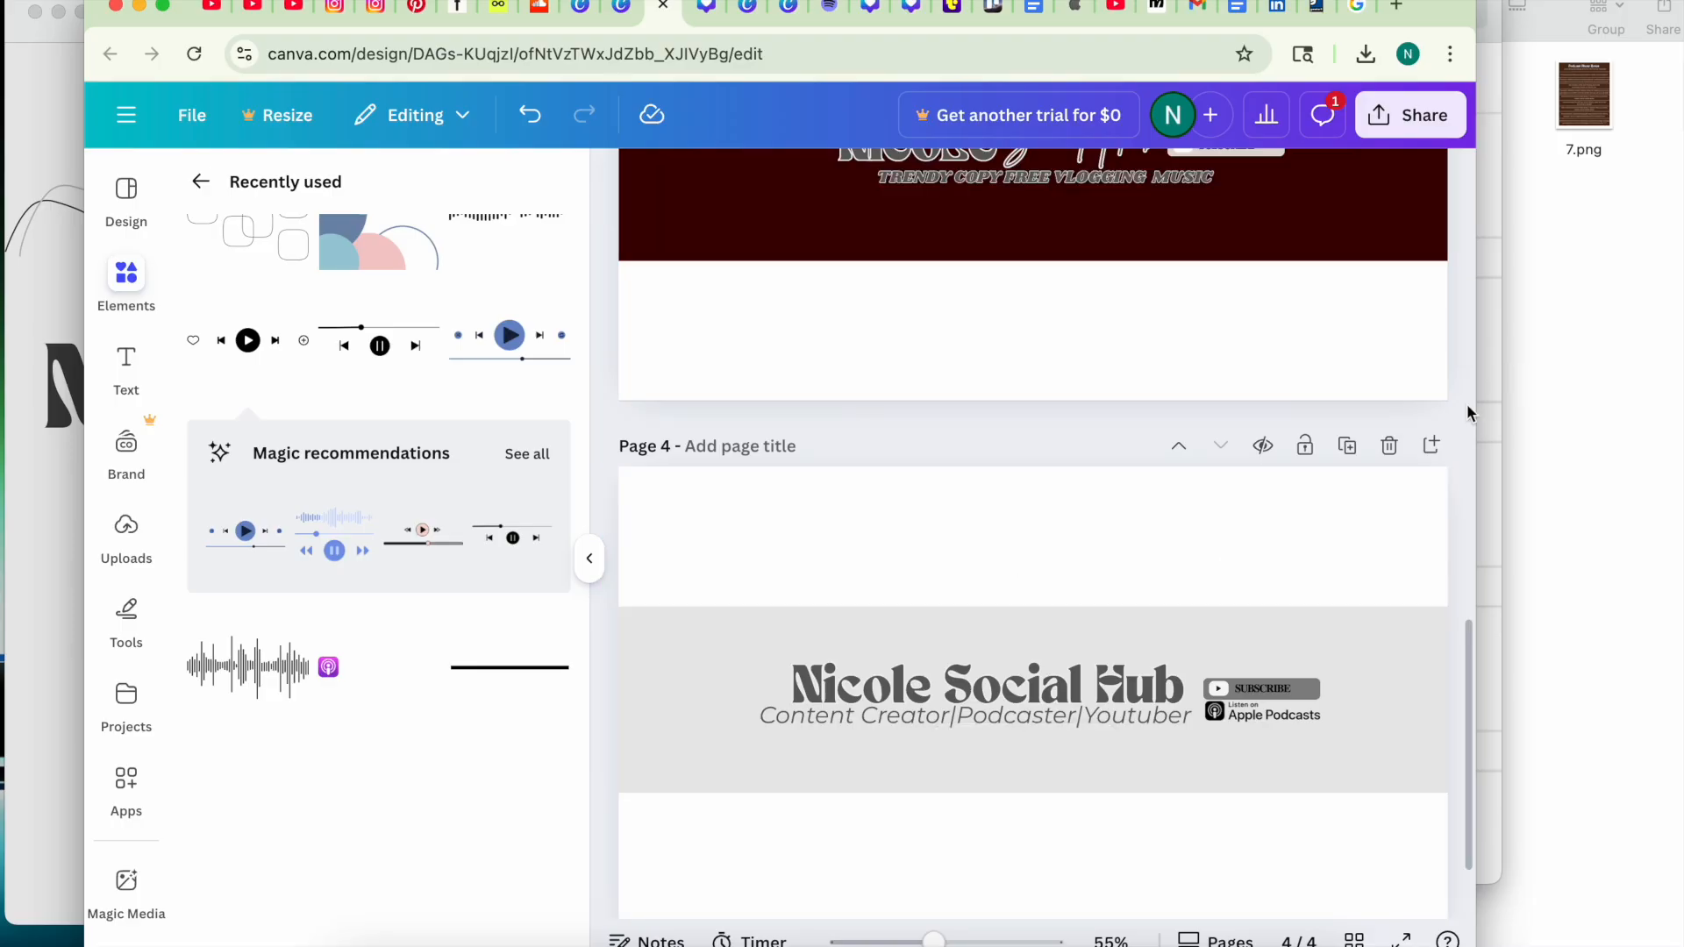
pyautogui.click(1408, 115)
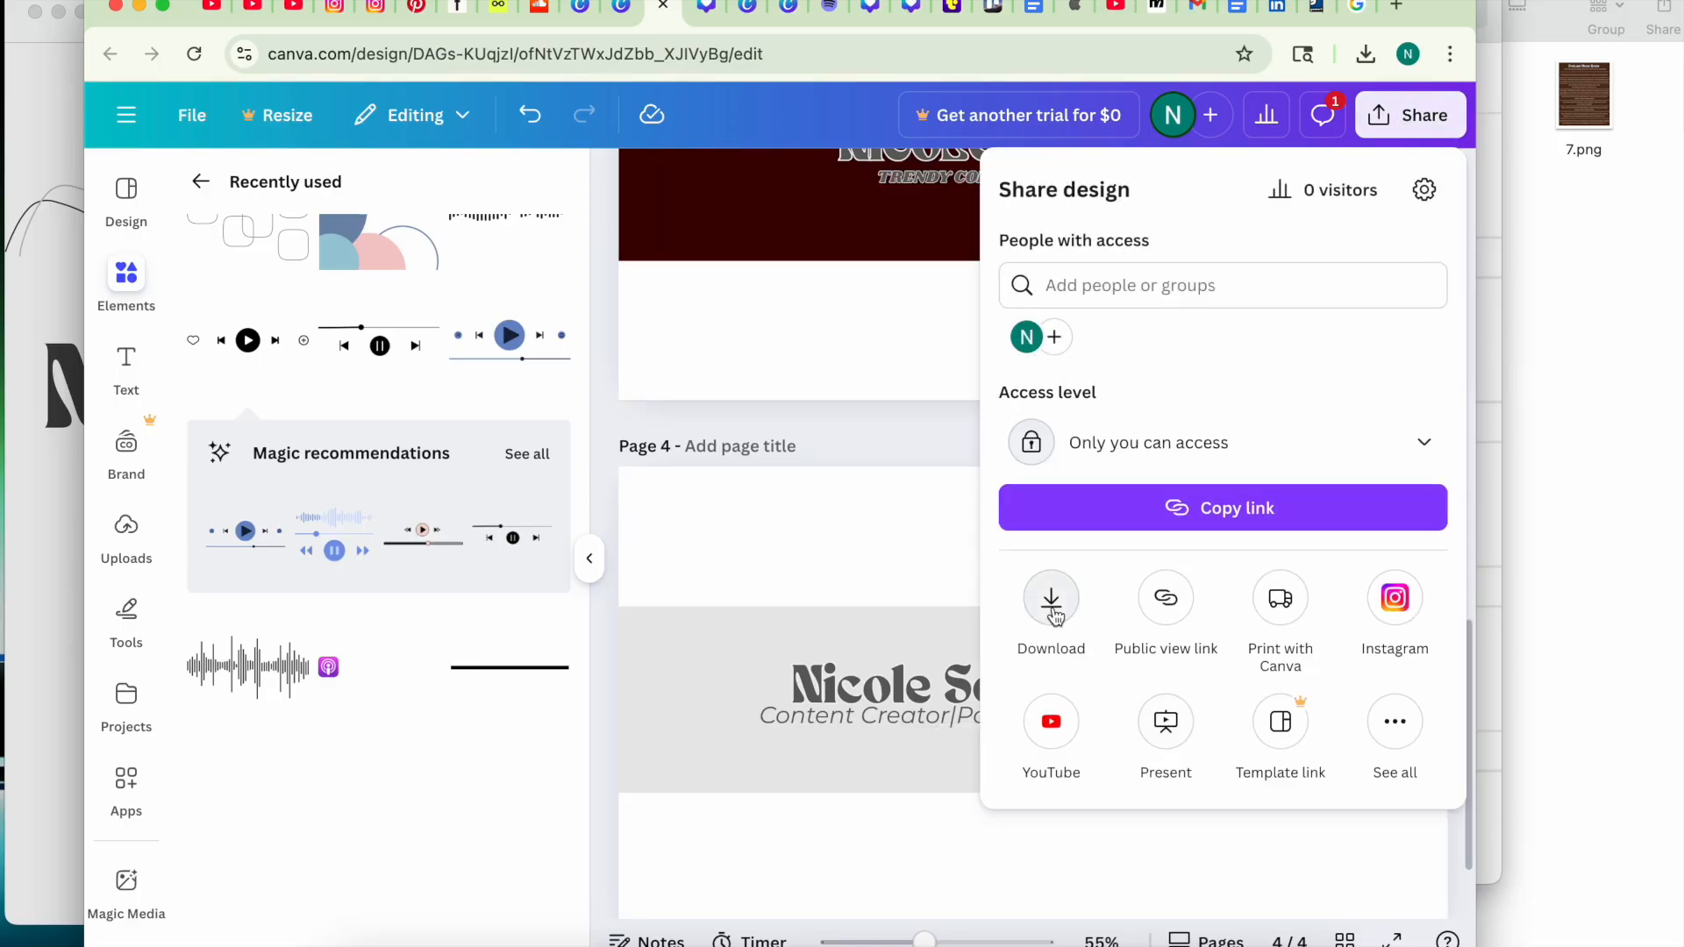
pyautogui.click(1051, 595)
pyautogui.click(1150, 604)
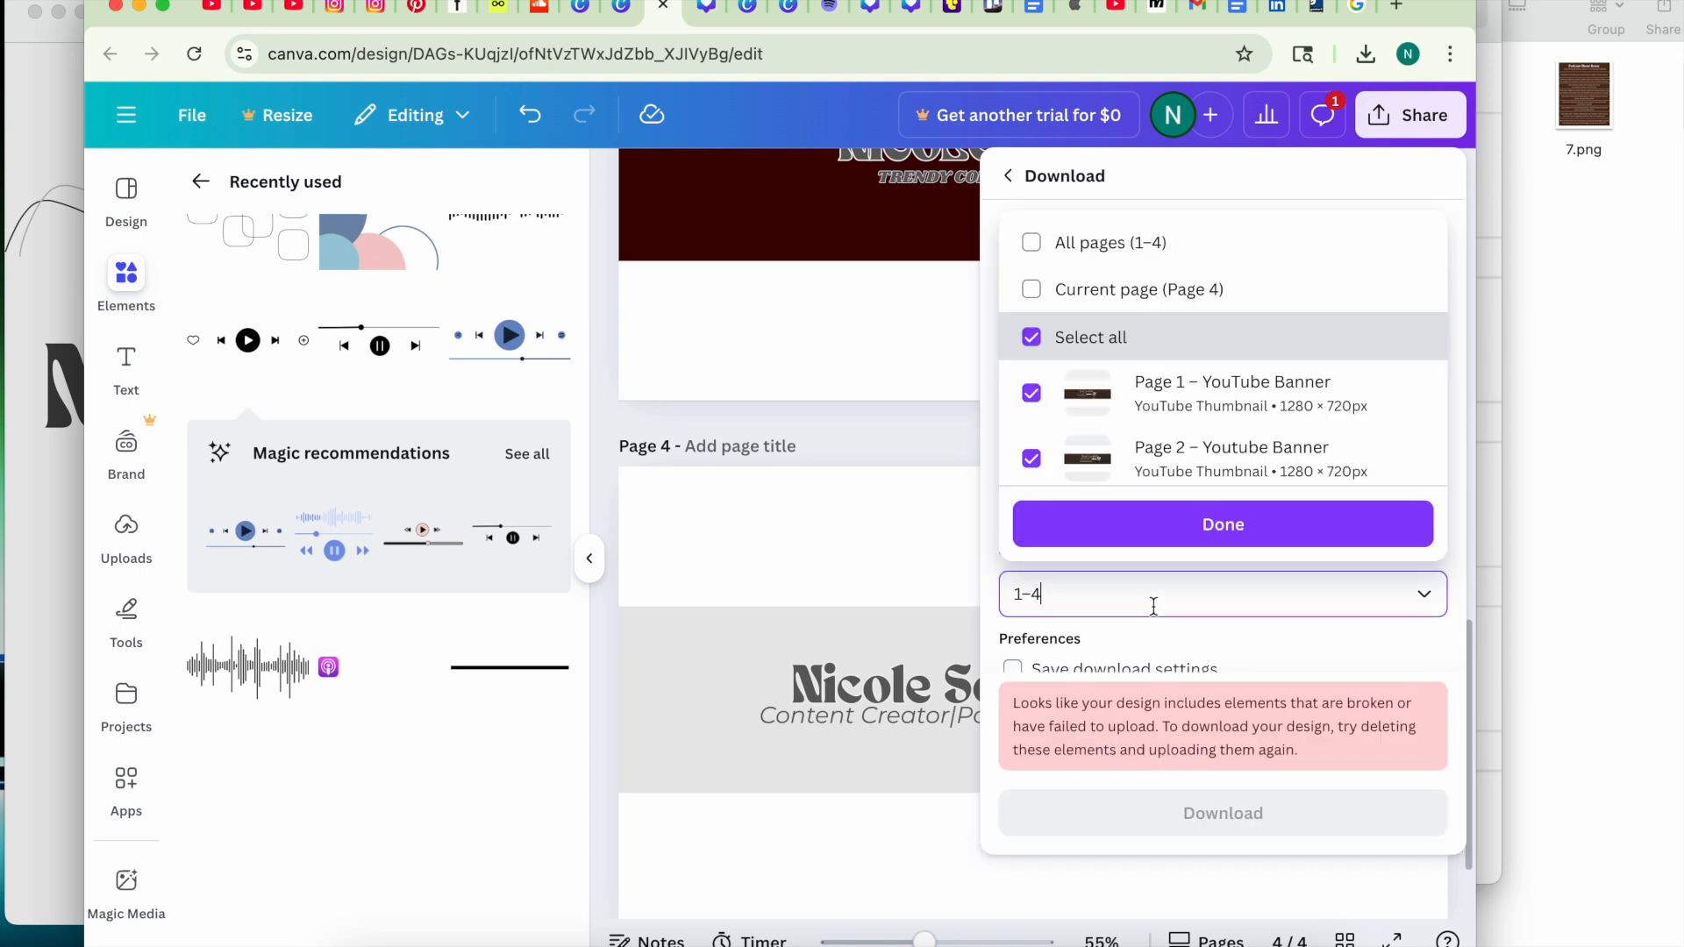
pyautogui.click(1222, 282)
pyautogui.click(1225, 525)
pyautogui.click(1201, 725)
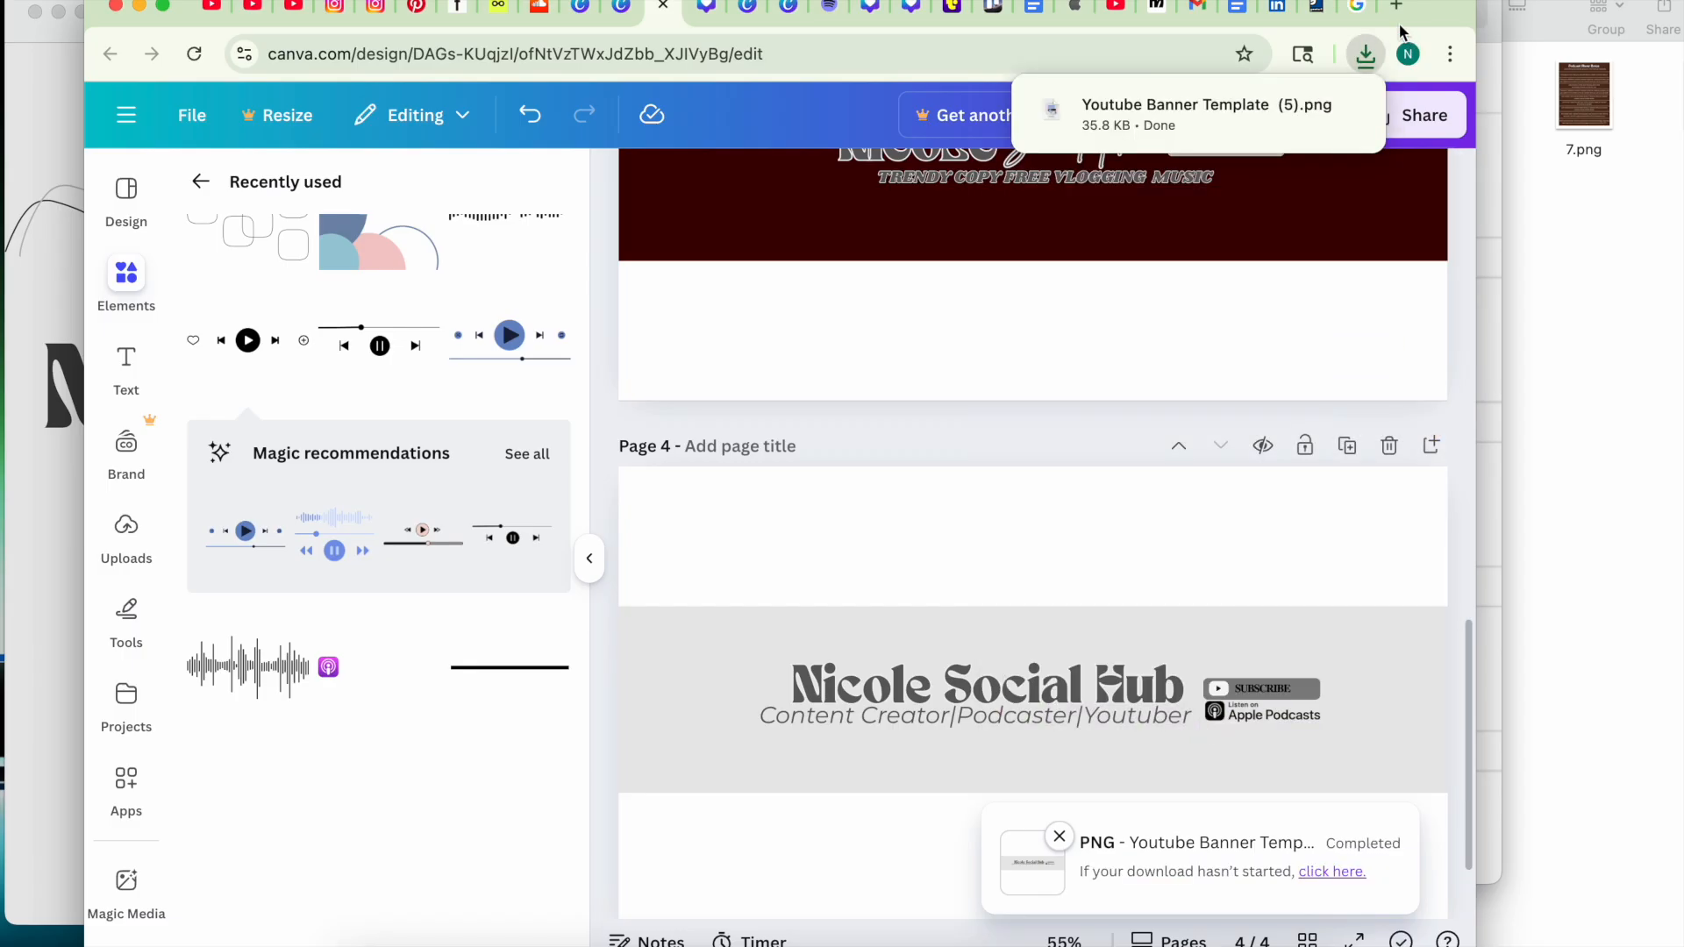
# Open the downloaded Youtube Banner Template (5).png and compare it with the Podcast Logo image.
pyautogui.click(1193, 114)
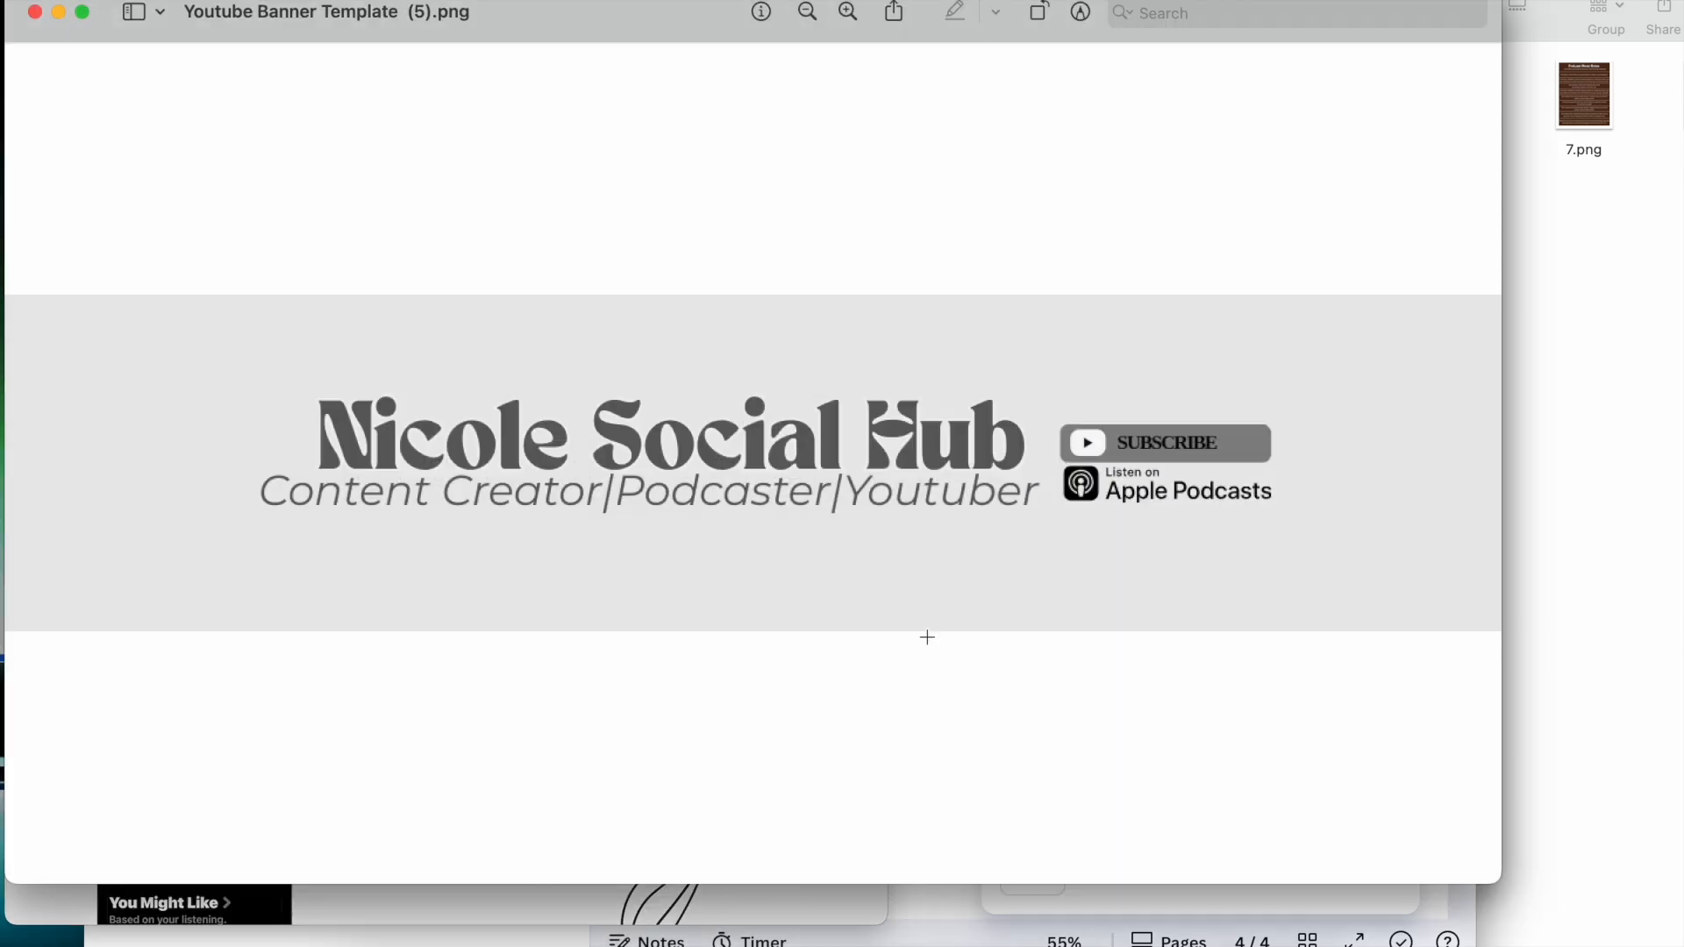
pyautogui.moveTo(683, 19); pyautogui.dragTo(981, 52)
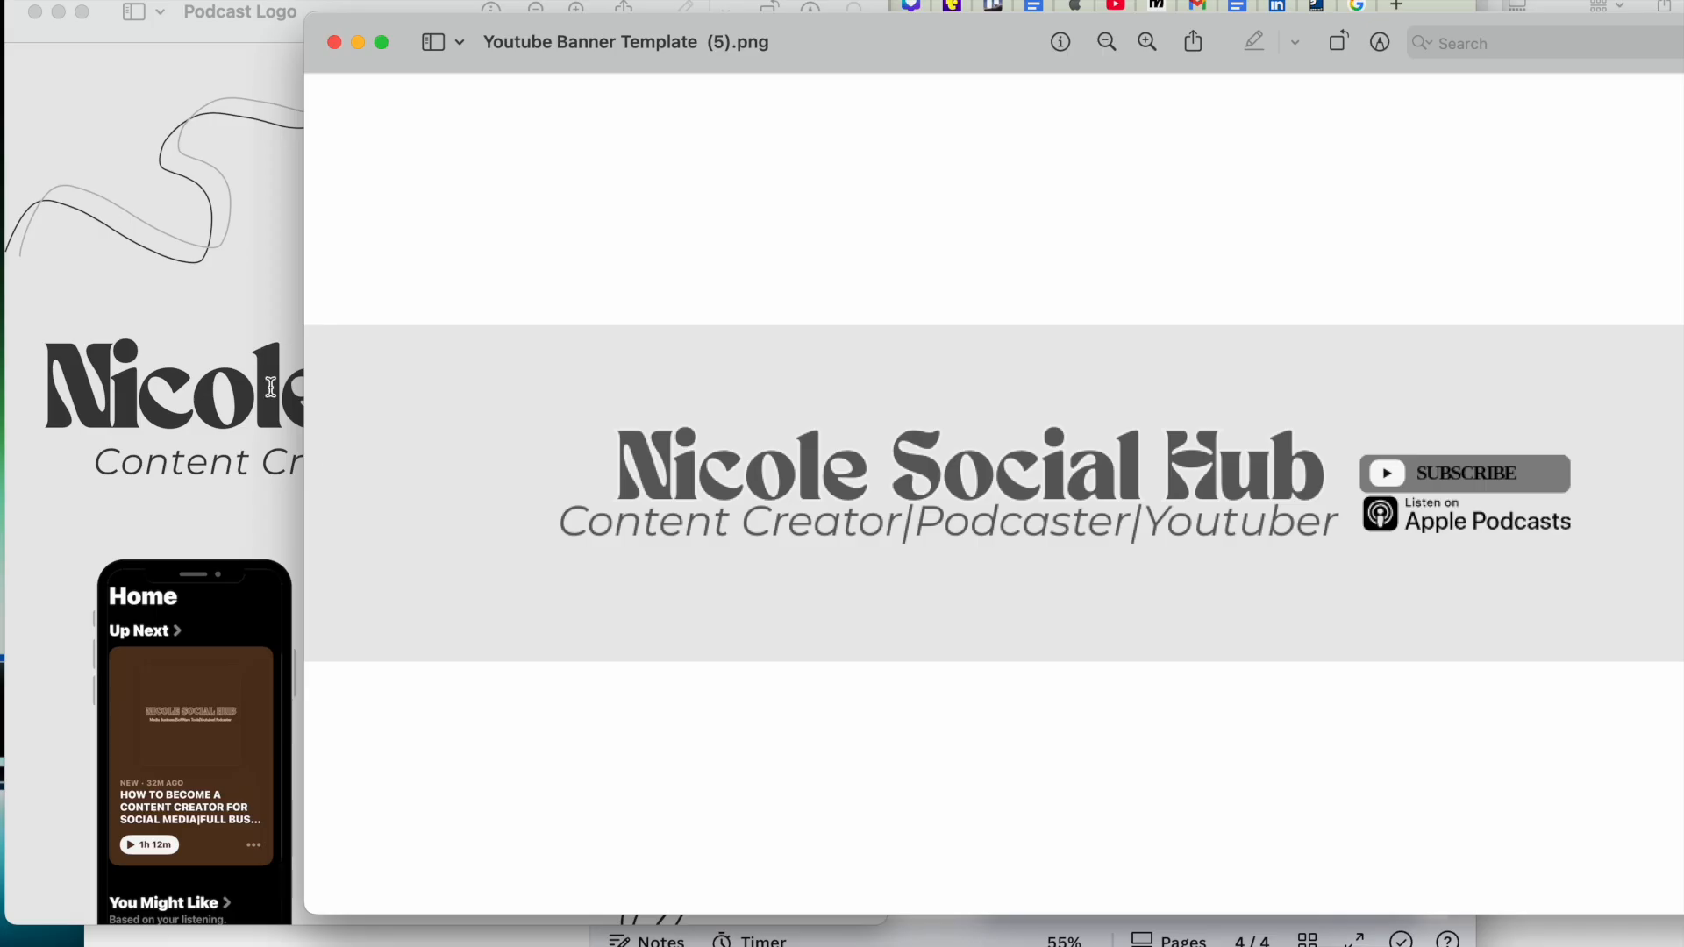
pyautogui.click(271, 387)
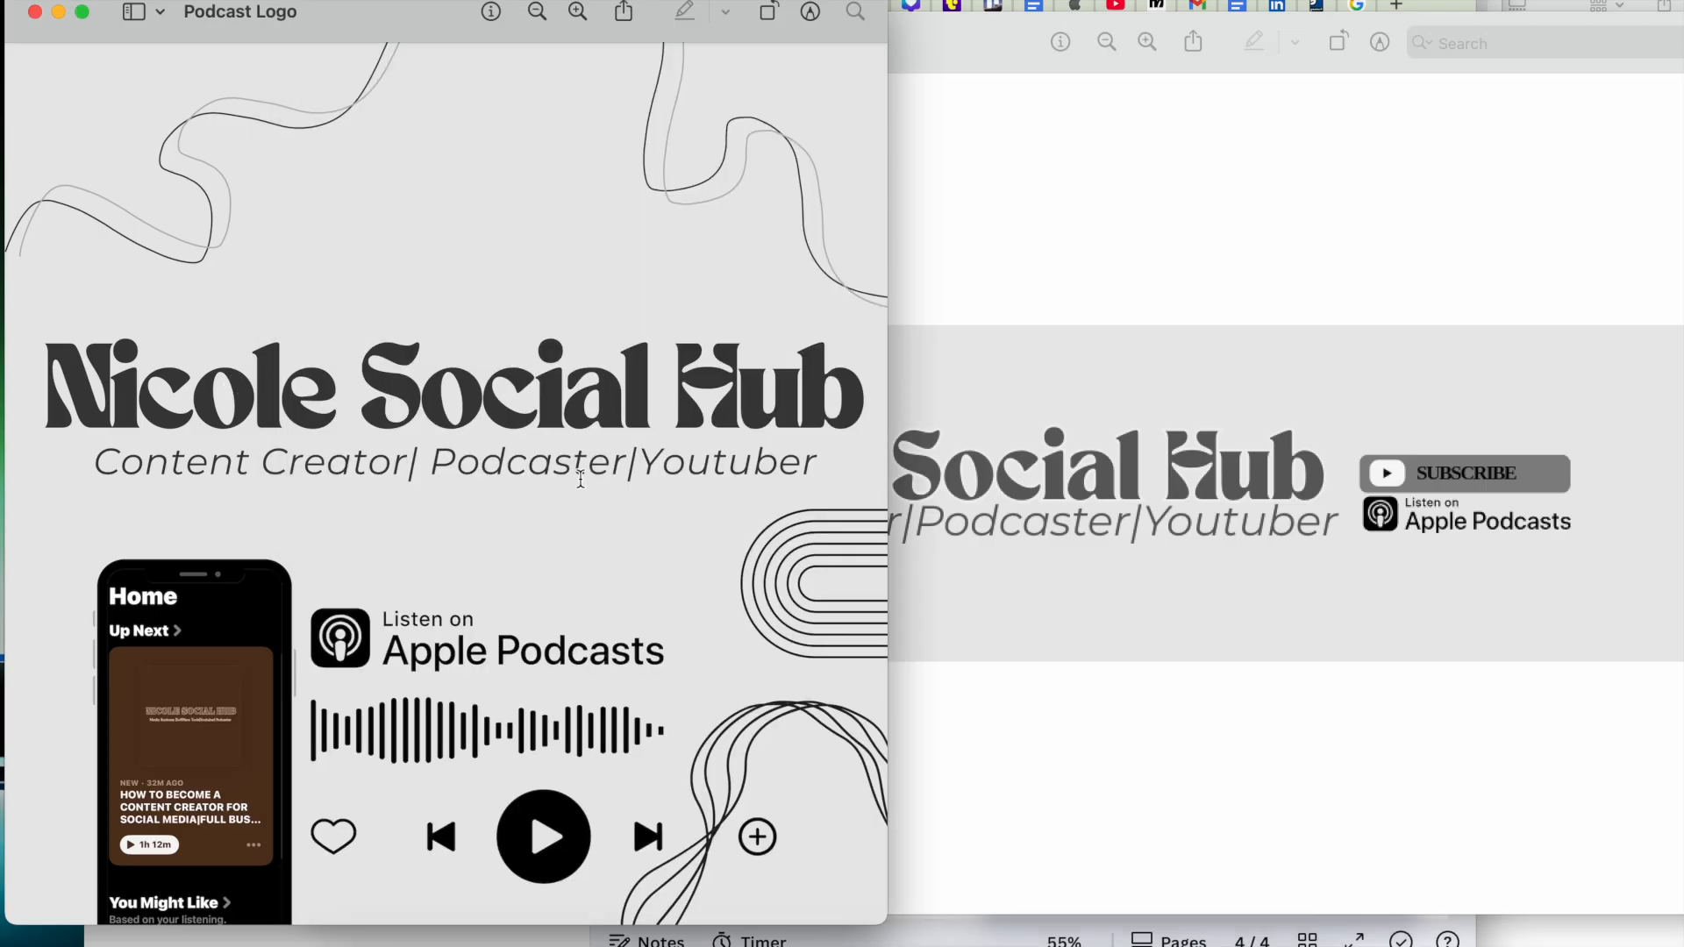
pyautogui.click(974, 269)
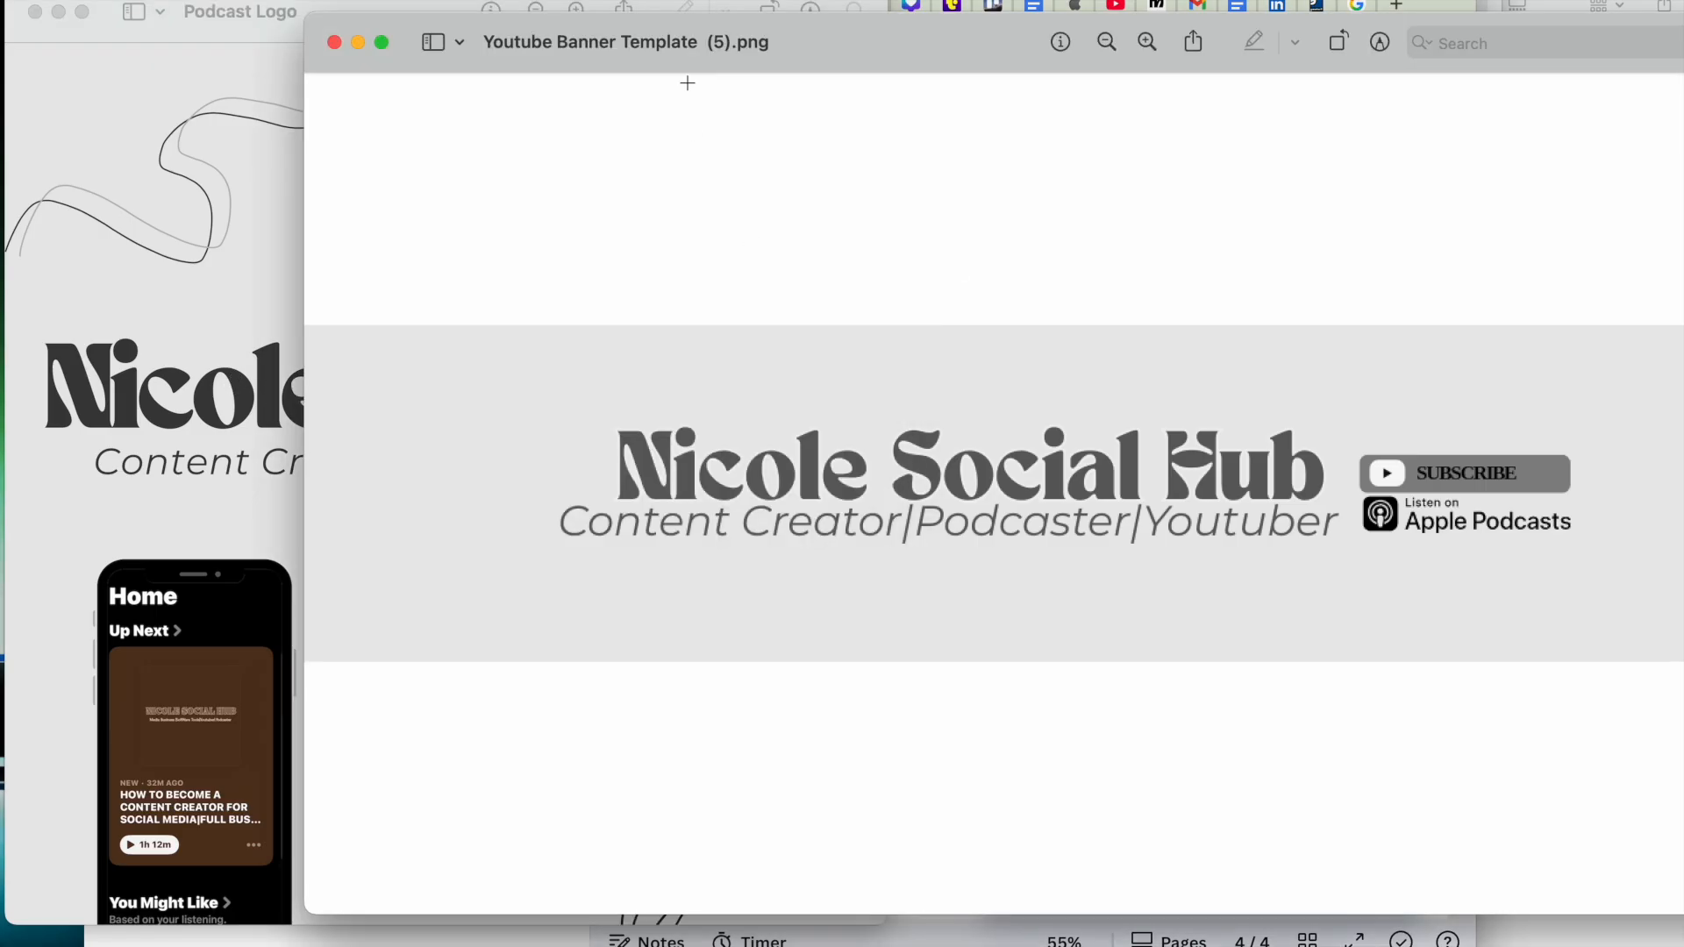
pyautogui.moveTo(835, 52); pyautogui.dragTo(763, 50)
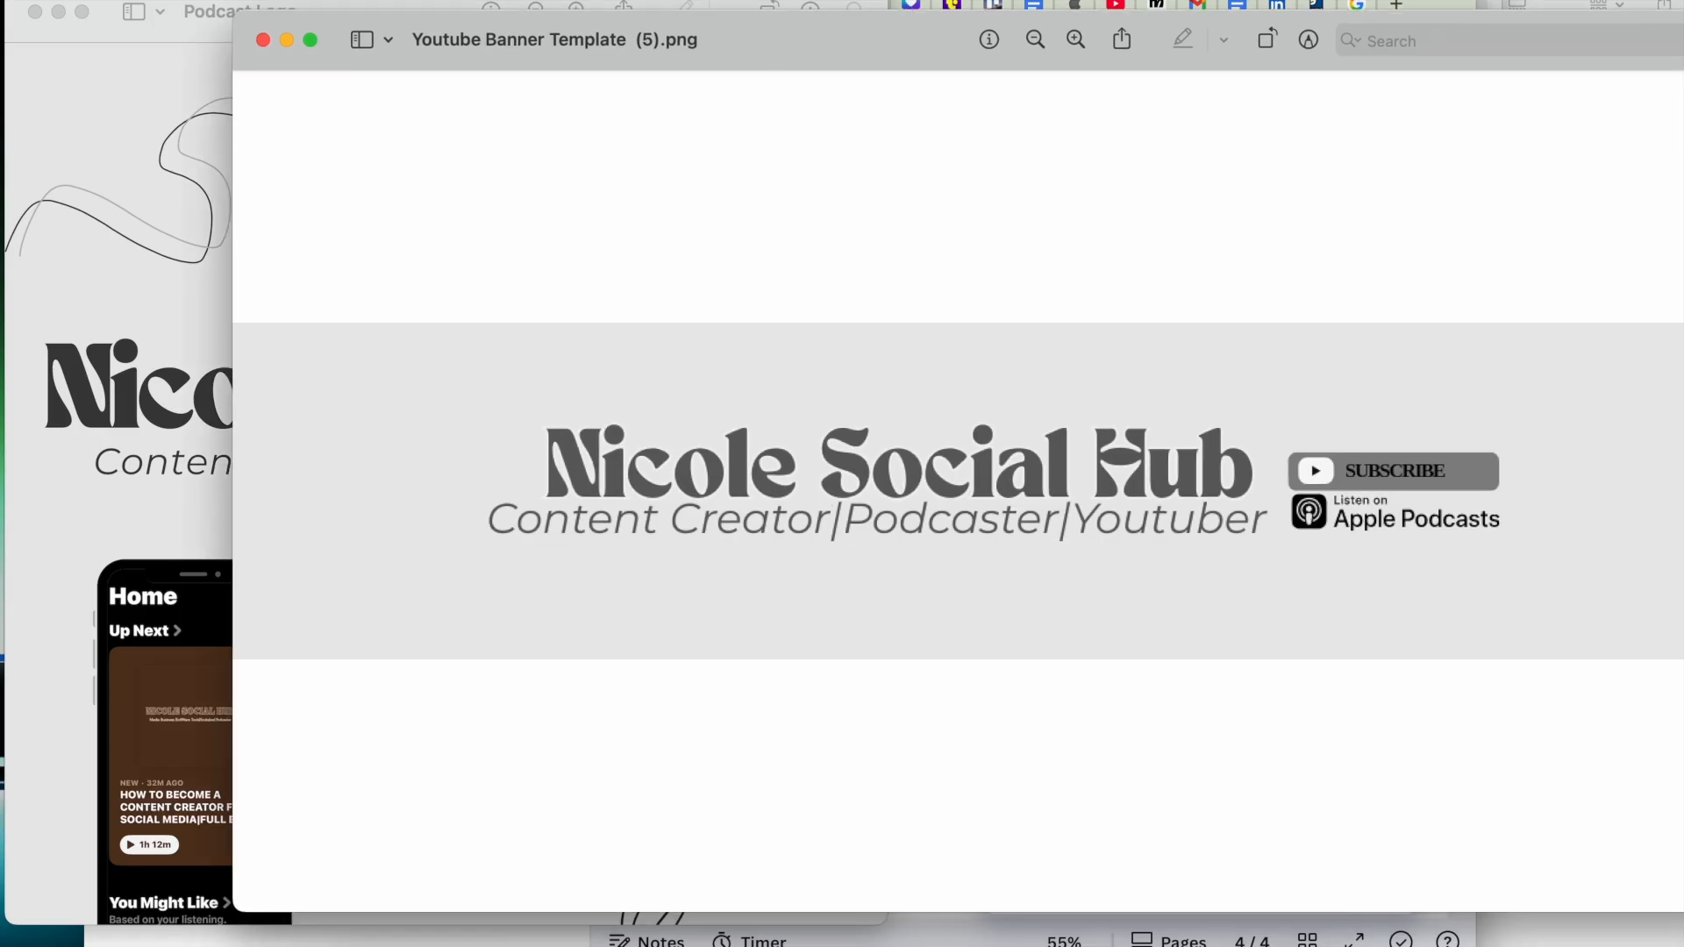
# Return to the browser, switch to Spotify for Creators in full screen, and open the podcast's show settings.
pyautogui.click(1563, 2)
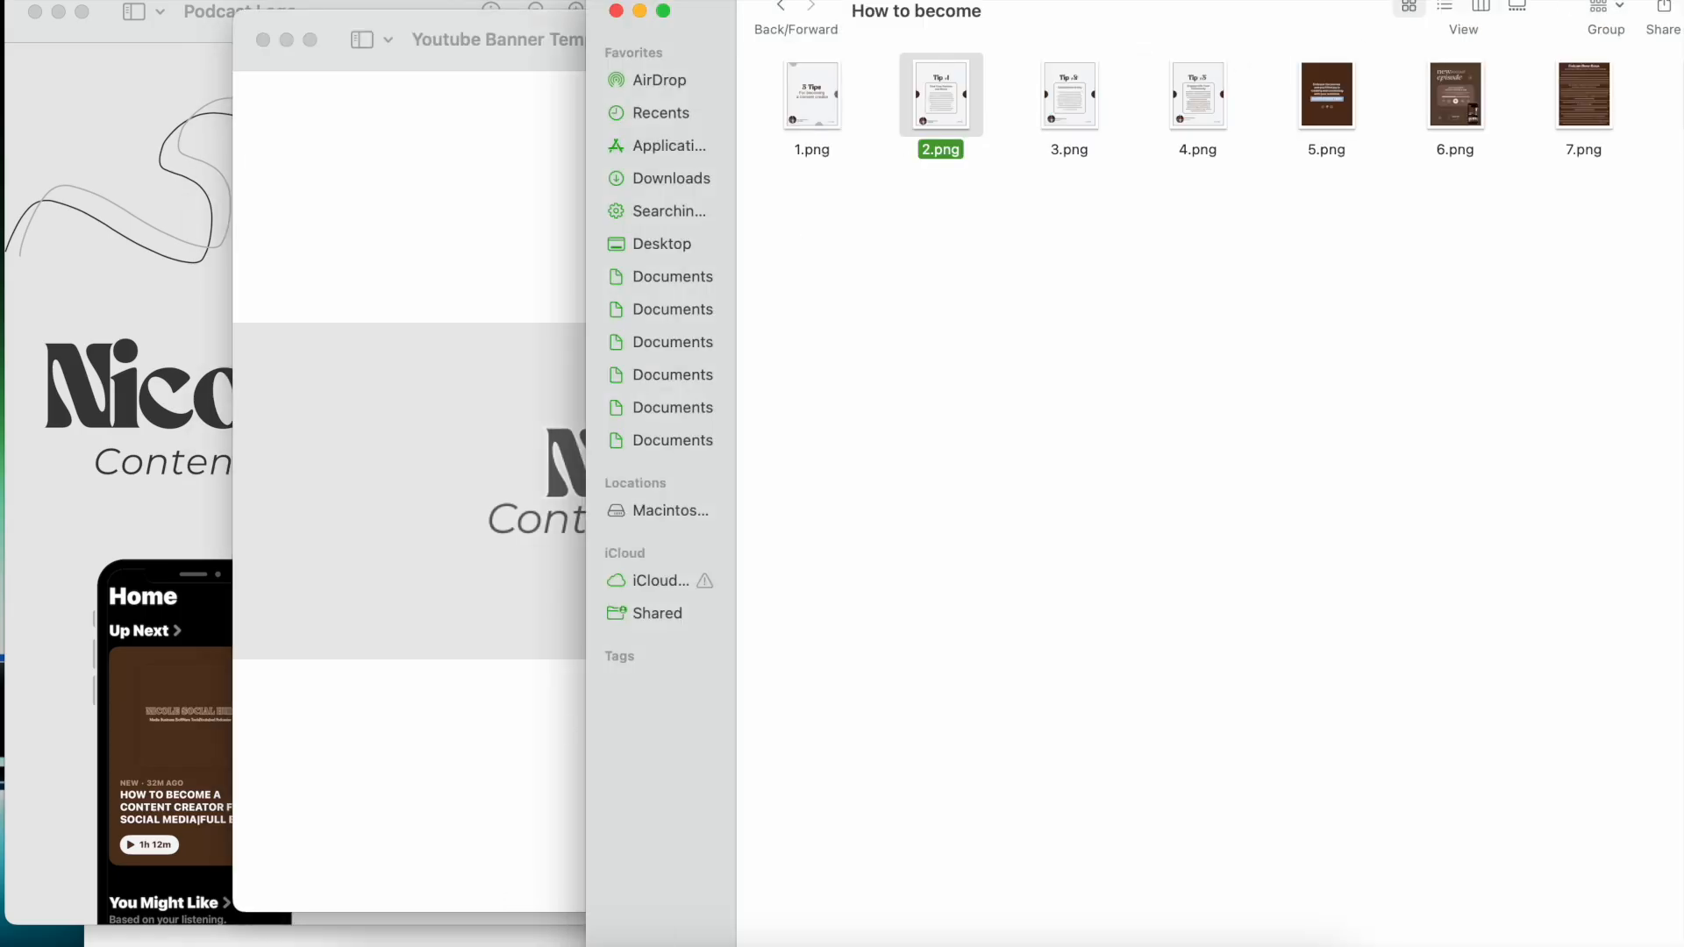
pyautogui.click(664, 942)
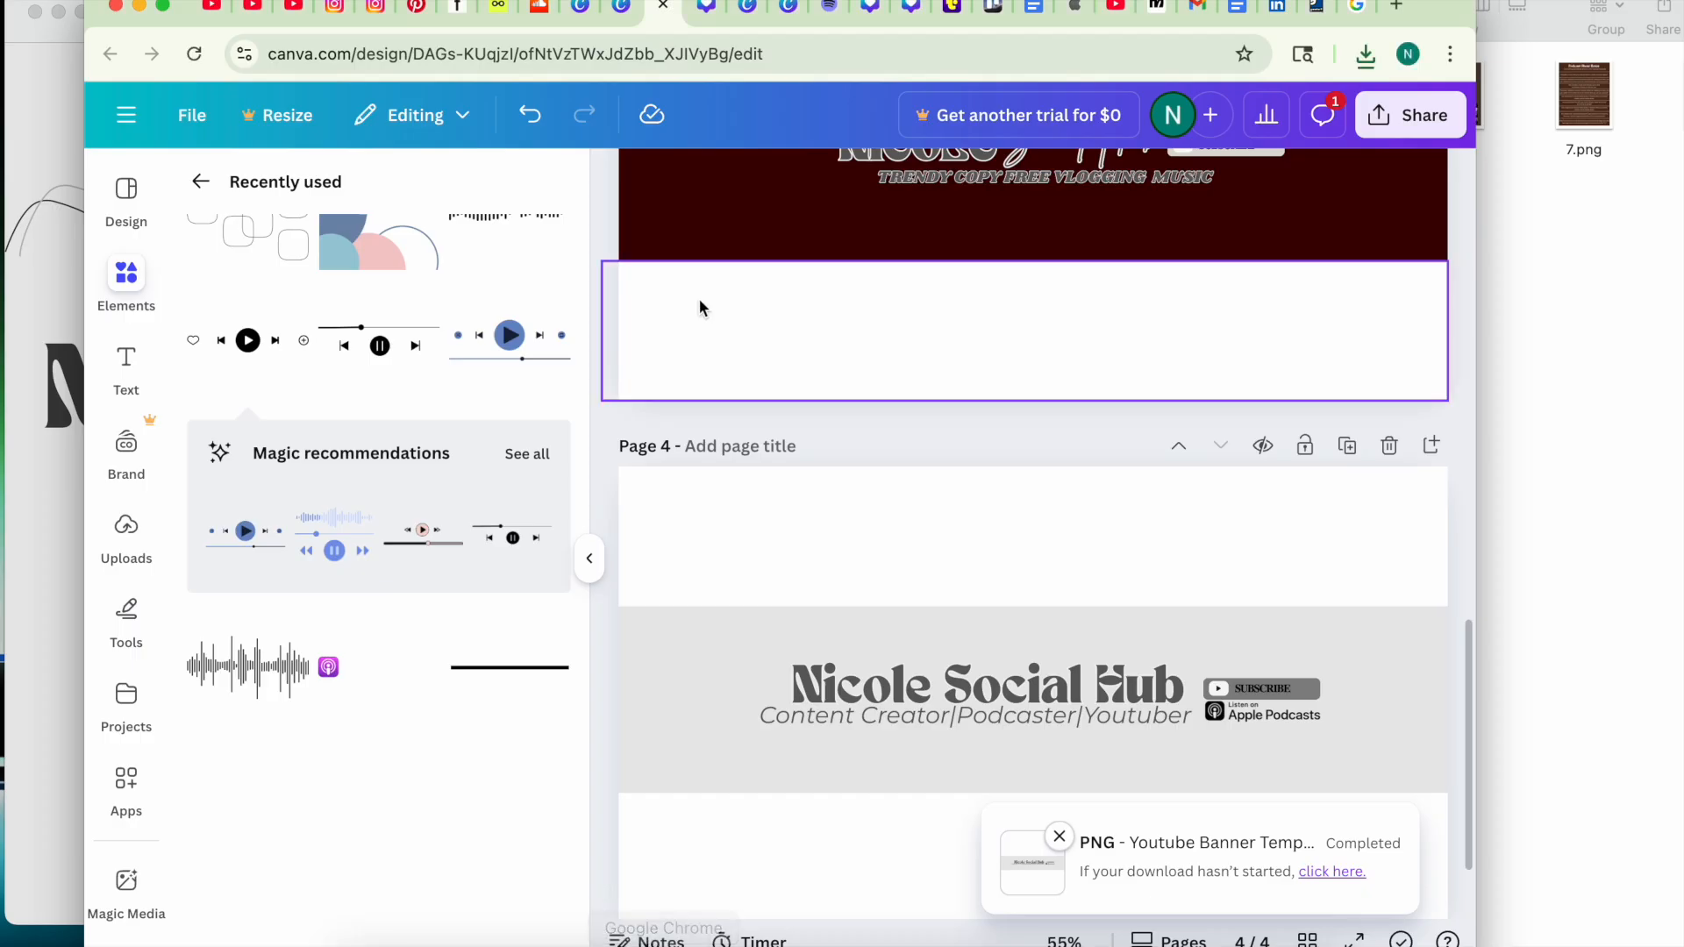
pyautogui.click(828, 11)
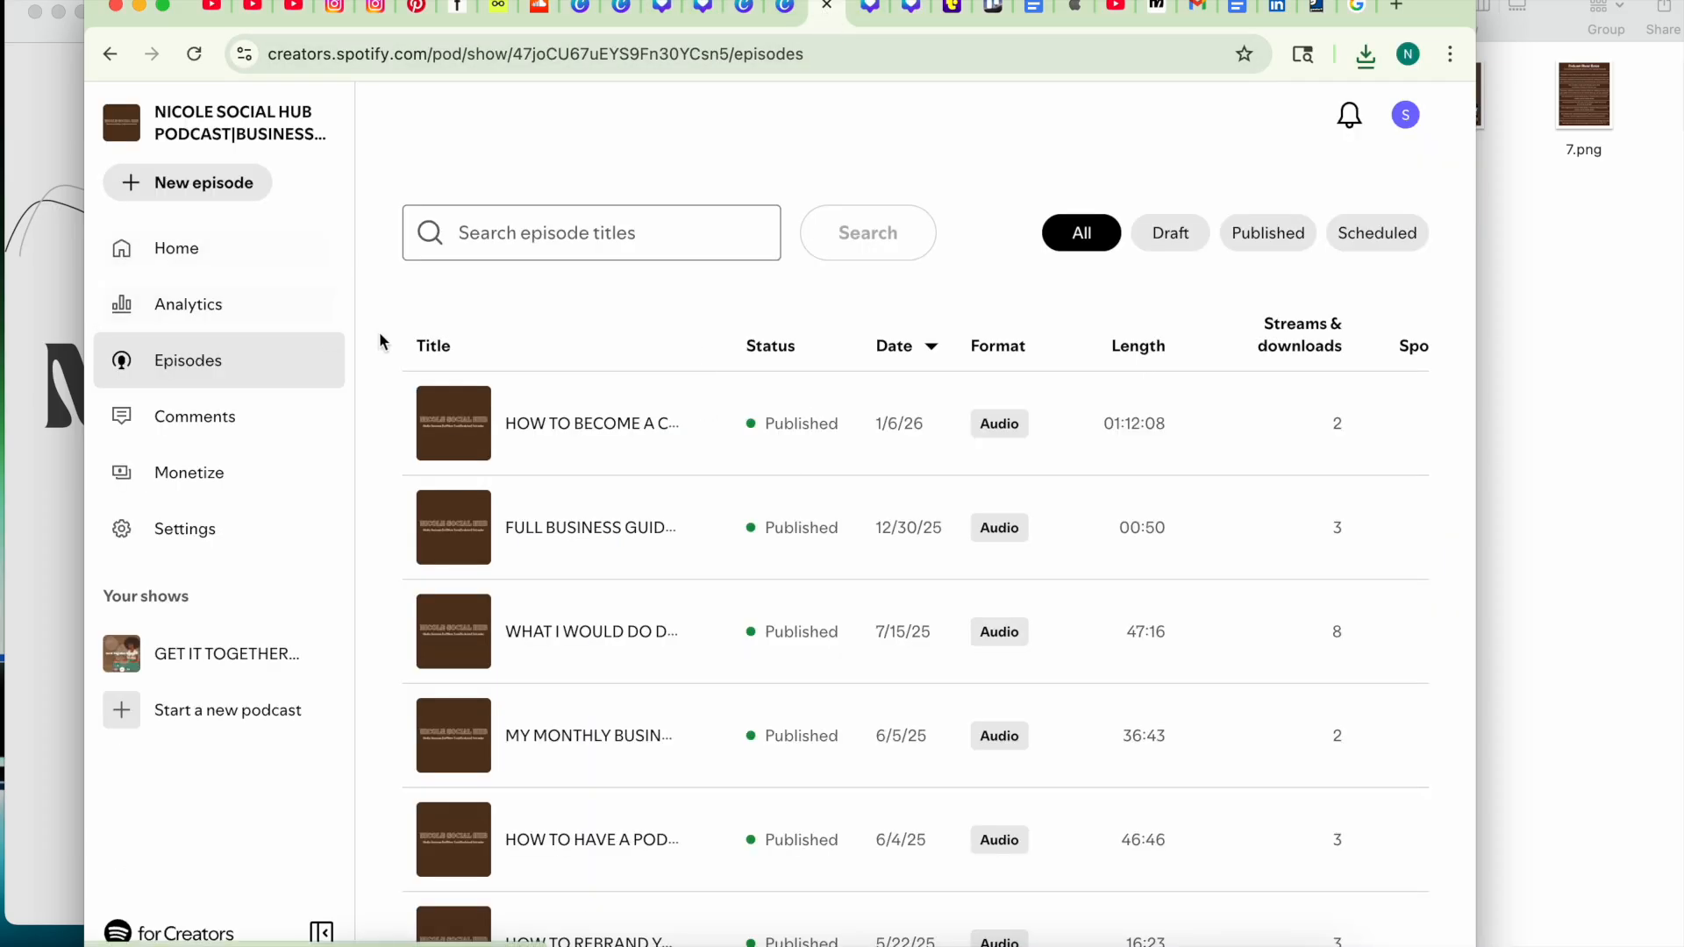
pyautogui.click(163, 5)
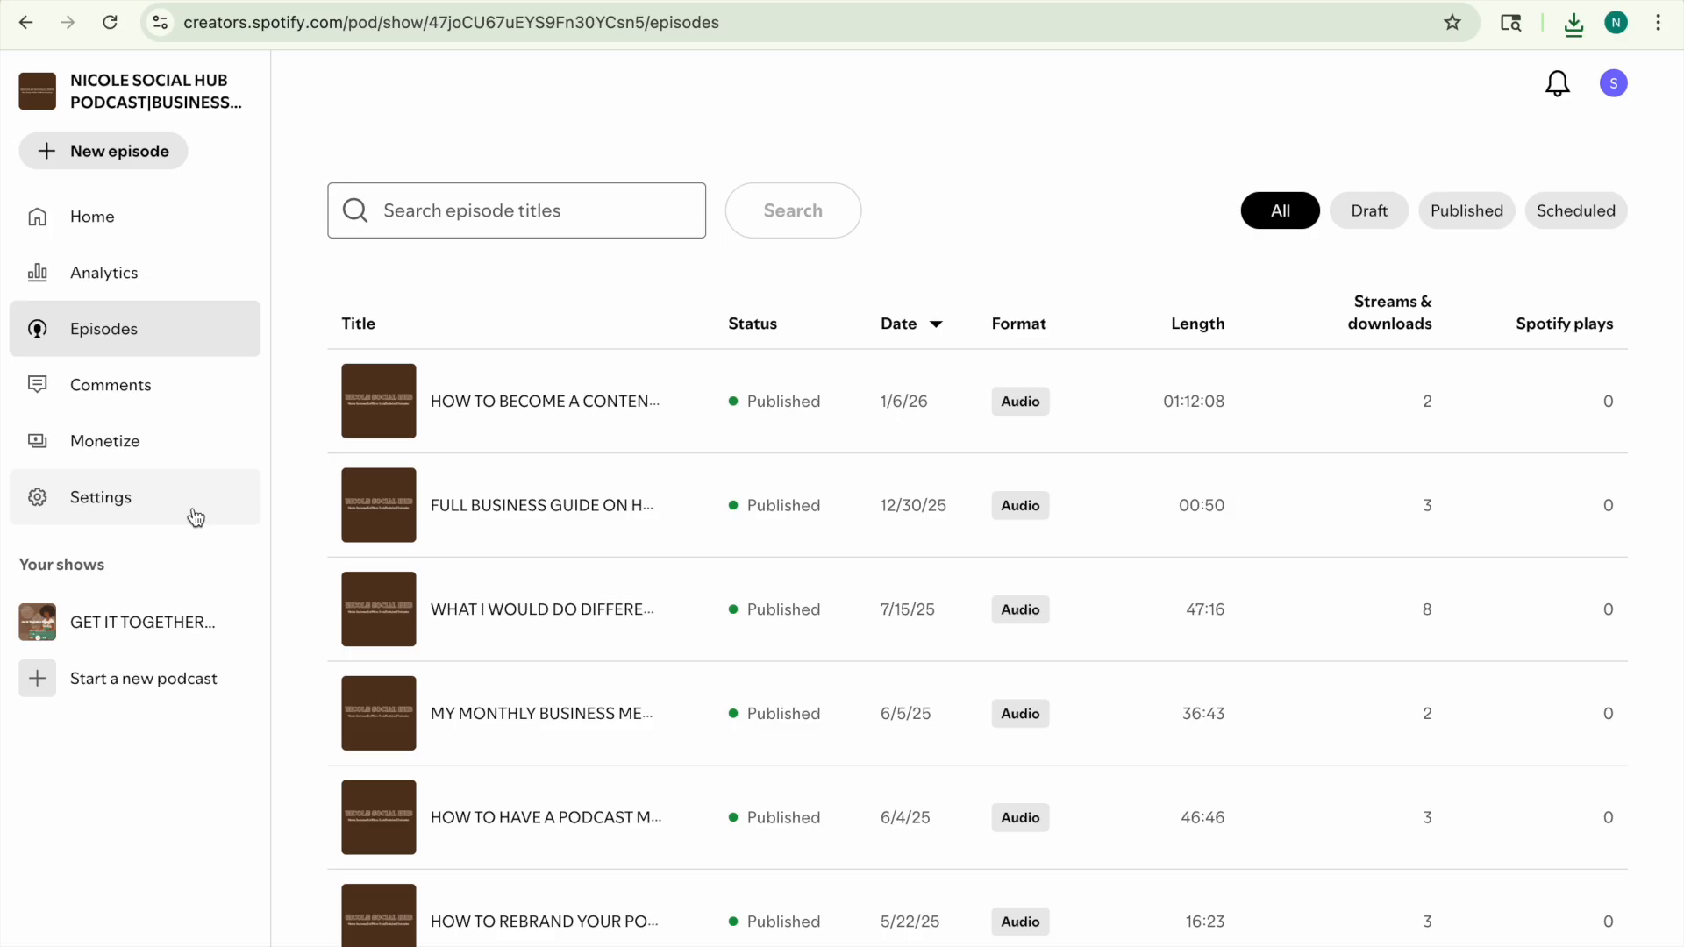
pyautogui.click(136, 514)
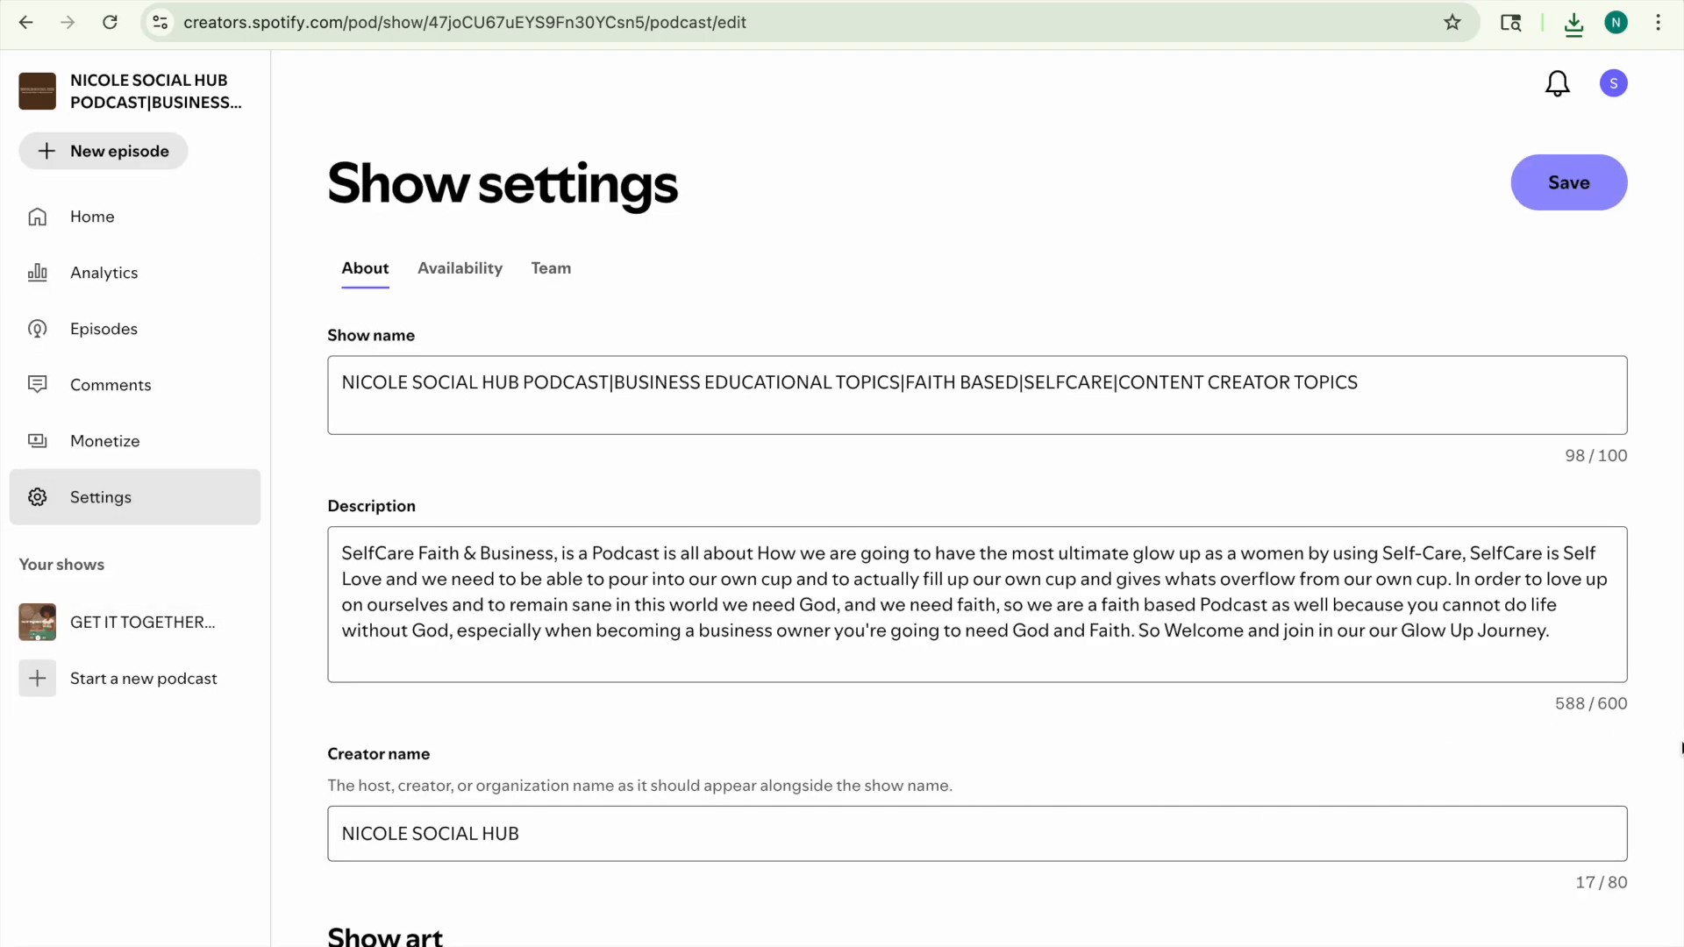
# Start updating the podcast's cover art in the Show art section and open the image file chooser.
pyautogui.scroll(-8, 1673, 744)
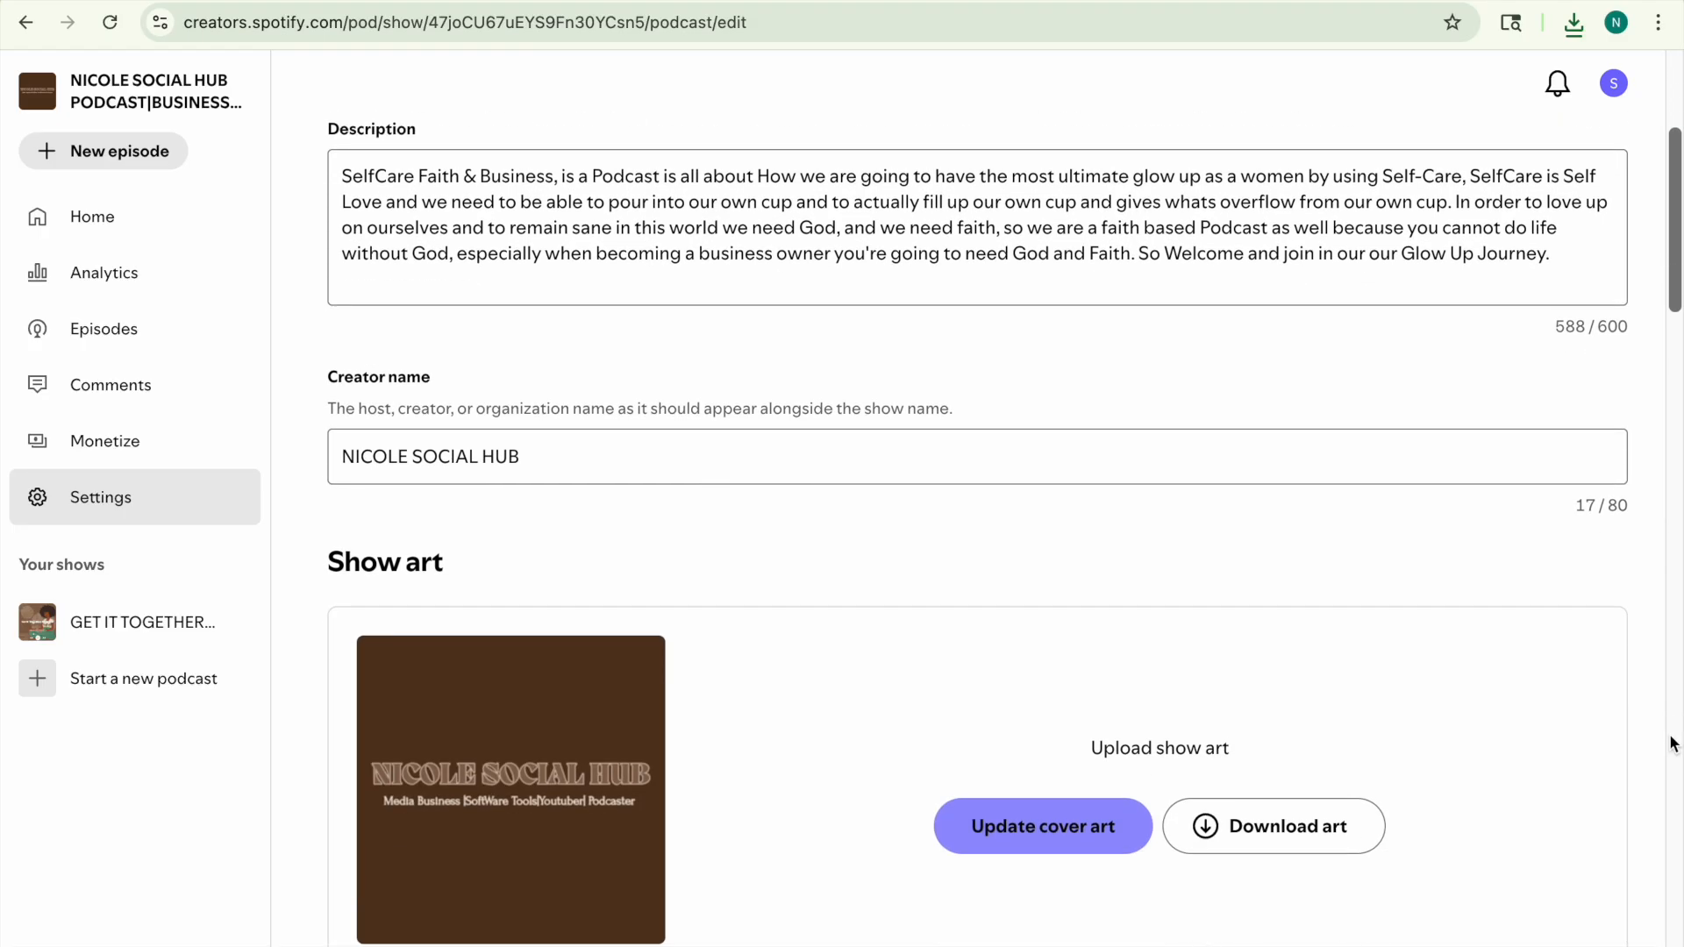
pyautogui.scroll(-1, 1673, 744)
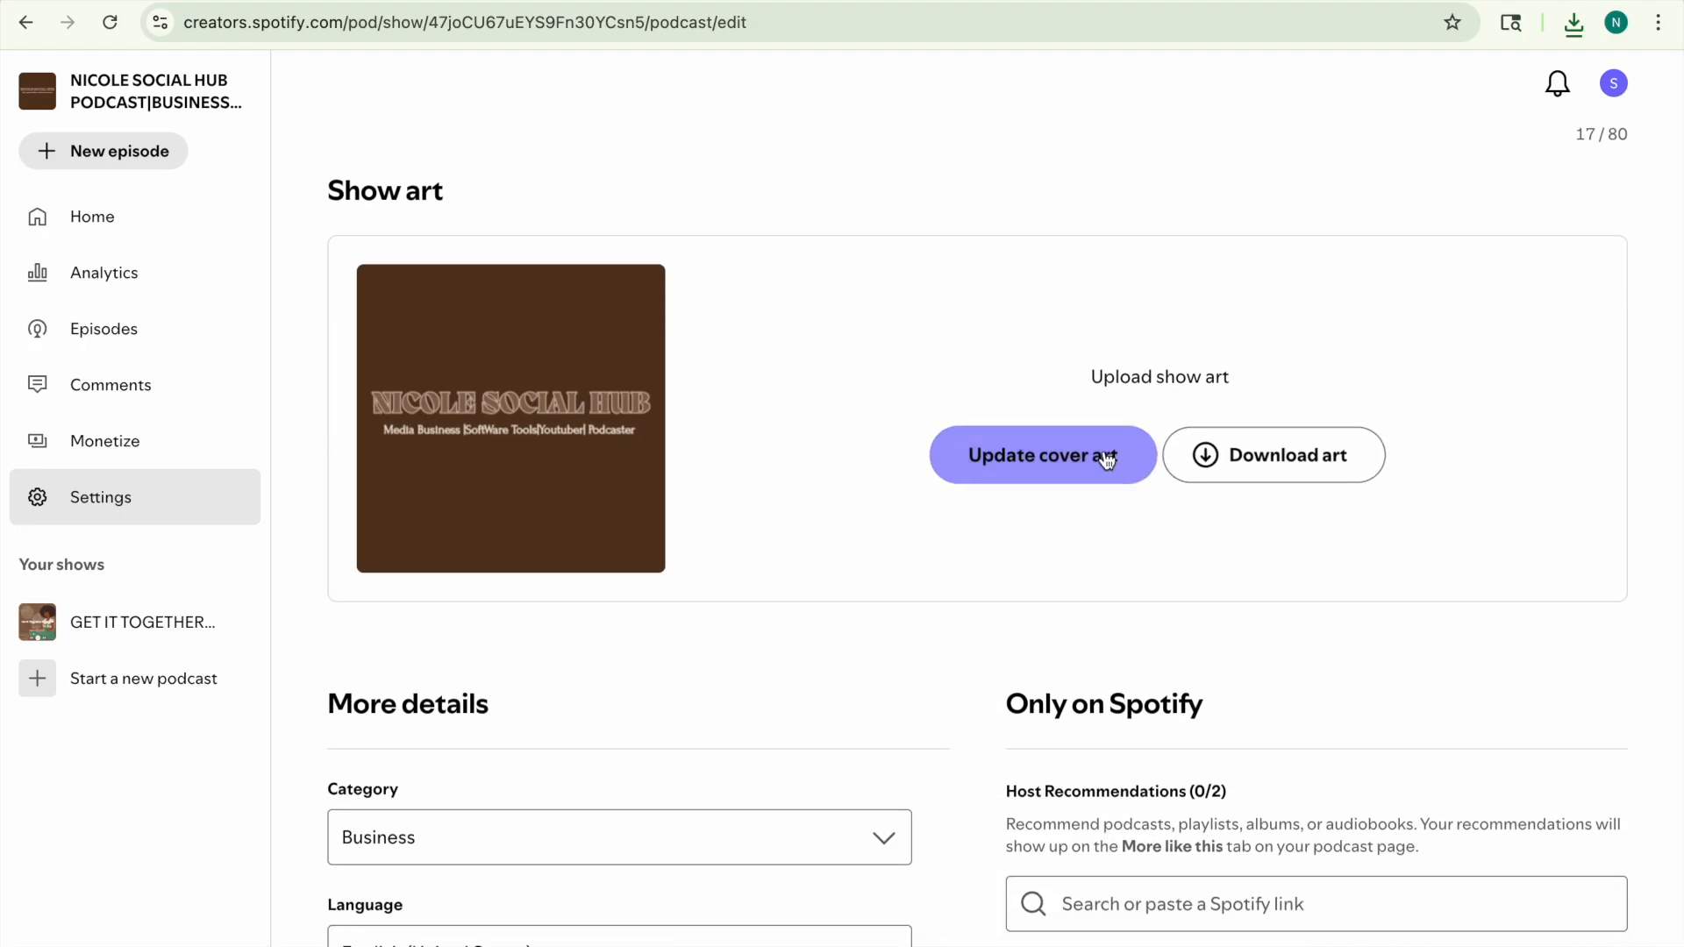
pyautogui.click(1023, 467)
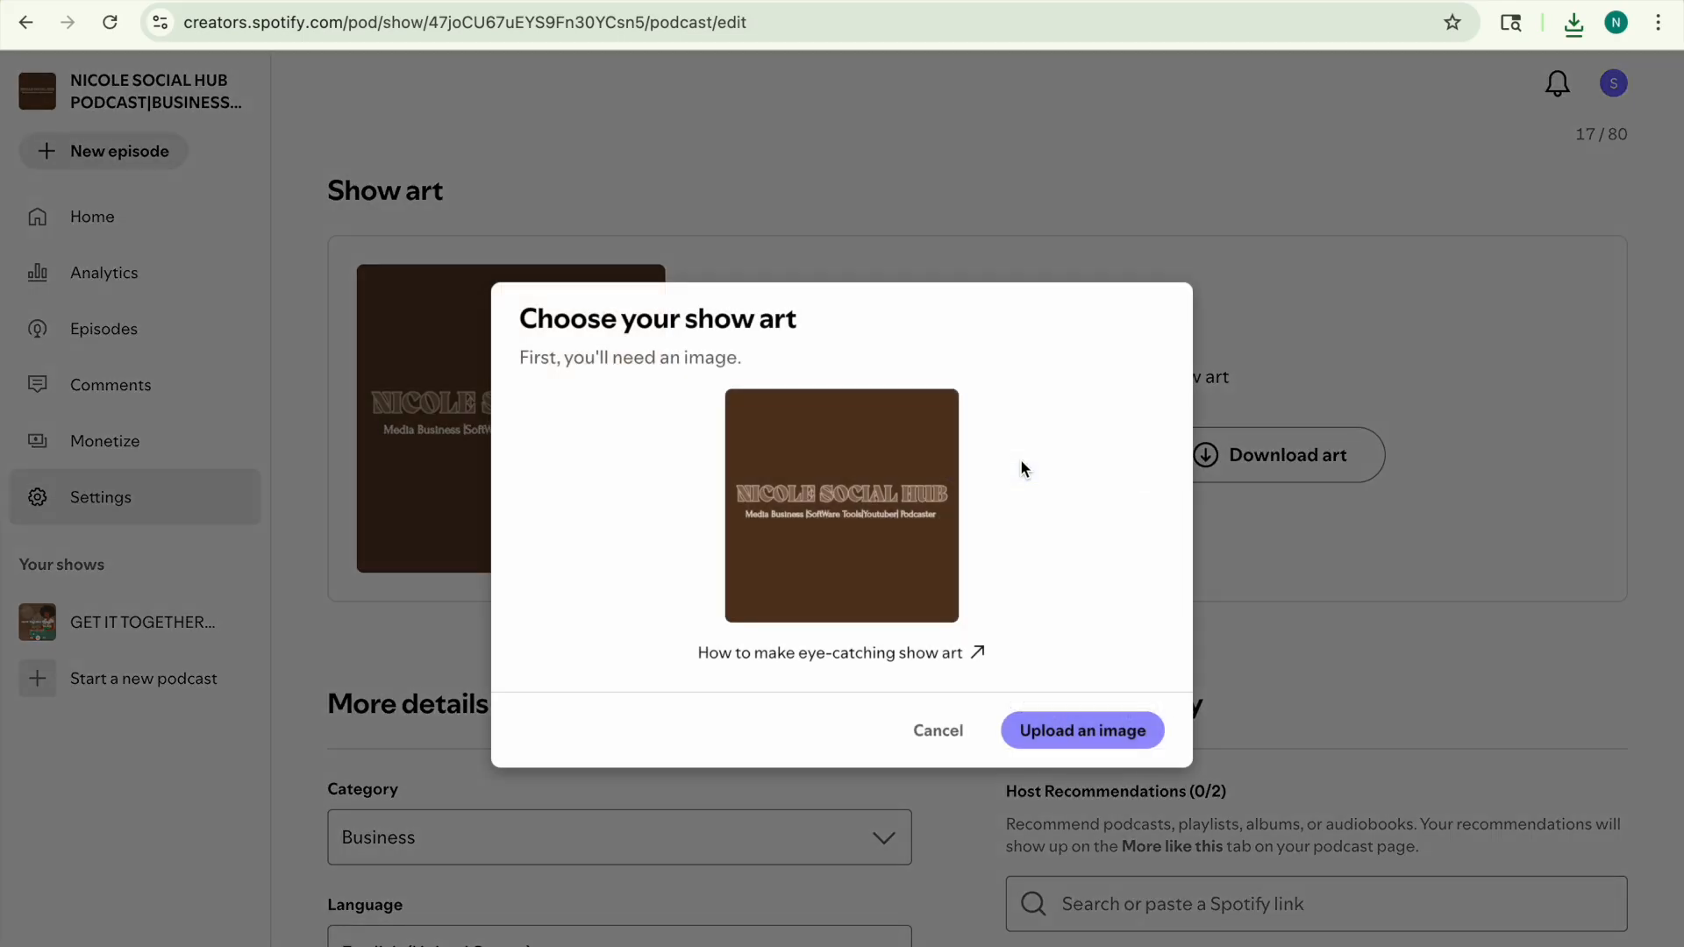
pyautogui.click(1044, 742)
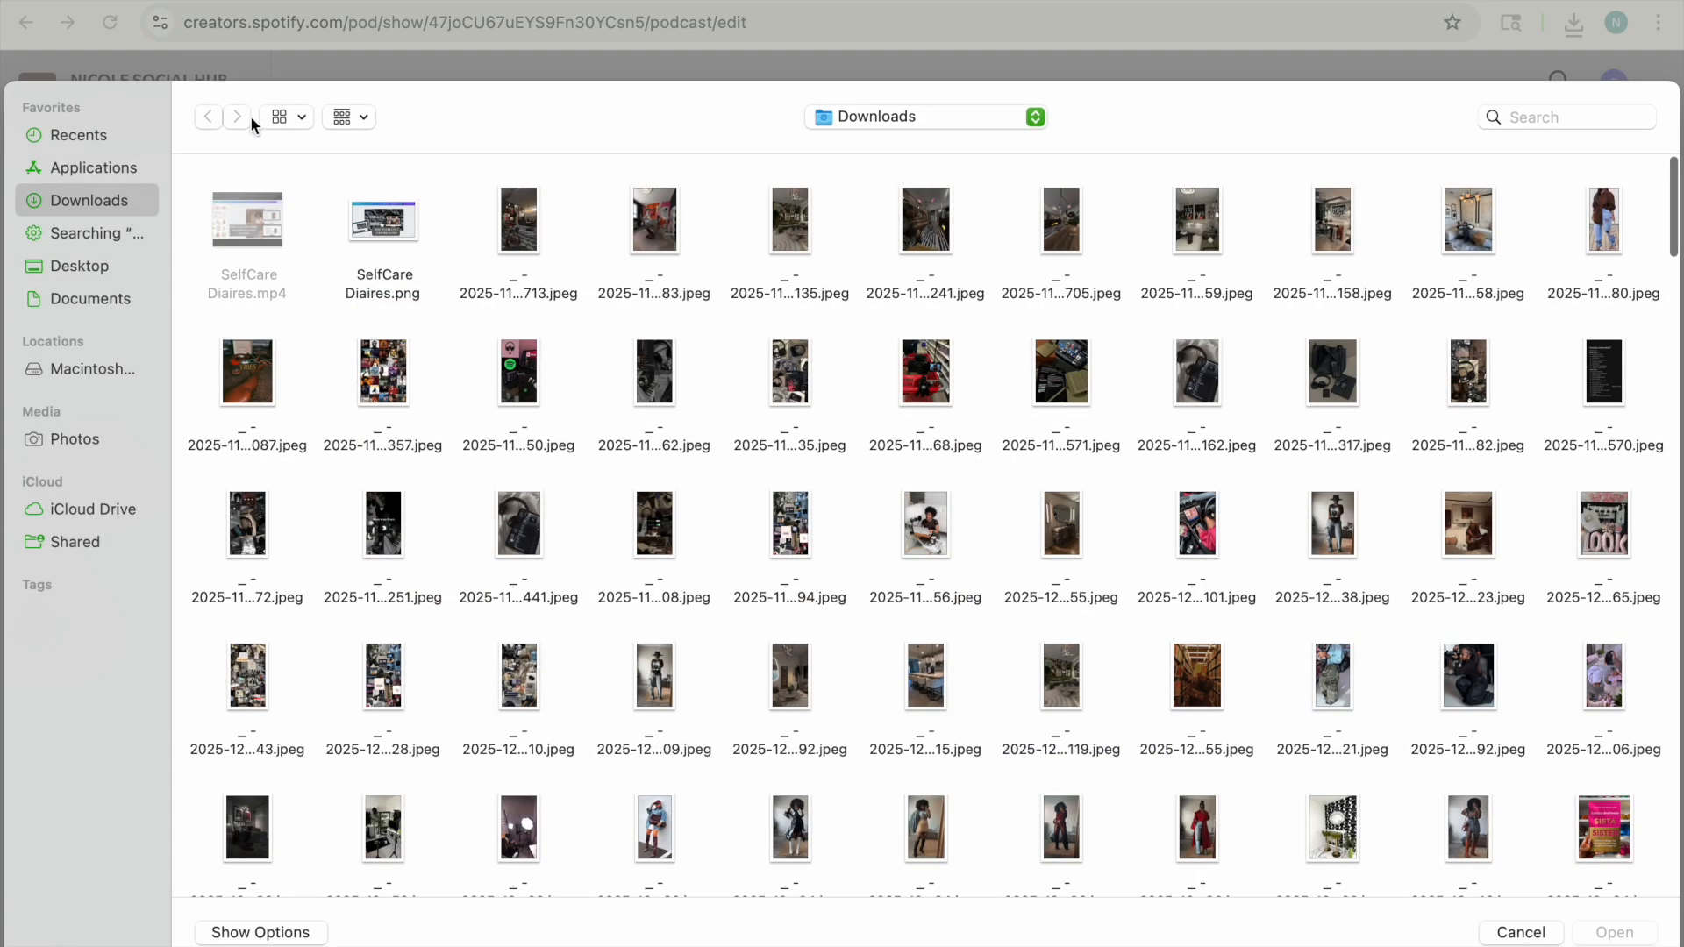
pyautogui.click(137, 135)
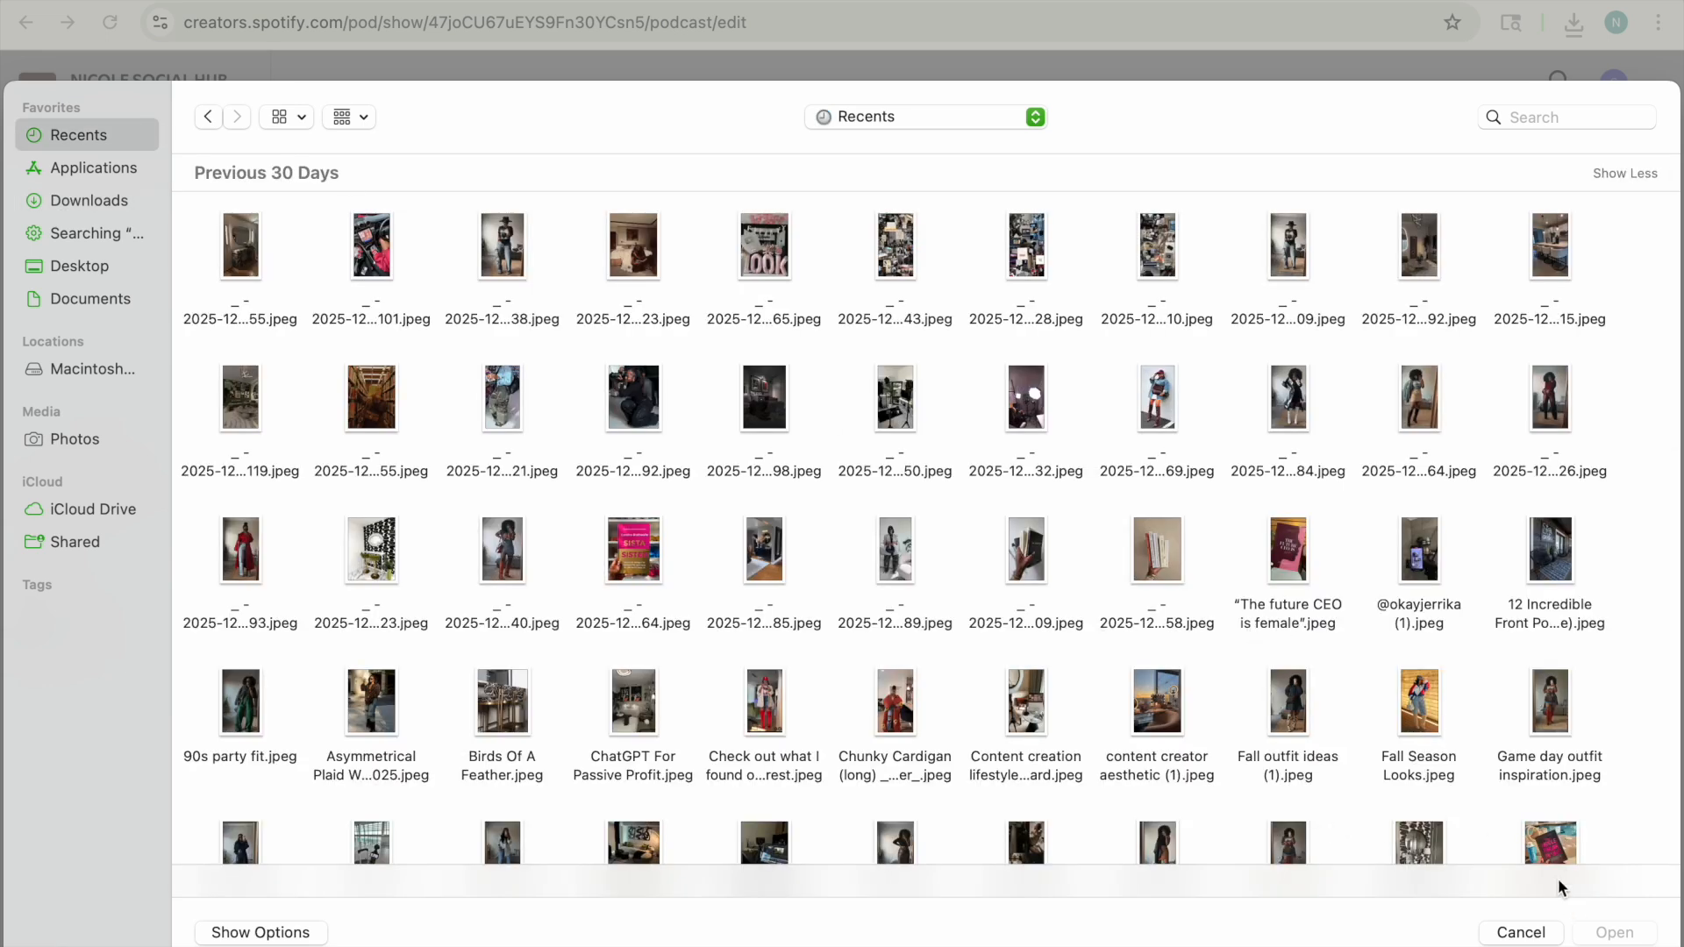
pyautogui.click(1537, 845)
pyautogui.press('Down')
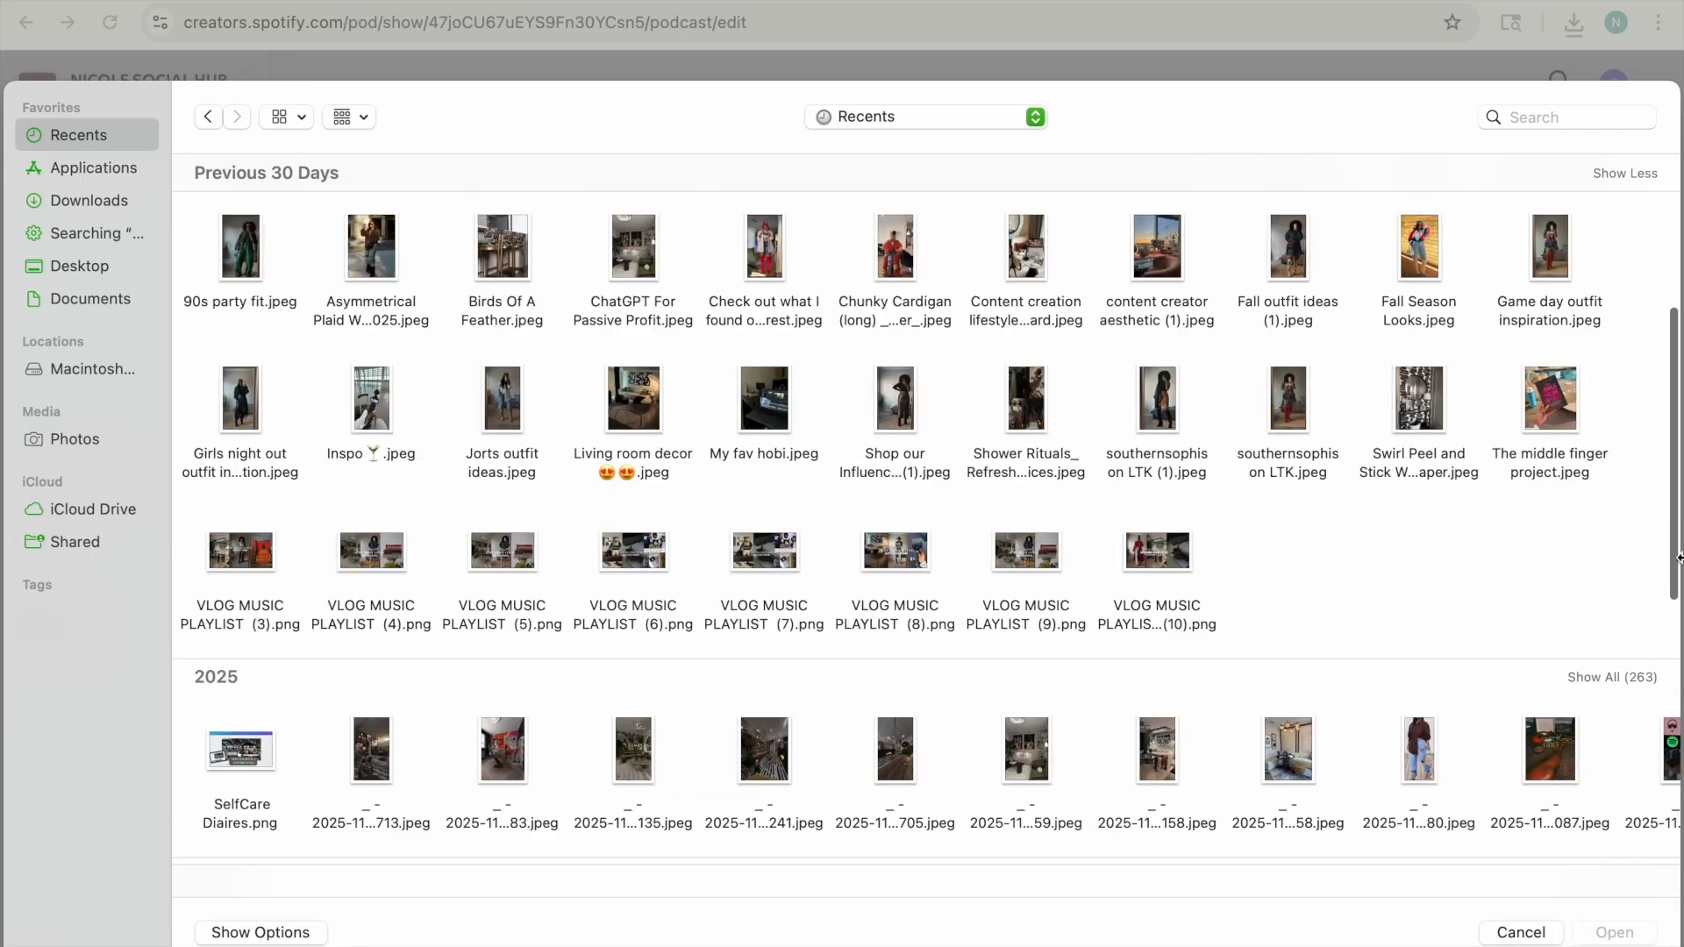
pyautogui.moveTo(1673, 558); pyautogui.dragTo(1669, 277)
pyautogui.click(89, 200)
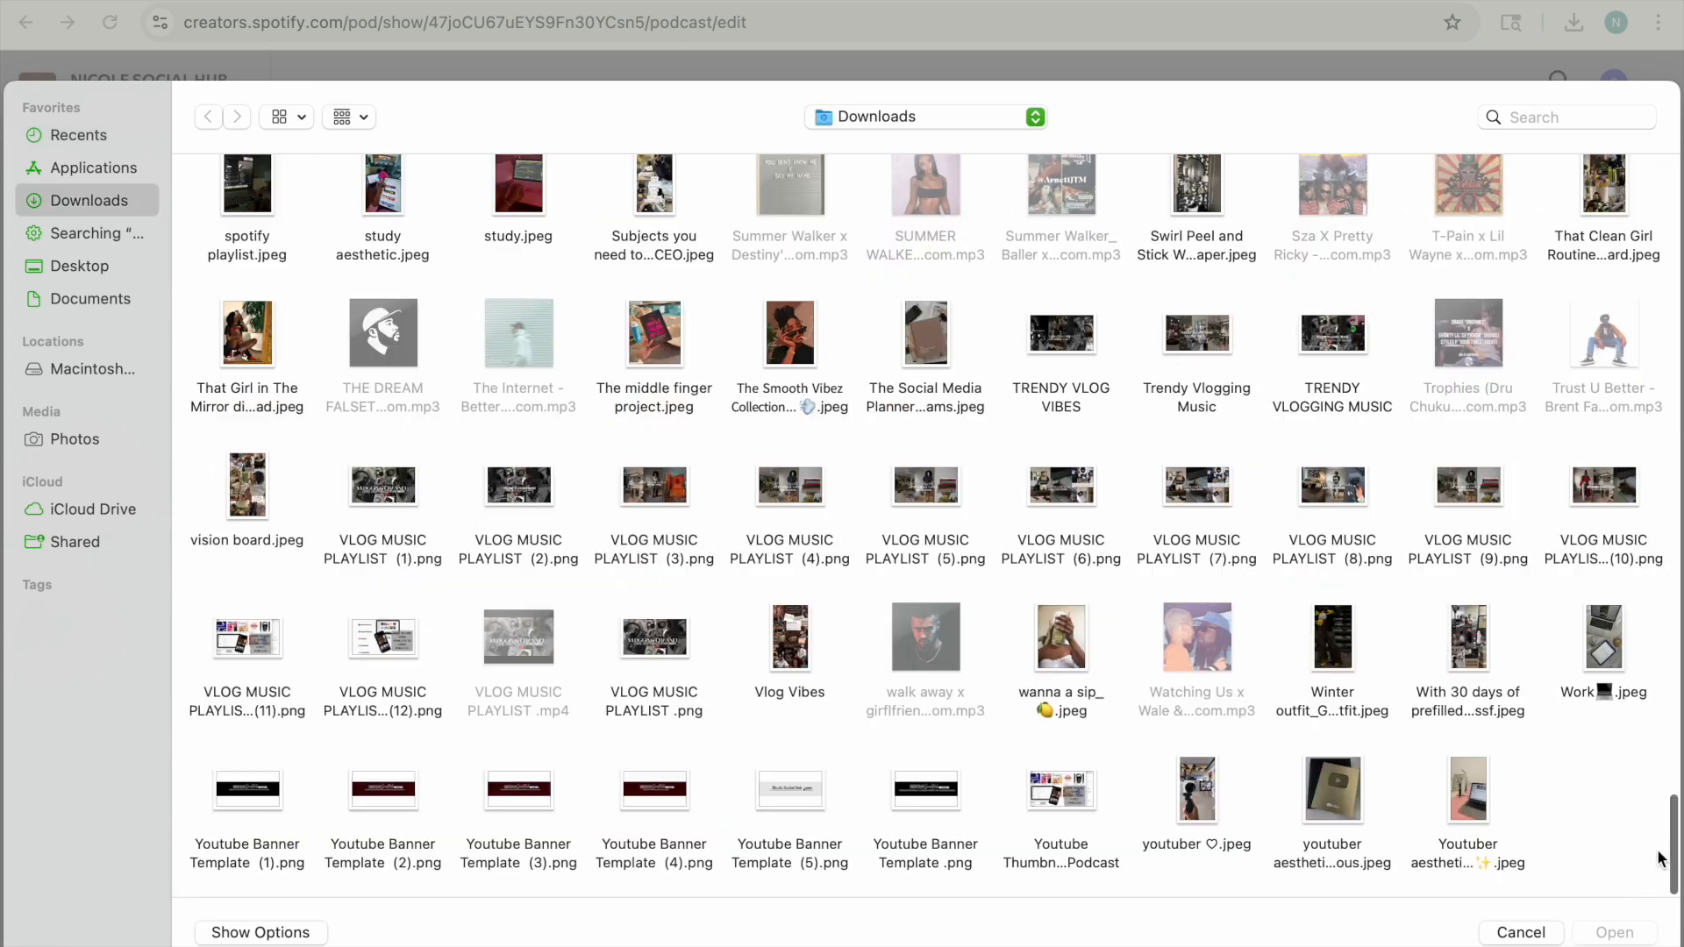
# Upload Nicole Social Hub (2).png from the Downloads folder as the show art and finish the crop without zooming in.
pyautogui.moveTo(1656, 846); pyautogui.dragTo(1646, 688)
pyautogui.scroll(-2, 1646, 693)
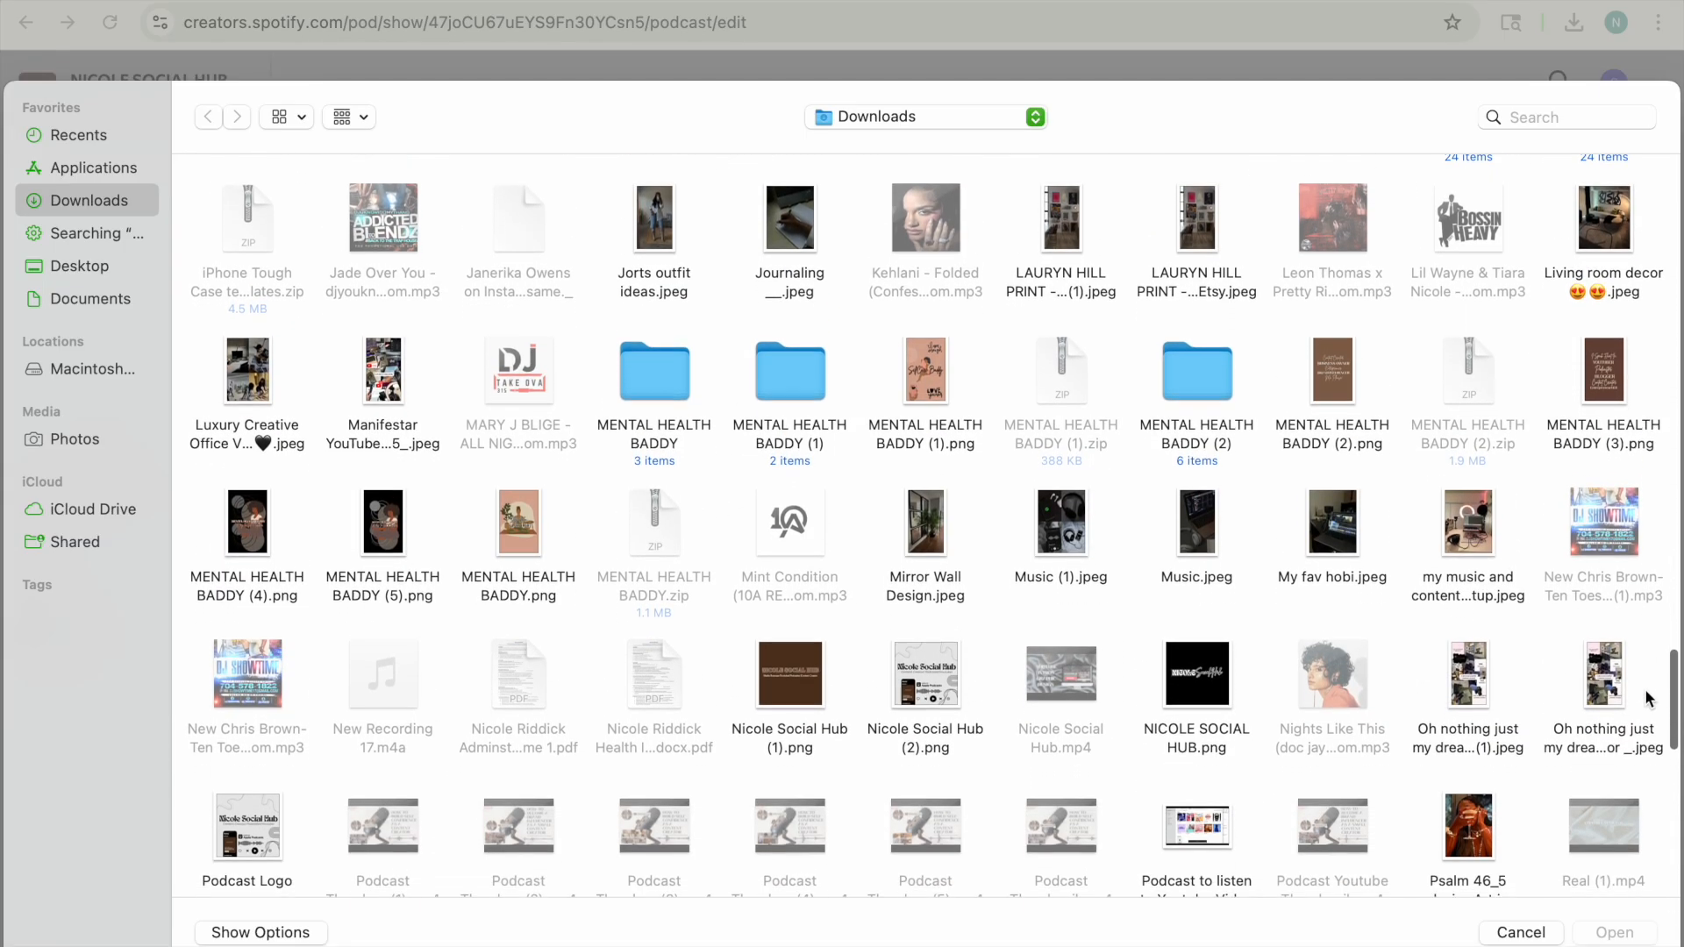
pyautogui.click(940, 692)
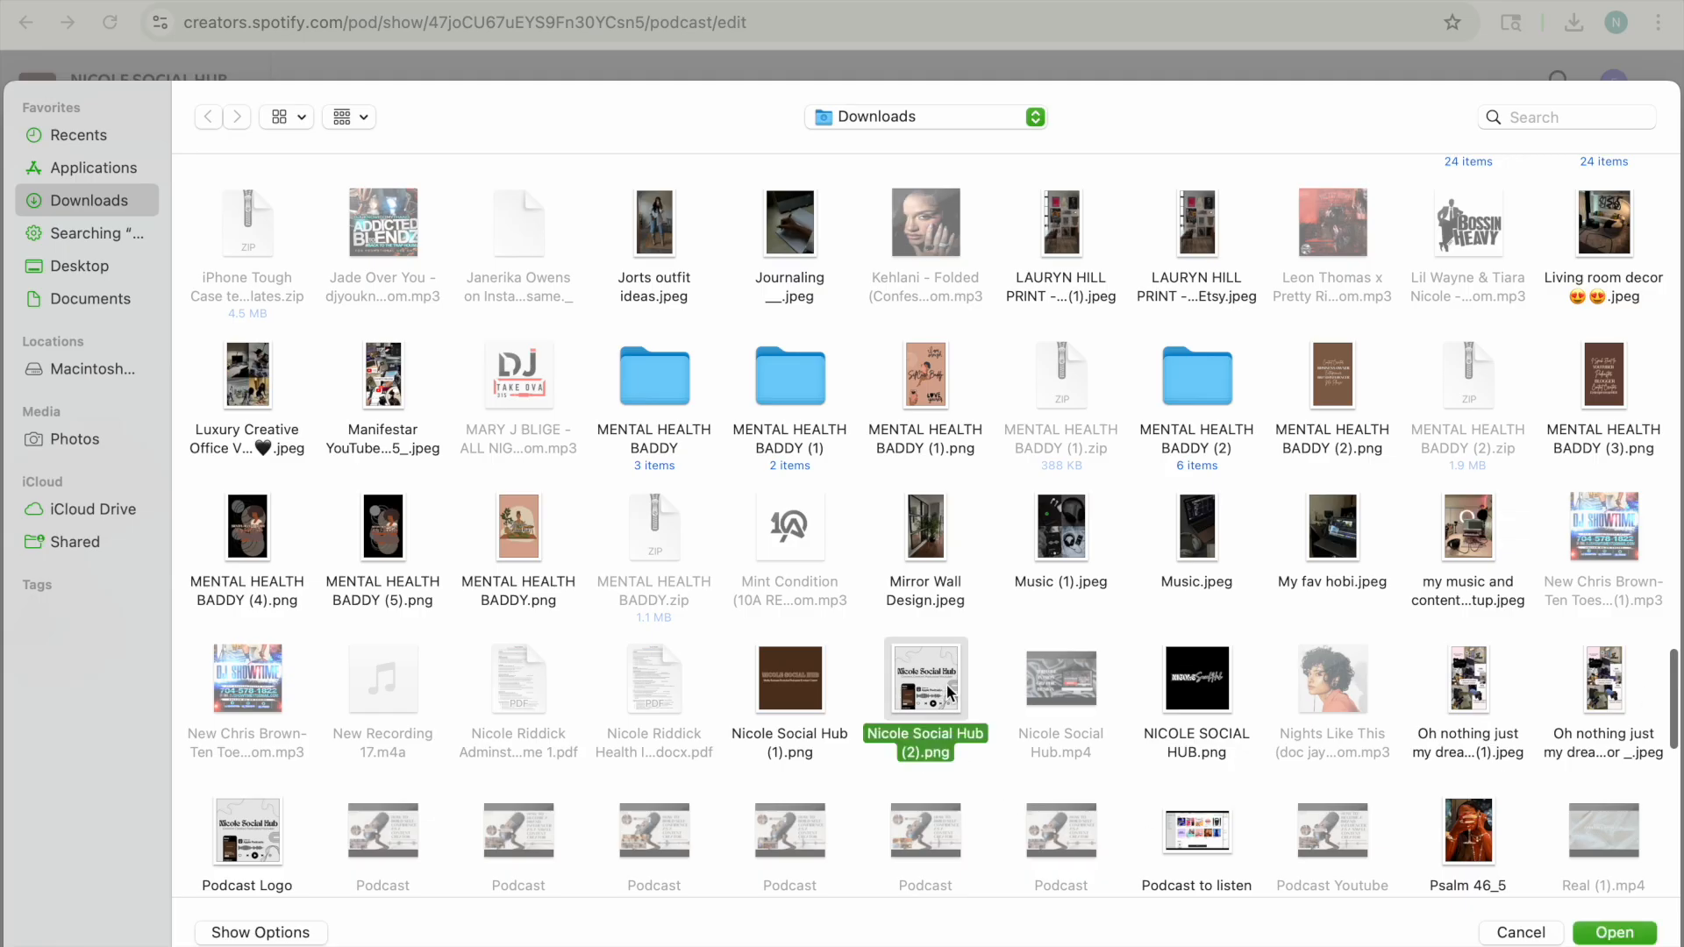
pyautogui.press('Return')
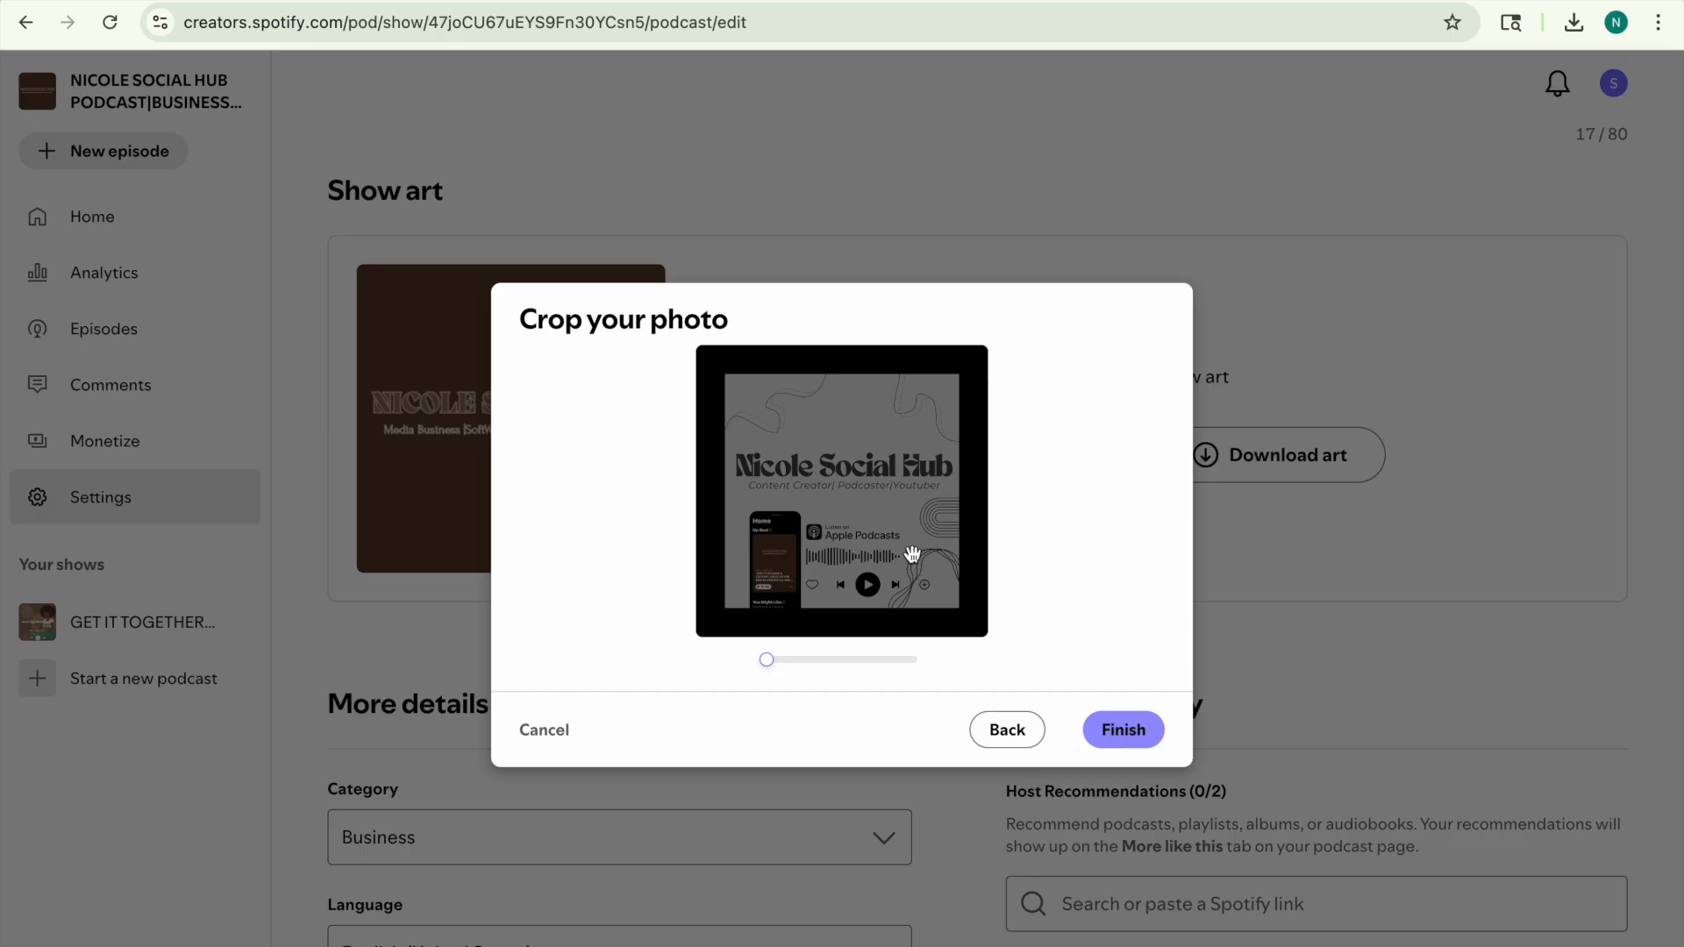
pyautogui.moveTo(770, 659); pyautogui.dragTo(771, 661)
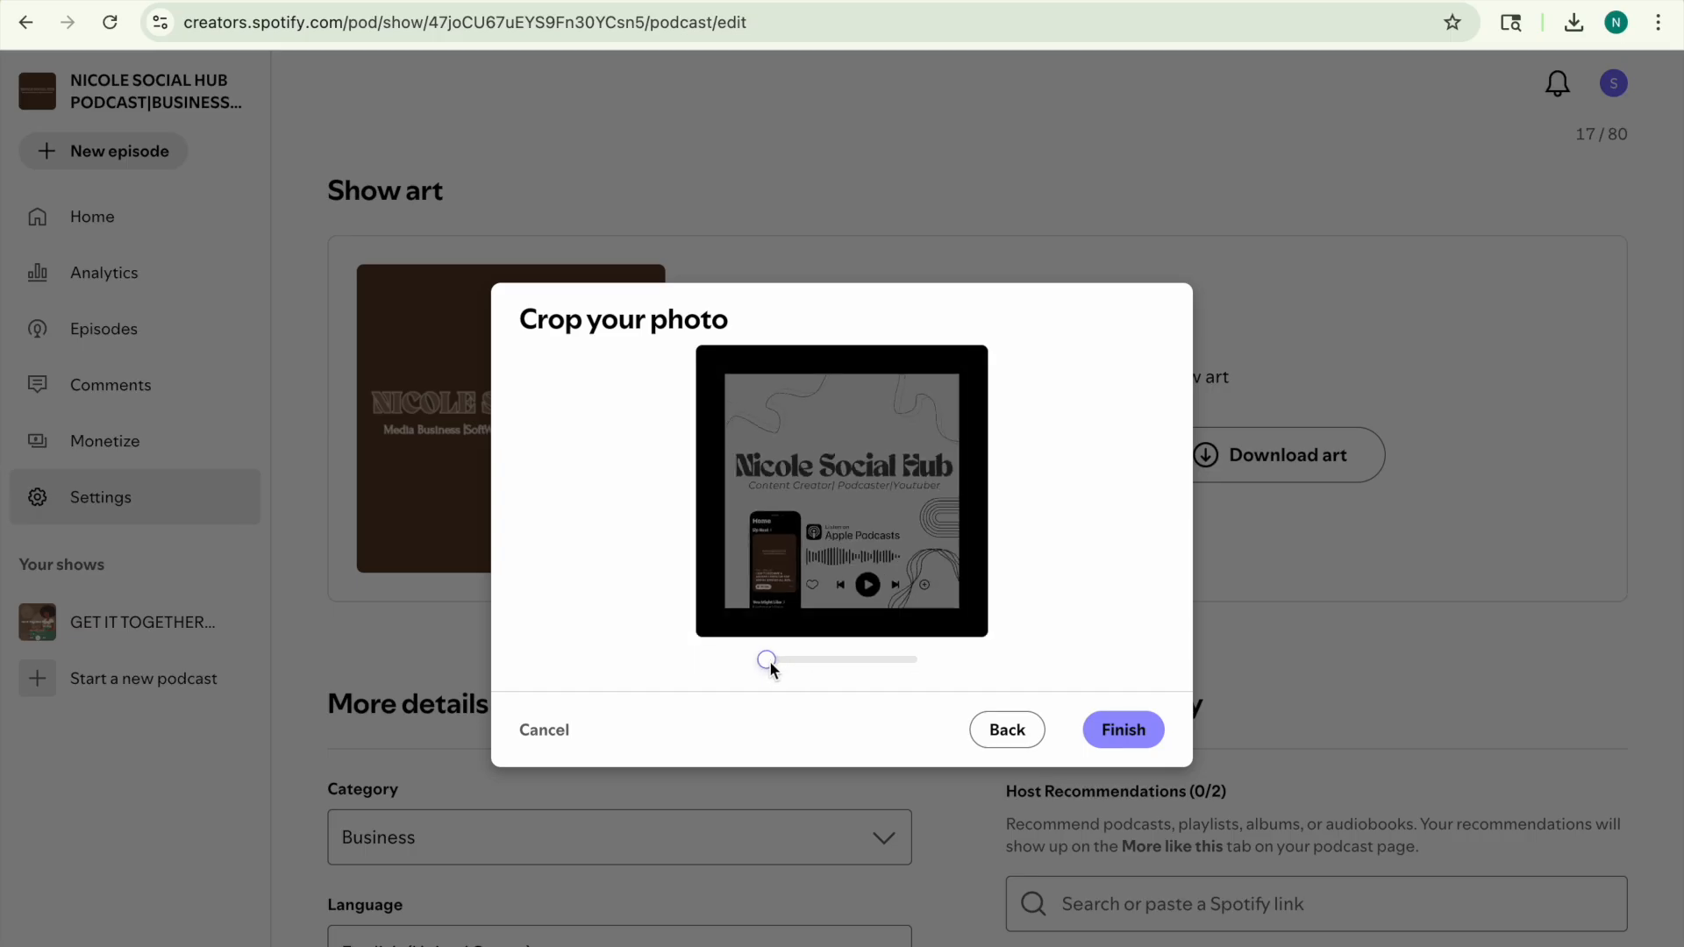
pyautogui.click(1103, 739)
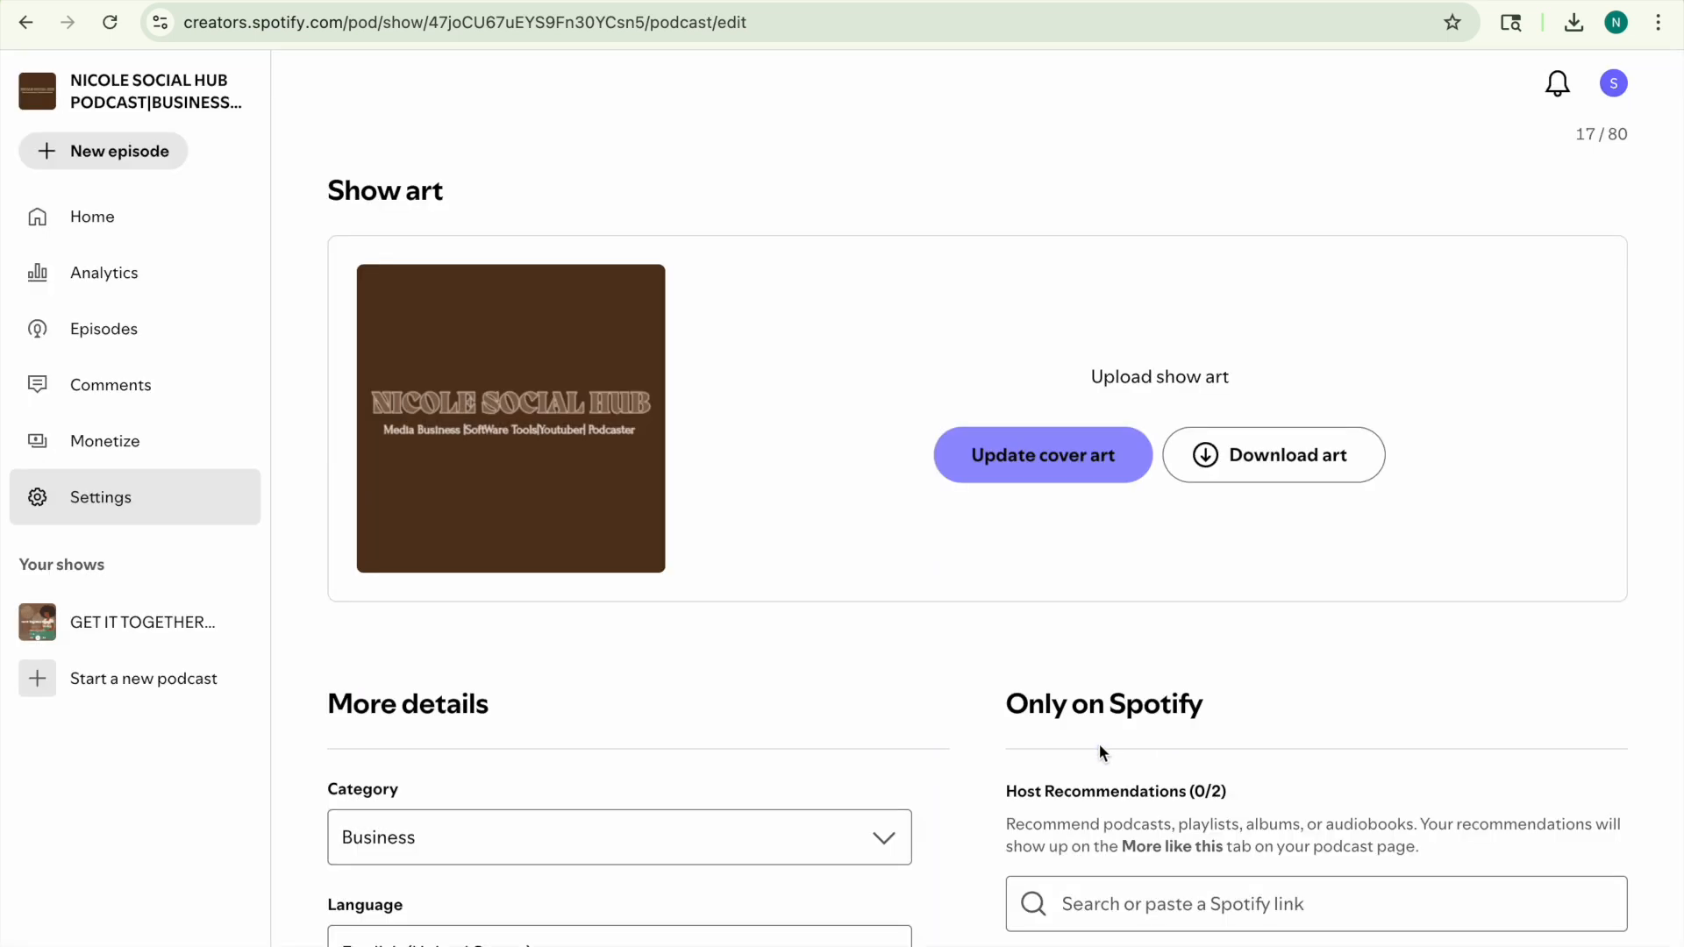
# Reload the show settings and examine the show art, category, language and audience growth options.
pyautogui.press('super+r')
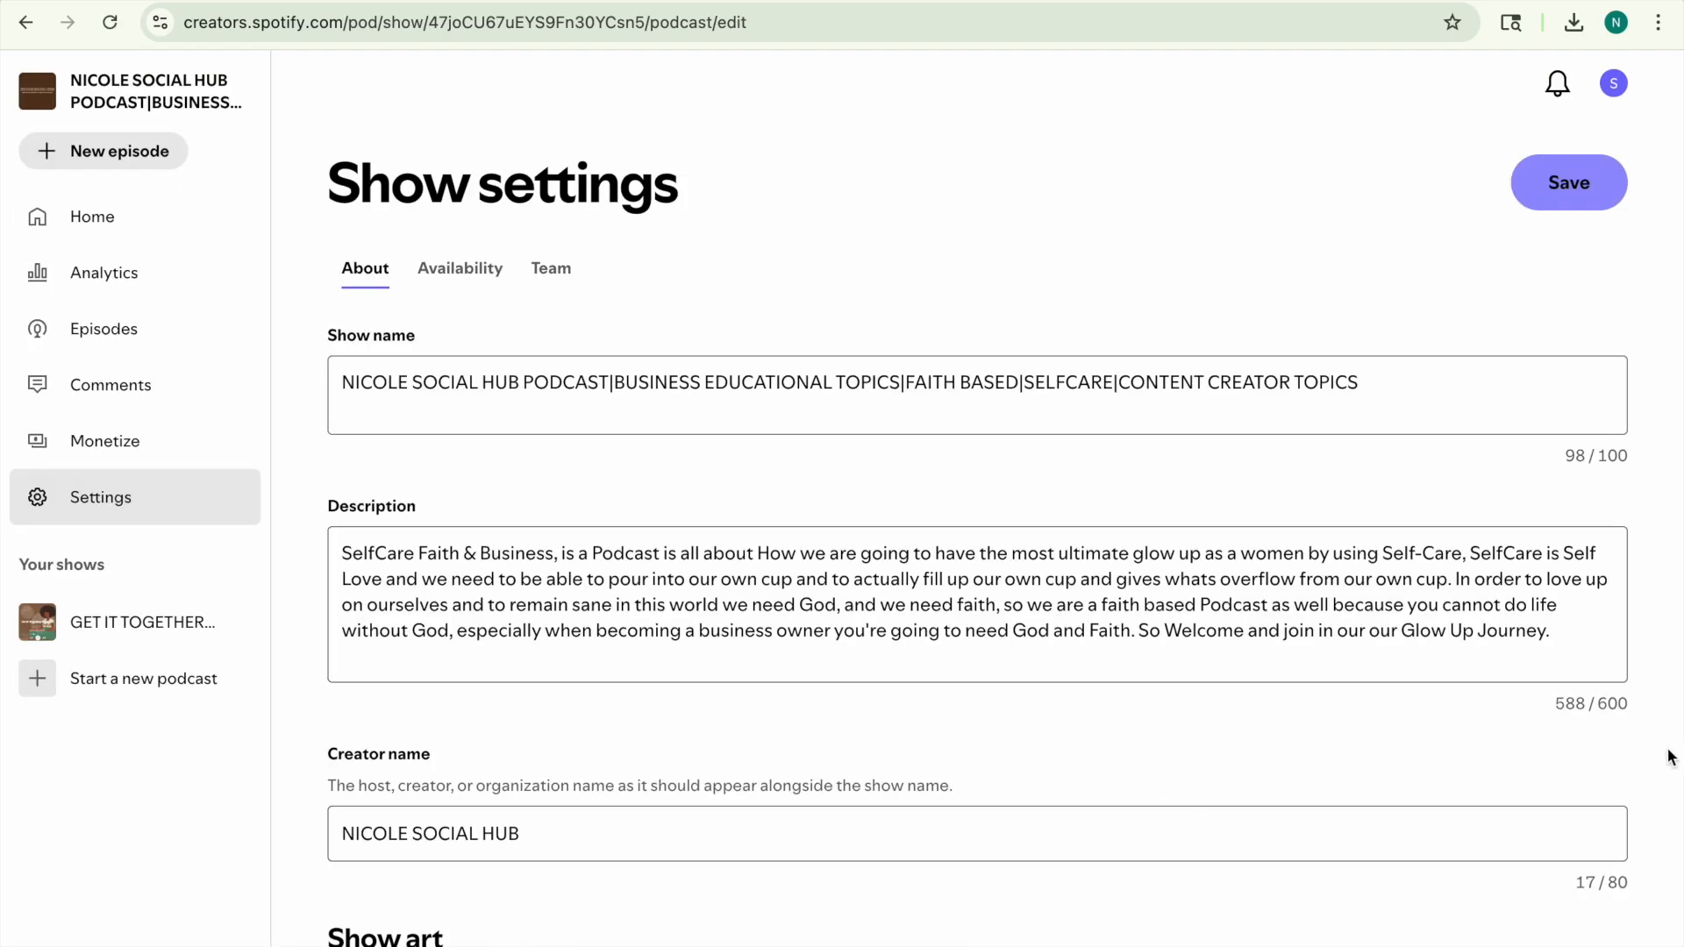
pyautogui.scroll(-2, 1672, 777)
pyautogui.scroll(-10, 1671, 776)
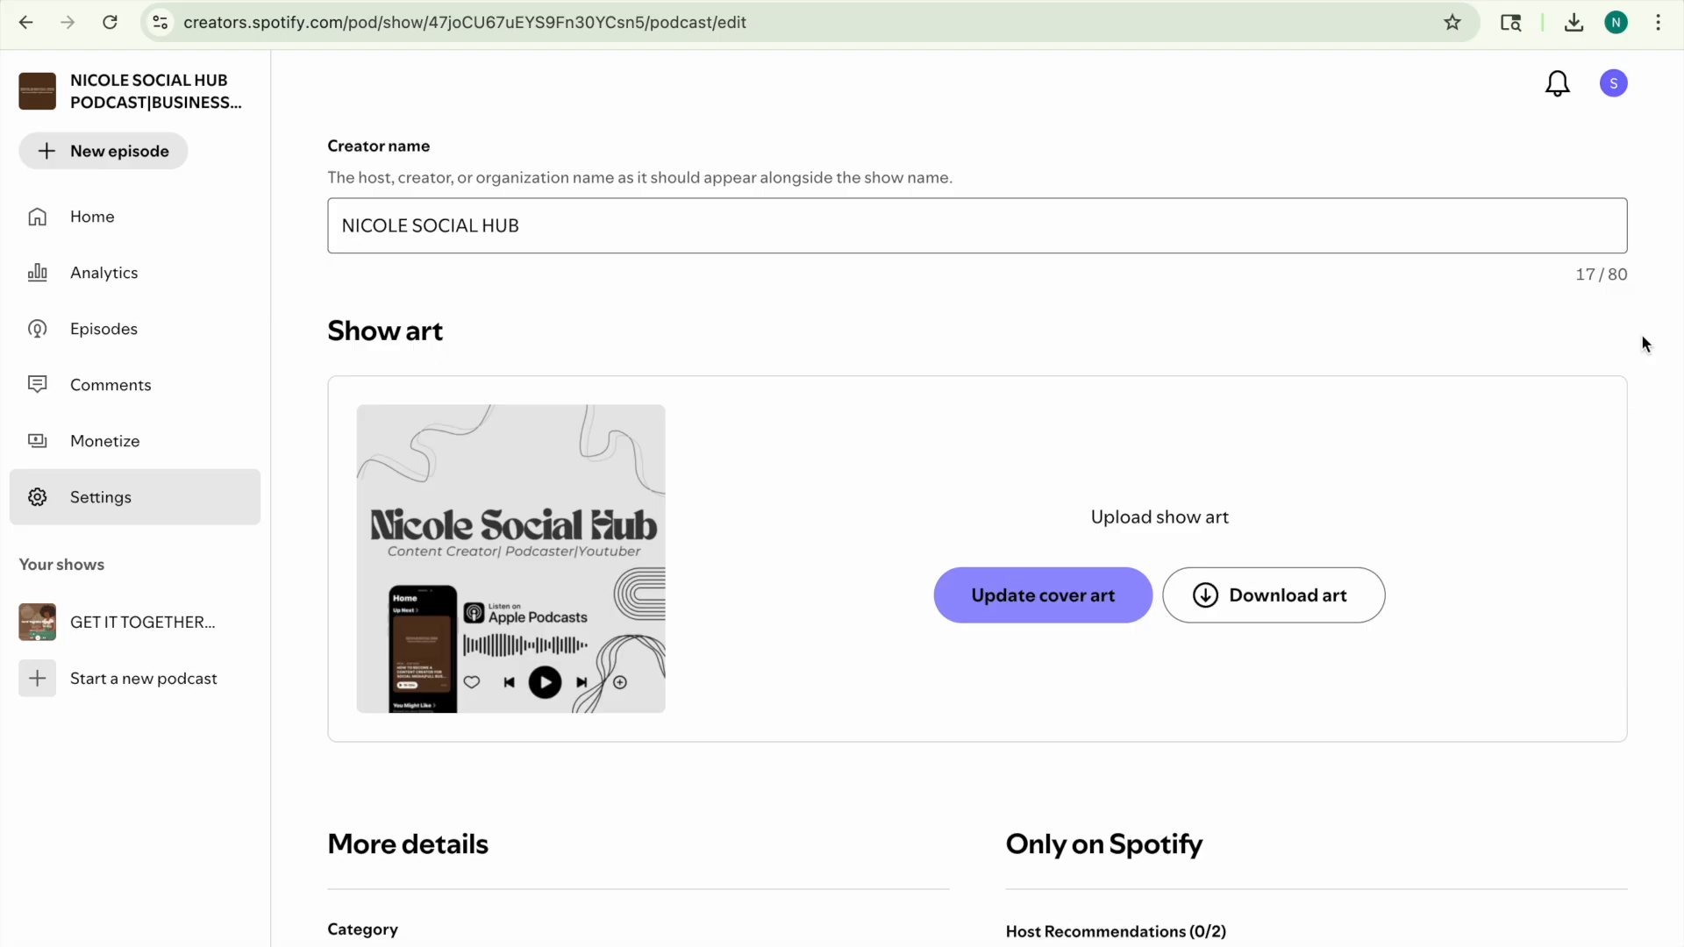
pyautogui.scroll(-3, 1675, 511)
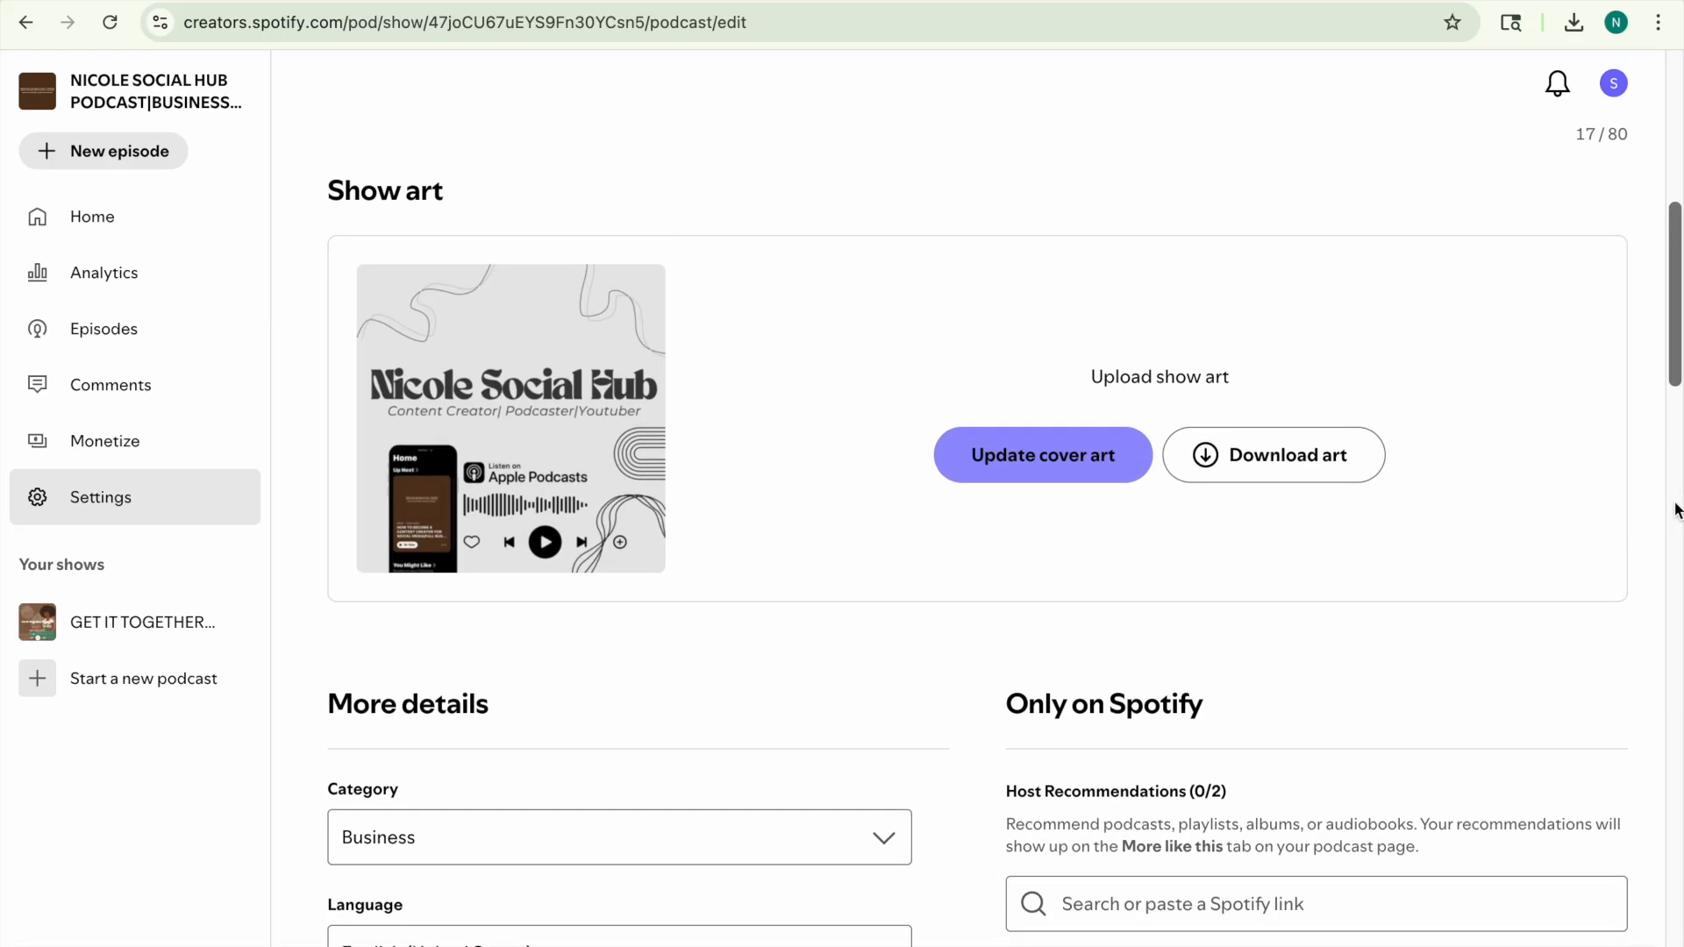
pyautogui.moveTo(1680, 296)
pyautogui.mouseDown()
pyautogui.moveTo(1680, 361)
pyautogui.moveTo(1658, 272)
pyautogui.mouseUp()
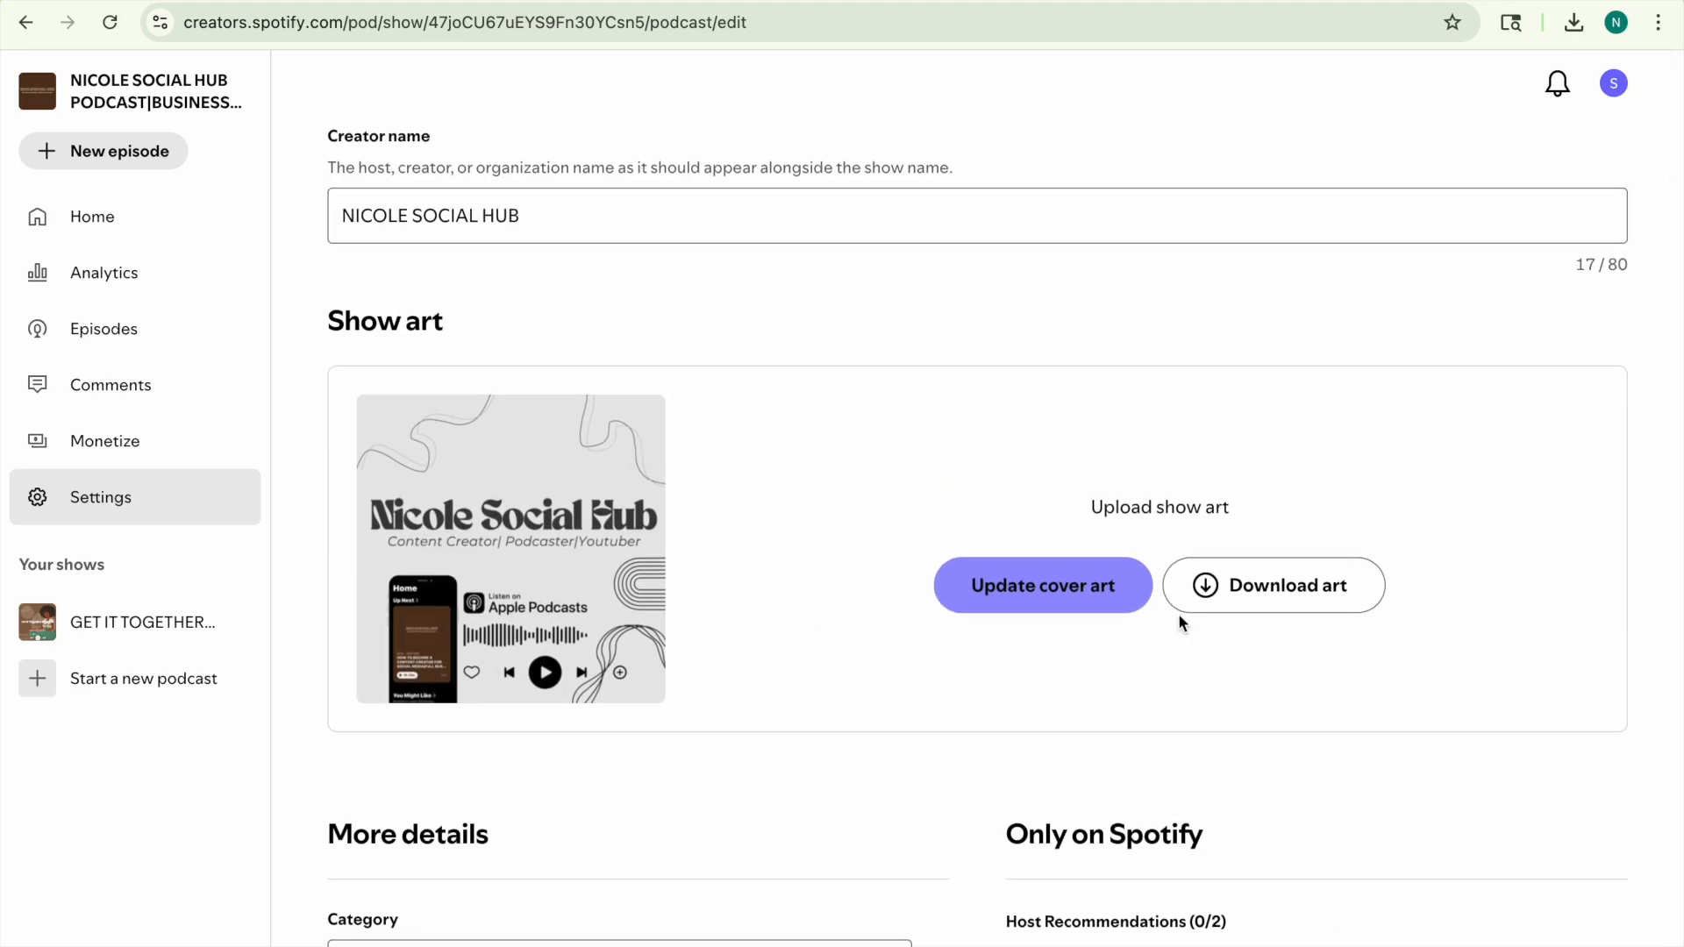
pyautogui.scroll(-2, 1680, 561)
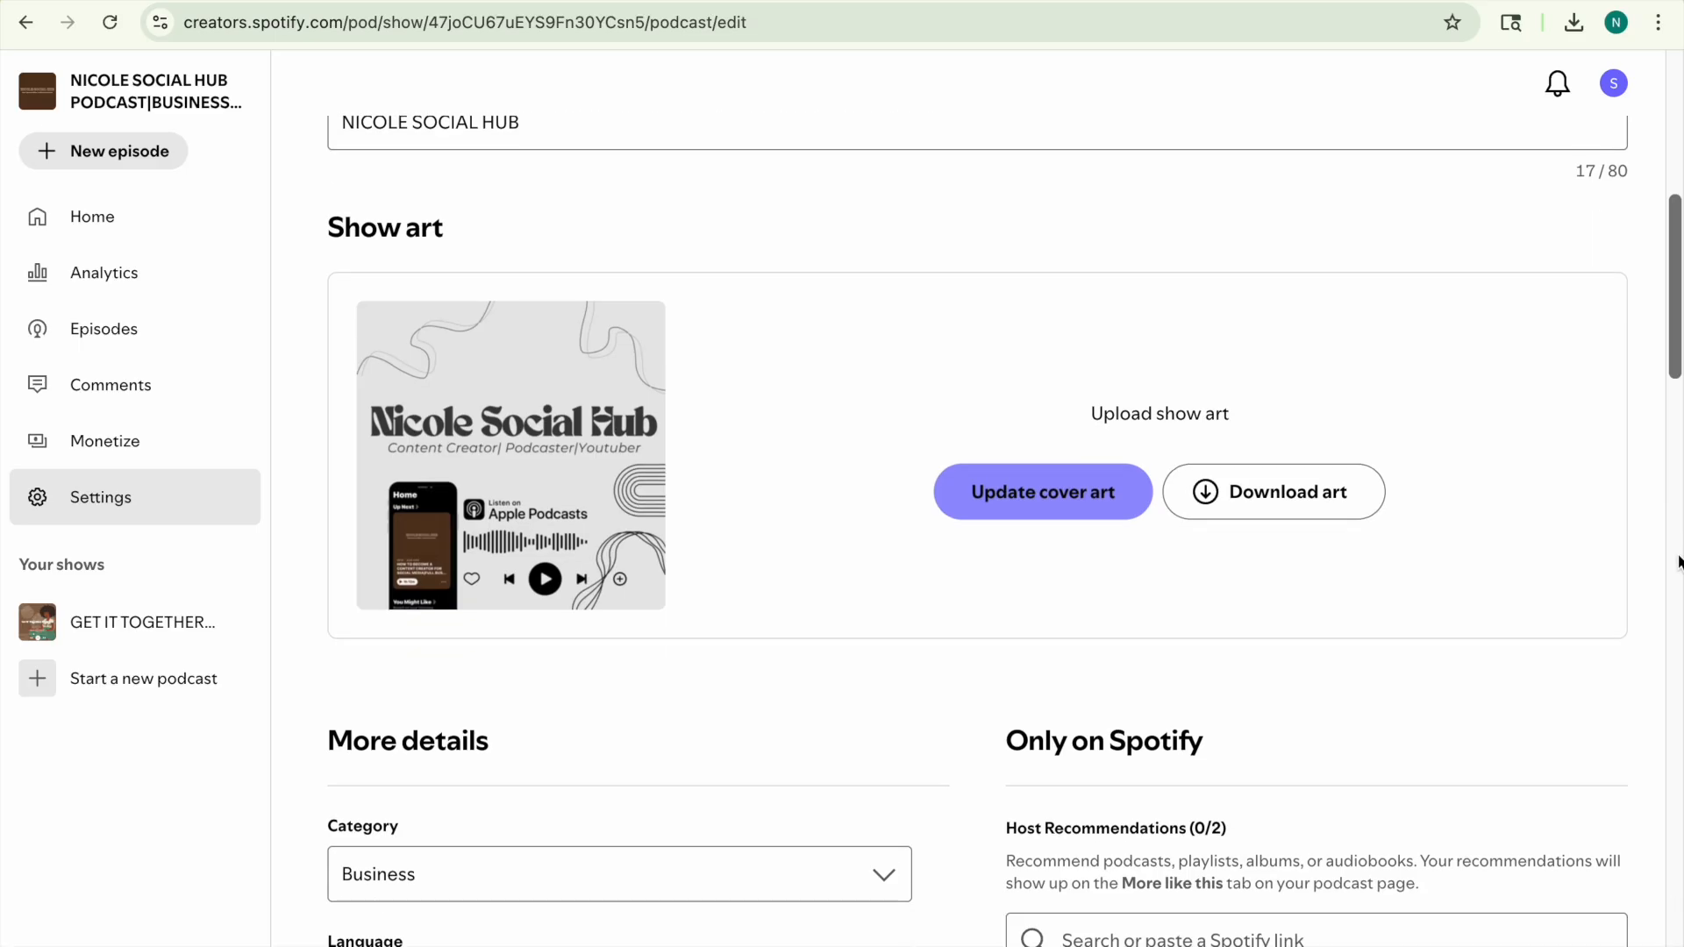
pyautogui.scroll(-9, 1679, 337)
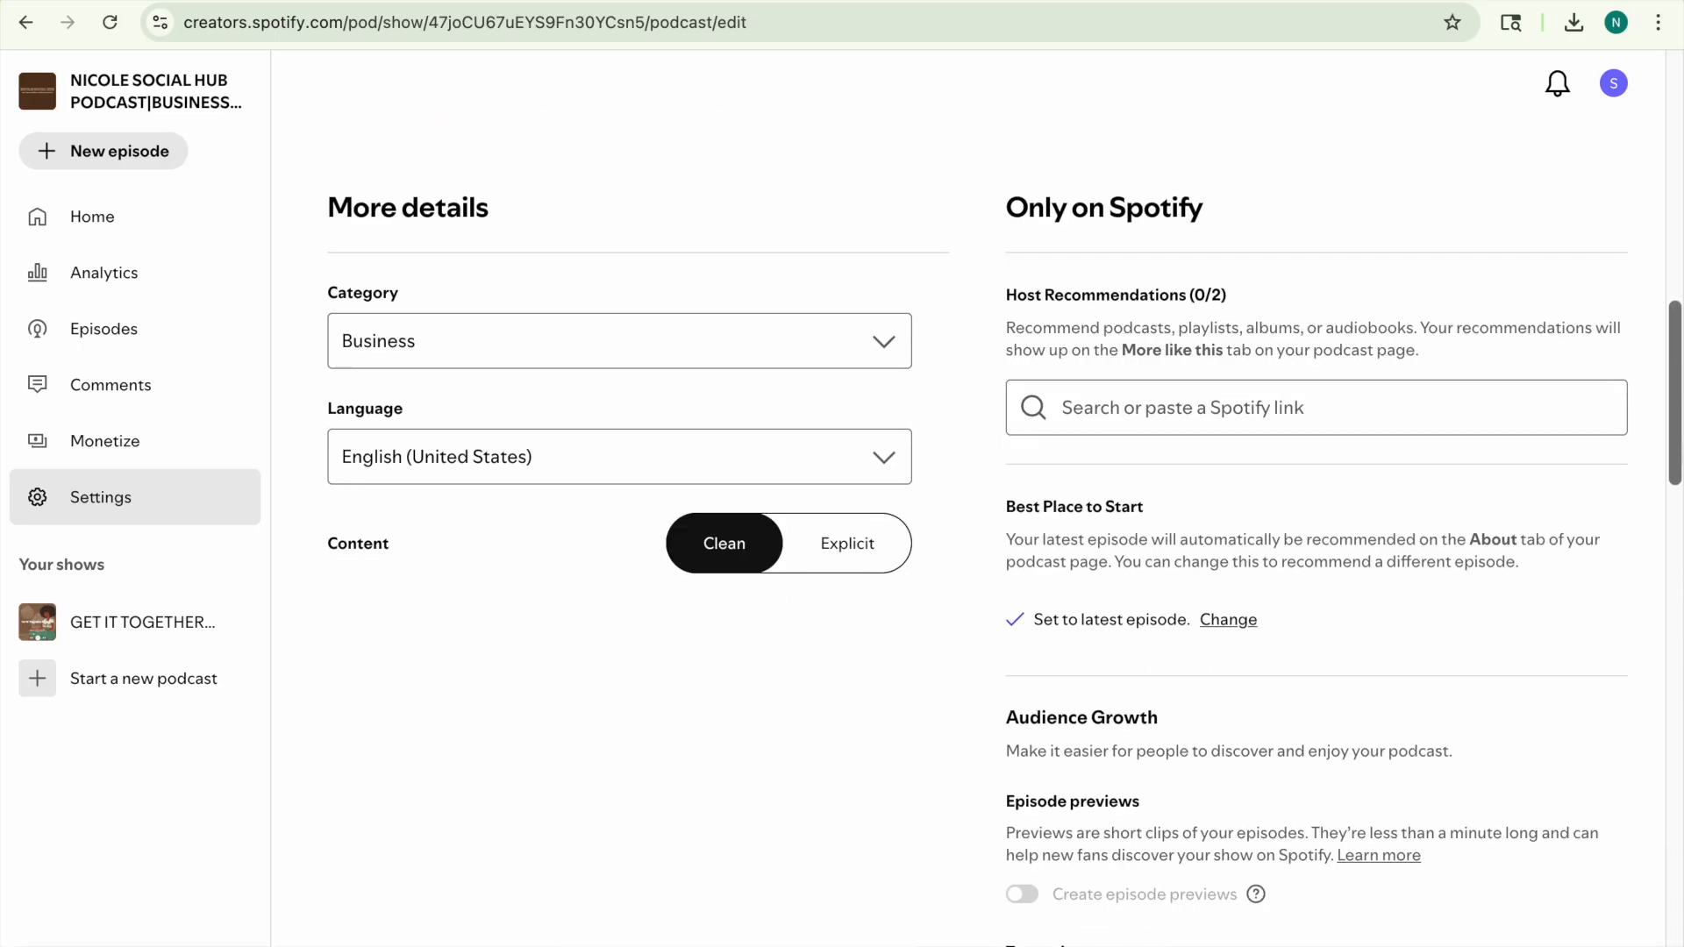
pyautogui.scroll(8, 1667, 360)
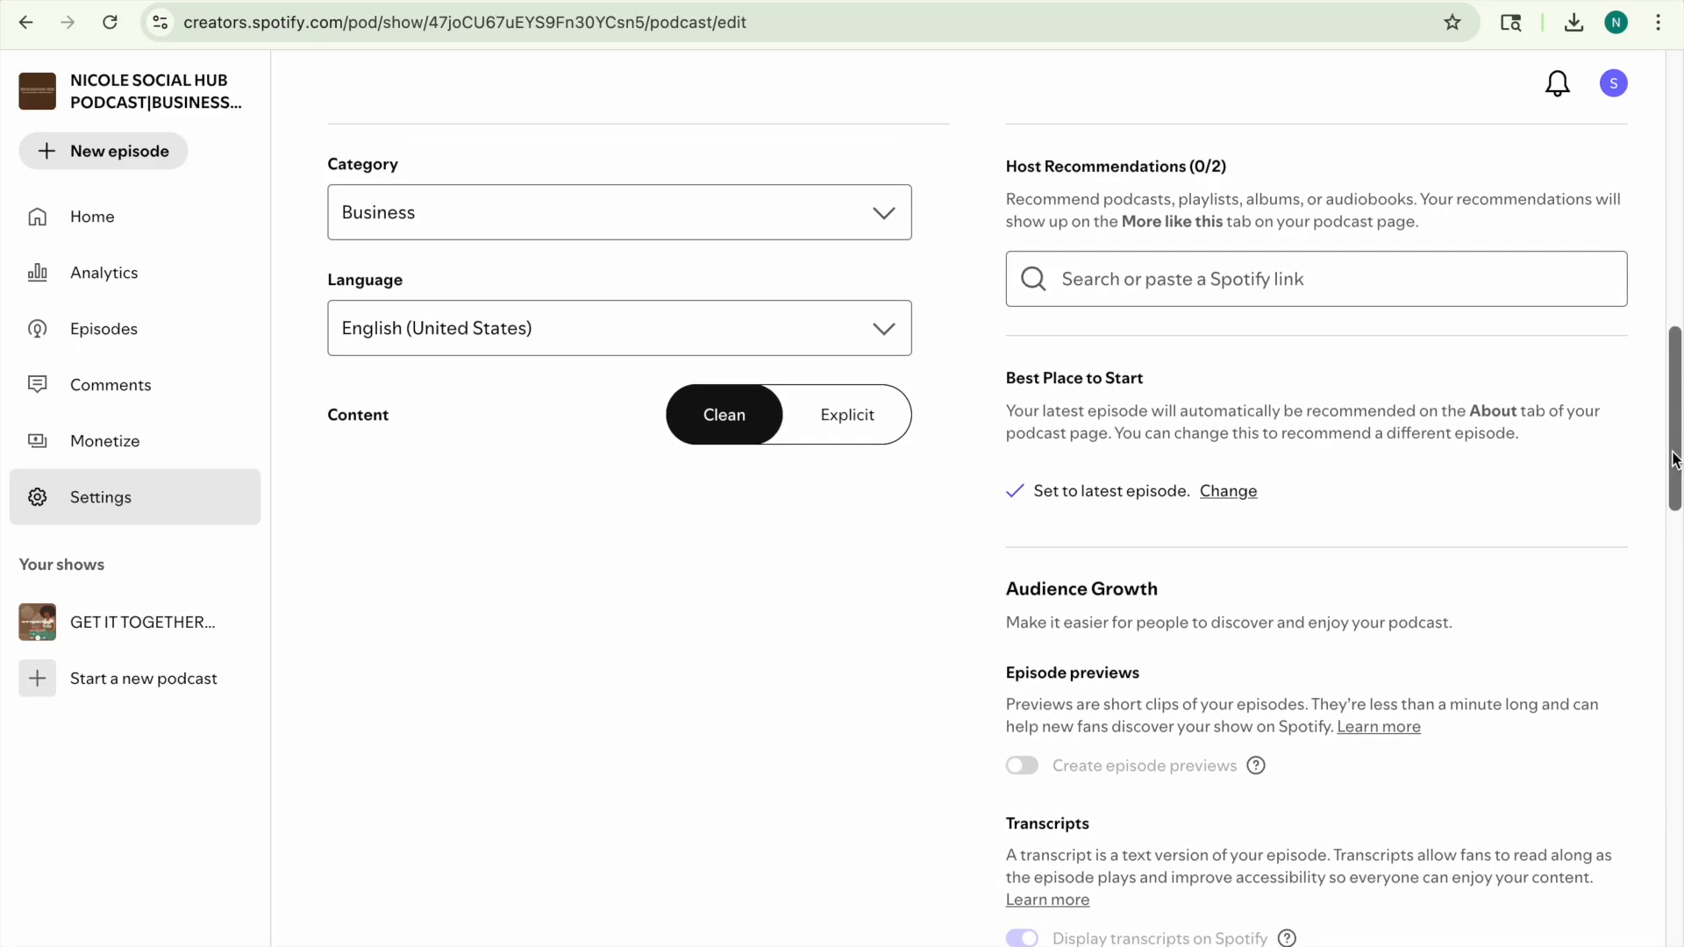
pyautogui.scroll(6, 1664, 355)
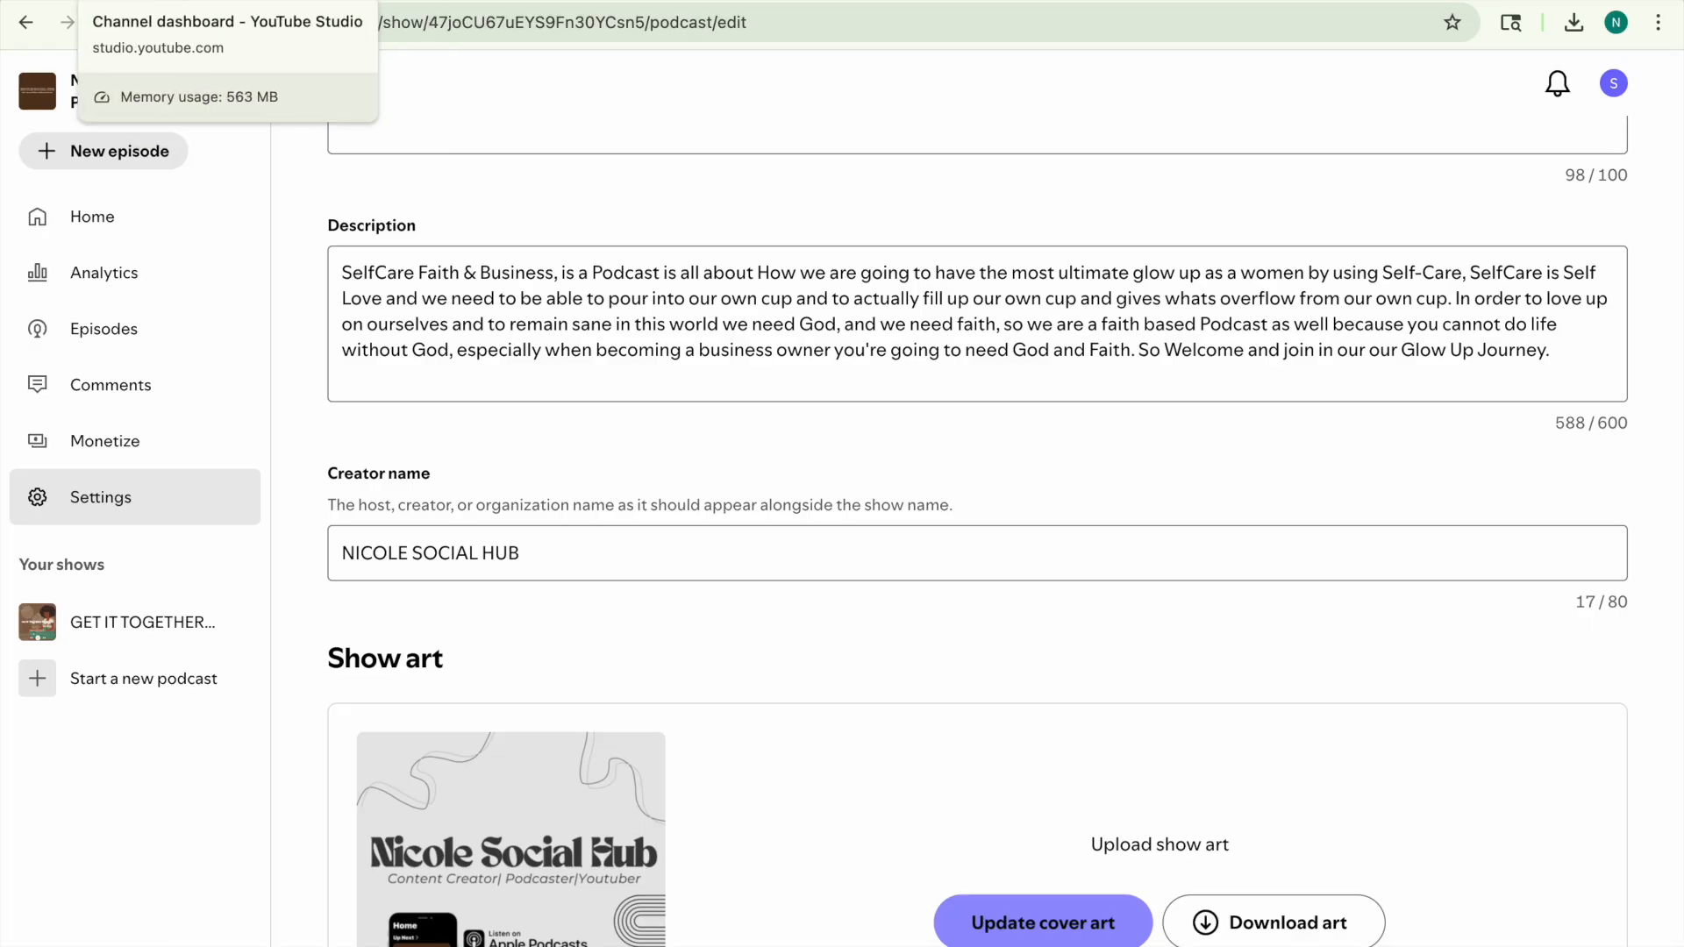
# Switch to YouTube Studio, open the channel customization and examine the banner, picture, name, handle, links and watermark settings.
pyautogui.click(104, 1)
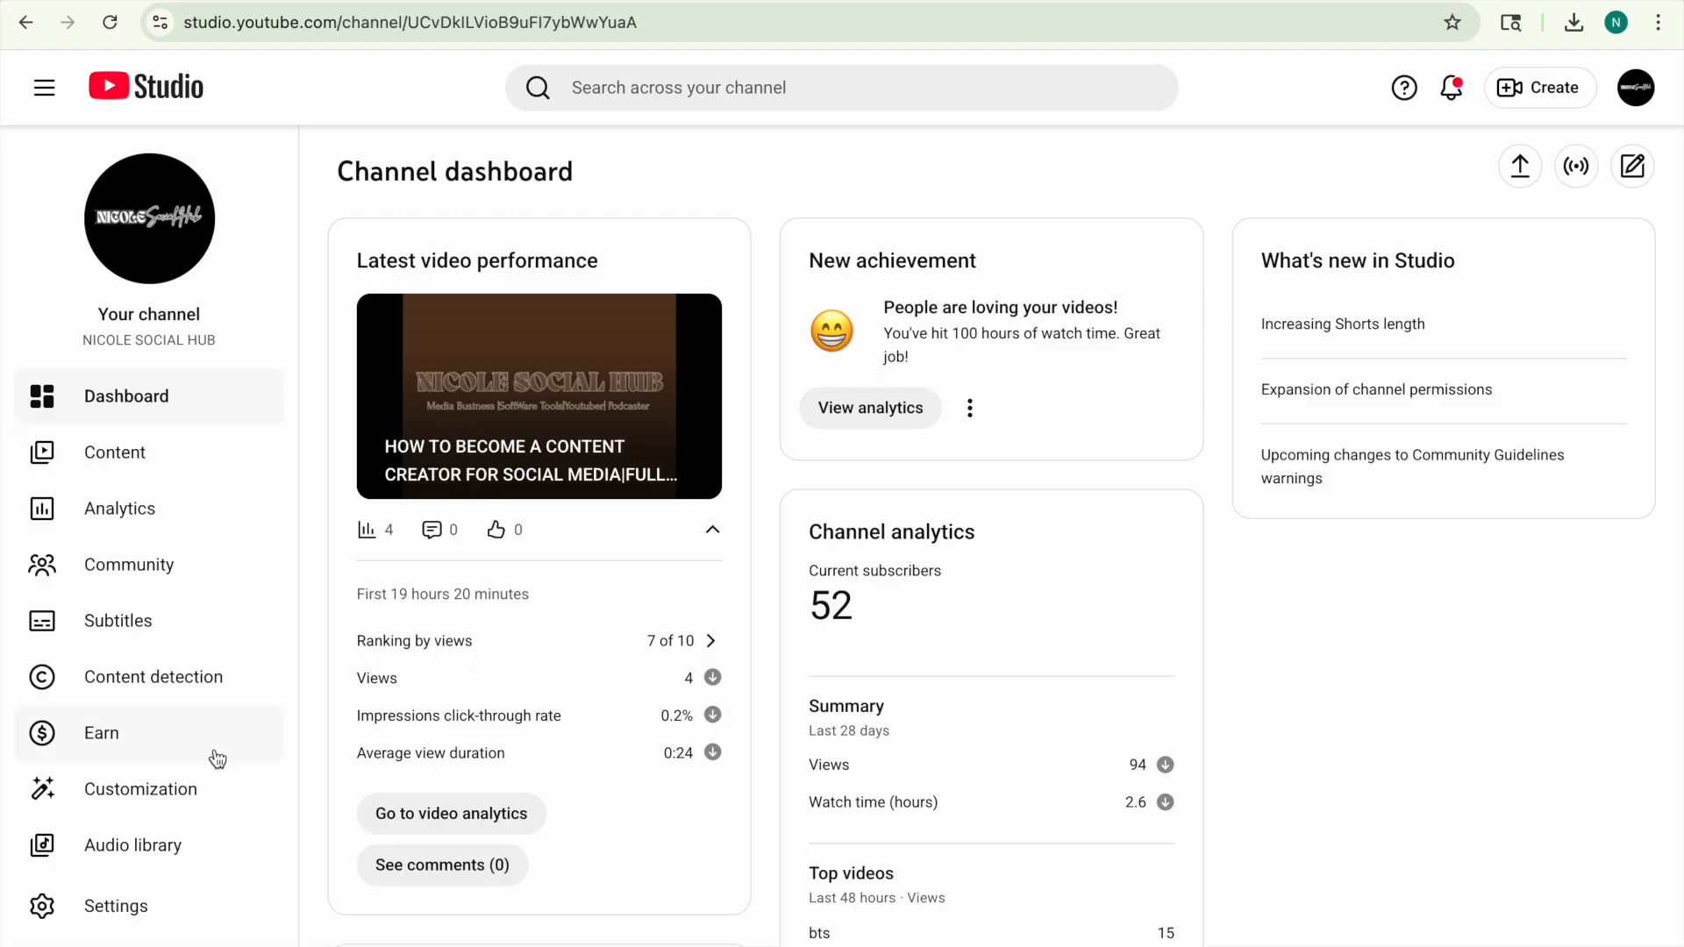
pyautogui.click(203, 787)
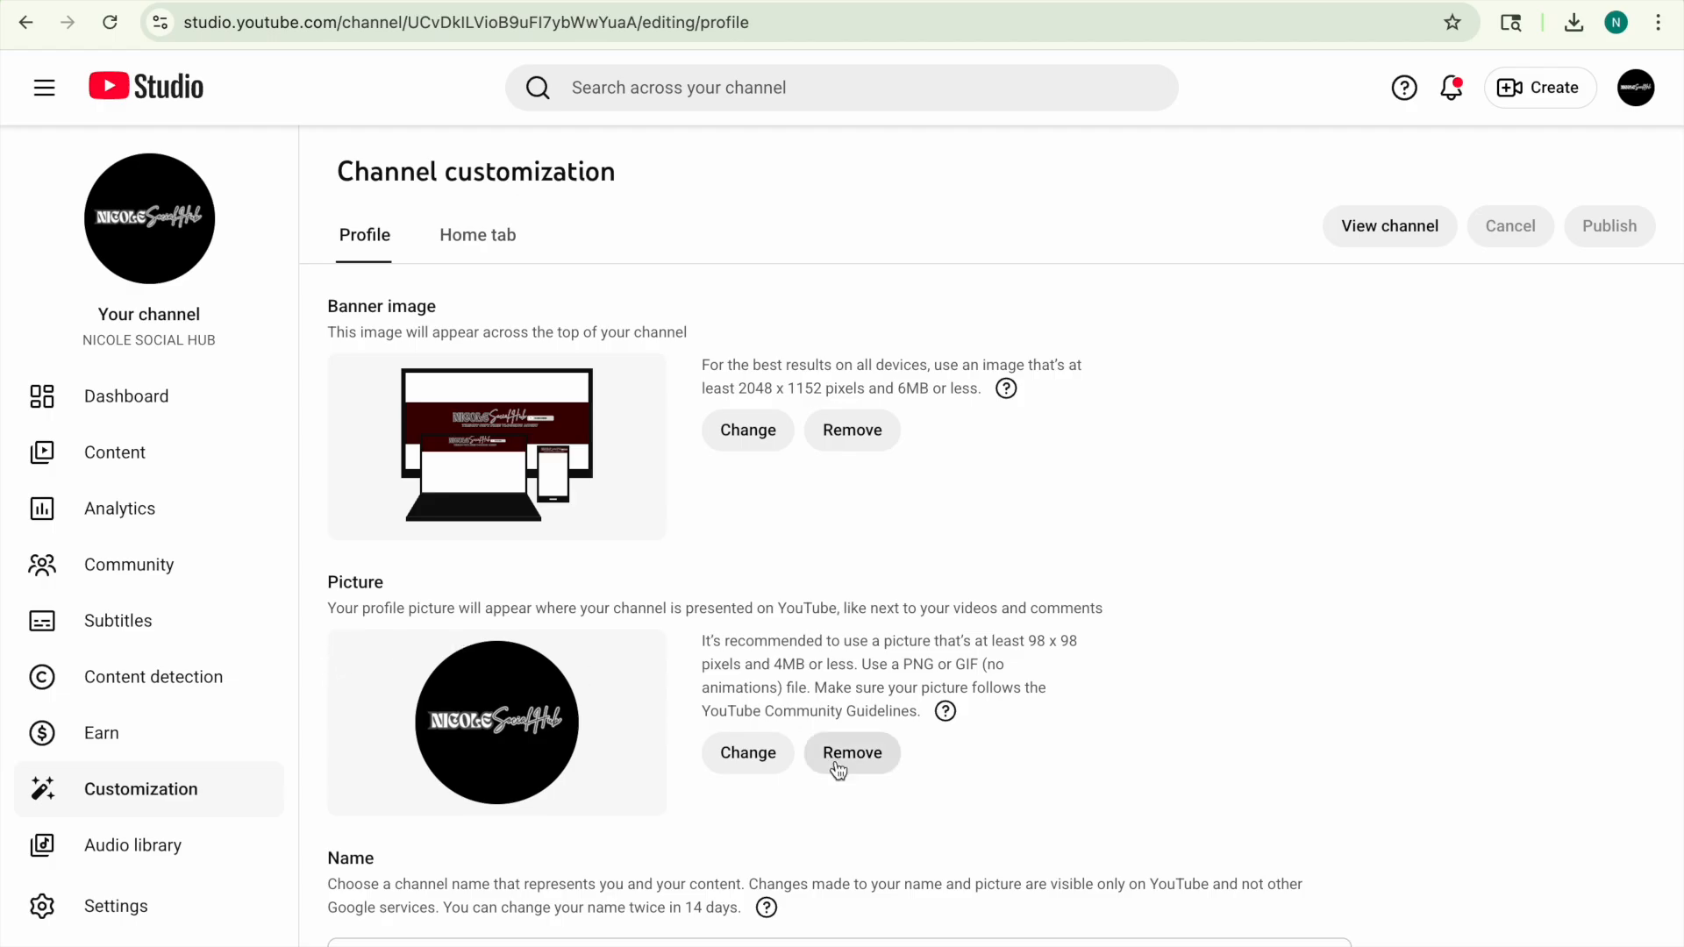
pyautogui.scroll(-3, 1209, 740)
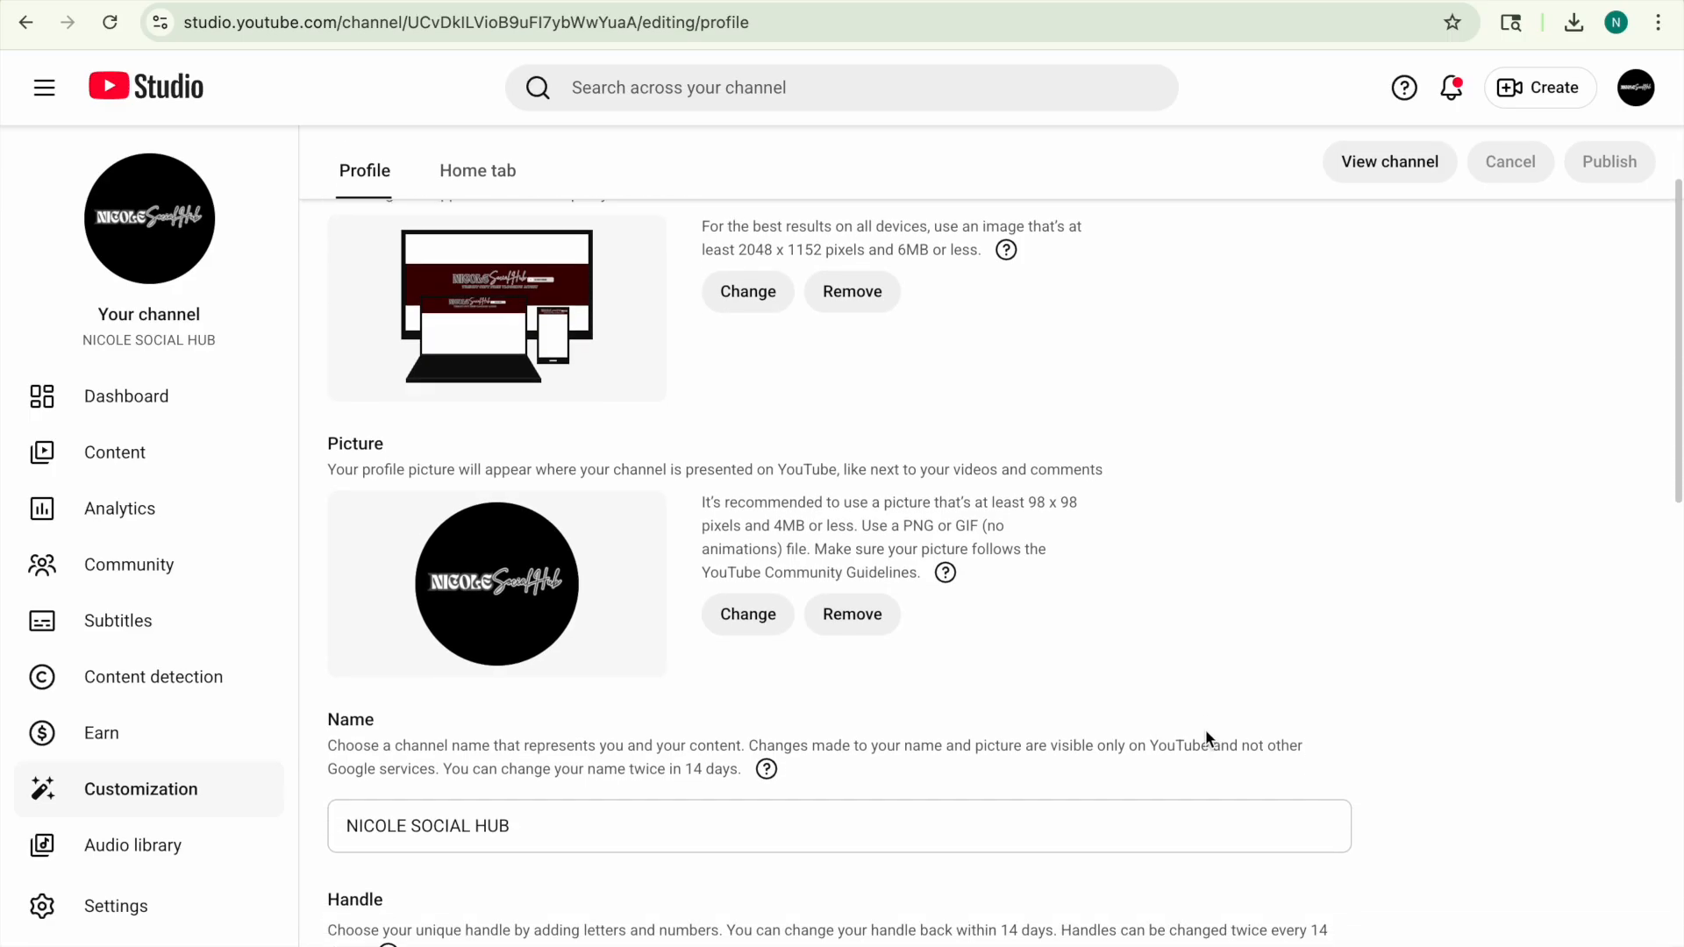
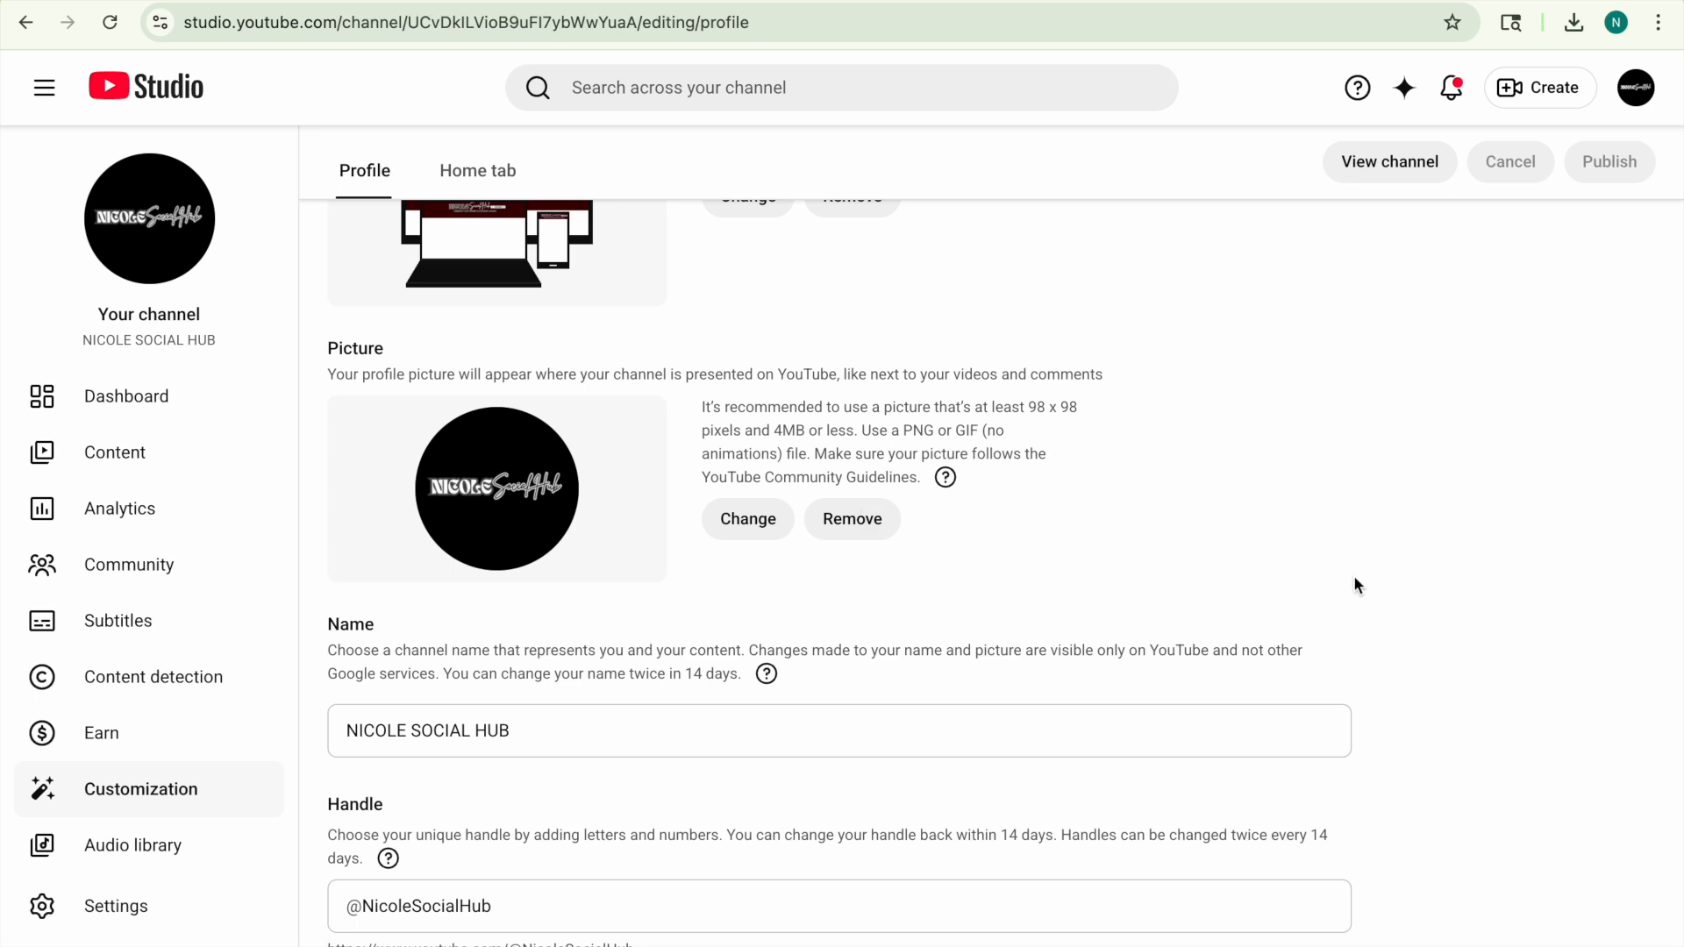
pyautogui.scroll(-4, 1358, 586)
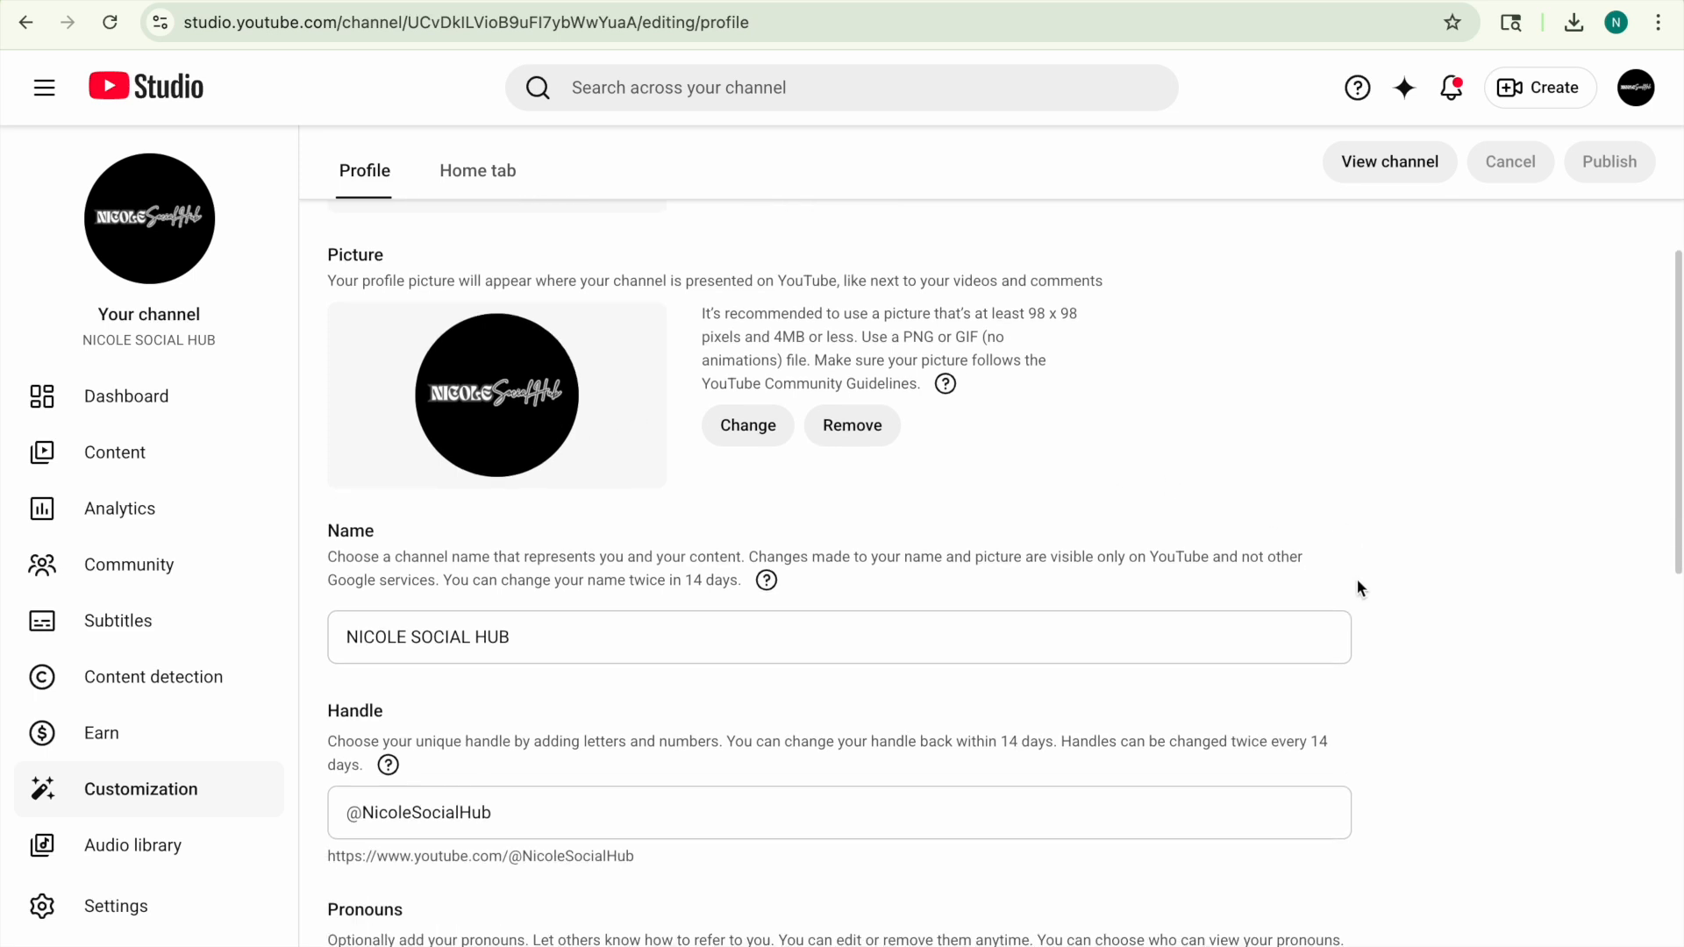
pyautogui.scroll(-10, 1678, 537)
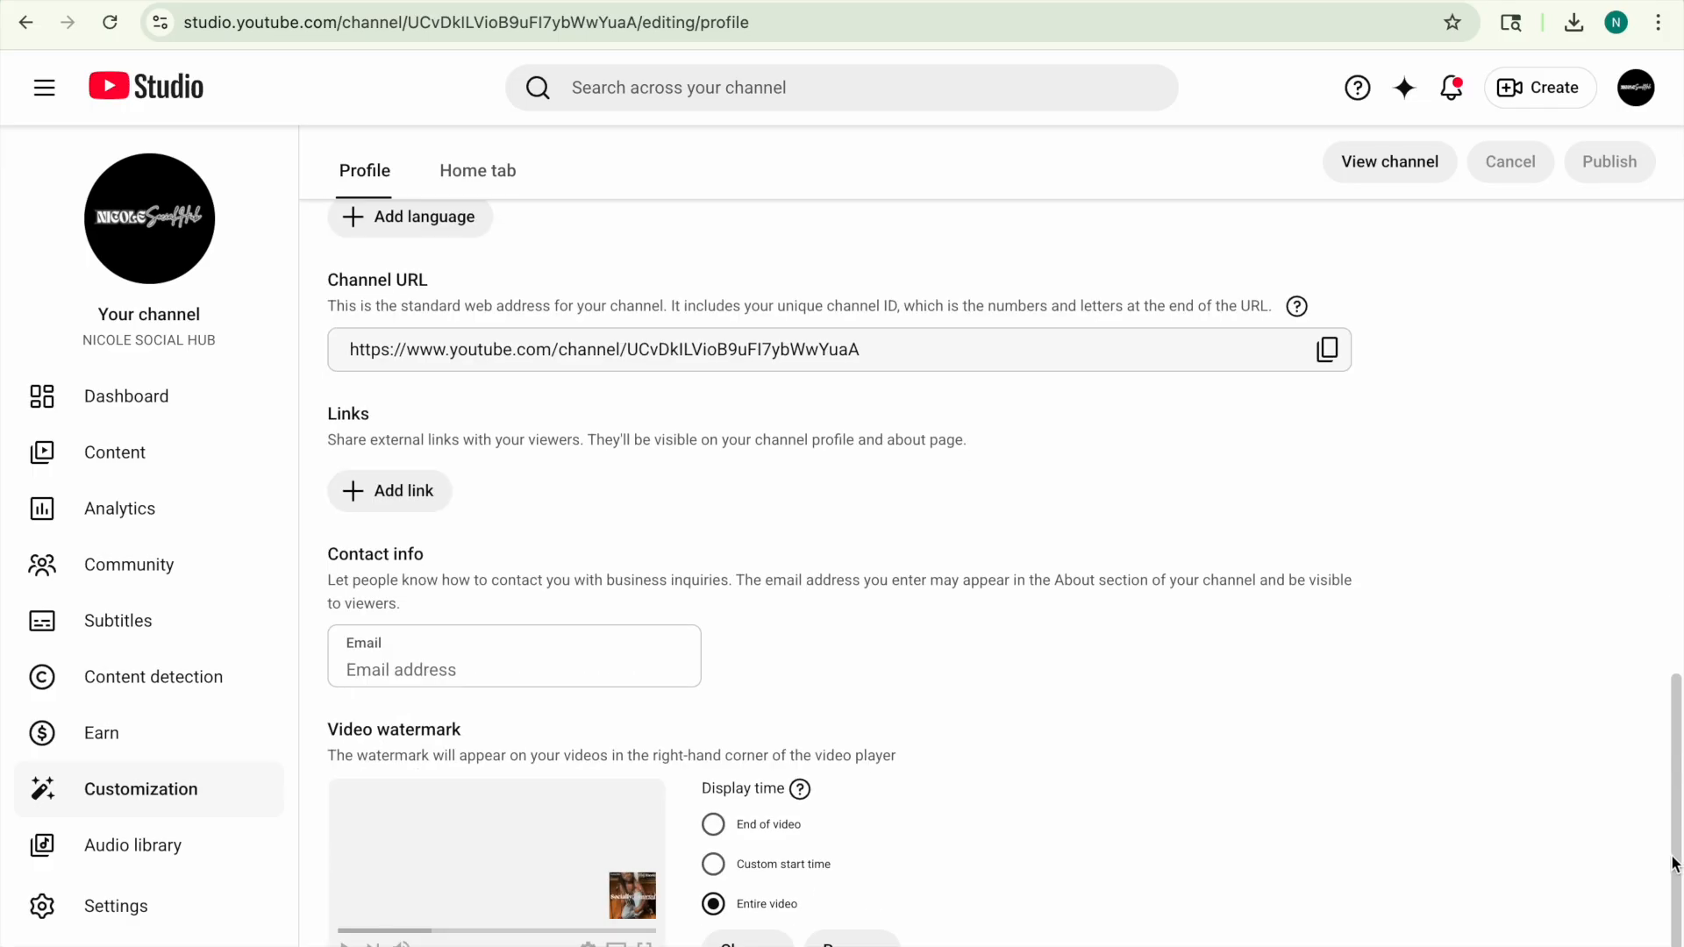
pyautogui.scroll(11, 1645, 607)
pyautogui.scroll(6, 1655, 458)
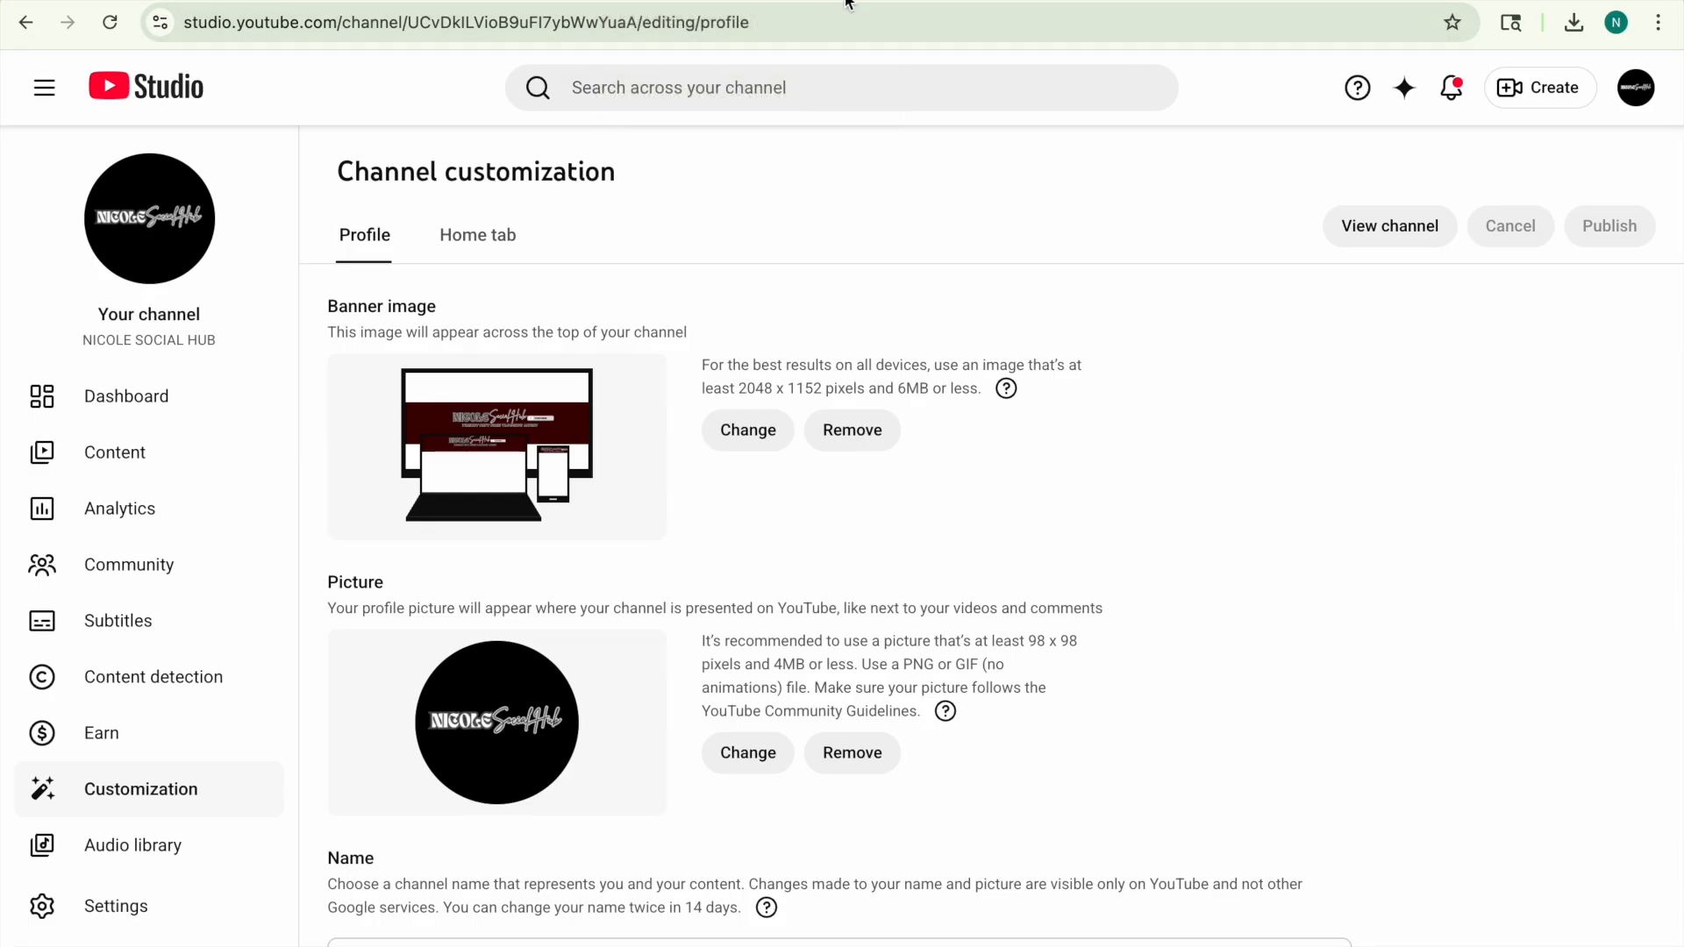
# Switch to Canva's home page and open the NICOLE SOCIAL HUB logo design with the black background.
pyautogui.click(680, 5)
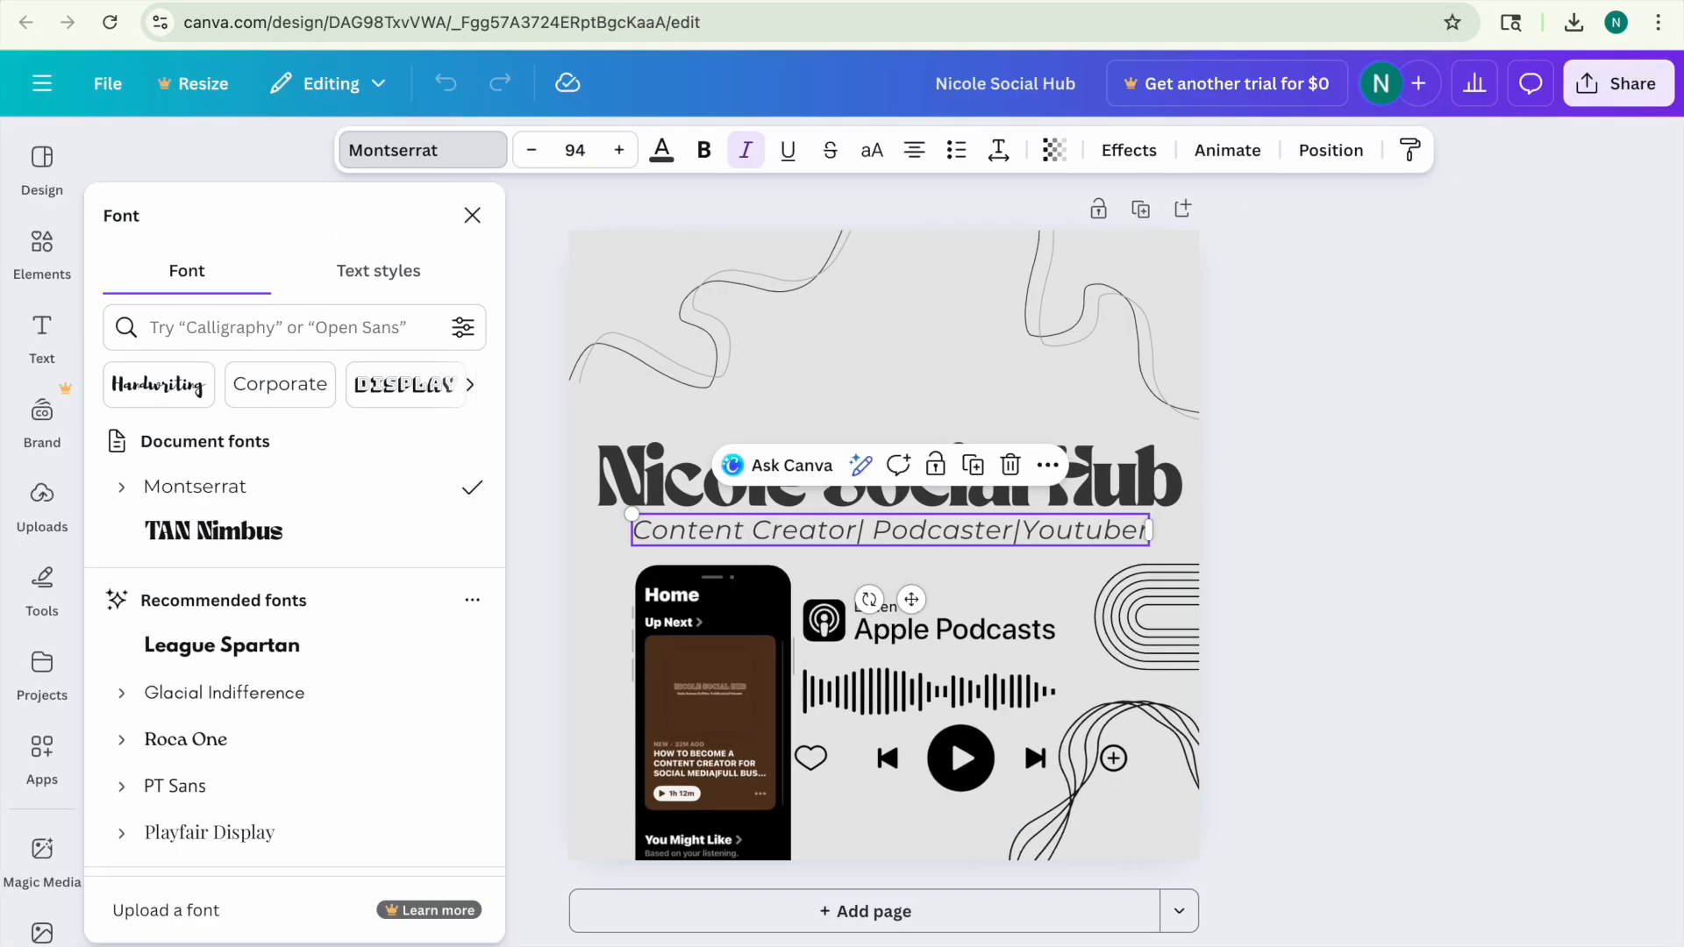
pyautogui.click(456, 3)
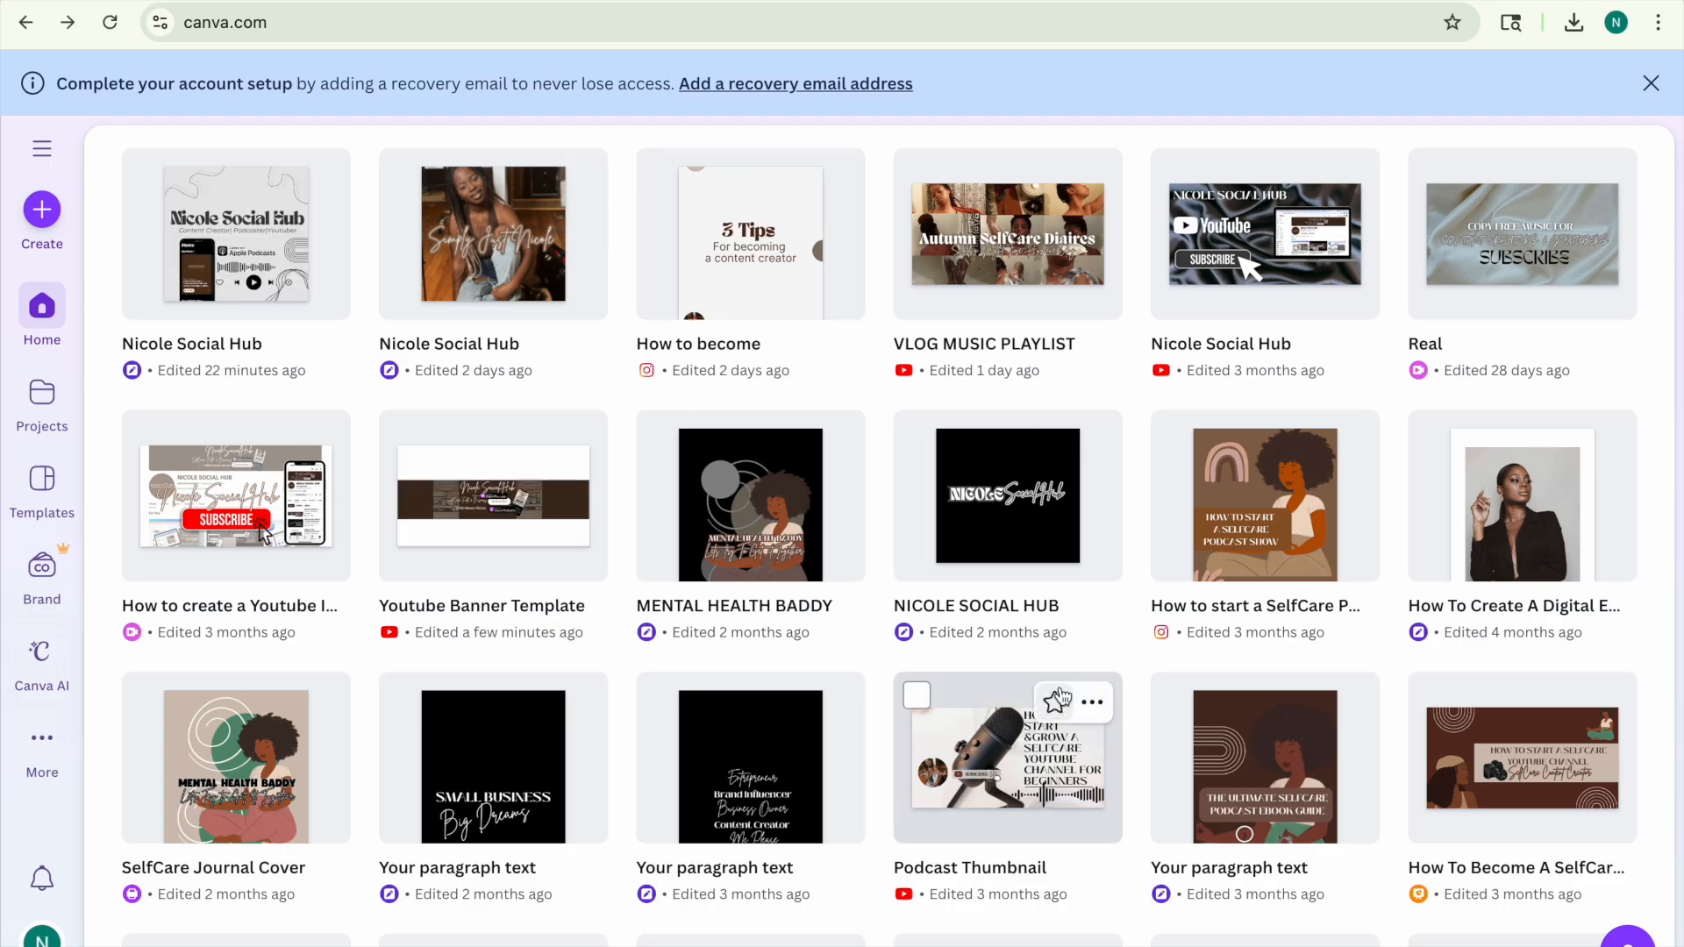
pyautogui.click(1001, 527)
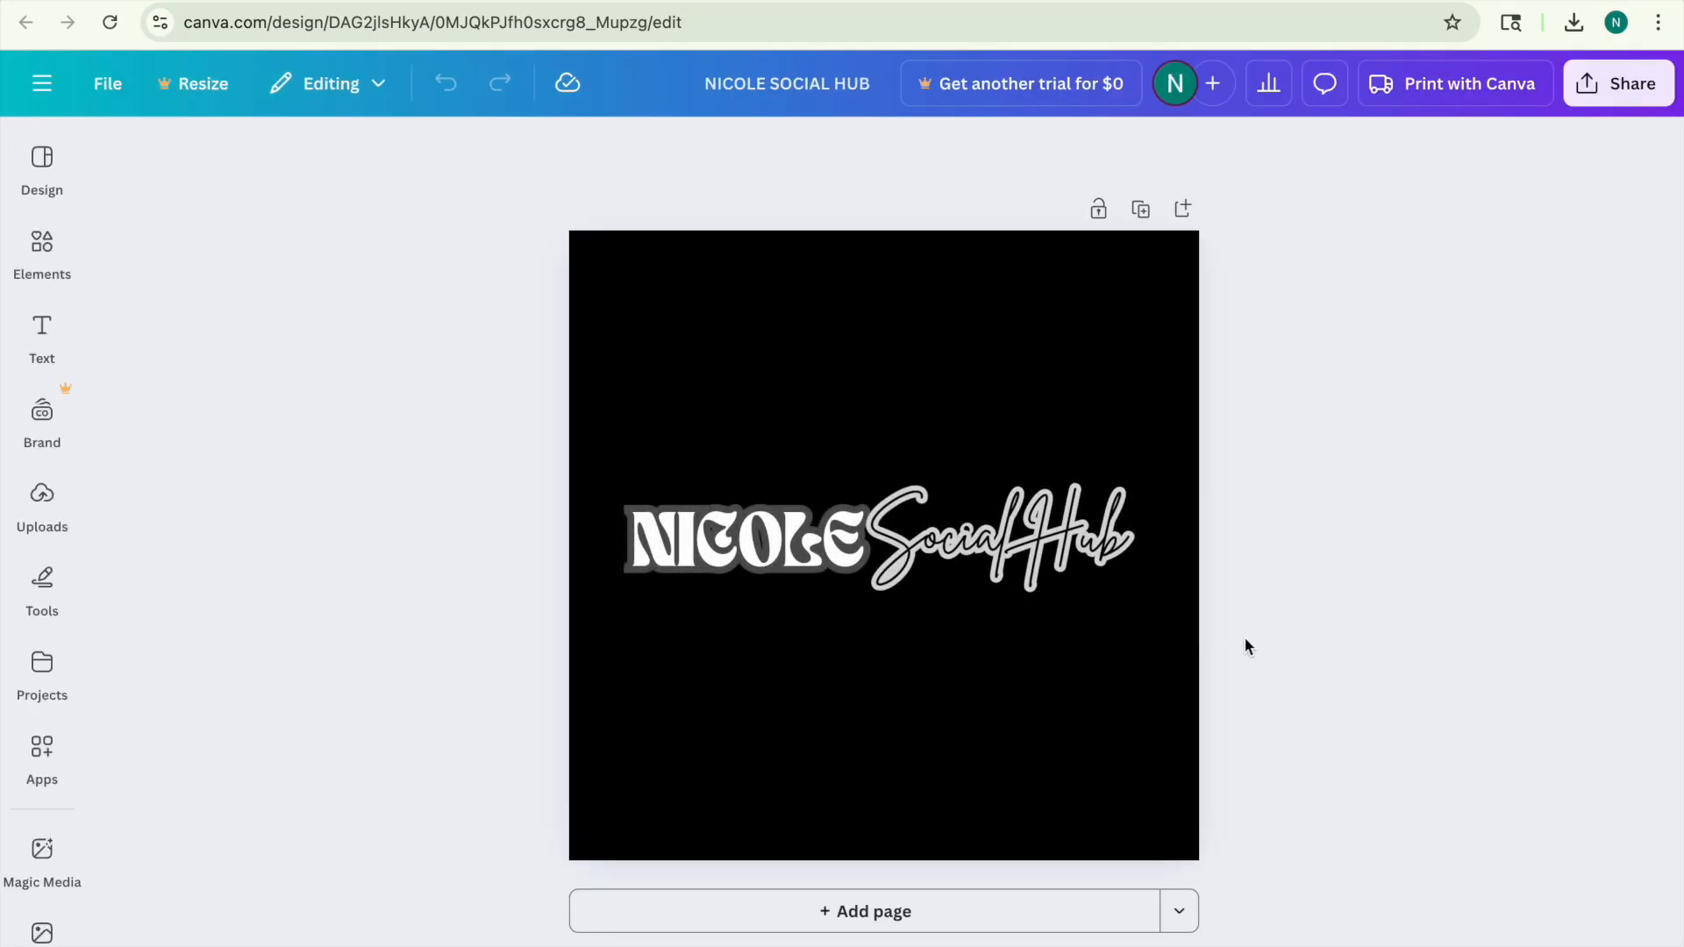
# Duplicate the logo page and set the copy's background to the light gray document color.
pyautogui.click(1141, 209)
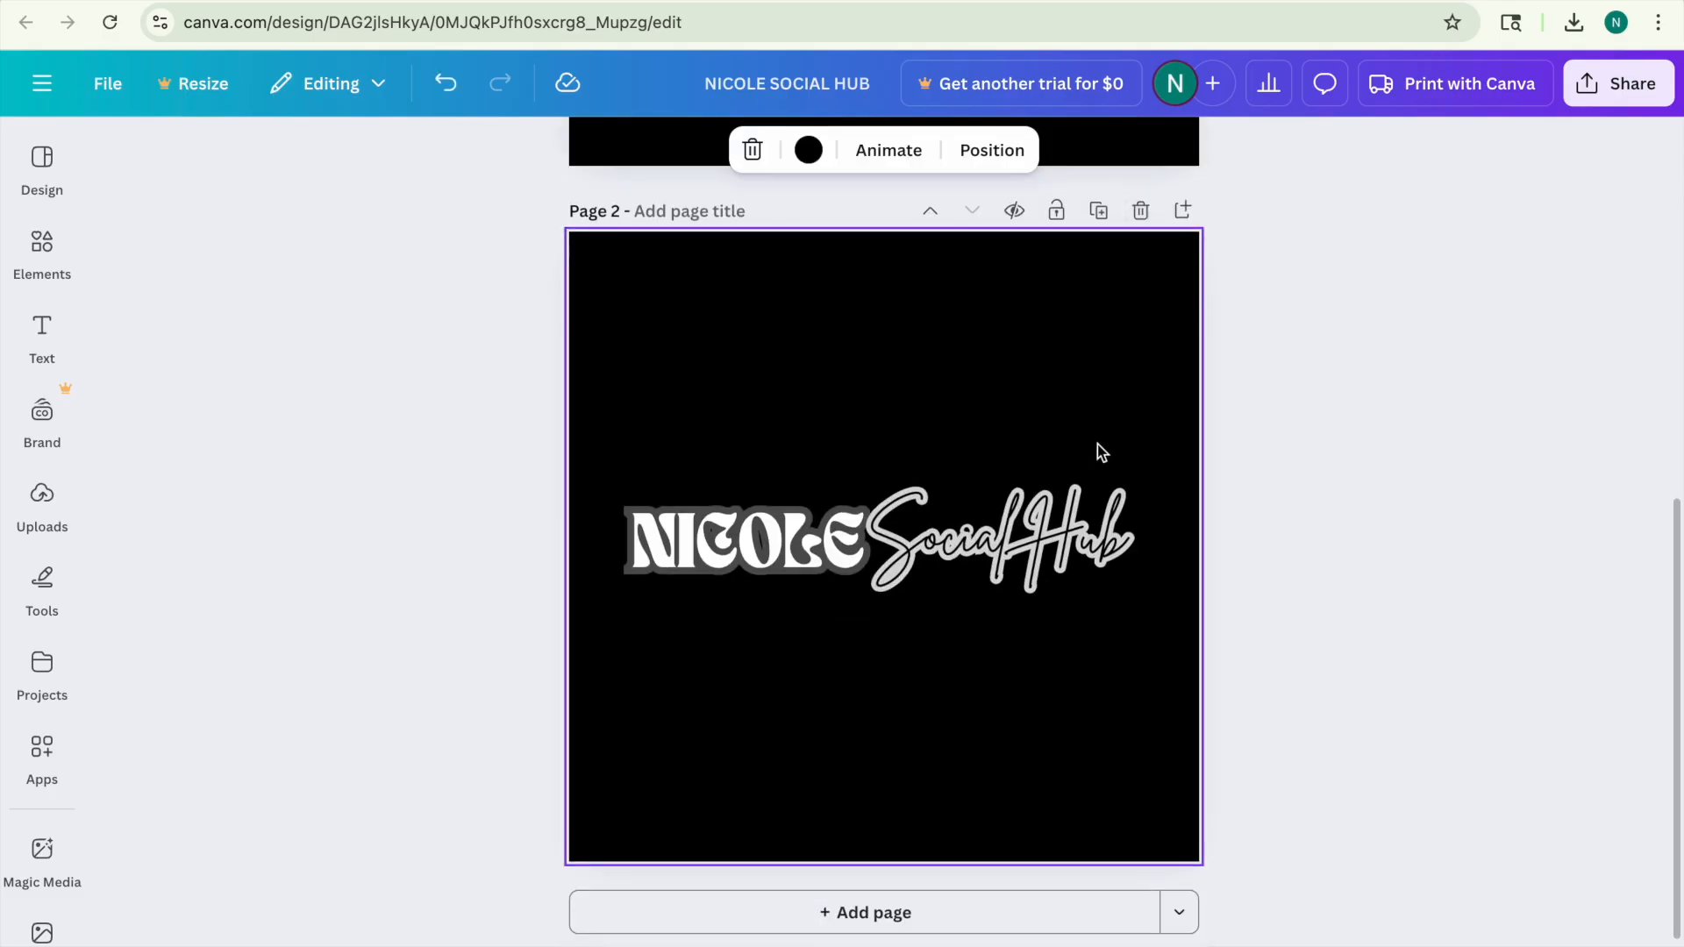
pyautogui.click(808, 150)
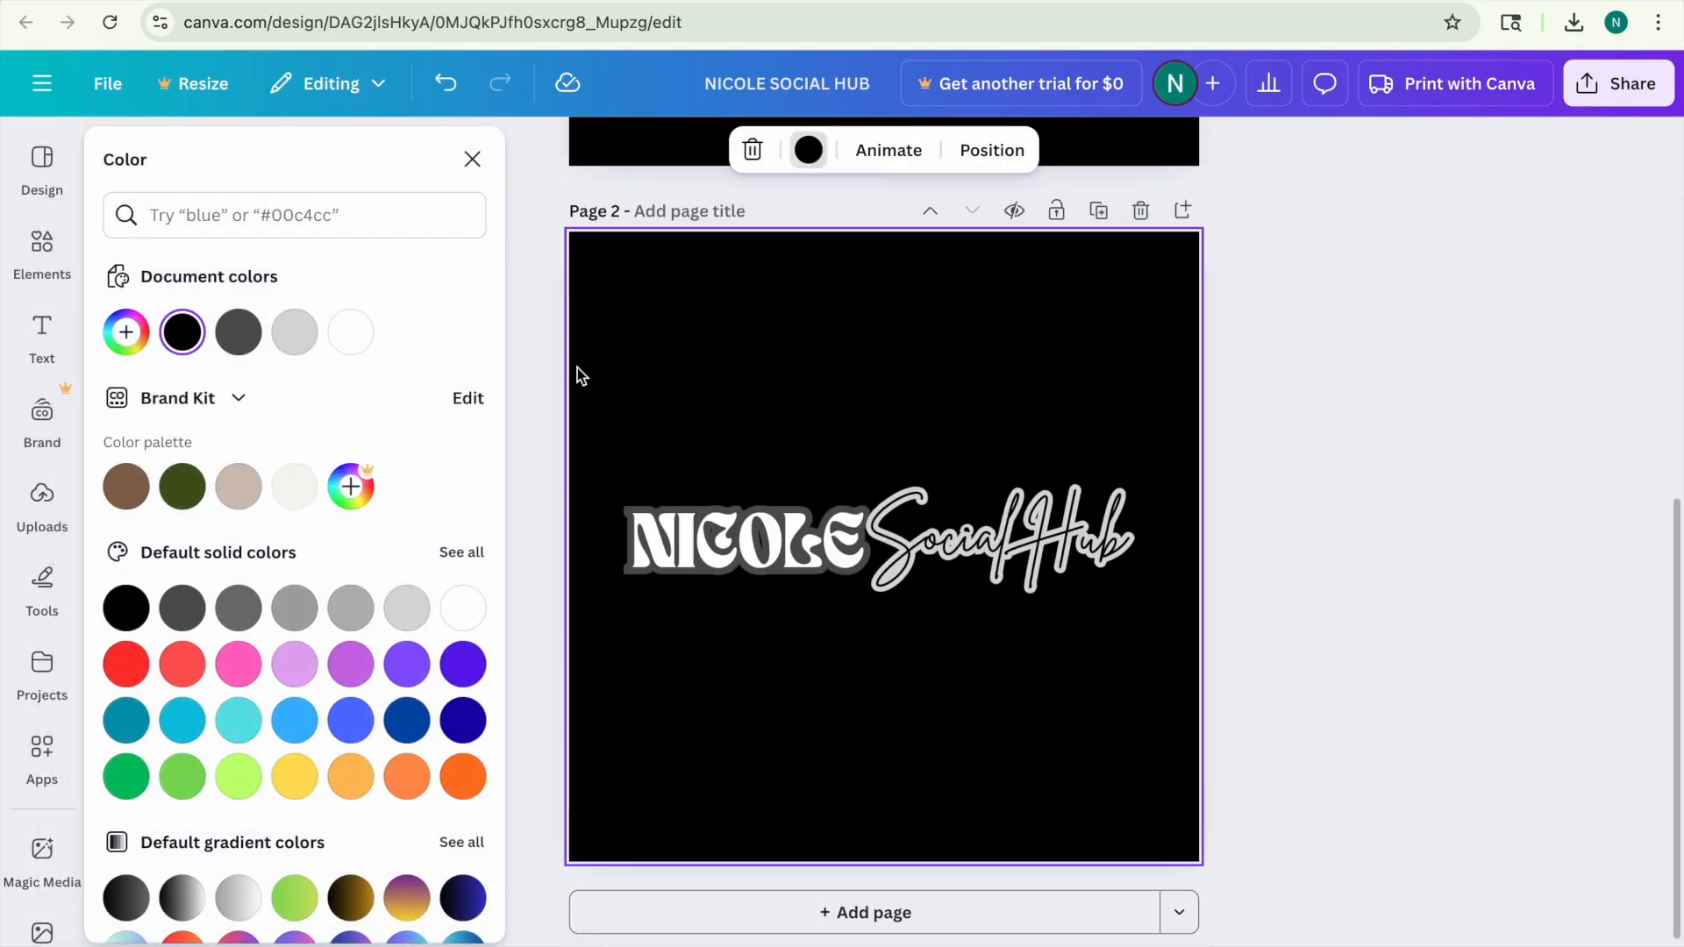
pyautogui.click(296, 330)
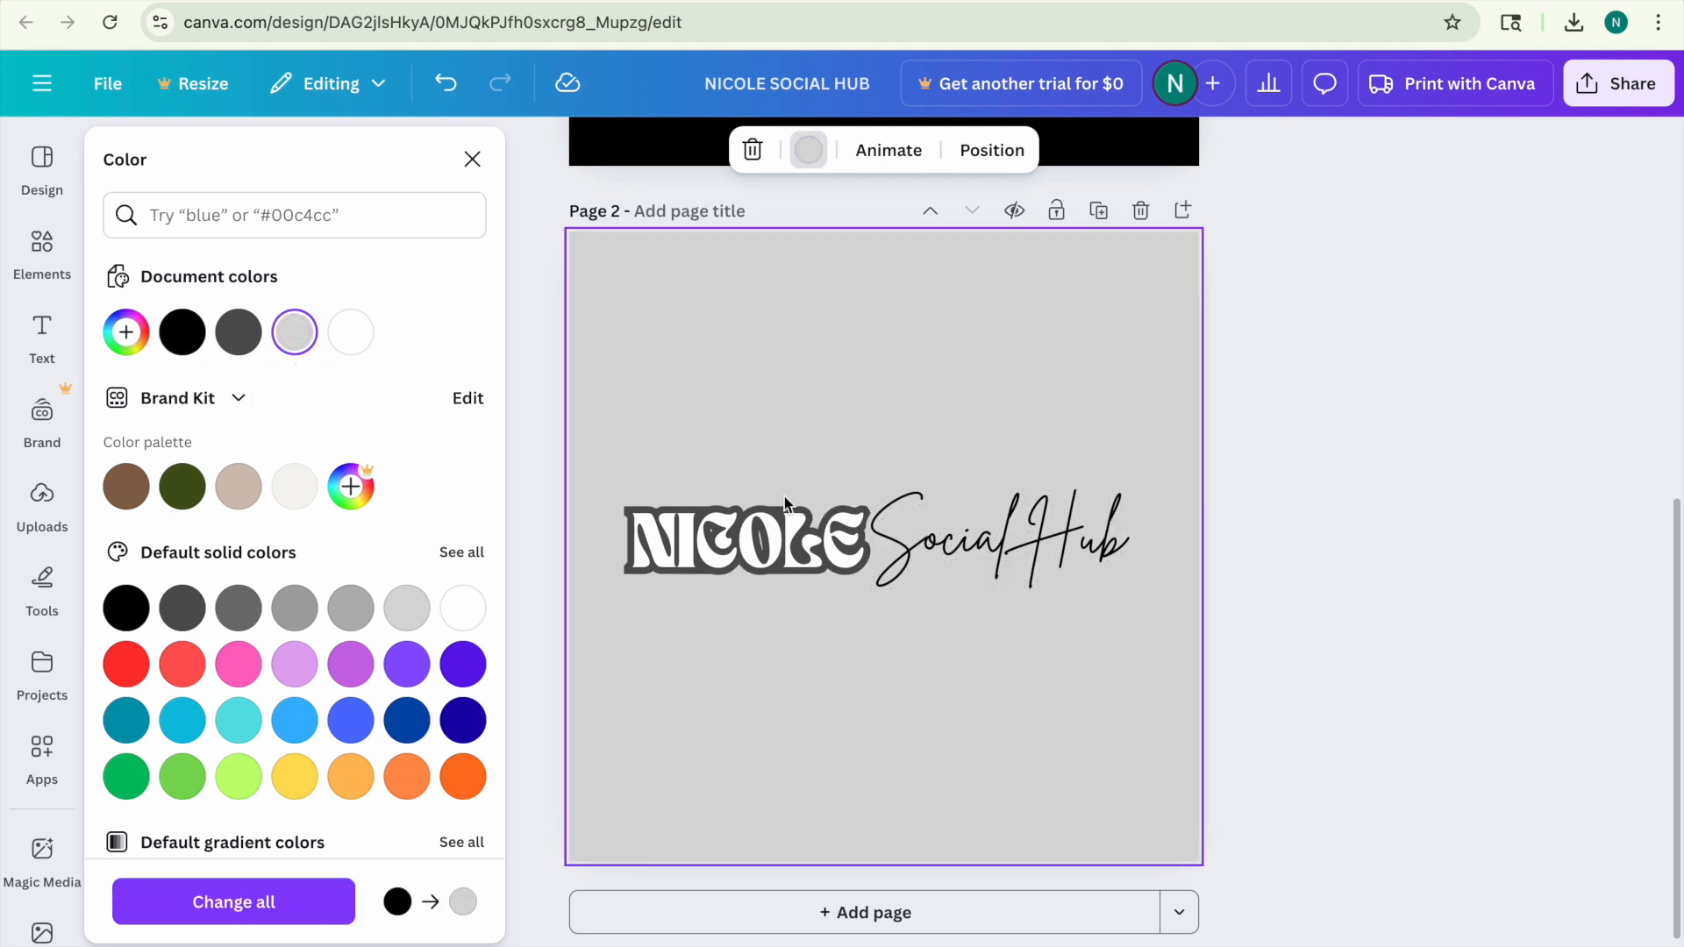
# Delete the script "Social Hub" text from page 2.
pyautogui.click(779, 554)
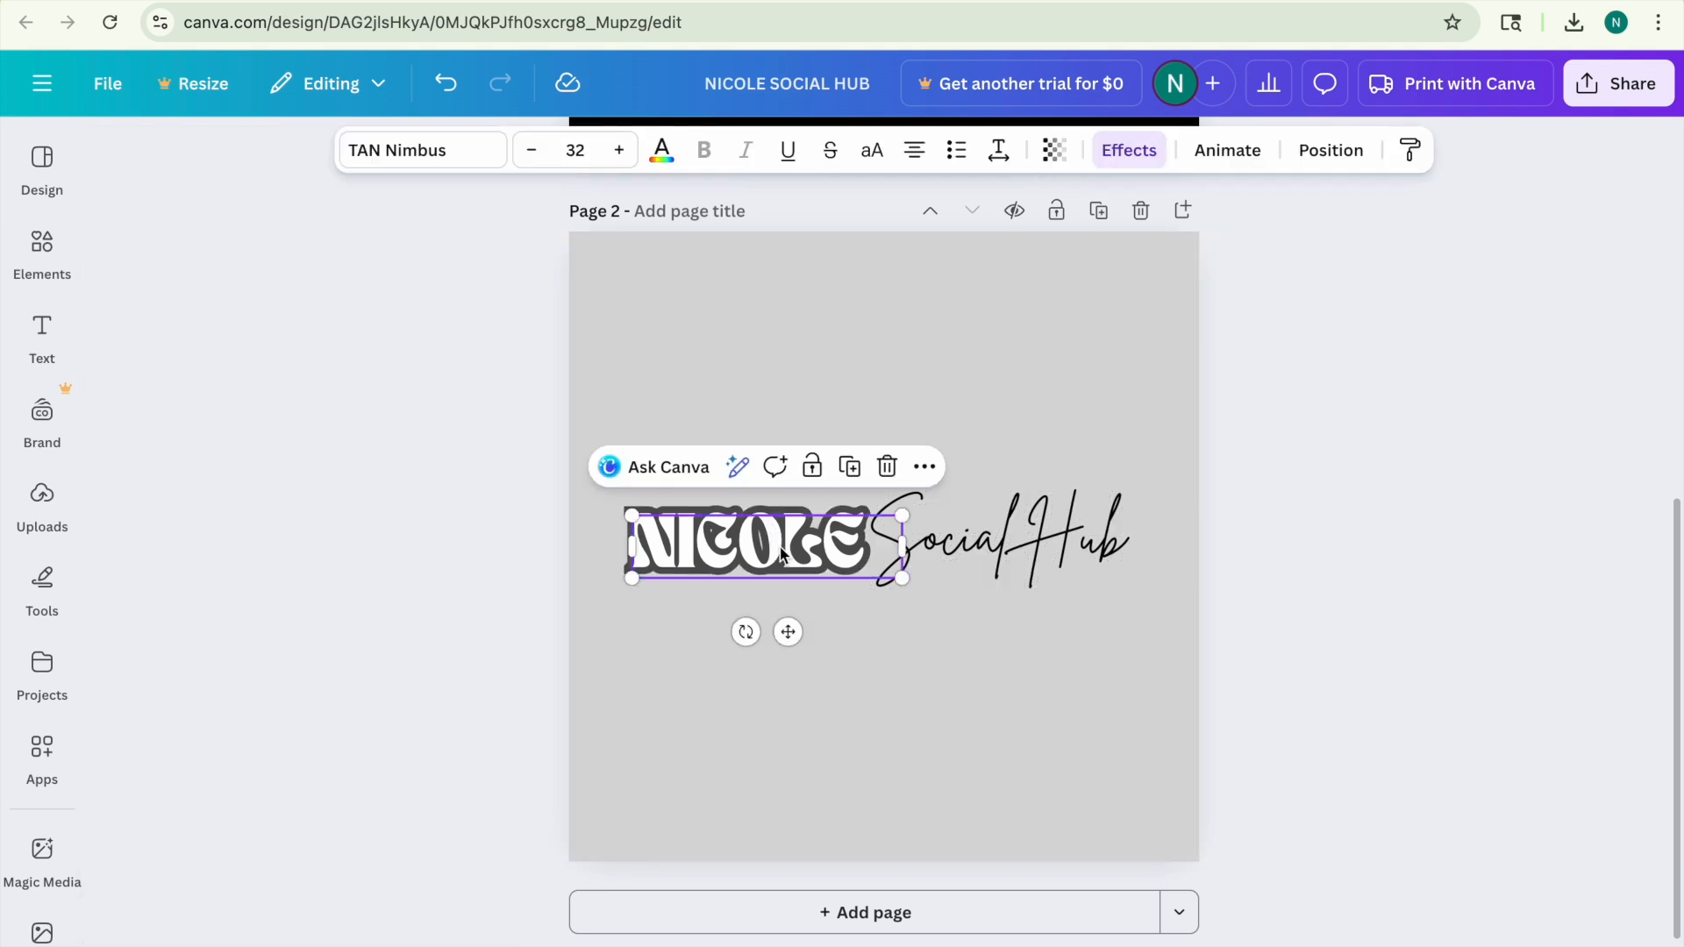
pyautogui.click(1049, 543)
pyautogui.click(1109, 448)
pyautogui.click(824, 546)
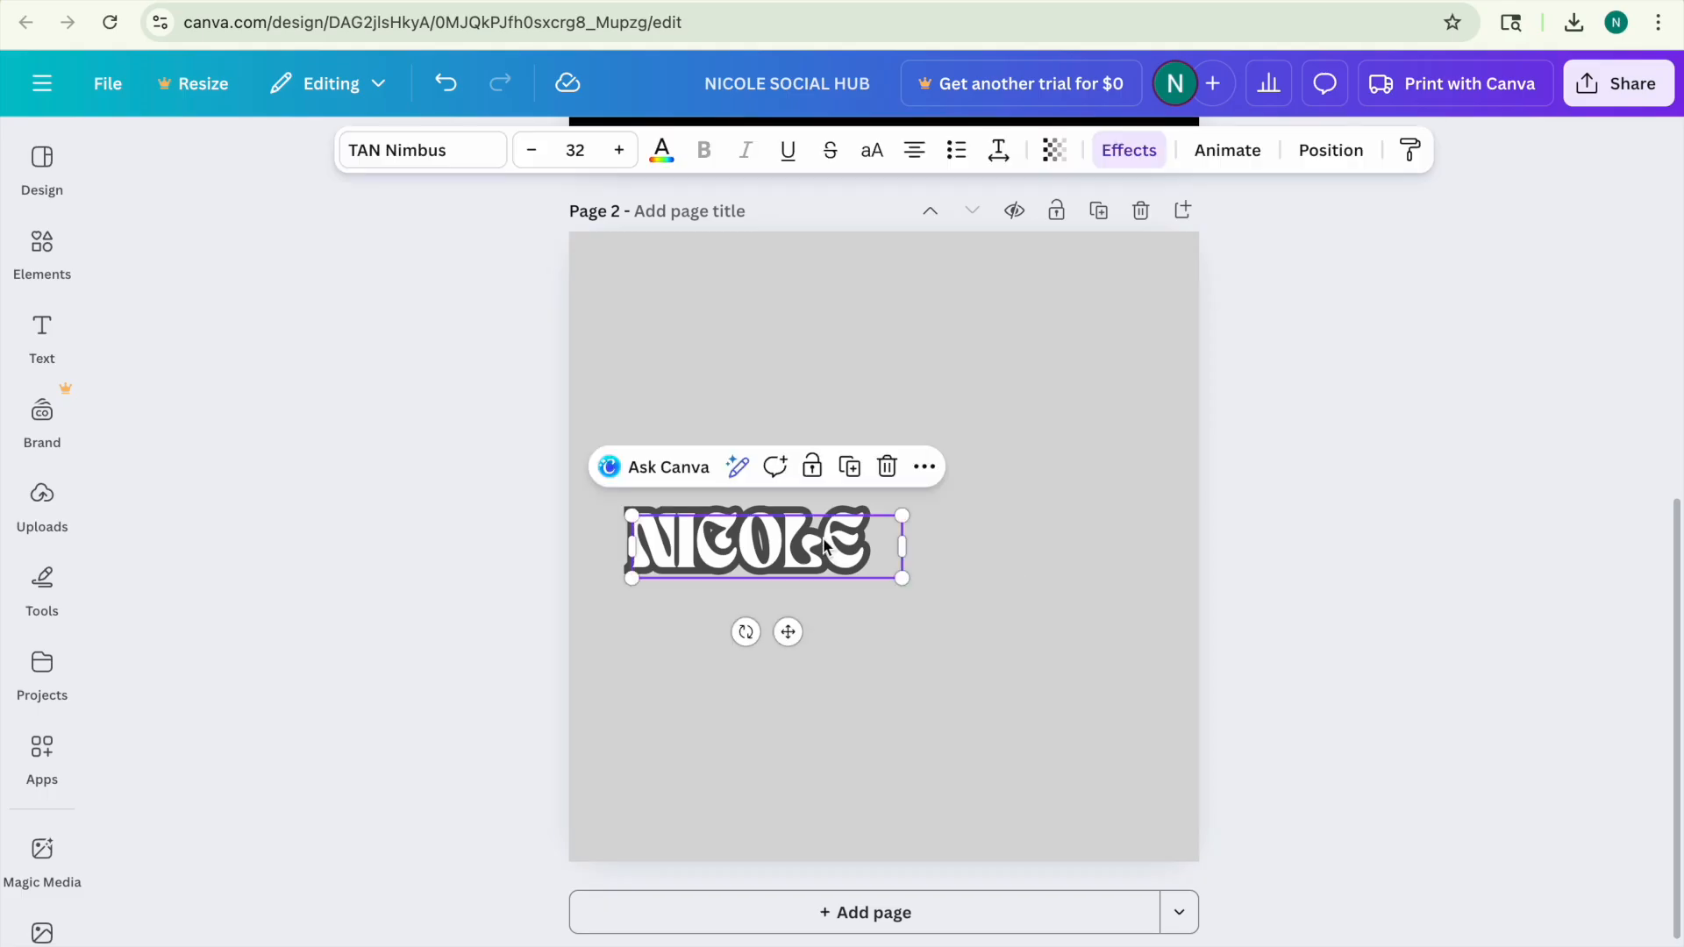
pyautogui.doubleClick(880, 546)
pyautogui.press('BackSpace')
pyautogui.write('Nic')
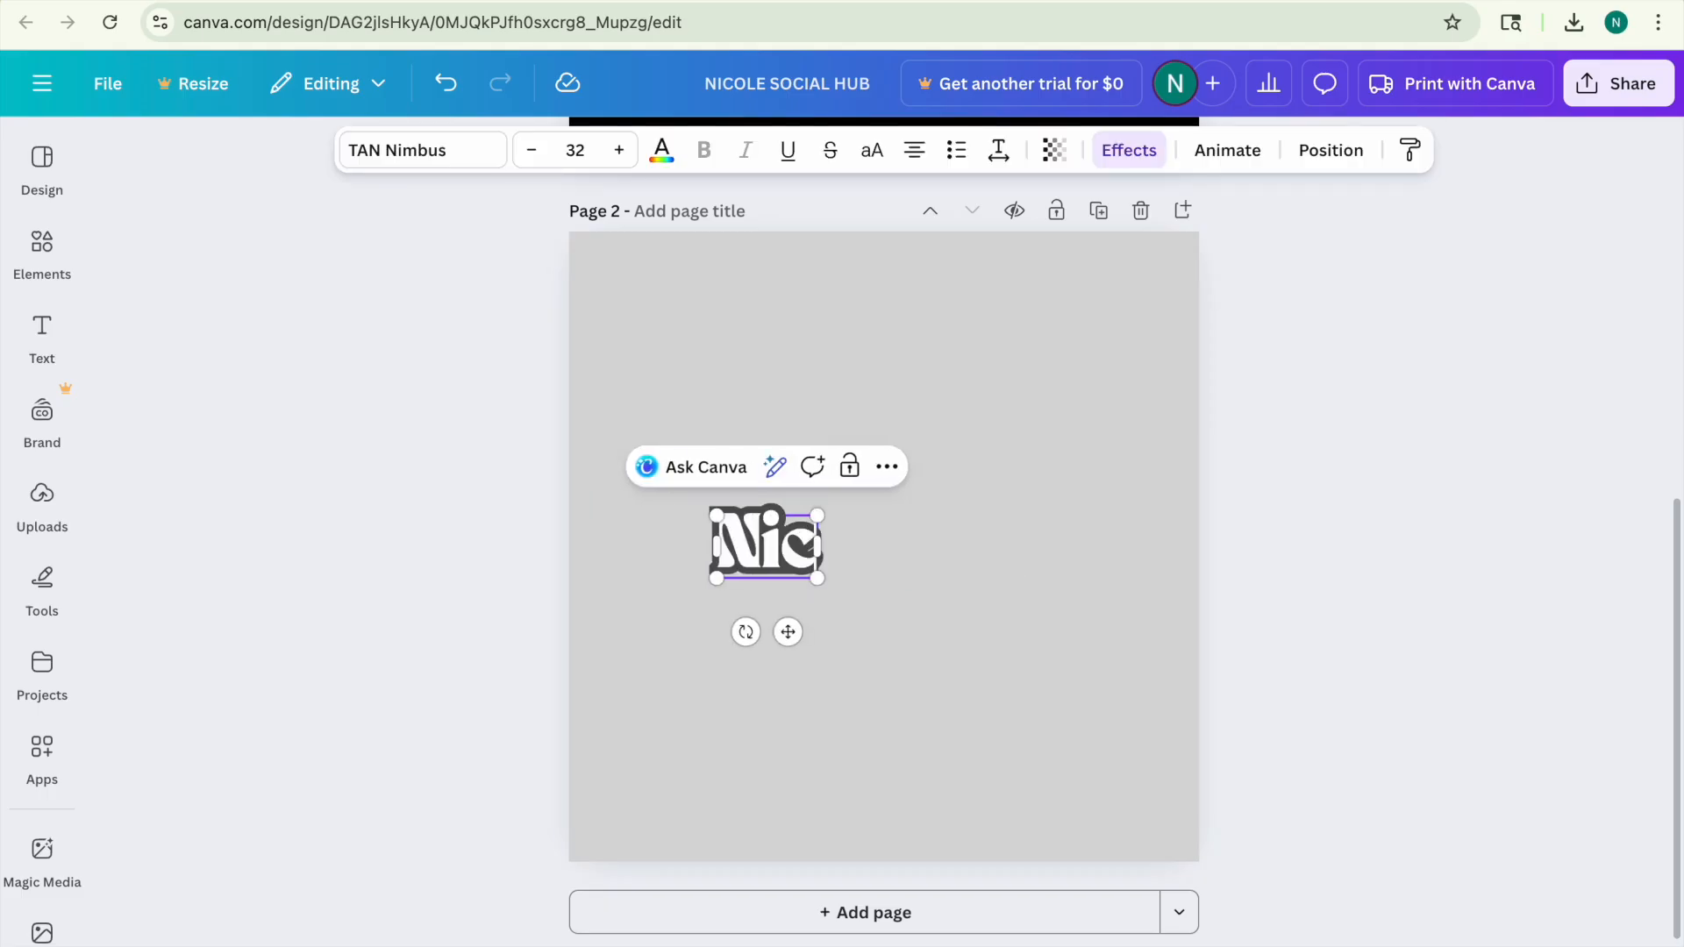
# Delete the remaining outlined text from page 2, leaving only the gray background.
pyautogui.click(914, 624)
pyautogui.click(797, 545)
pyautogui.press('Delete')
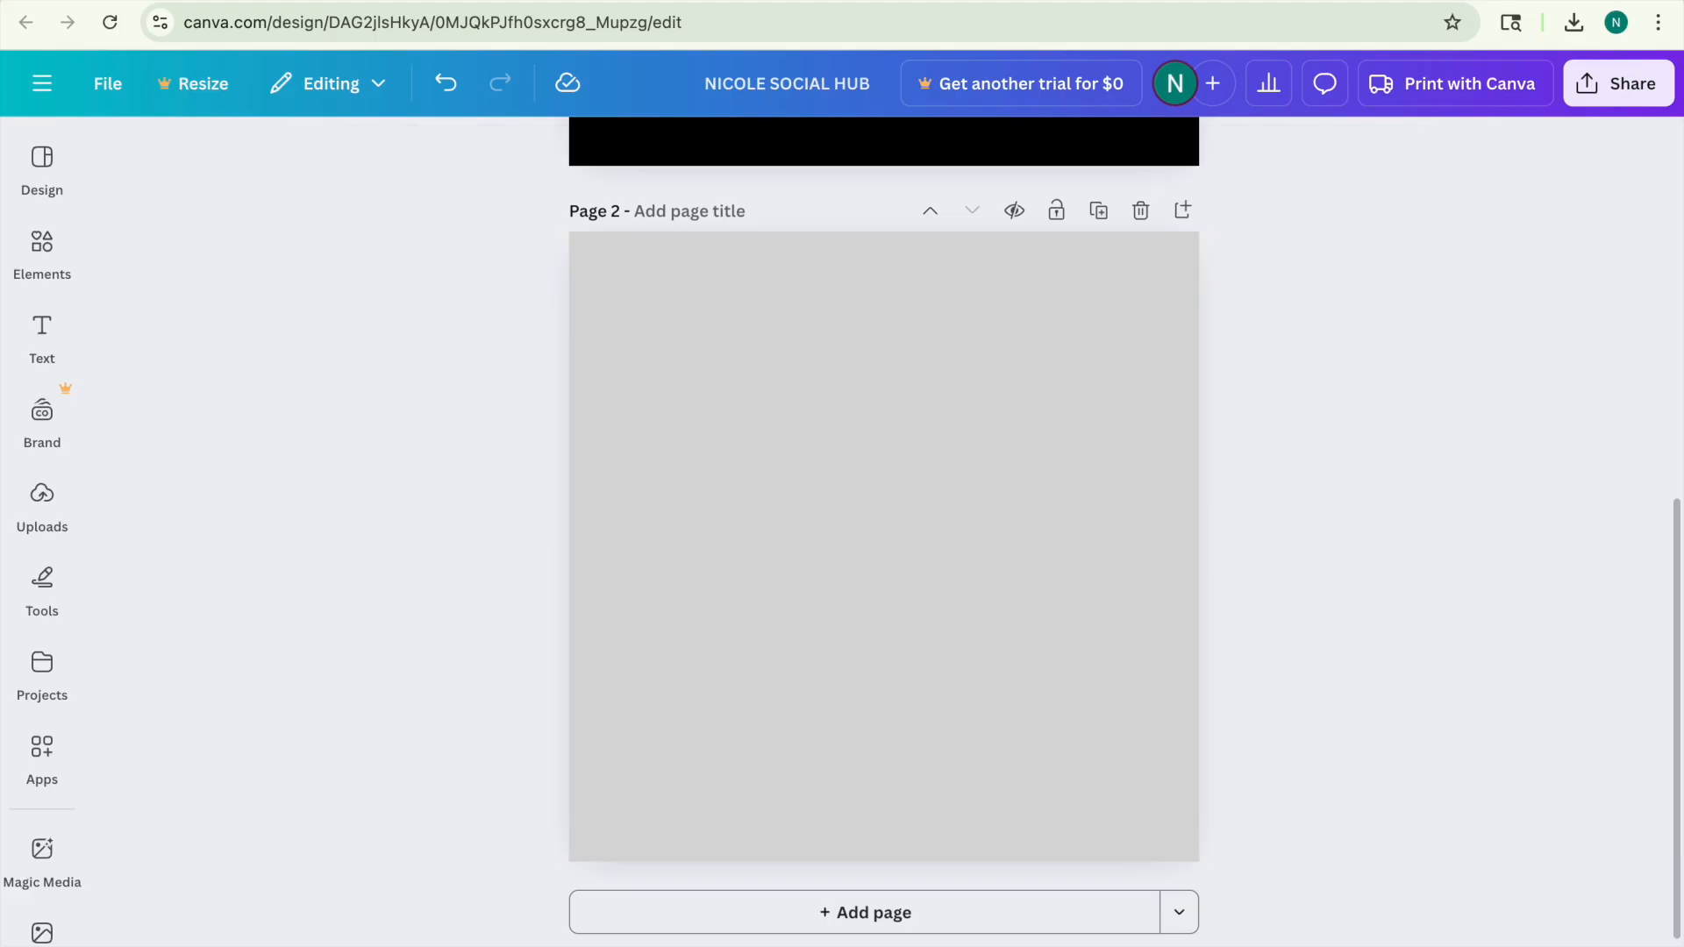
# Add a text box to page 2 reading "Nicole Social Hub" in the TAN Nimbus font.
pyautogui.click(42, 351)
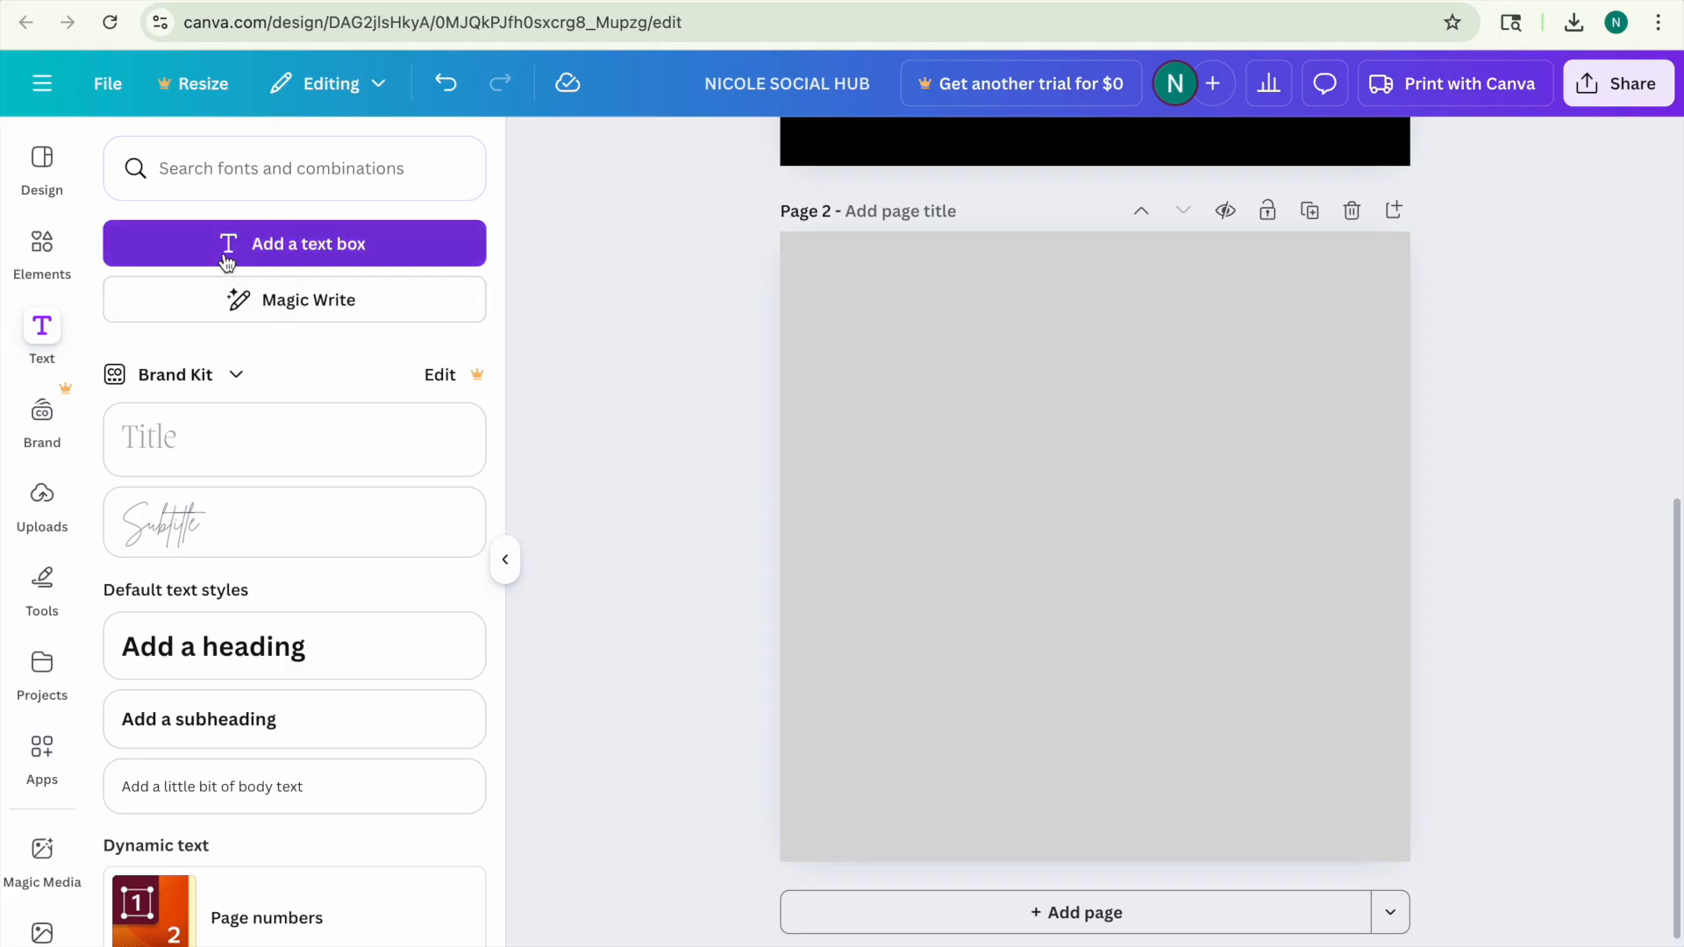
pyautogui.click(229, 251)
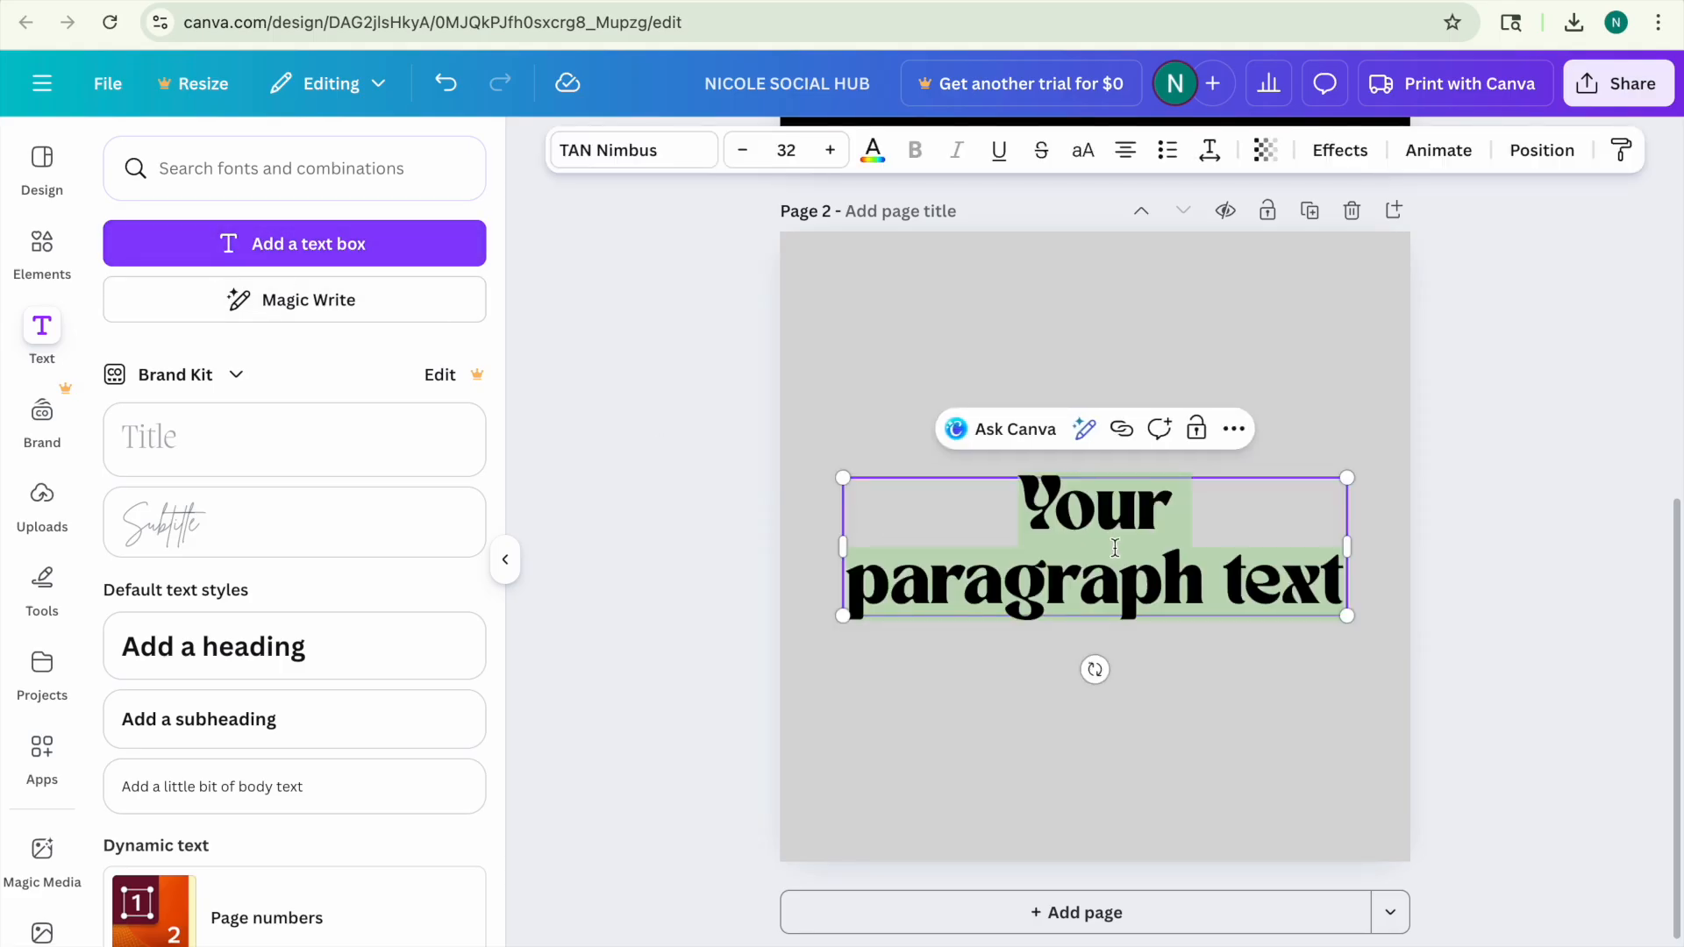
pyautogui.write('Nicole S')
pyautogui.write('ocia')
pyautogui.press('BackSpace')
pyautogui.write('ial')
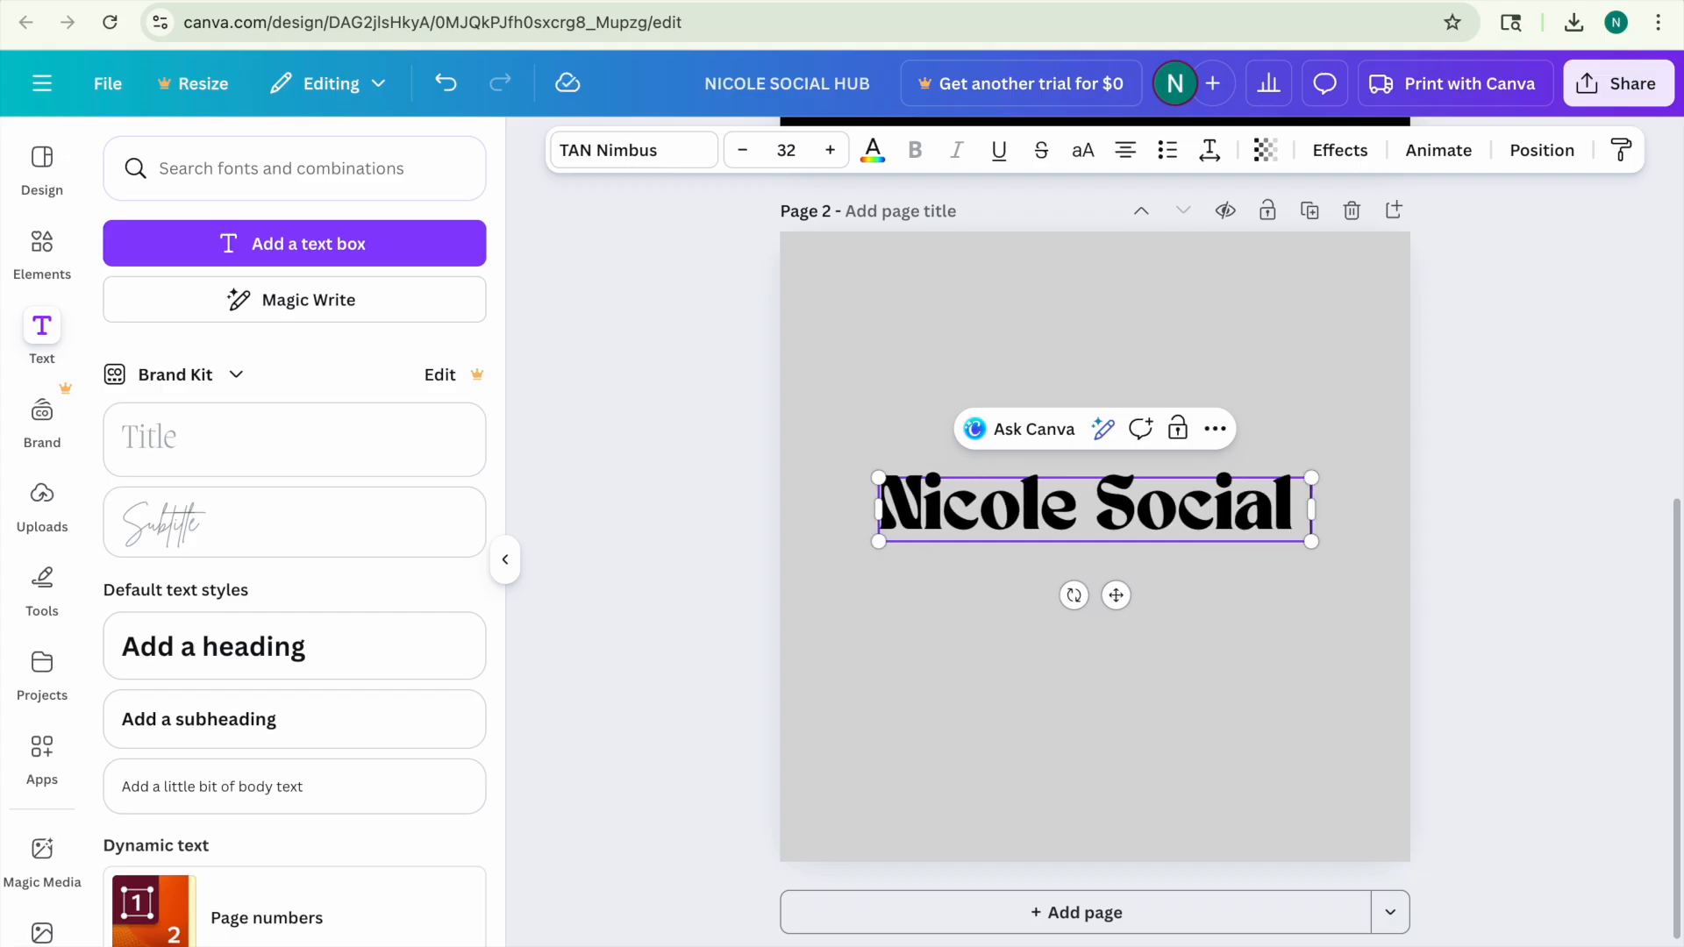
pyautogui.write(' Hub')
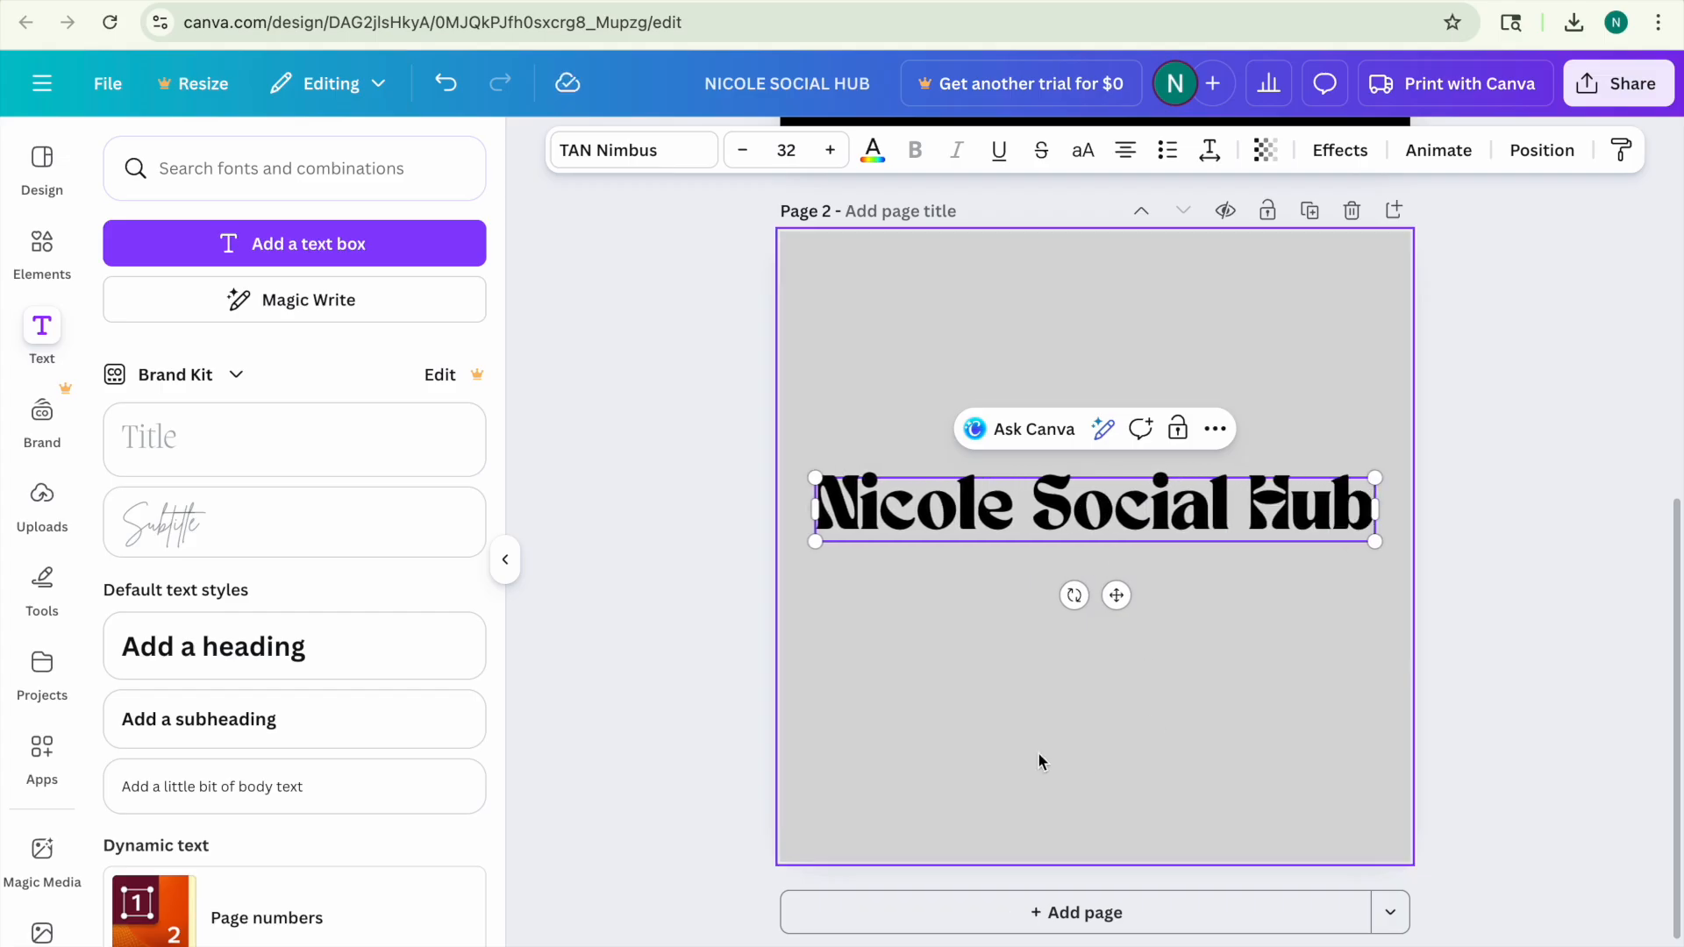
# Move the "Nicole Social Hub" text down slightly to the vertical centre of page 2.
pyautogui.click(1131, 666)
pyautogui.click(1155, 525)
pyautogui.moveTo(1155, 525); pyautogui.dragTo(1156, 557)
pyautogui.moveTo(1680, 696); pyautogui.dragTo(1661, 609)
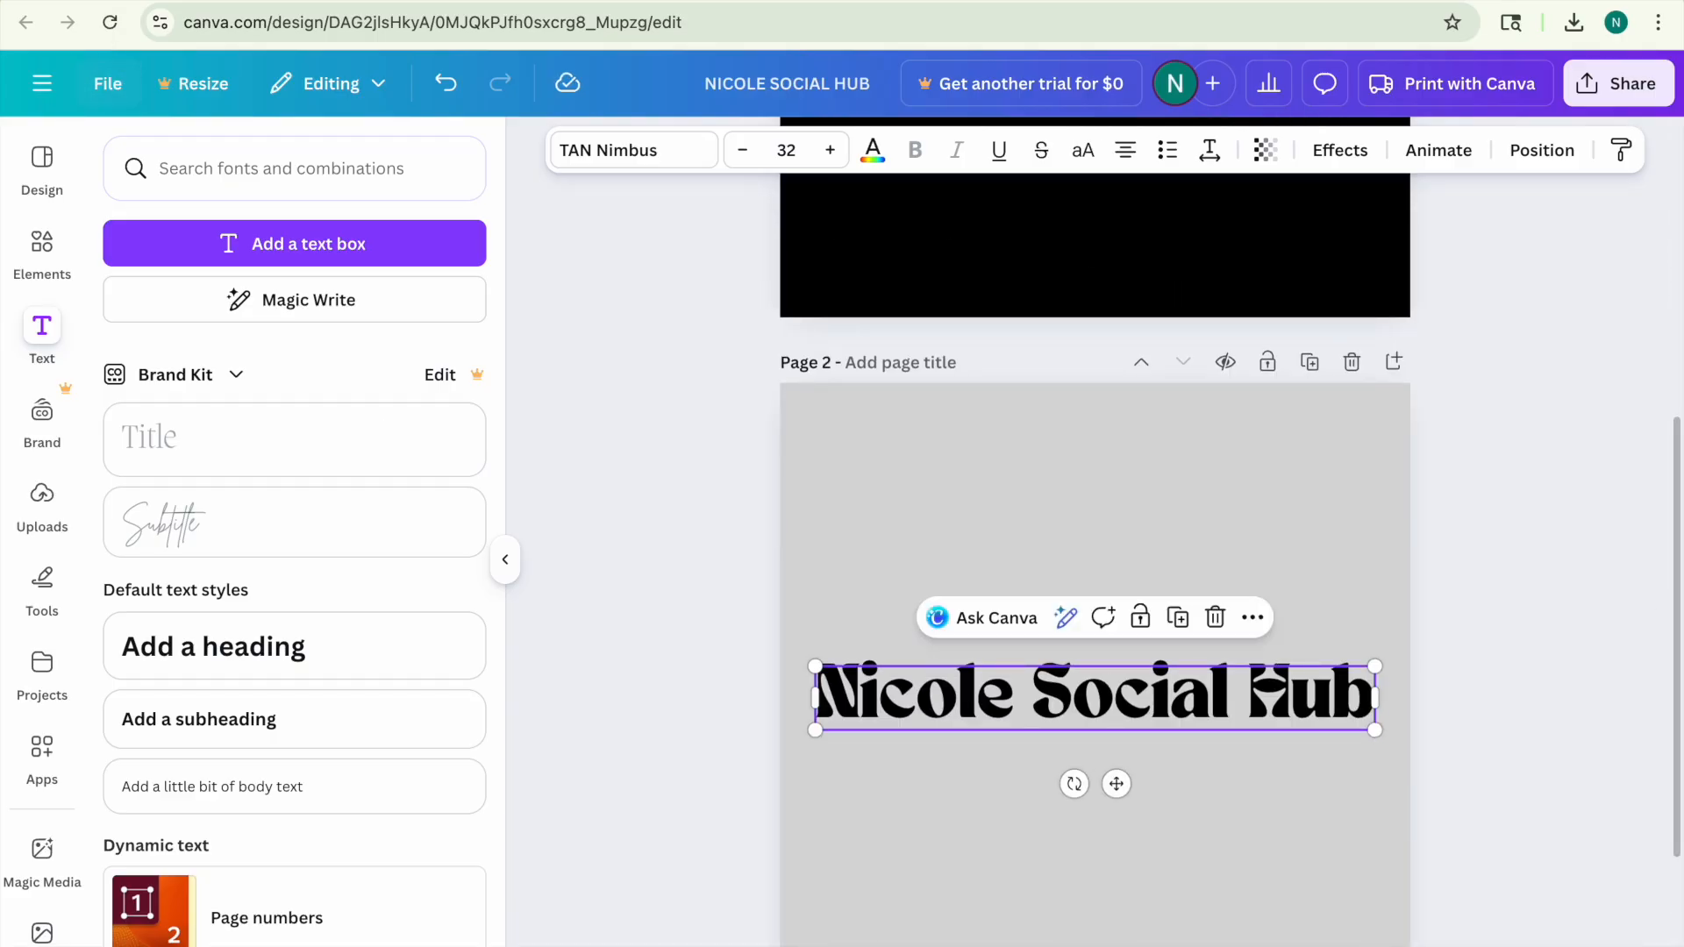
# Leave full screen and compare the new page with the Podcast Logo image, examining its title and subtitle styling.
pyautogui.click(70, 2)
pyautogui.click(47, 456)
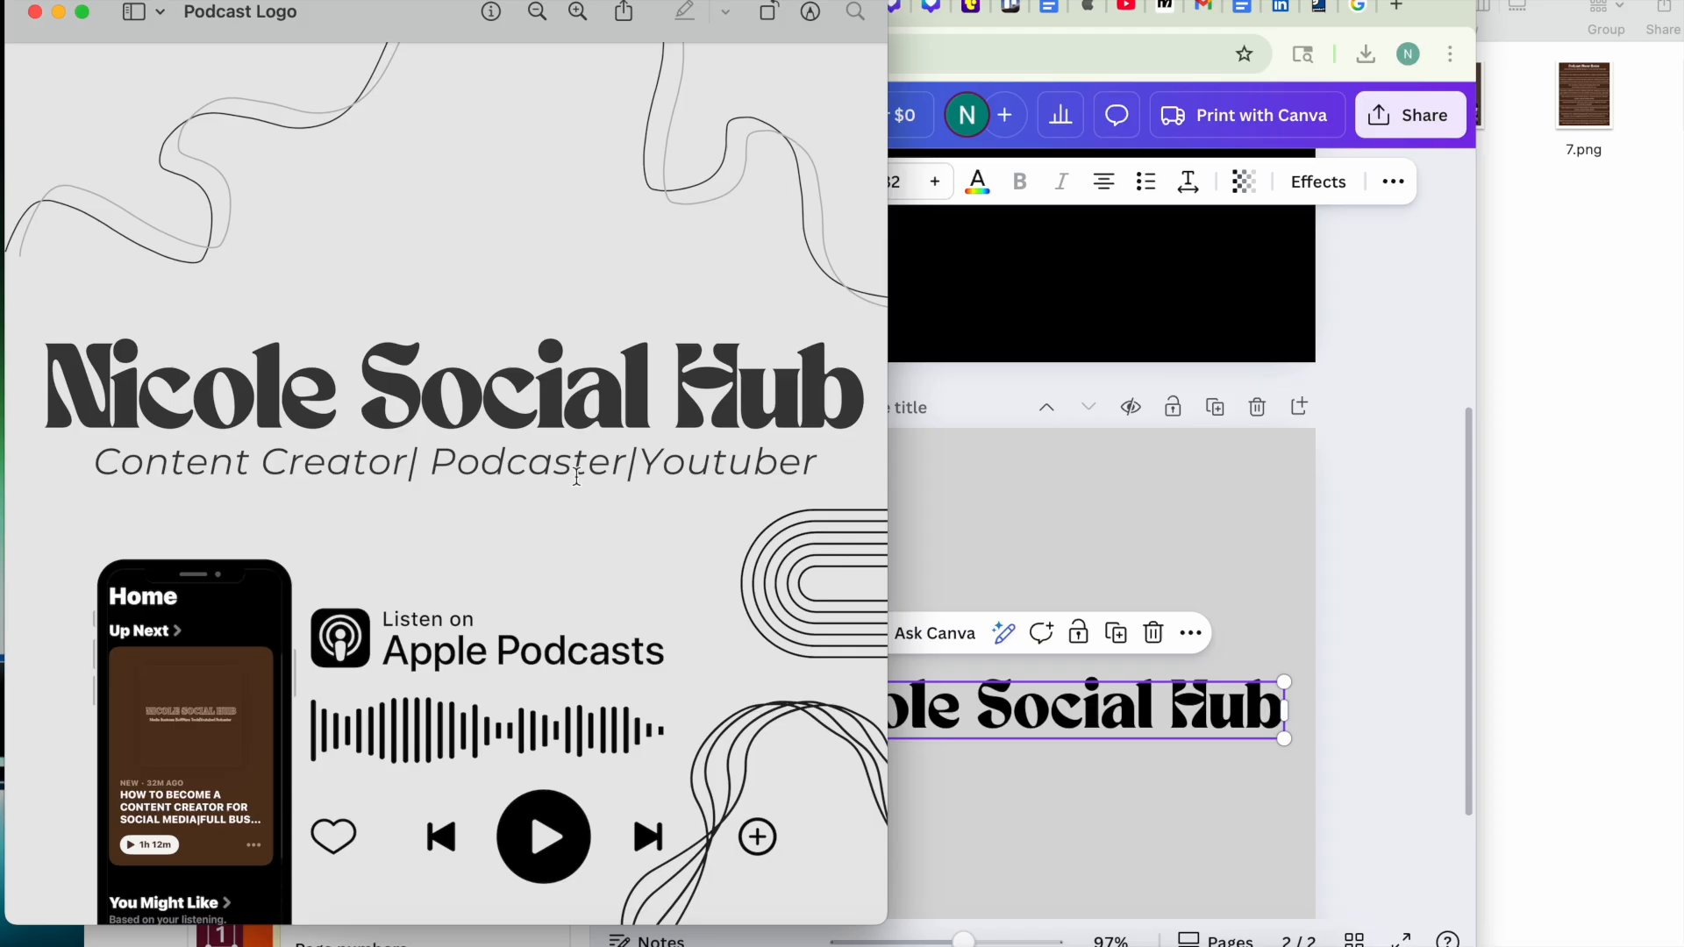
pyautogui.click(1466, 698)
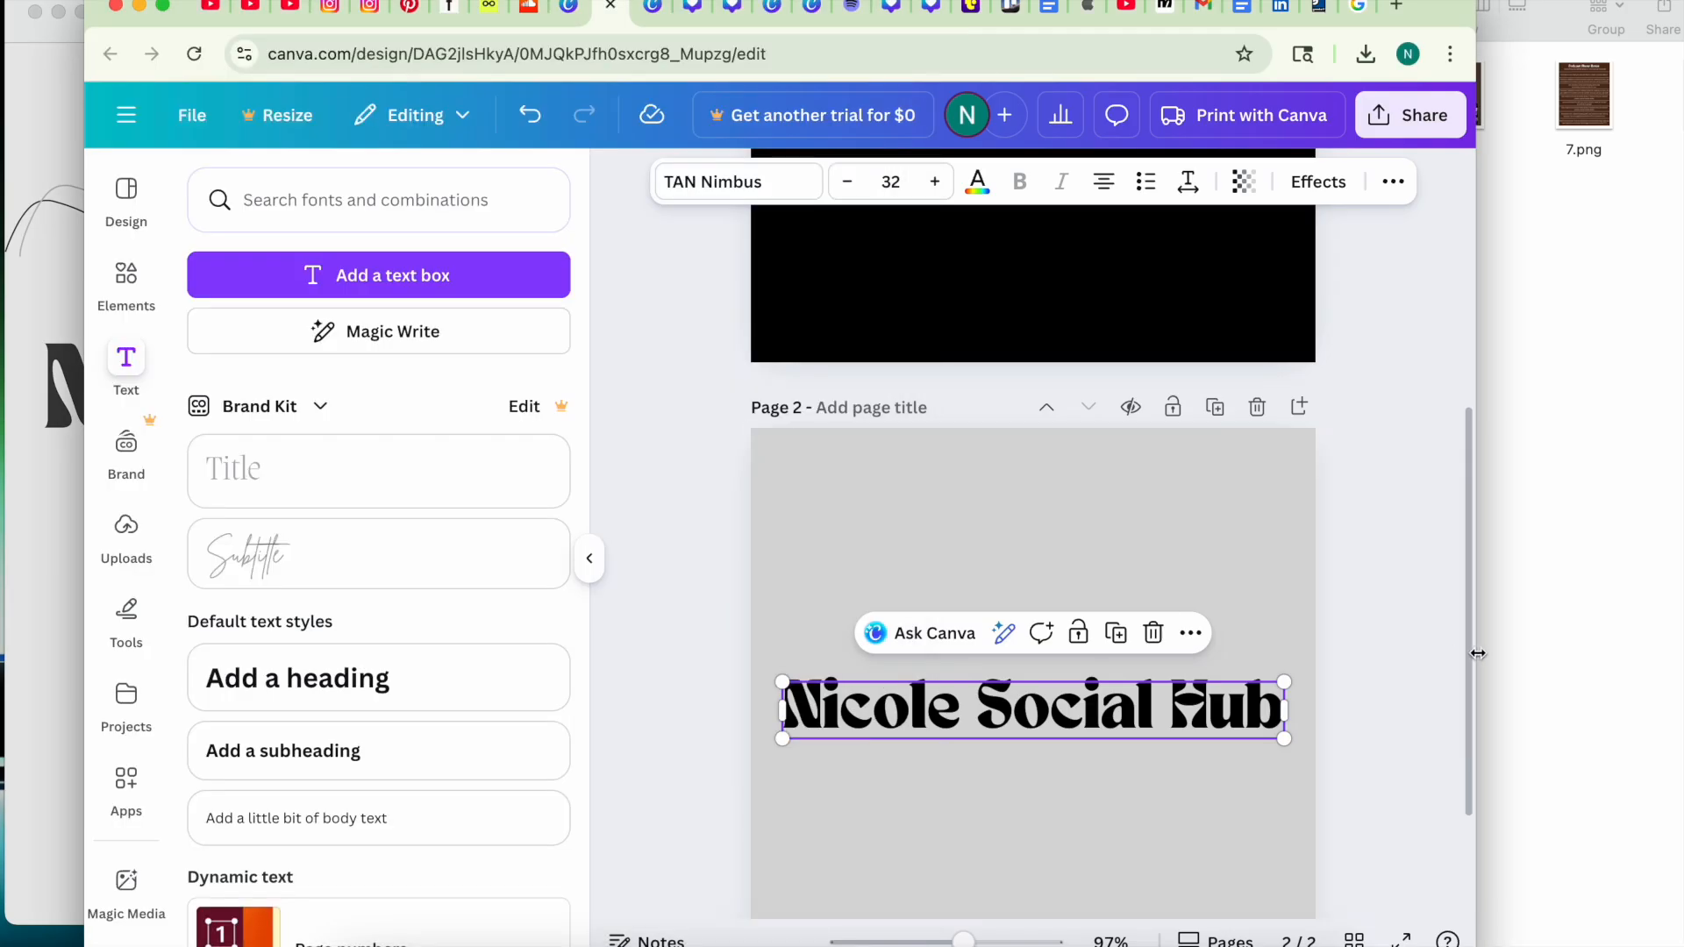
pyautogui.moveTo(1470, 649); pyautogui.dragTo(1465, 729)
pyautogui.click(49, 593)
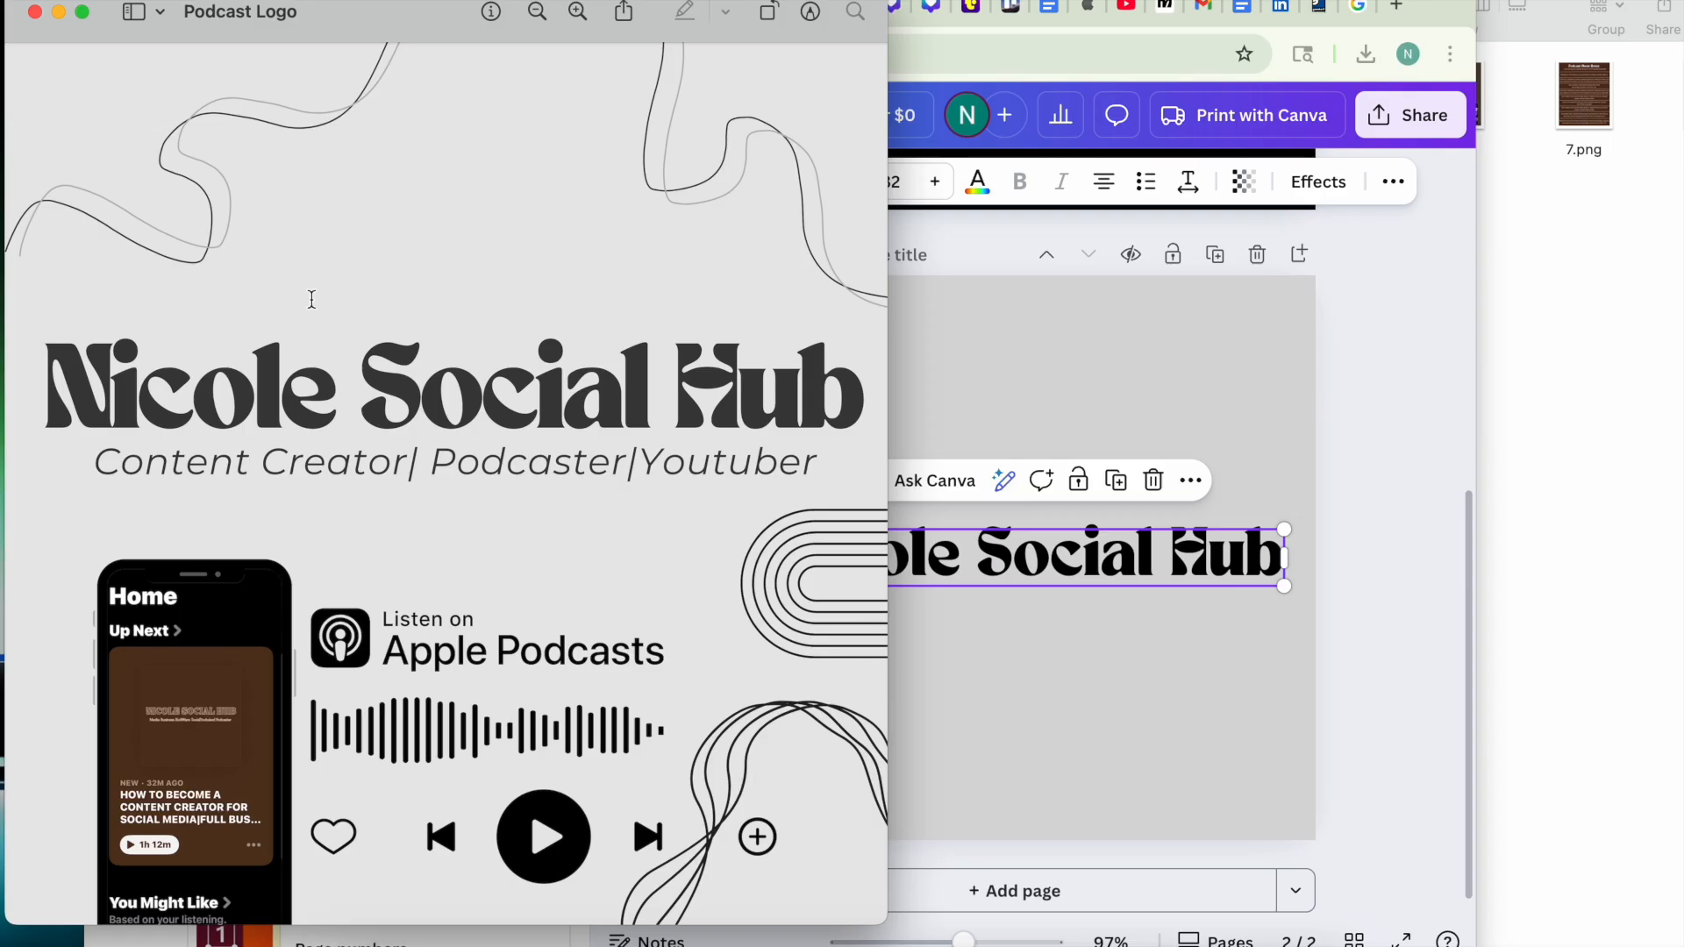
pyautogui.click(1437, 707)
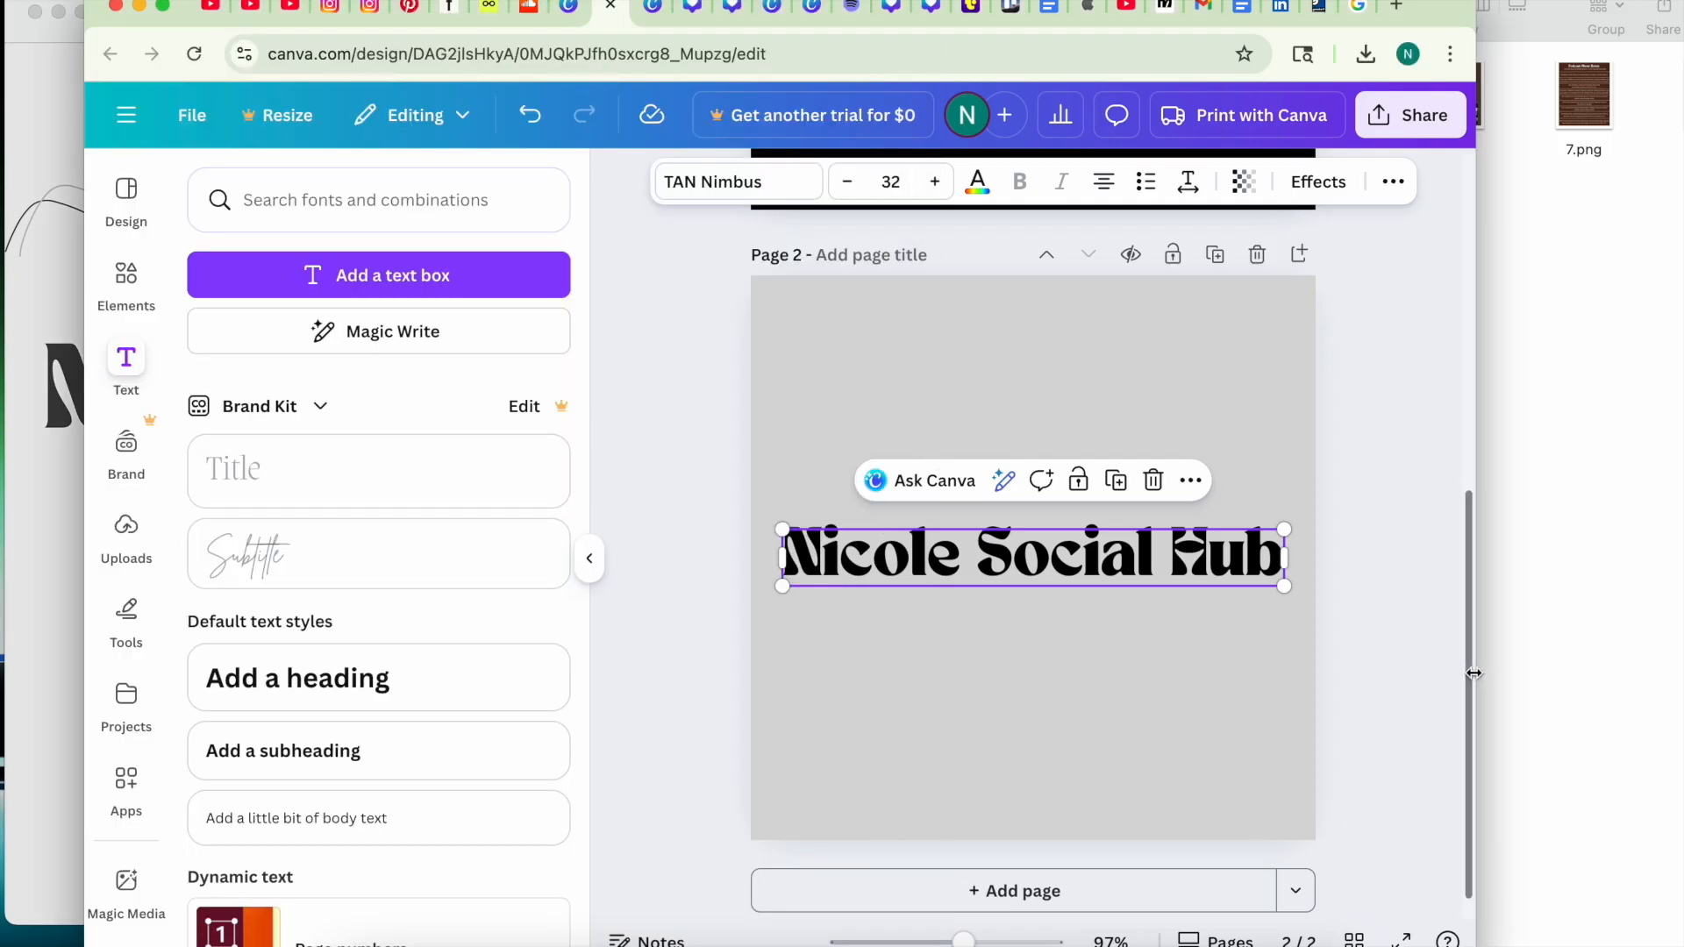
pyautogui.scroll(3, 1463, 580)
pyautogui.scroll(-2, 1450, 602)
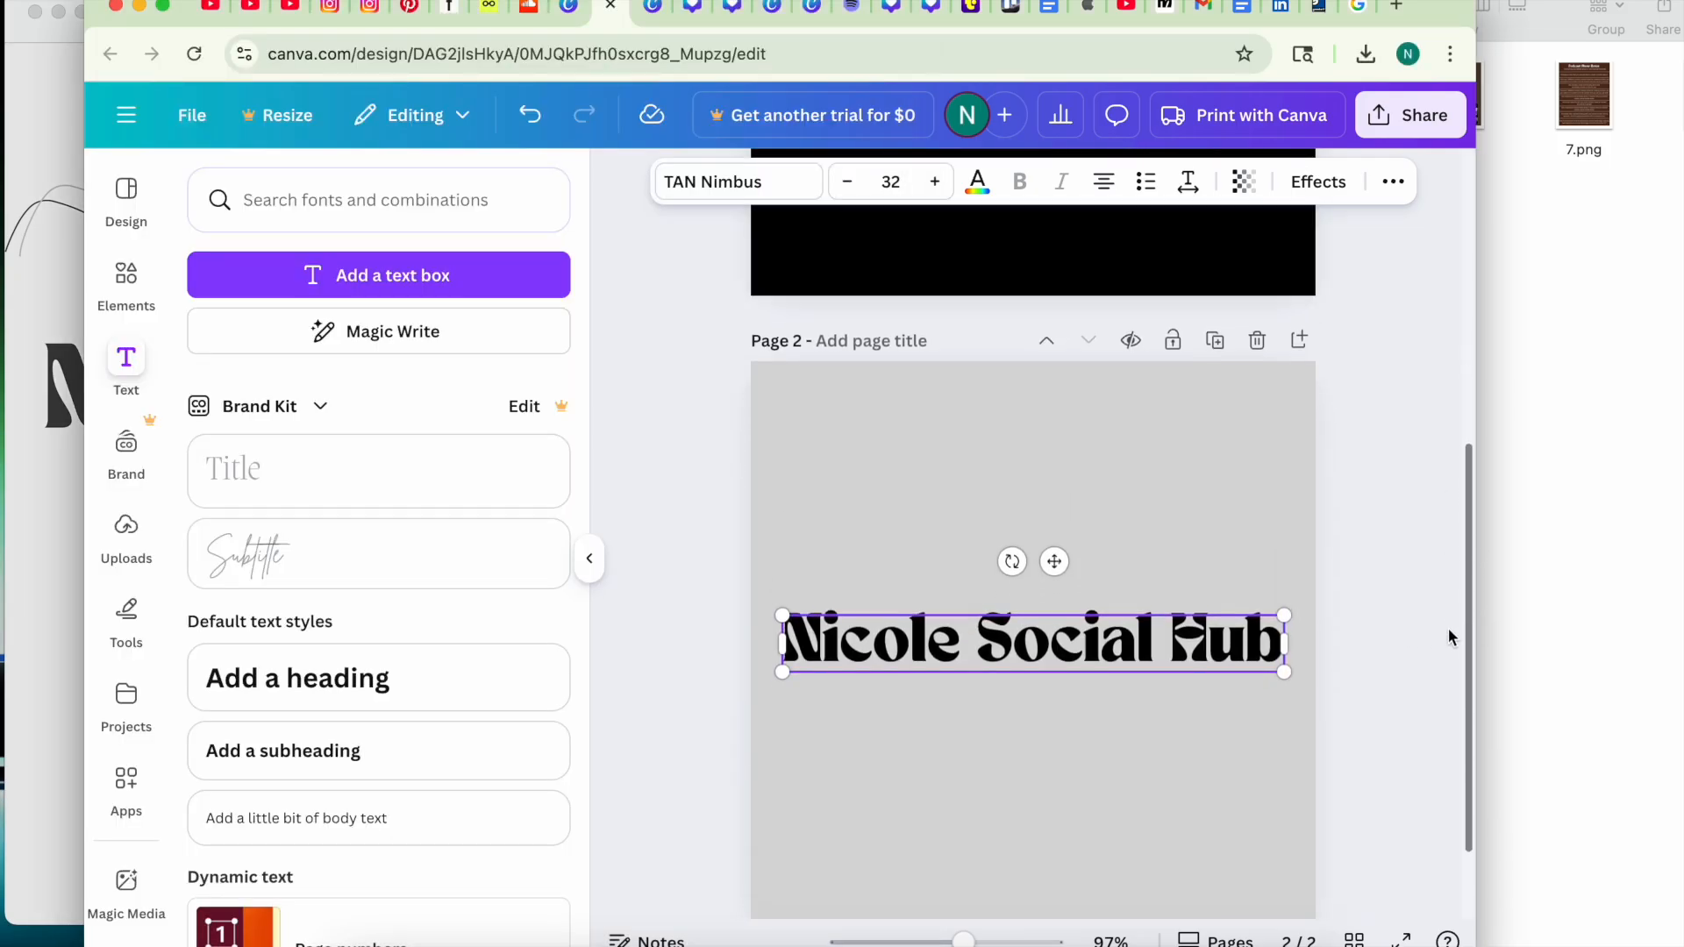
pyautogui.scroll(-1, 1449, 646)
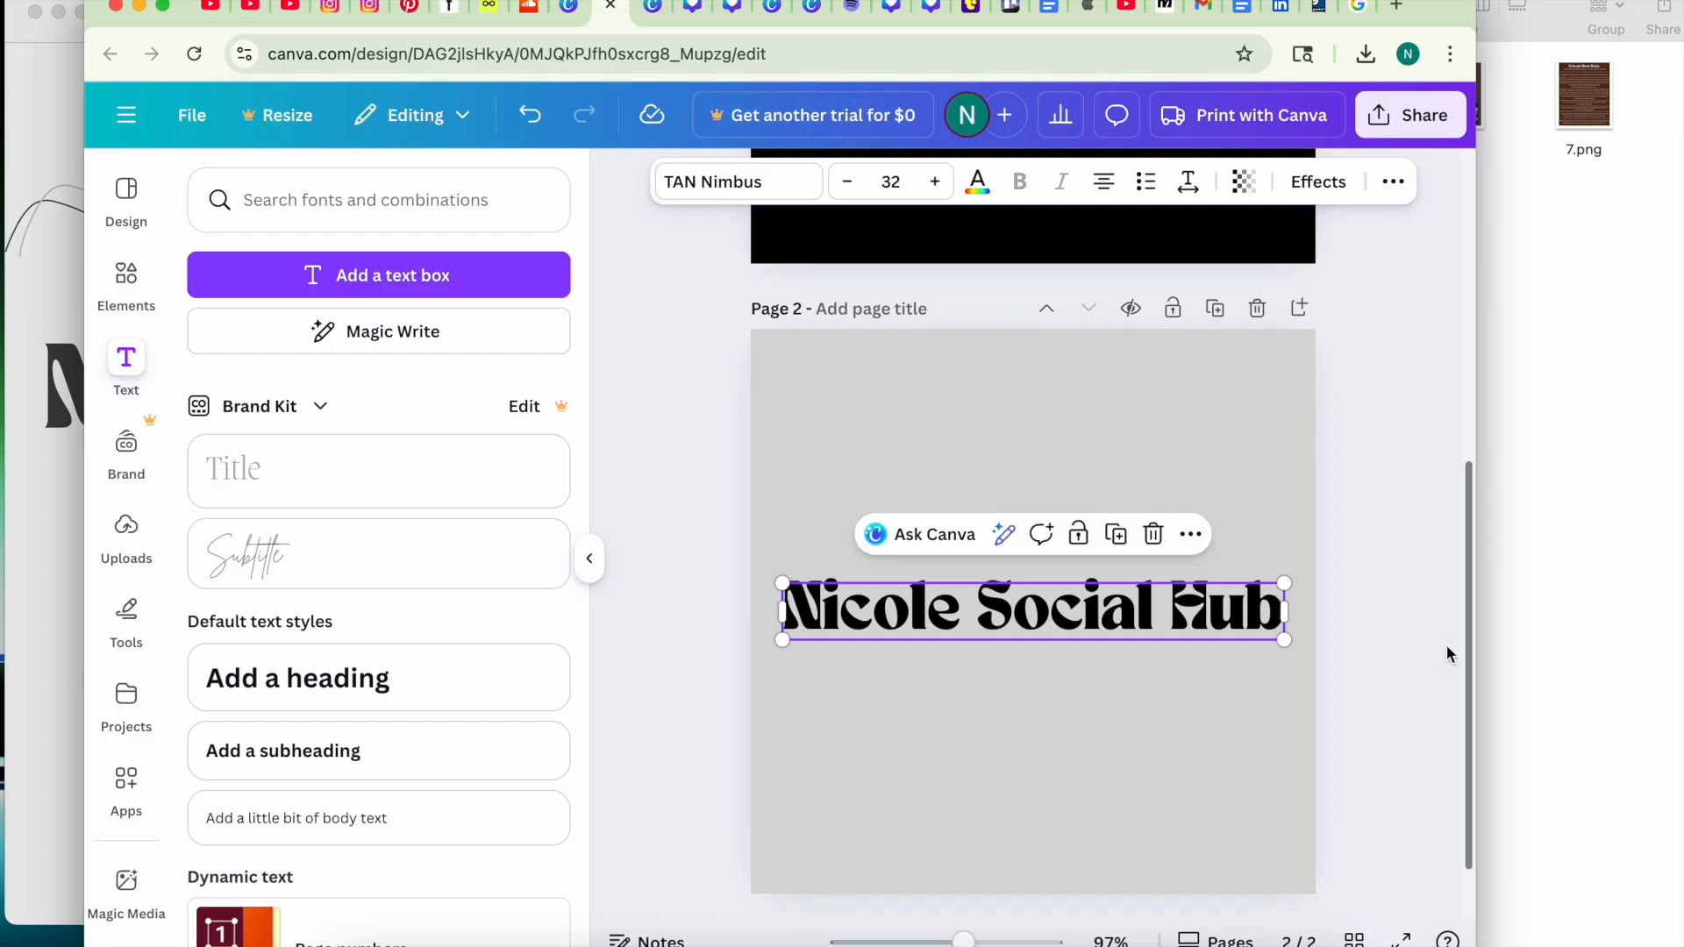
pyautogui.click(50, 664)
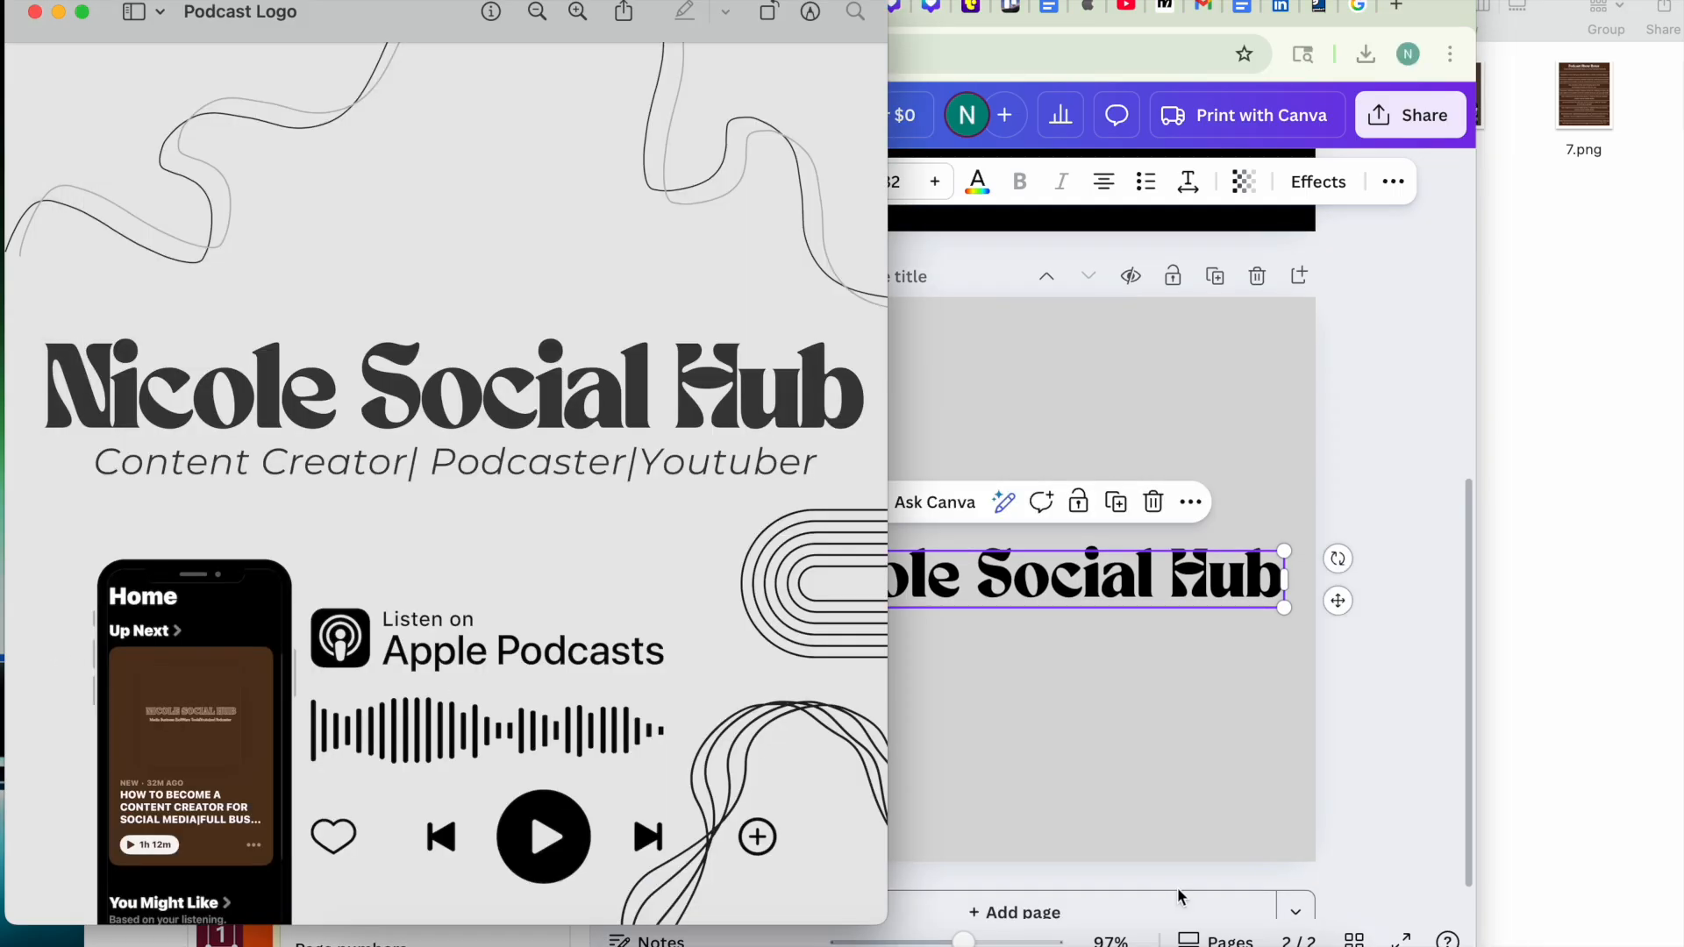
pyautogui.click(1456, 776)
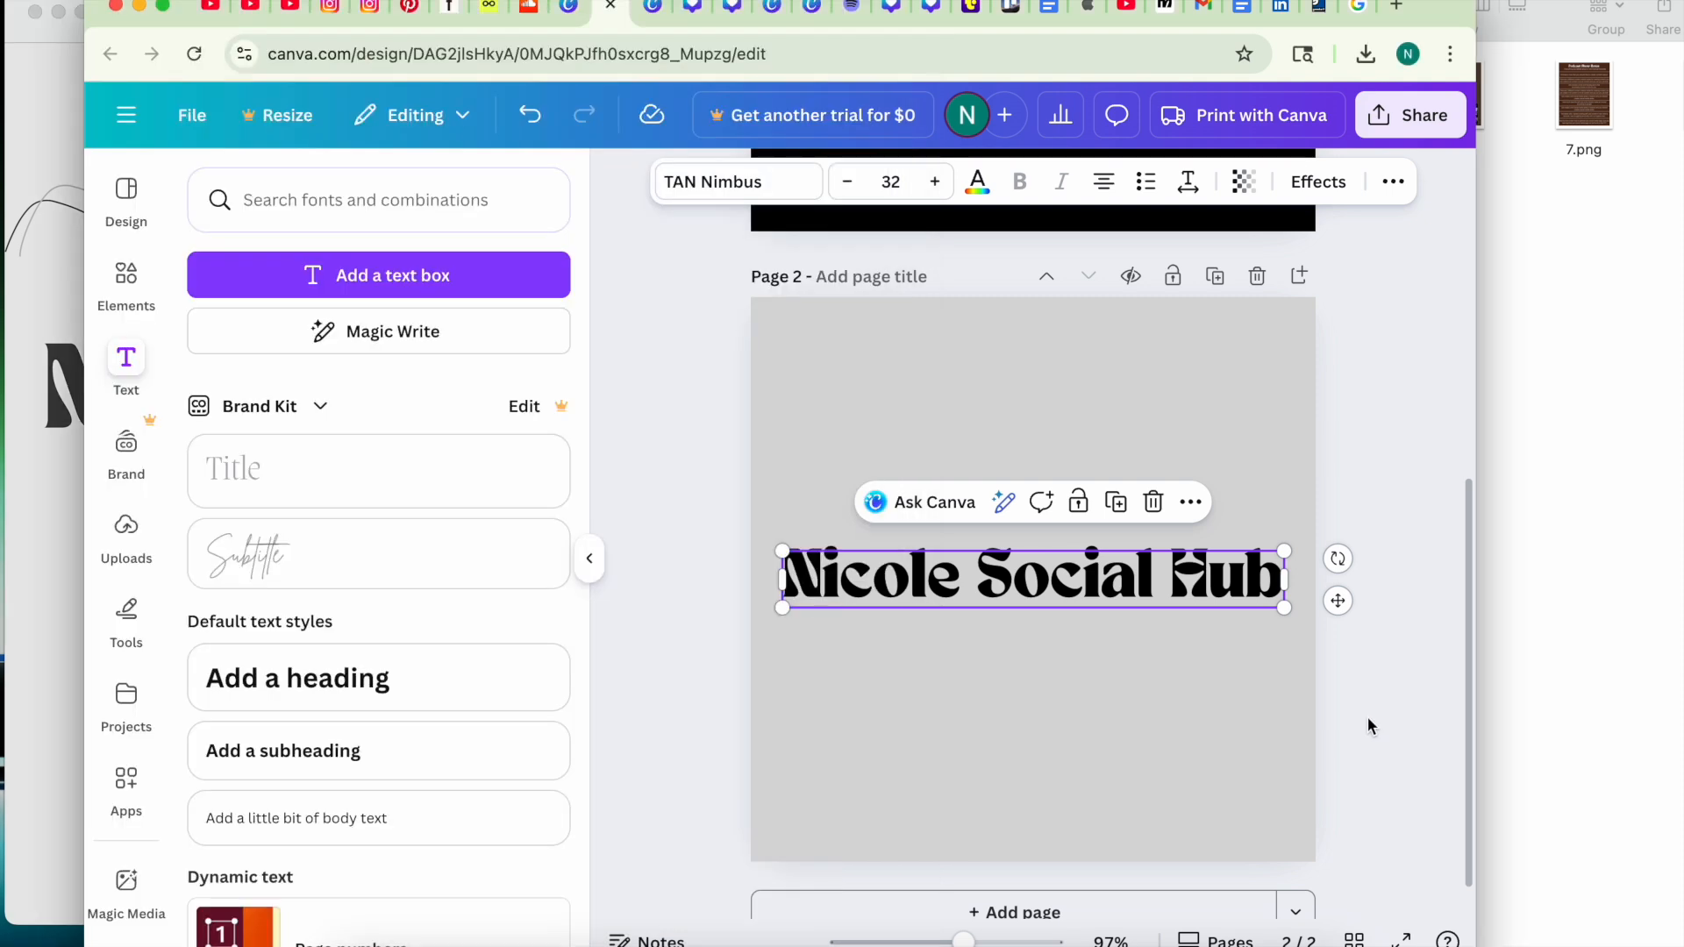
# Add a second text box to page 2 and set its font to Montserrat.
pyautogui.click(1367, 718)
pyautogui.click(471, 292)
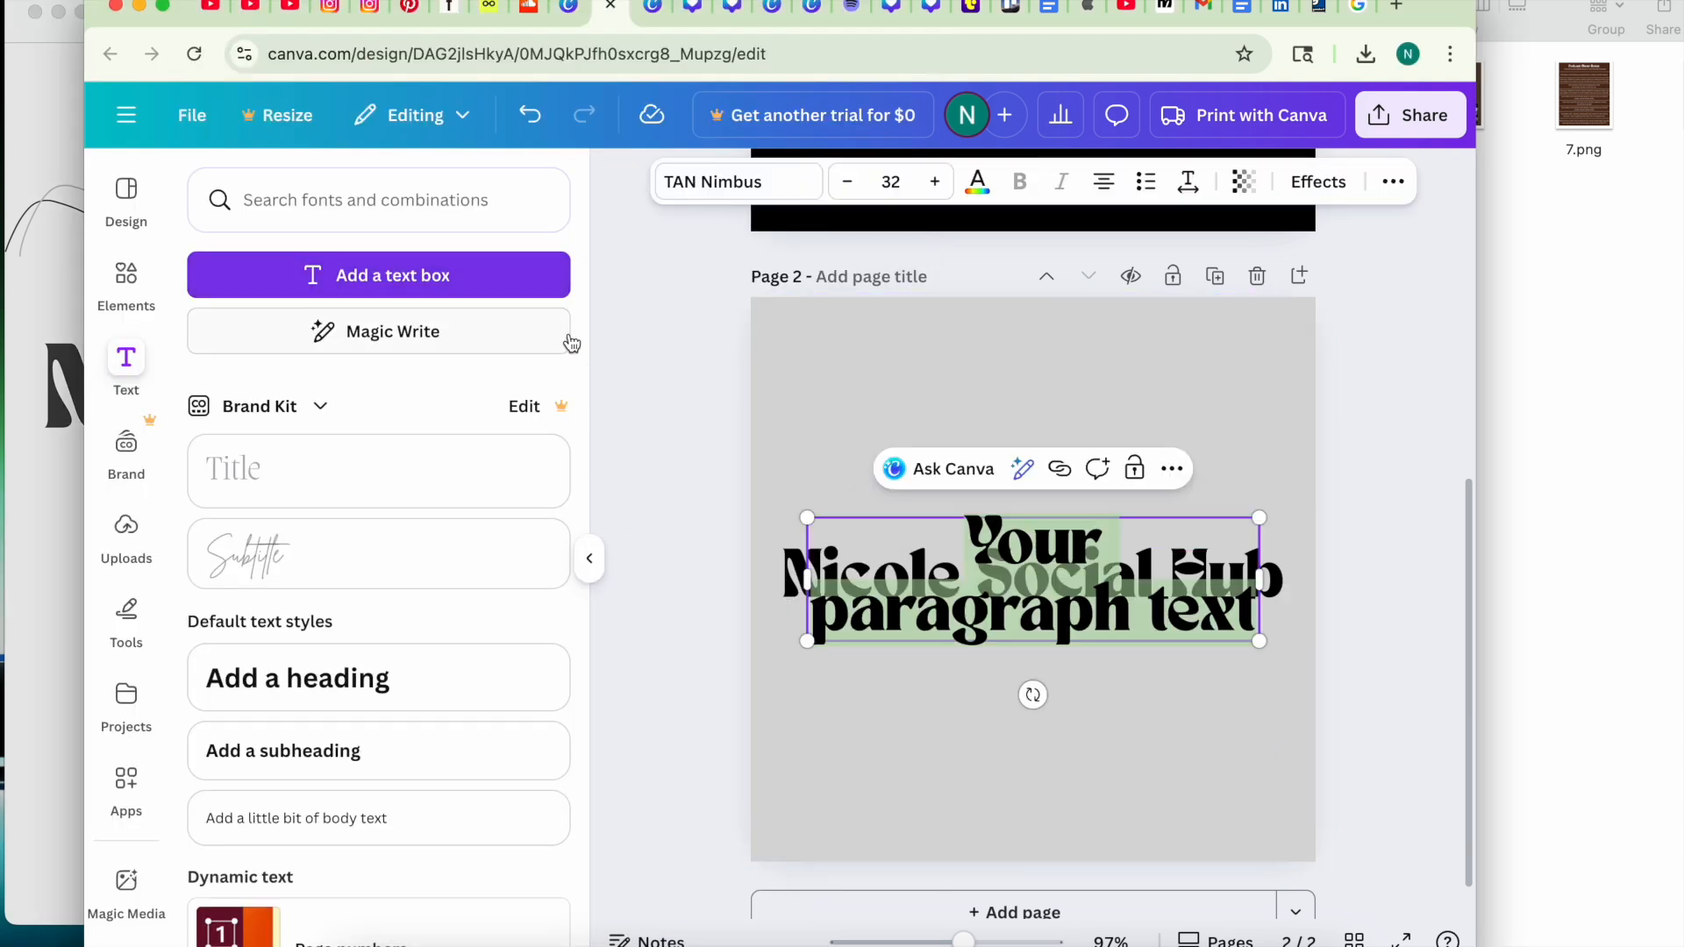
pyautogui.click(761, 182)
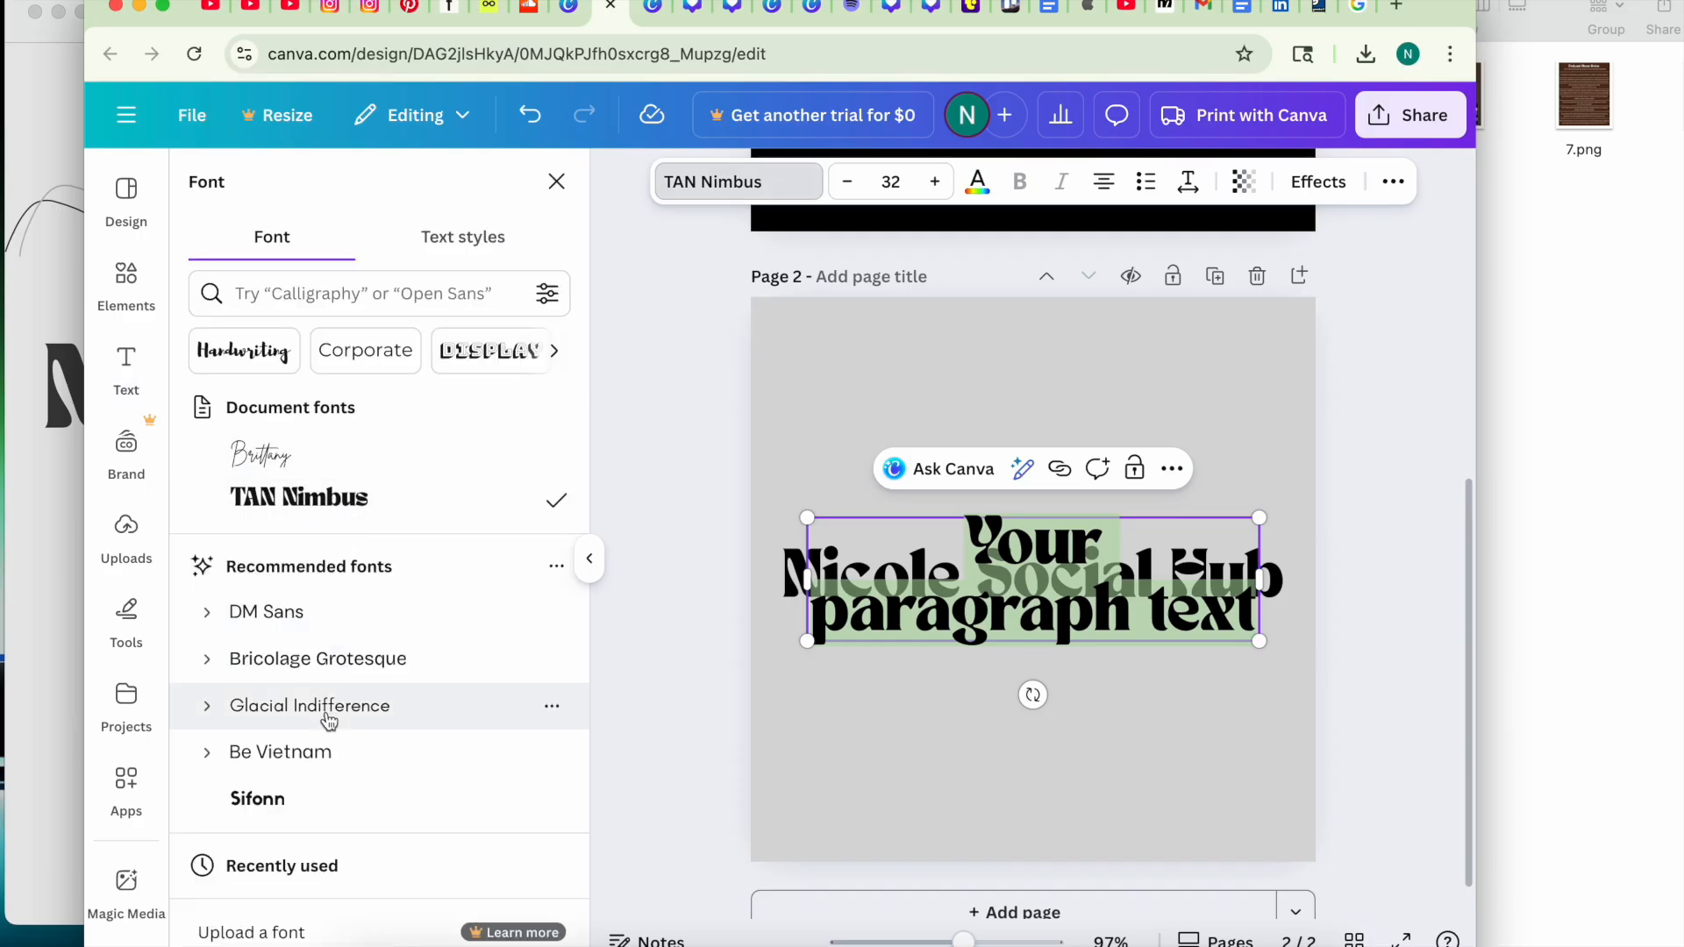
pyautogui.click(454, 280)
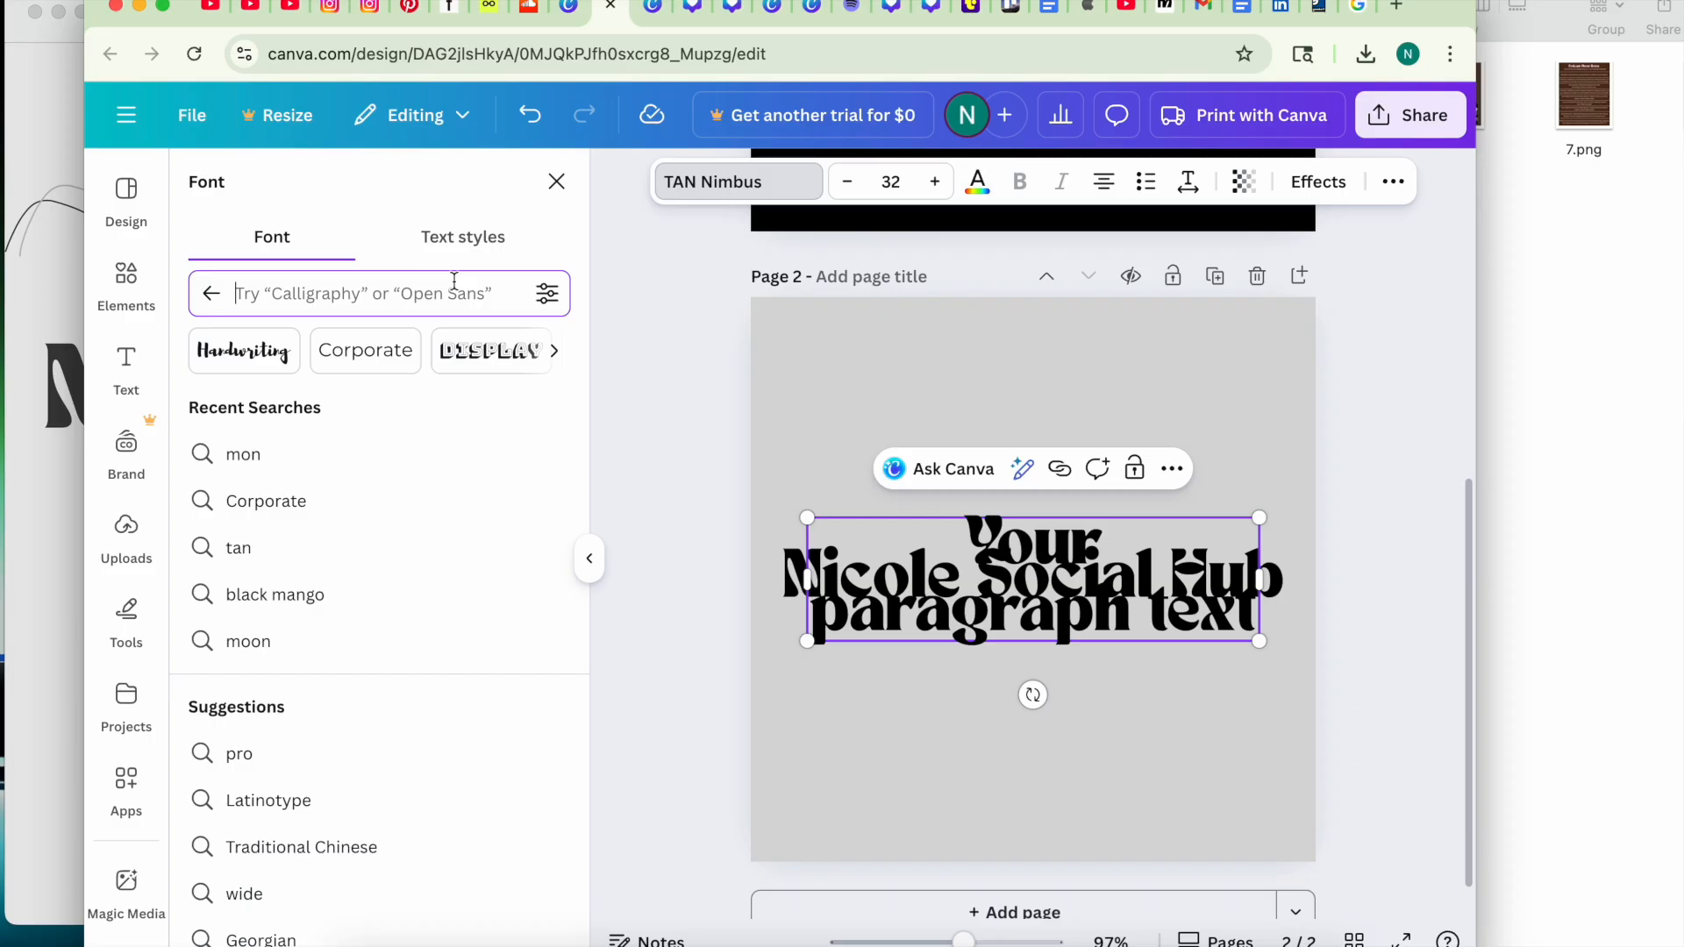
pyautogui.write('moni')
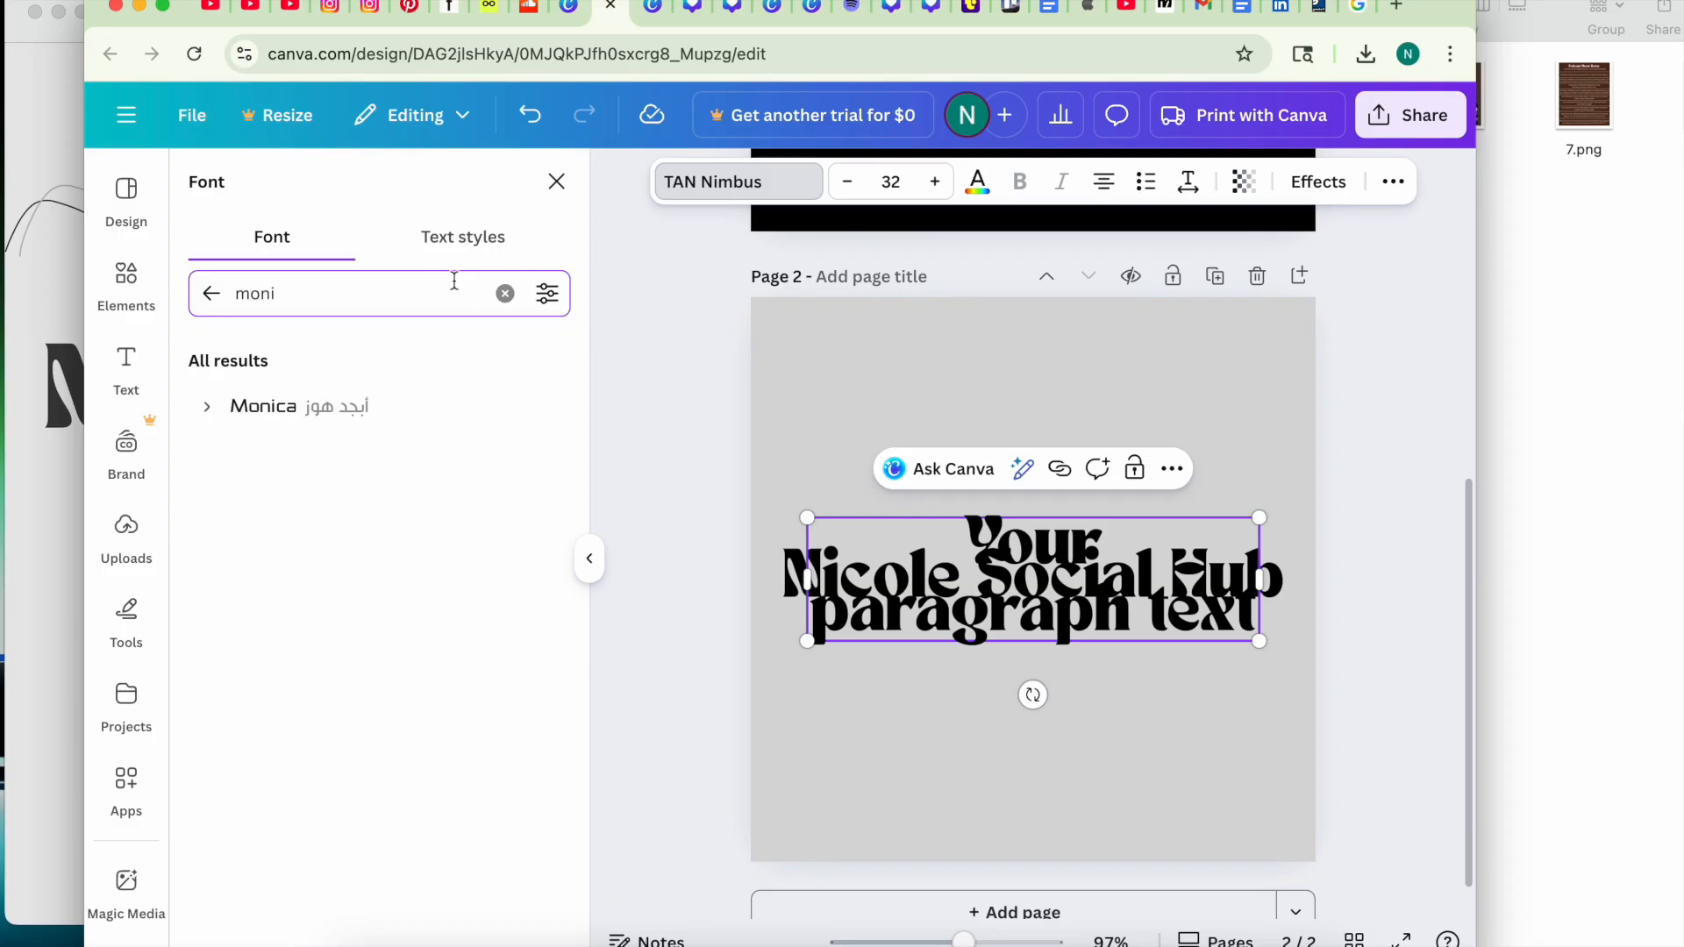
pyautogui.write('st')
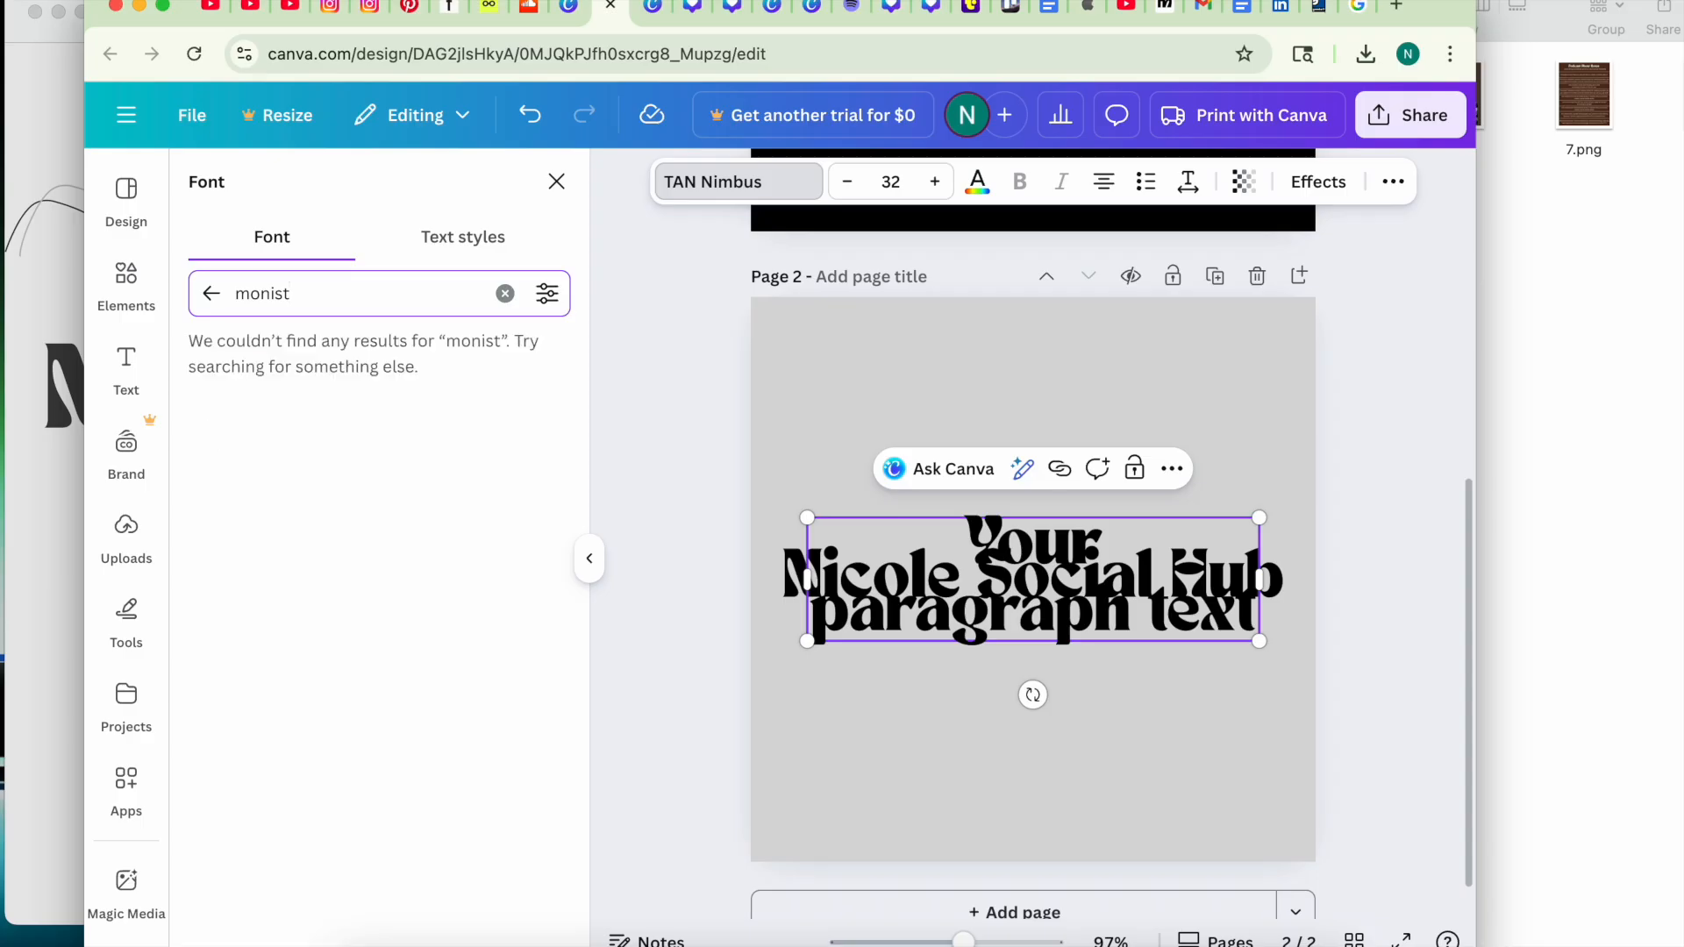
pyautogui.press('BackSpace')
pyautogui.press('BackSpace')
pyautogui.press('BackSpace')
pyautogui.write('stra===')
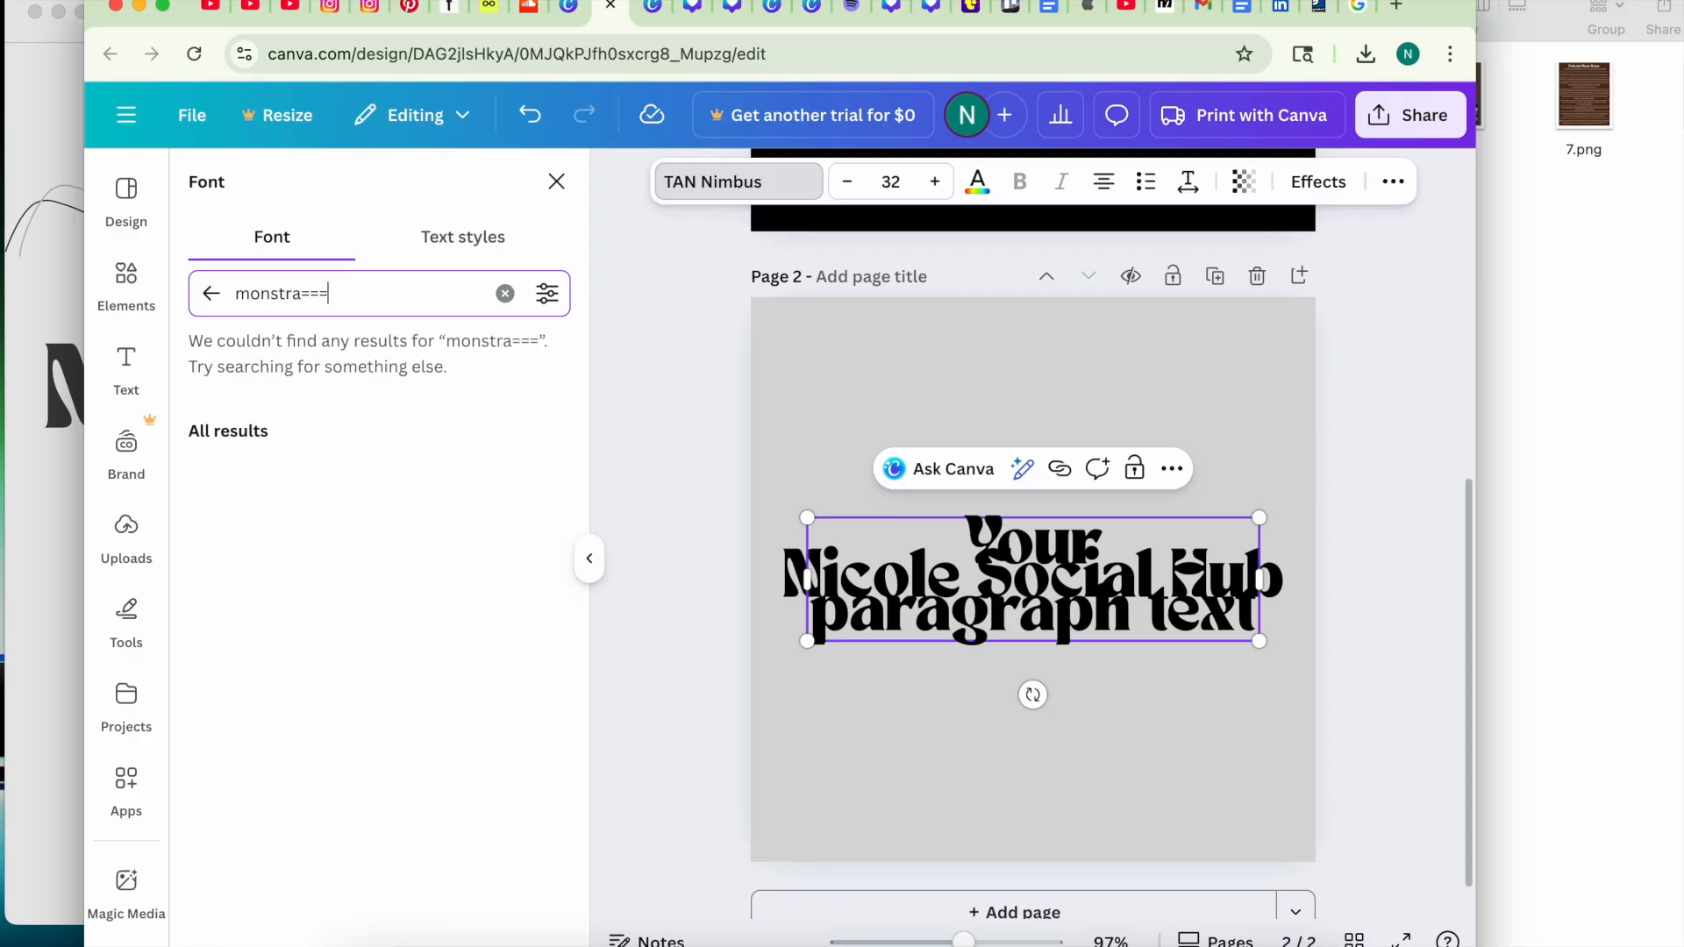
pyautogui.press('BackSpace')
pyautogui.press('BackSpace')
pyautogui.press('BackSpace')
pyautogui.press('BackSpace')
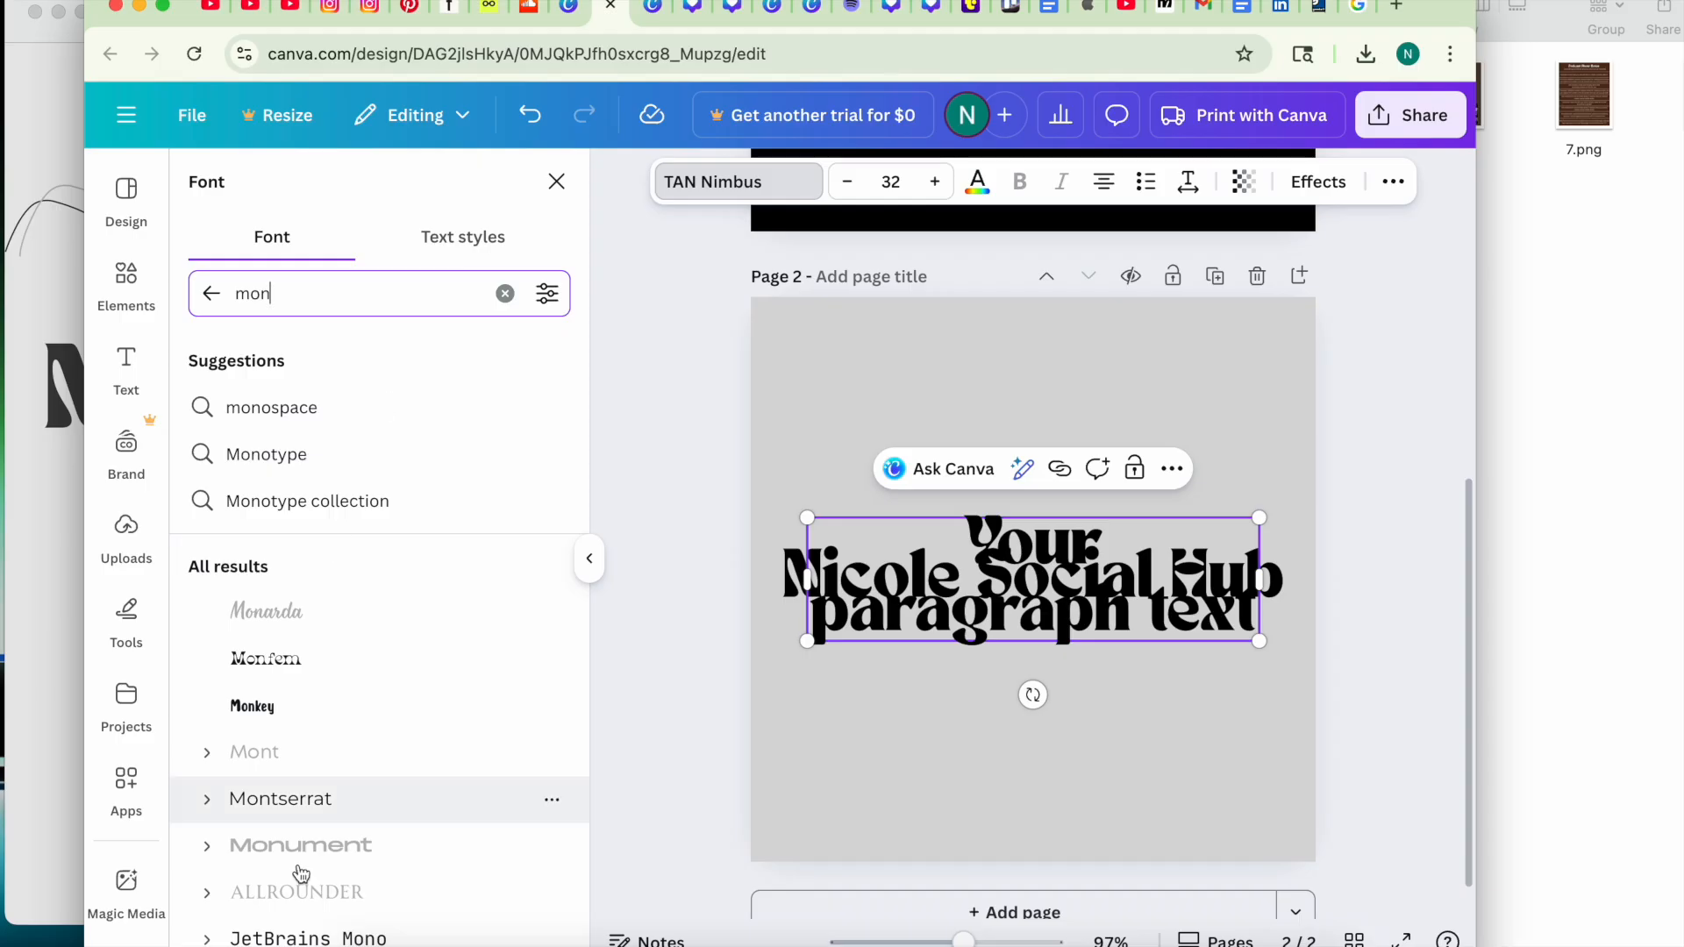
pyautogui.click(263, 799)
# Make the new placeholder text italic and shrink it to about size 21.4, centred beneath the "Nicole Social Hub" title.
pyautogui.moveTo(1054, 628); pyautogui.dragTo(1058, 709)
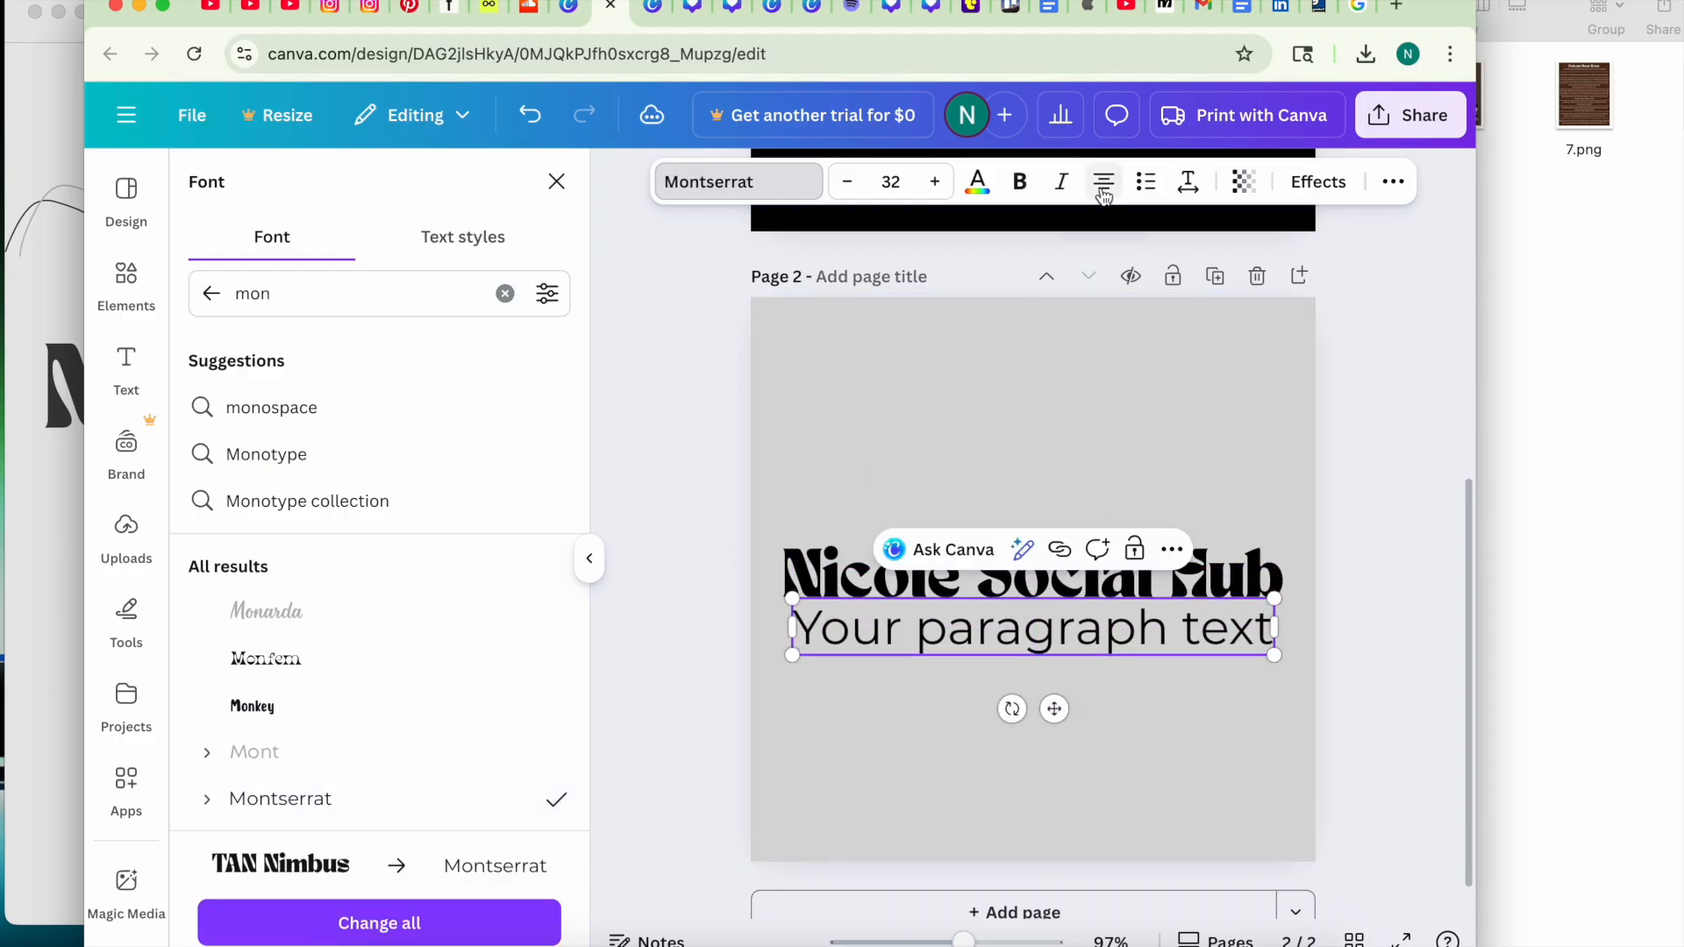
pyautogui.click(1062, 181)
pyautogui.moveTo(1281, 605); pyautogui.dragTo(1240, 604)
pyautogui.moveTo(1030, 707); pyautogui.dragTo(1040, 713)
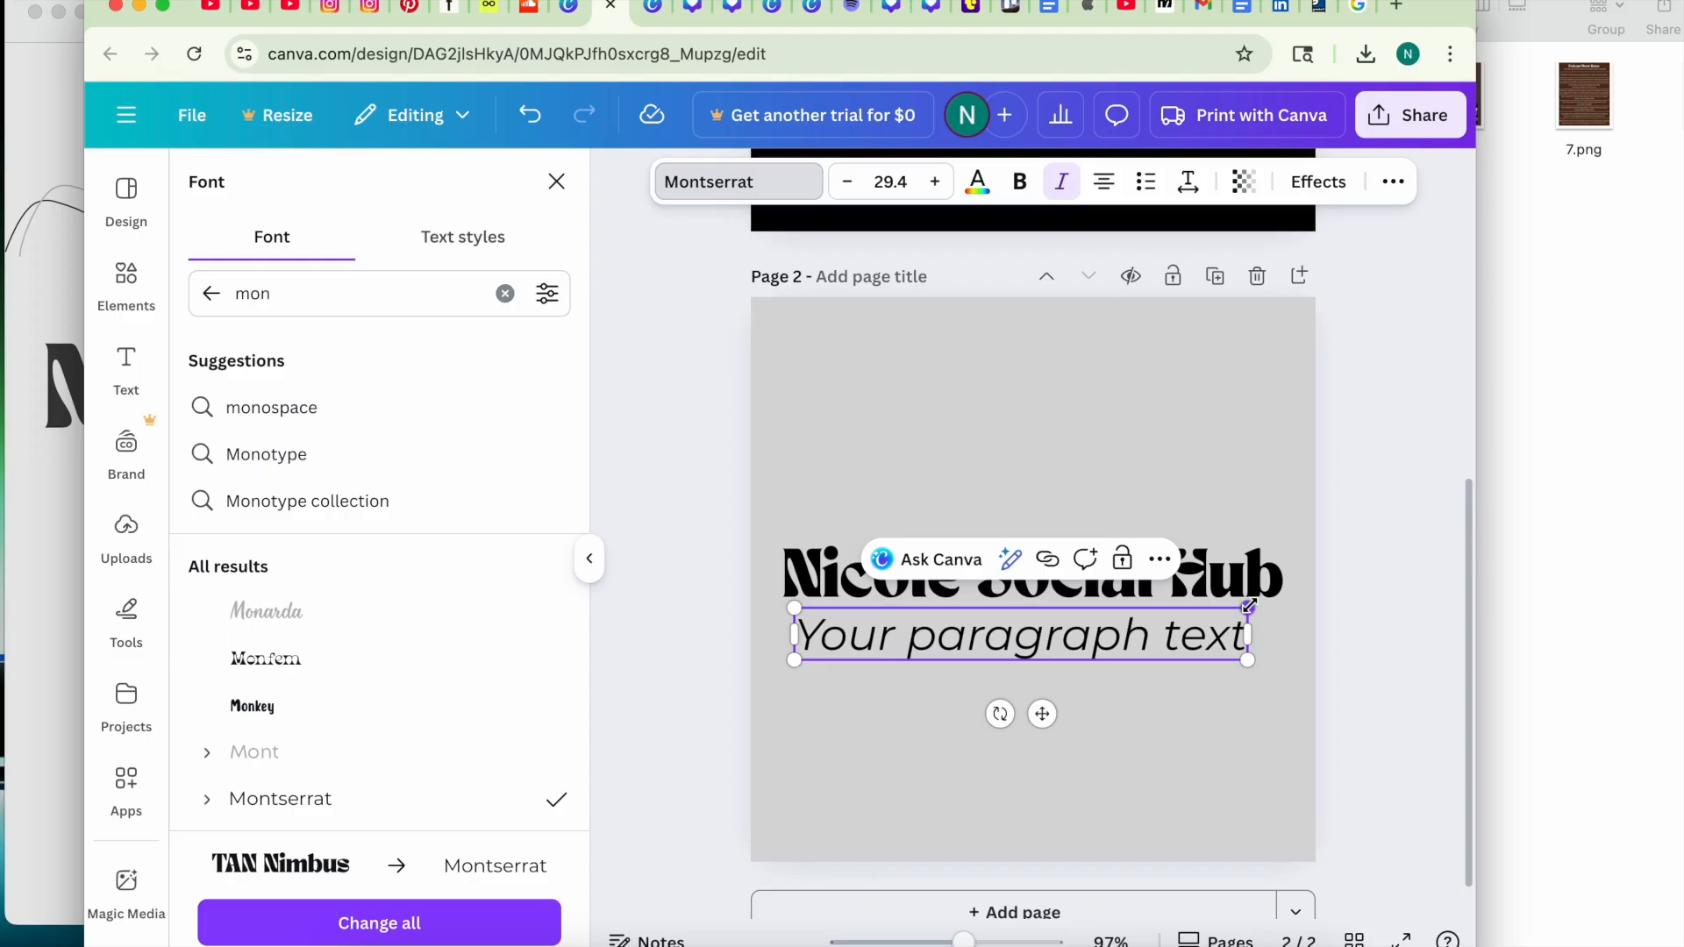
pyautogui.moveTo(1248, 605); pyautogui.dragTo(1130, 614)
pyautogui.moveTo(971, 711); pyautogui.dragTo(1041, 695)
# Replace the placeholder with "Content Creator|Podcaster|Youtuber" and fit it on one centred line at size 19.
pyautogui.tripleClick(1039, 646)
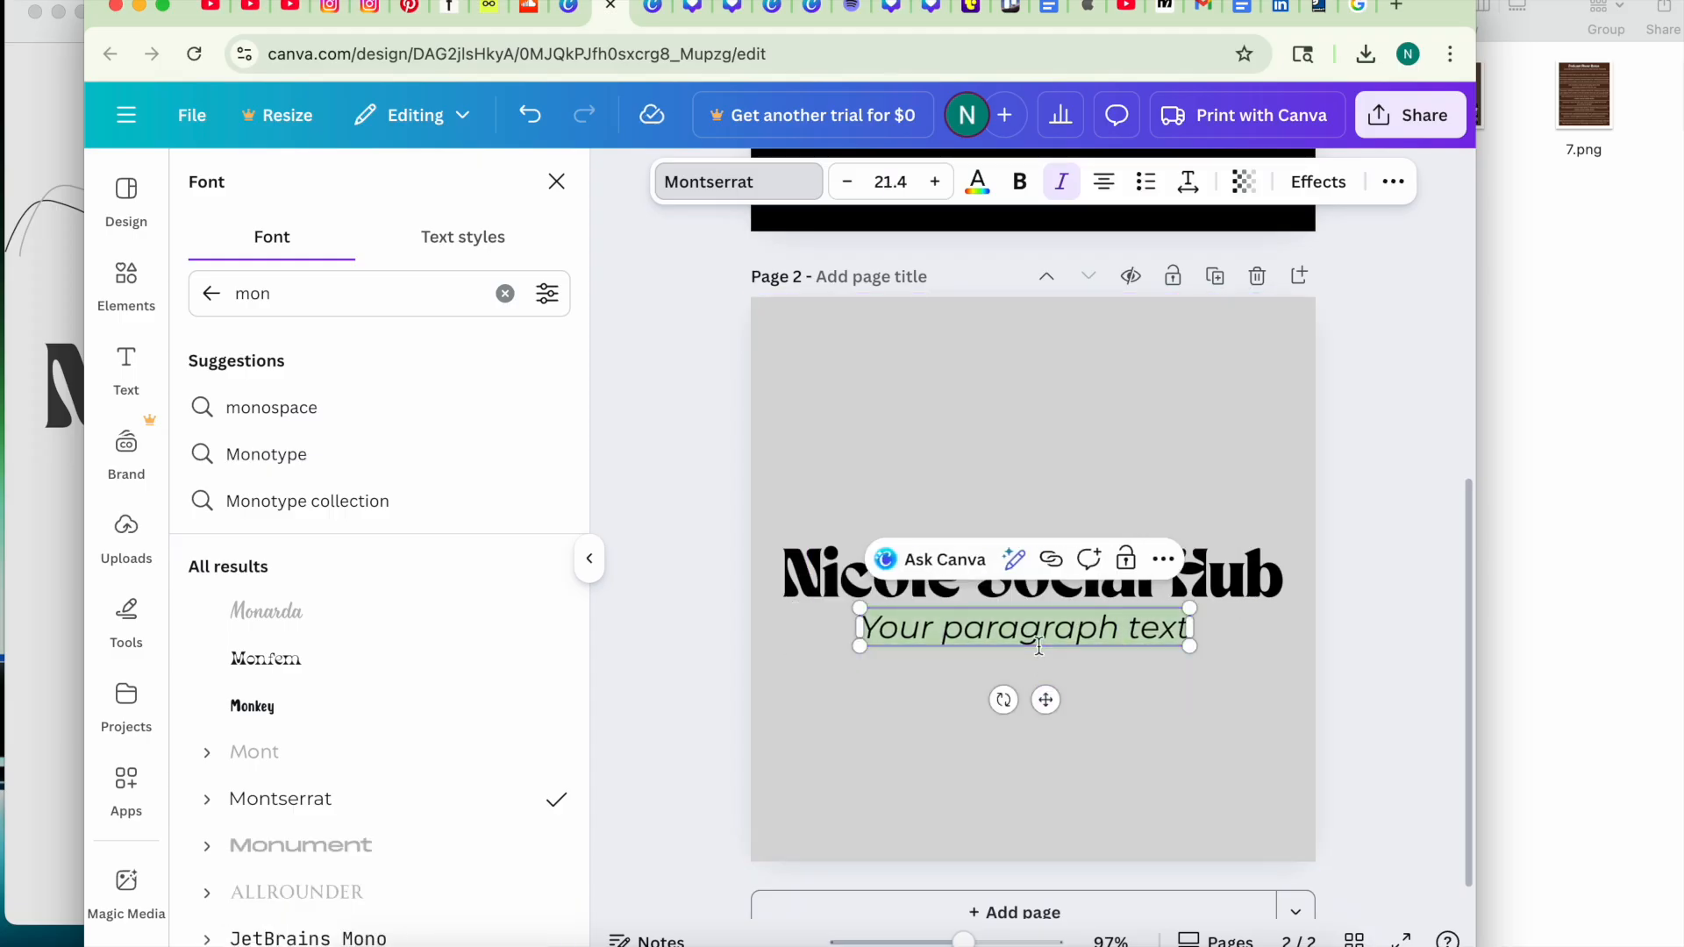
pyautogui.write('Content')
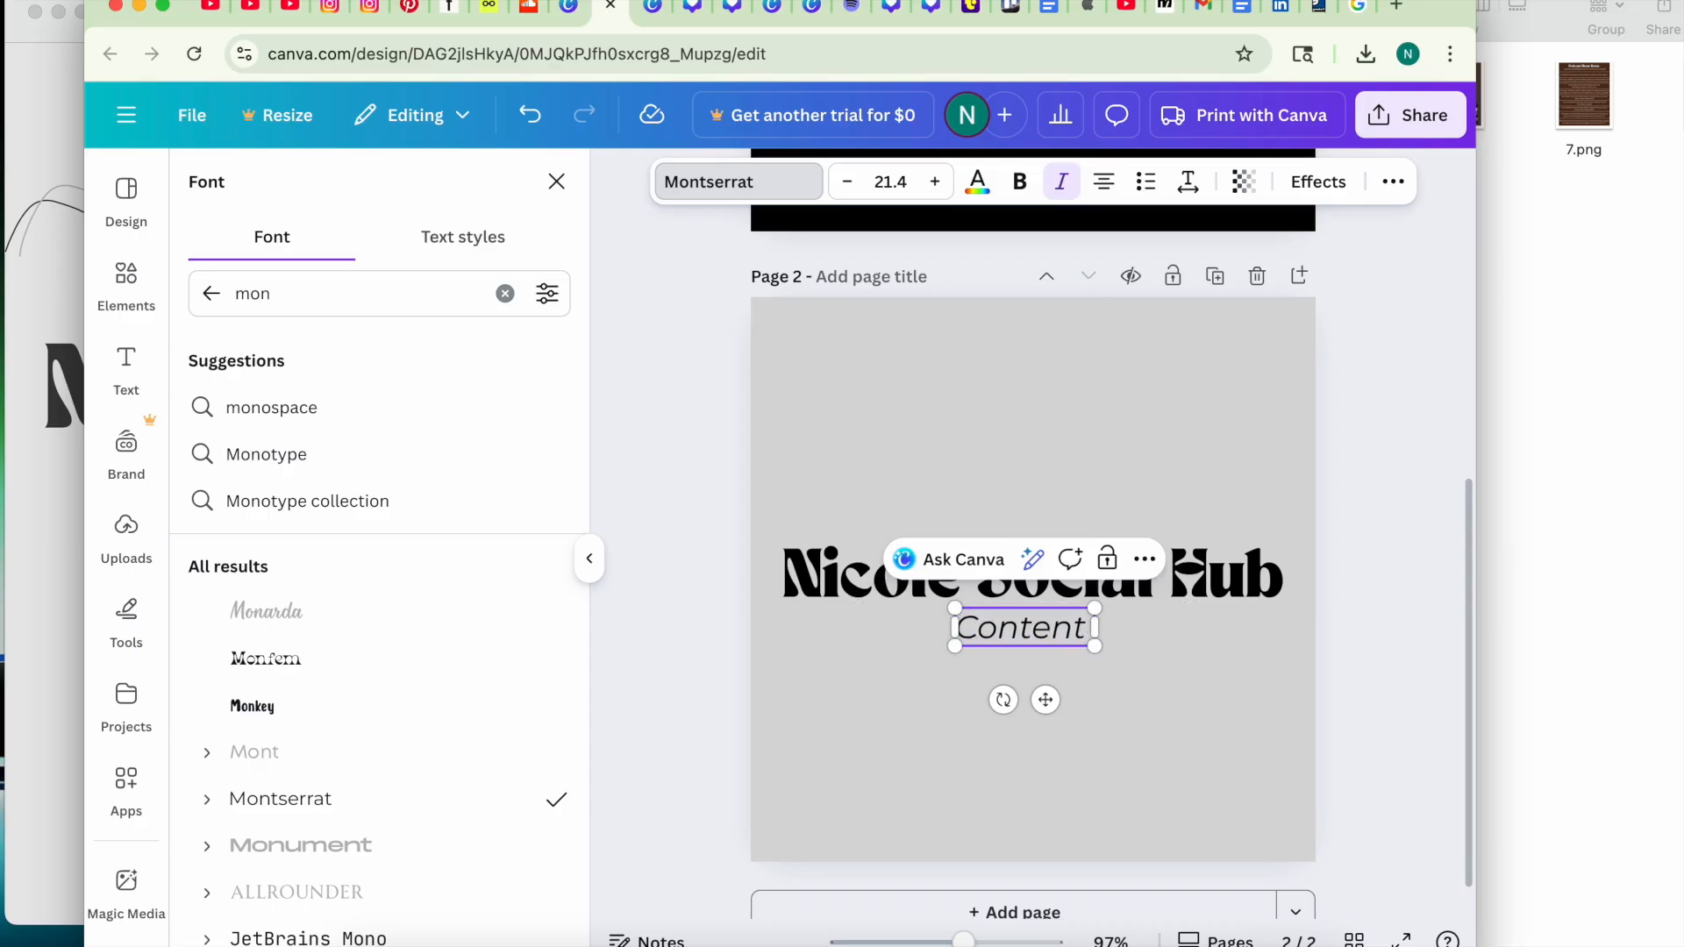
pyautogui.write(' Crea')
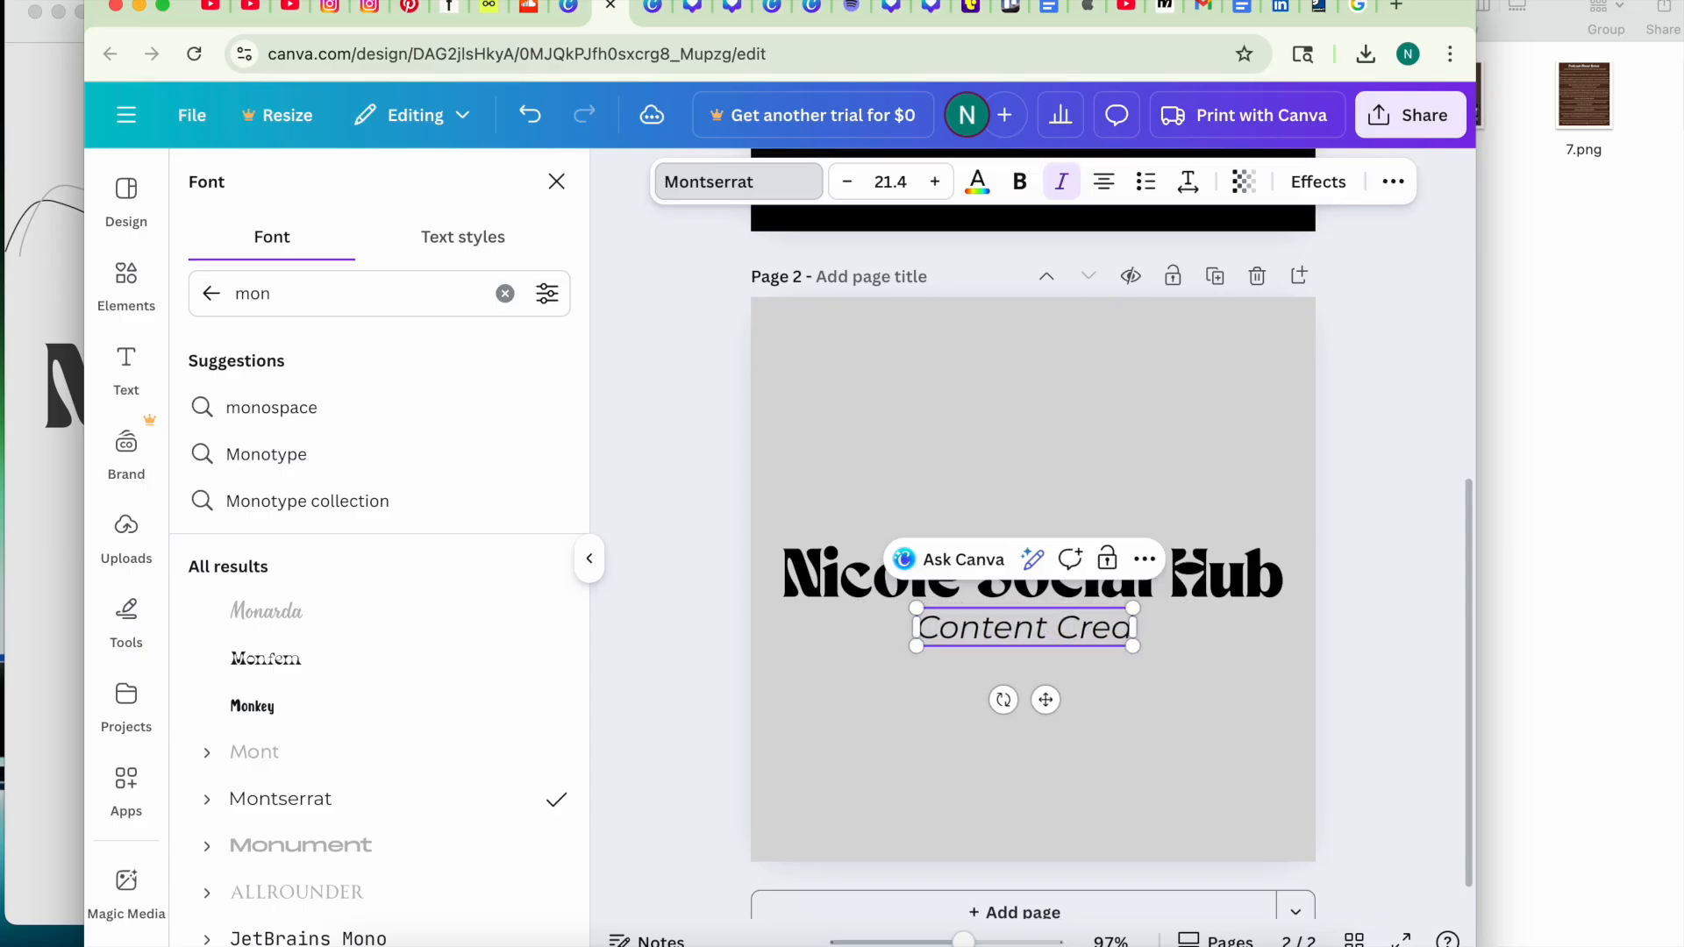
pyautogui.write('tor')
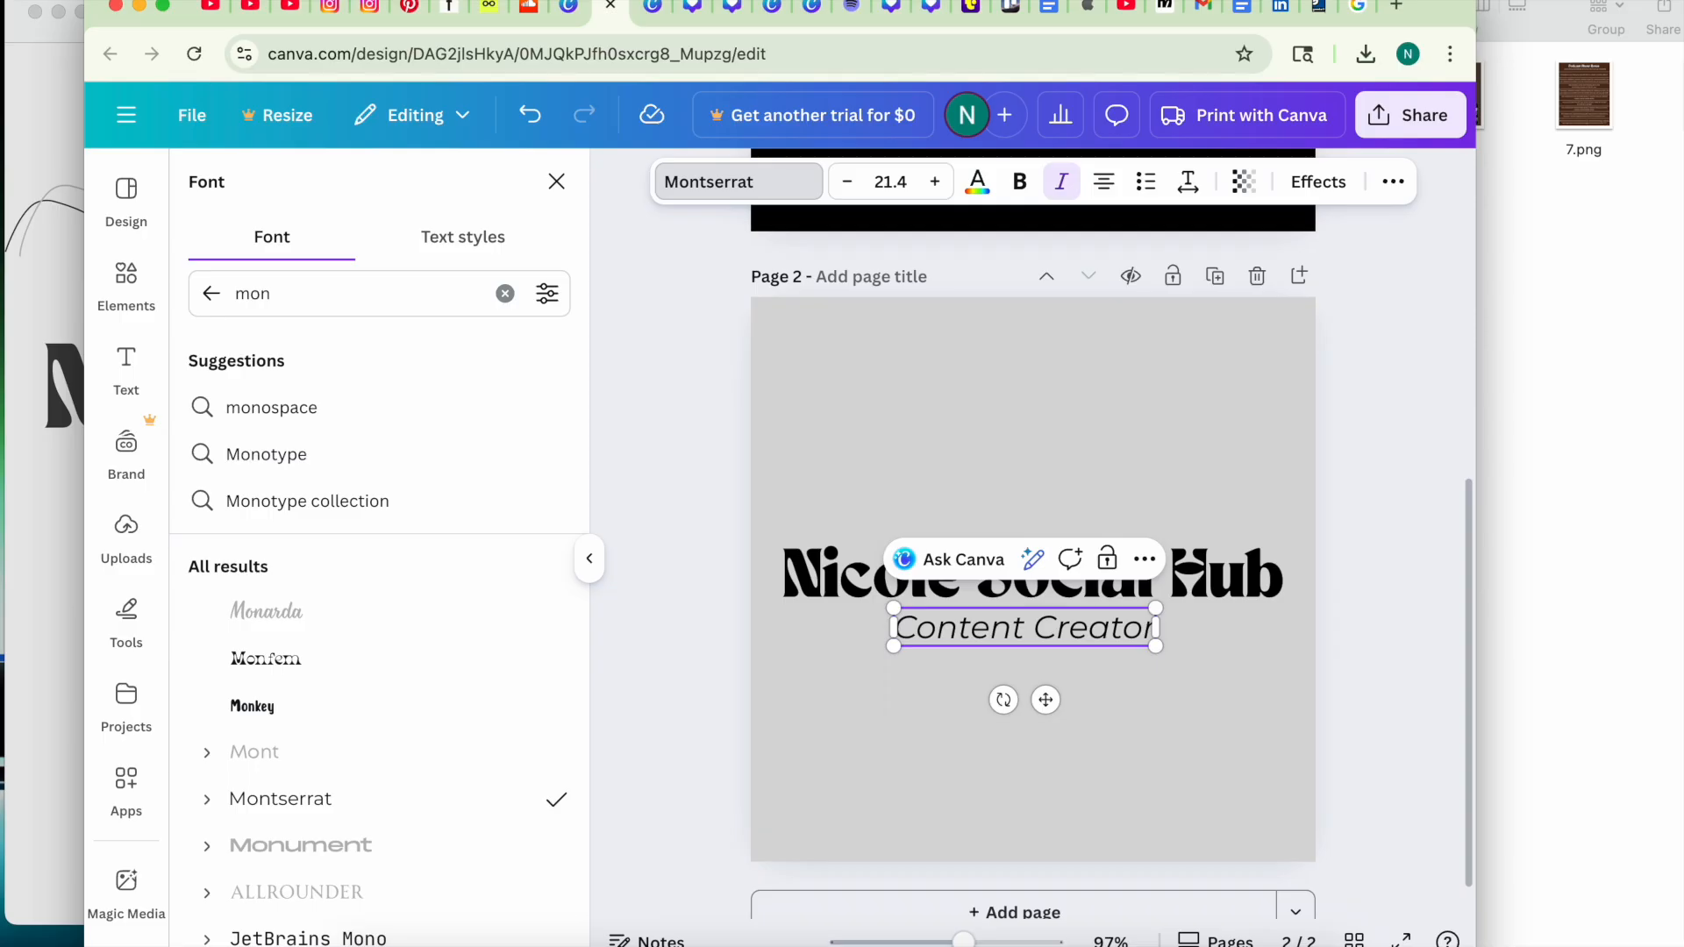
pyautogui.write('|Podcaster|Youtuber')
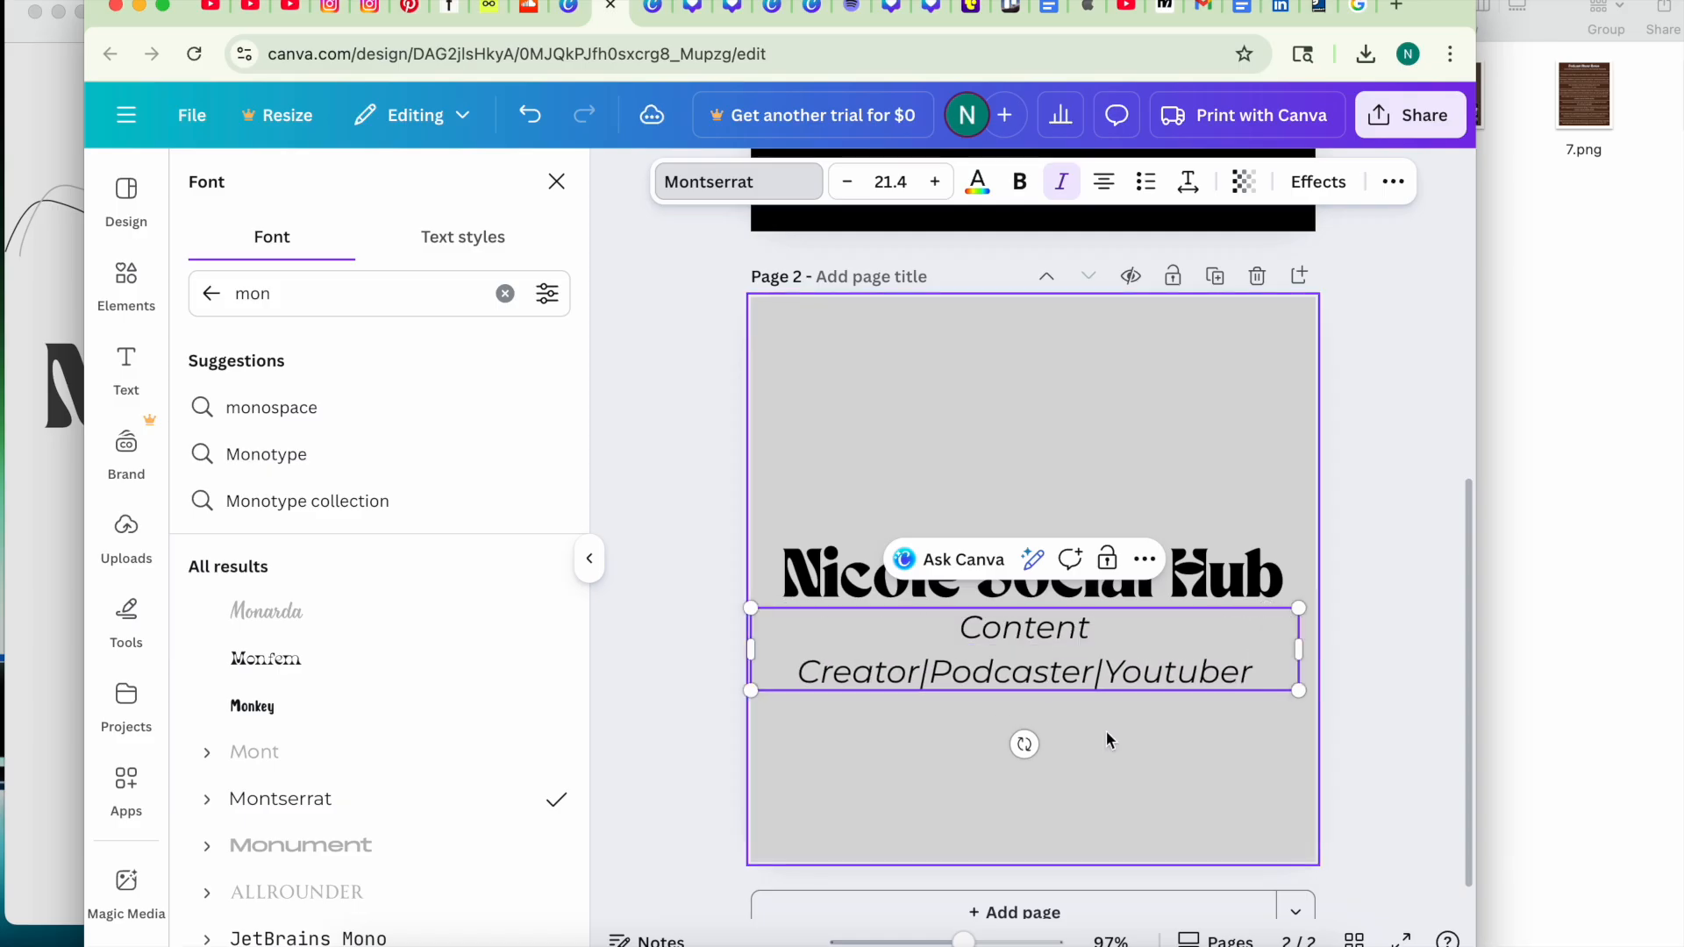
pyautogui.moveTo(1302, 649); pyautogui.dragTo(1285, 613)
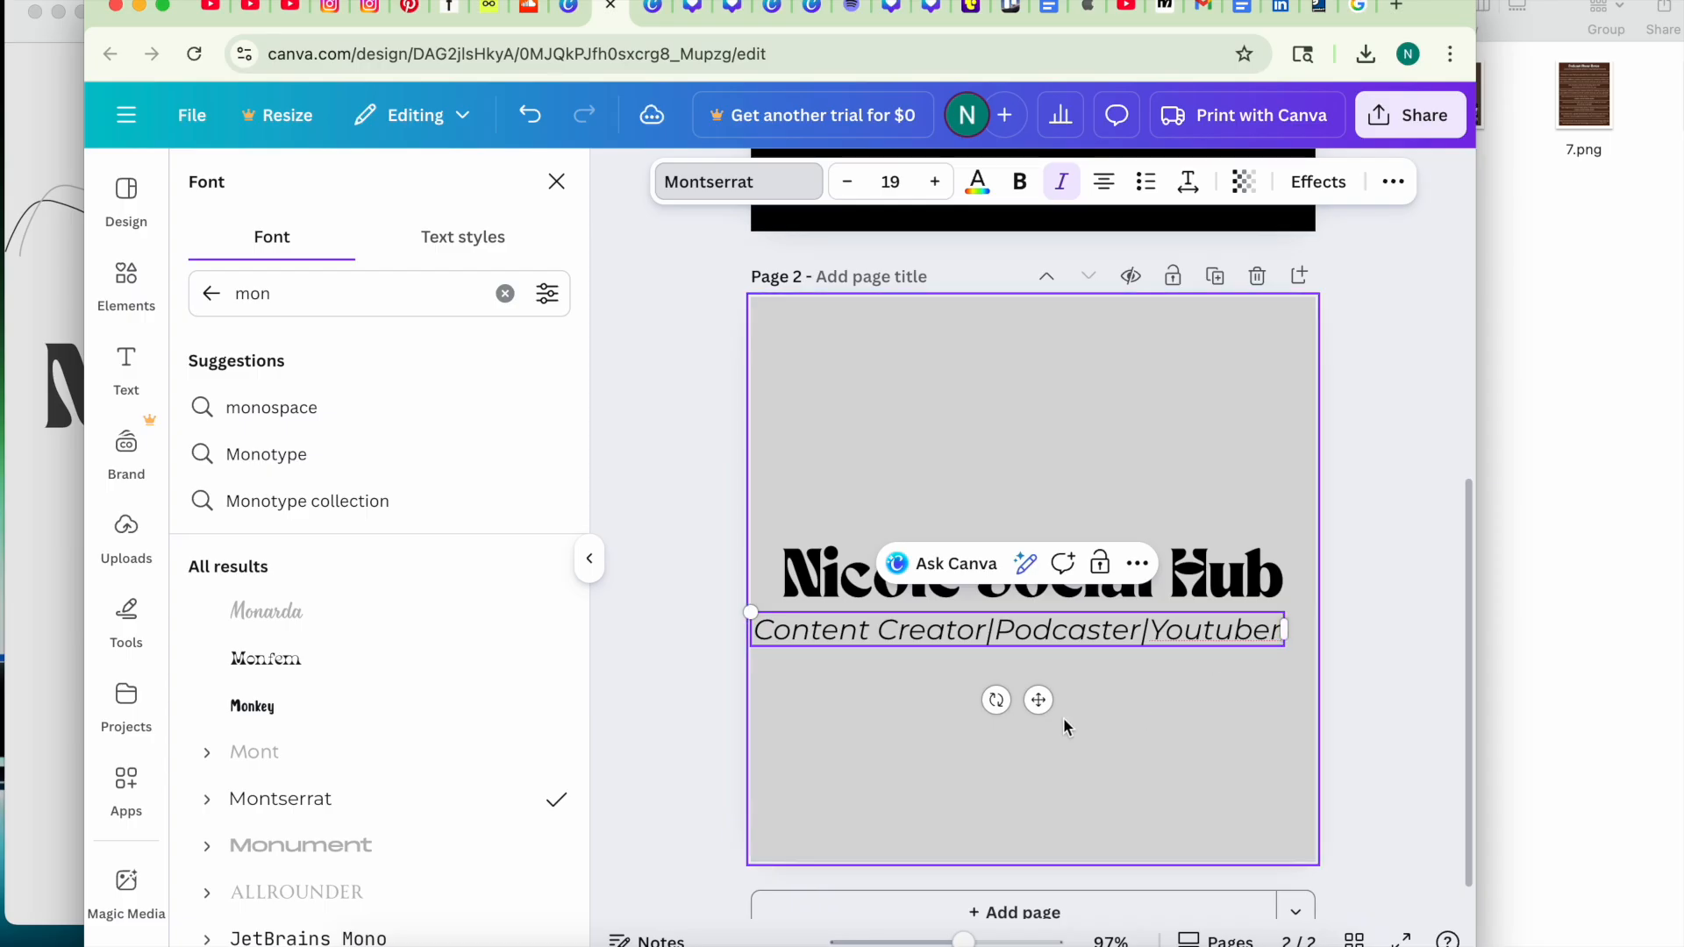
pyautogui.moveTo(1040, 701); pyautogui.dragTo(1057, 702)
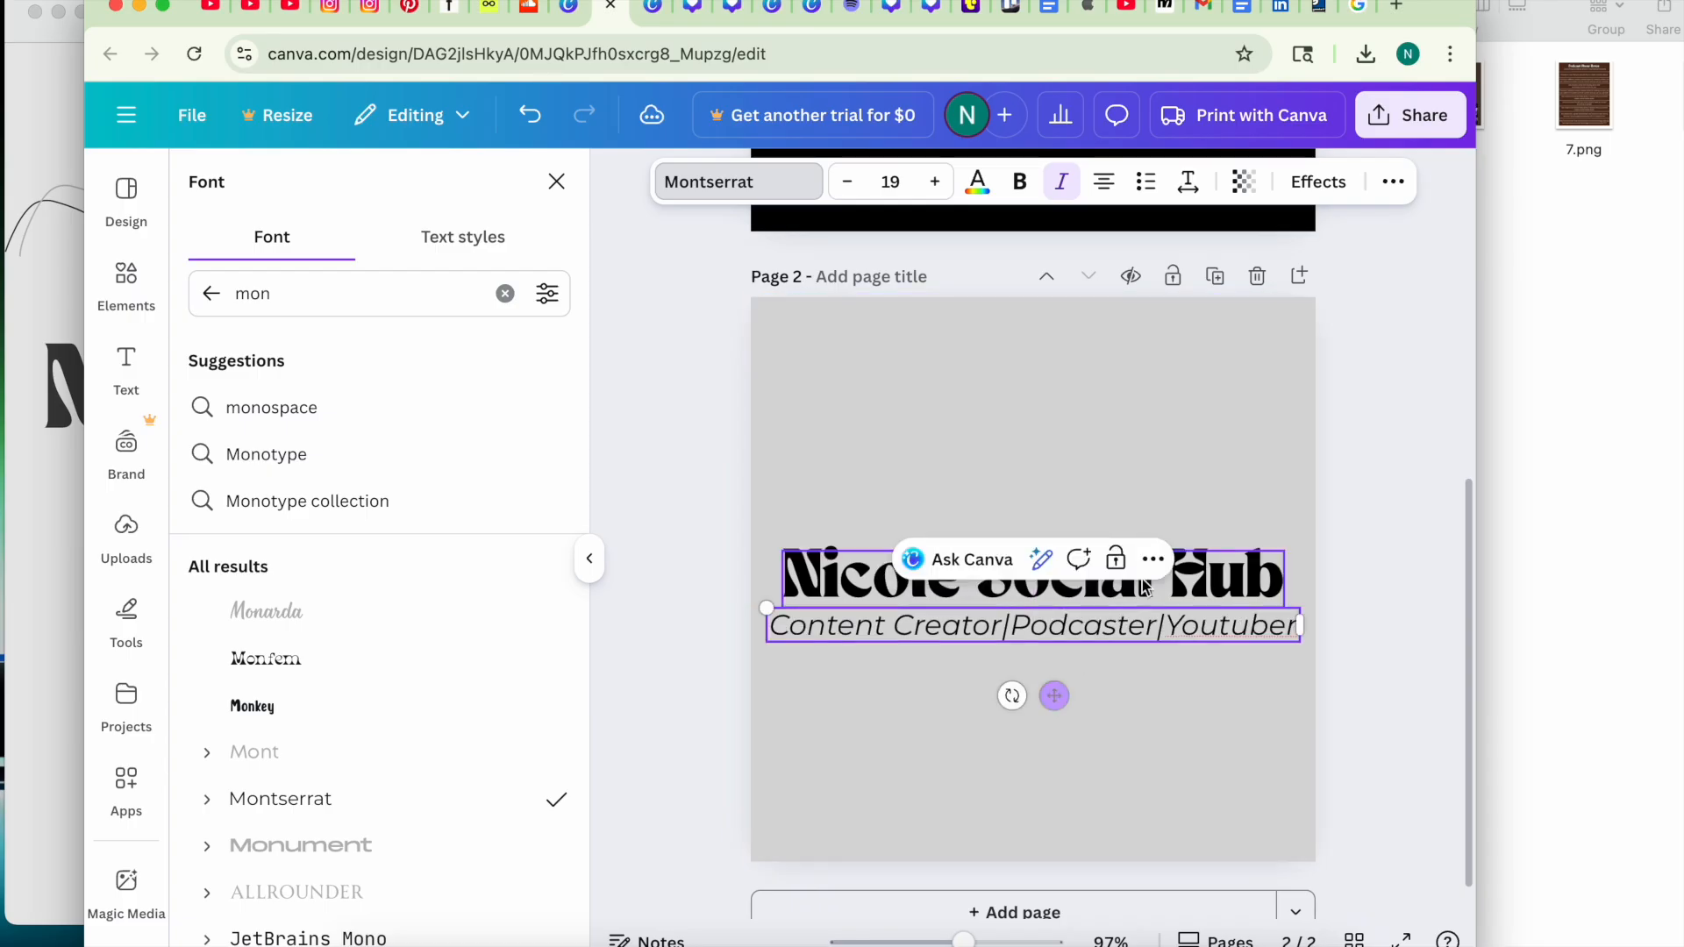
# Move the title and subtitle slightly up page 2, keeping the subtitle directly beneath the title.
pyautogui.click(1191, 575)
pyautogui.moveTo(1191, 575); pyautogui.dragTo(1191, 517)
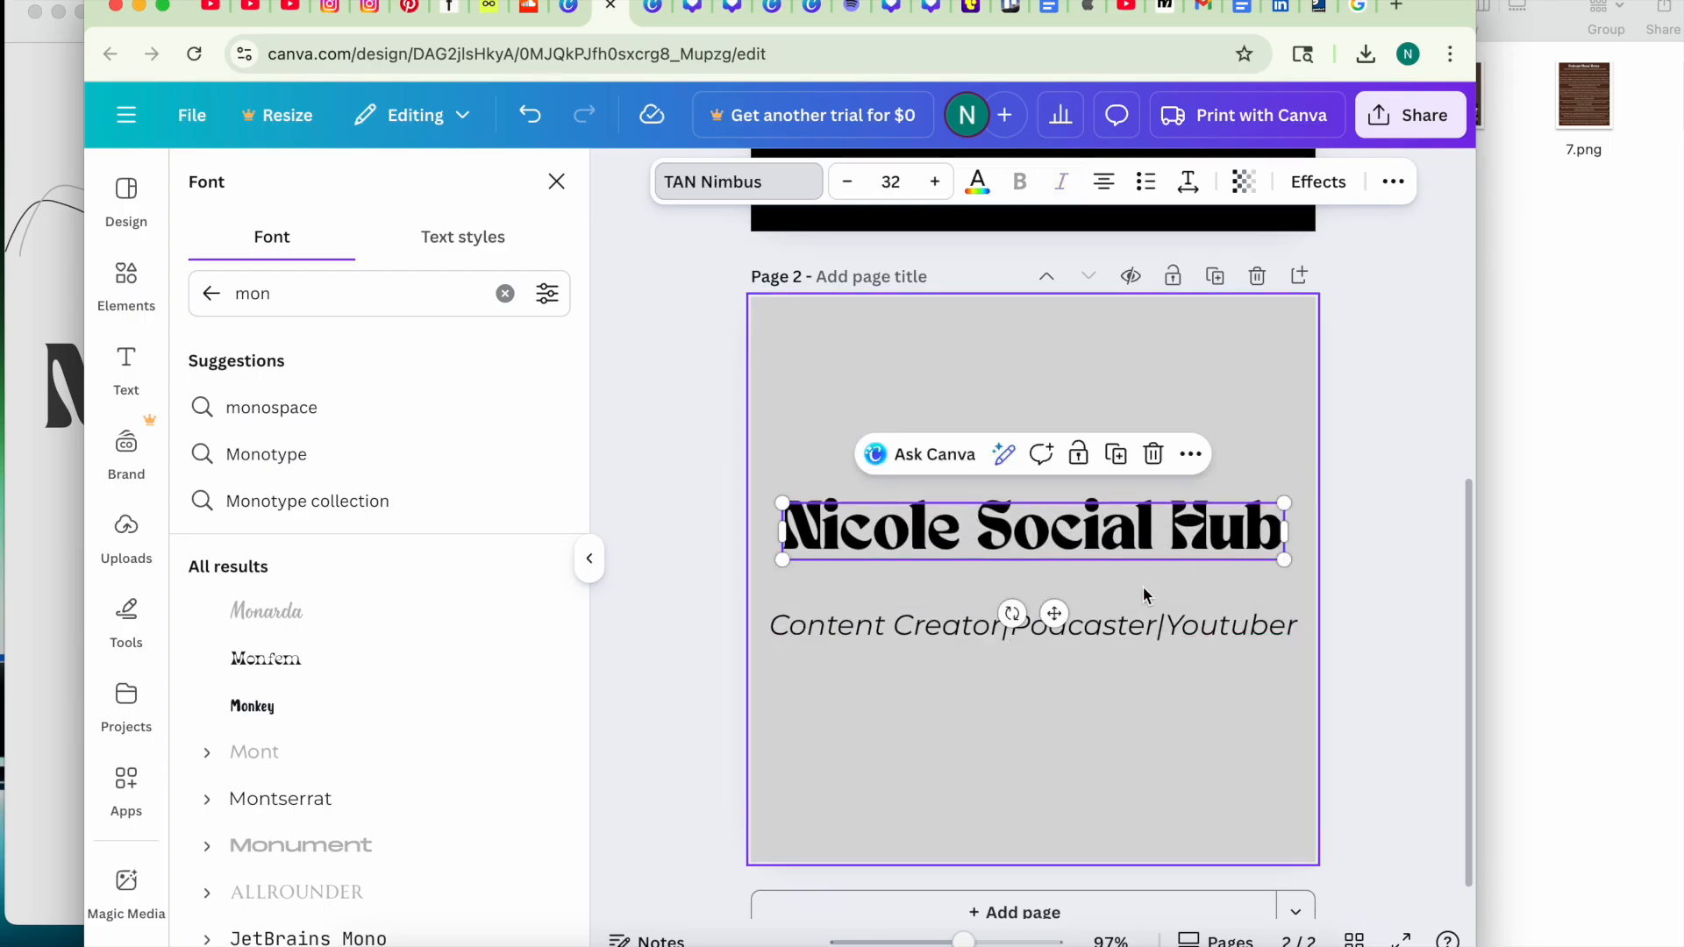
pyautogui.moveTo(1145, 625); pyautogui.dragTo(1144, 581)
pyautogui.click(698, 720)
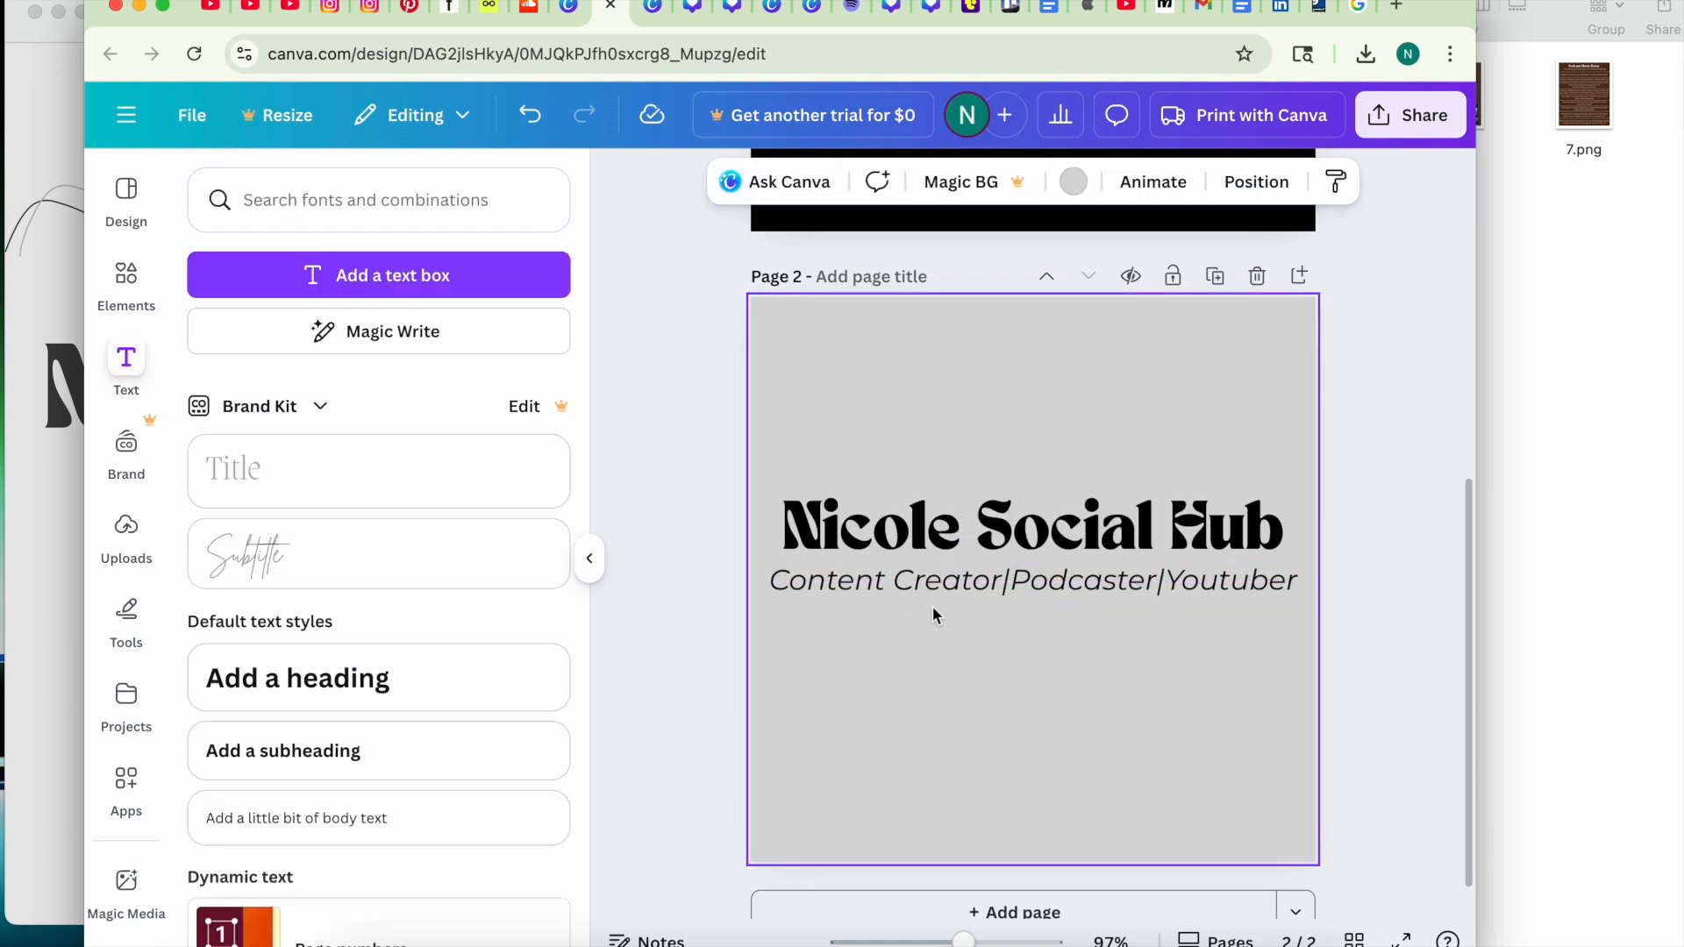
# Move the subtitle and title back down so the pair sits around the vertical centre of page 2.
pyautogui.scroll(5, 1458, 533)
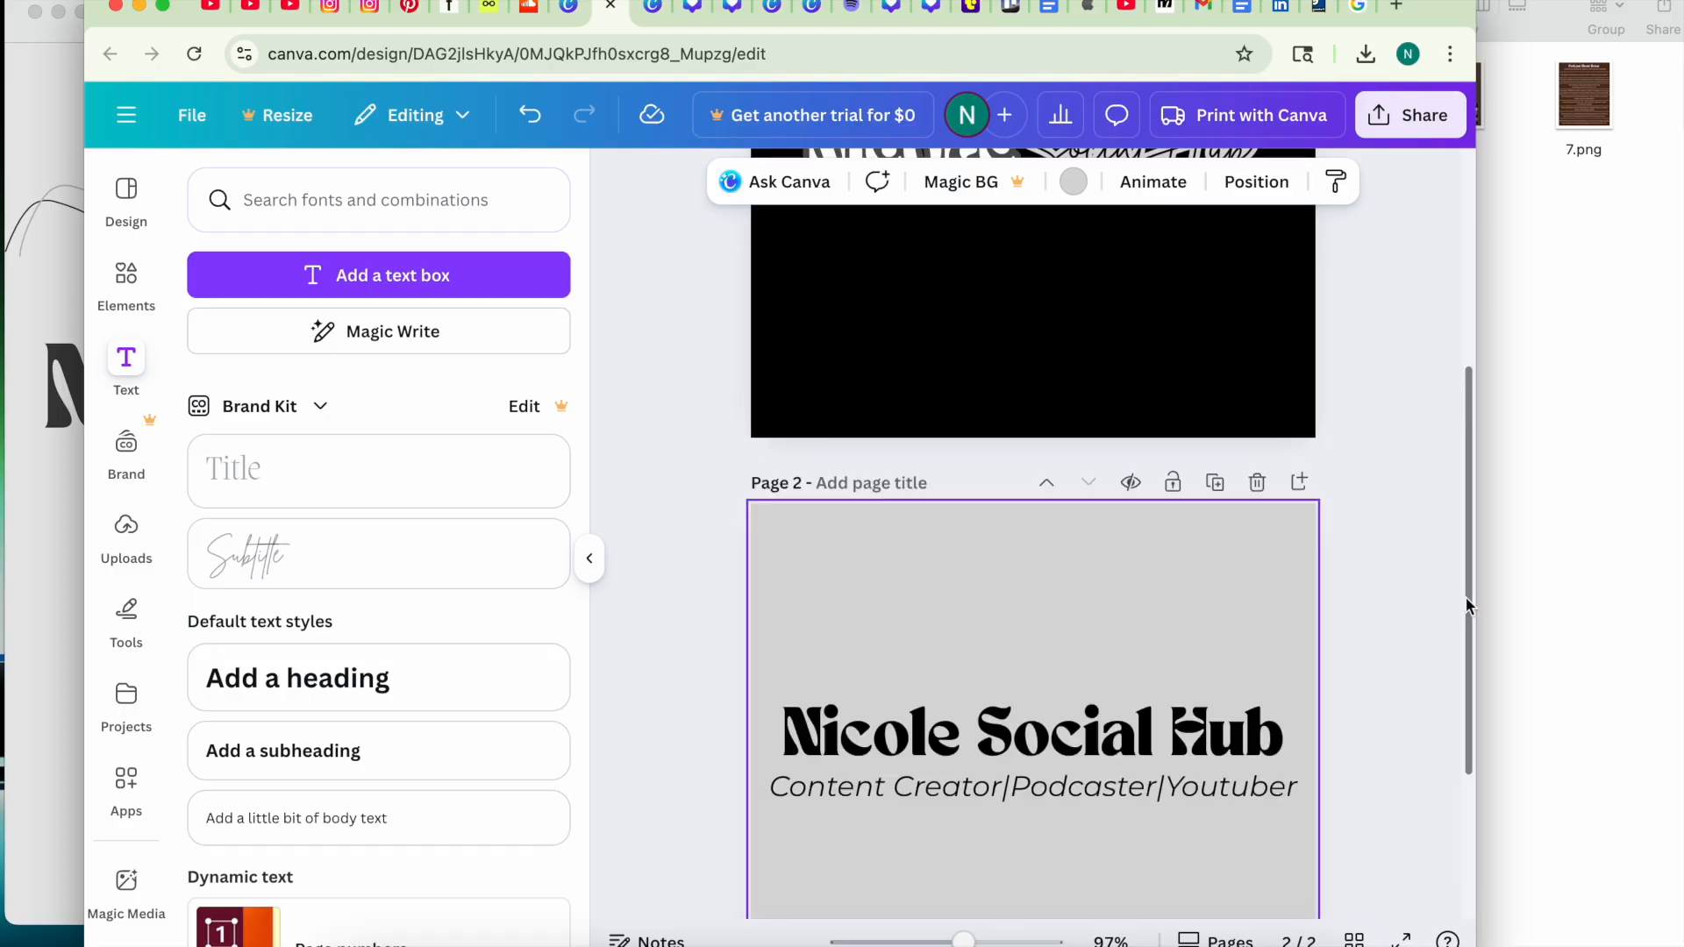
pyautogui.scroll(-10, 1458, 456)
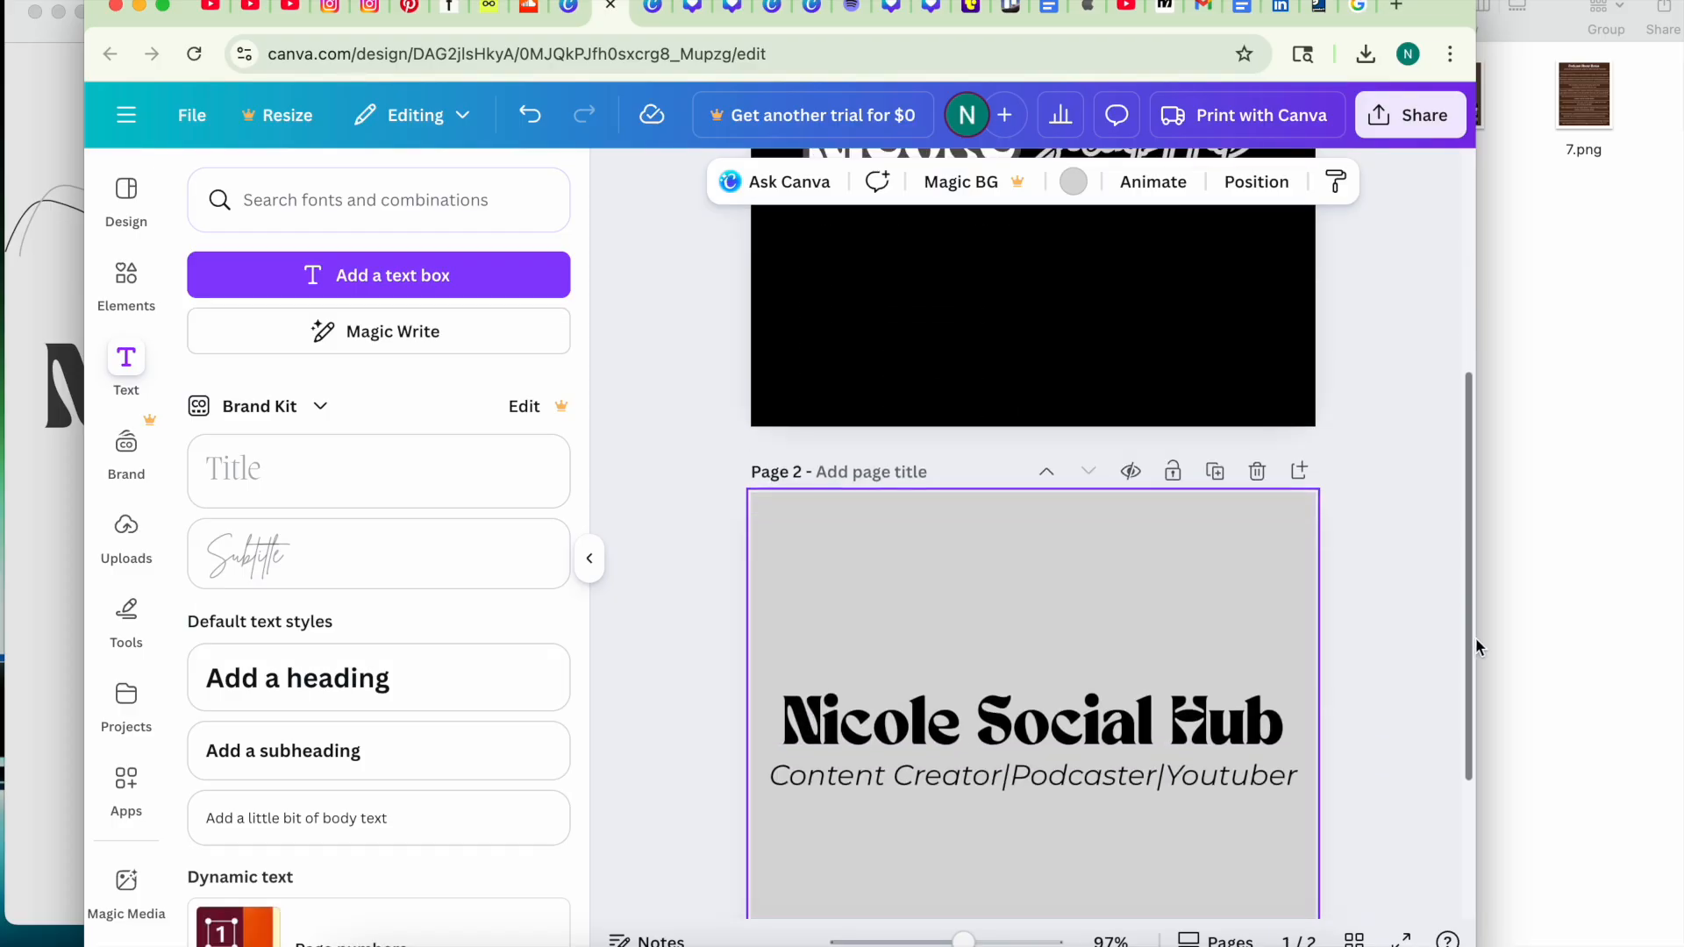
pyautogui.scroll(-2, 1475, 720)
pyautogui.moveTo(1058, 595)
pyautogui.mouseDown()
pyautogui.moveTo(1059, 640)
pyautogui.moveTo(1057, 624)
pyautogui.mouseUp()
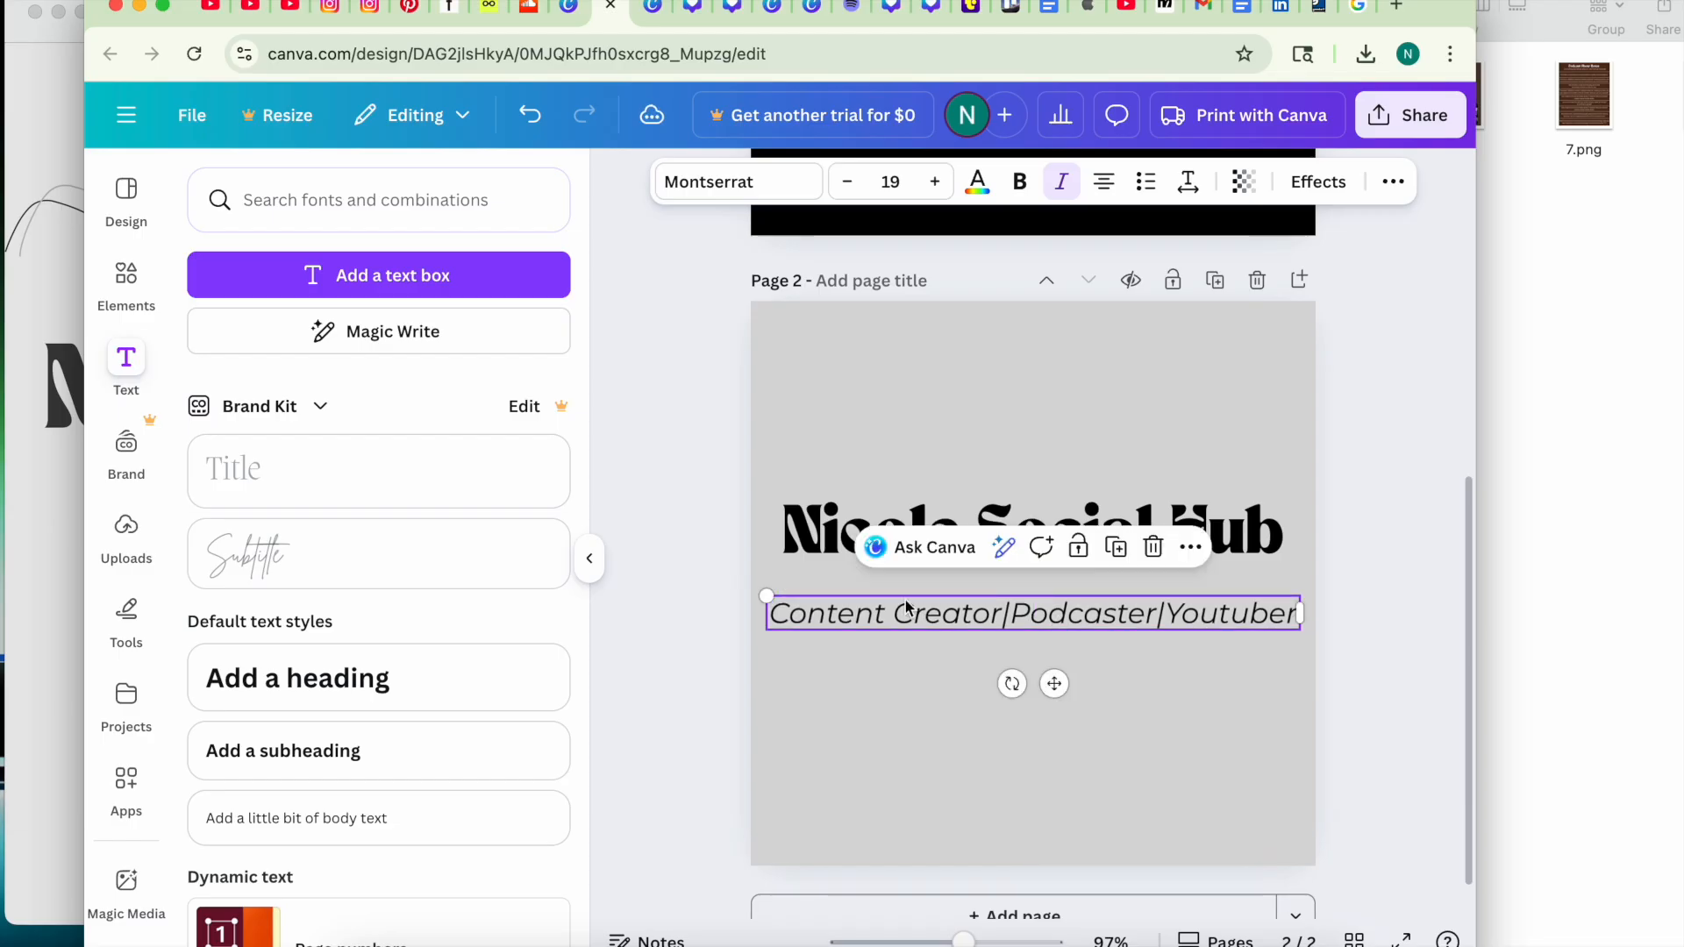
pyautogui.moveTo(840, 543); pyautogui.dragTo(843, 569)
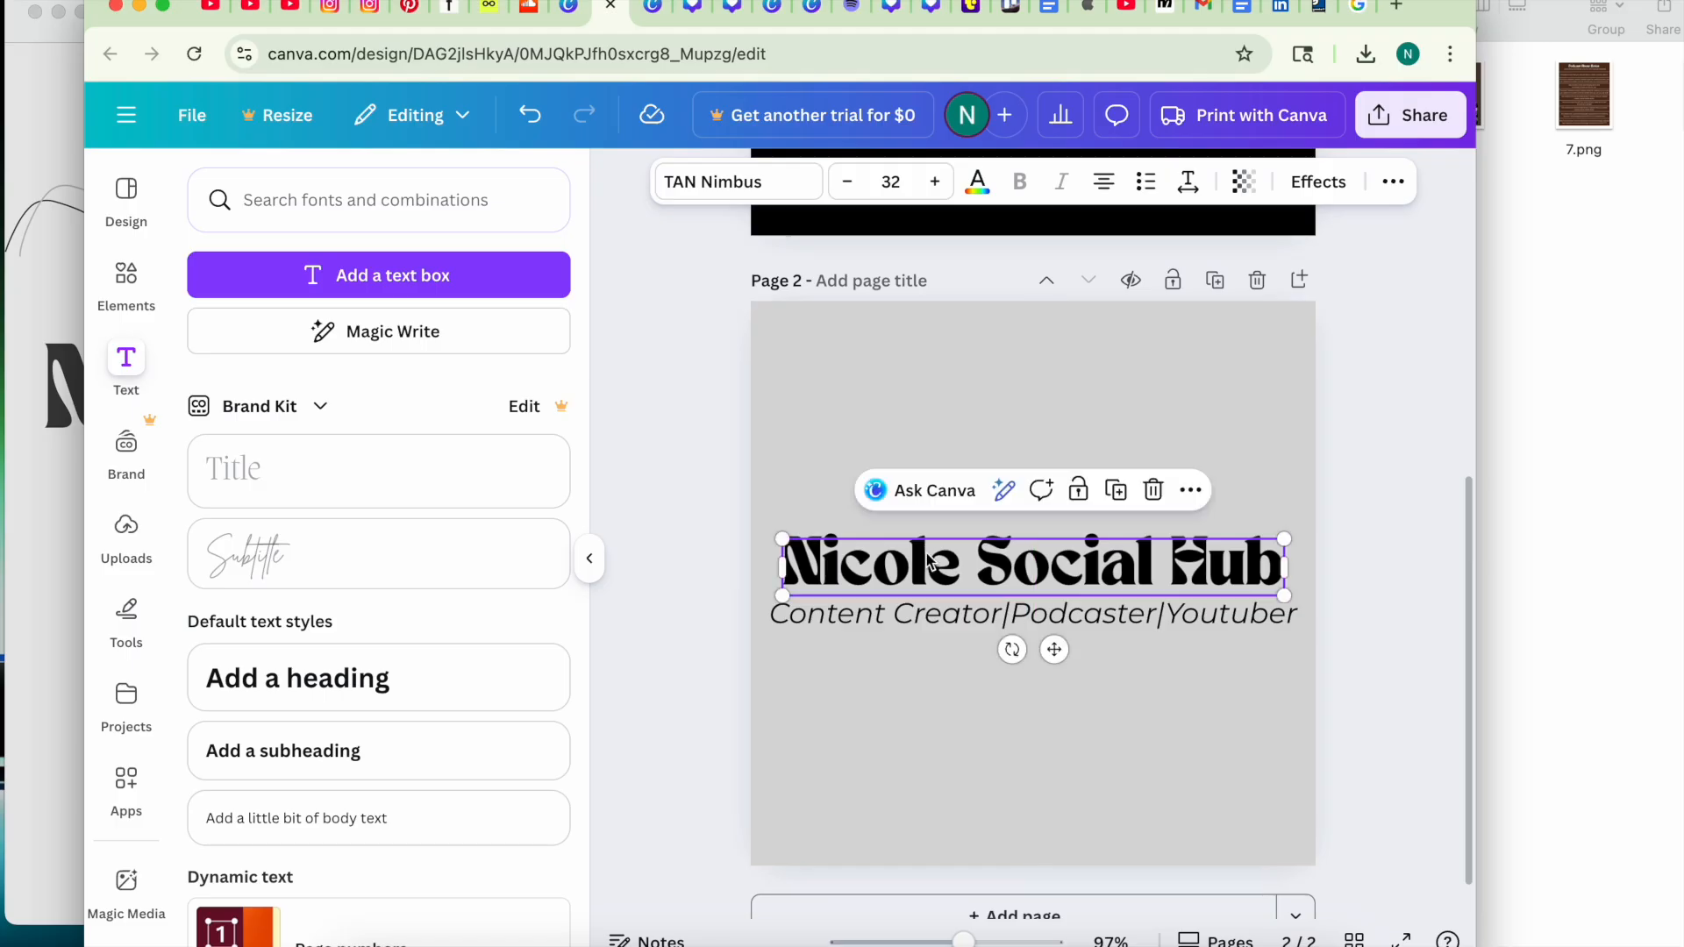
pyautogui.click(1353, 750)
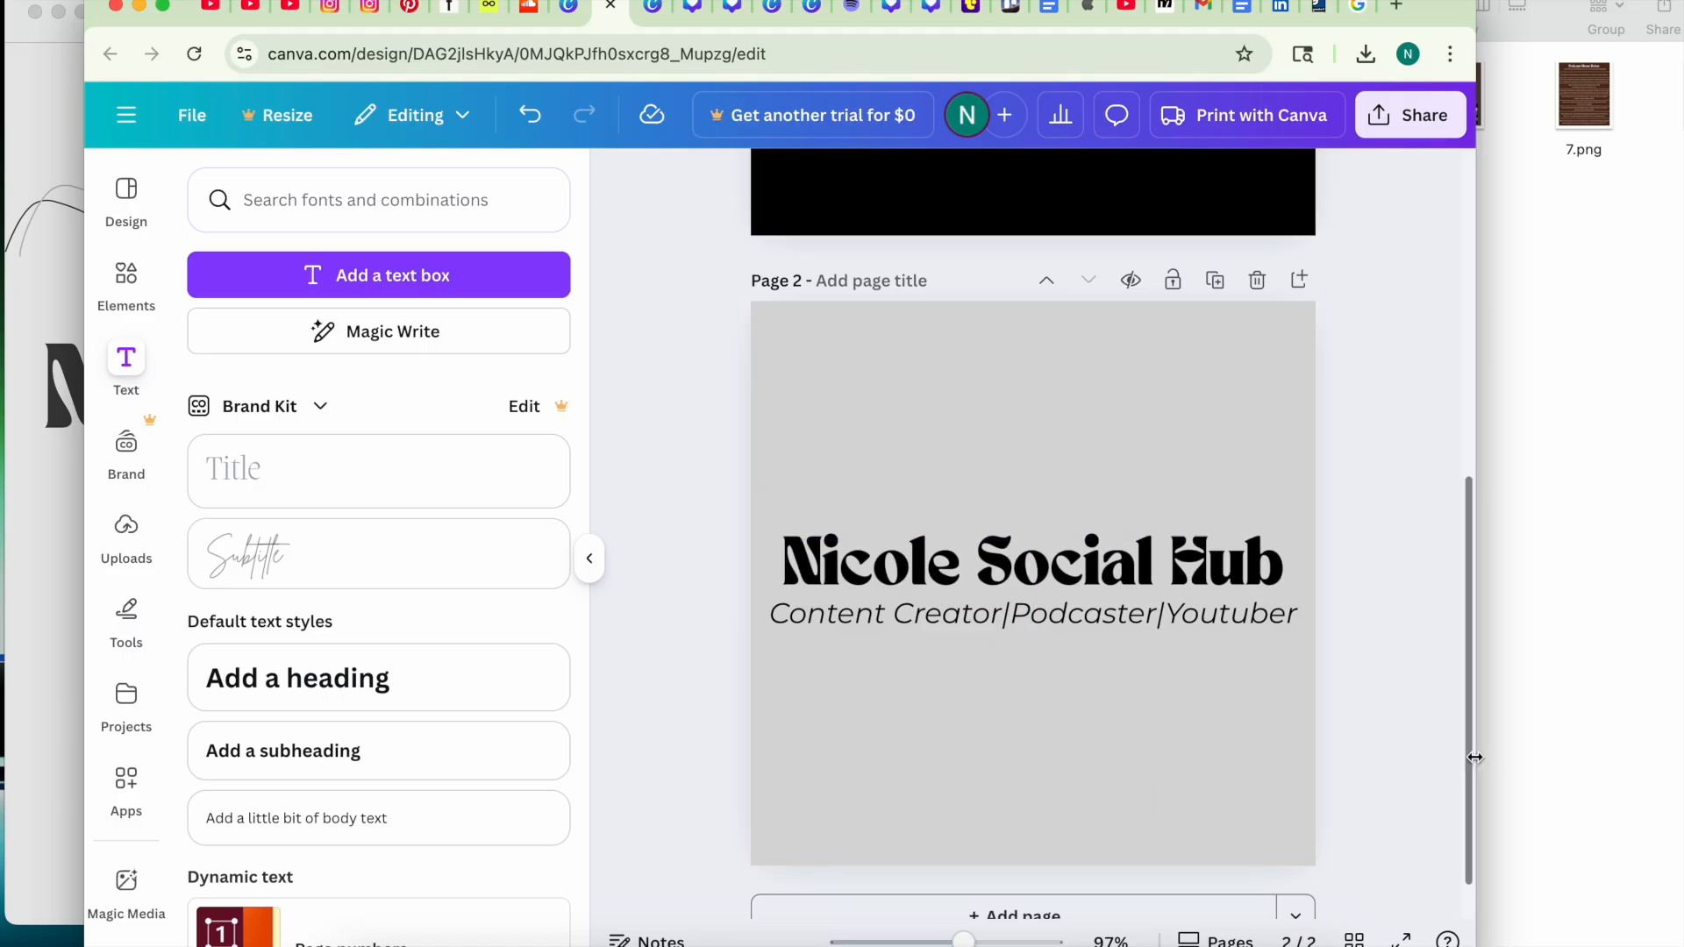
# Compare page 2 with the Podcast Logo image, examining its text layout and decorative line graphics.
pyautogui.moveTo(1470, 756)
pyautogui.mouseDown()
pyautogui.moveTo(1429, 474)
pyautogui.moveTo(1451, 763)
pyautogui.mouseUp()
pyautogui.click(37, 598)
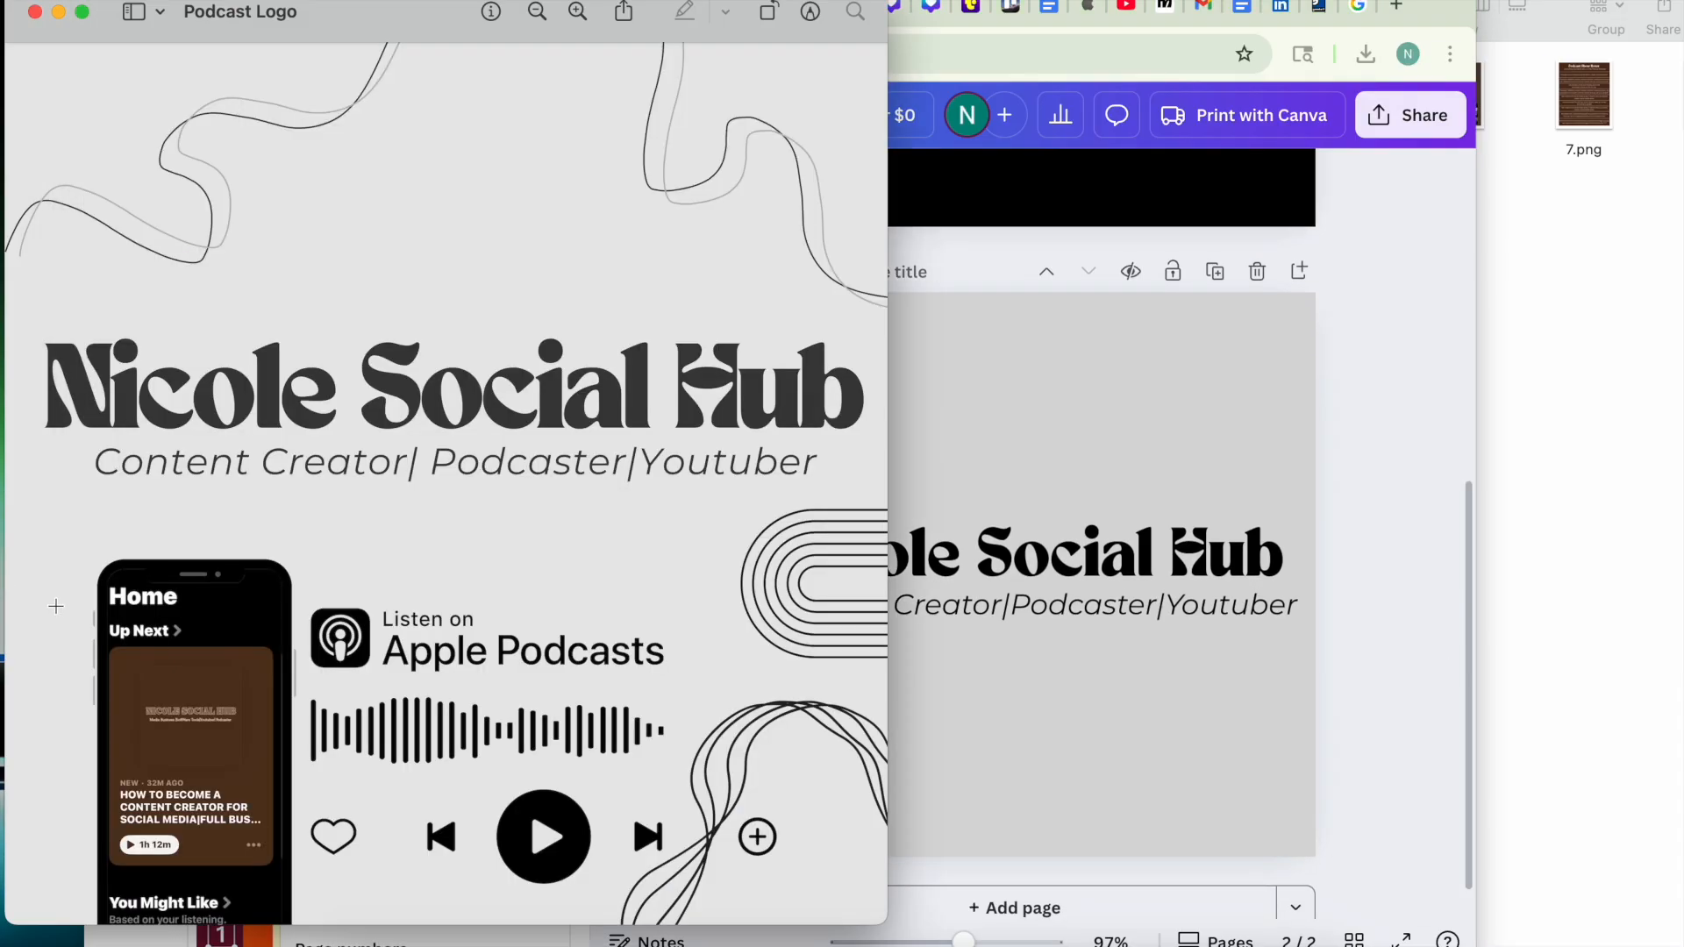
pyautogui.click(1415, 765)
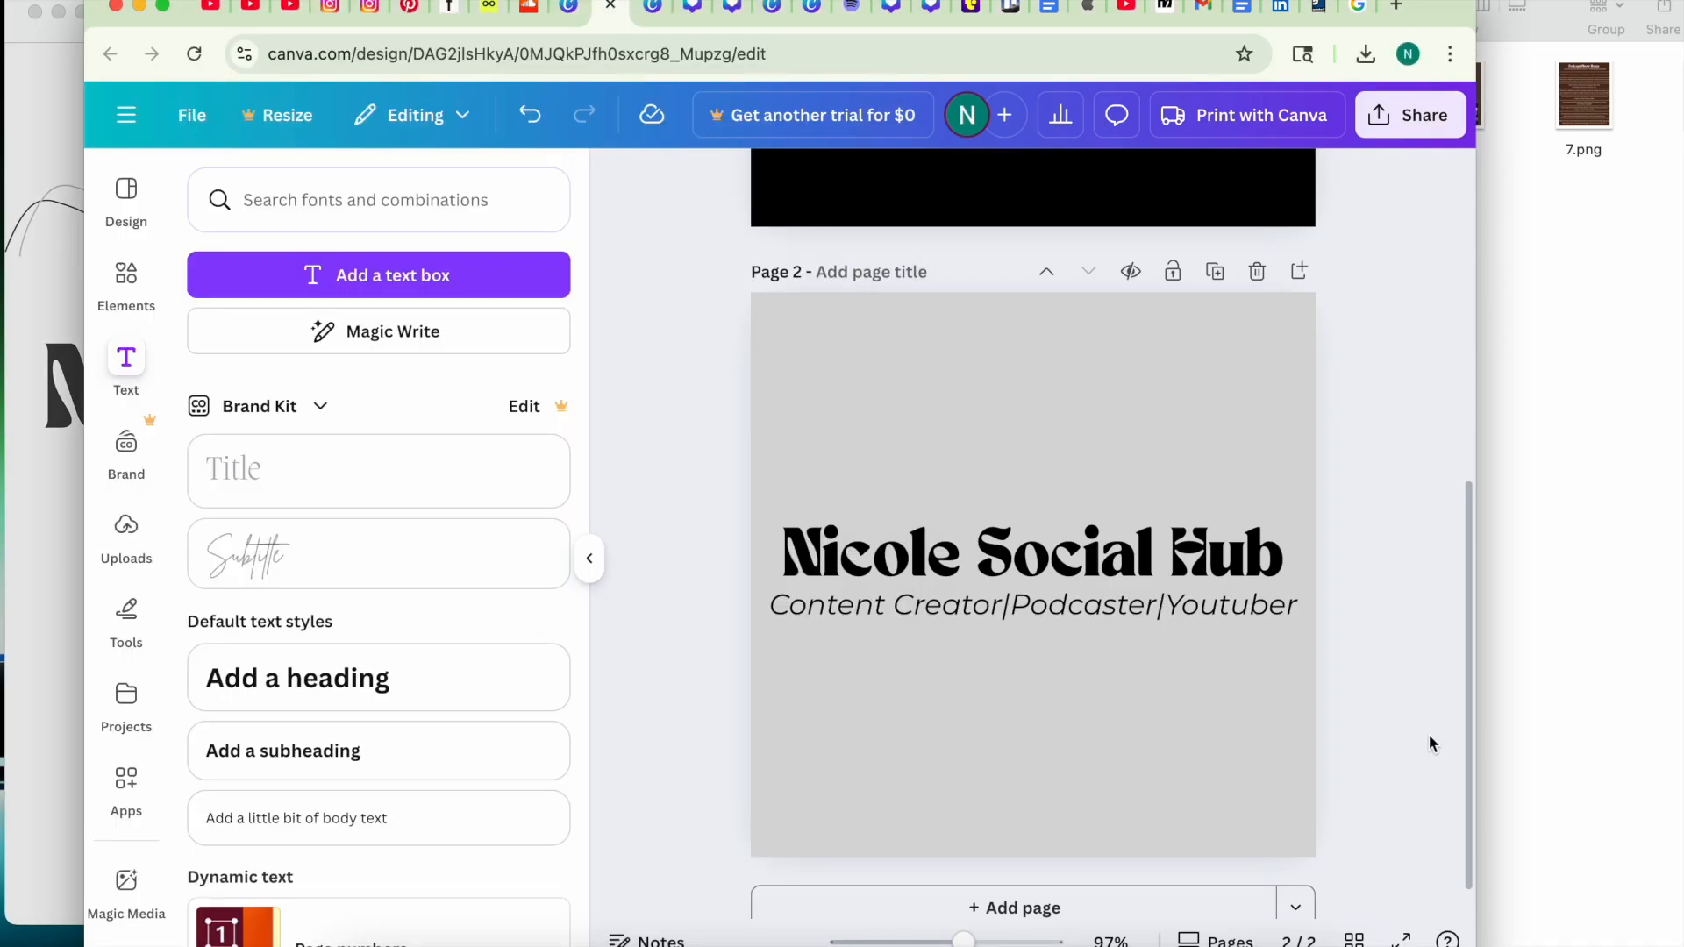
# Try the recently used thin wavy line graphic on page 2, flipped horizontally, and remove it.
pyautogui.click(126, 275)
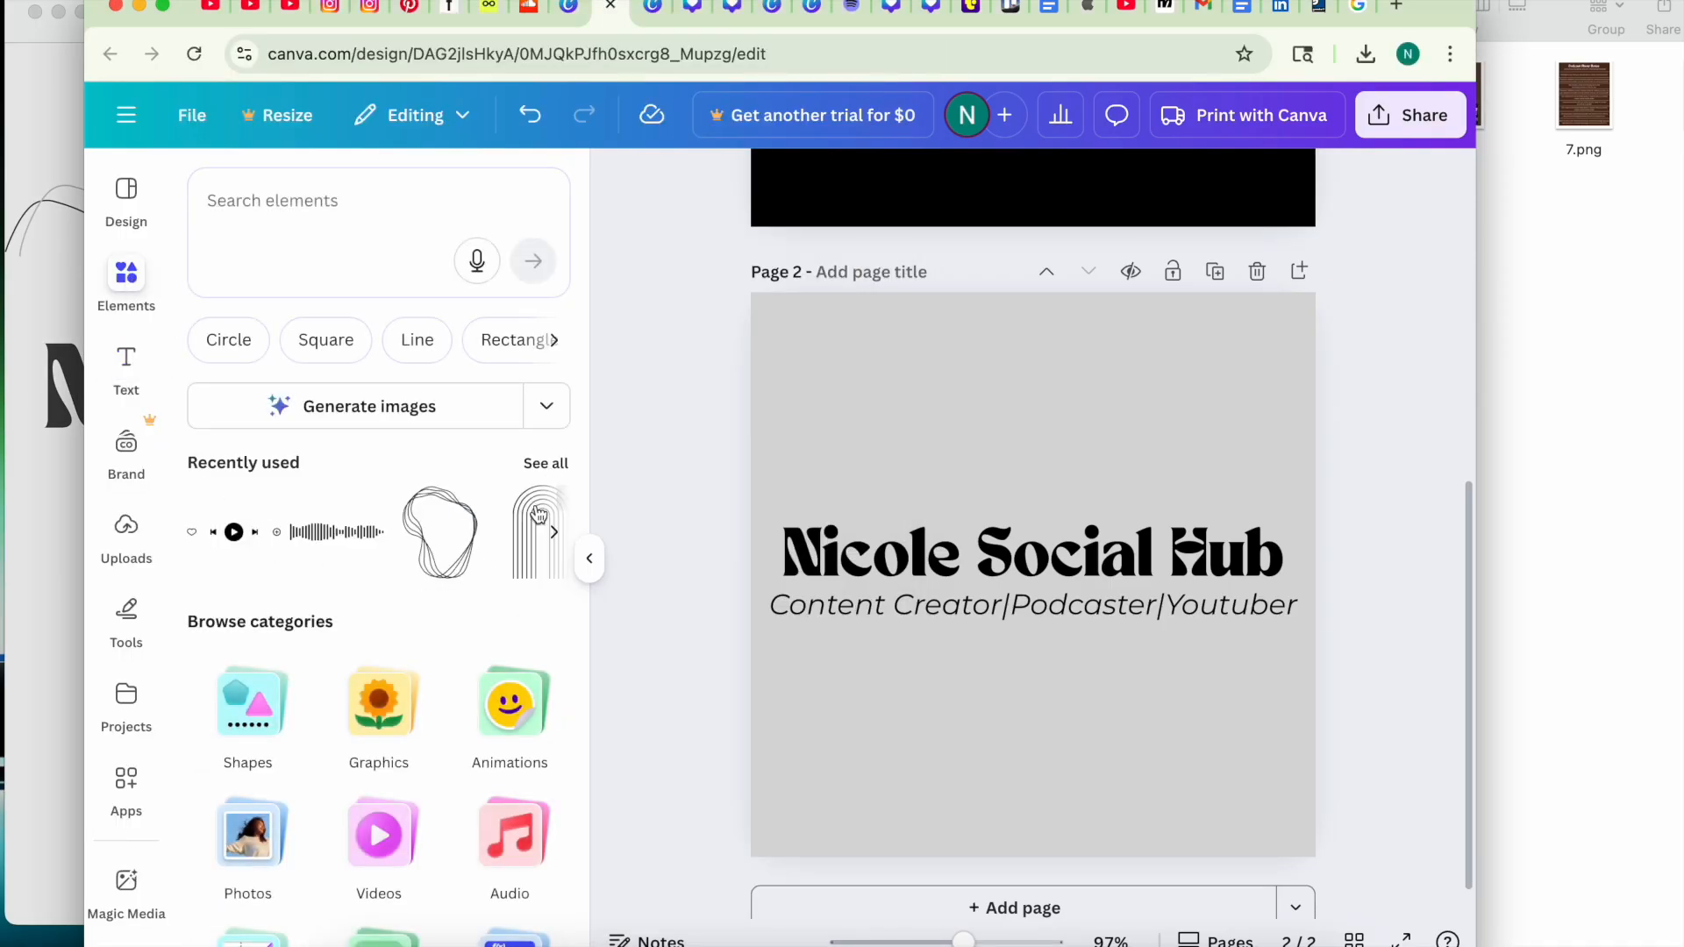
pyautogui.click(542, 465)
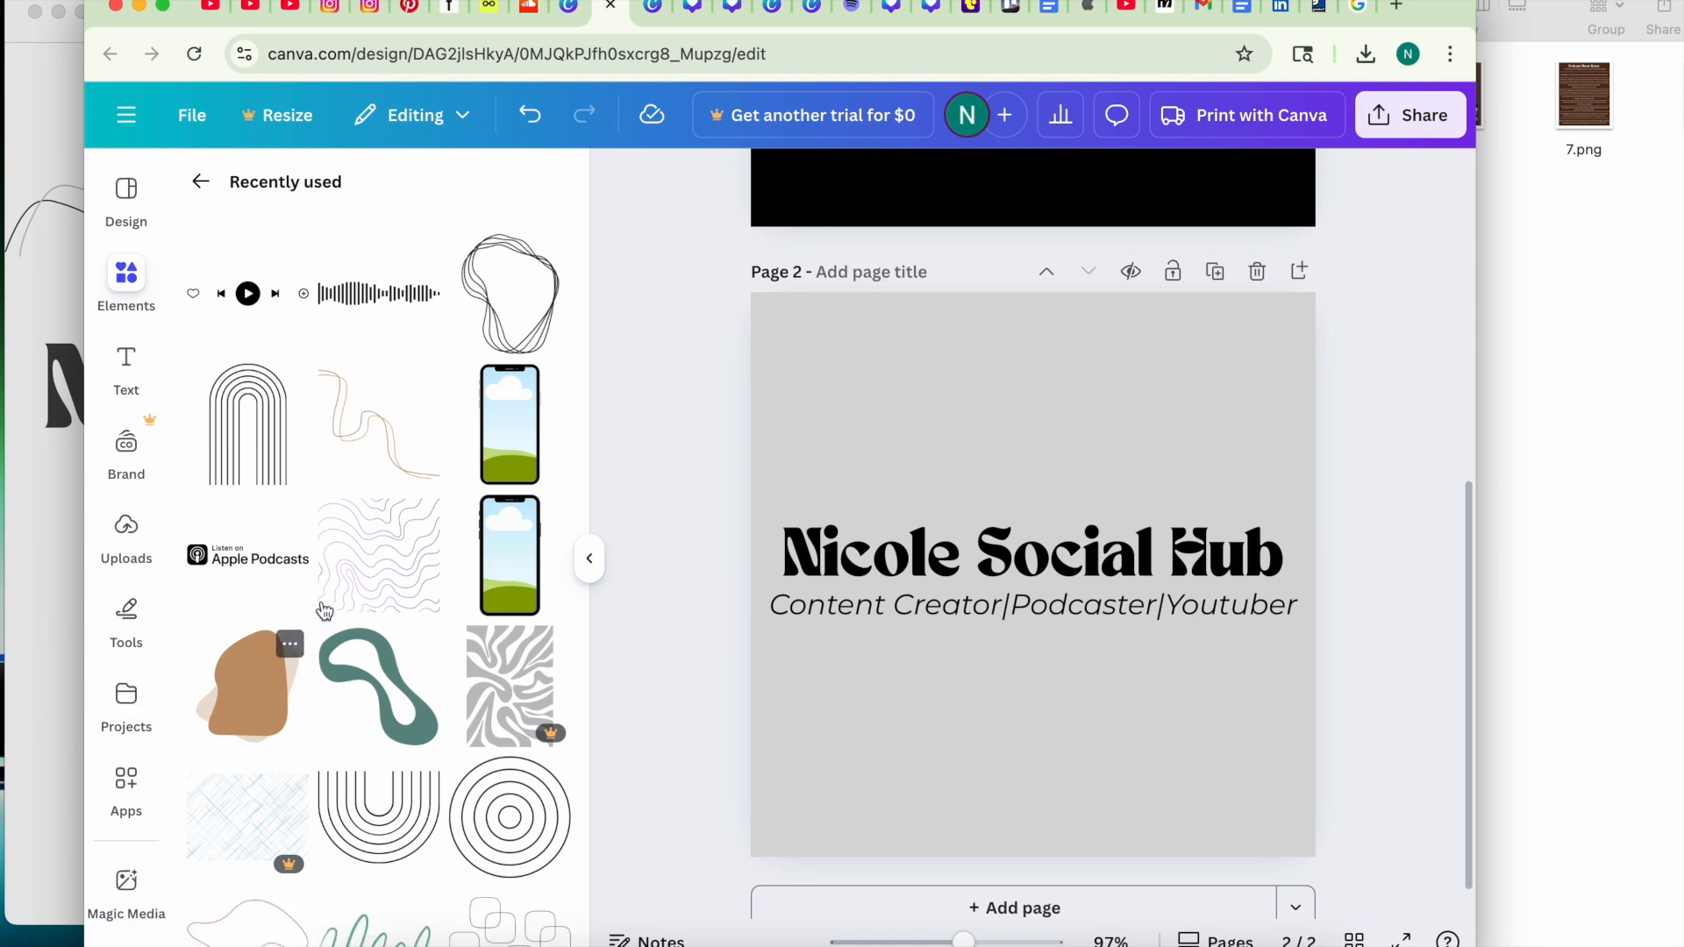
pyautogui.click(357, 435)
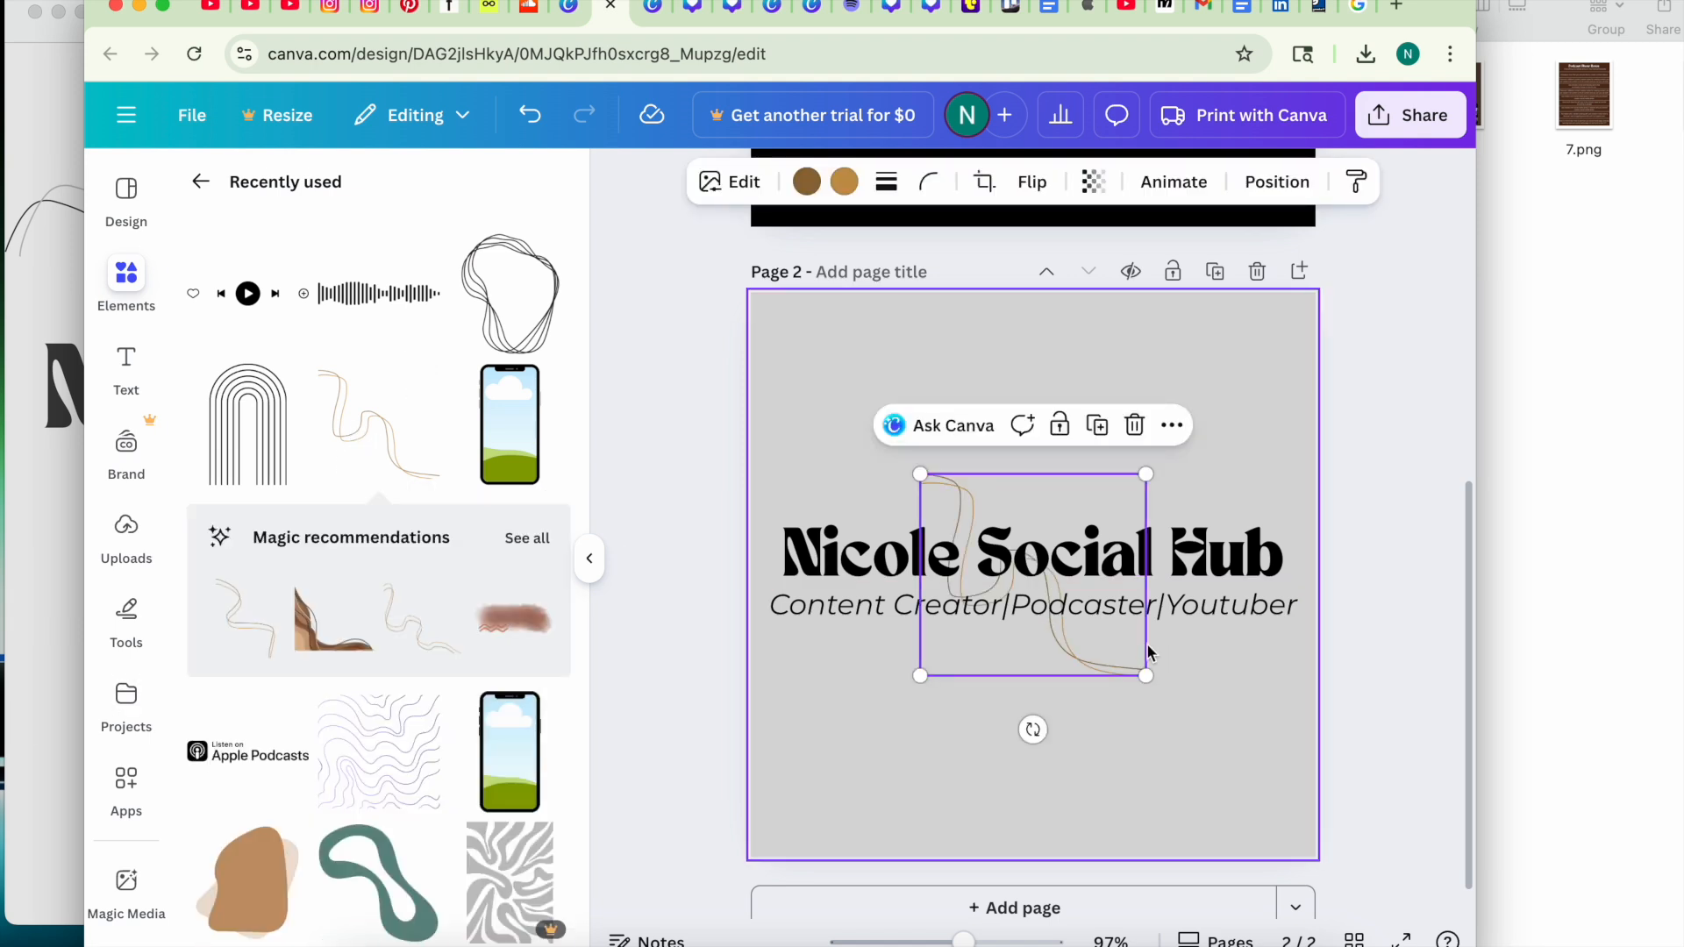
pyautogui.moveTo(1102, 646)
pyautogui.mouseDown()
pyautogui.moveTo(963, 834)
pyautogui.moveTo(944, 772)
pyautogui.moveTo(918, 797)
pyautogui.mouseUp()
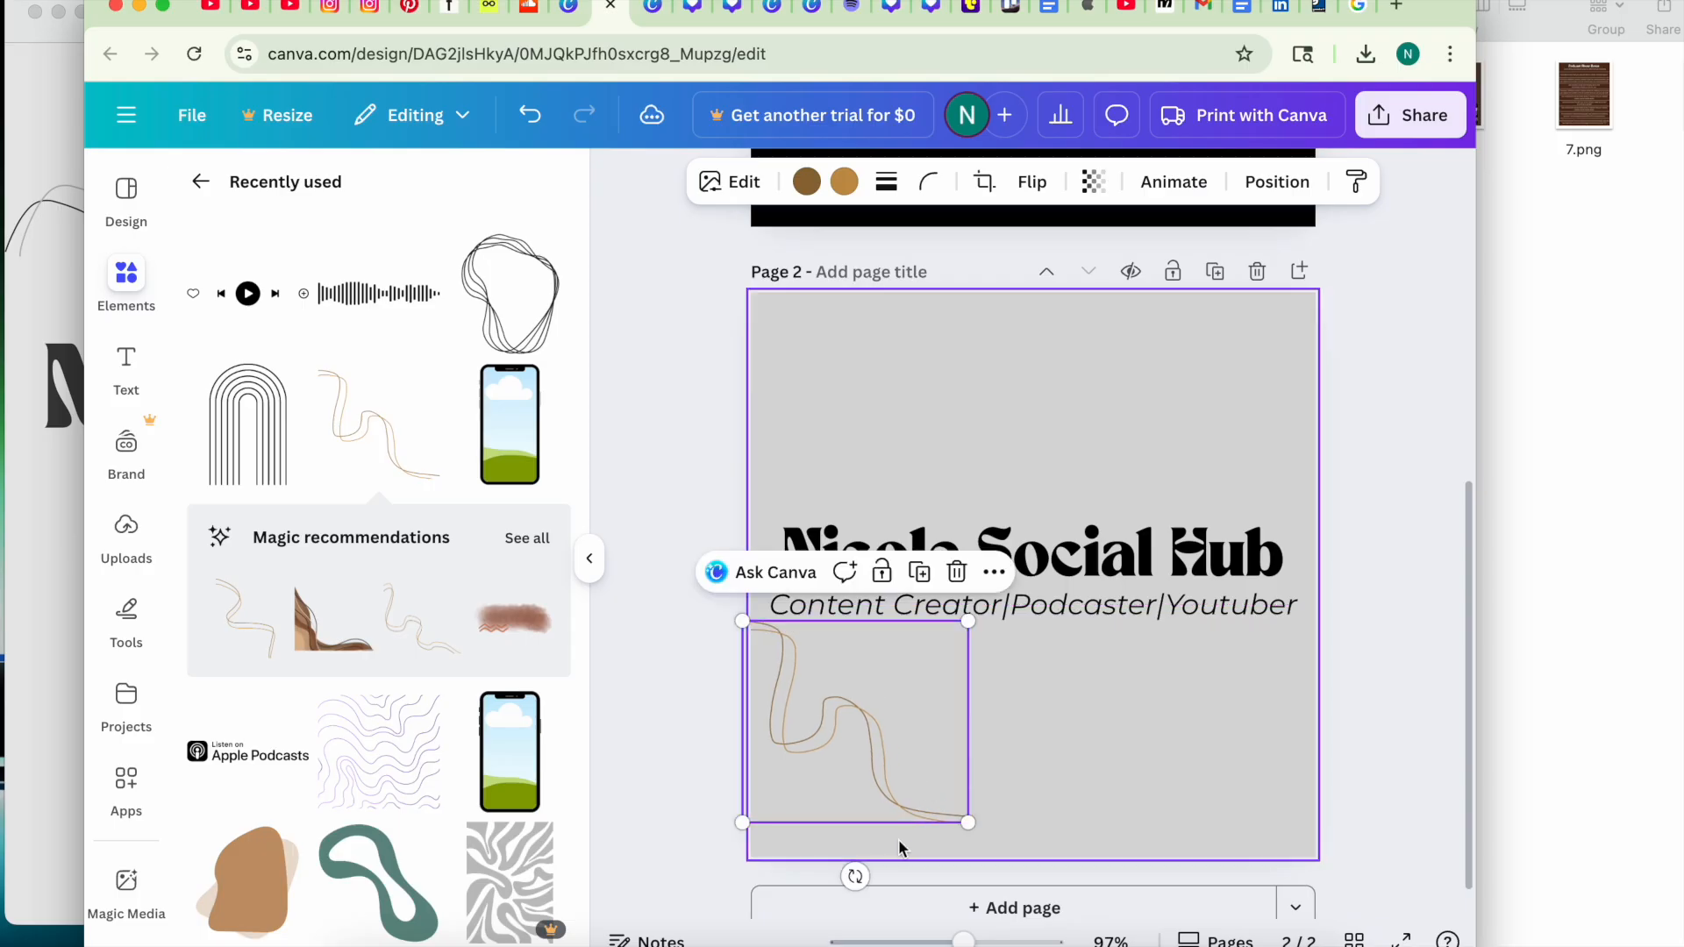
pyautogui.click(1039, 197)
pyautogui.click(1019, 239)
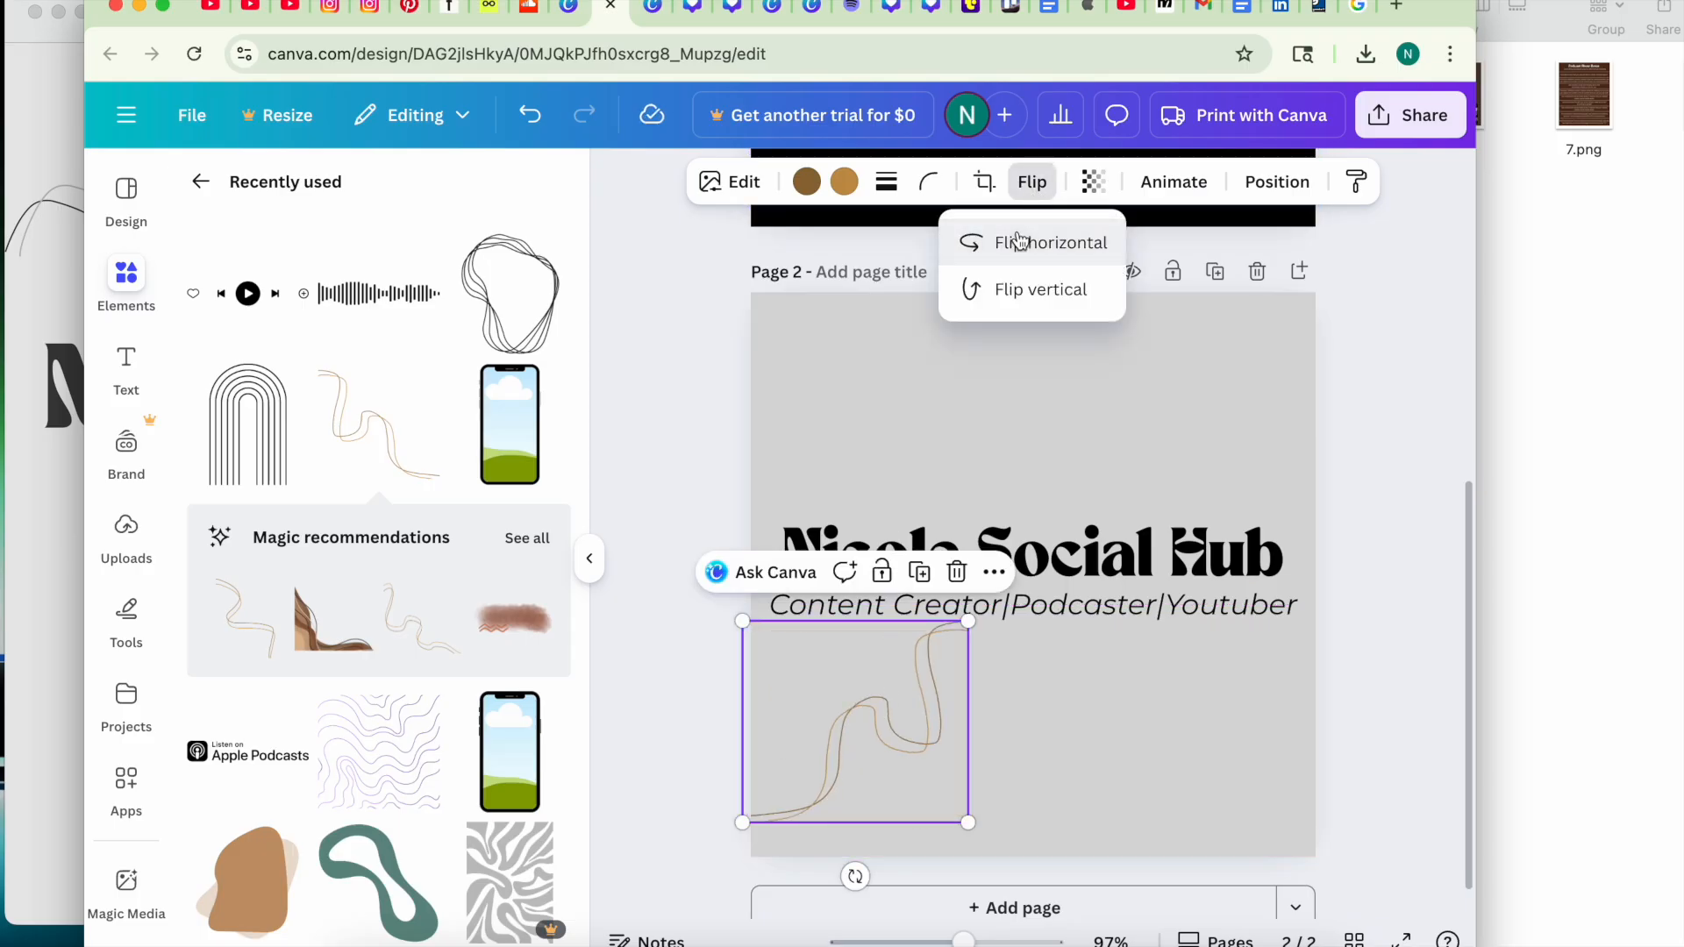
pyautogui.moveTo(929, 732)
pyautogui.mouseDown()
pyautogui.moveTo(837, 570)
pyautogui.moveTo(912, 542)
pyautogui.moveTo(913, 570)
pyautogui.moveTo(906, 479)
pyautogui.mouseUp()
pyautogui.press('Delete')
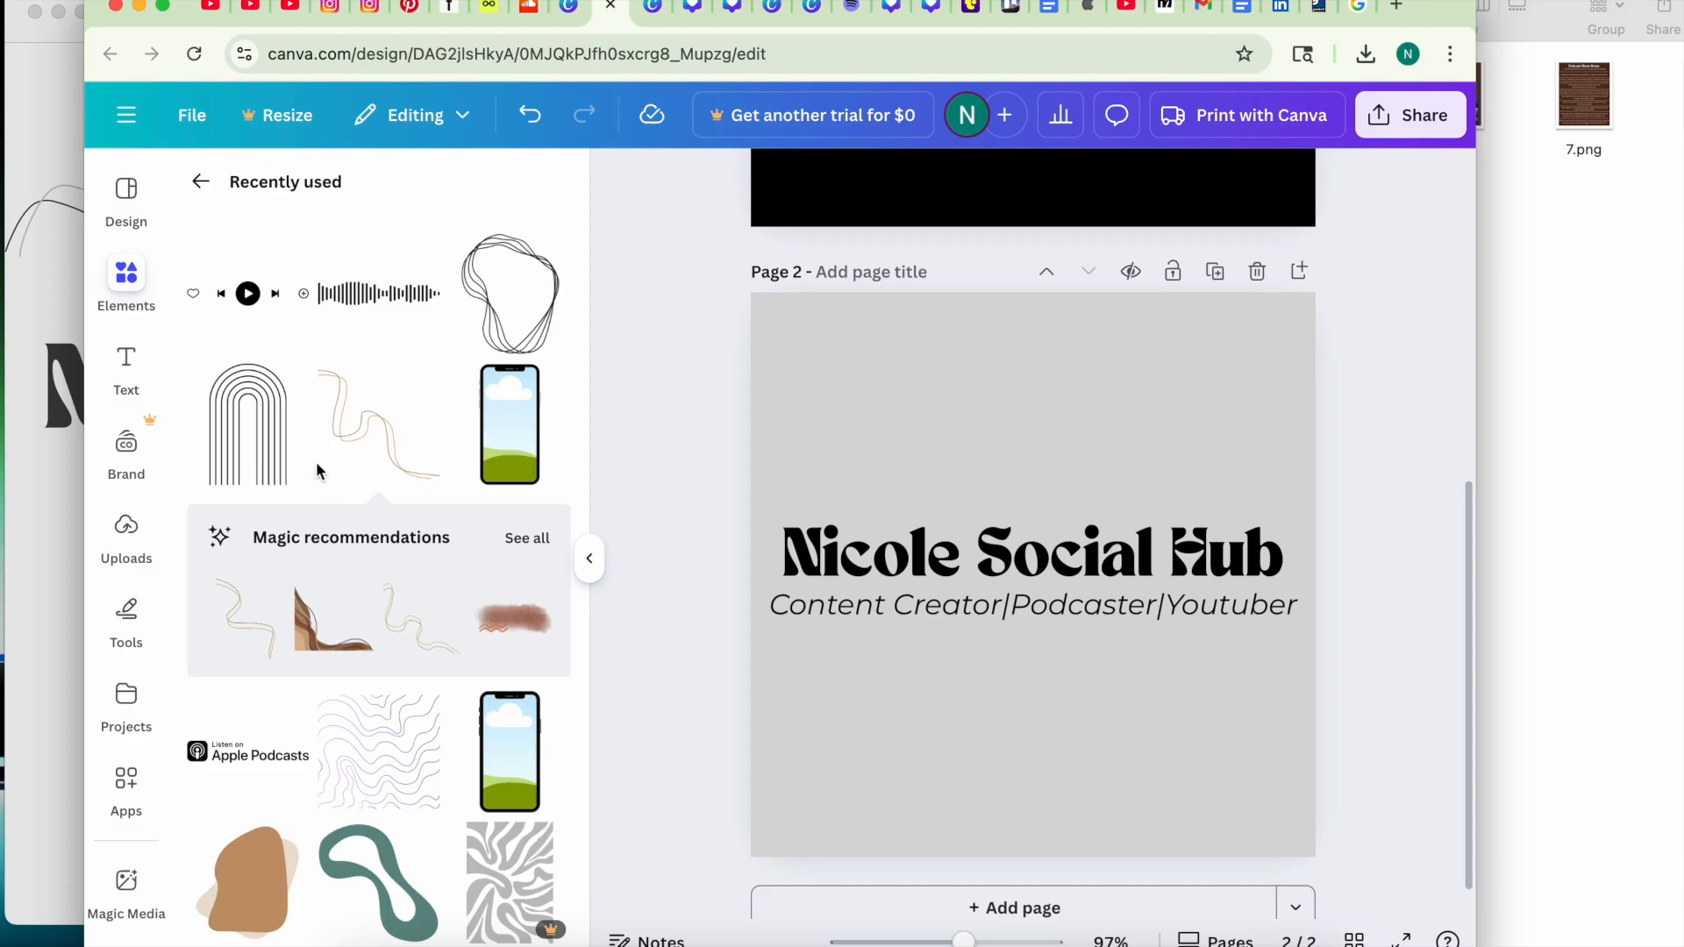
# Try the recently used concentric arch graphic on page 2, rotated onto its side, and remove it.
pyautogui.click(259, 421)
pyautogui.moveTo(1034, 741); pyautogui.dragTo(1283, 590)
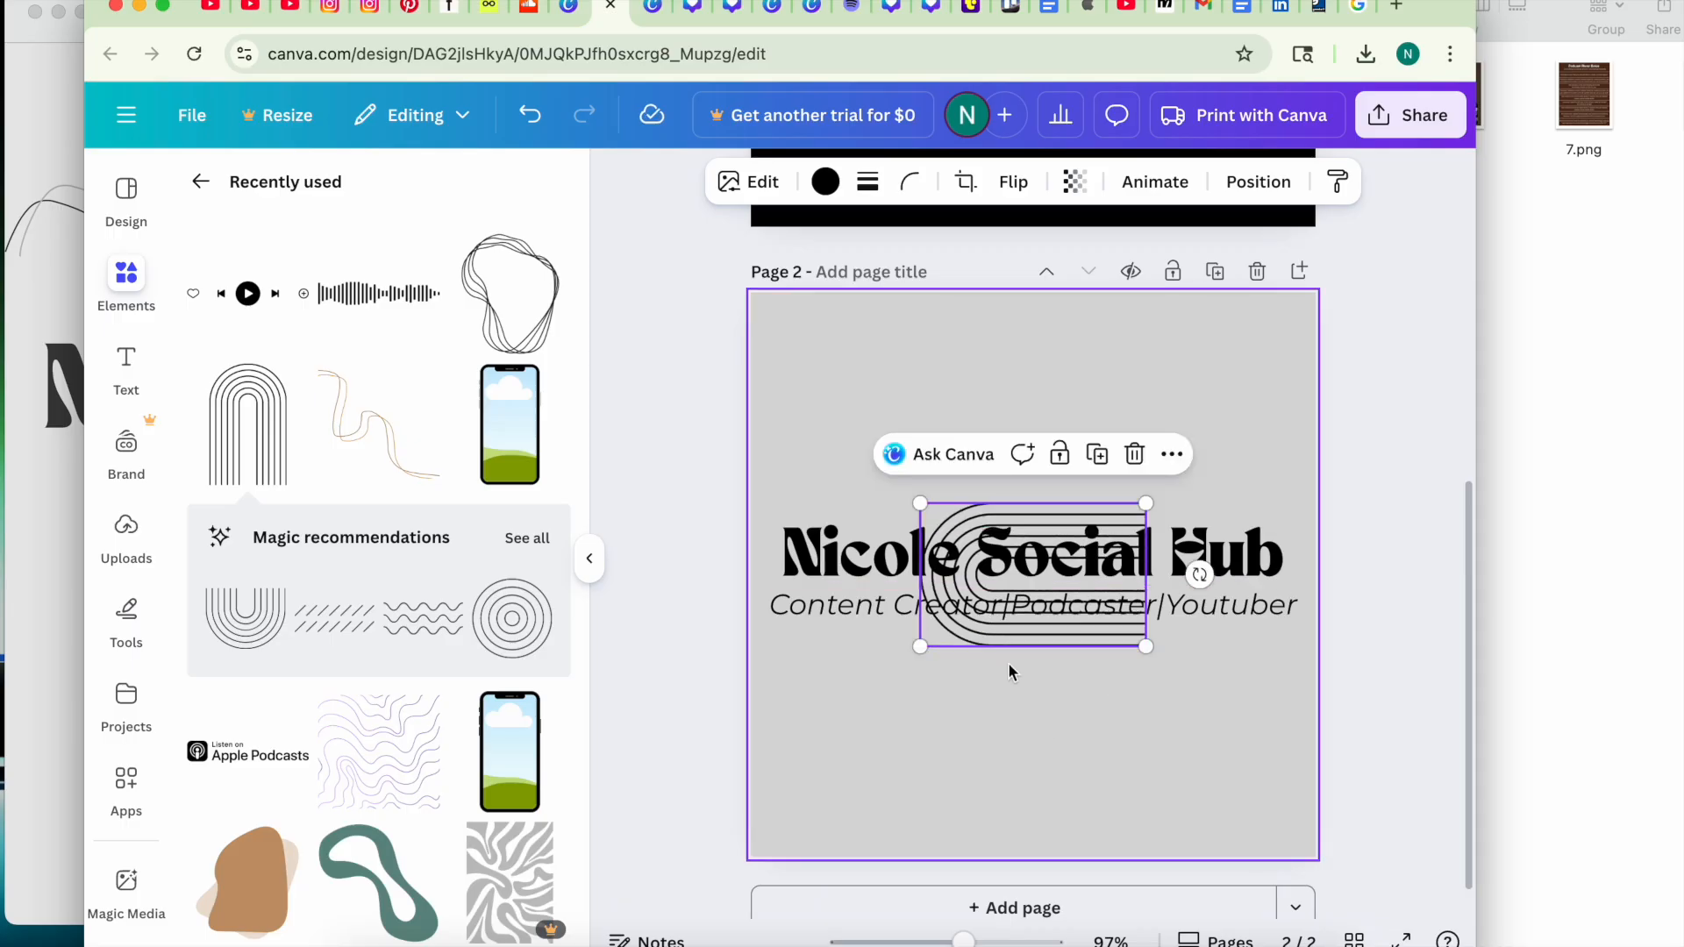
pyautogui.moveTo(1001, 640); pyautogui.dragTo(1229, 756)
pyautogui.click(1360, 586)
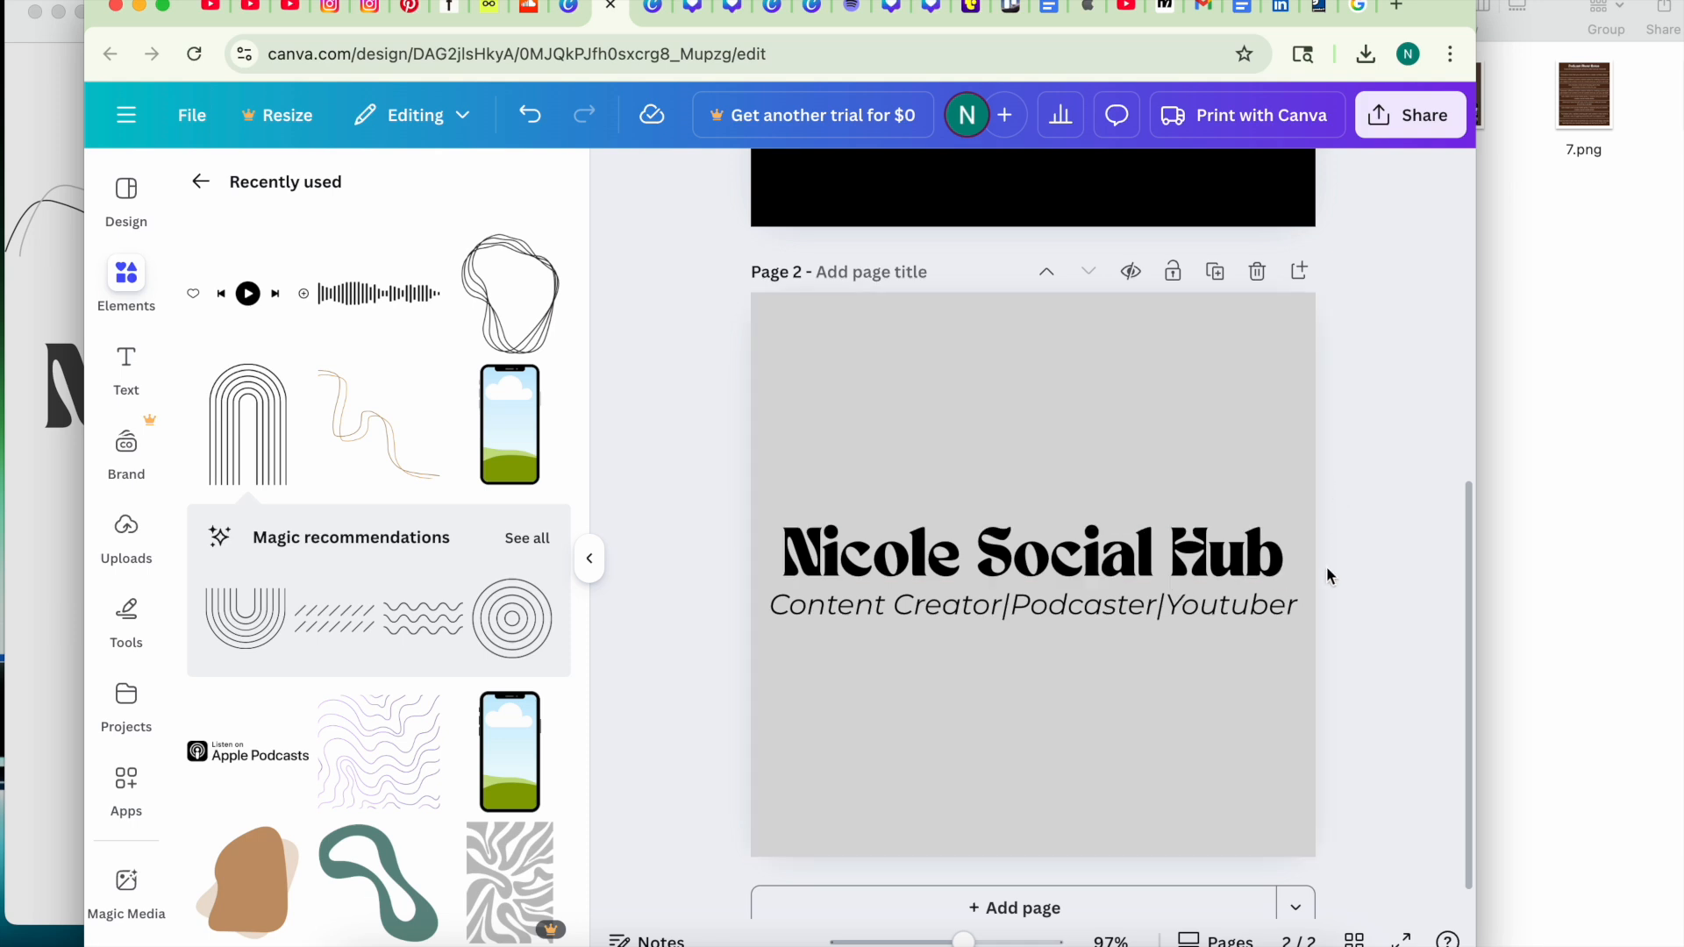
# Download only the current page, page 2 with the gray logo, as a PNG.
pyautogui.click(1382, 139)
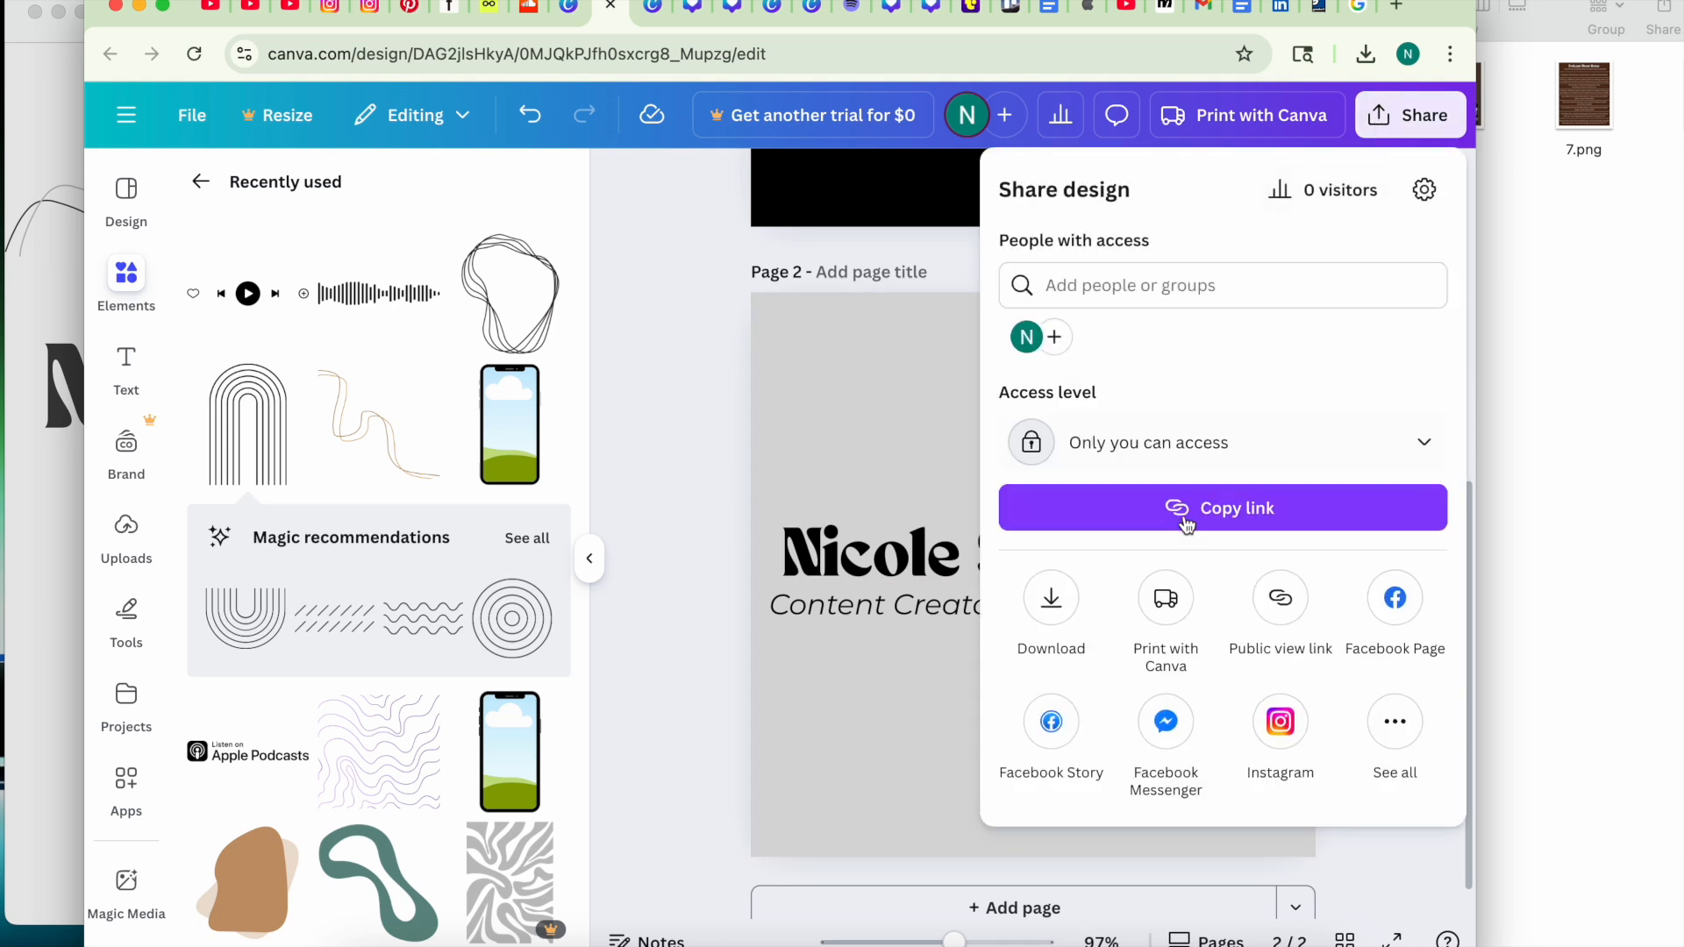
pyautogui.click(1057, 586)
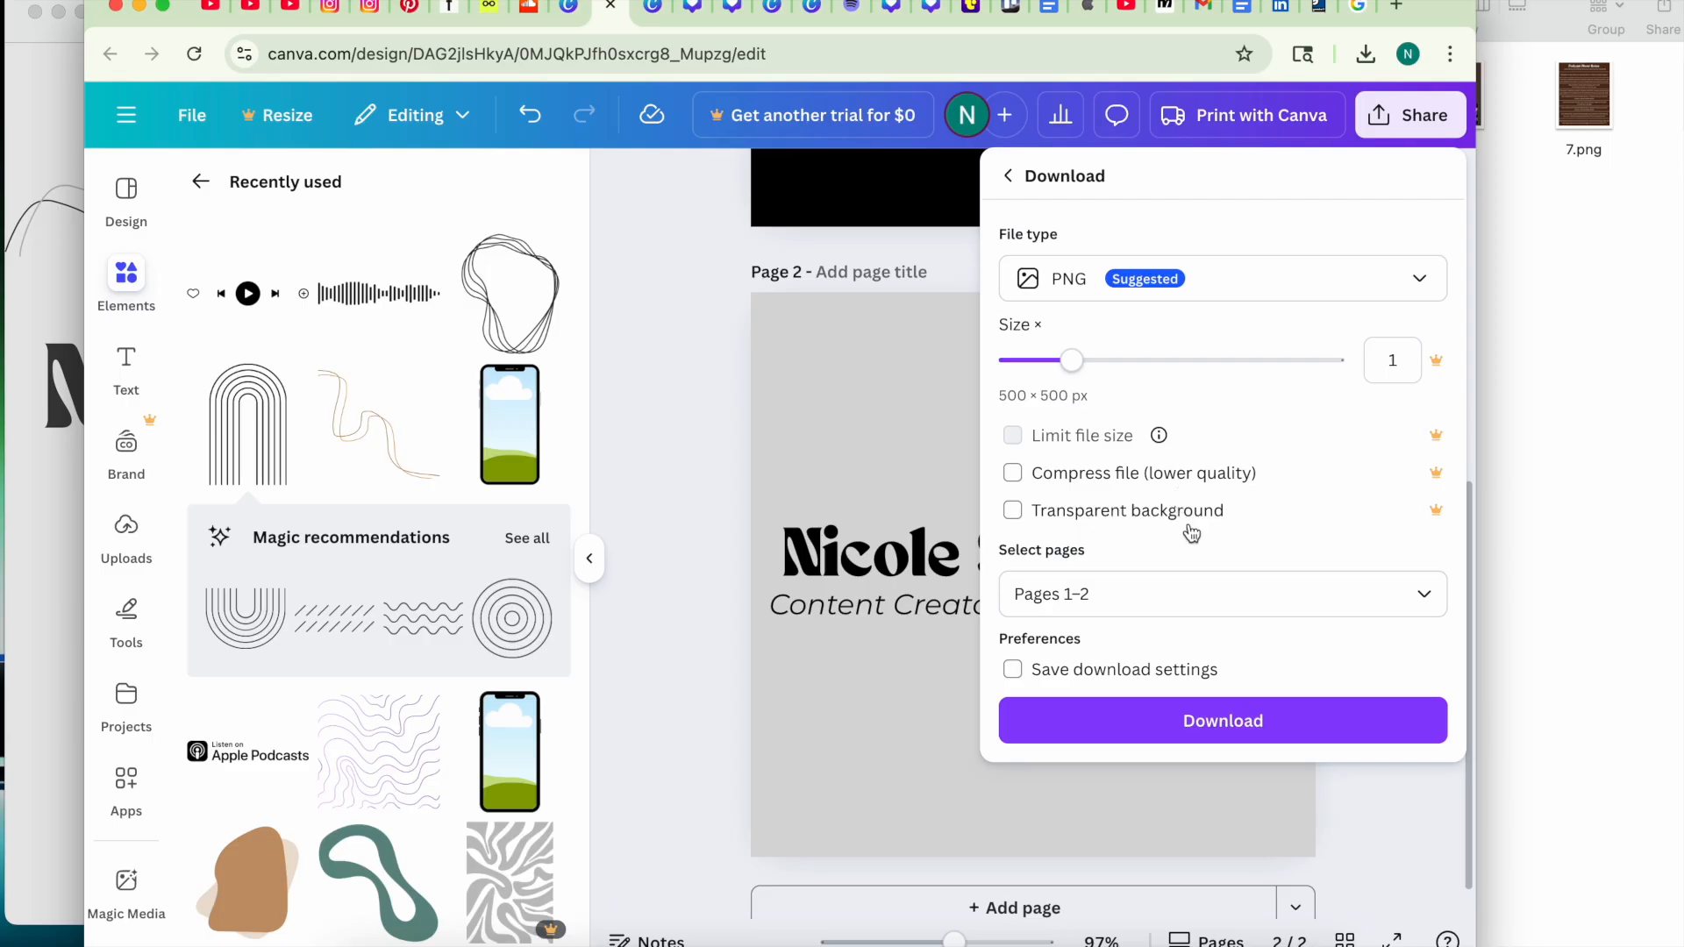
pyautogui.click(1144, 597)
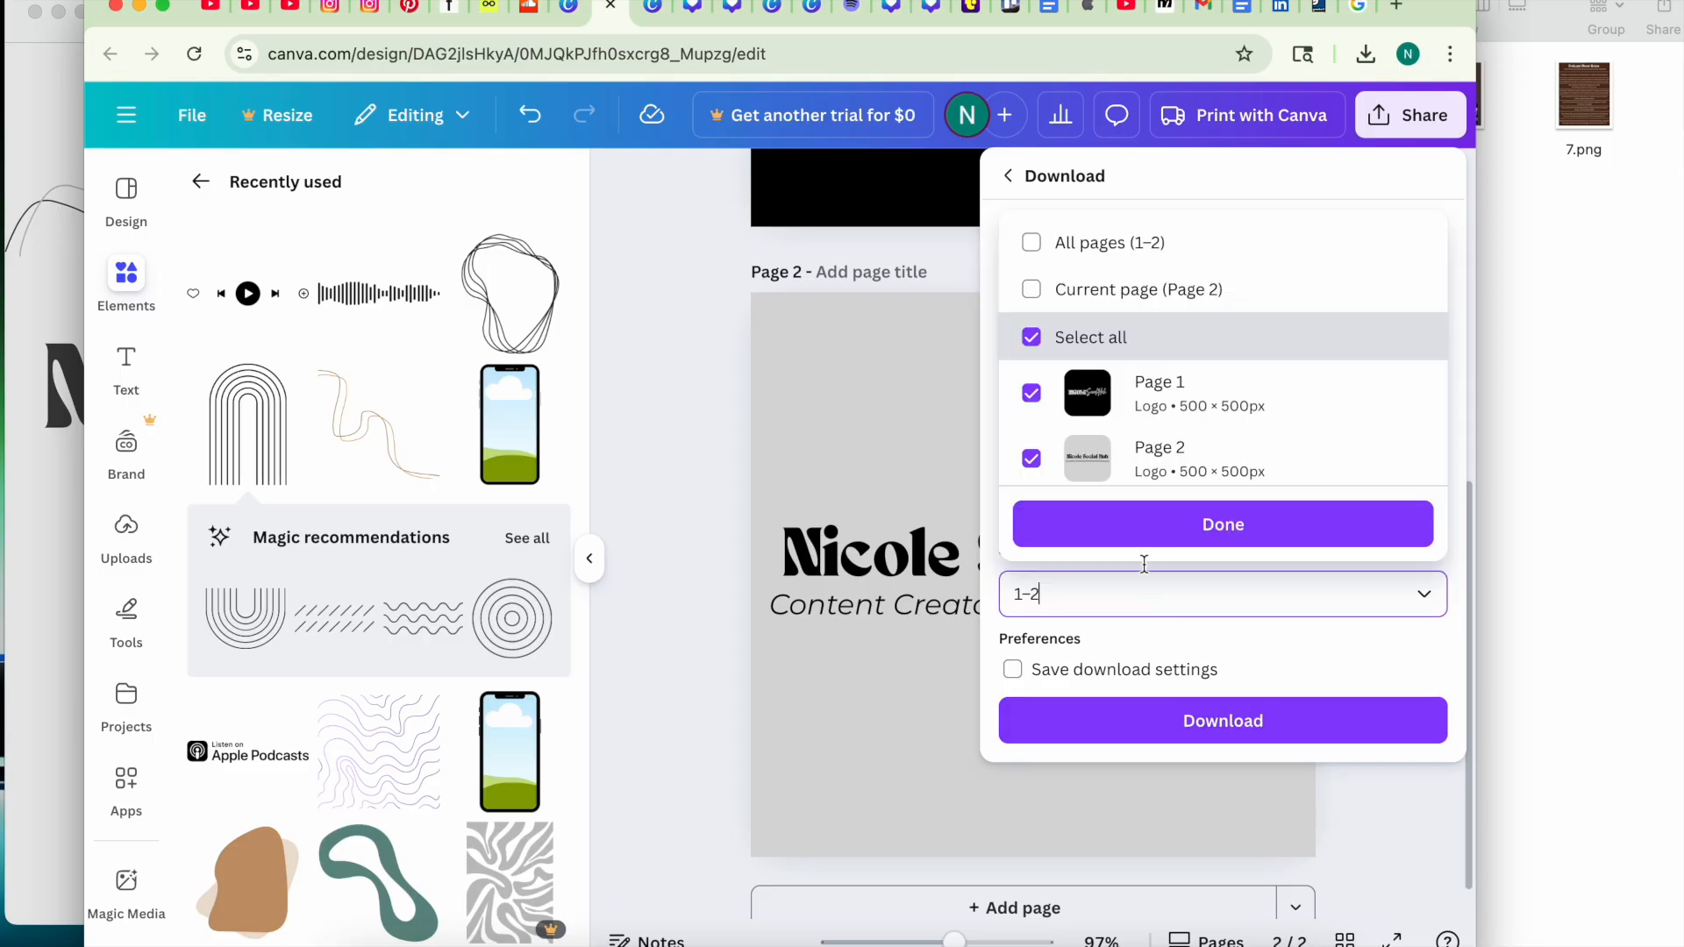
pyautogui.click(1156, 290)
pyautogui.click(1140, 523)
pyautogui.click(1147, 734)
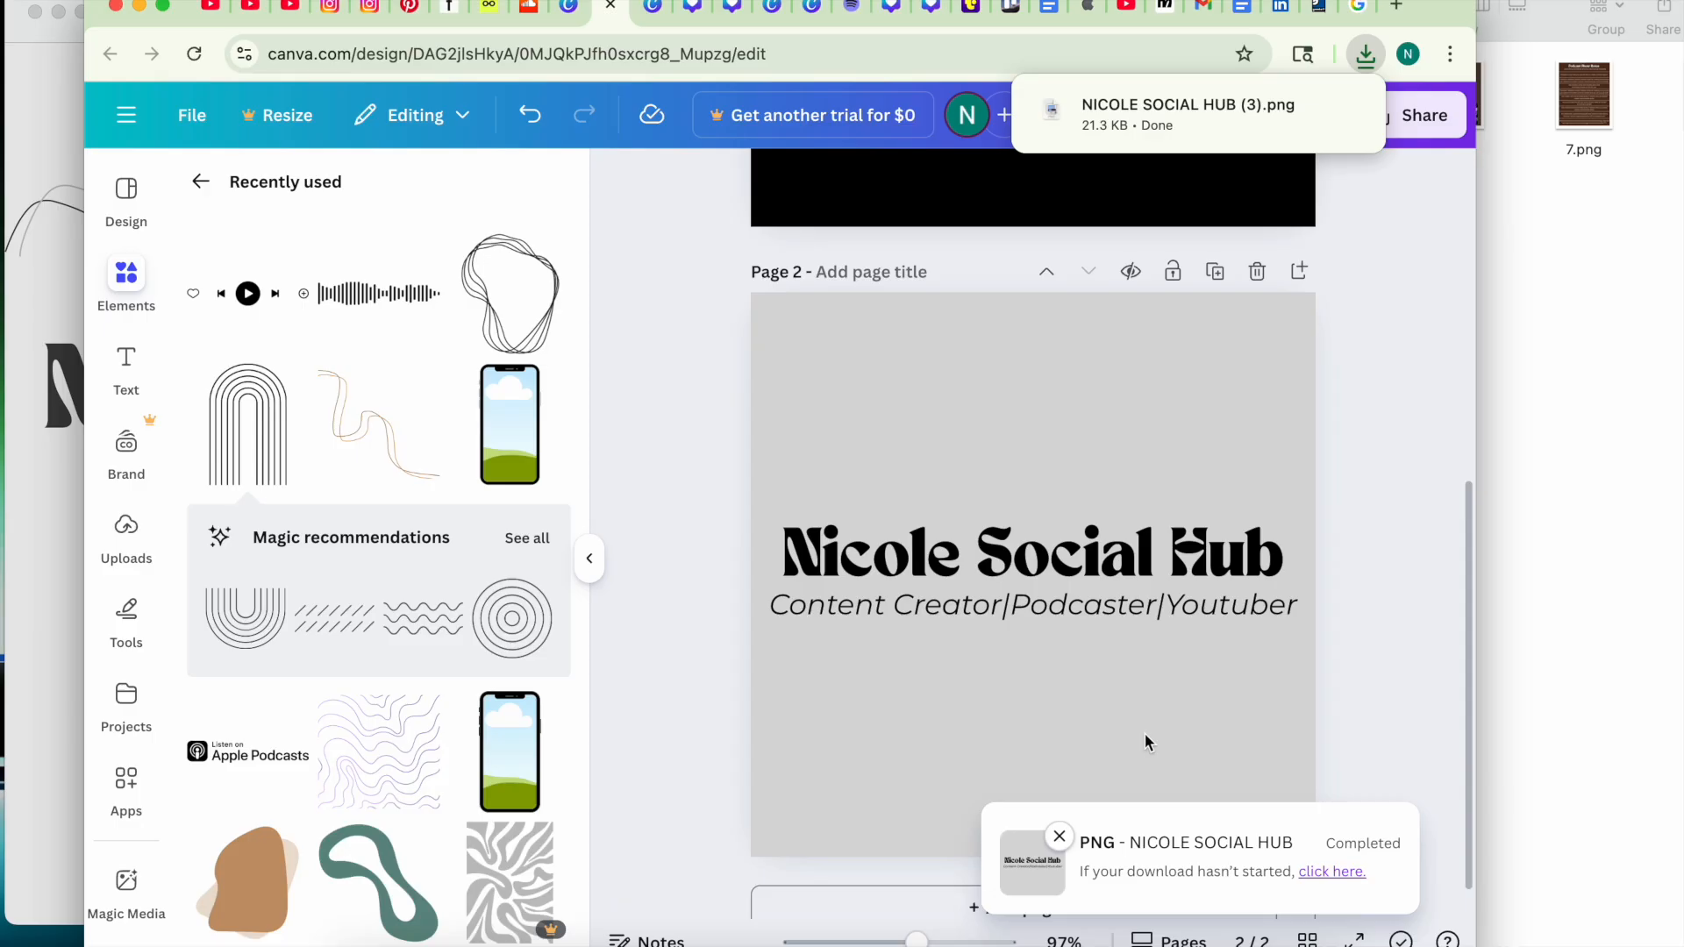
# Open the downloaded NICOLE SOCIAL HUB (3).png to inspect it, and return to the browser.
pyautogui.click(1366, 56)
pyautogui.click(1236, 174)
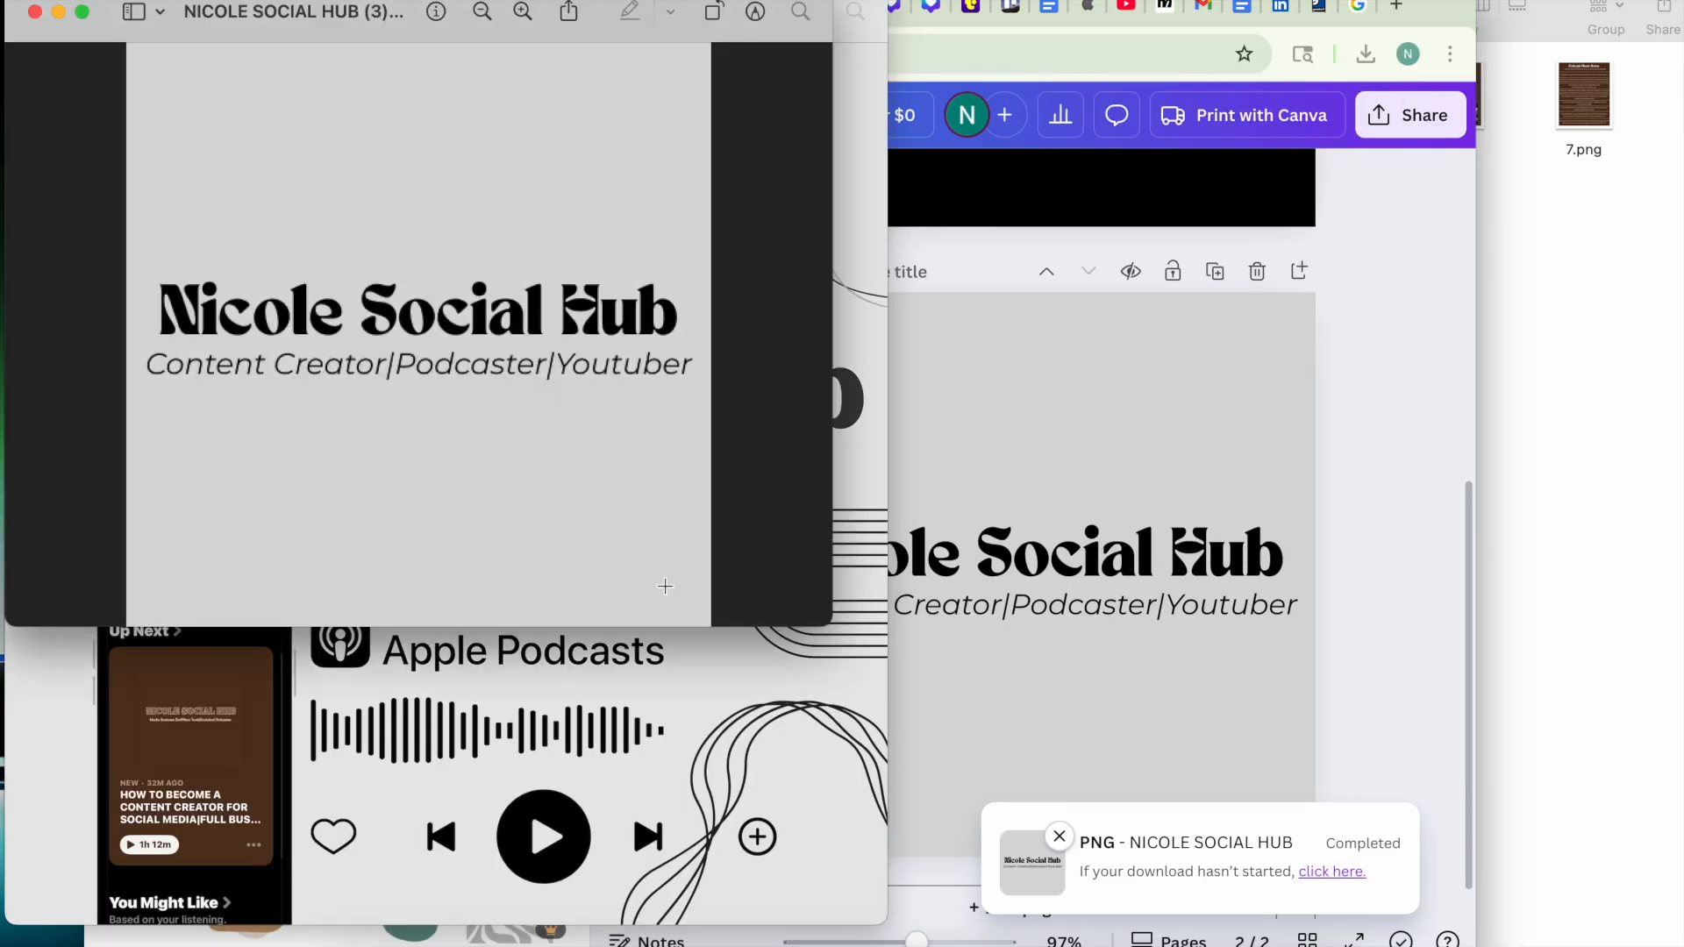
pyautogui.click(1598, 396)
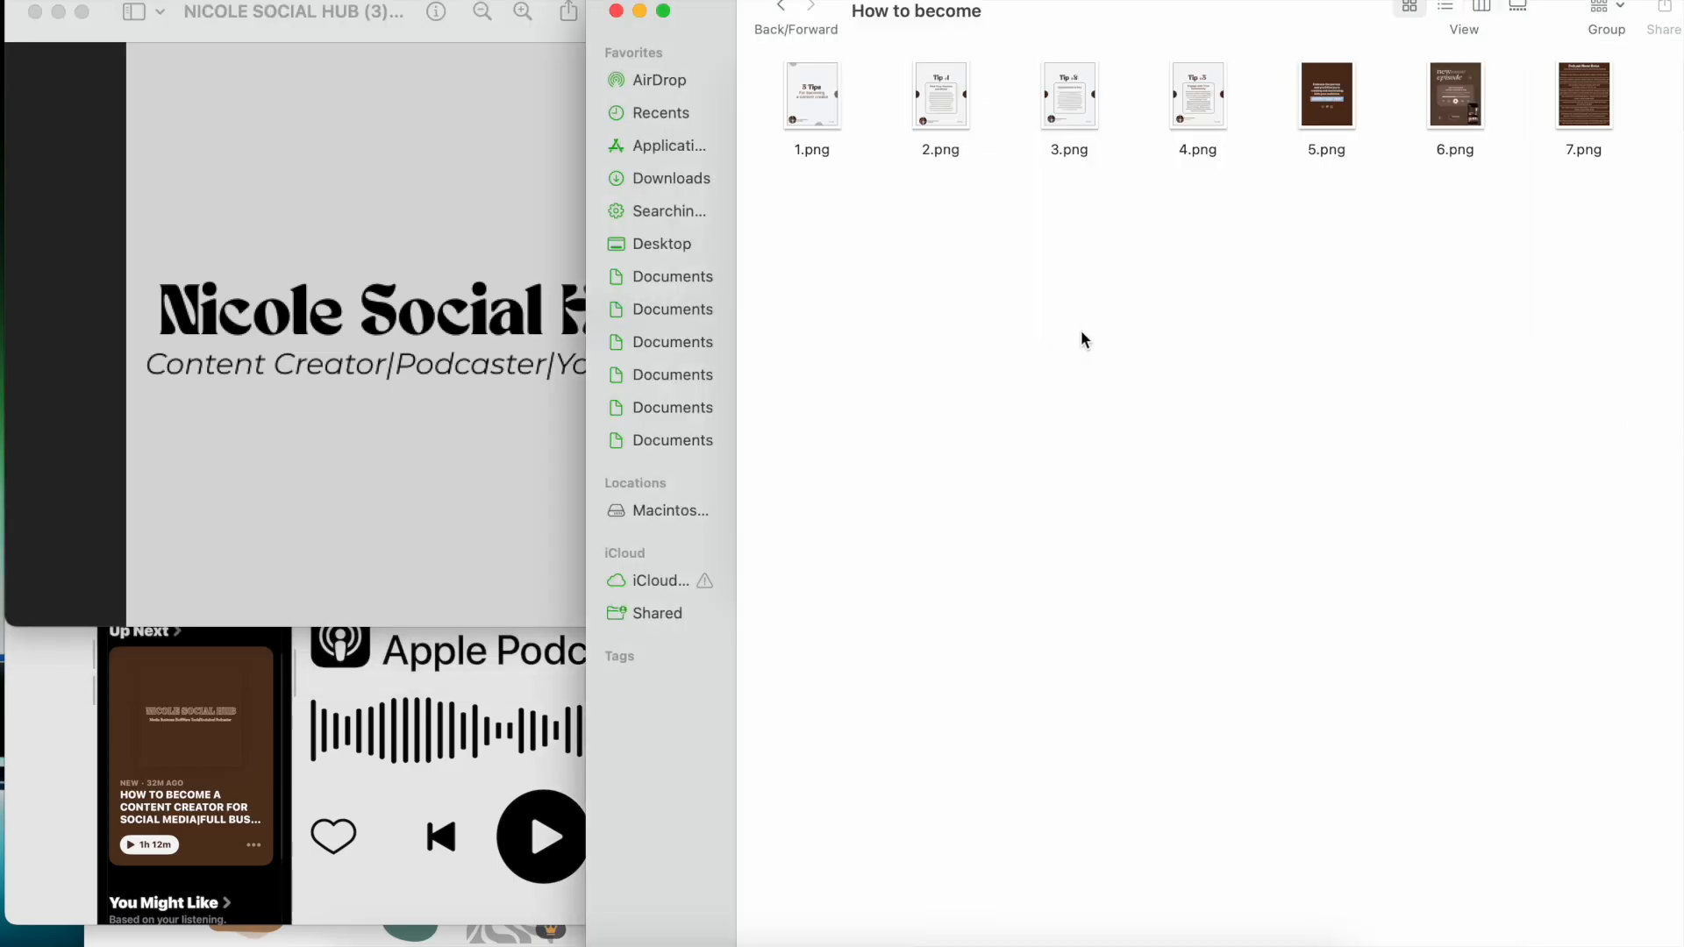
pyautogui.click(422, 569)
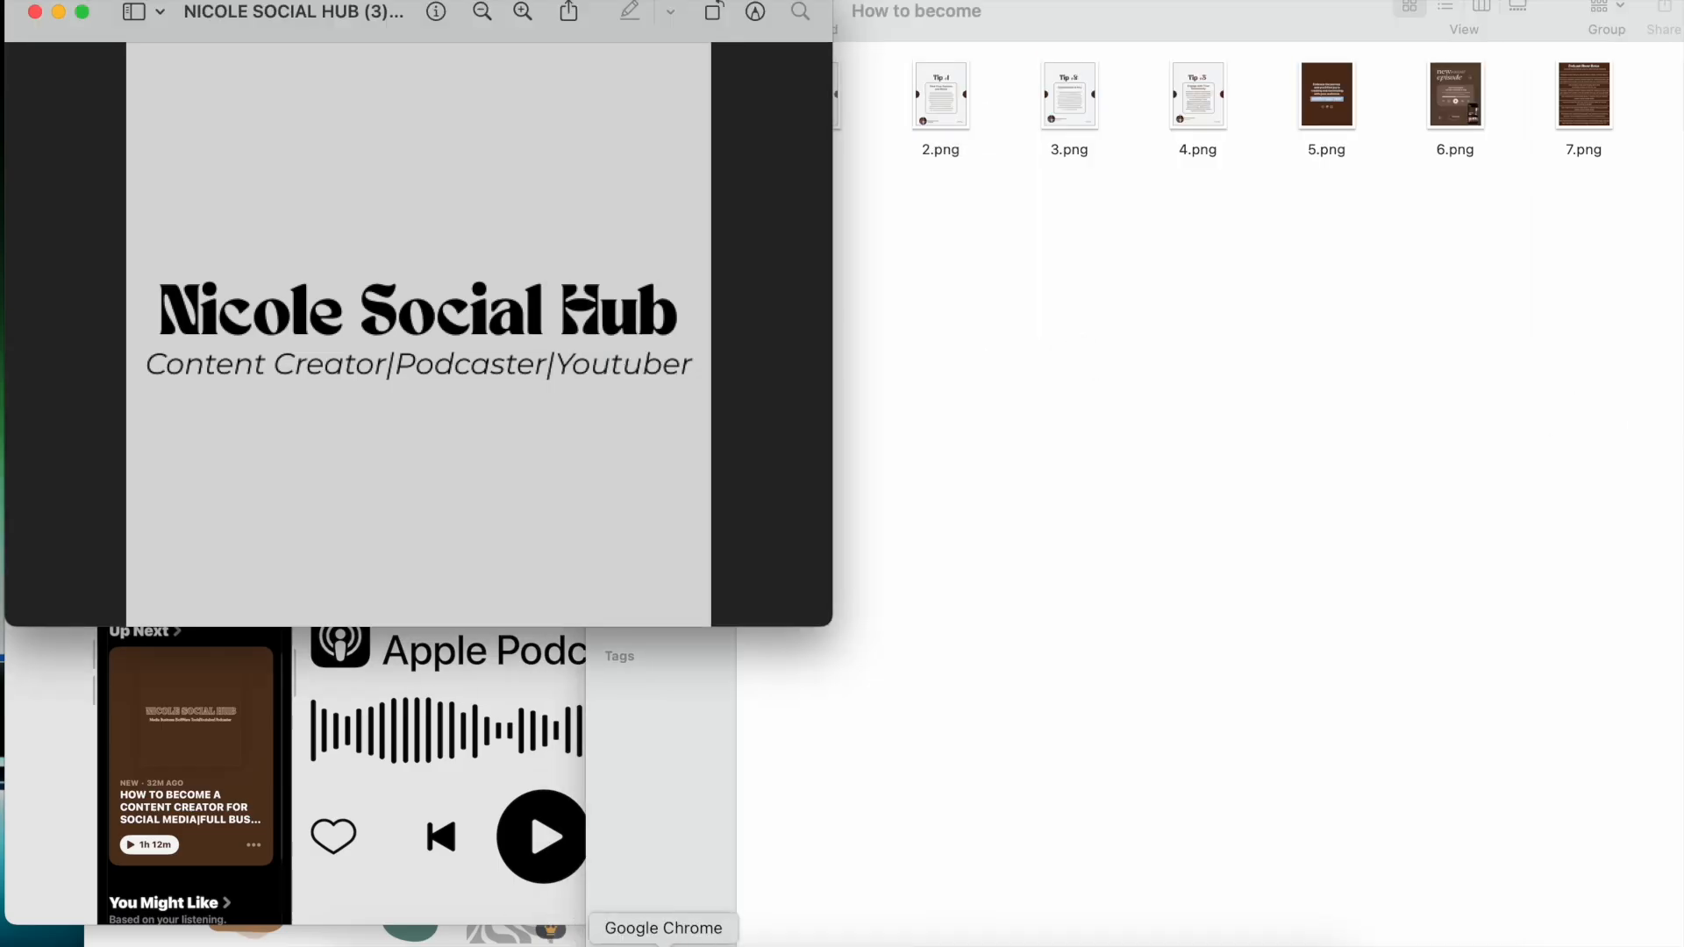
pyautogui.click(664, 944)
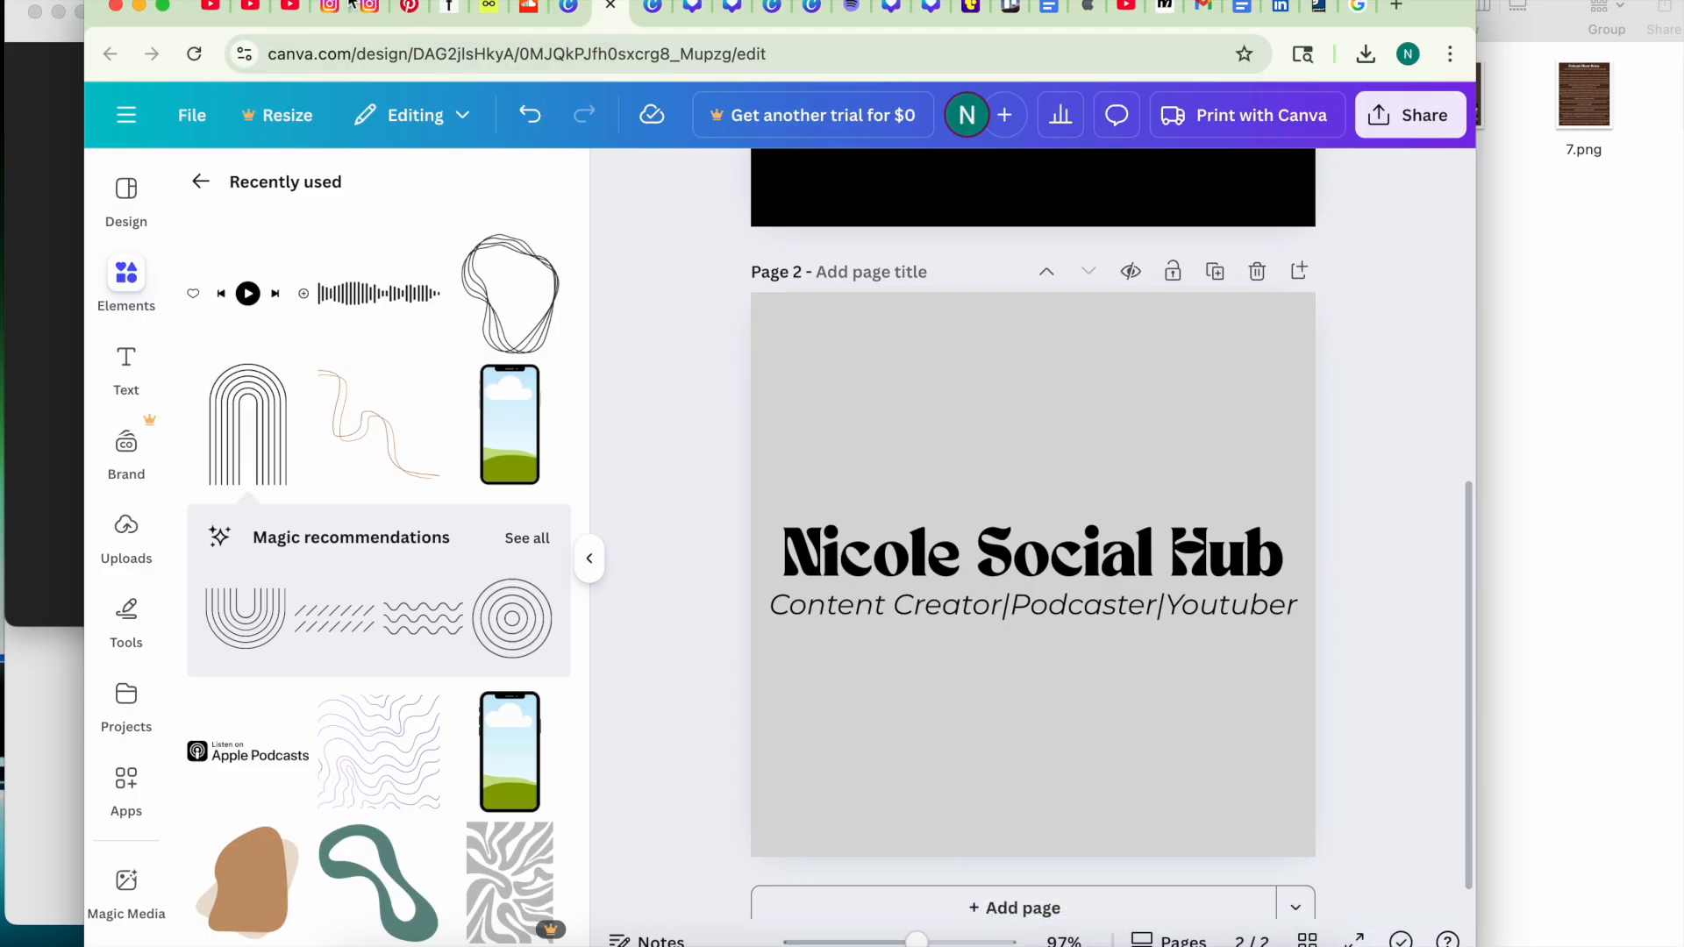
pyautogui.click(225, 12)
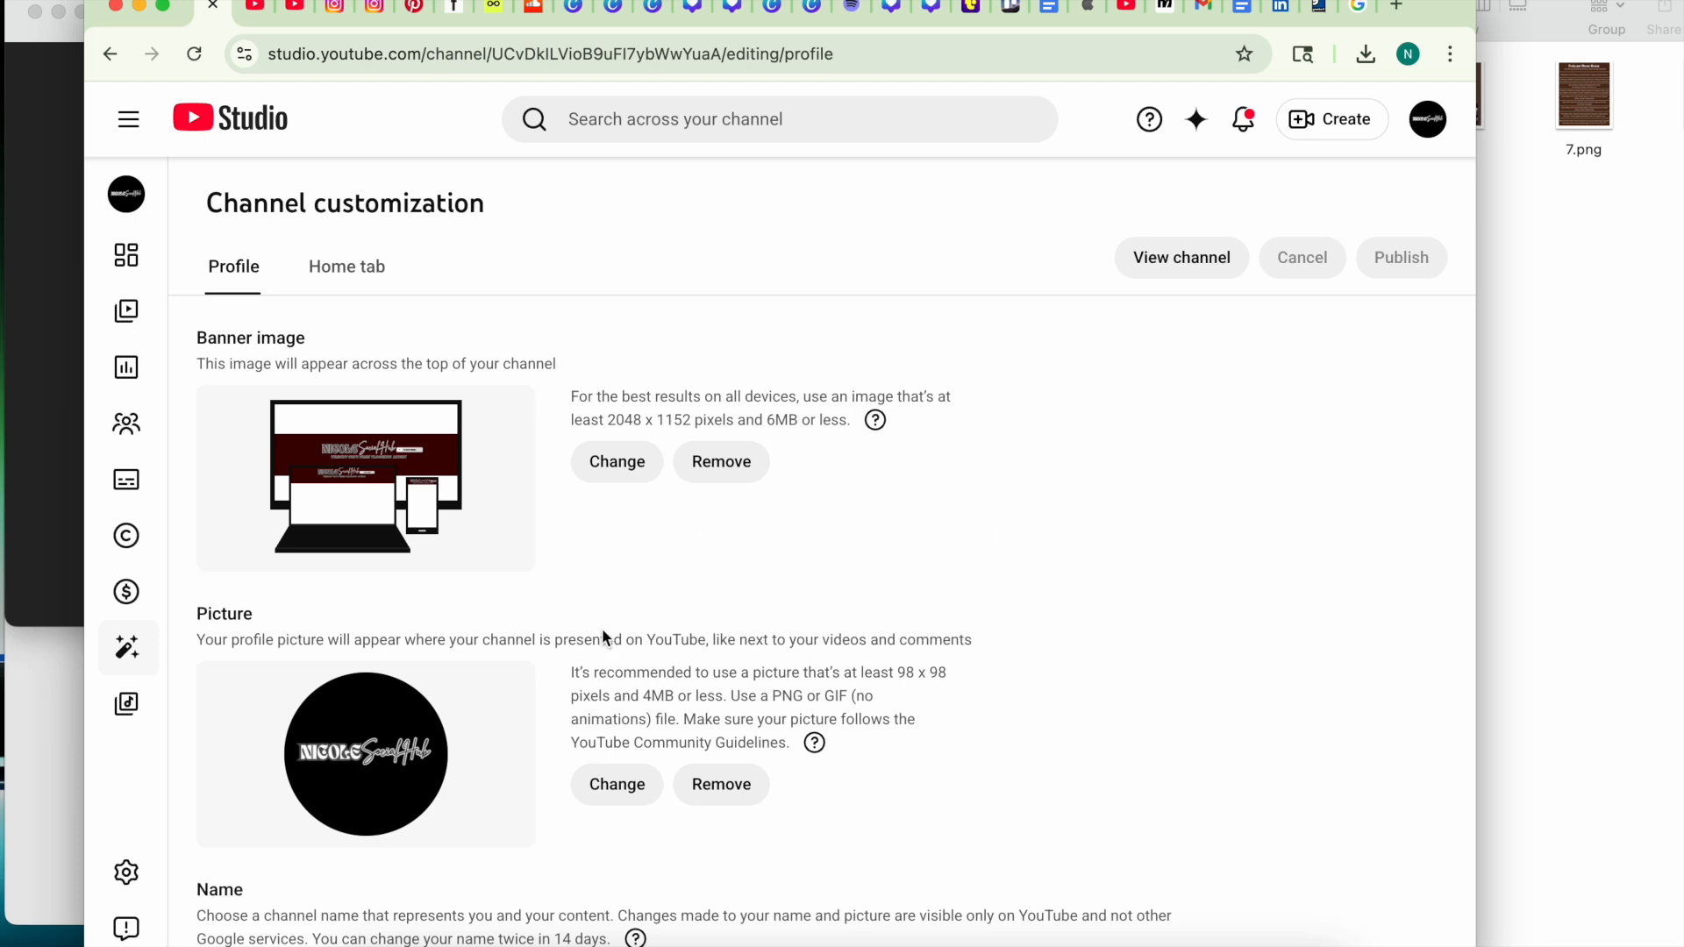
pyautogui.click(614, 781)
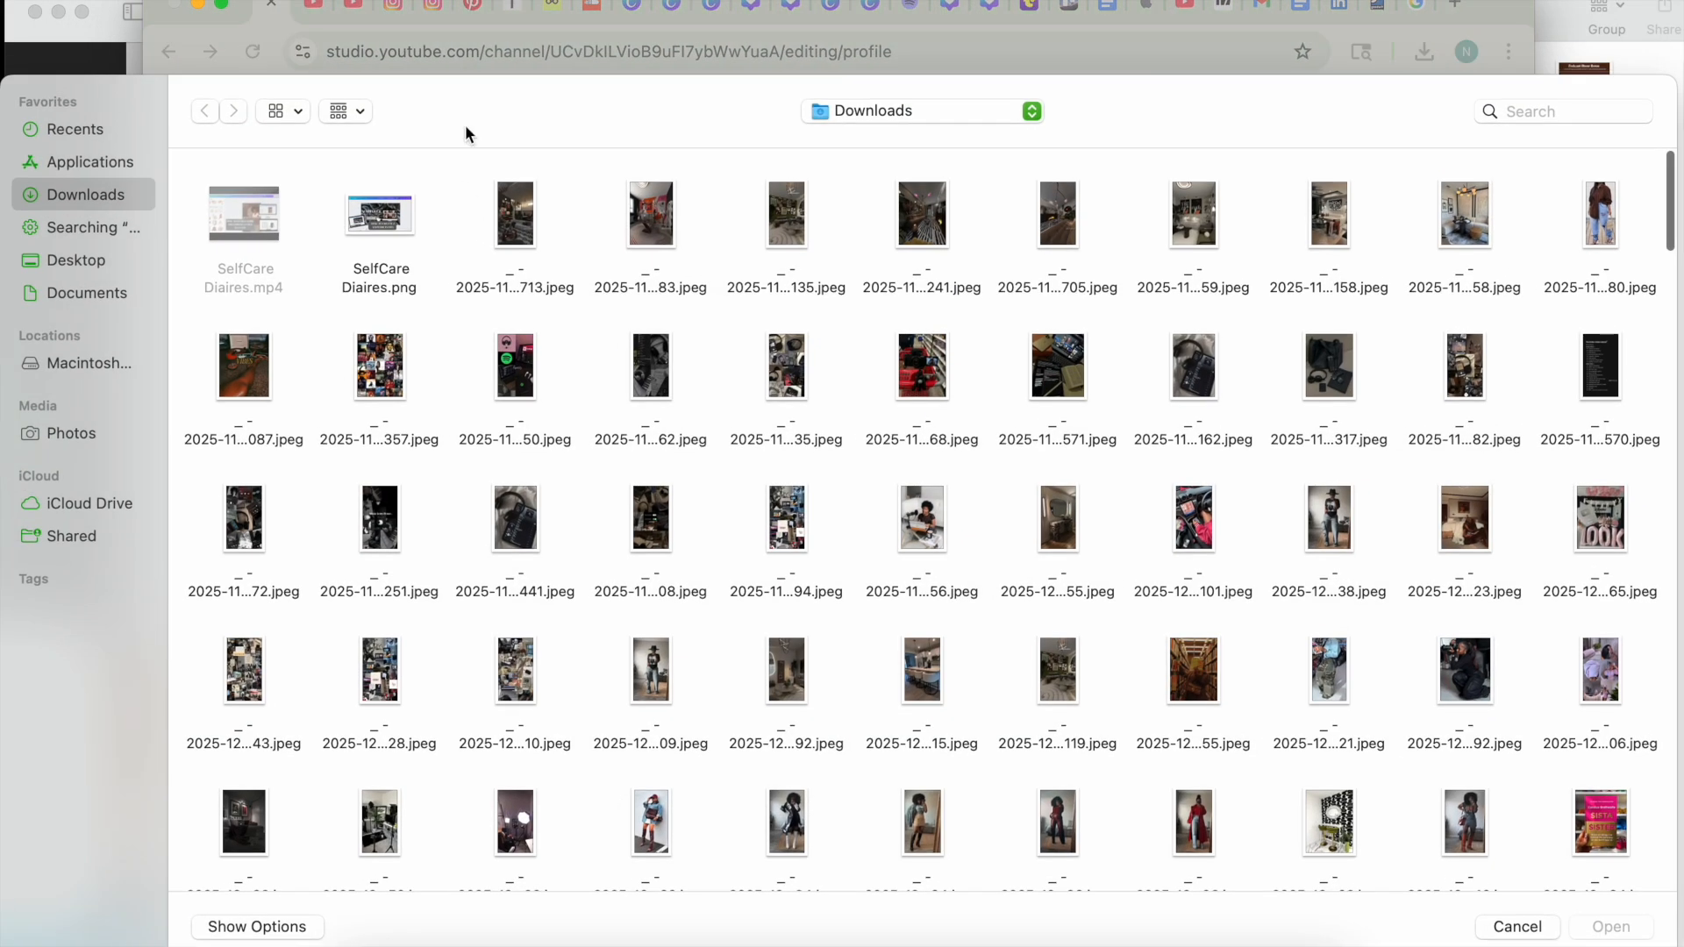
pyautogui.click(91, 125)
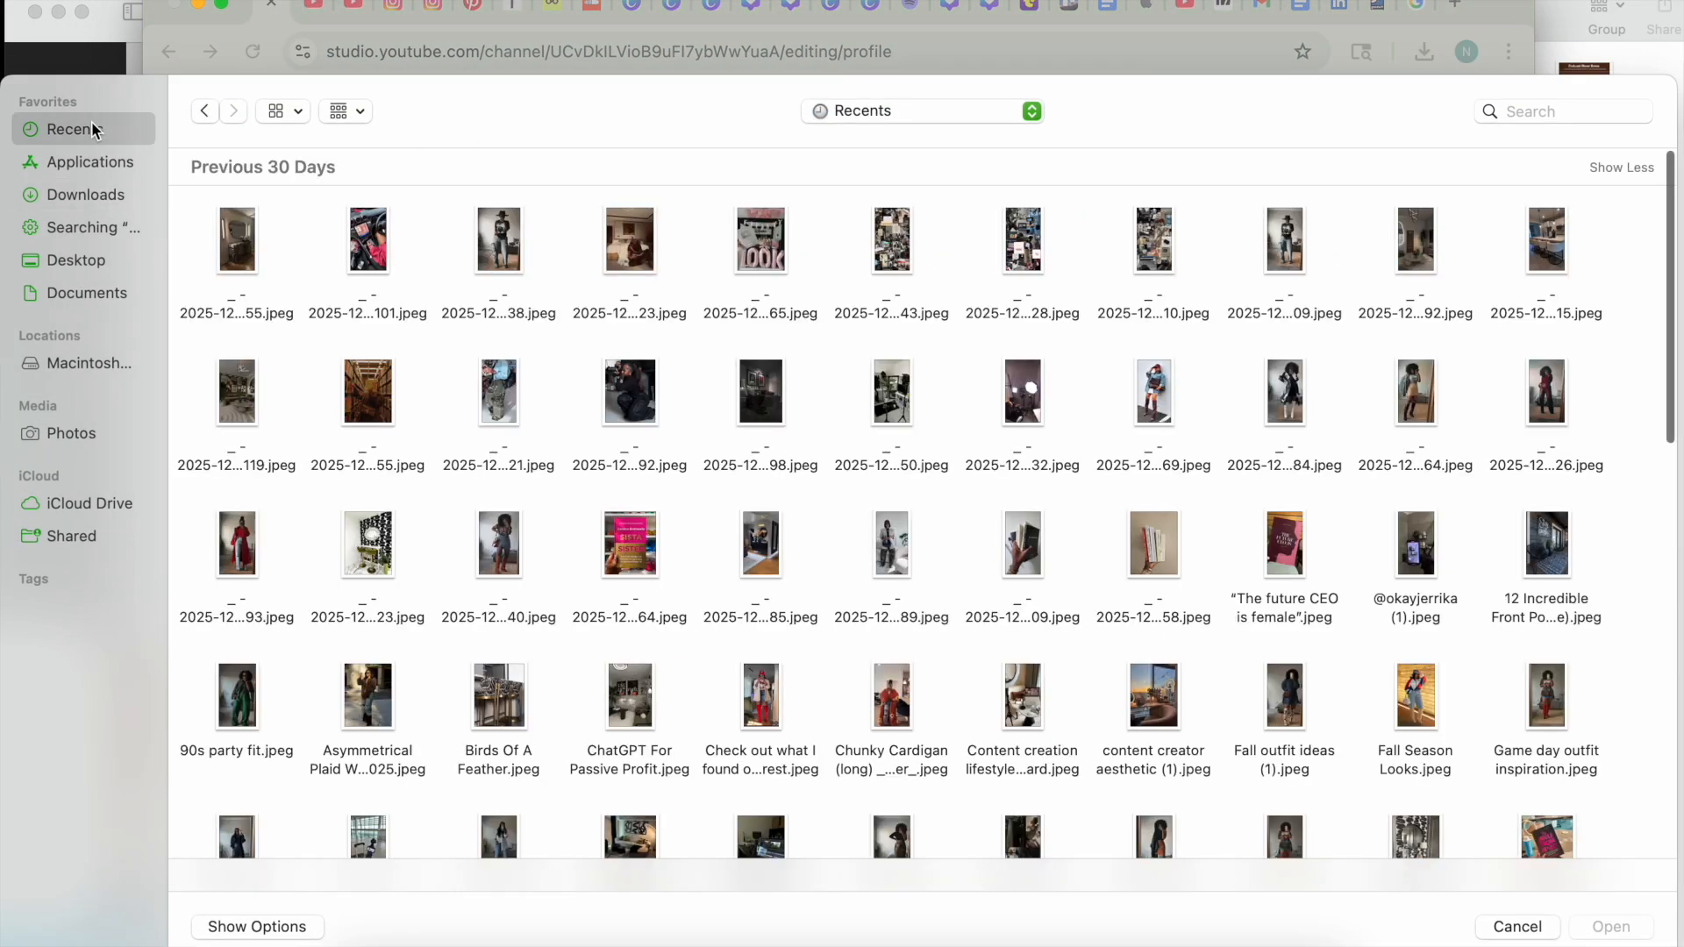
pyautogui.click(105, 196)
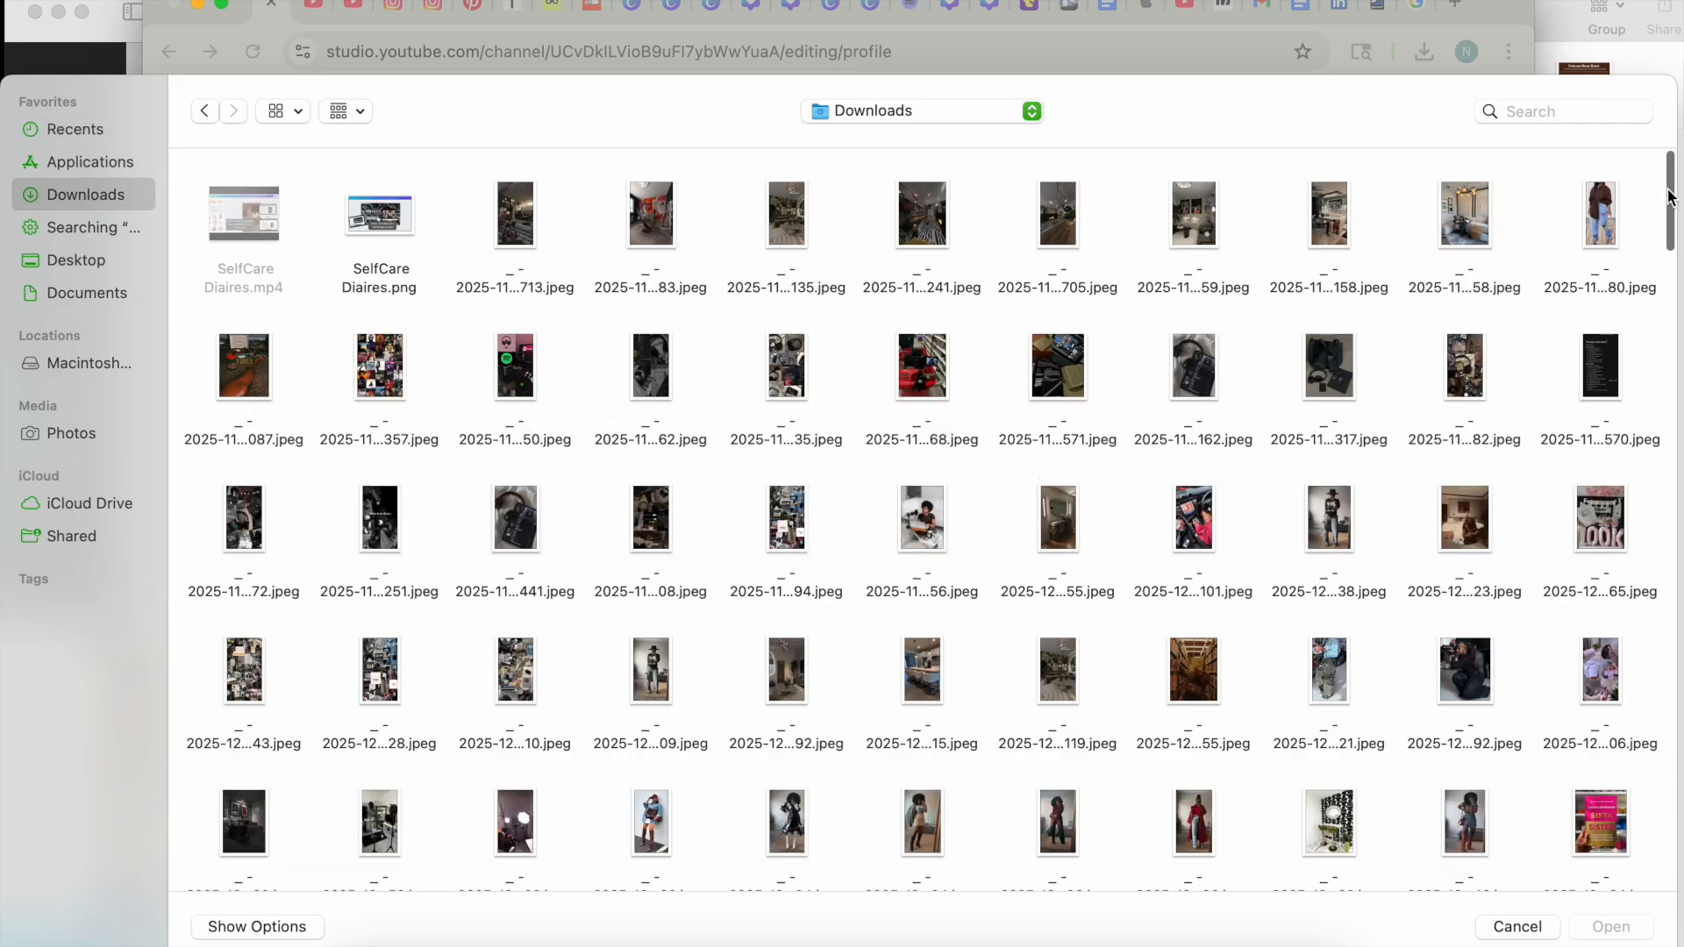
pyautogui.moveTo(1667, 194); pyautogui.dragTo(1661, 704)
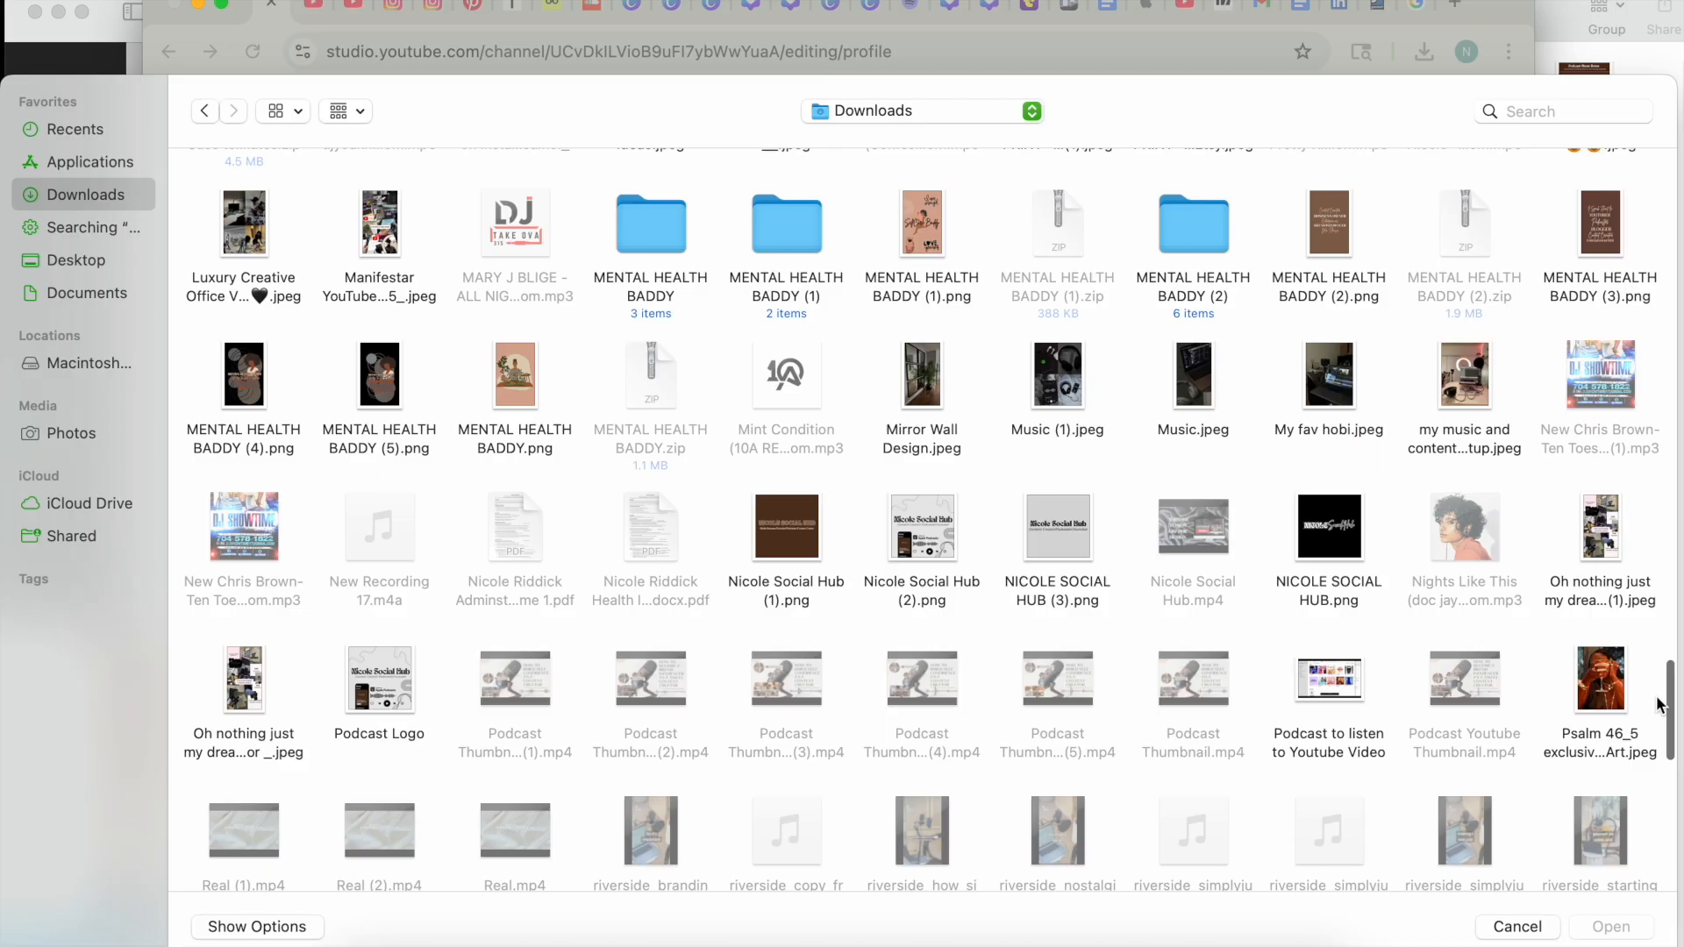
pyautogui.click(1084, 567)
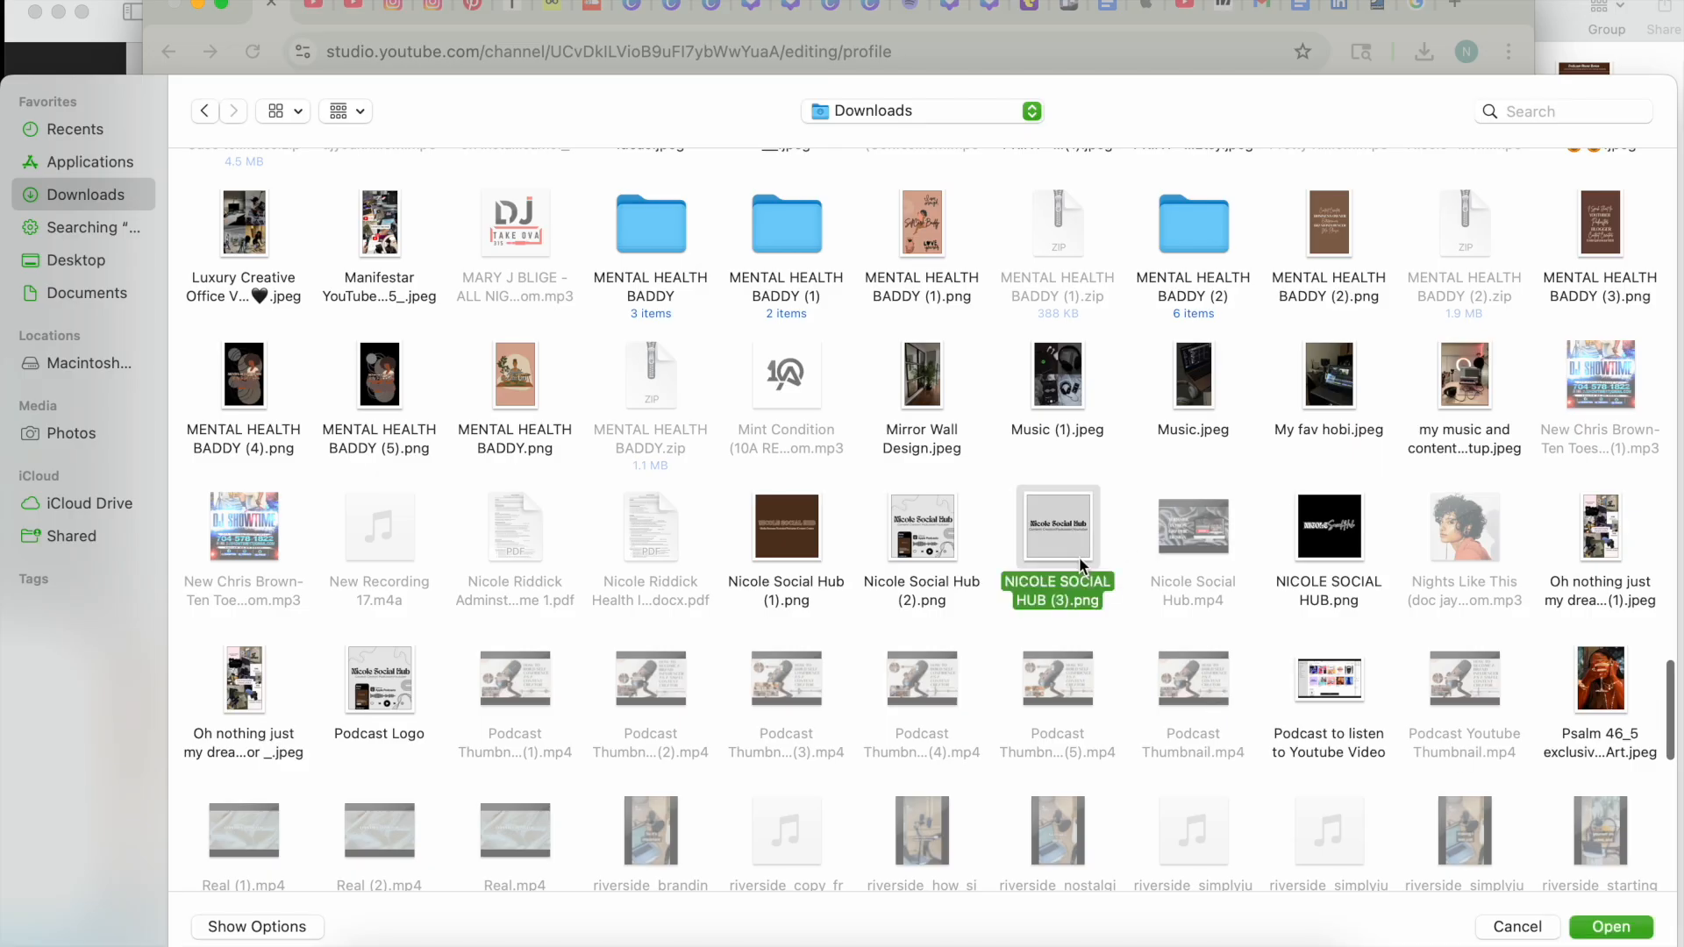
pyautogui.click(1592, 928)
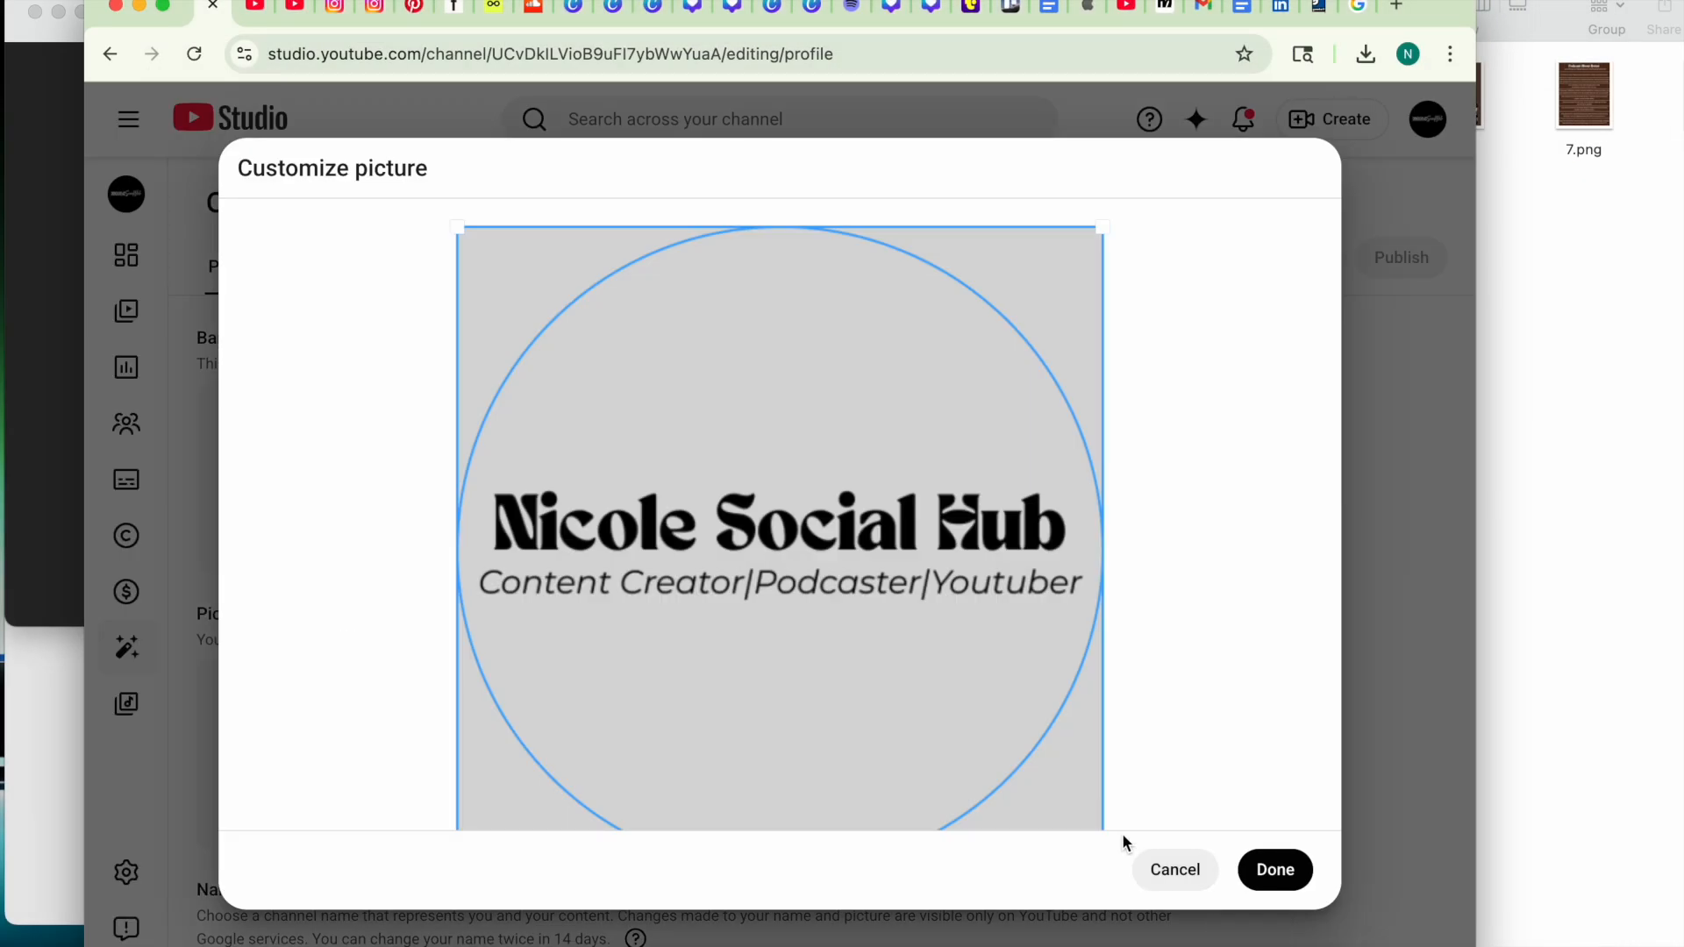
pyautogui.click(1274, 872)
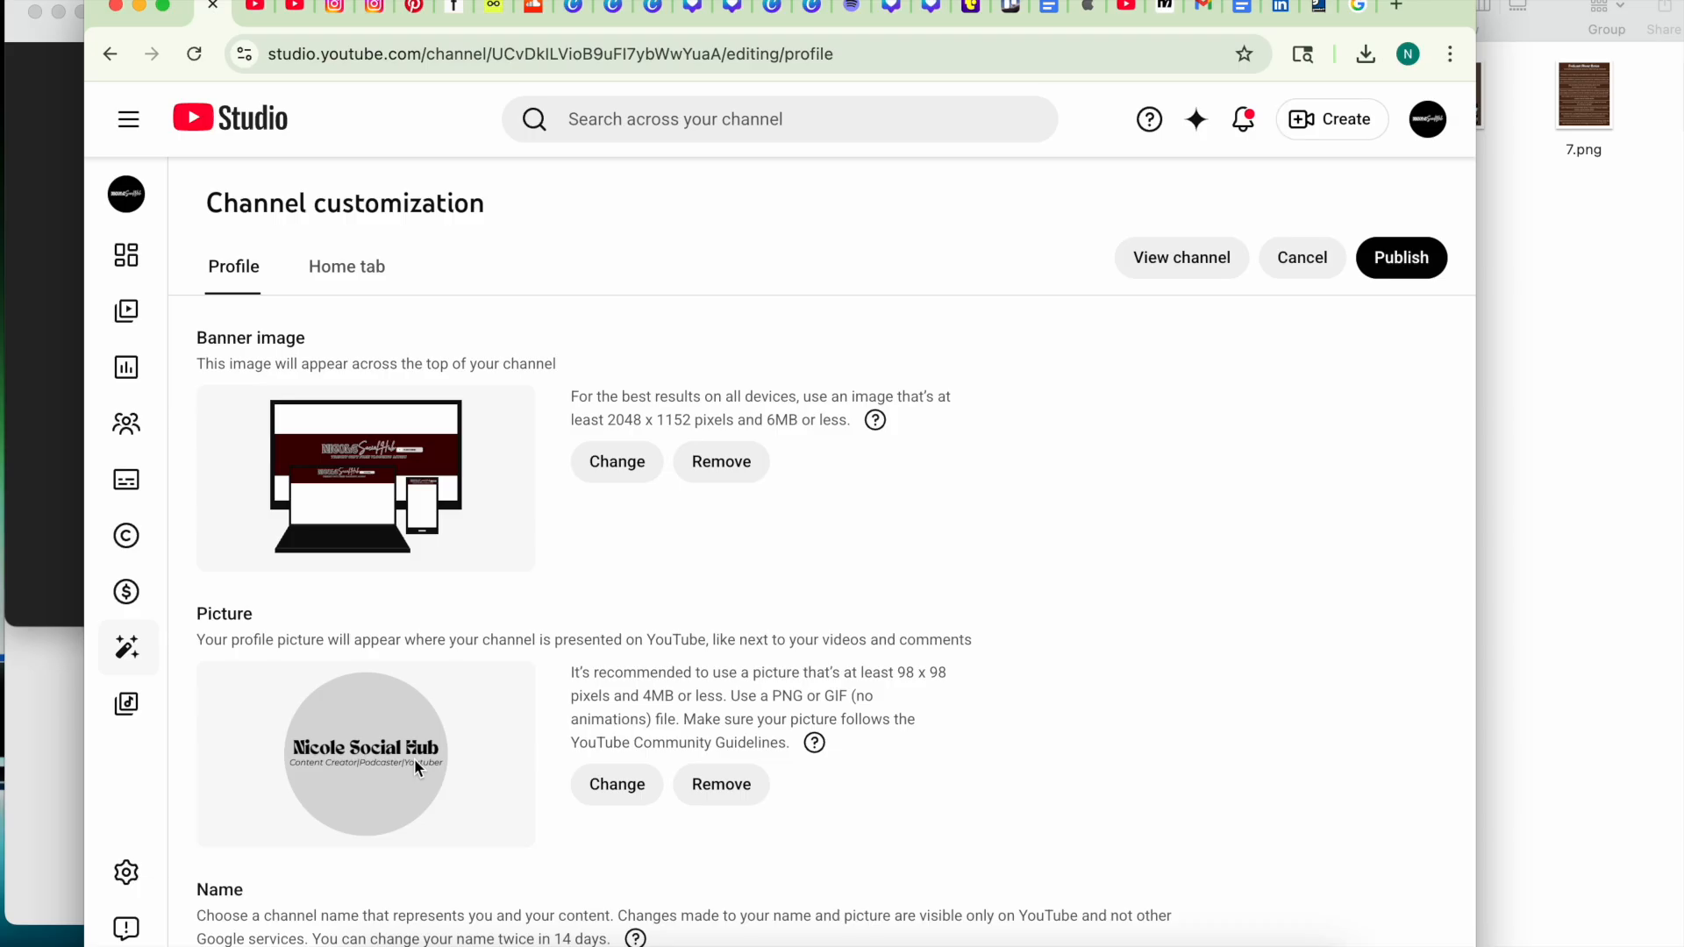
# Try Youtube Banner Template (5).png from Downloads as the channel's banner image, check its crop preview, and cancel.
pyautogui.click(627, 456)
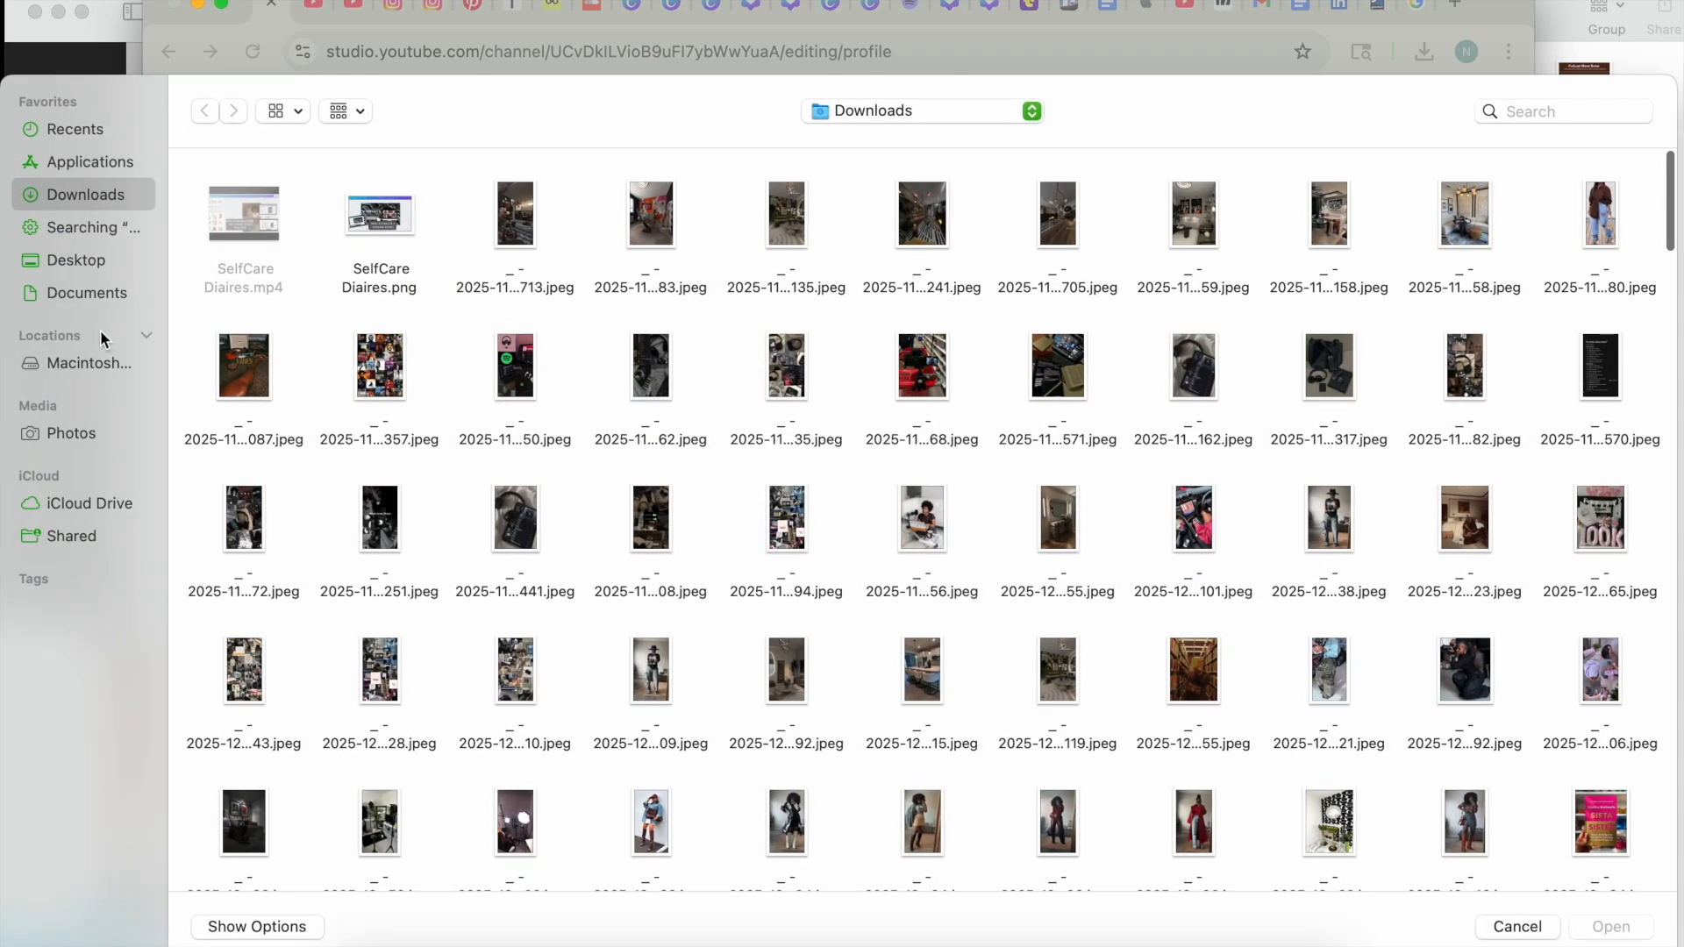
pyautogui.click(1595, 528)
pyautogui.press('Down')
pyautogui.press('Down')
pyautogui.press('Down')
pyautogui.press('Down')
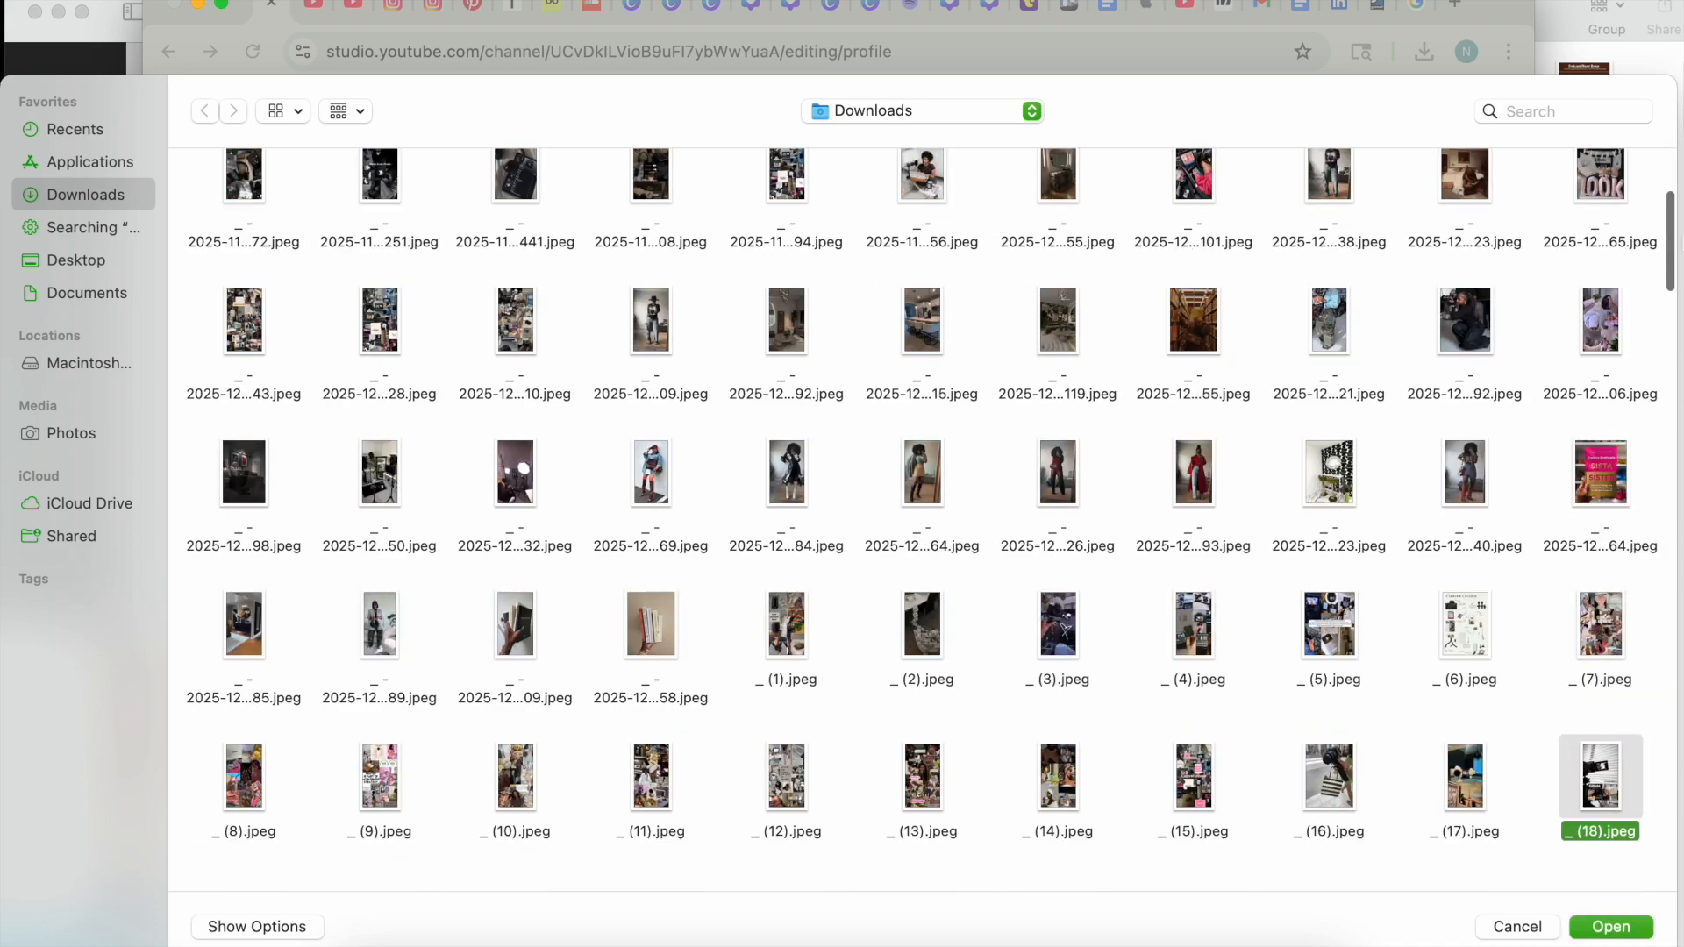
pyautogui.moveTo(1669, 230); pyautogui.dragTo(1675, 597)
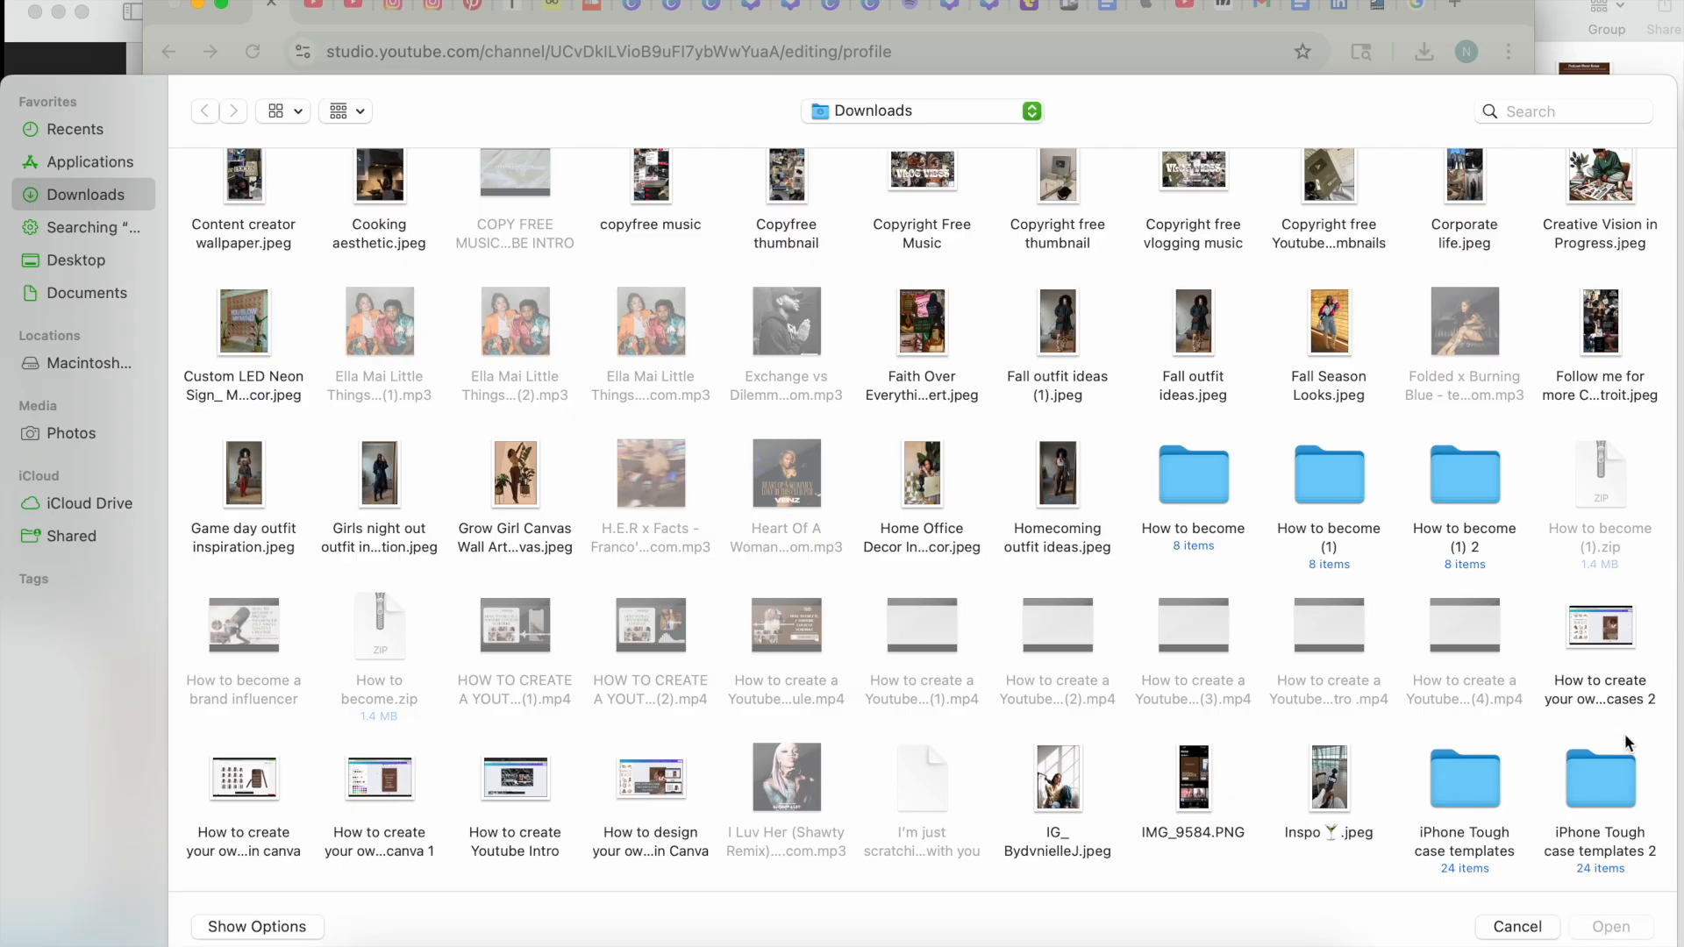
pyautogui.click(1613, 781)
pyautogui.press('Down')
pyautogui.press('Down')
pyautogui.press('Down')
pyautogui.press('Down')
pyautogui.press('Down')
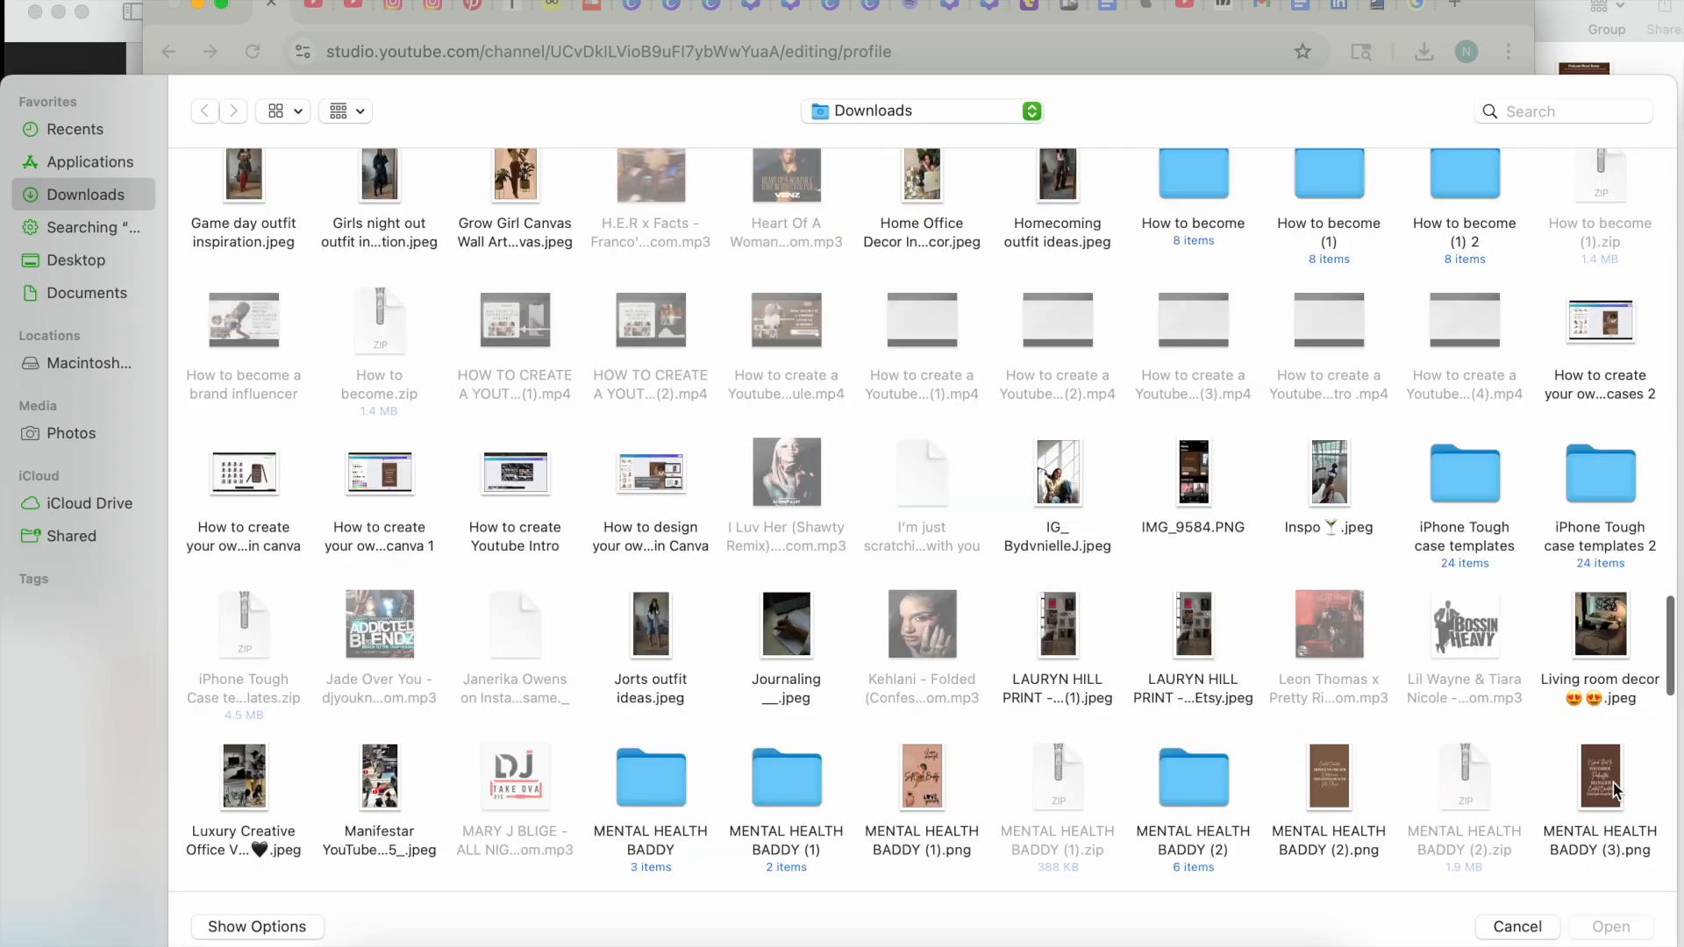
pyautogui.press('Down')
pyautogui.press('Down')
pyautogui.press('Down')
pyautogui.press('Down')
pyautogui.press('Down')
pyautogui.press('Down')
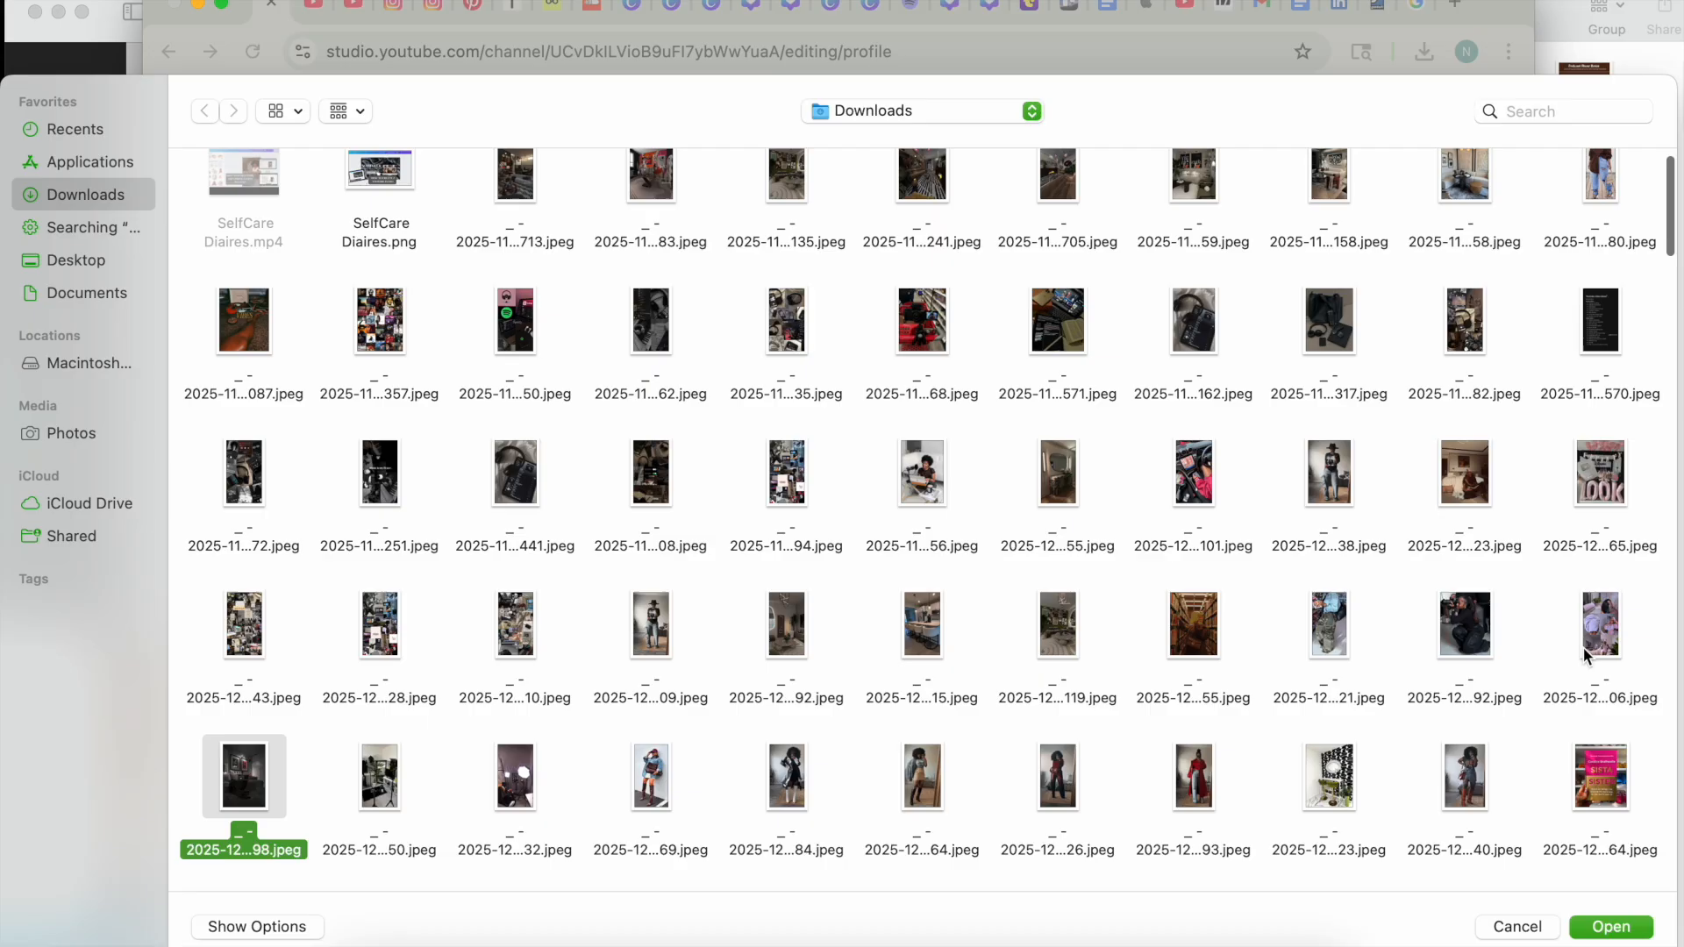
pyautogui.moveTo(1672, 280); pyautogui.dragTo(1667, 699)
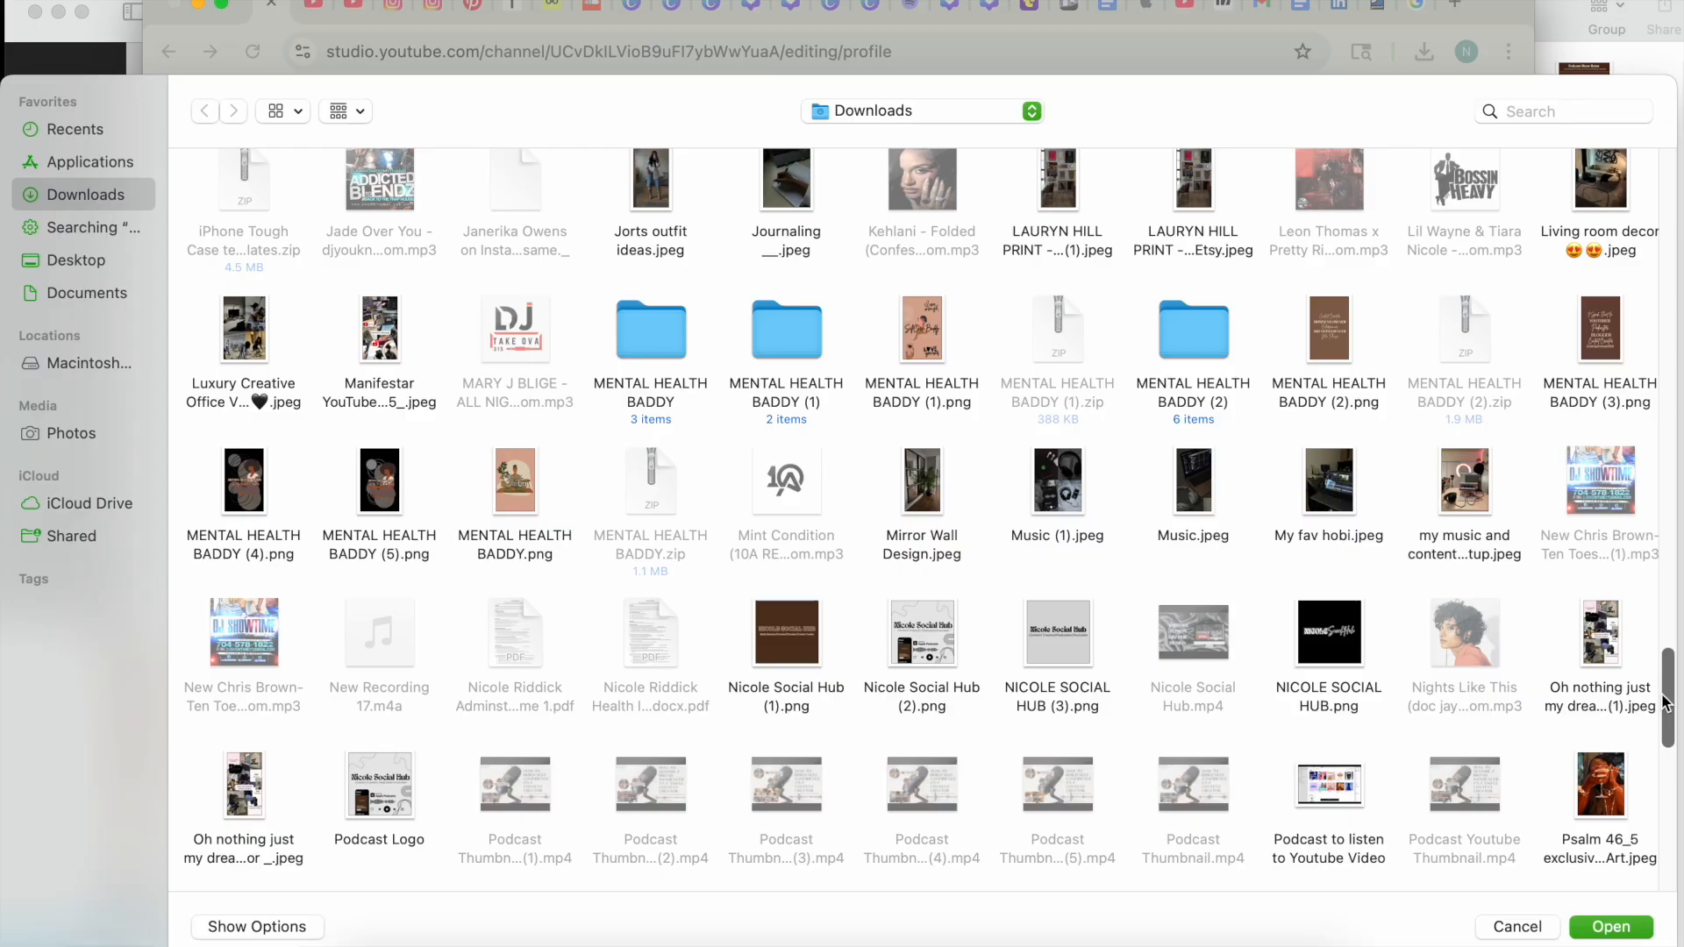
pyautogui.moveTo(1666, 701); pyautogui.dragTo(1656, 853)
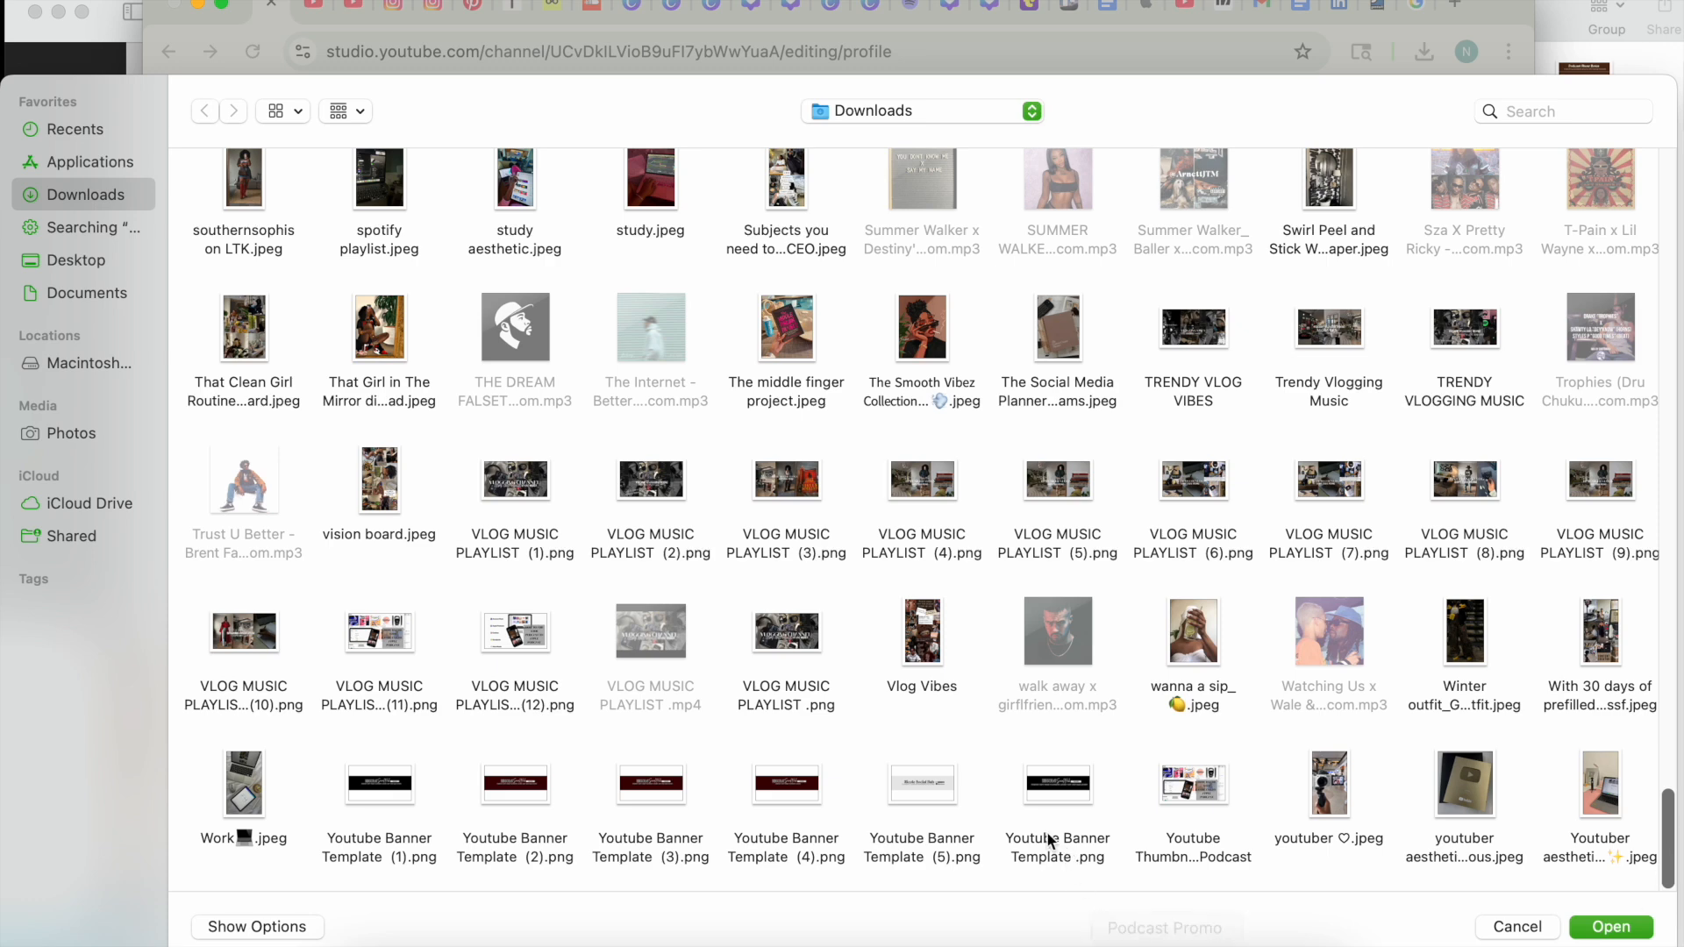
pyautogui.click(935, 787)
pyautogui.click(1623, 929)
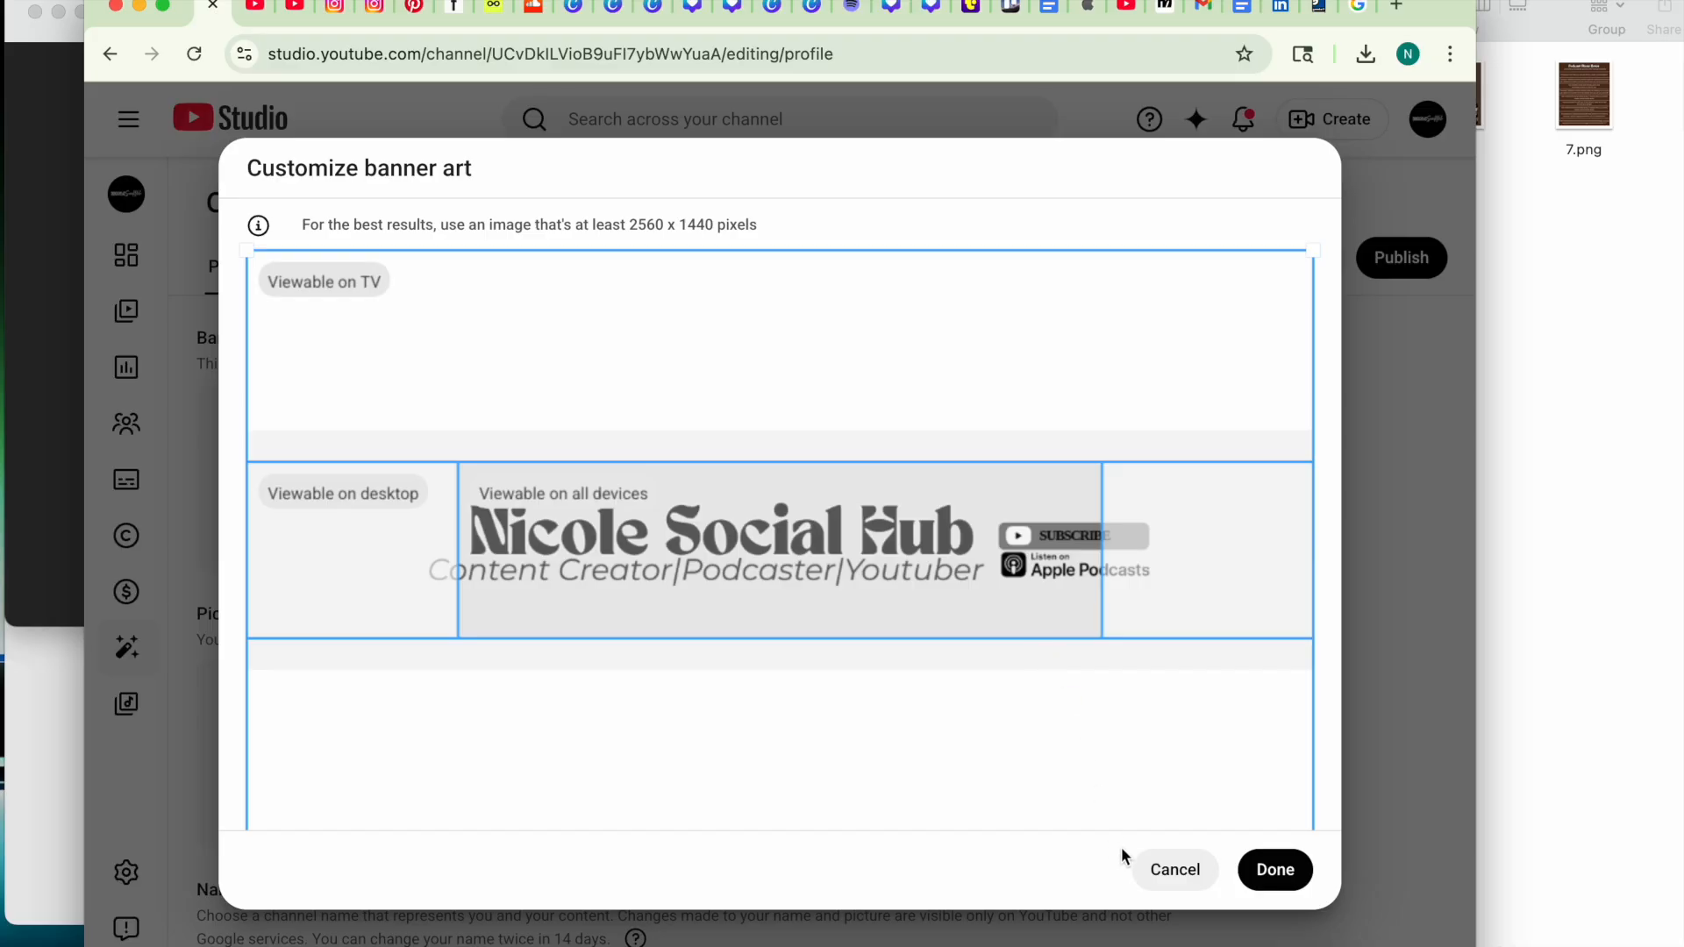
pyautogui.click(1172, 875)
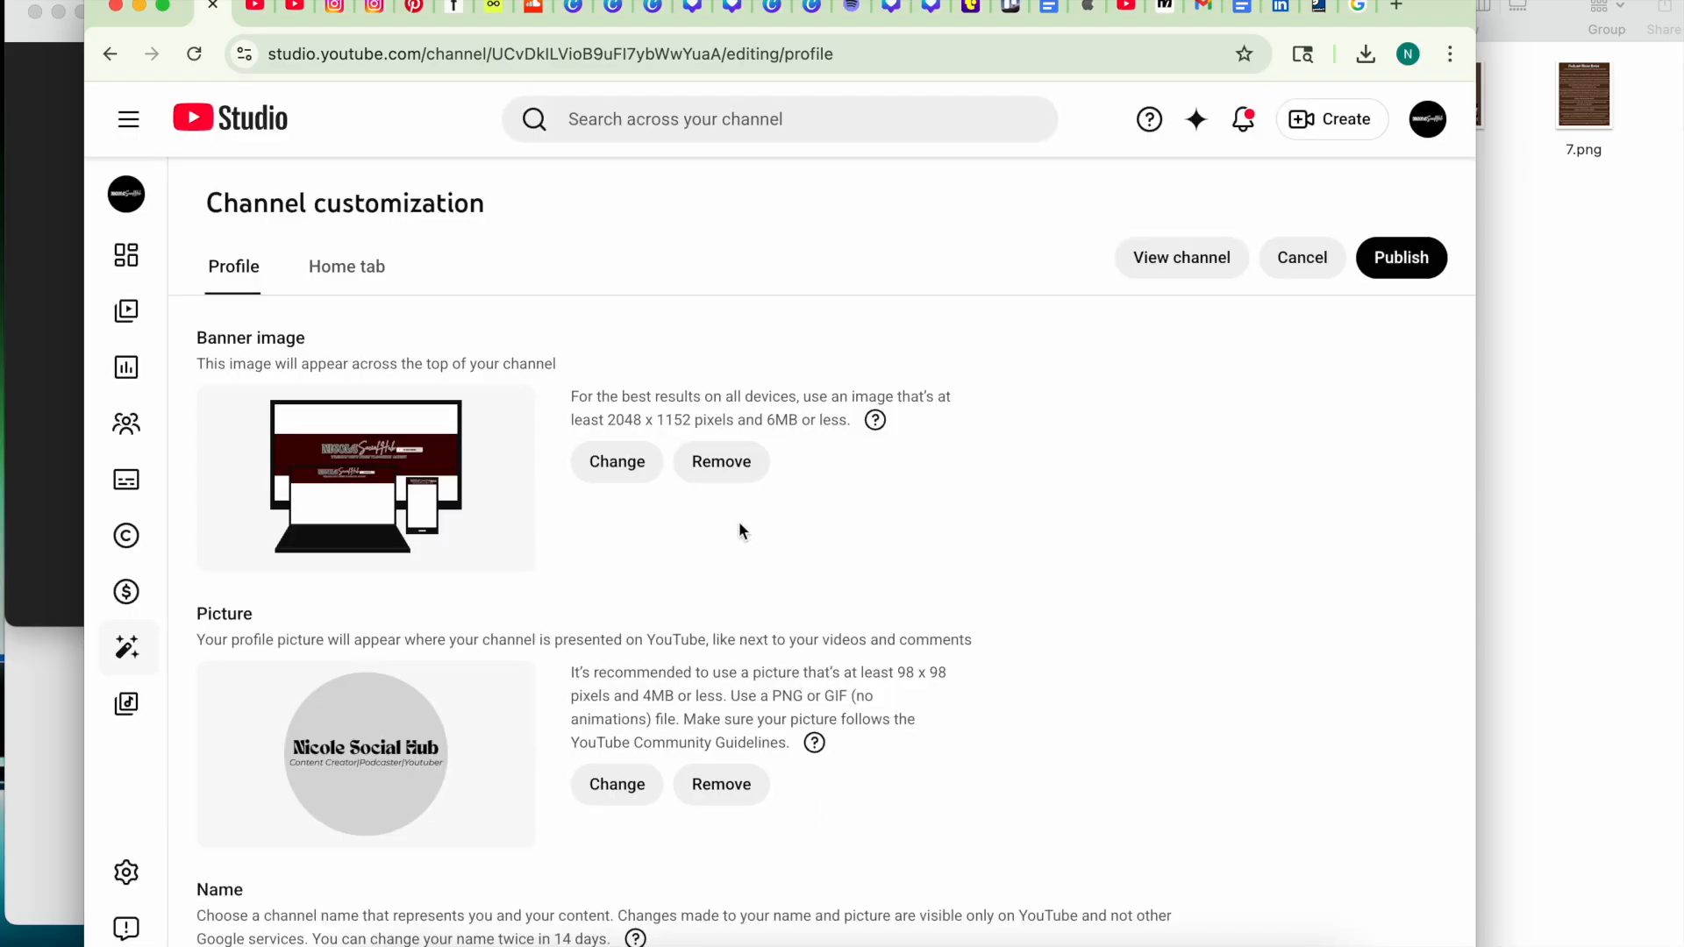
# In the Canva YouTube banner design, shrink the subtitle on page 4 to line up with the title's width.
pyautogui.click(562, 9)
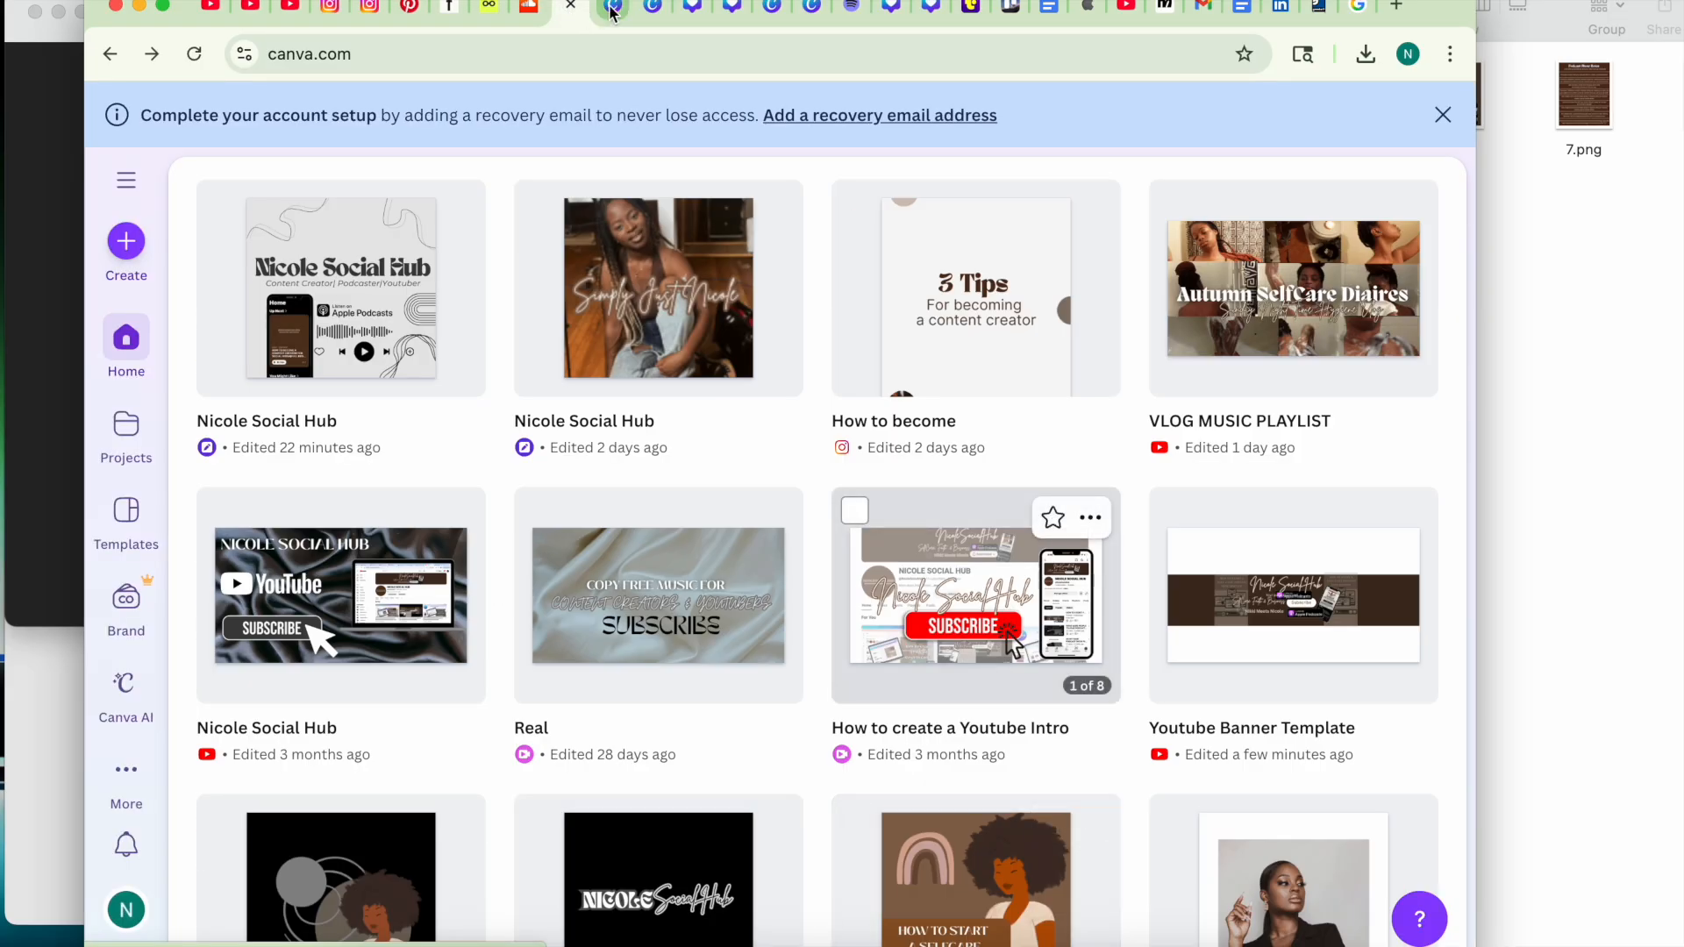
pyautogui.click(610, 8)
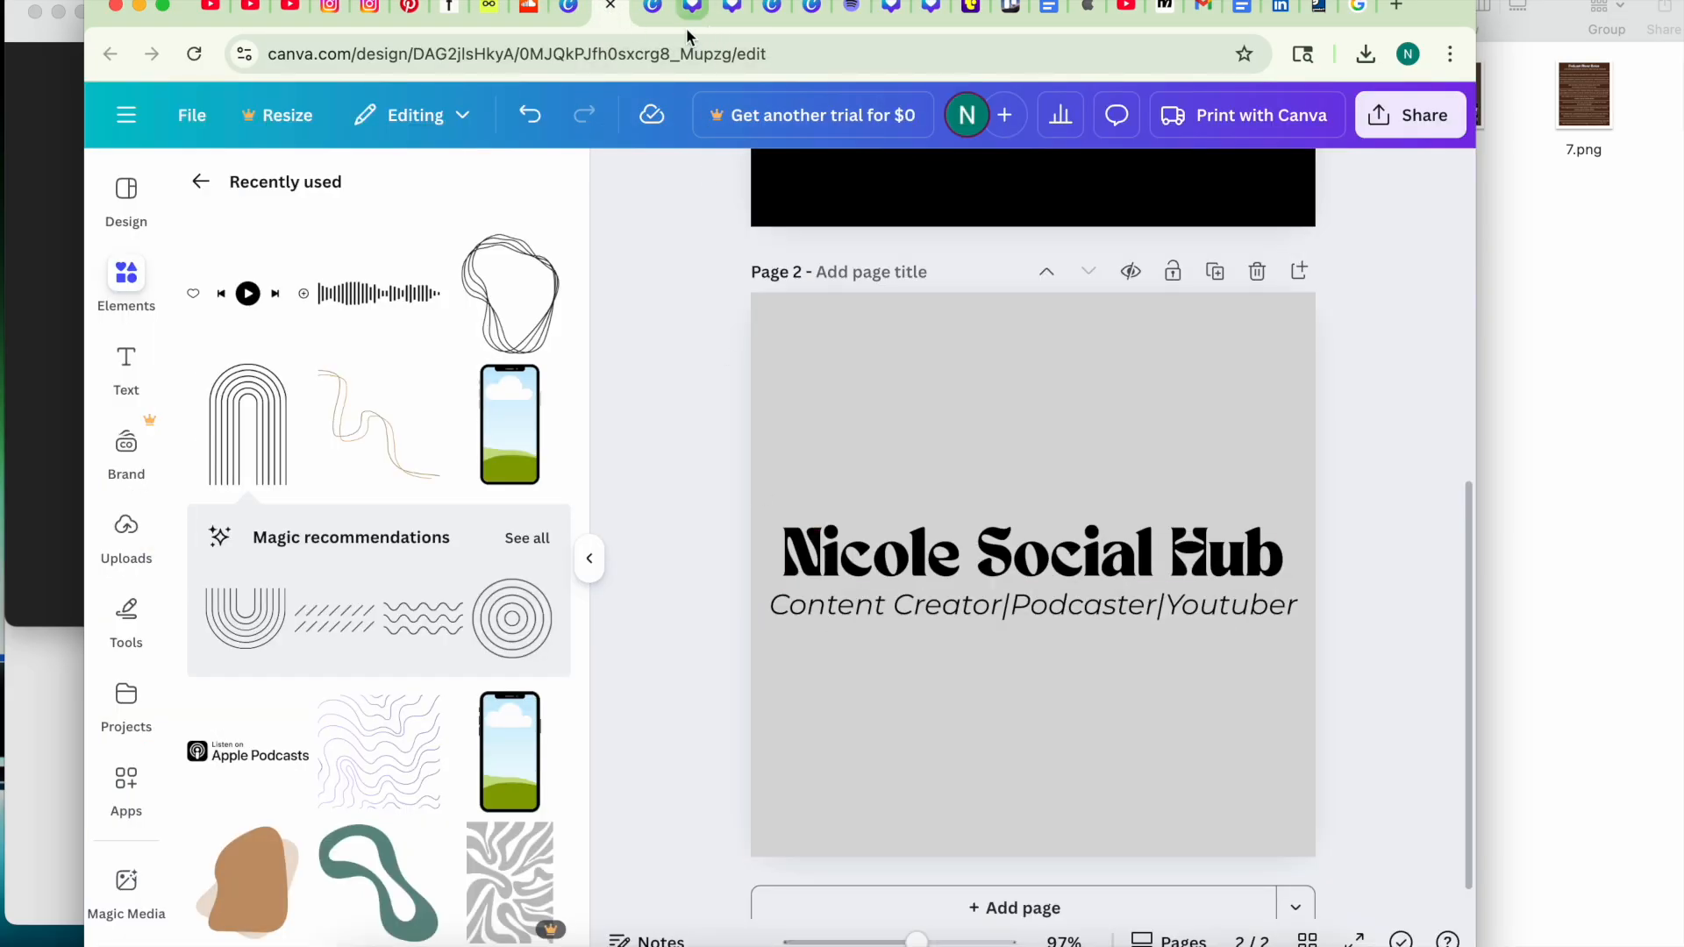
pyautogui.click(658, 7)
pyautogui.click(699, 9)
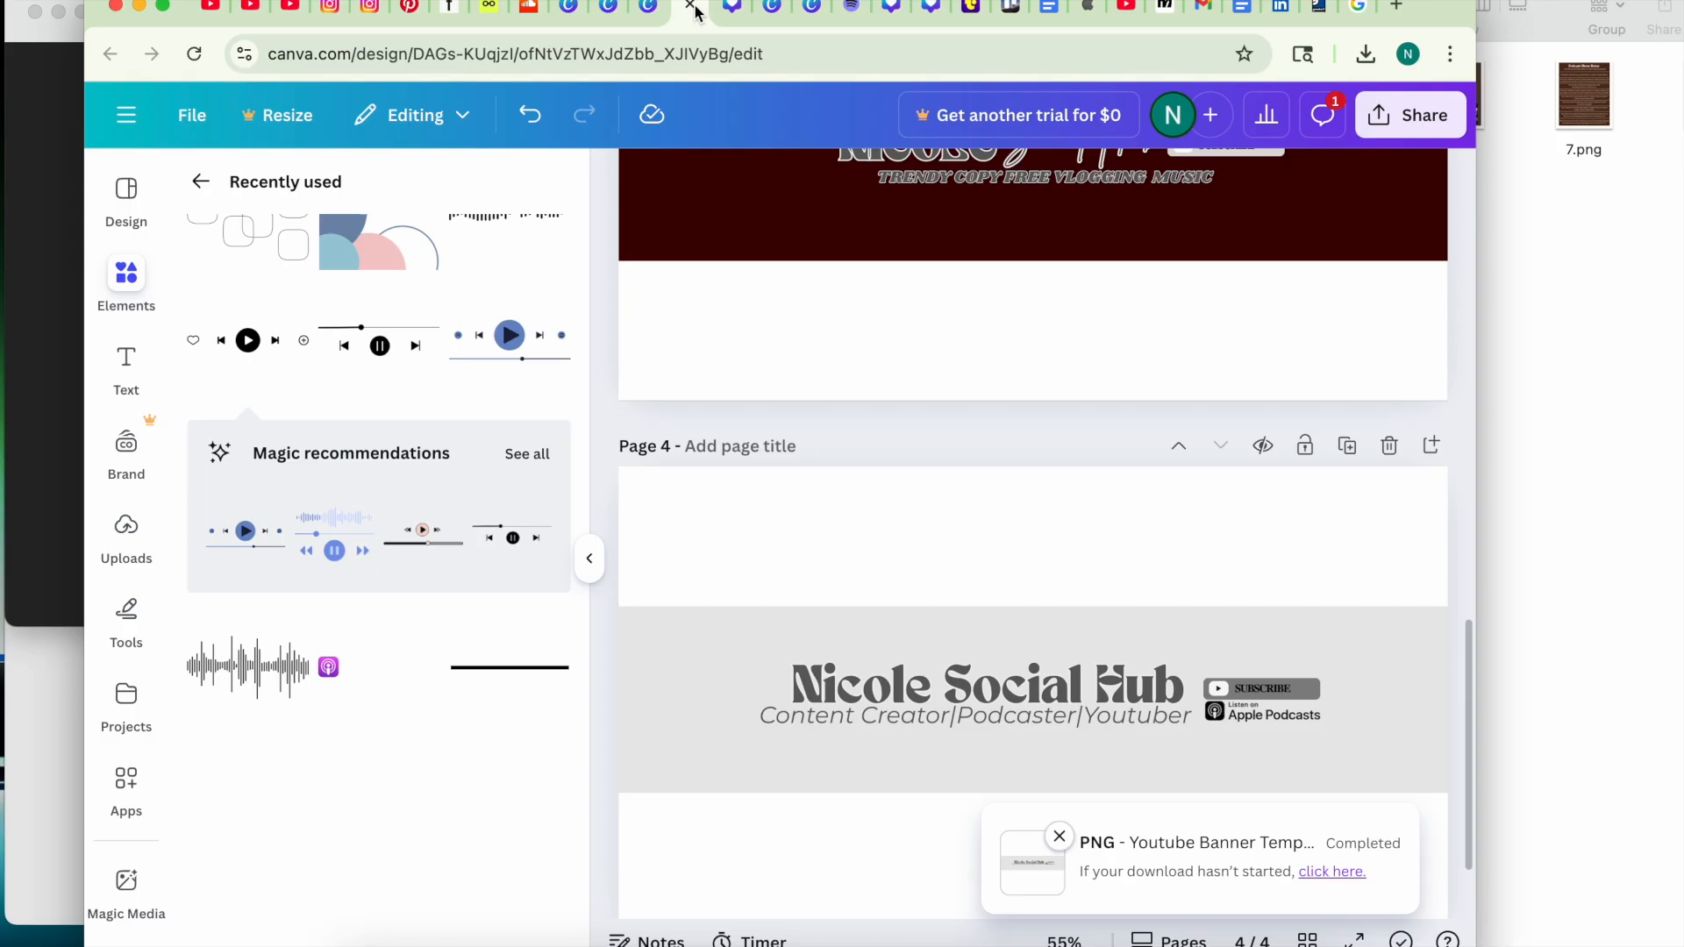
pyautogui.click(856, 721)
pyautogui.moveTo(760, 701); pyautogui.dragTo(799, 704)
pyautogui.moveTo(1013, 785)
pyautogui.mouseDown()
pyautogui.moveTo(996, 786)
pyautogui.moveTo(1008, 778)
pyautogui.mouseUp()
pyautogui.click(752, 834)
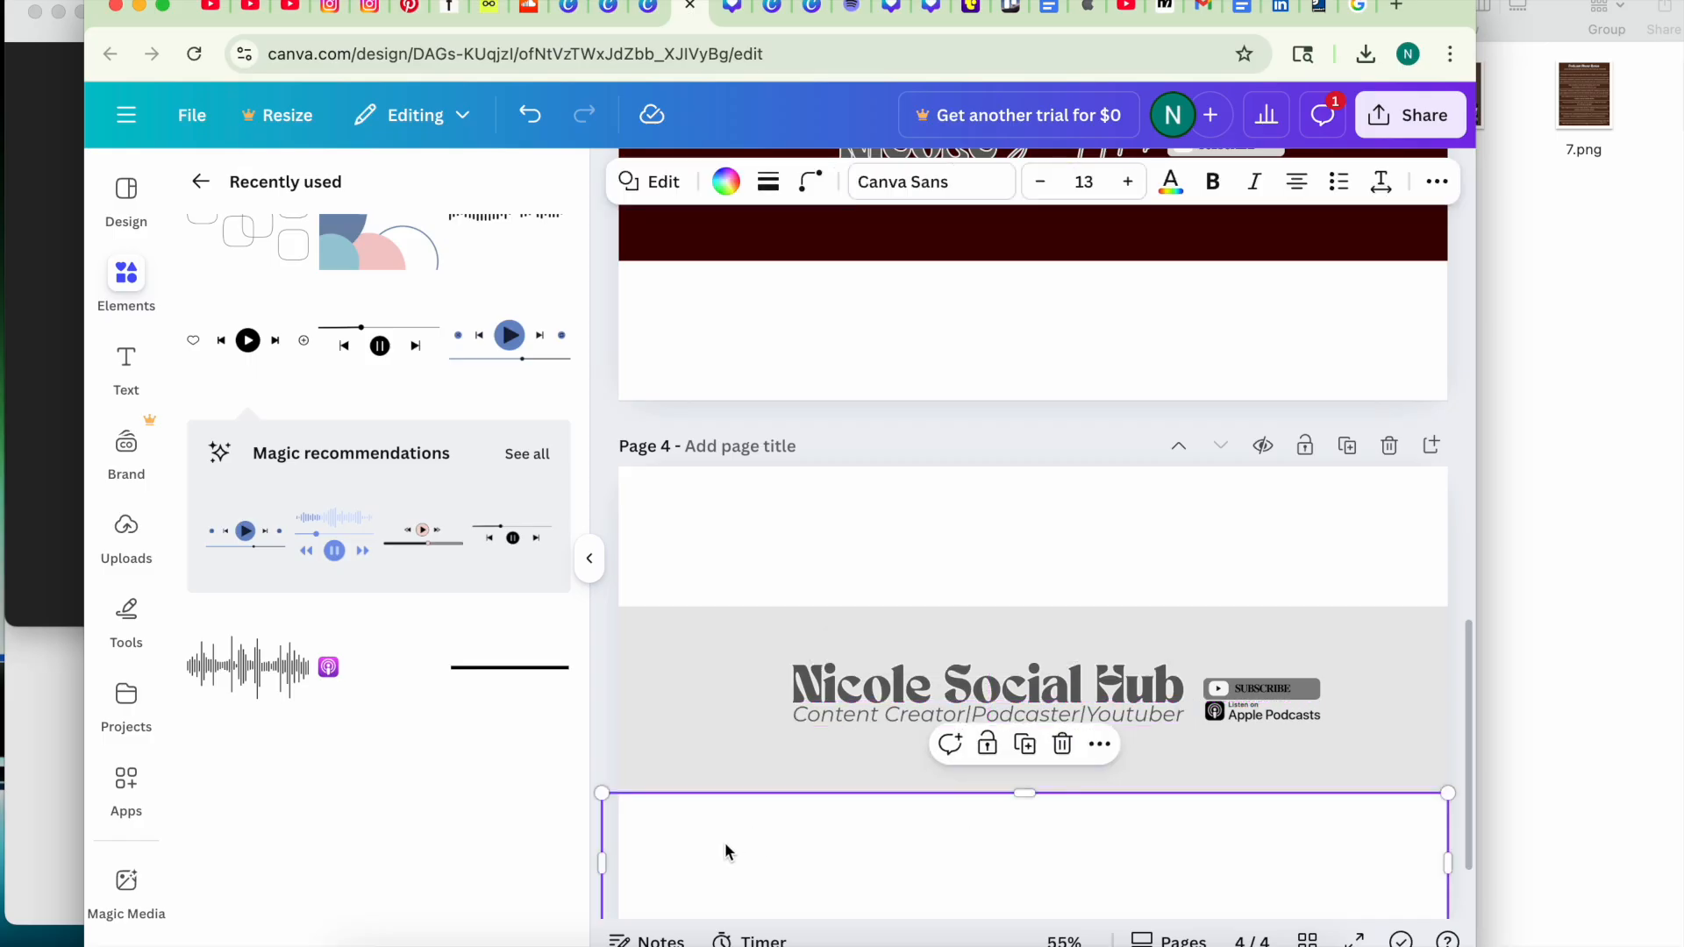
# Apply the revised banner as the YouTube channel's banner image and publish the channel customization changes.
pyautogui.click(1395, 115)
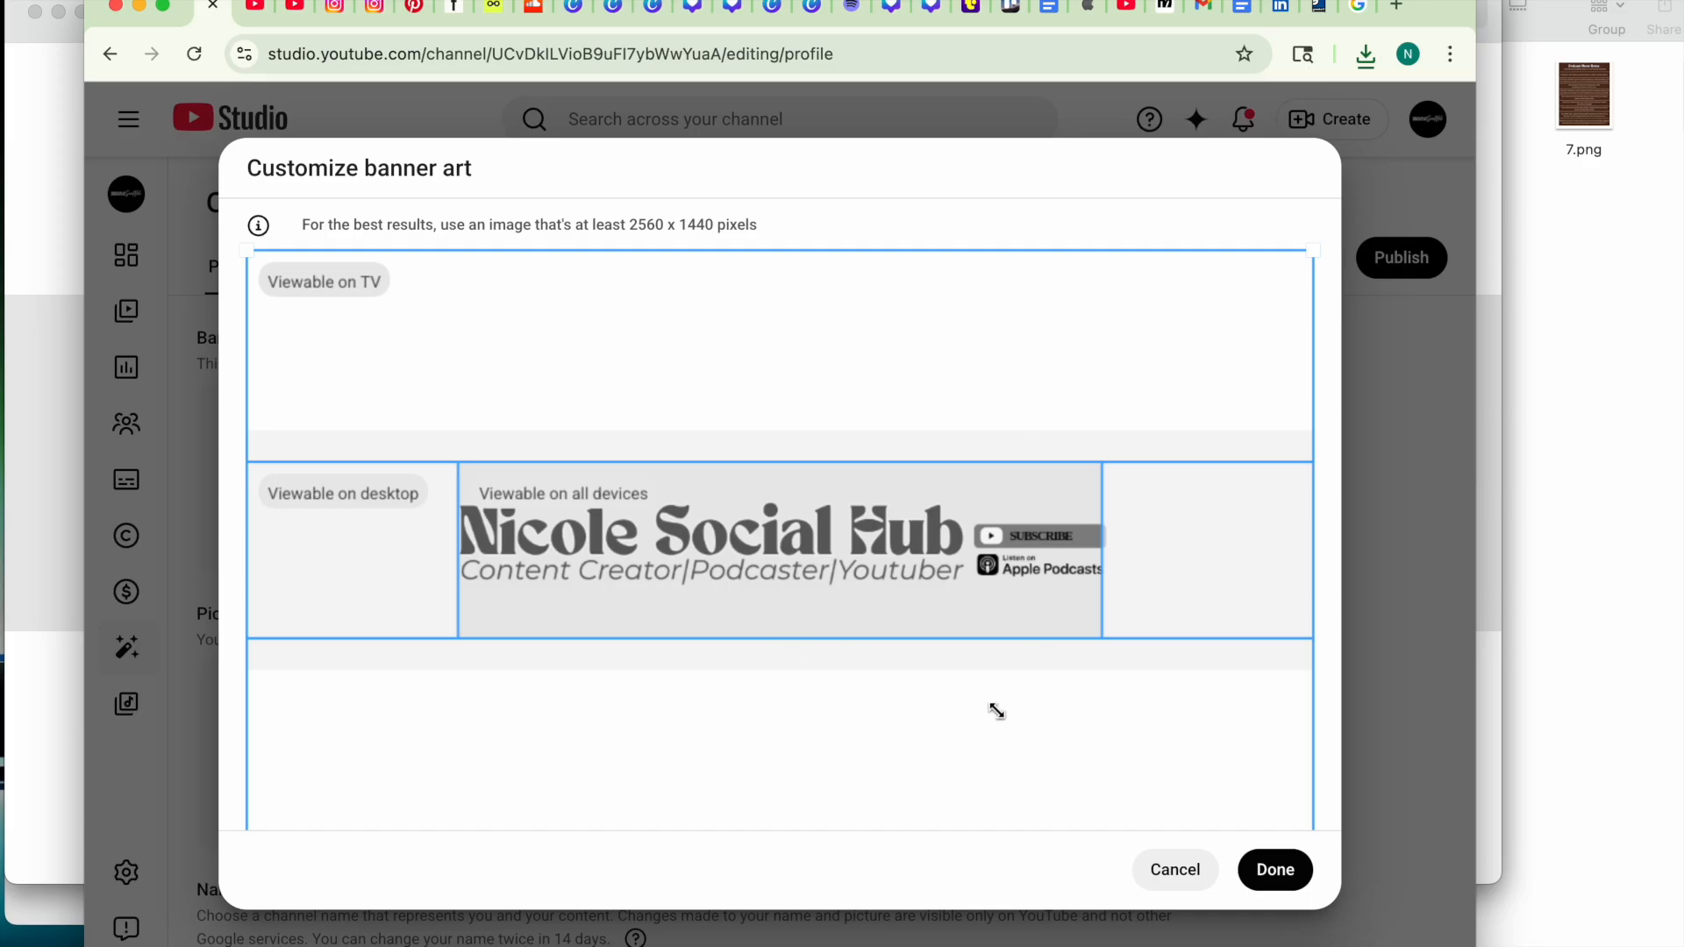
pyautogui.click(1277, 883)
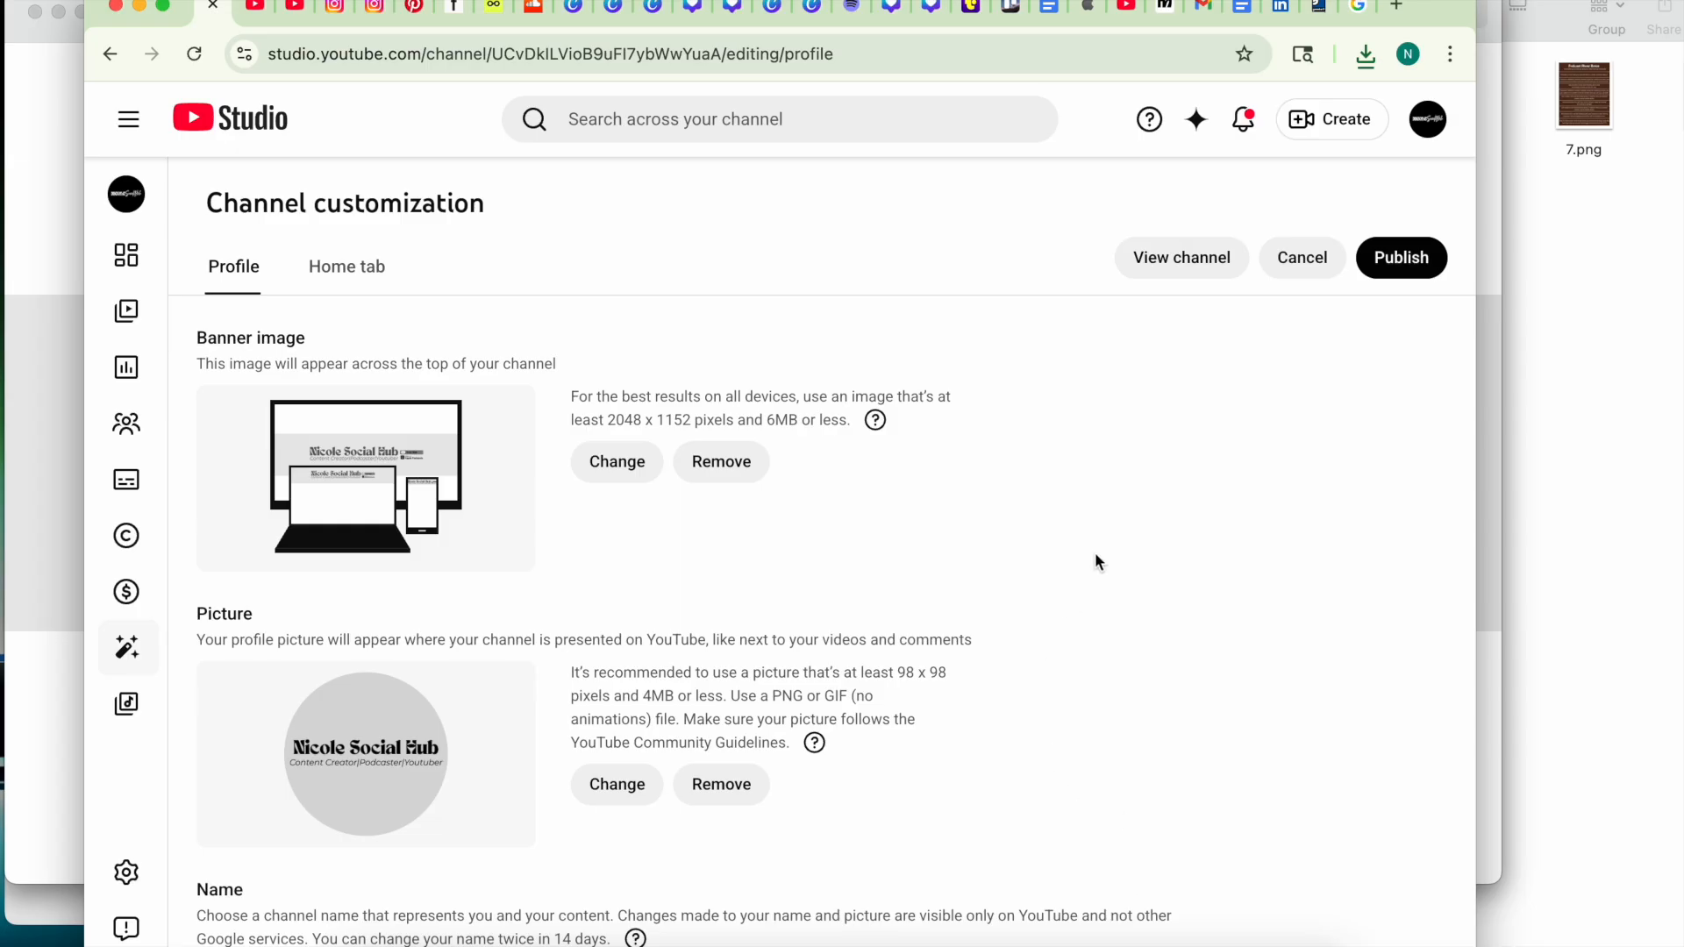
pyautogui.click(1409, 263)
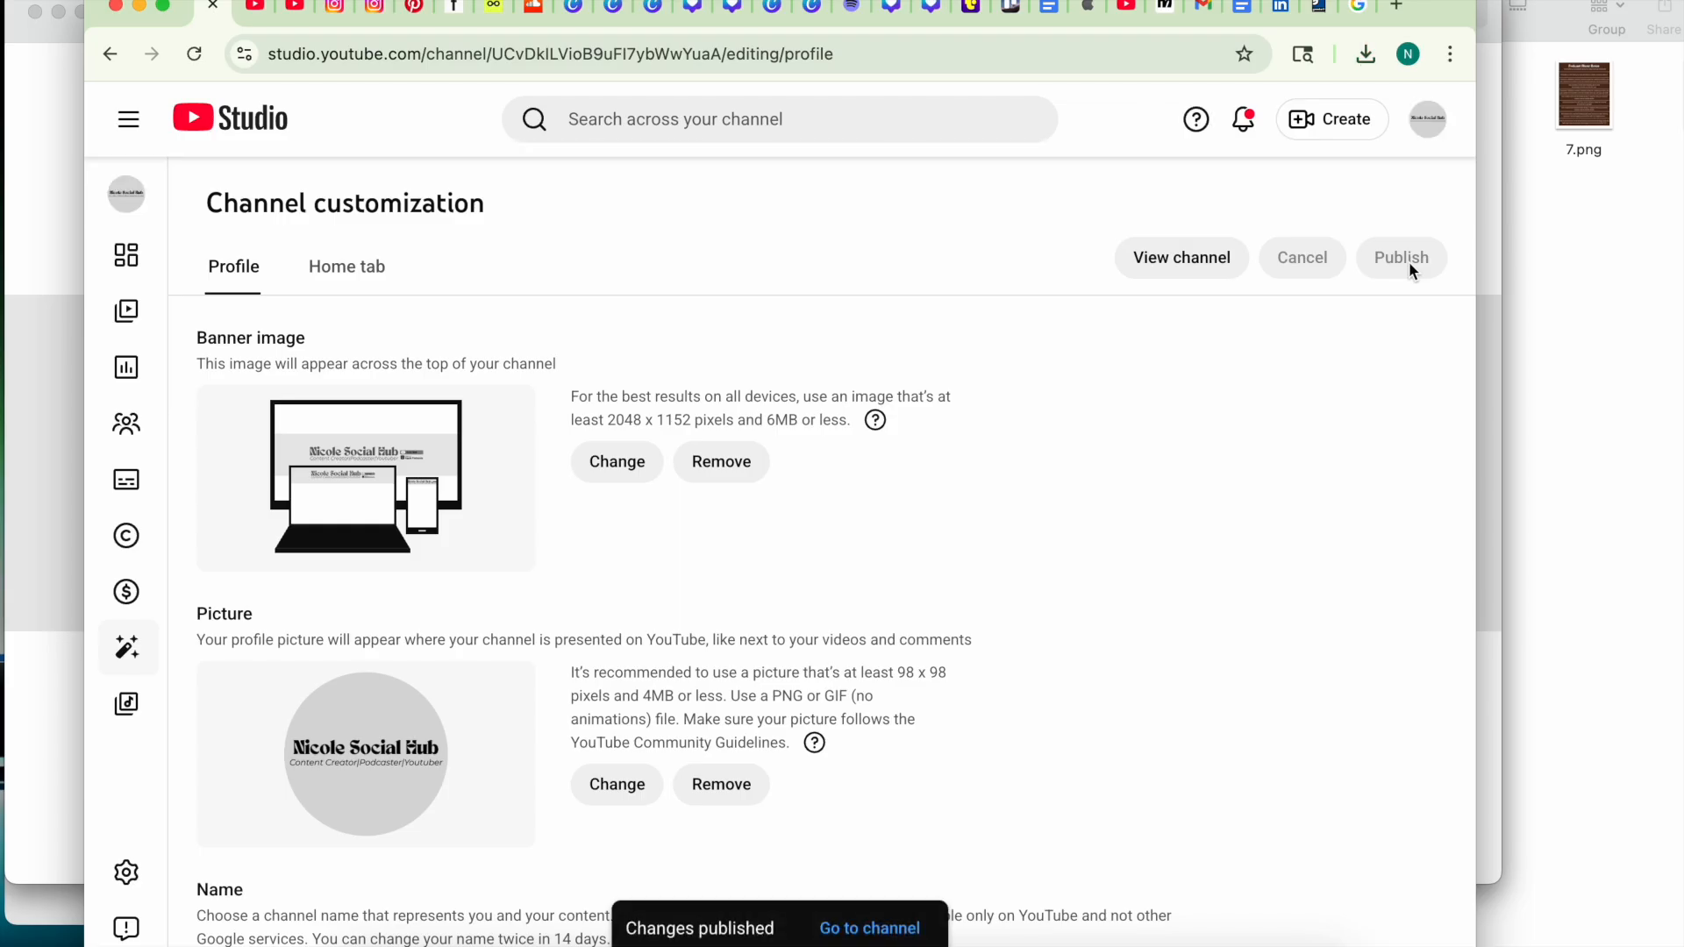
# View the public YouTube channel page and check its banner and profile picture across the open channel tabs.
pyautogui.click(1200, 256)
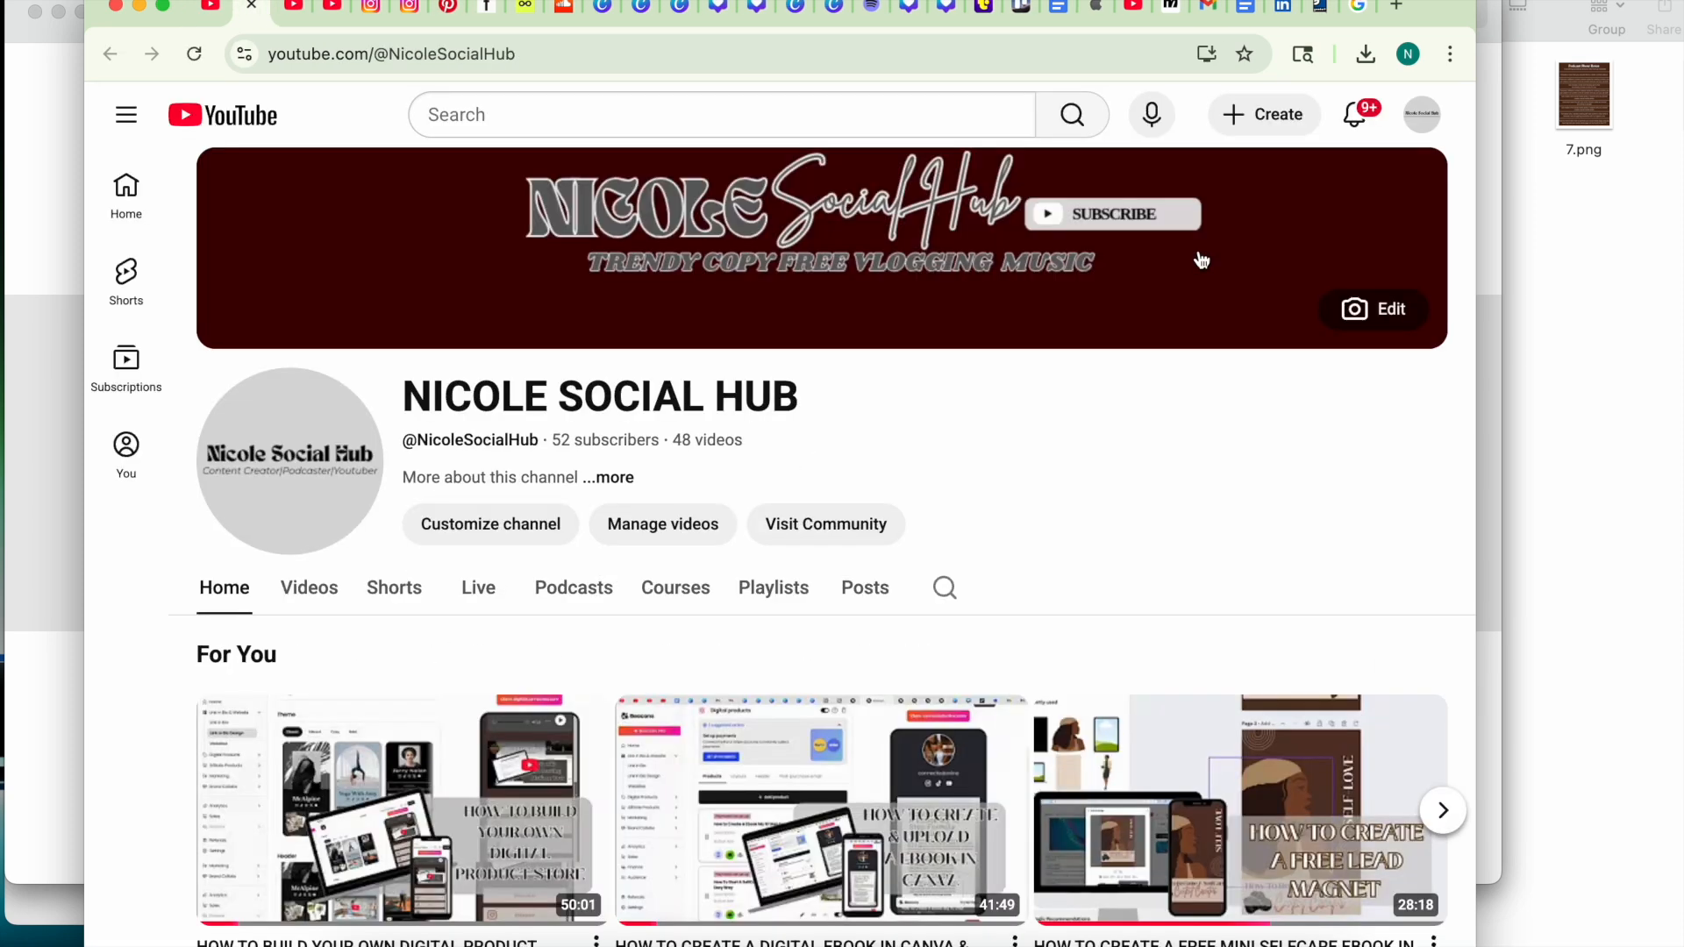
pyautogui.click(400, 12)
pyautogui.click(351, 12)
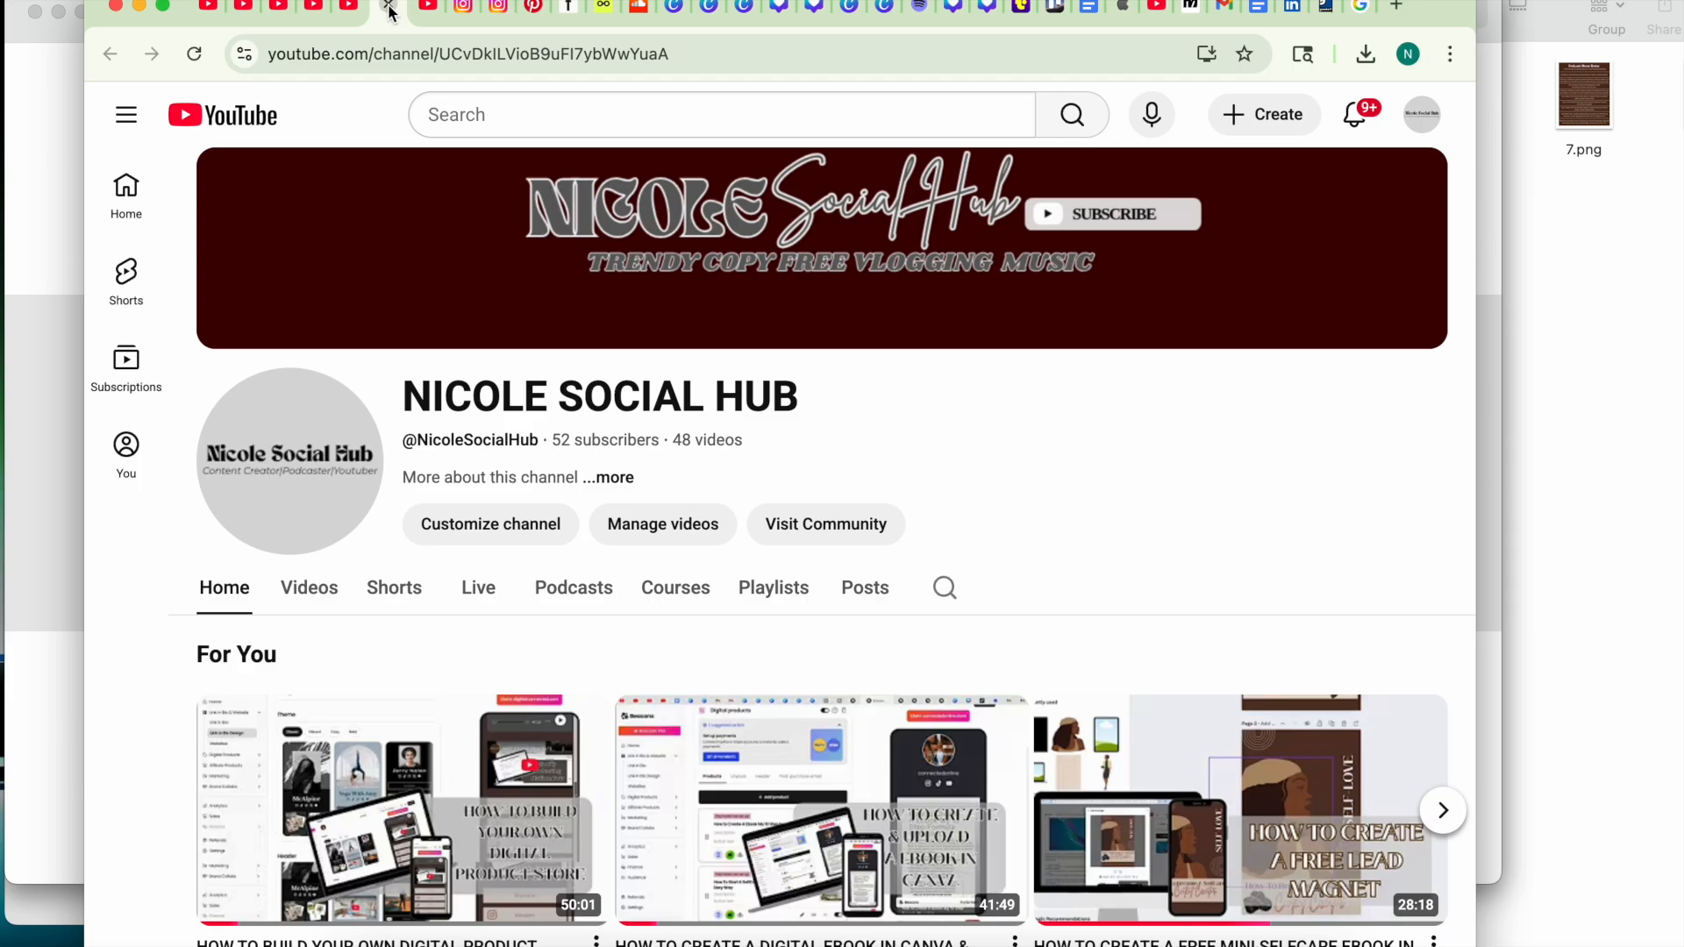
pyautogui.click(353, 8)
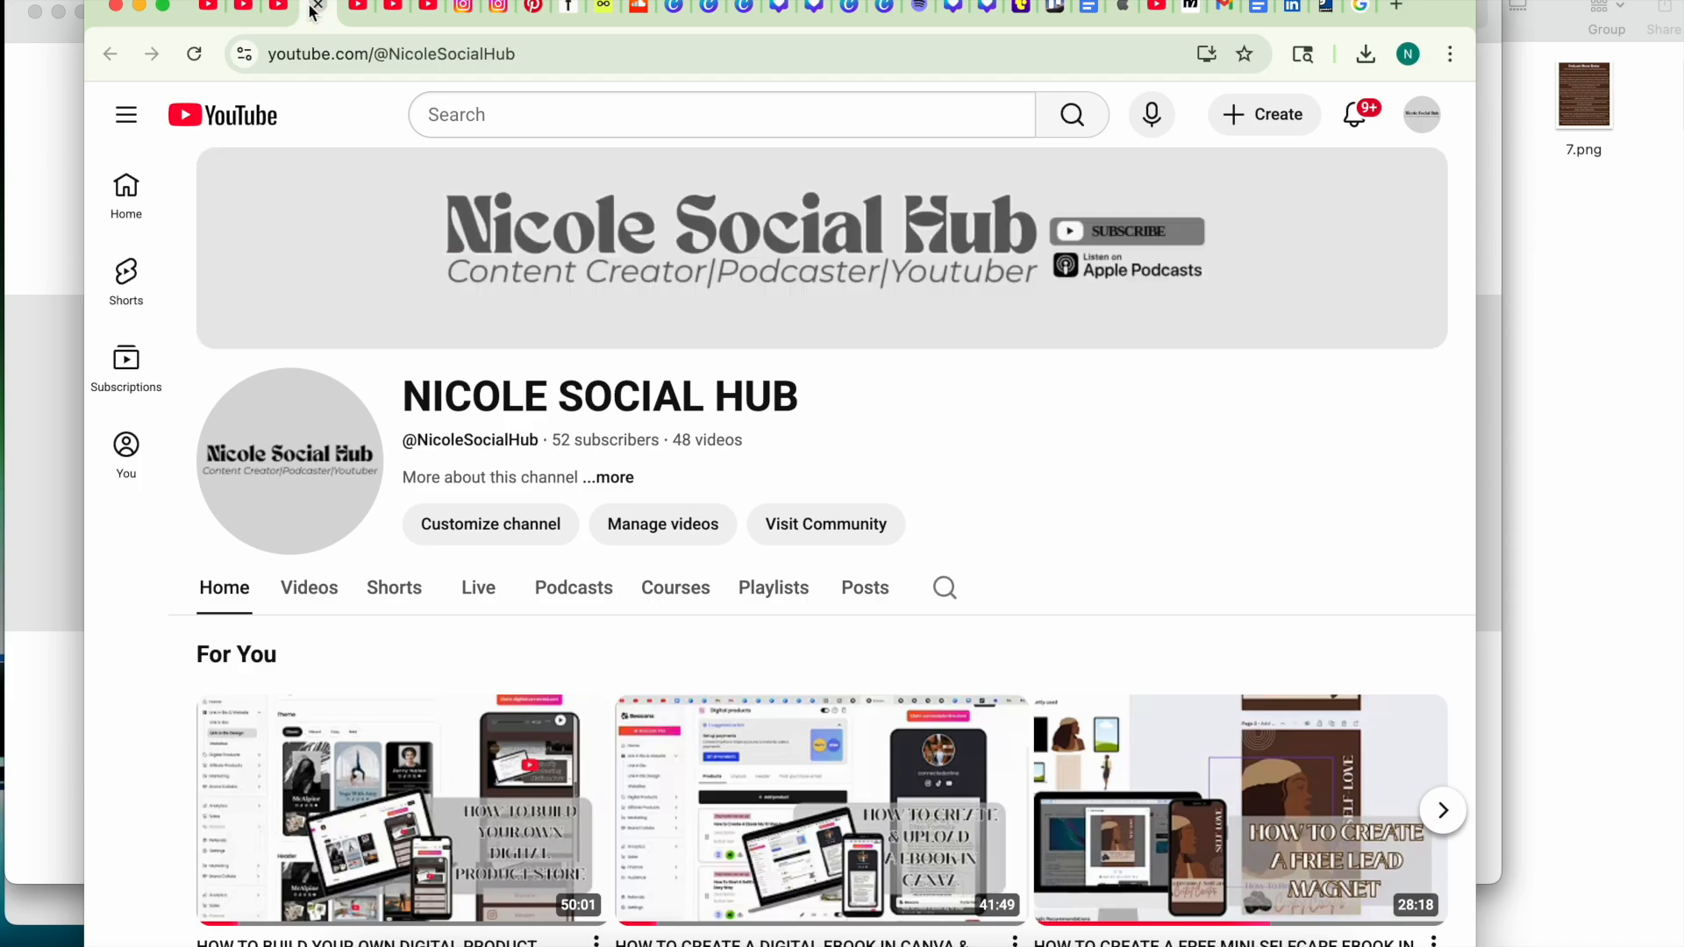
# Close the surplus YouTube tabs, including the outdated channel page with the maroon banner.
pyautogui.click(357, 12)
pyautogui.click(357, 9)
pyautogui.click(353, 8)
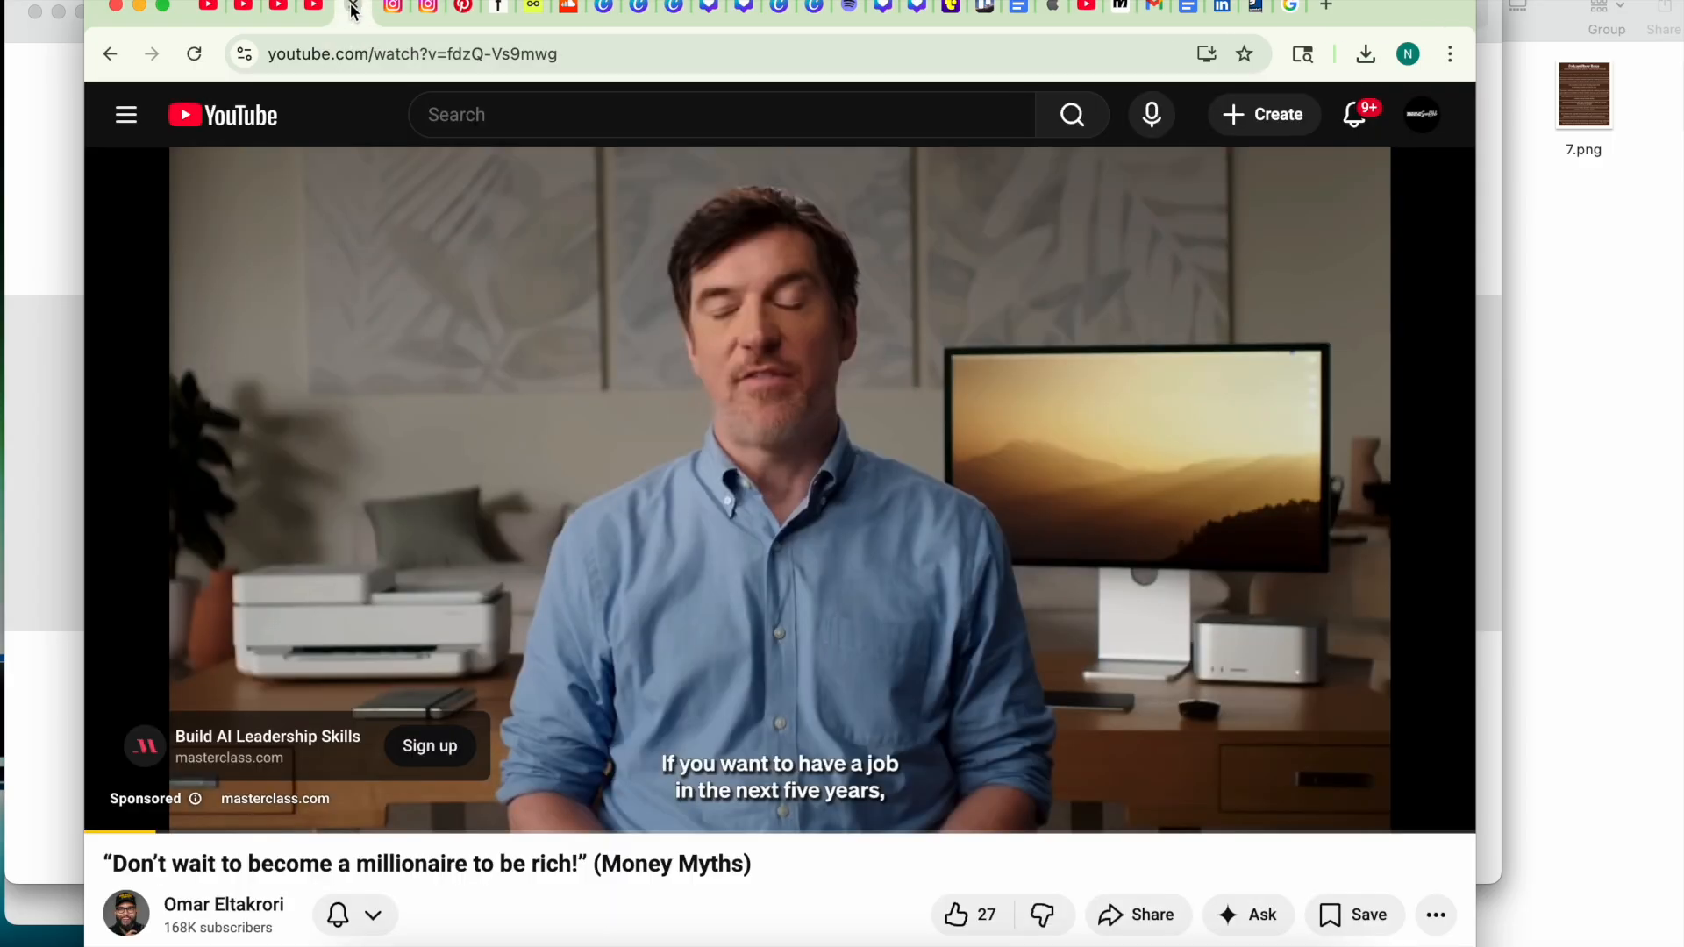
pyautogui.click(314, 9)
pyautogui.click(281, 10)
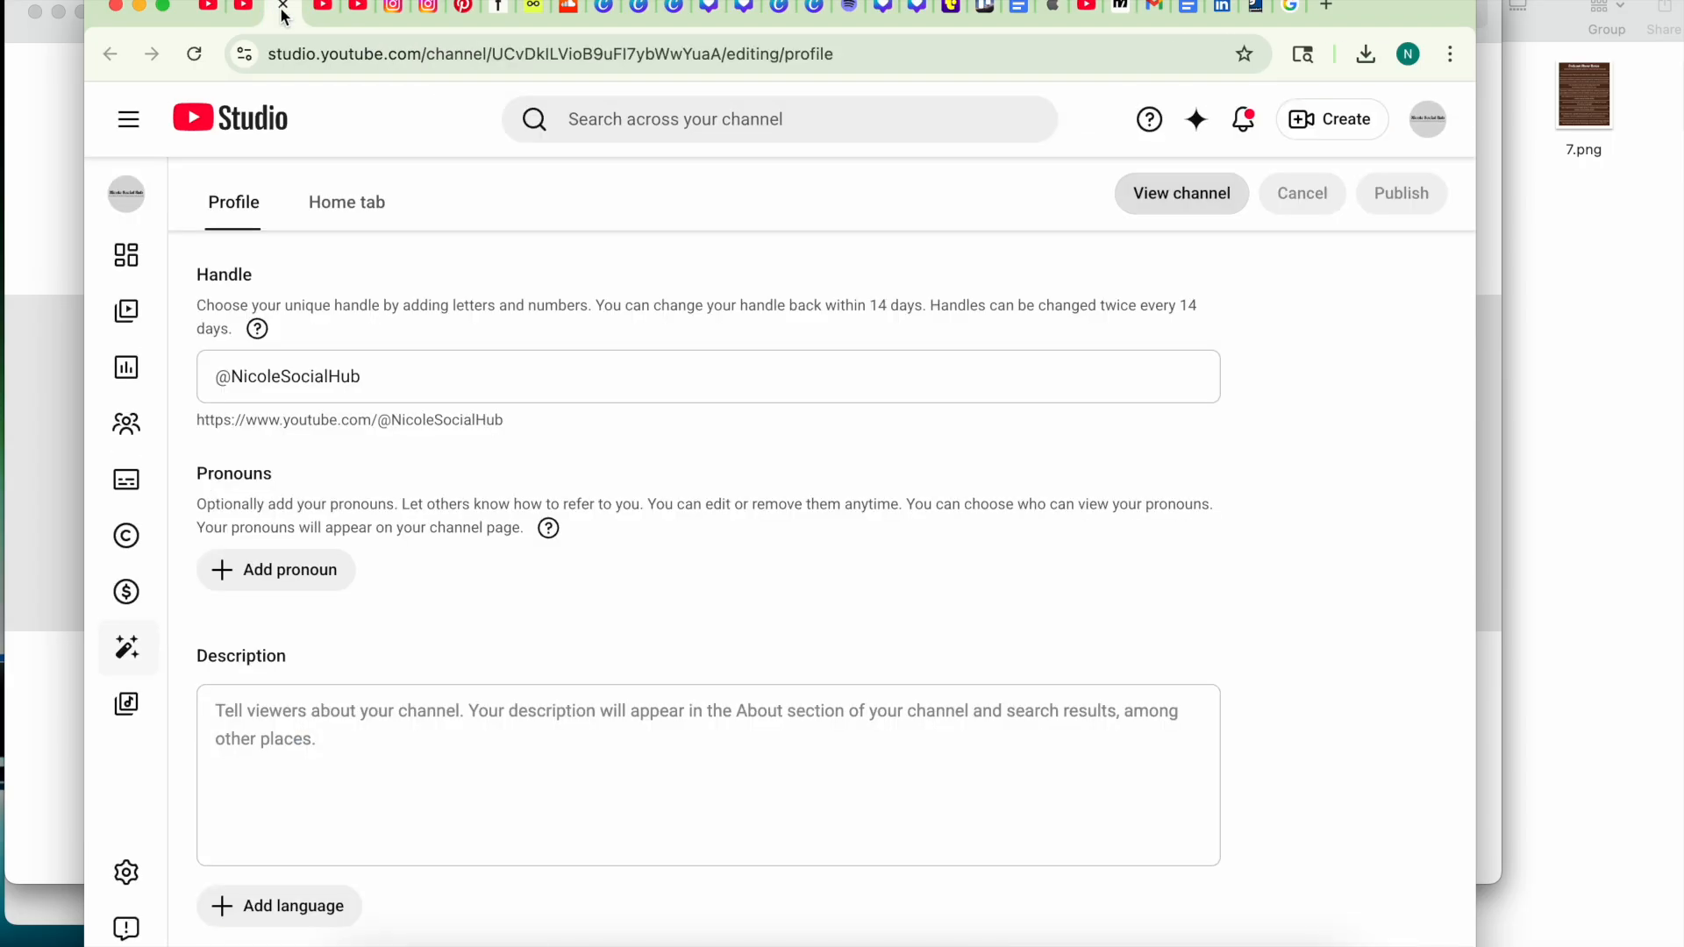
pyautogui.click(281, 7)
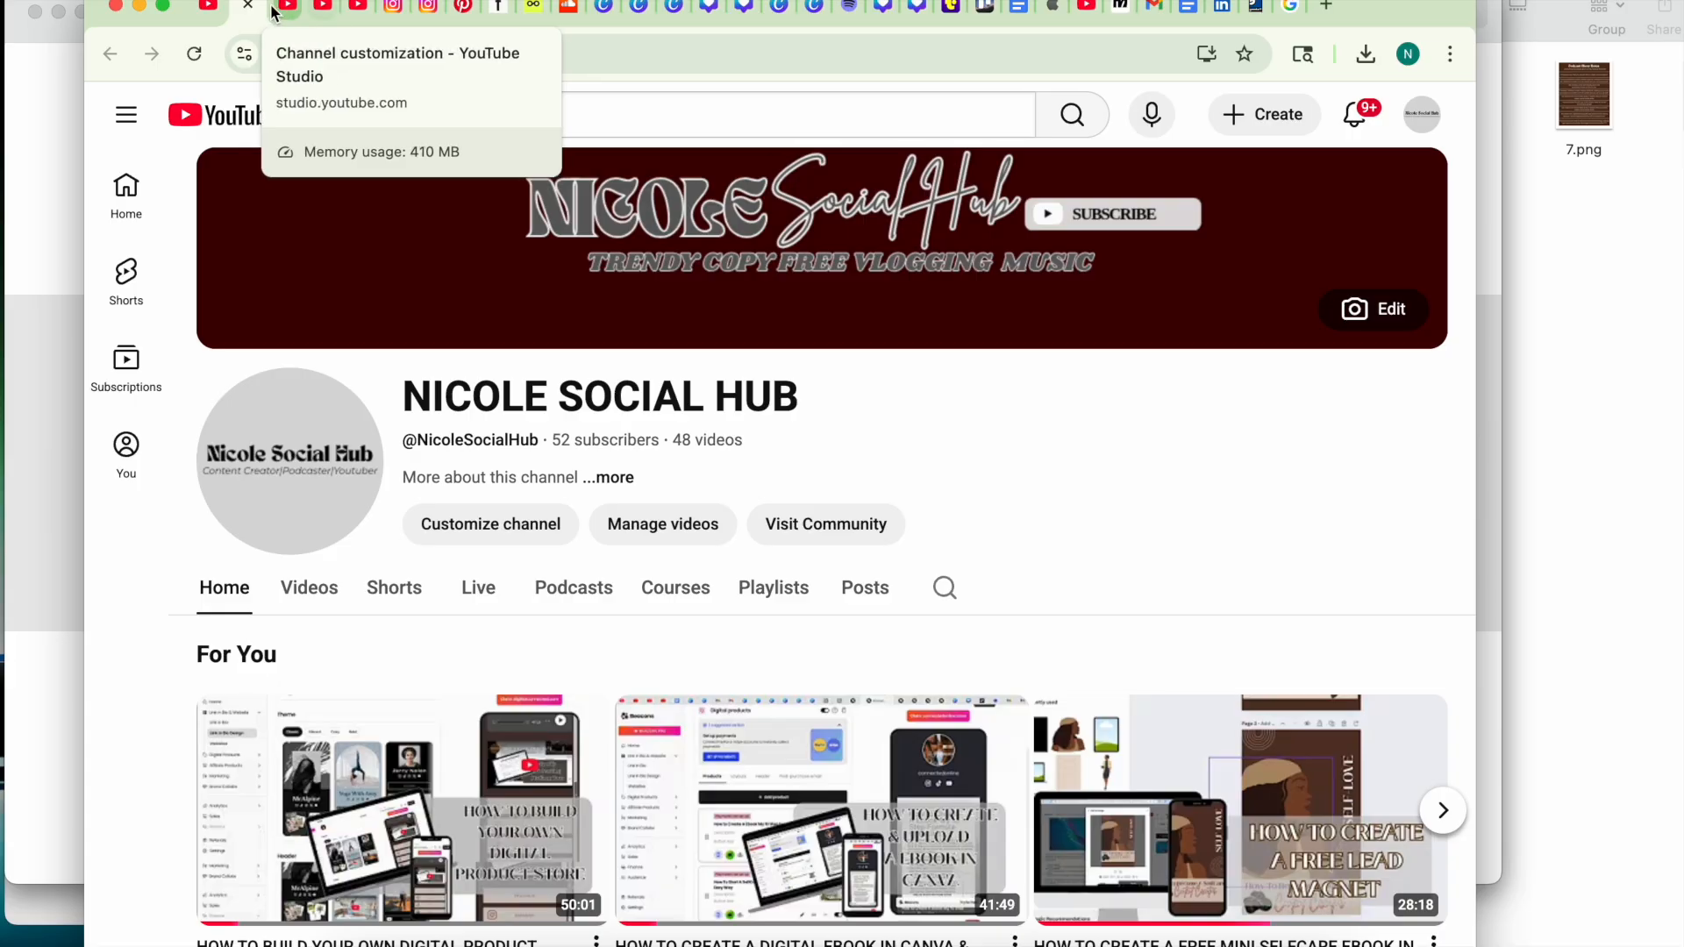
pyautogui.click(252, 9)
pyautogui.click(282, 8)
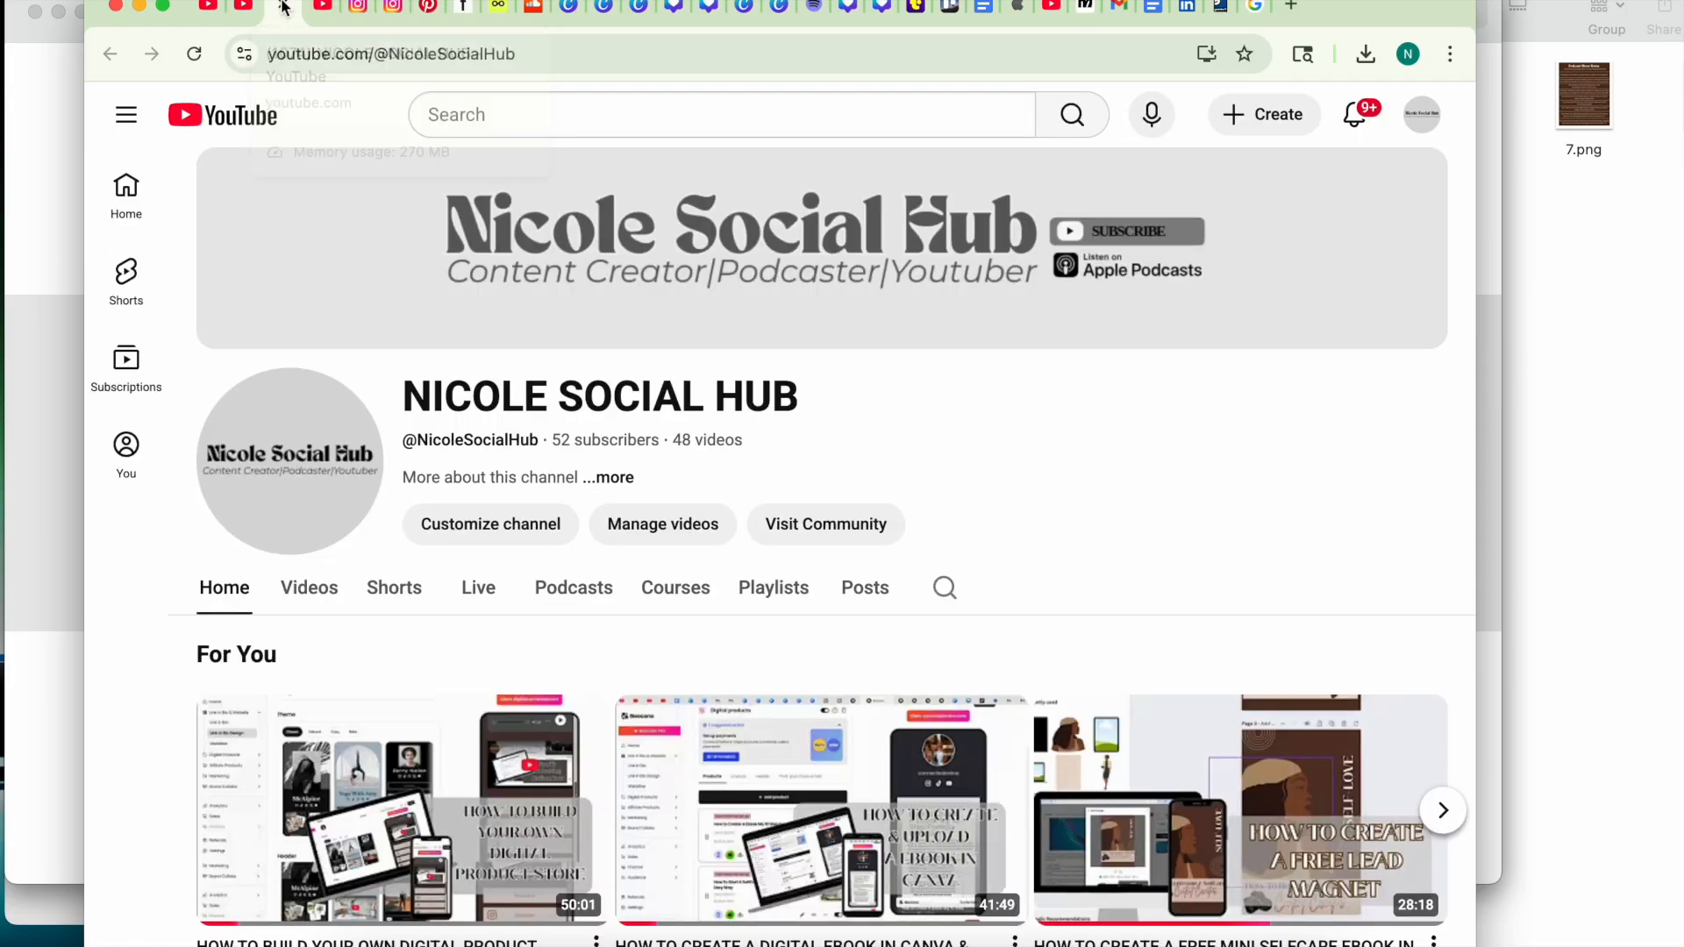
# Close the YouTube Studio channel customization tabs and duplicate channel page, keeping one public channel page with the gray banner open.
pyautogui.click(224, 8)
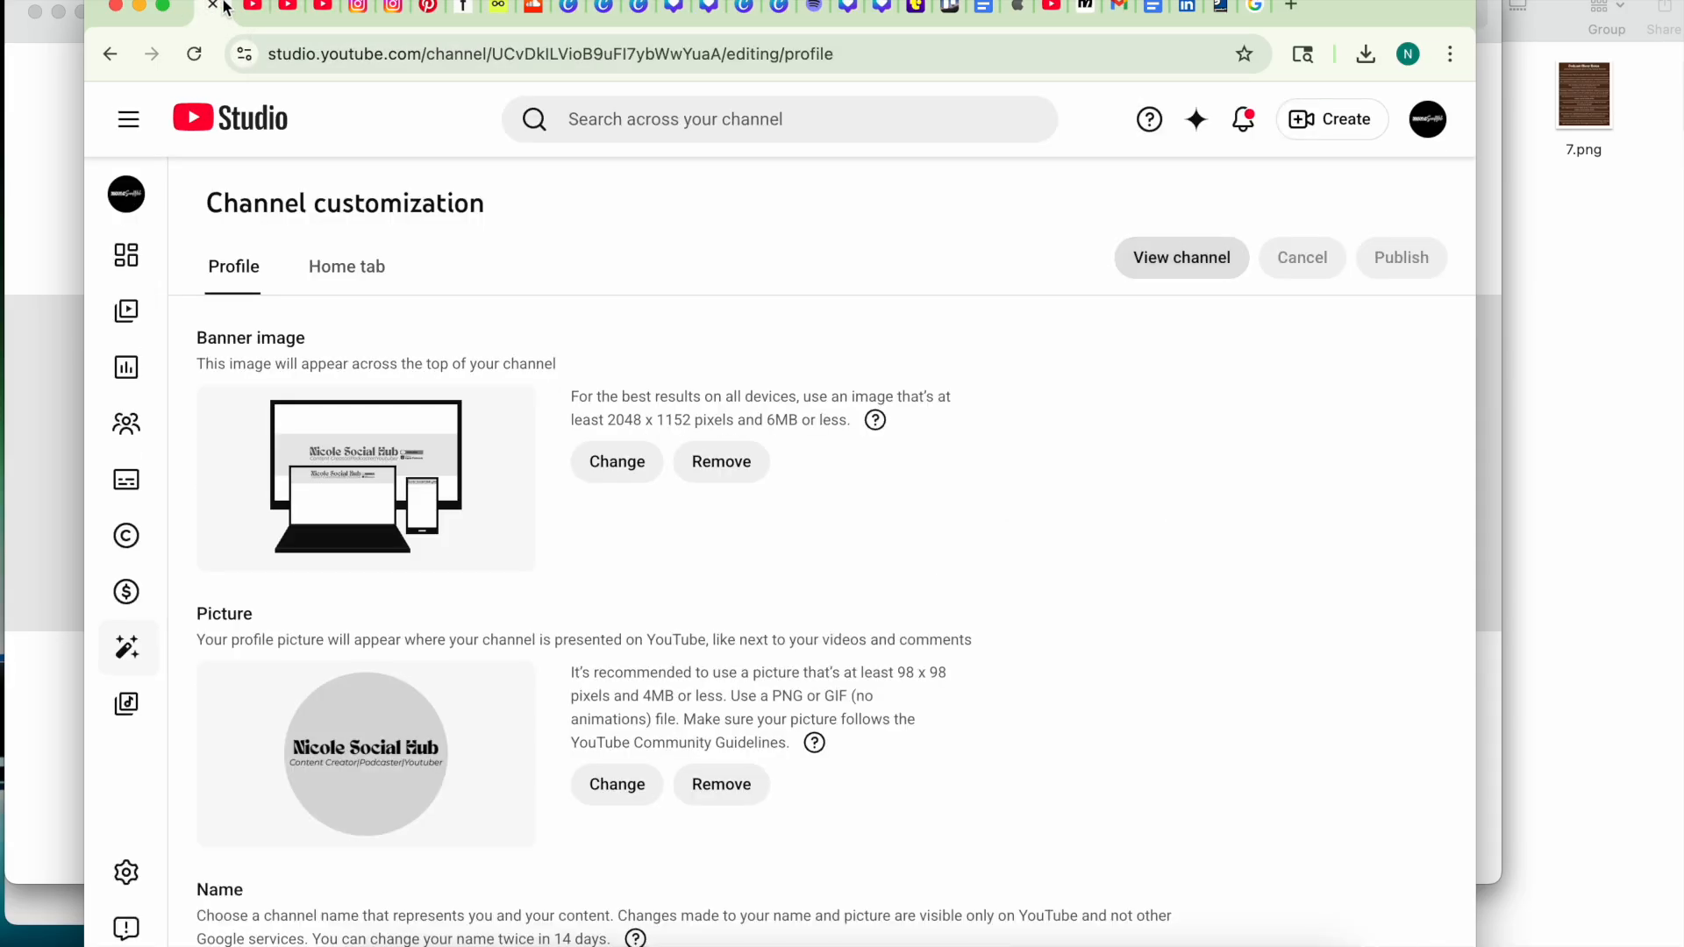
pyautogui.click(250, 8)
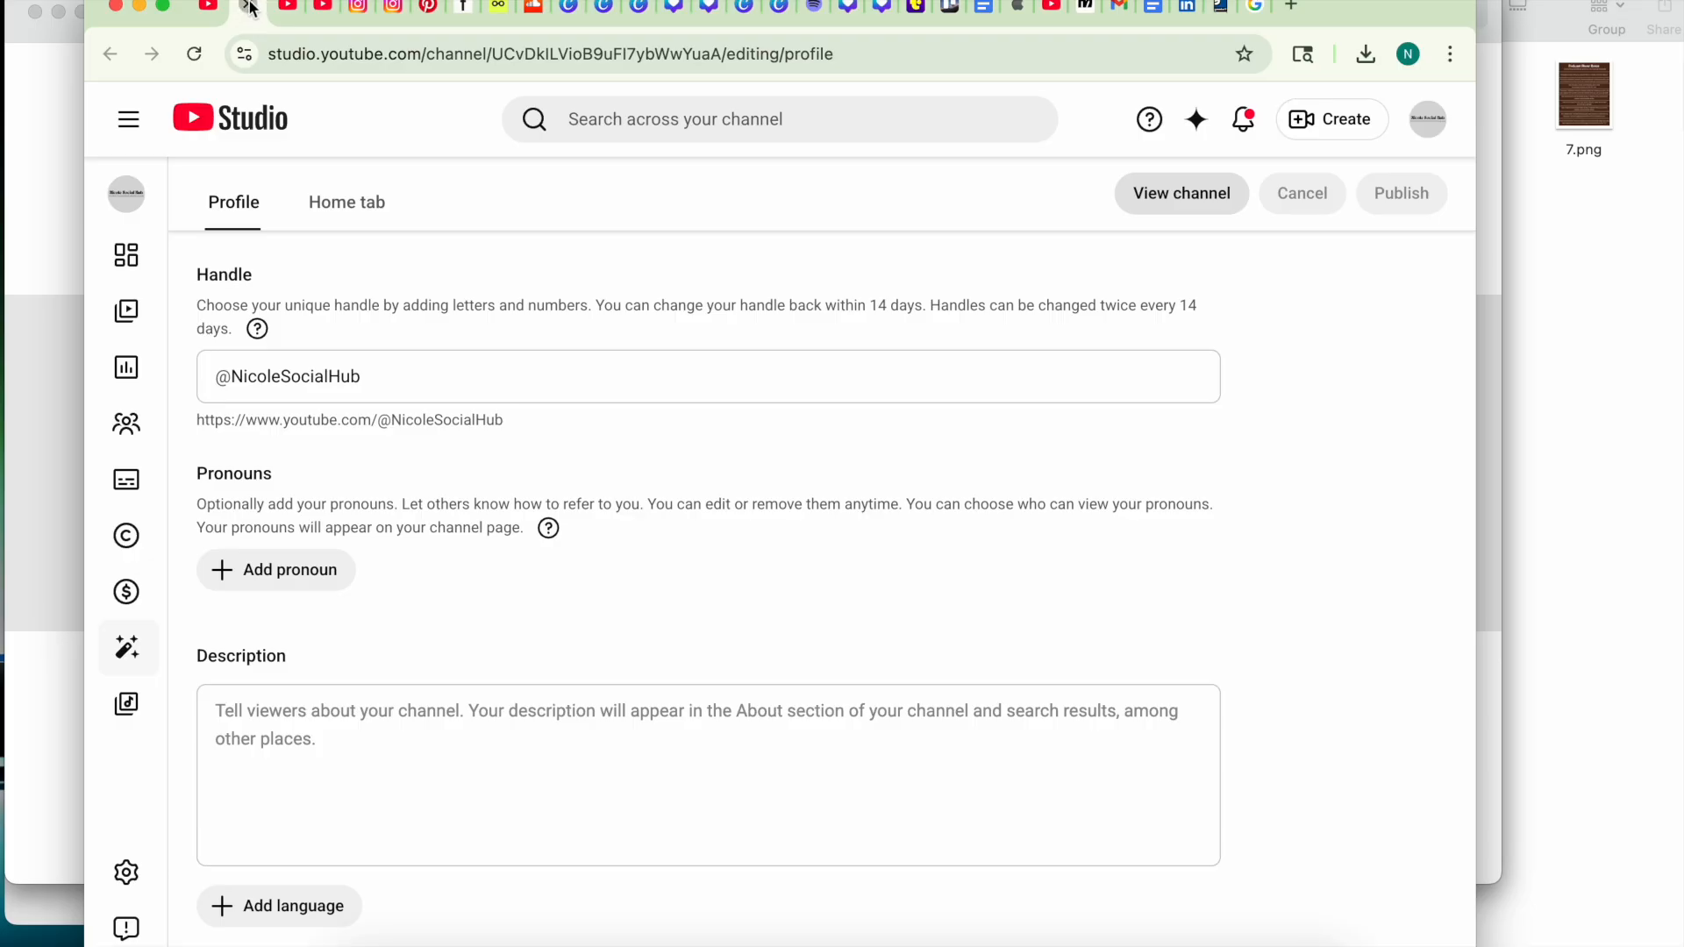
pyautogui.click(250, 9)
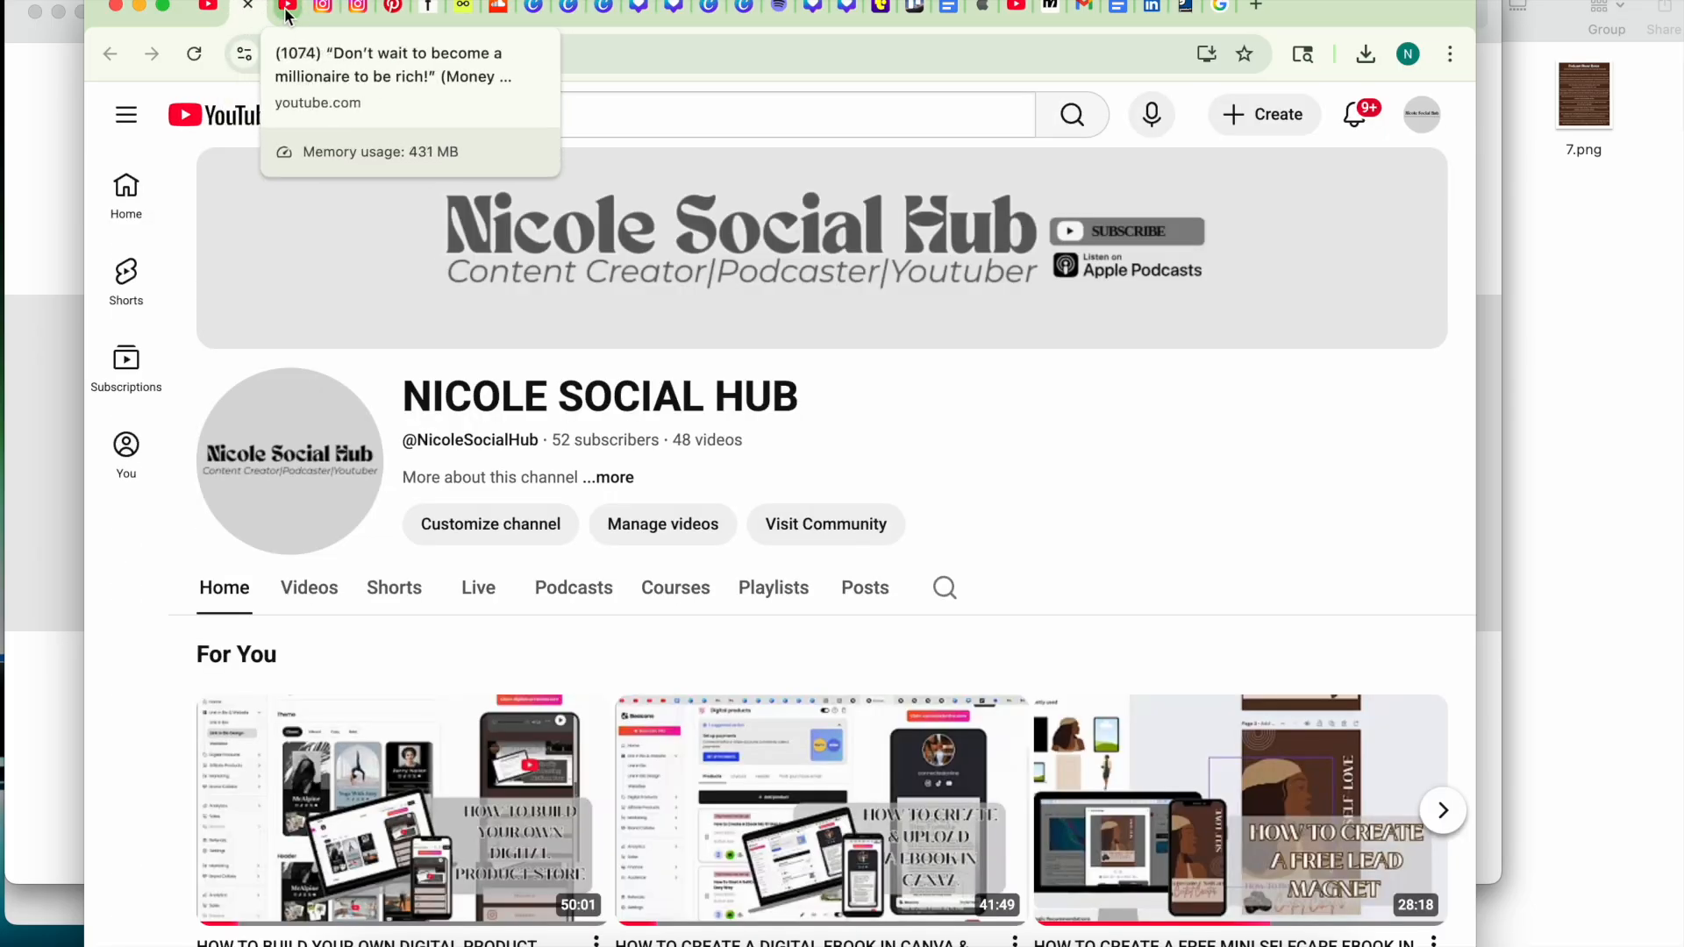
pyautogui.click(287, 11)
pyautogui.click(249, 9)
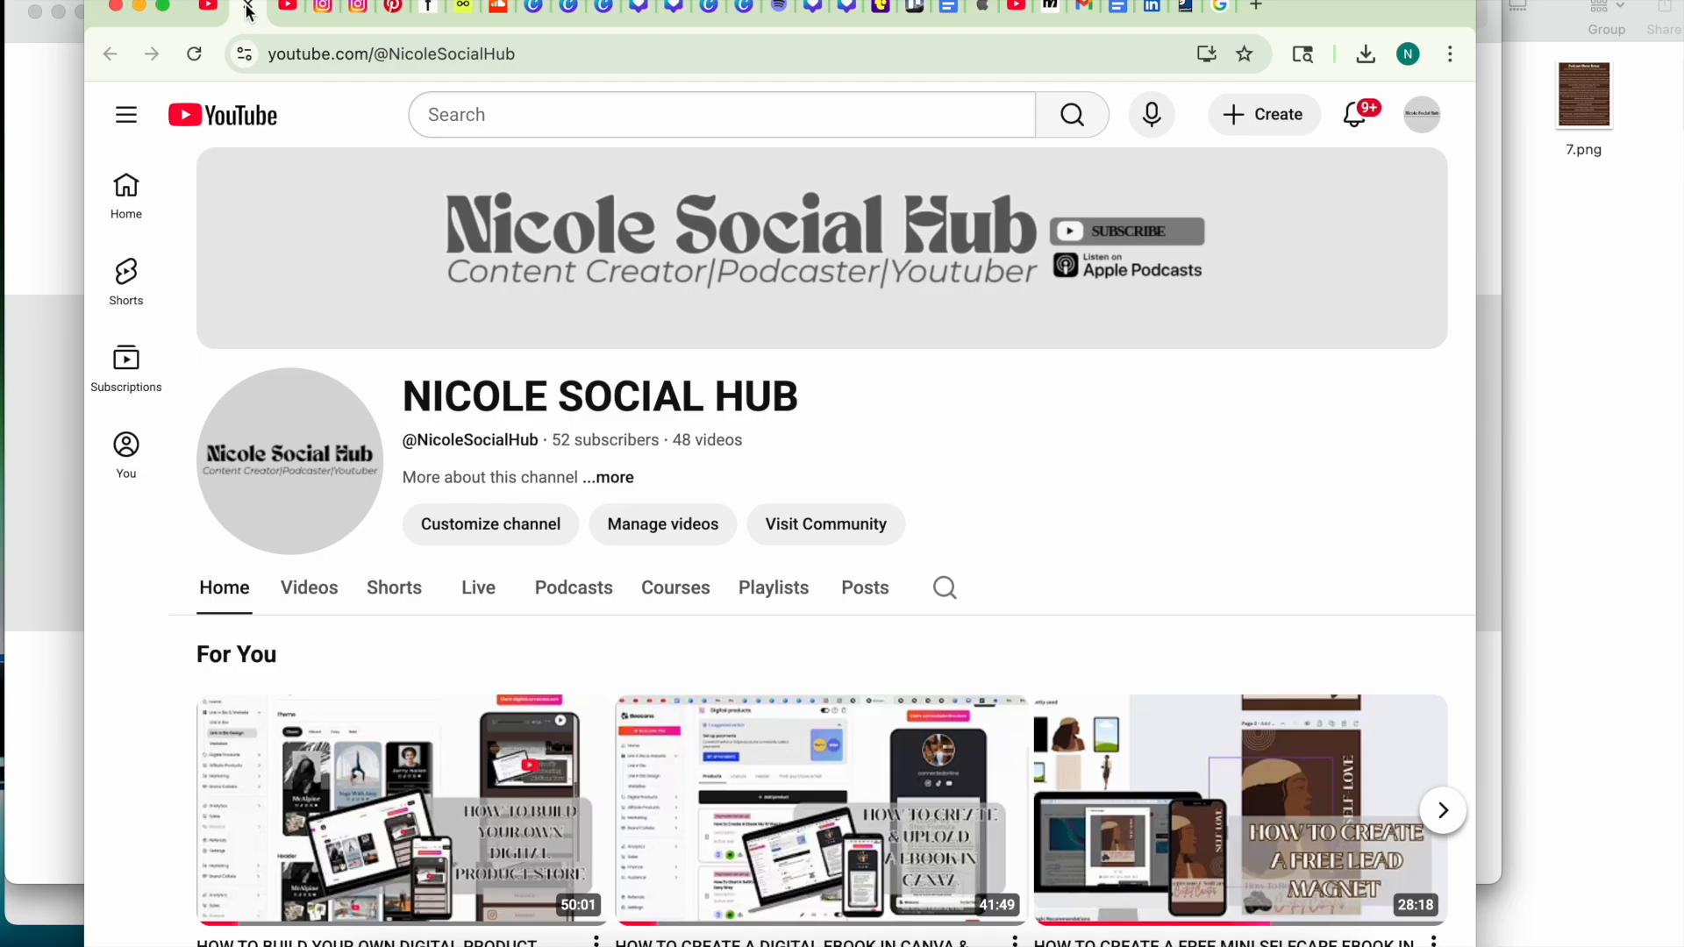
pyautogui.click(216, 9)
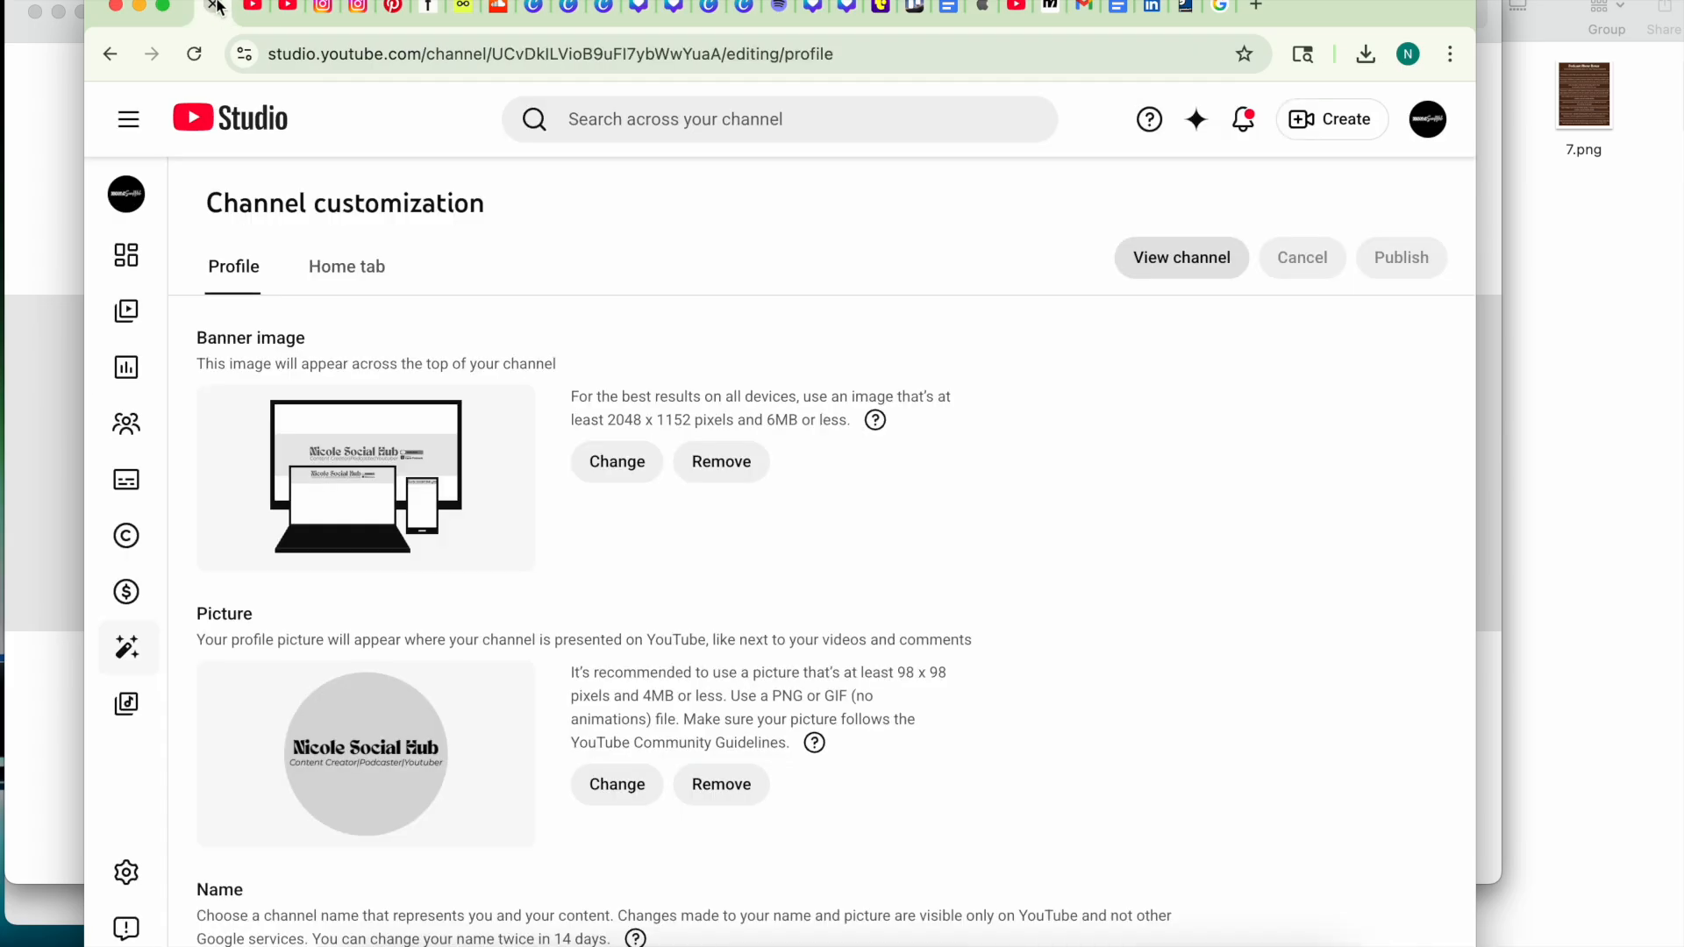
pyautogui.click(216, 5)
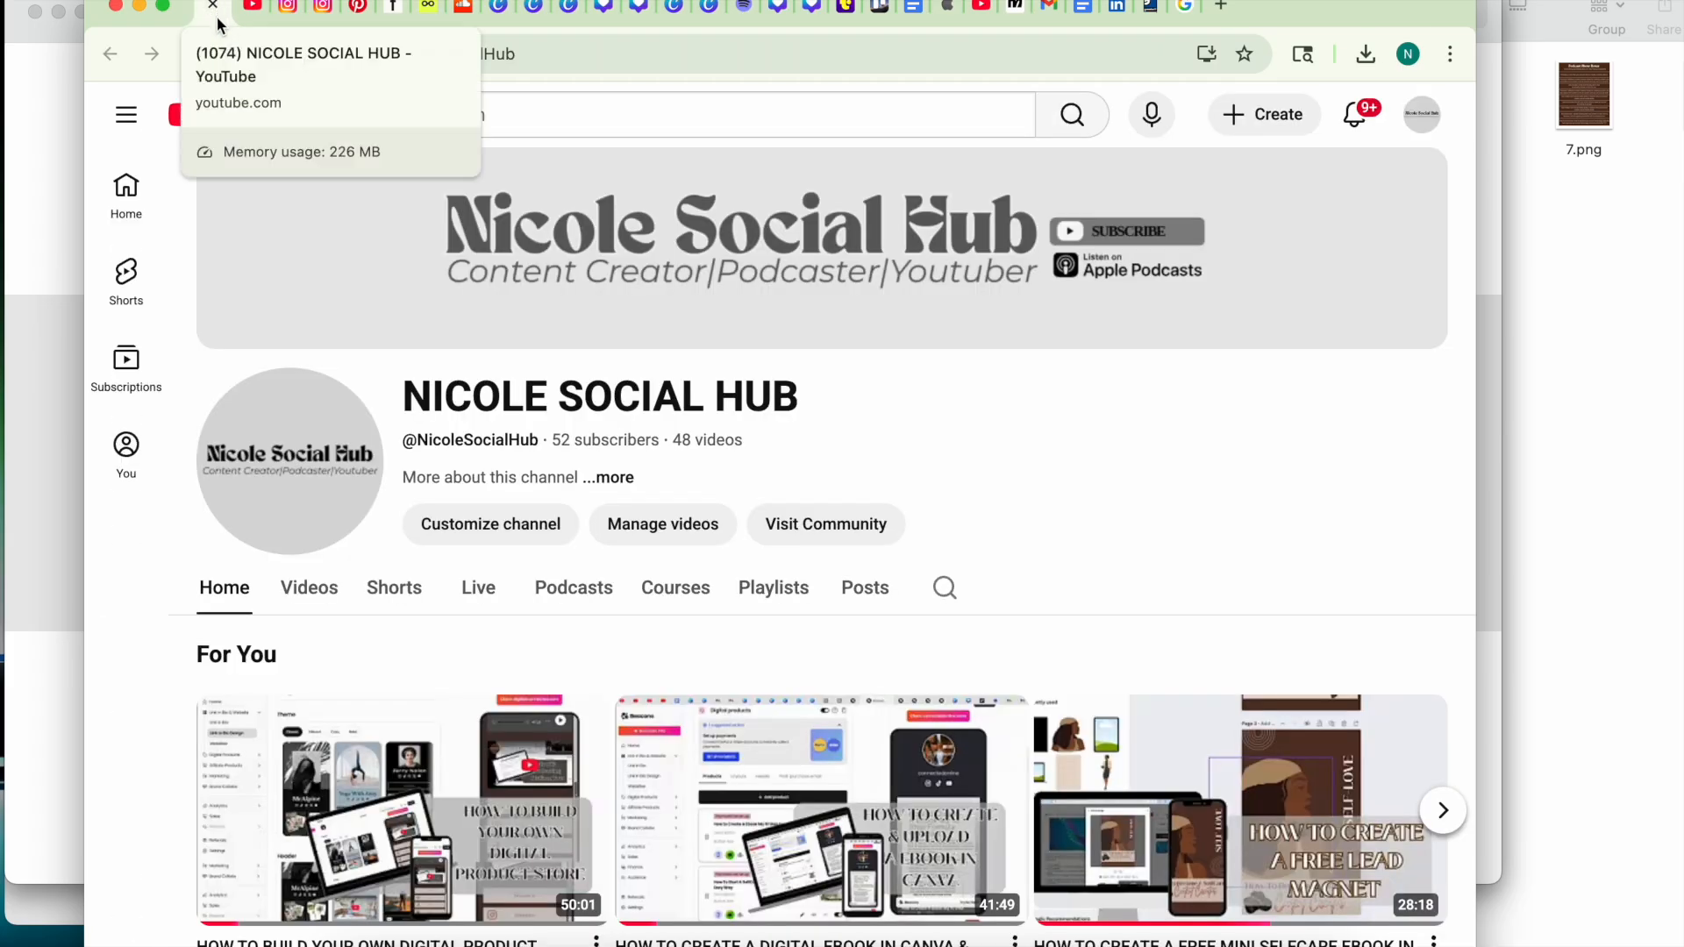
pyautogui.click(247, 16)
pyautogui.click(249, 6)
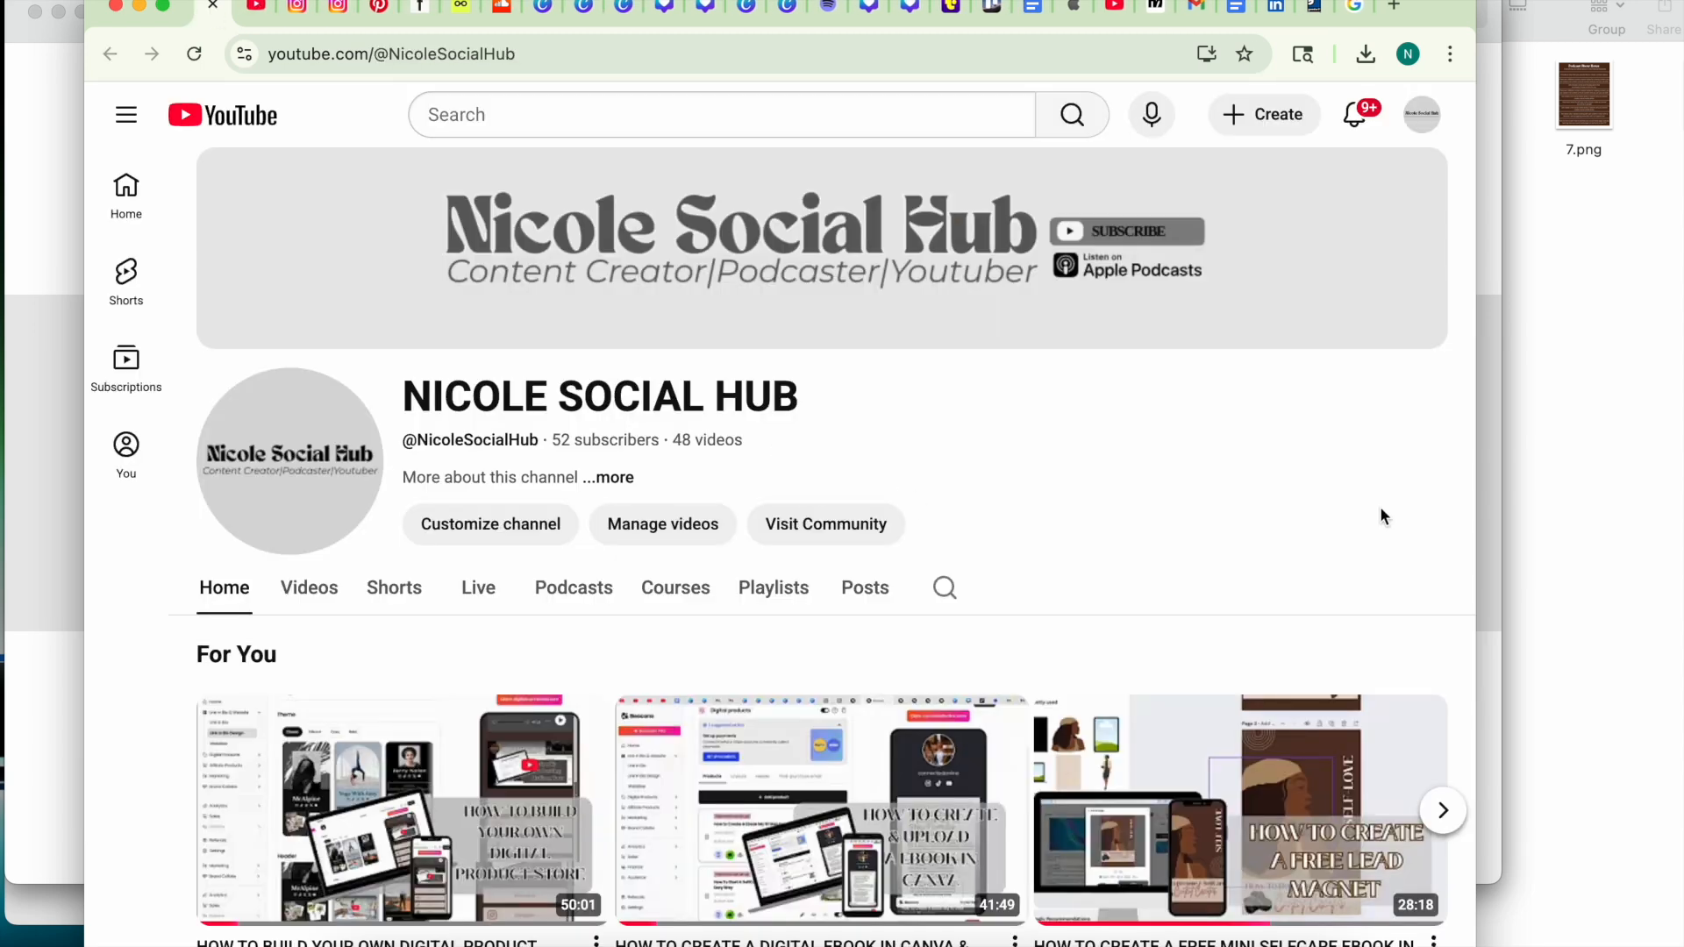
# Compare the YouTube channel's banner and profile picture with the podcast show art in Spotify for Creators, and return to the channel page.
pyautogui.scroll(-2, 1444, 535)
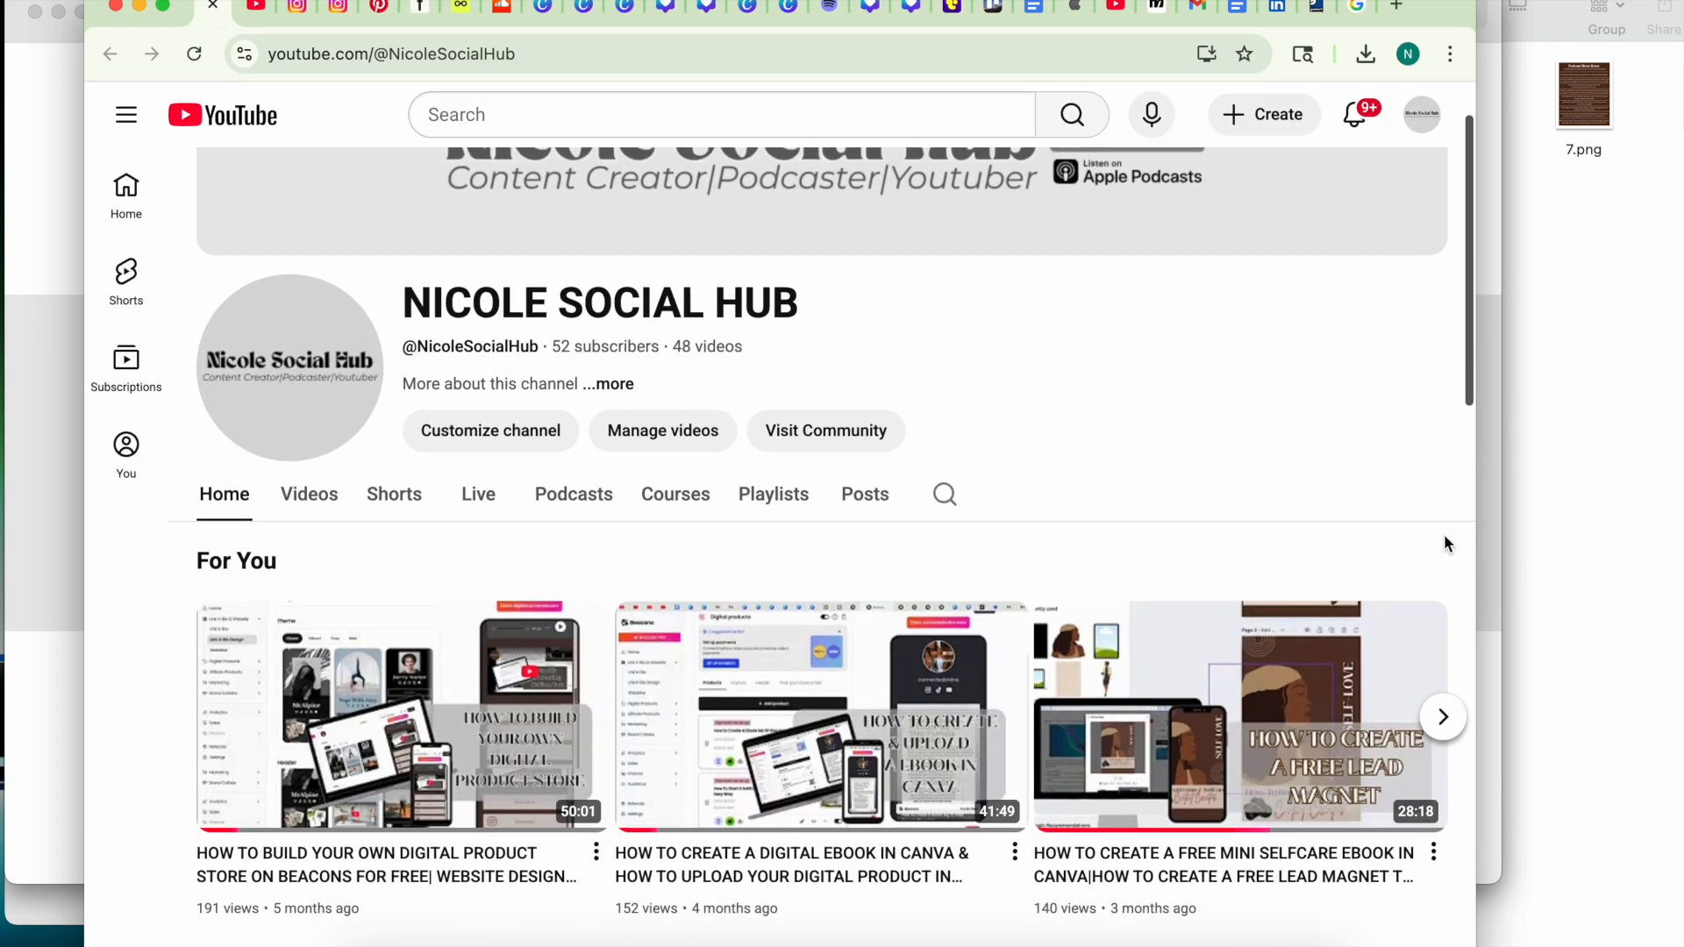
pyautogui.scroll(2, 1465, 395)
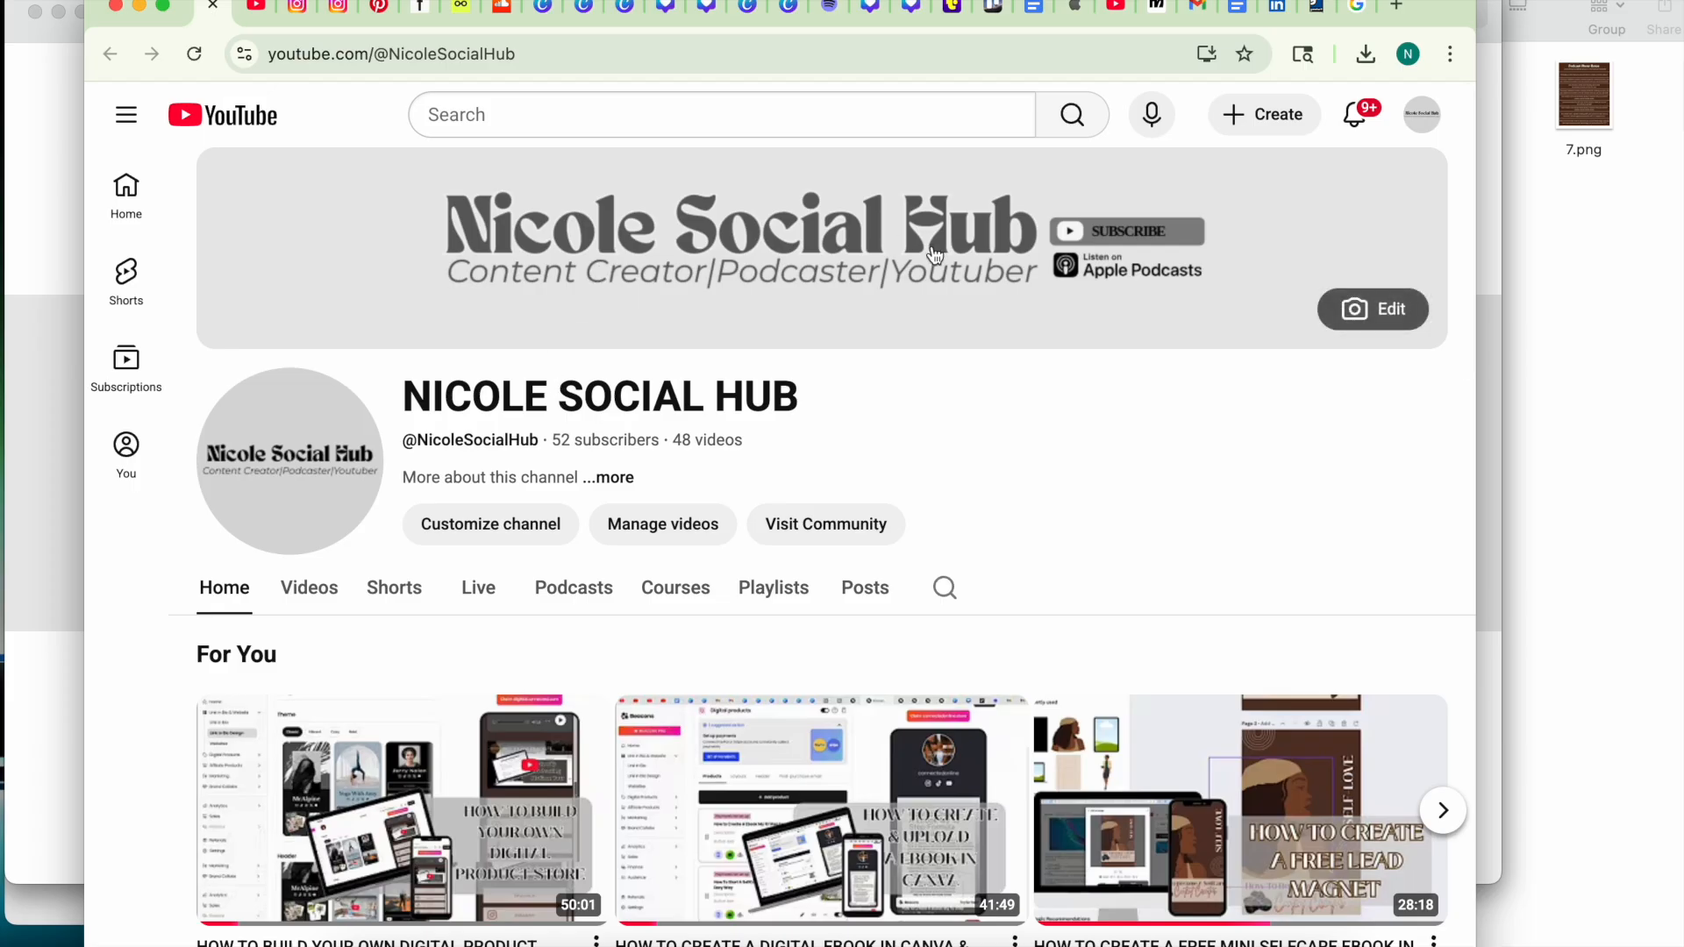
pyautogui.moveTo(452, 709)
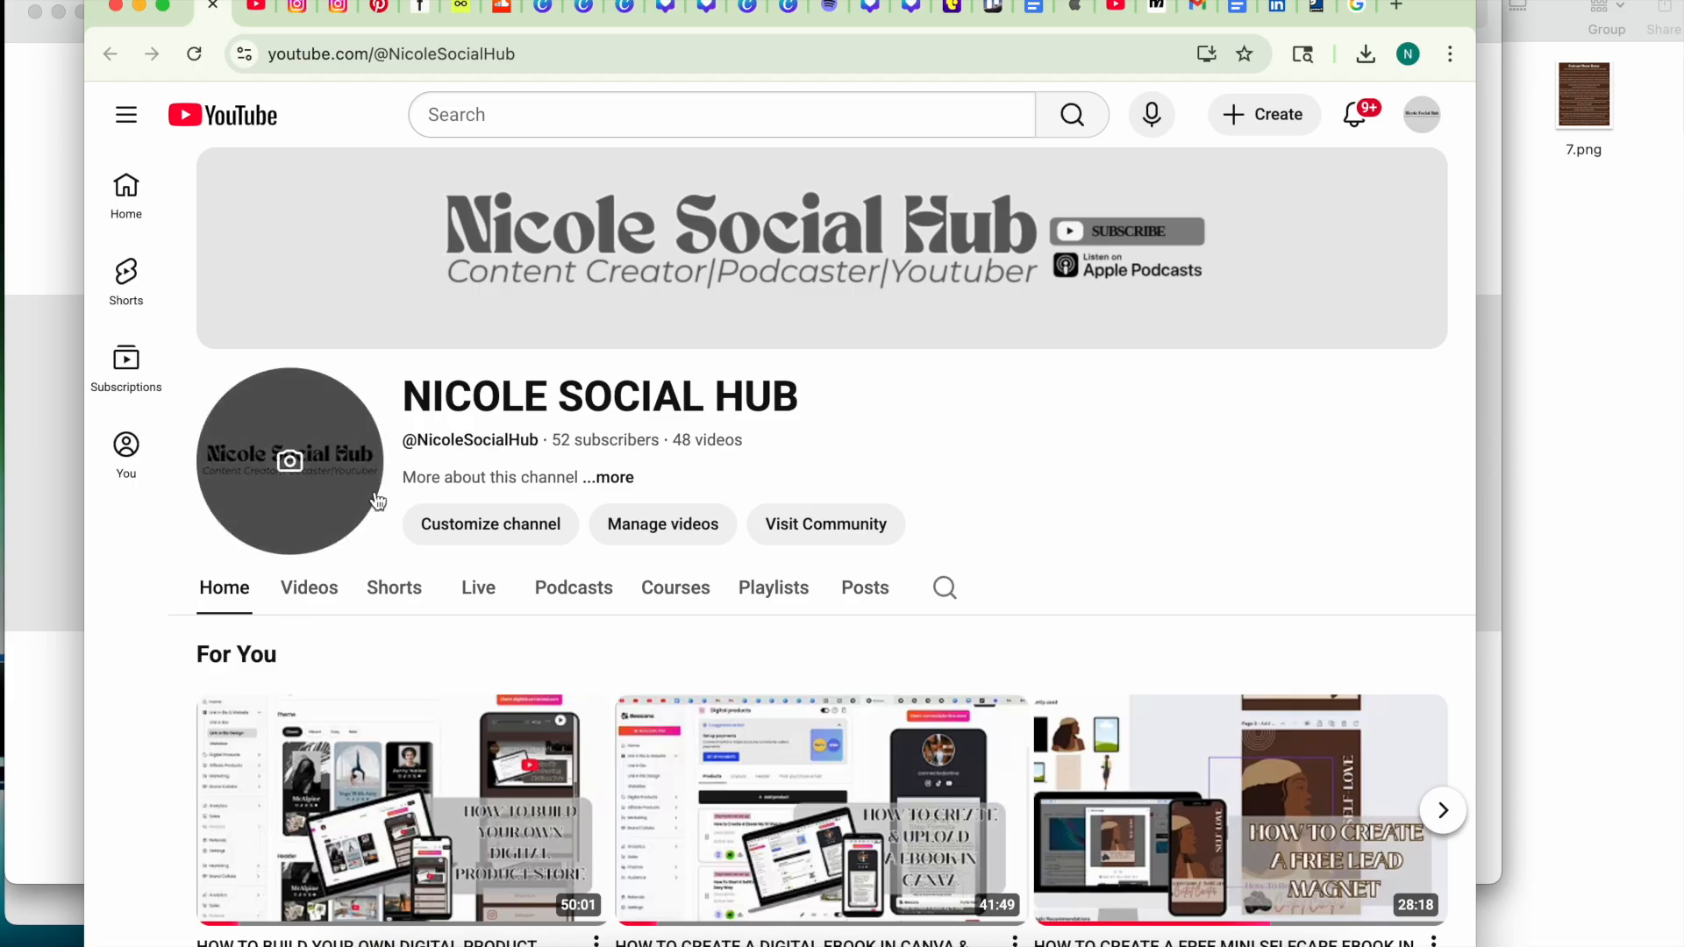
pyautogui.click(839, 9)
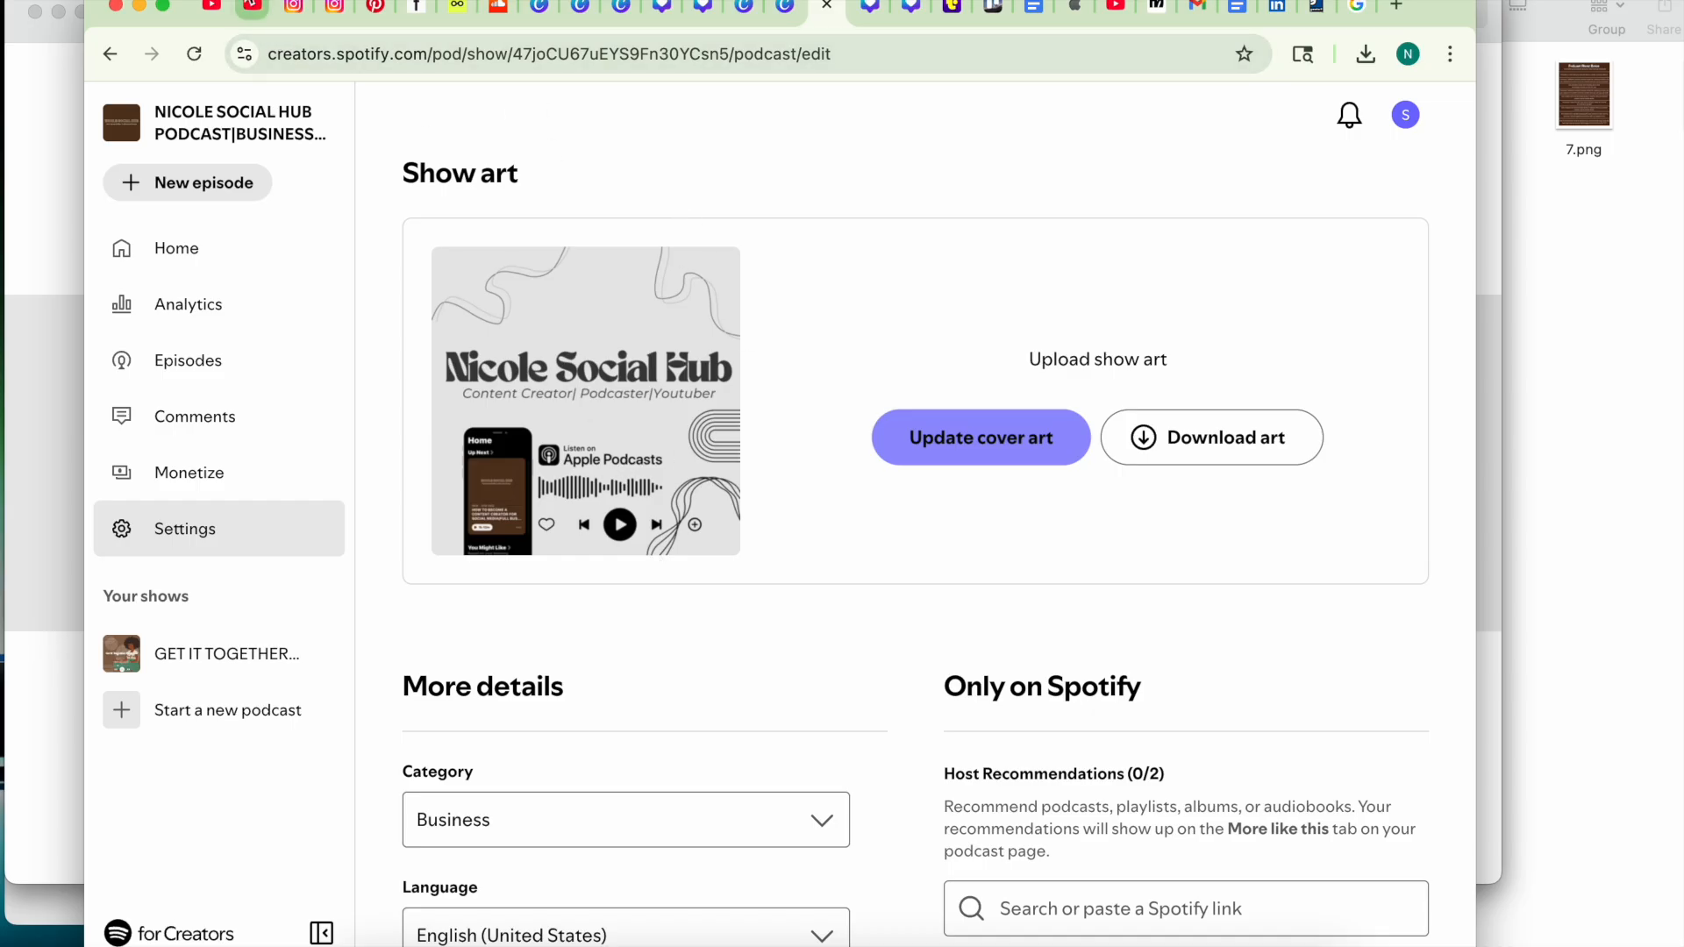
pyautogui.click(252, 7)
pyautogui.click(219, 7)
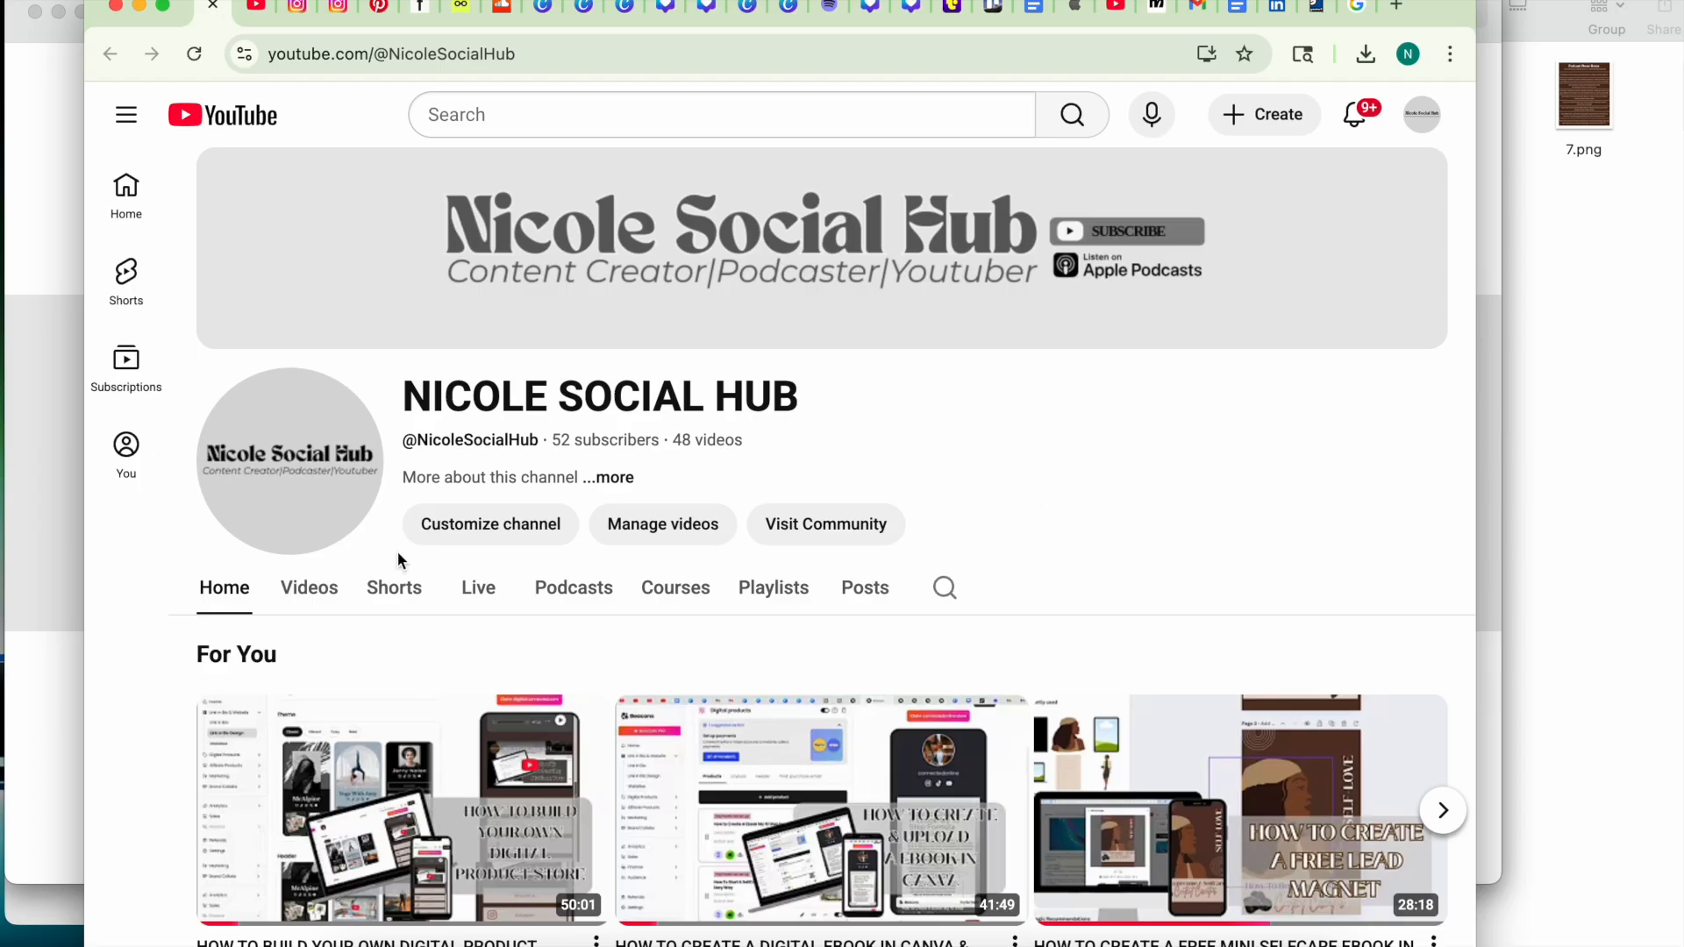
# Open the Nicole Social Hub podcast playlist from the channel's podcasts, with the browser window in full screen.
pyautogui.click(544, 592)
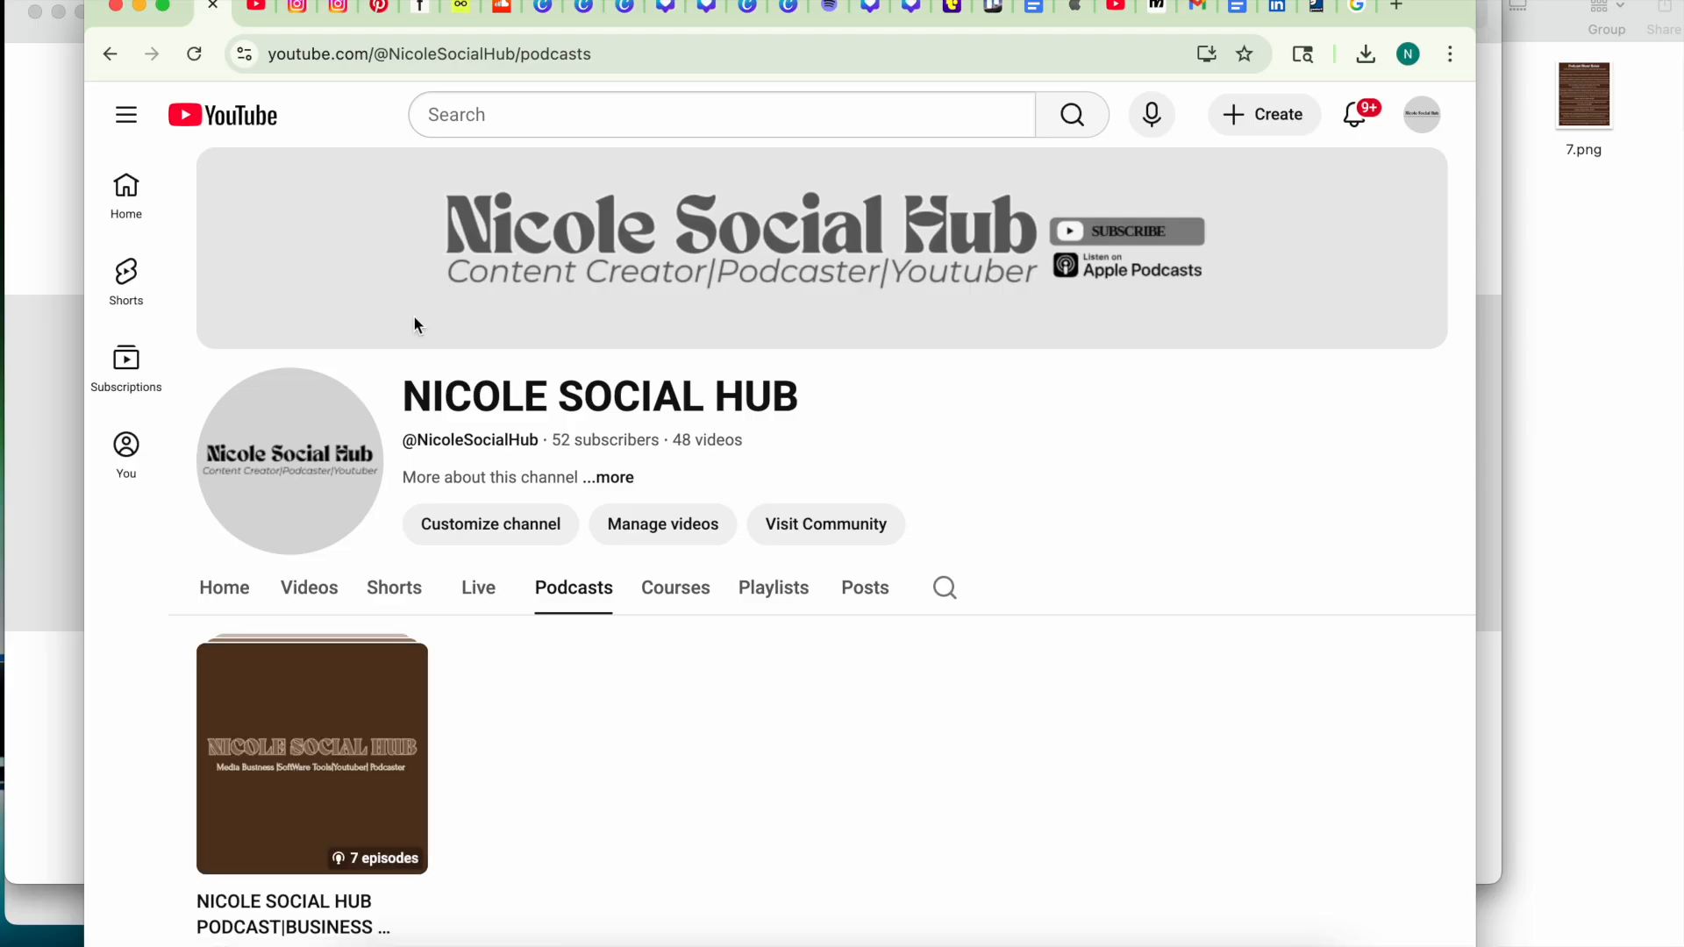
pyautogui.click(163, 7)
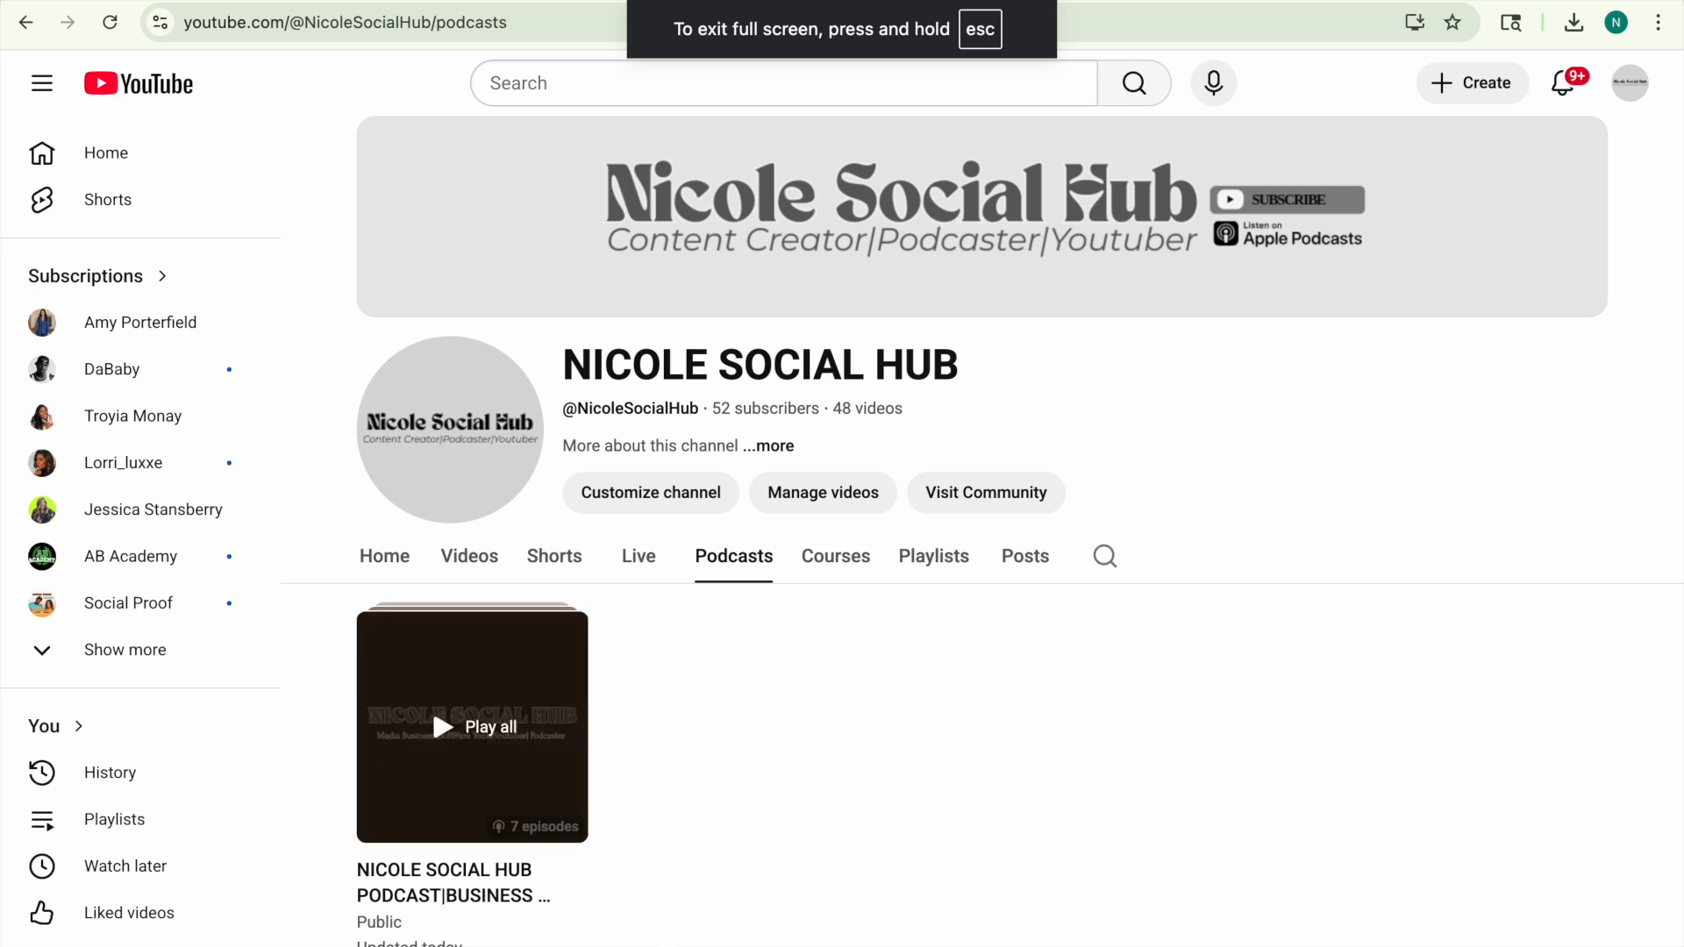
pyautogui.click(430, 944)
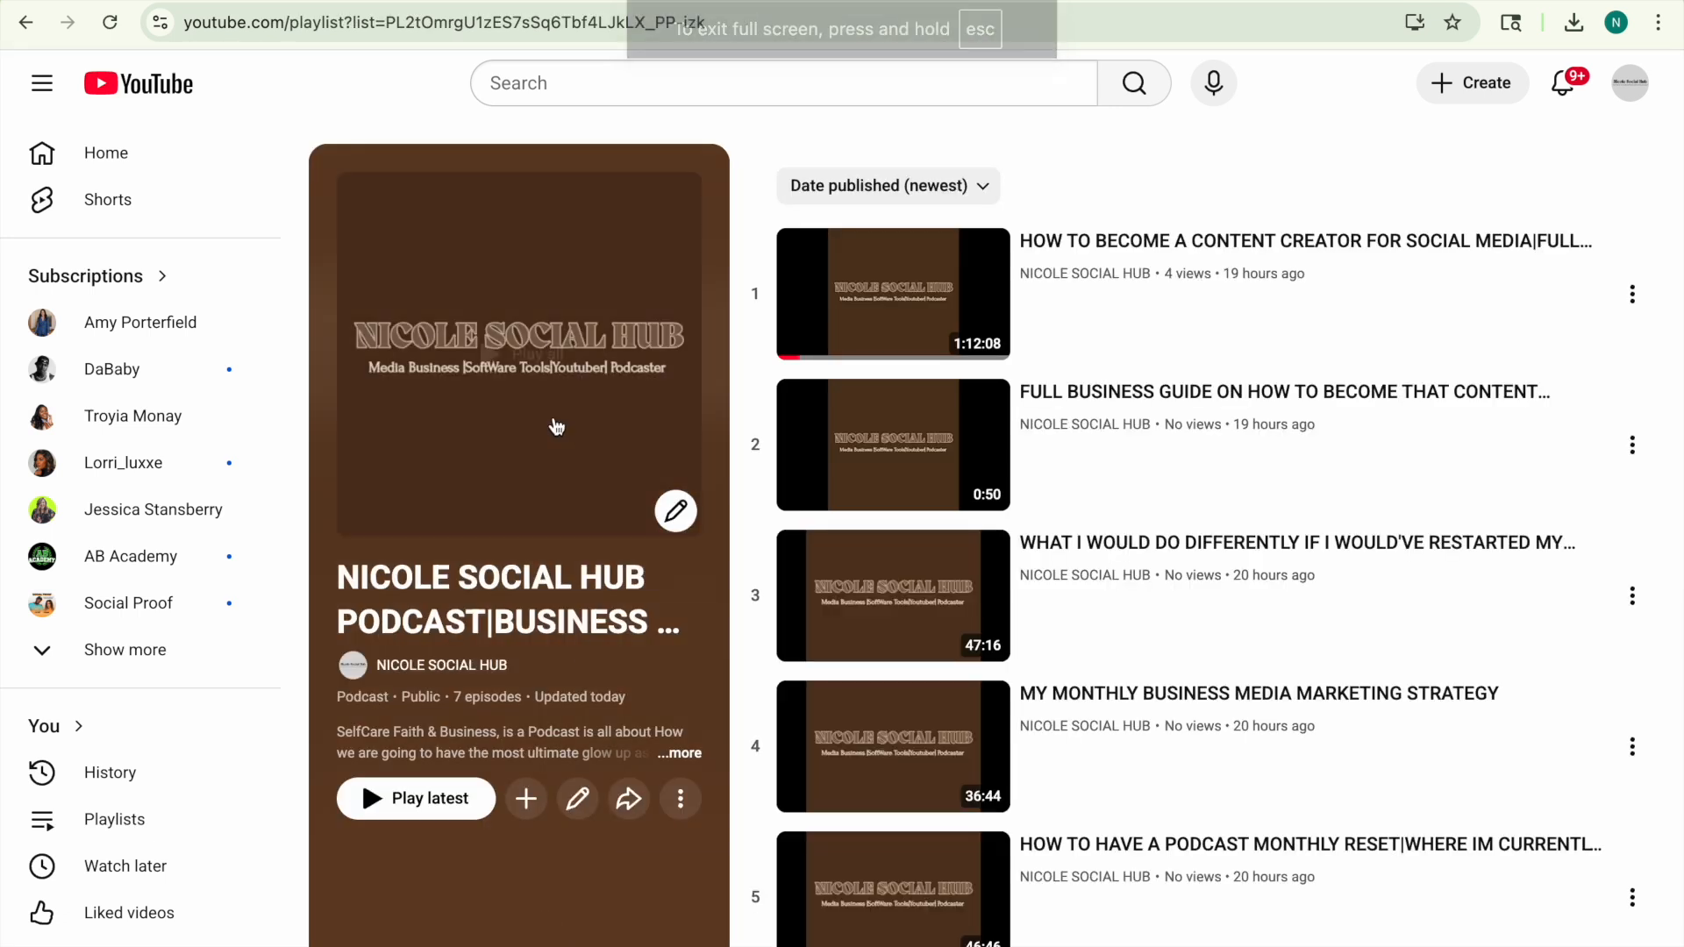
# Replace the podcast playlist's thumbnail with Nicole Social Hub (2).png from Downloads, keeping the full-image crop.
pyautogui.click(674, 513)
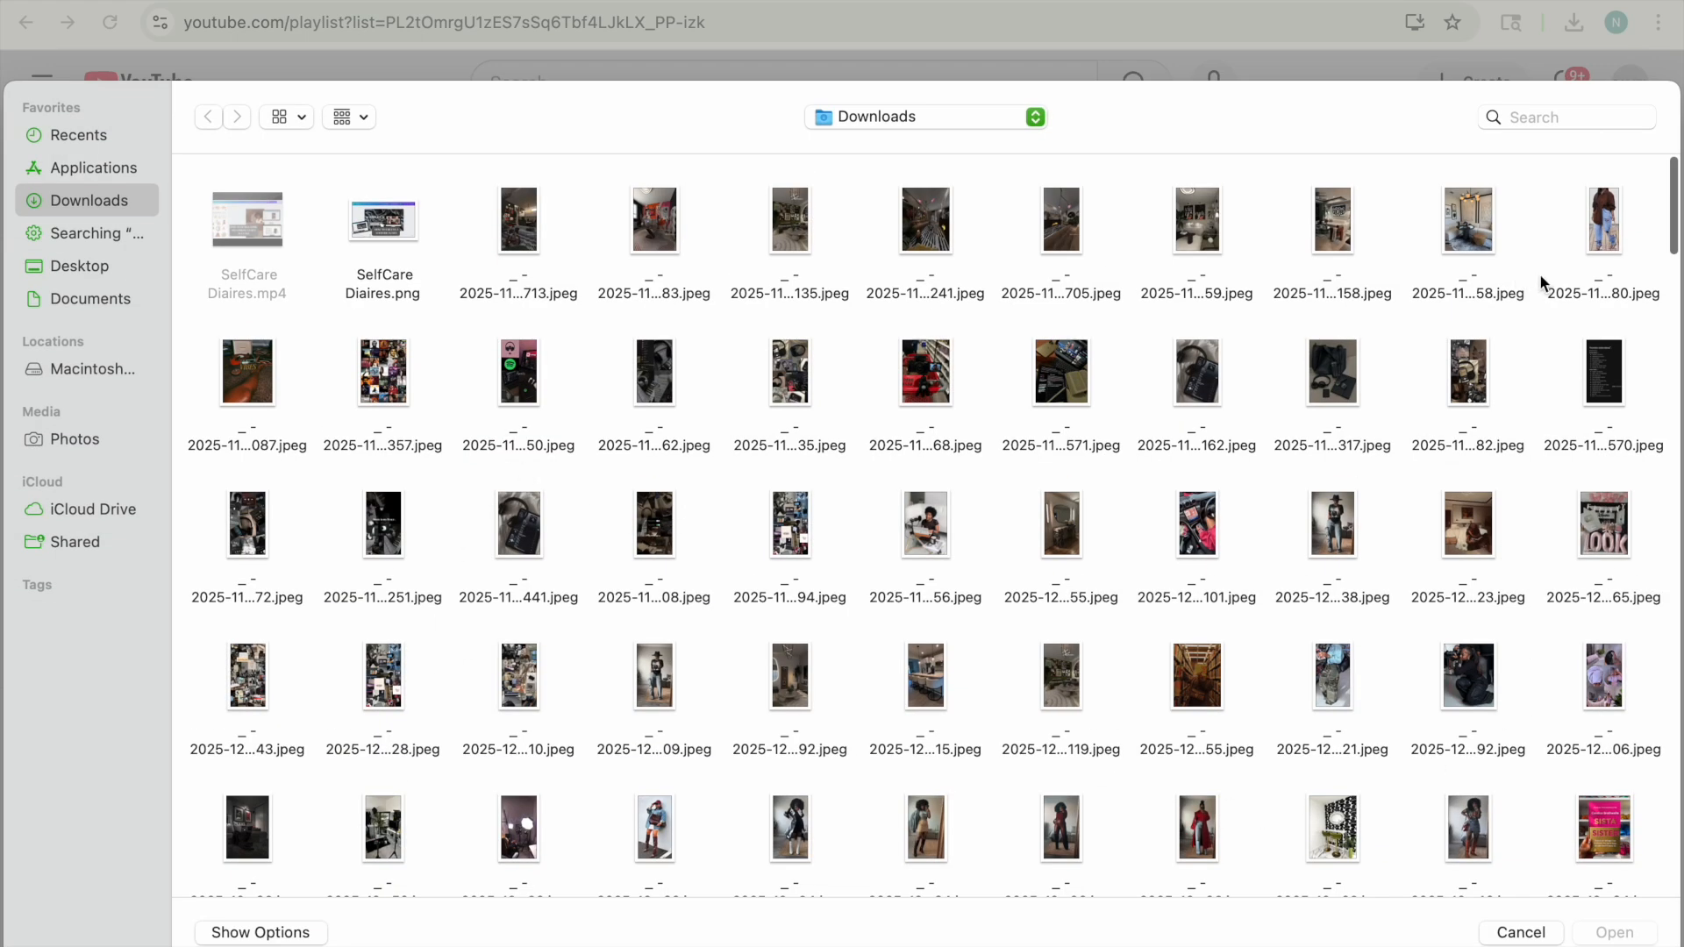
pyautogui.moveTo(1671, 249); pyautogui.dragTo(1617, 764)
pyautogui.moveTo(1676, 717)
pyautogui.mouseDown()
pyautogui.moveTo(1665, 851)
pyautogui.moveTo(1663, 727)
pyautogui.mouseUp()
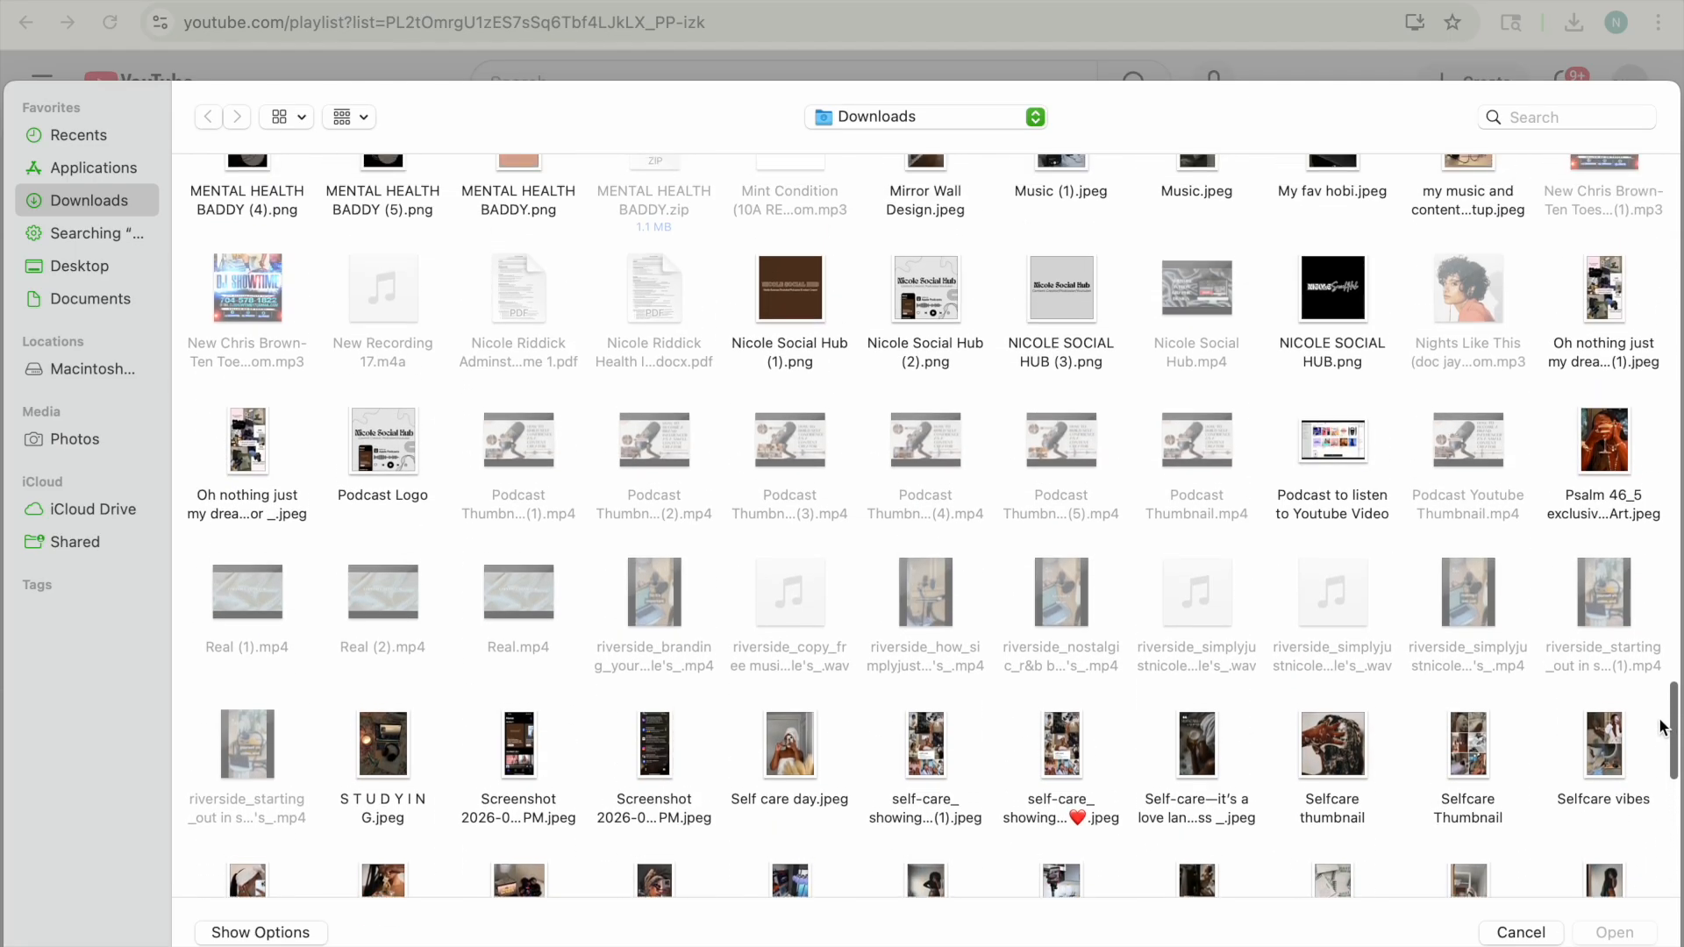
pyautogui.click(965, 320)
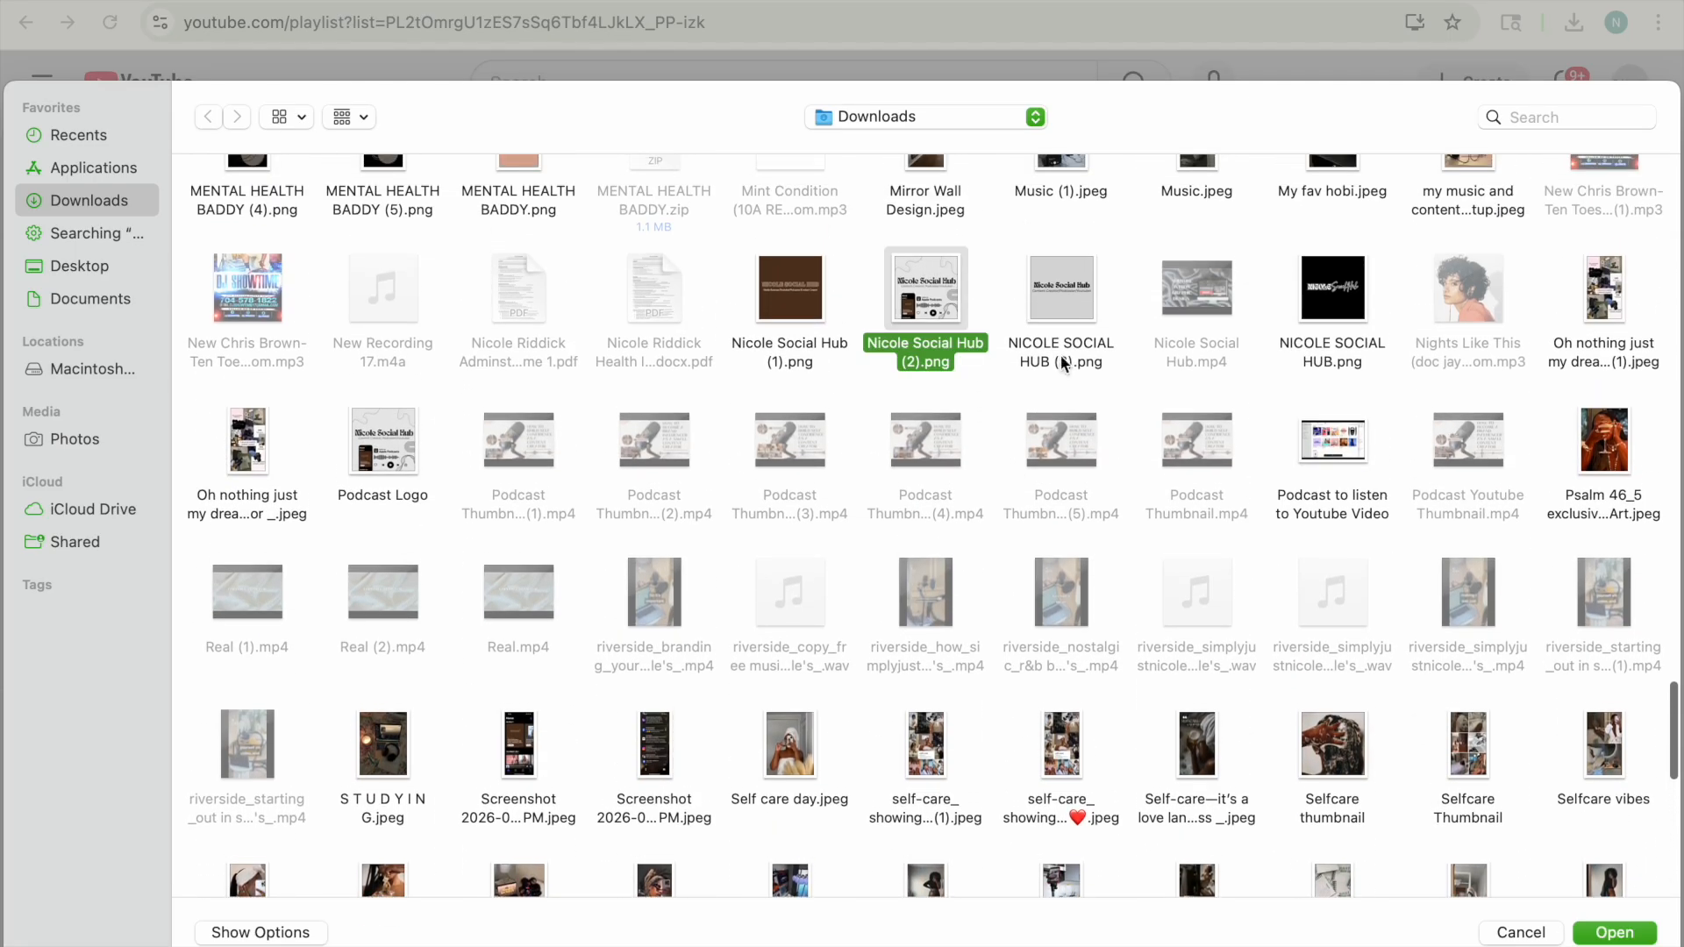
pyautogui.click(1615, 932)
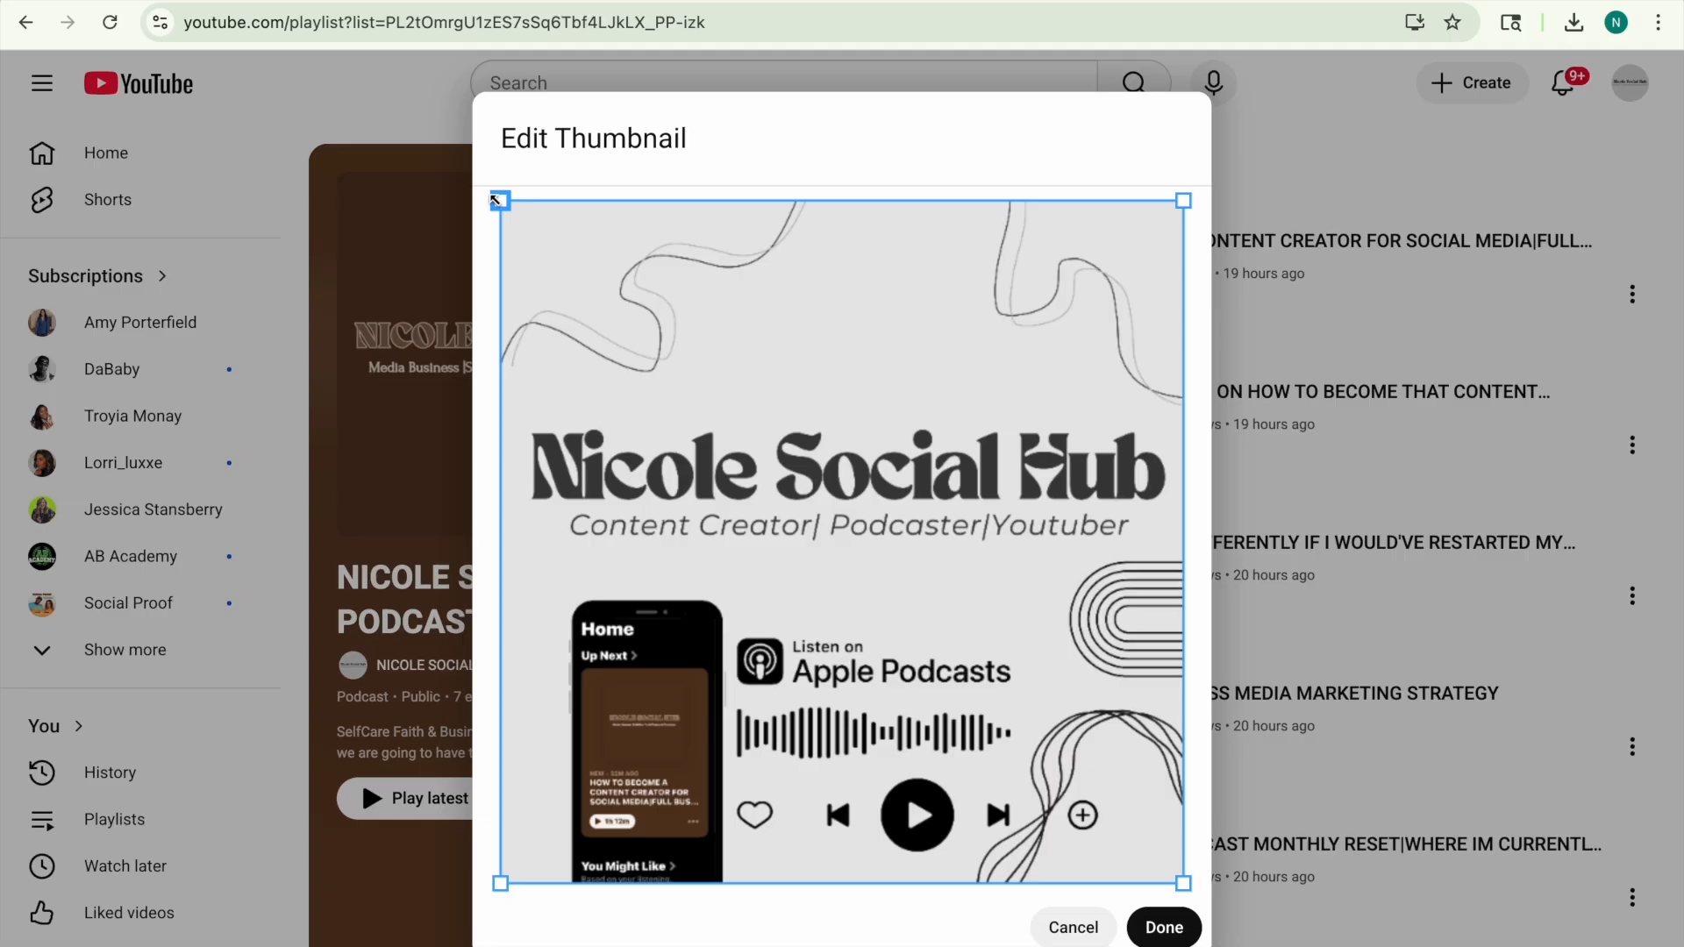
pyautogui.click(1183, 933)
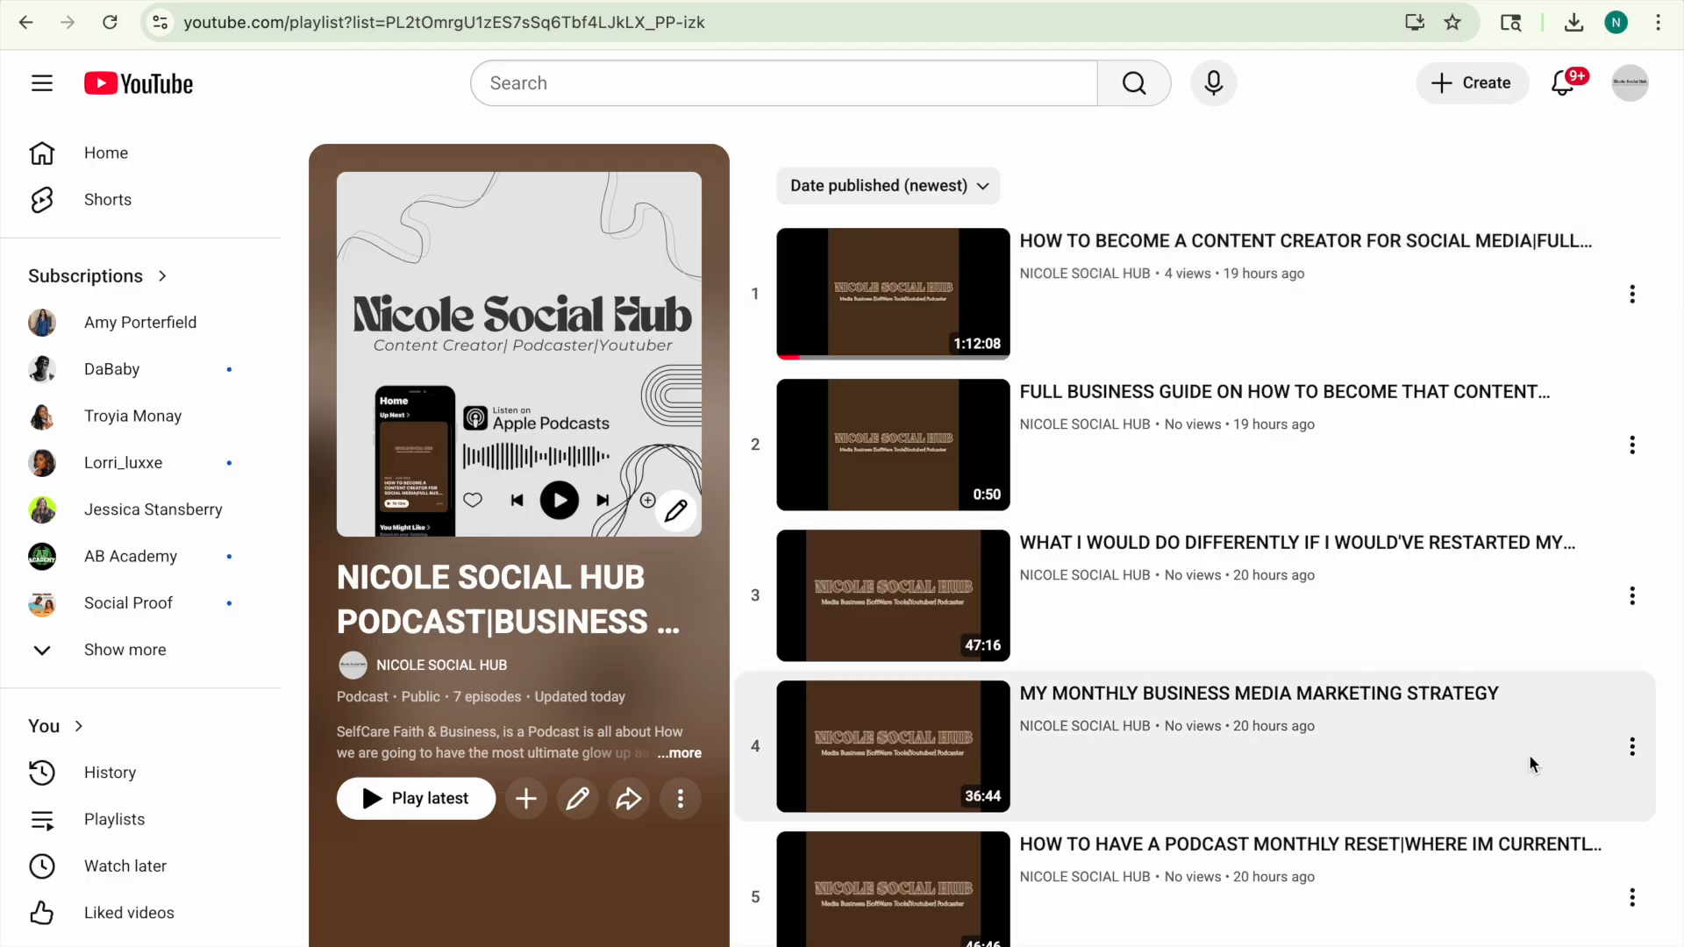
# Check the first episode's options, review the channel's videos and podcasts, and reopen the podcast playlist.
pyautogui.click(1633, 293)
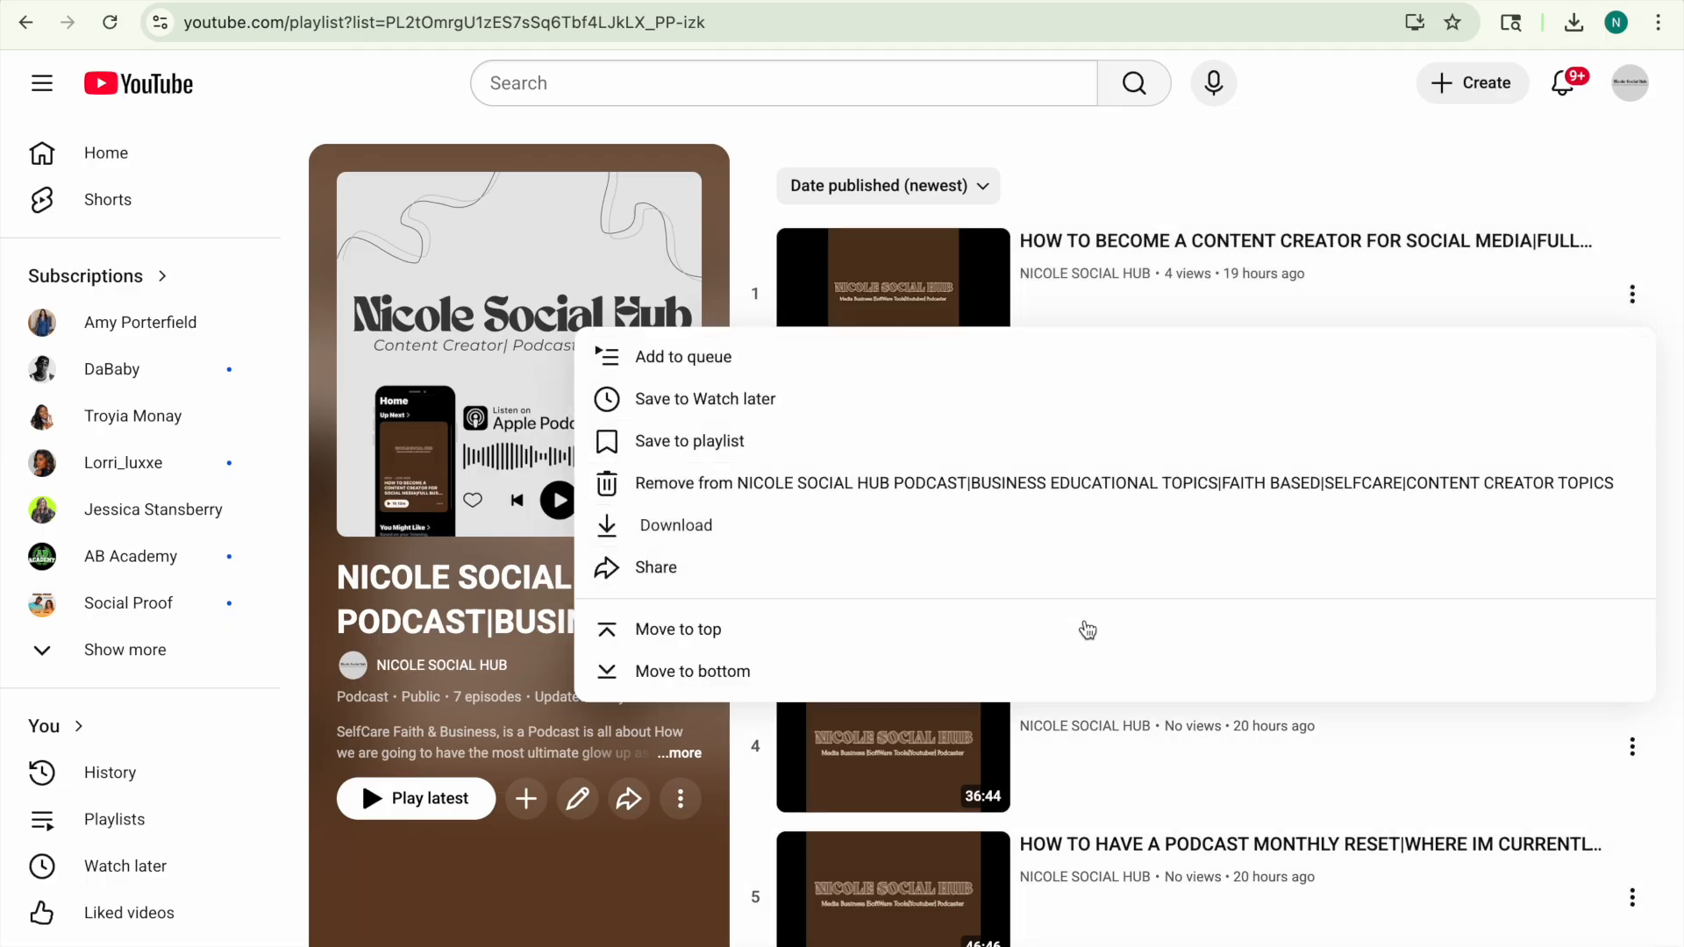
pyautogui.click(1088, 729)
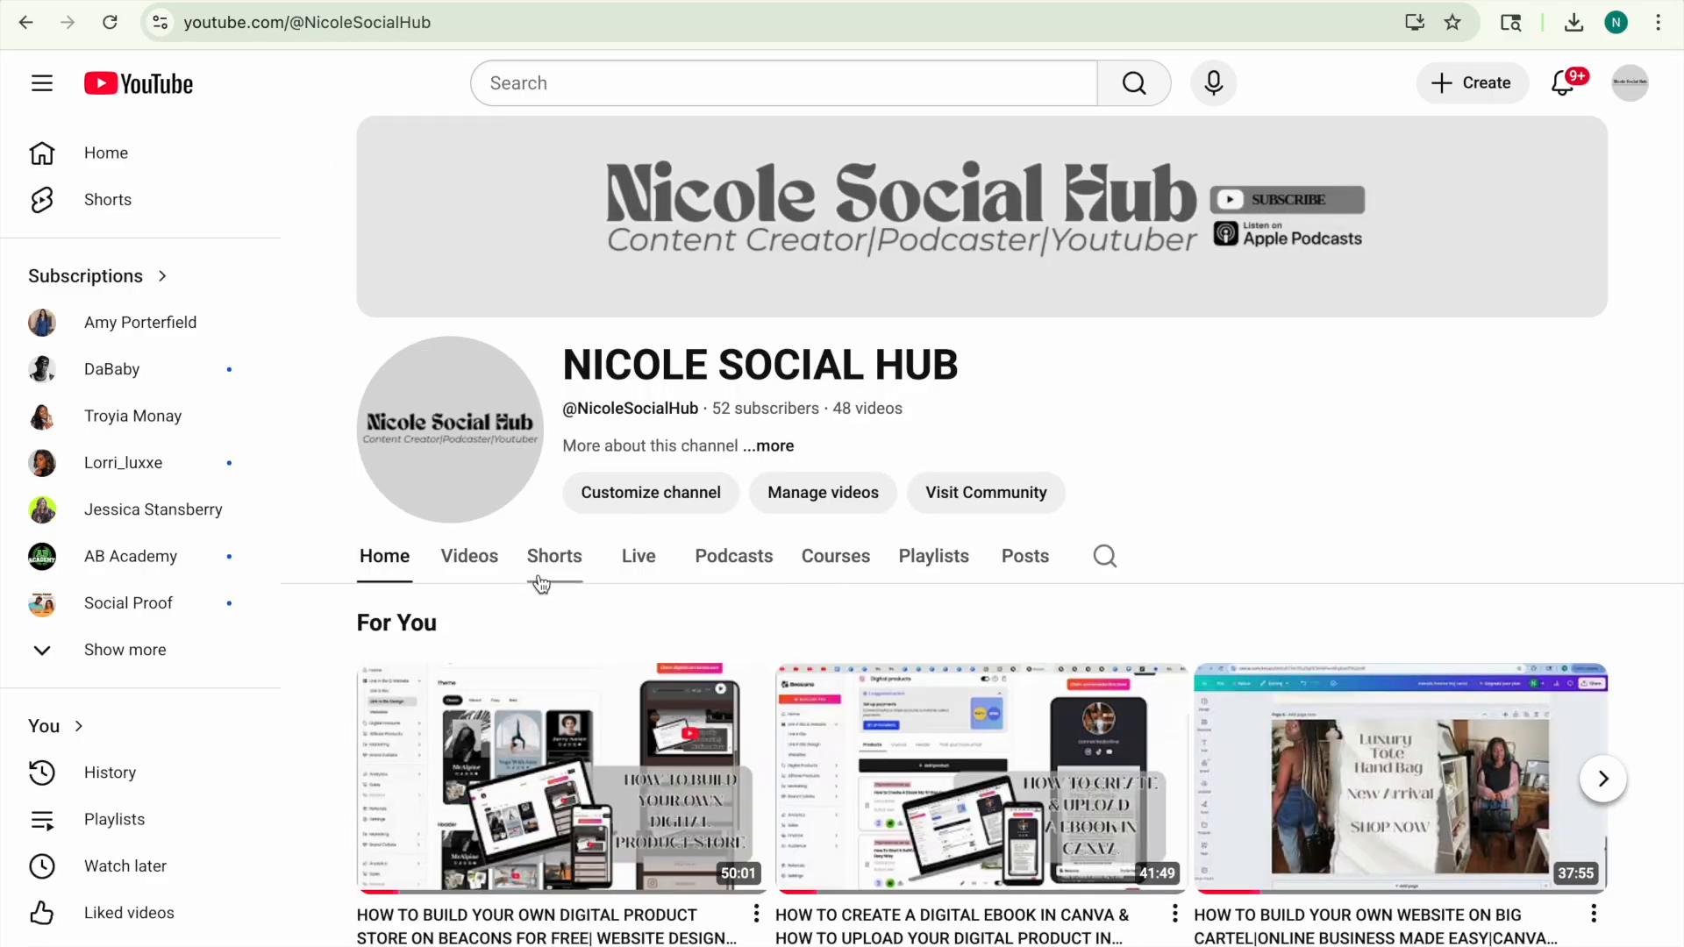
pyautogui.click(471, 559)
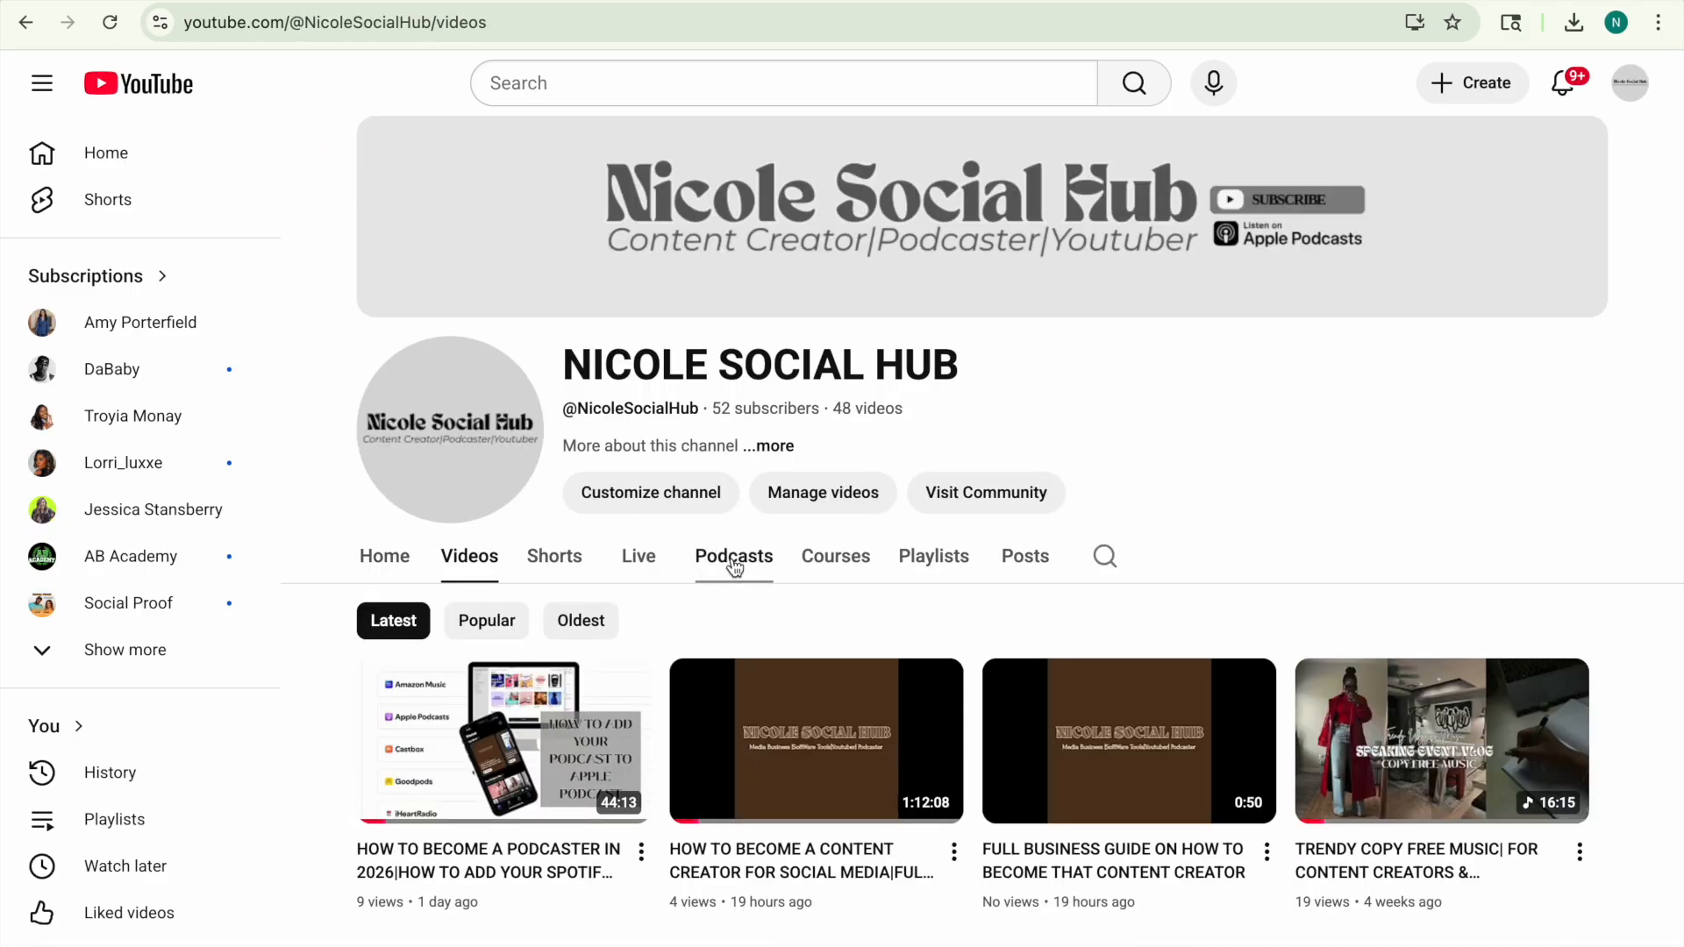
pyautogui.click(735, 561)
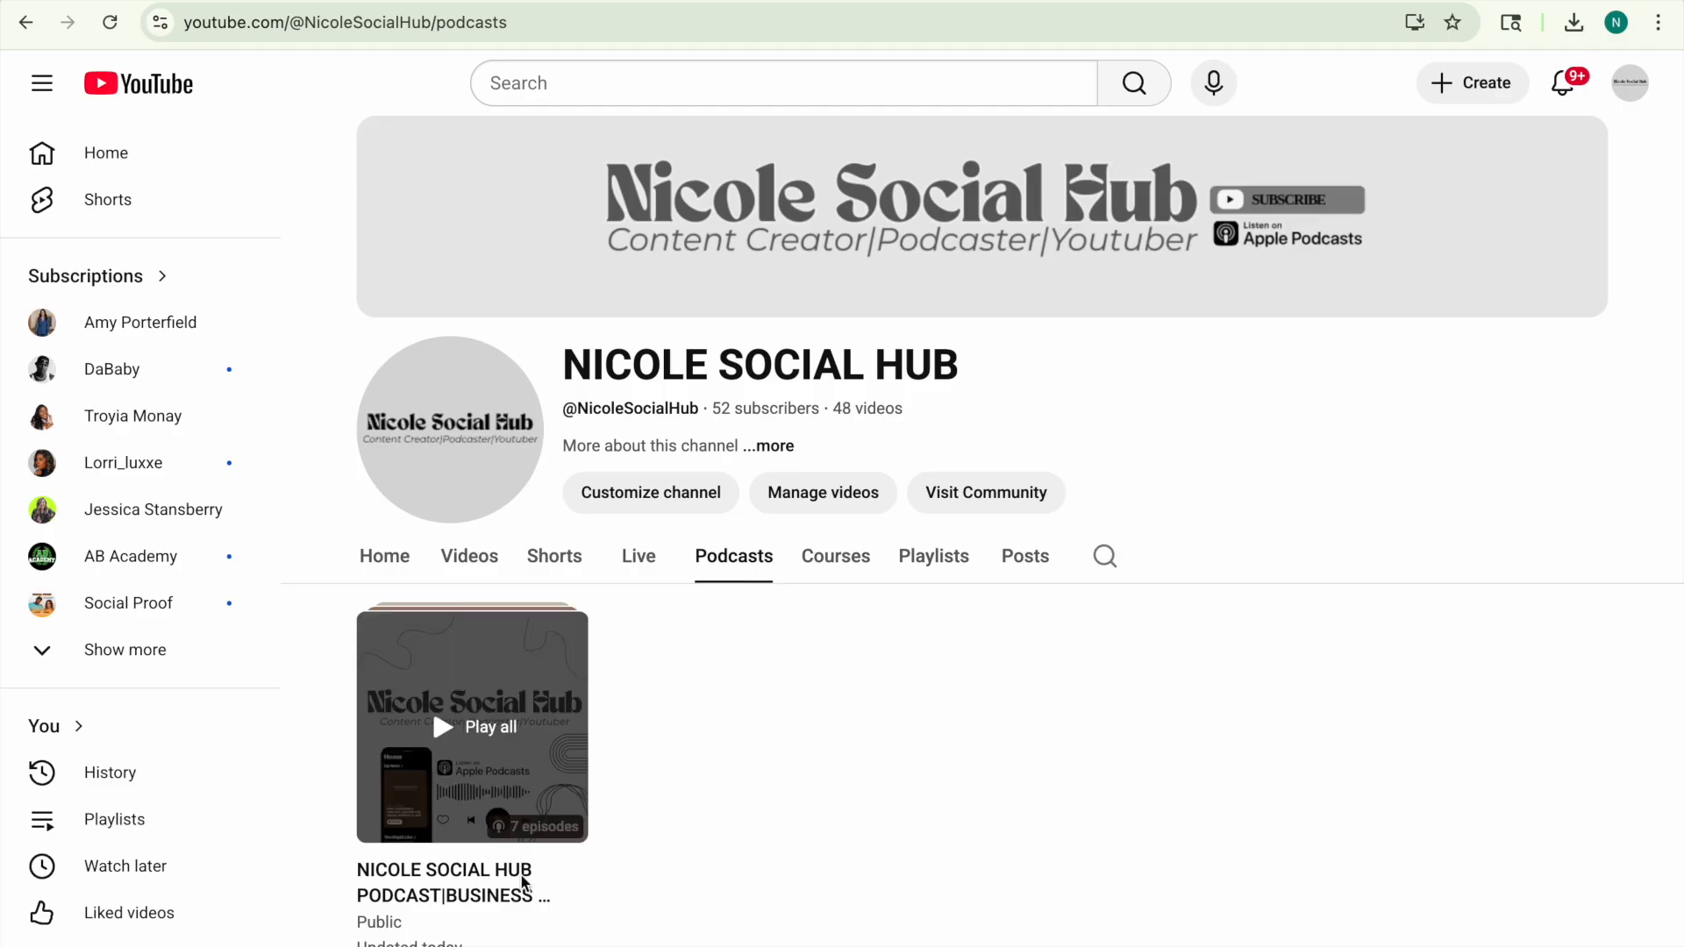
pyautogui.click(522, 859)
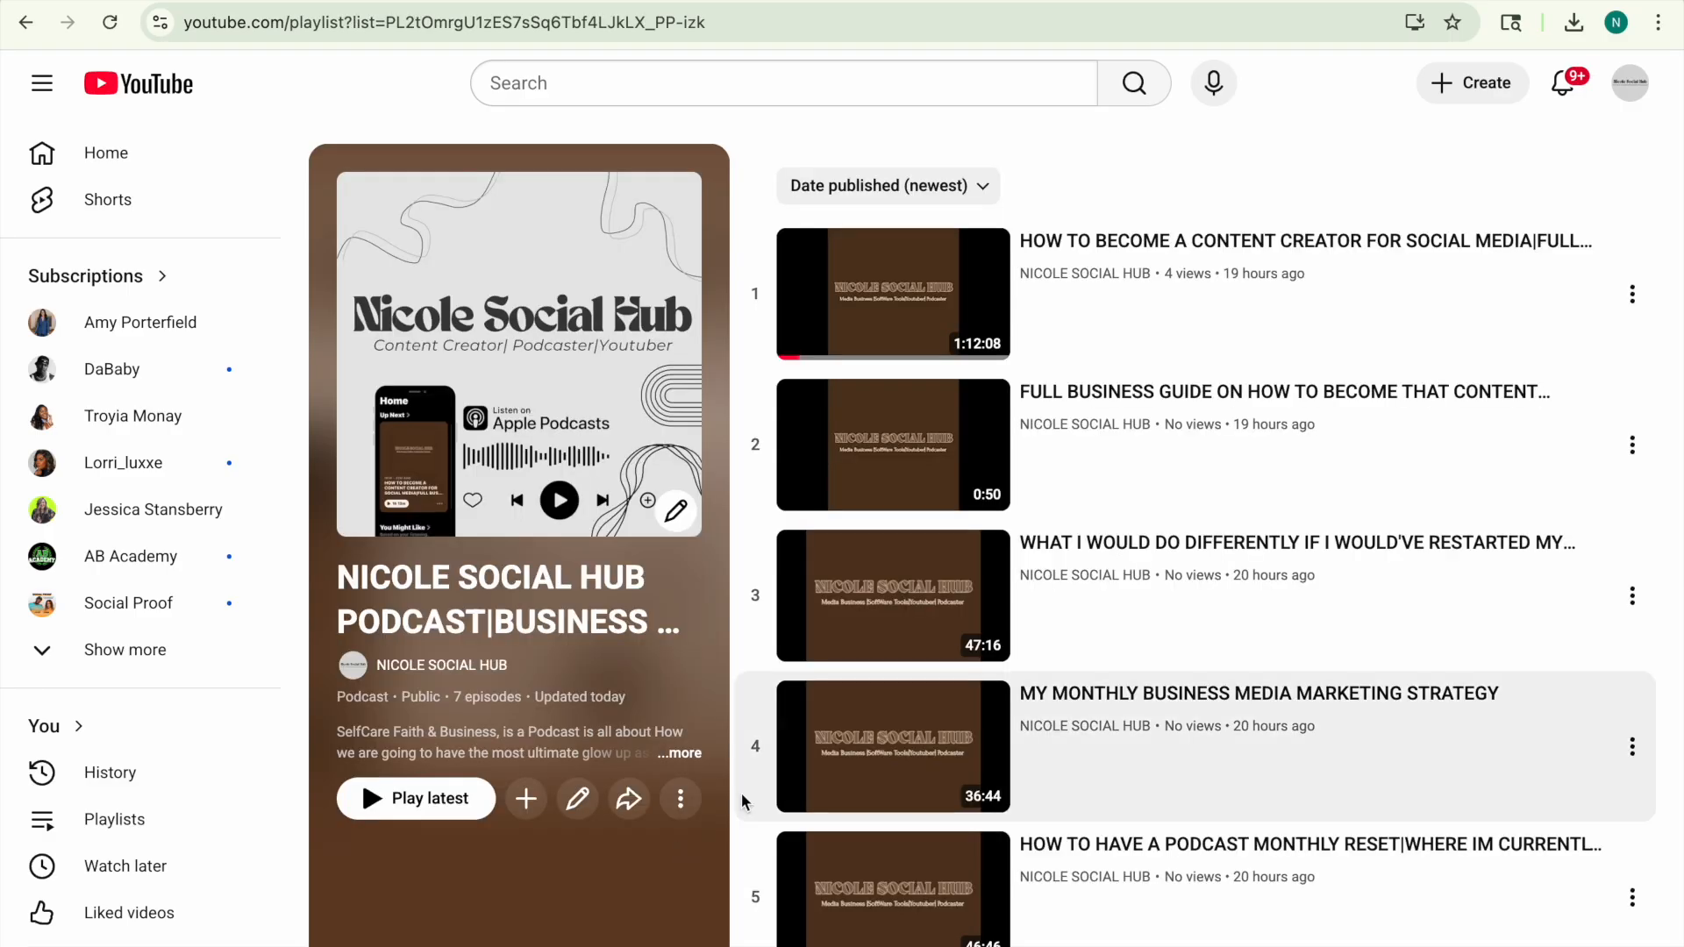
# Examine the podcast playlist's editable details, its additional options, and the actions available for the first episode.
pyautogui.click(578, 798)
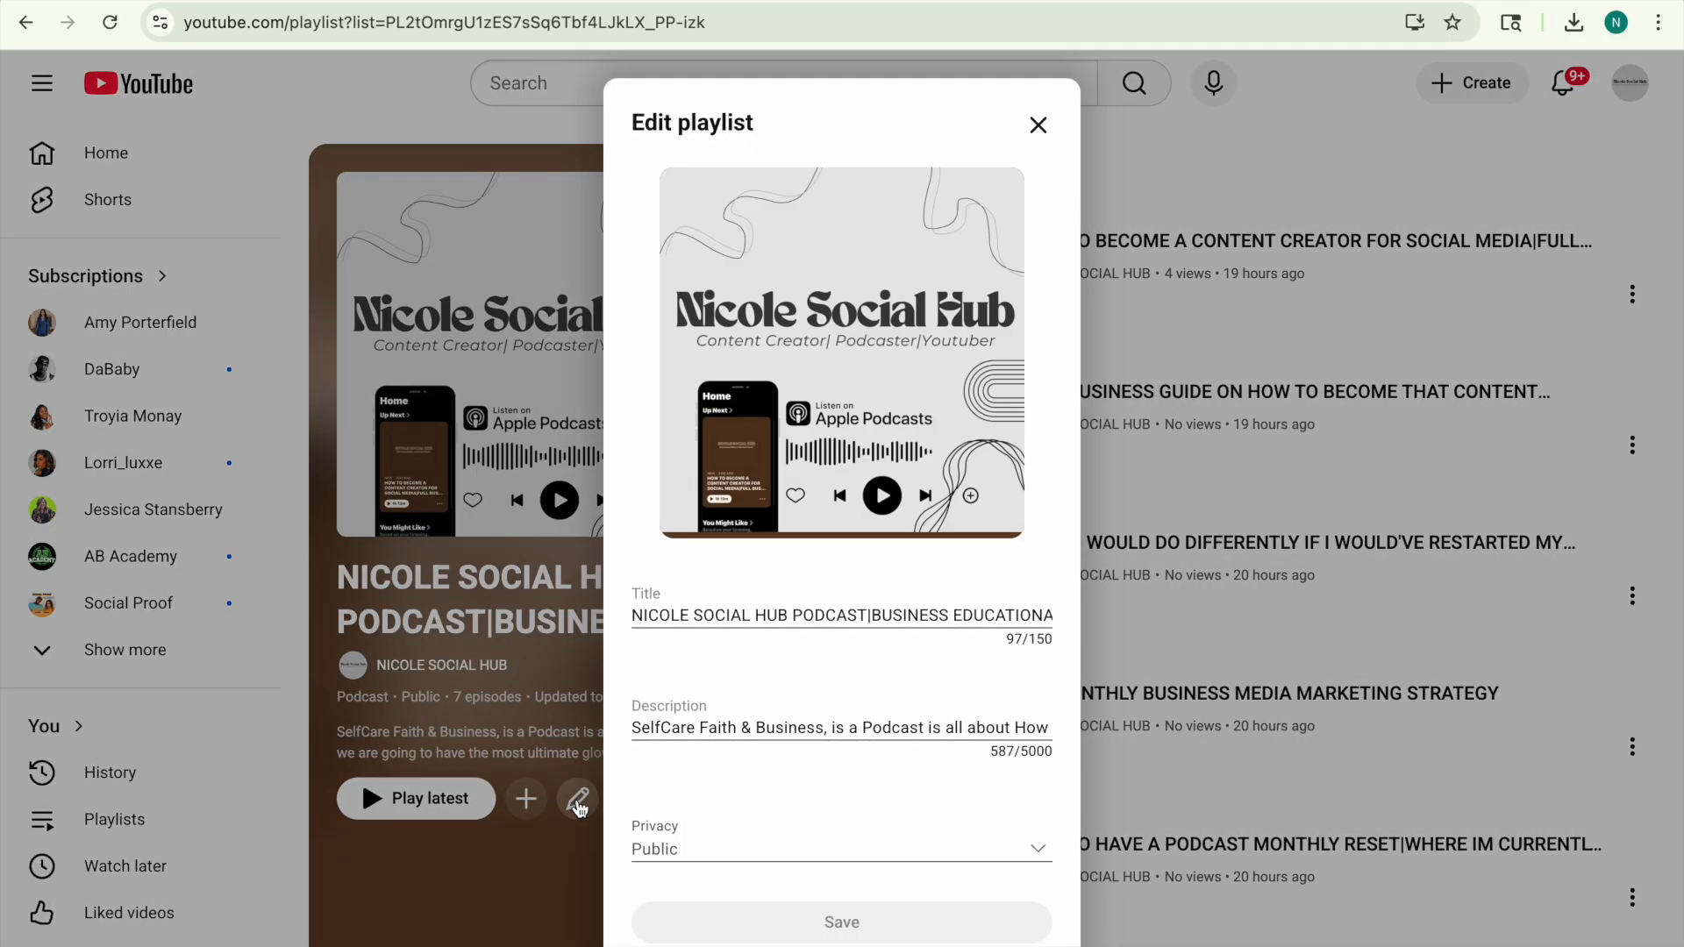
pyautogui.click(585, 854)
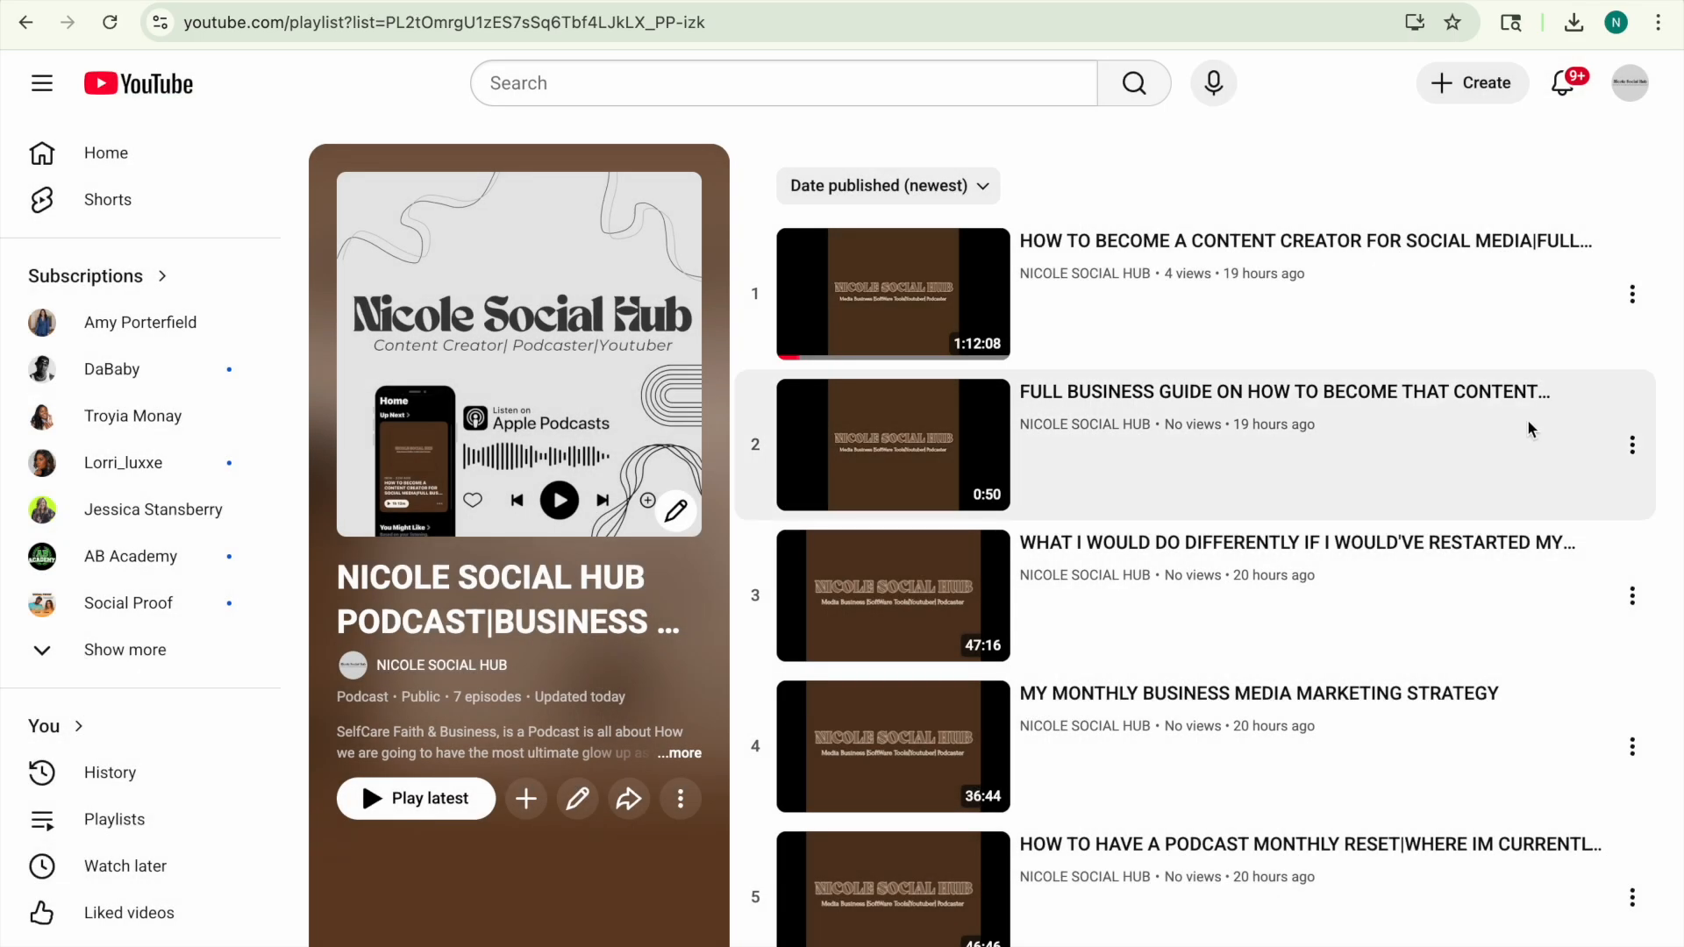
pyautogui.click(1633, 295)
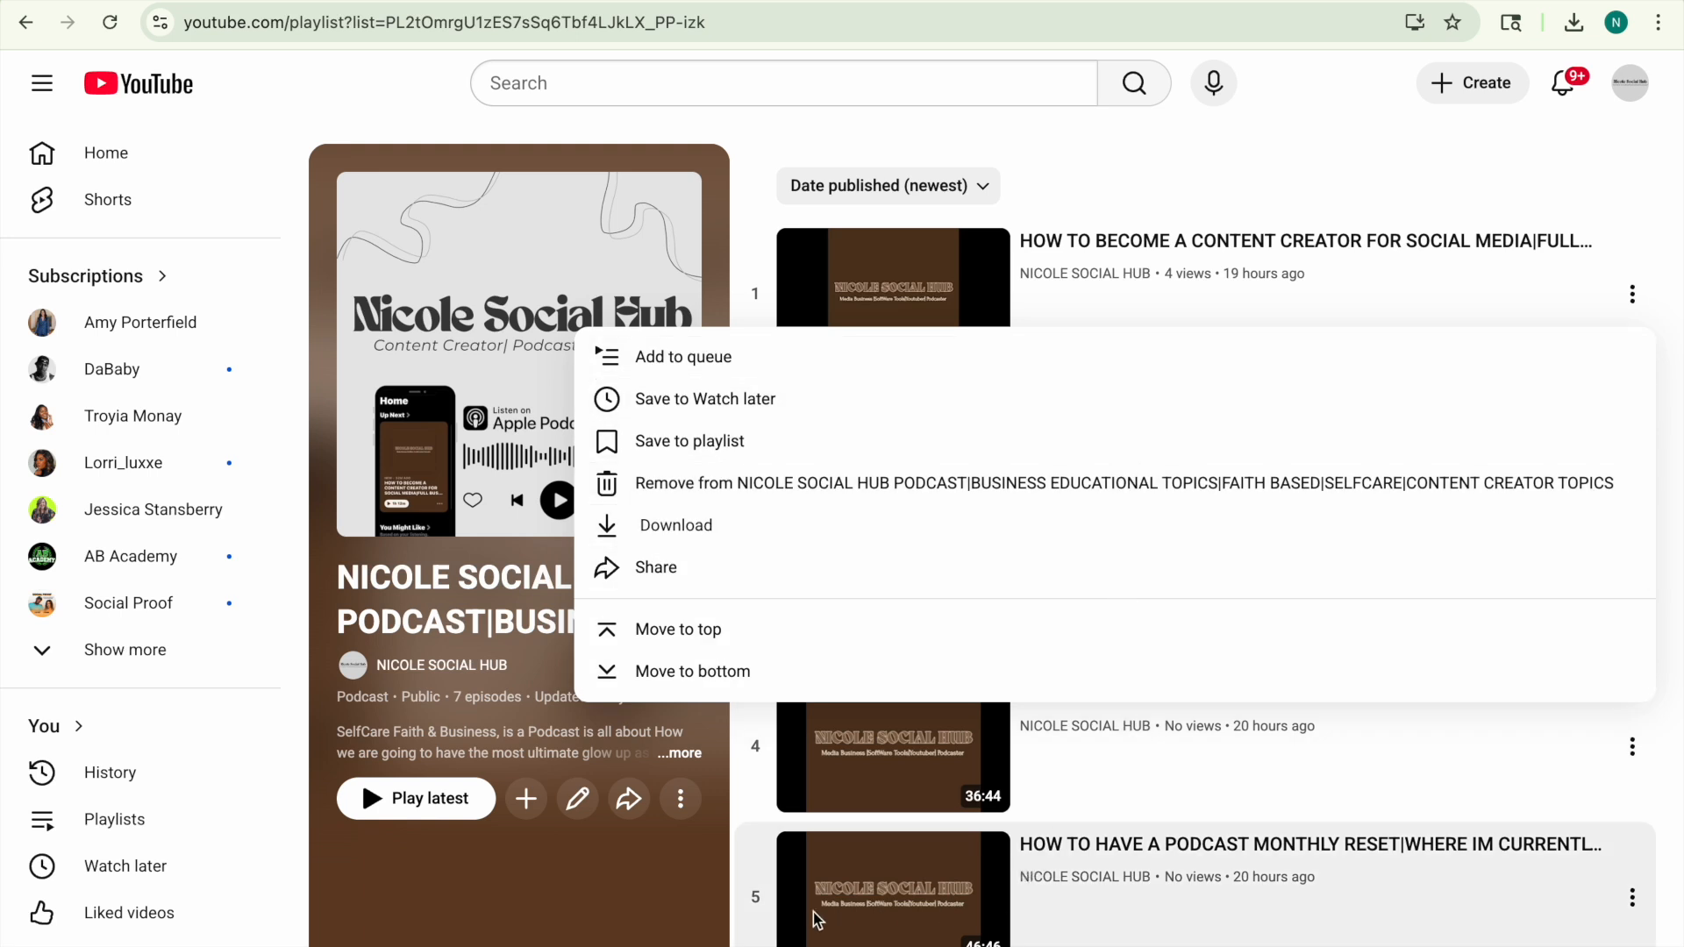
pyautogui.click(1160, 61)
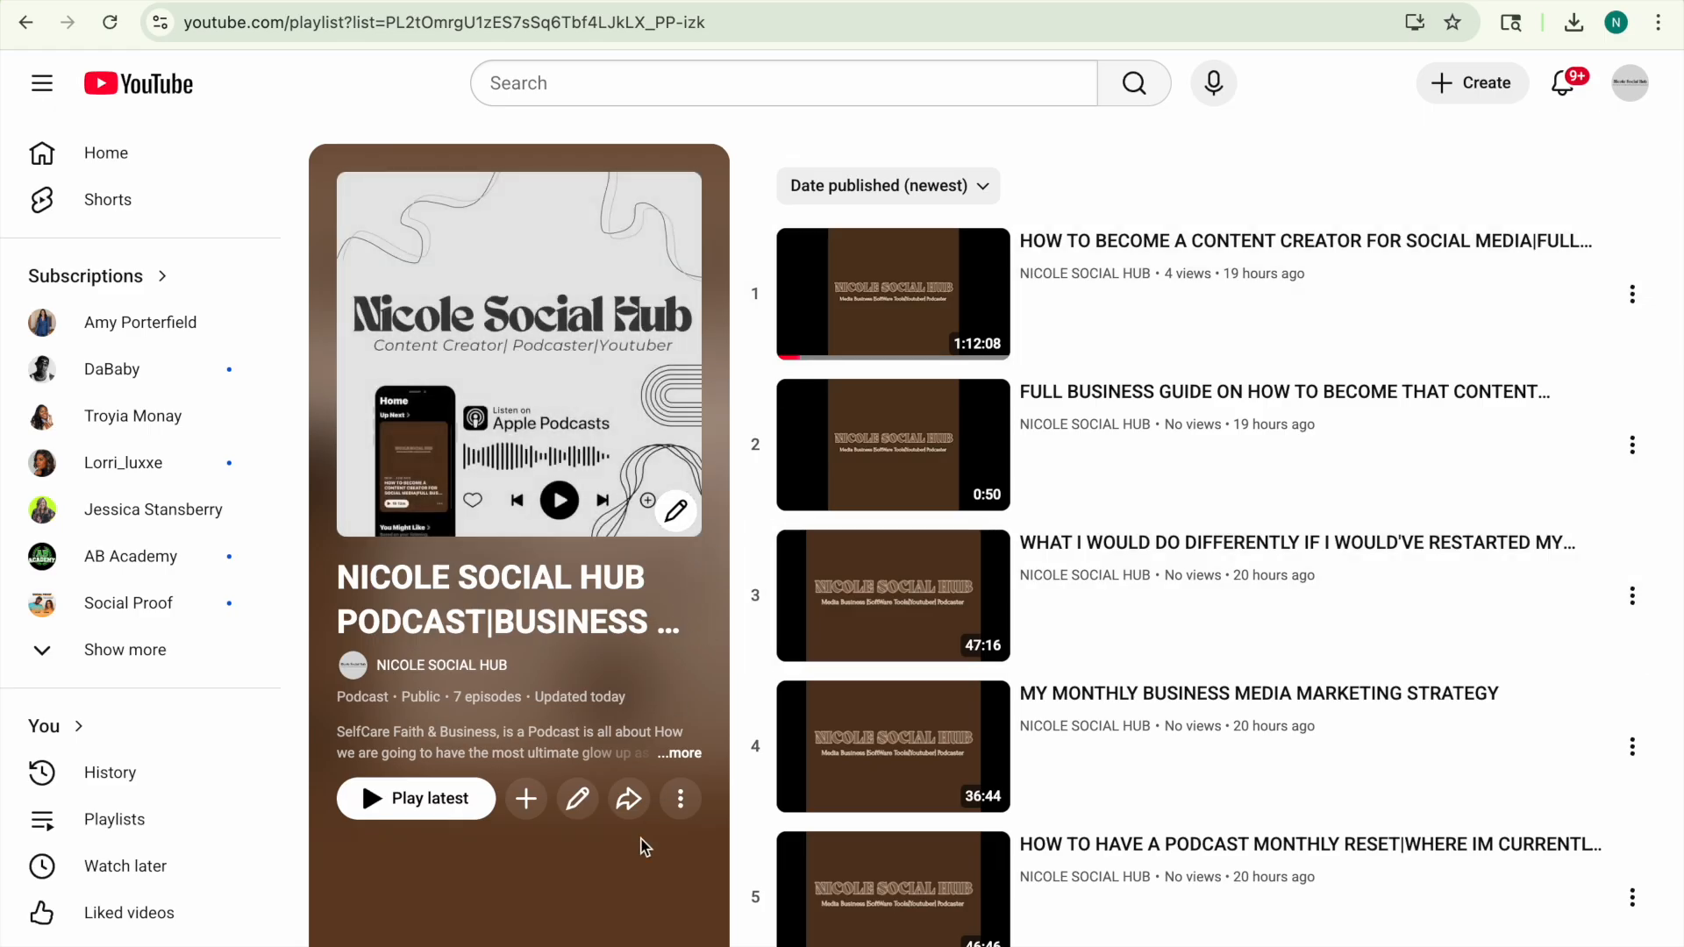
pyautogui.click(682, 803)
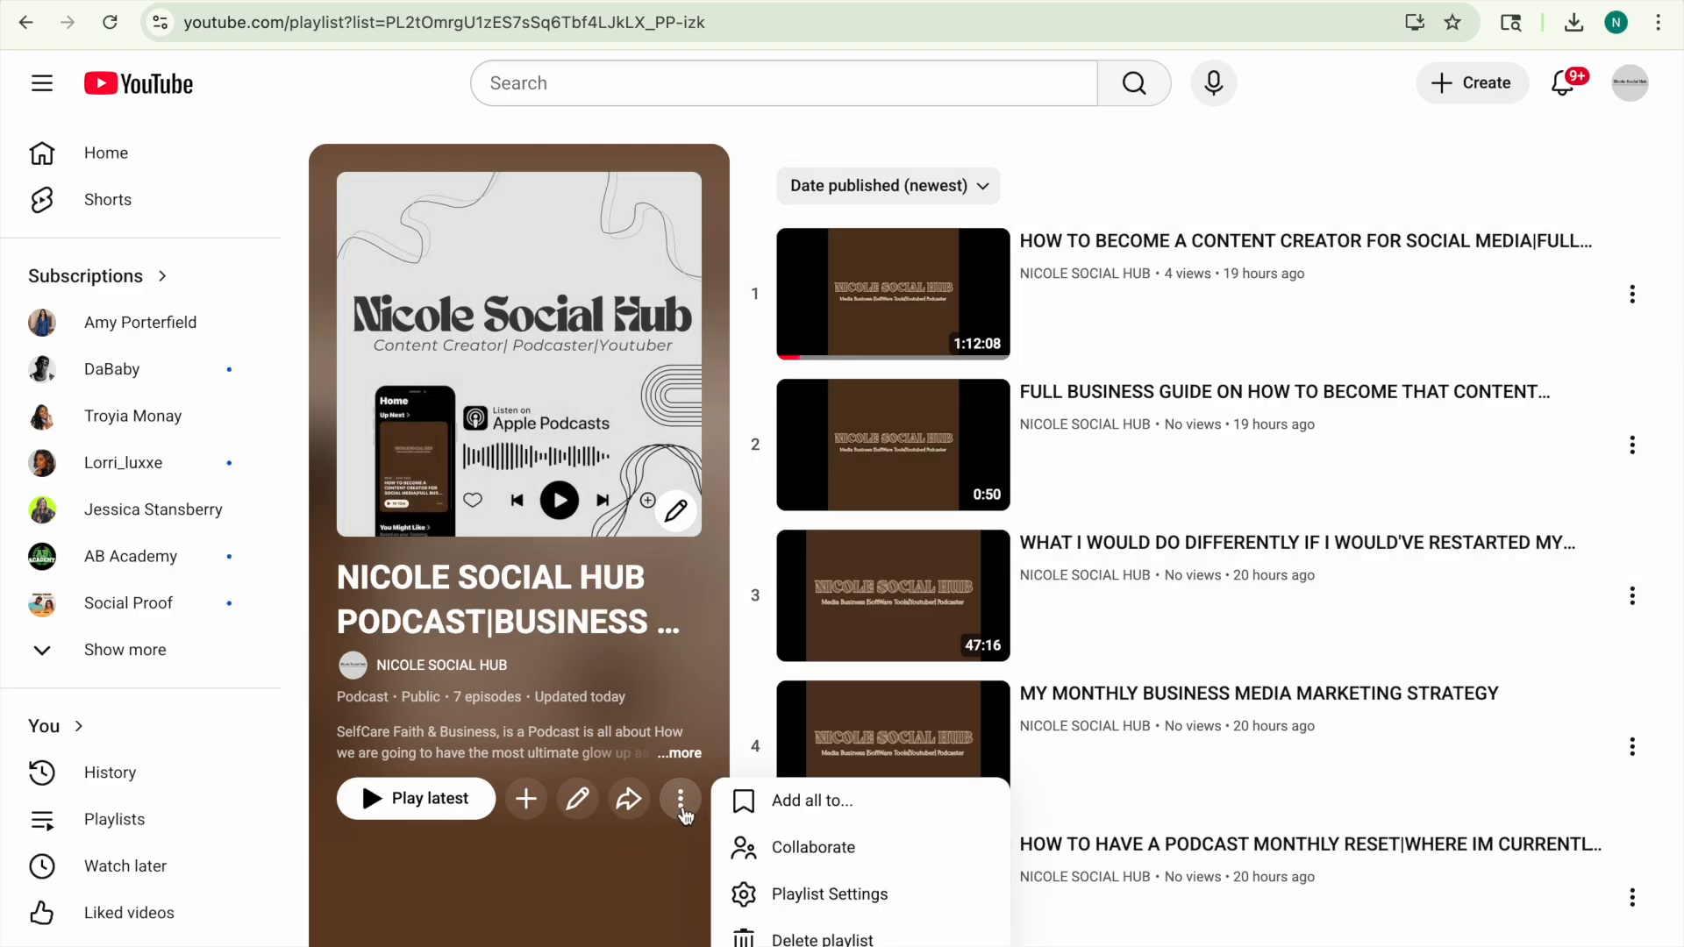
pyautogui.click(649, 882)
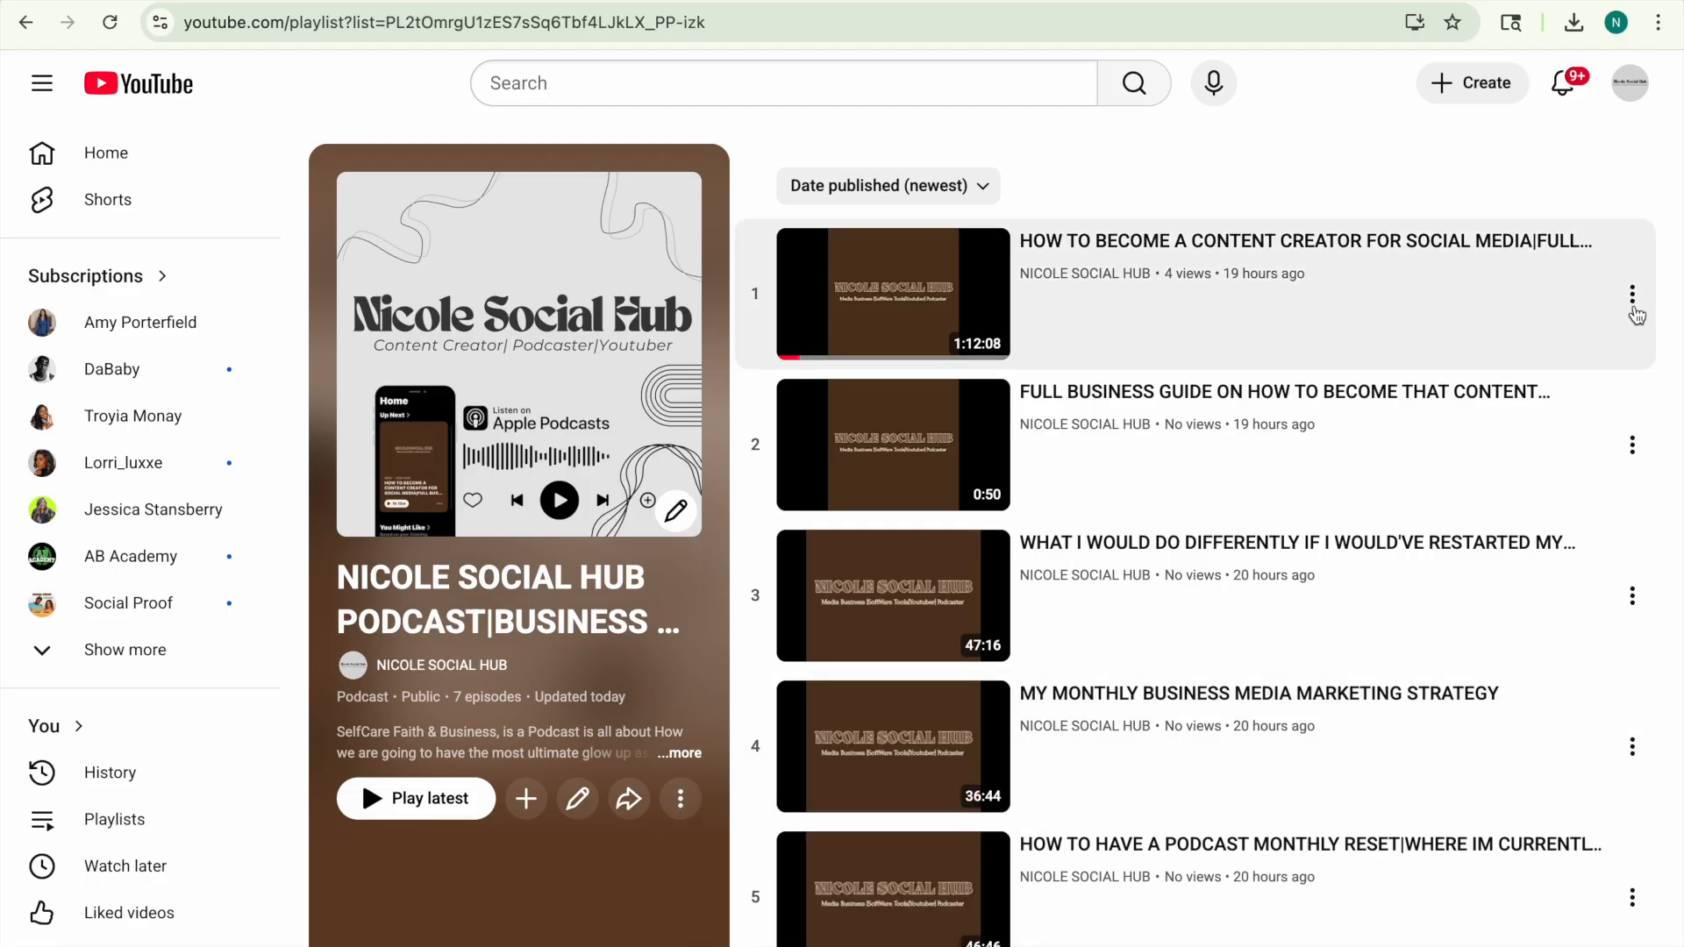
pyautogui.click(1635, 314)
pyautogui.click(1491, 116)
pyautogui.click(203, 1)
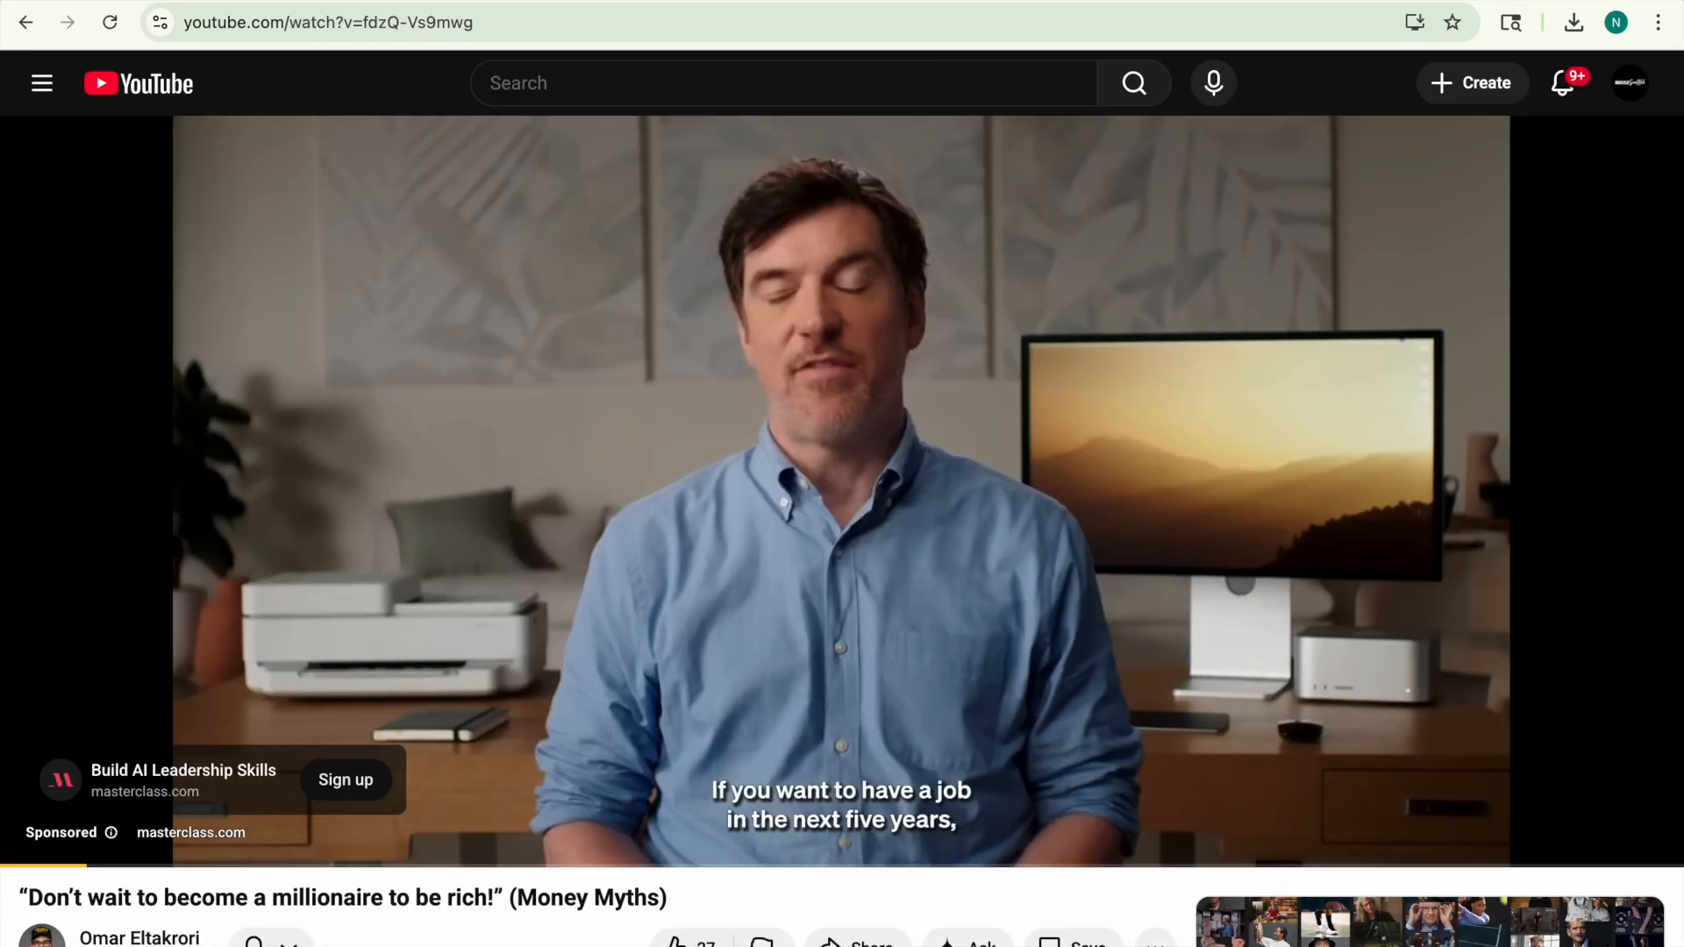
pyautogui.click(144, 1)
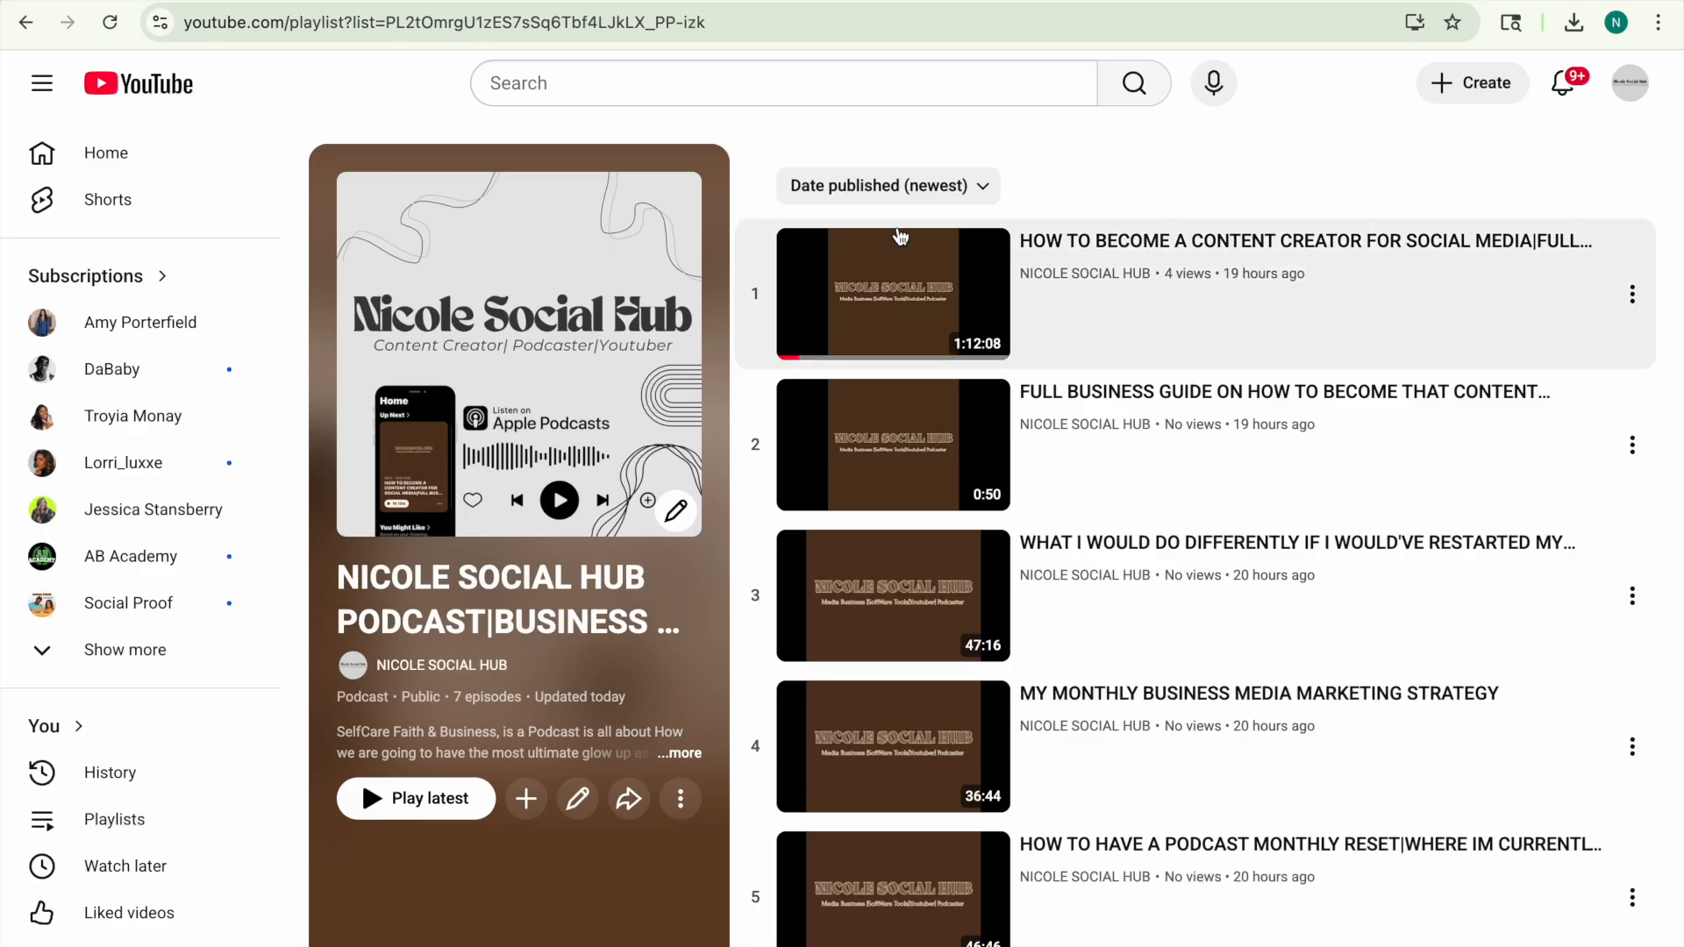
# Switch to YouTube Studio and list the channel's podcasts.
pyautogui.click(1630, 84)
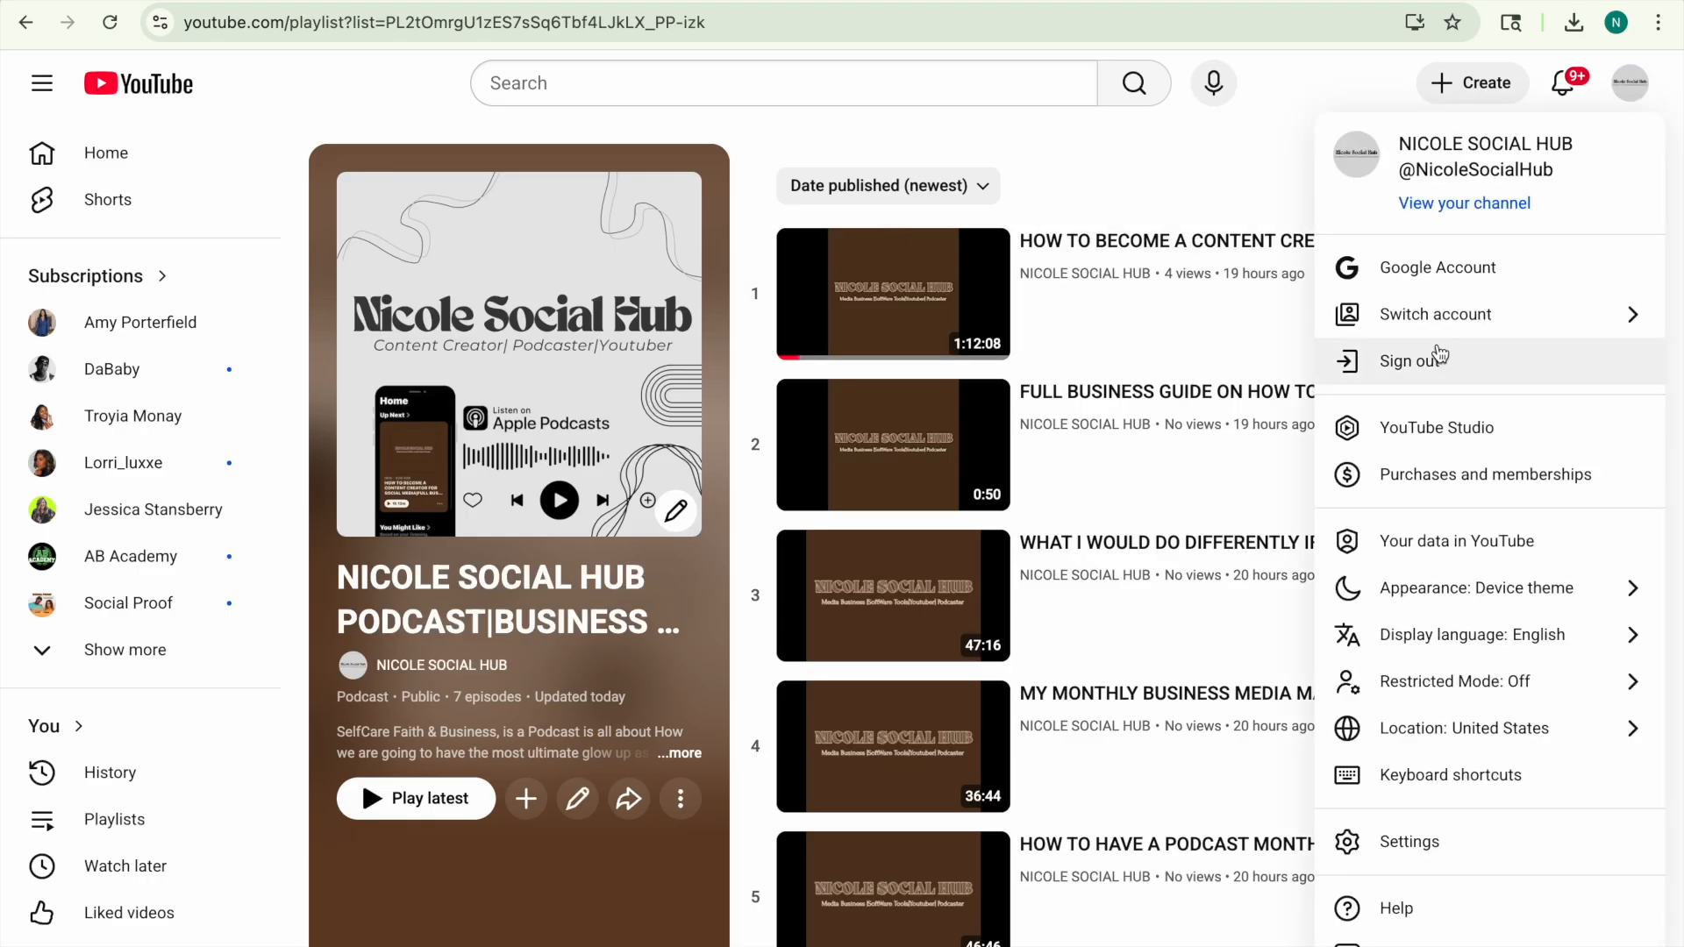
pyautogui.click(1426, 429)
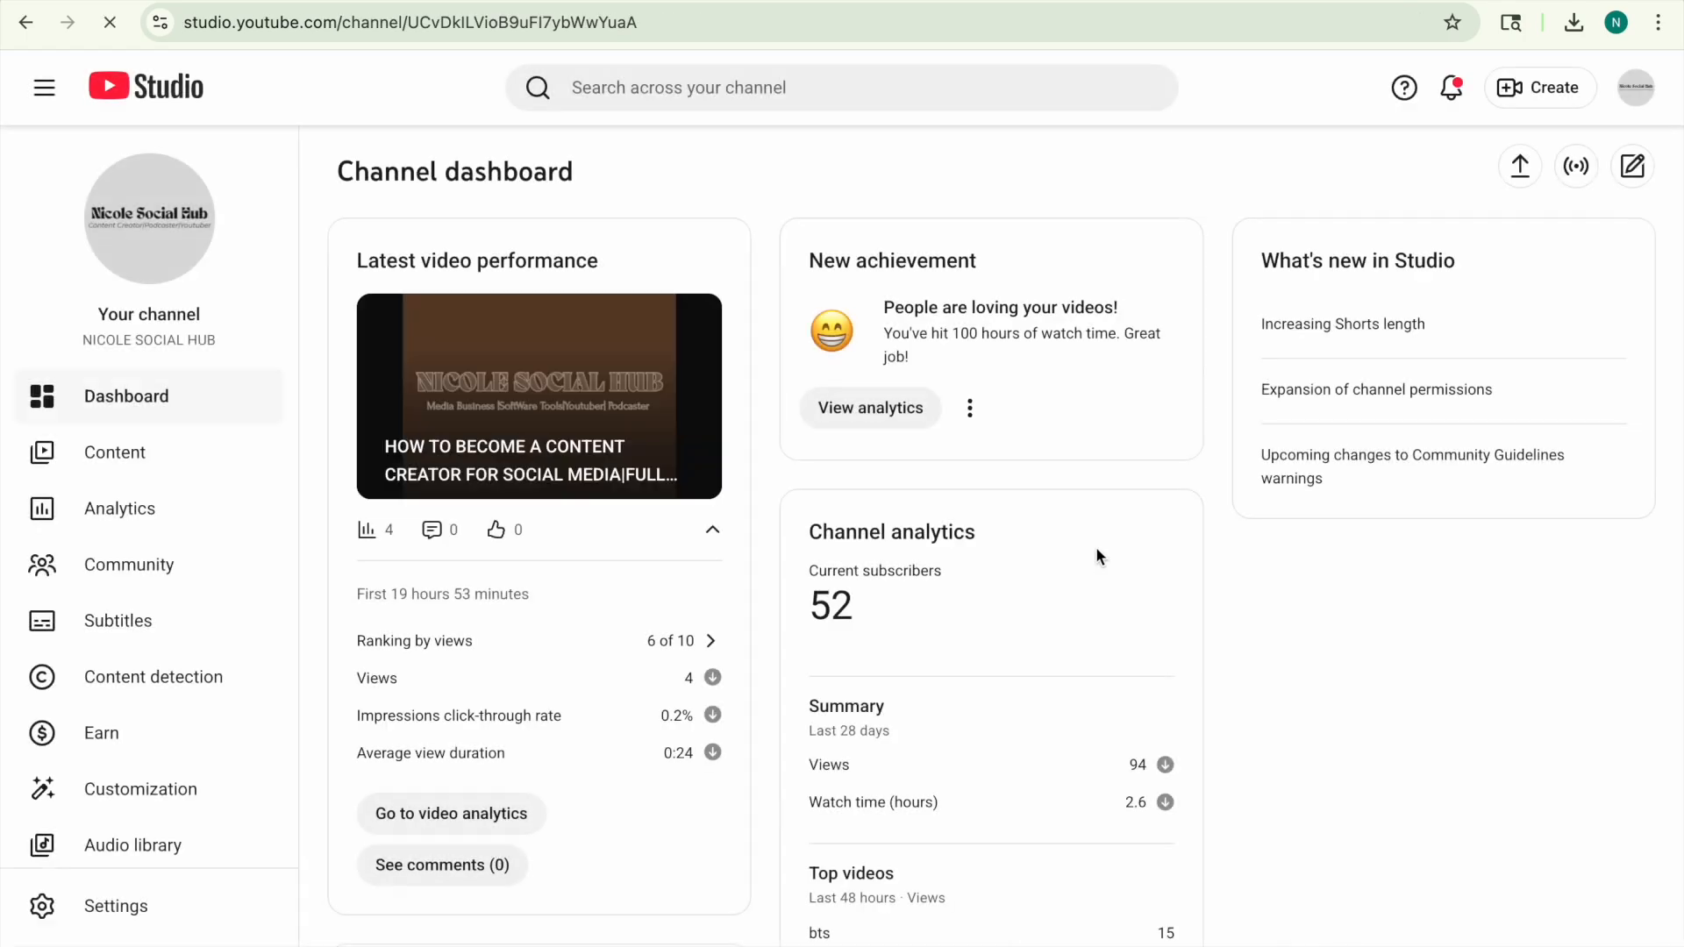
pyautogui.click(134, 478)
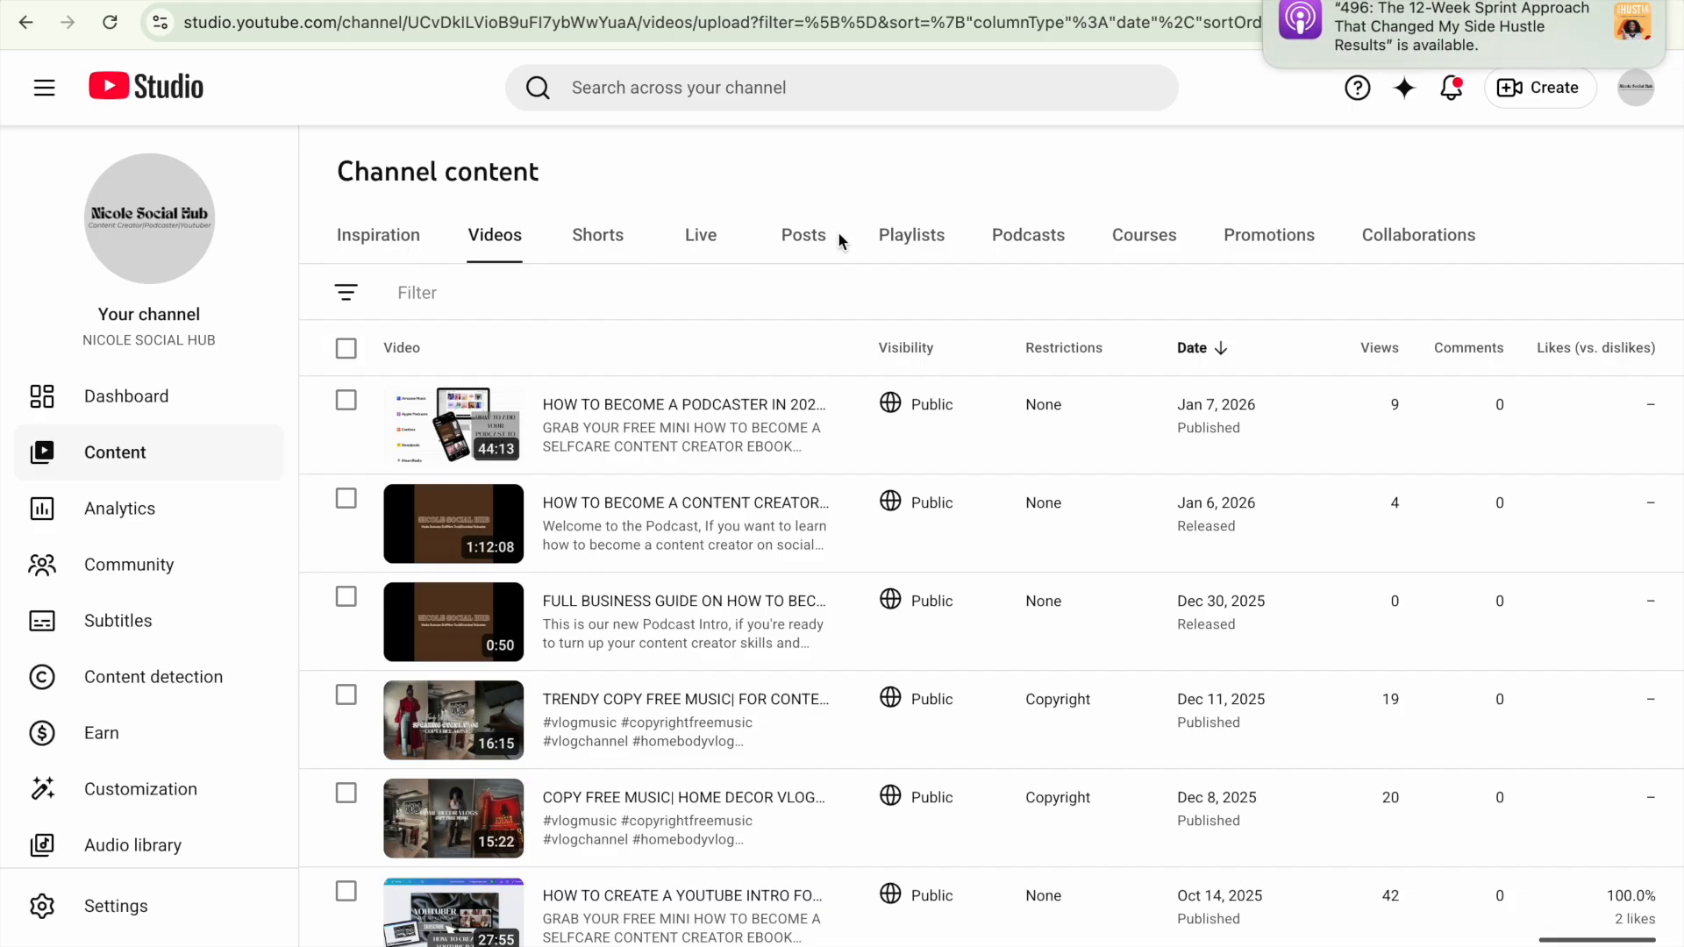
pyautogui.click(1045, 256)
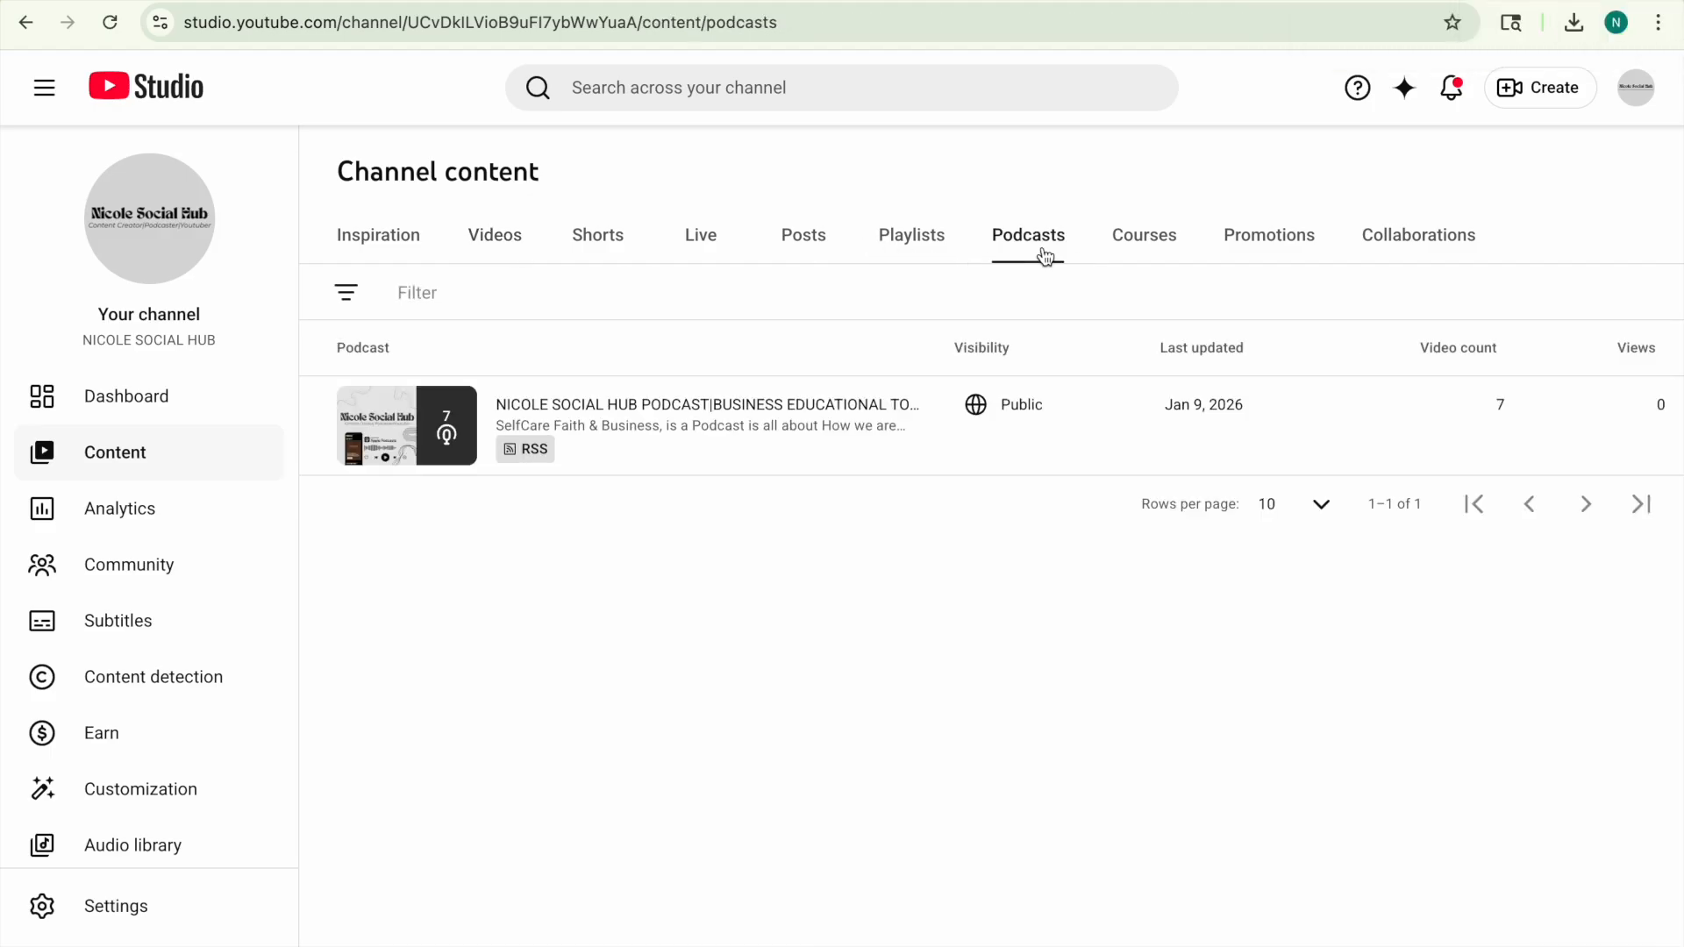
# Open the Nicole Social Hub podcast's details, review them, and list its videos.
pyautogui.moveTo(891, 417)
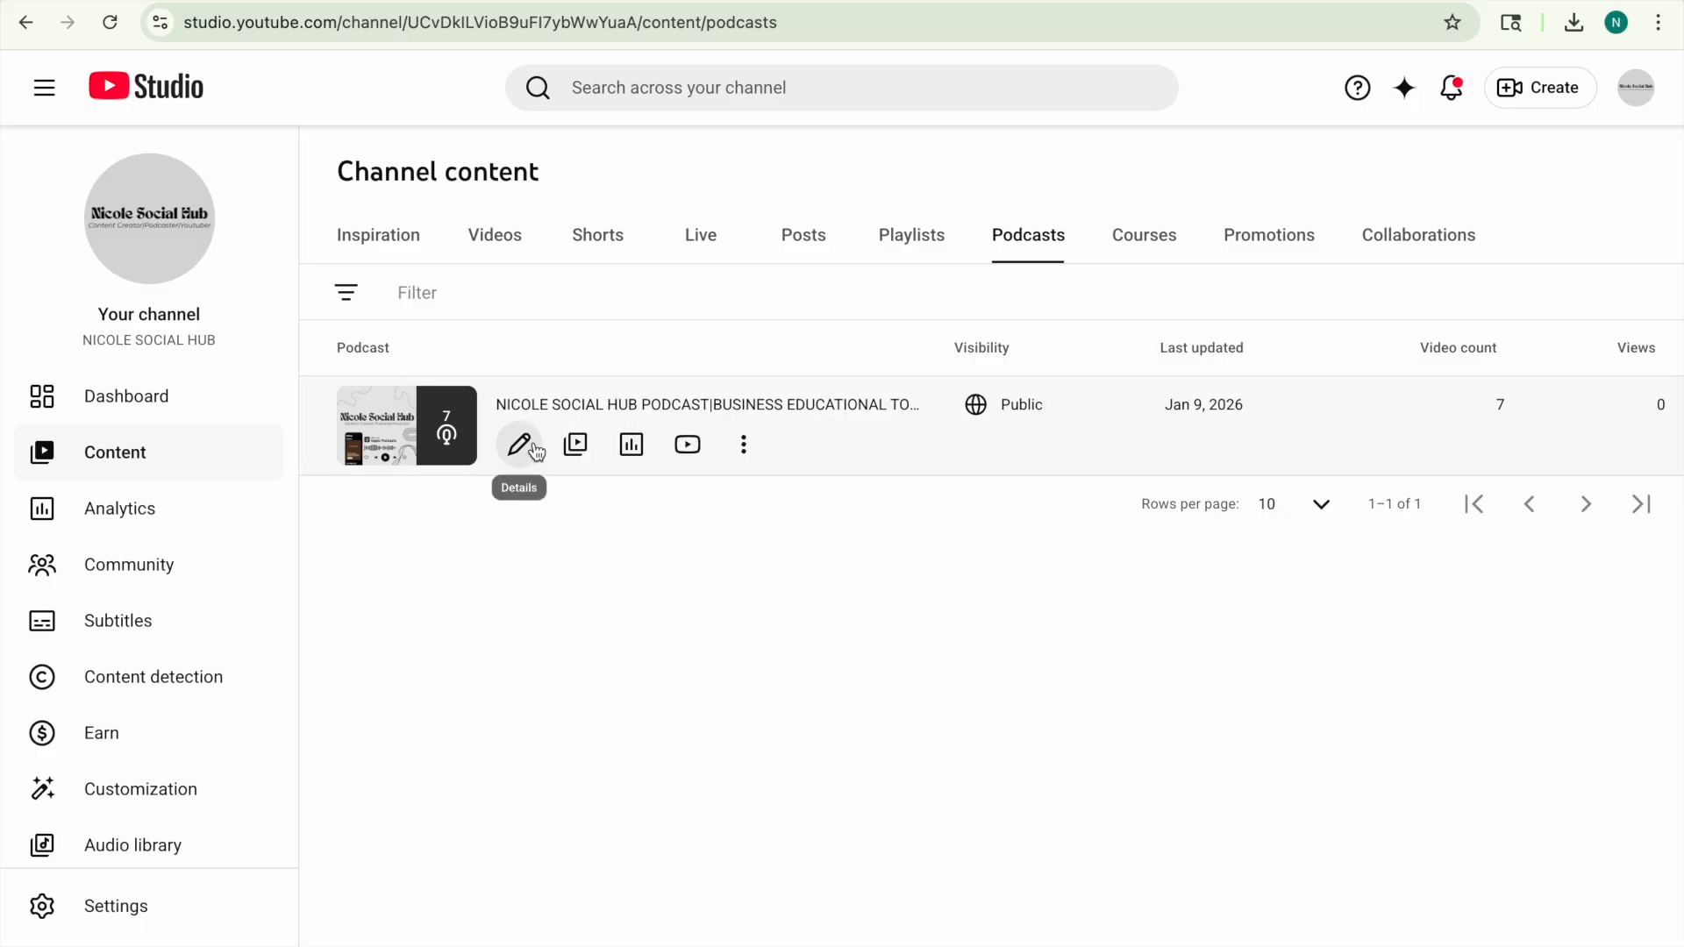
pyautogui.click(762, 405)
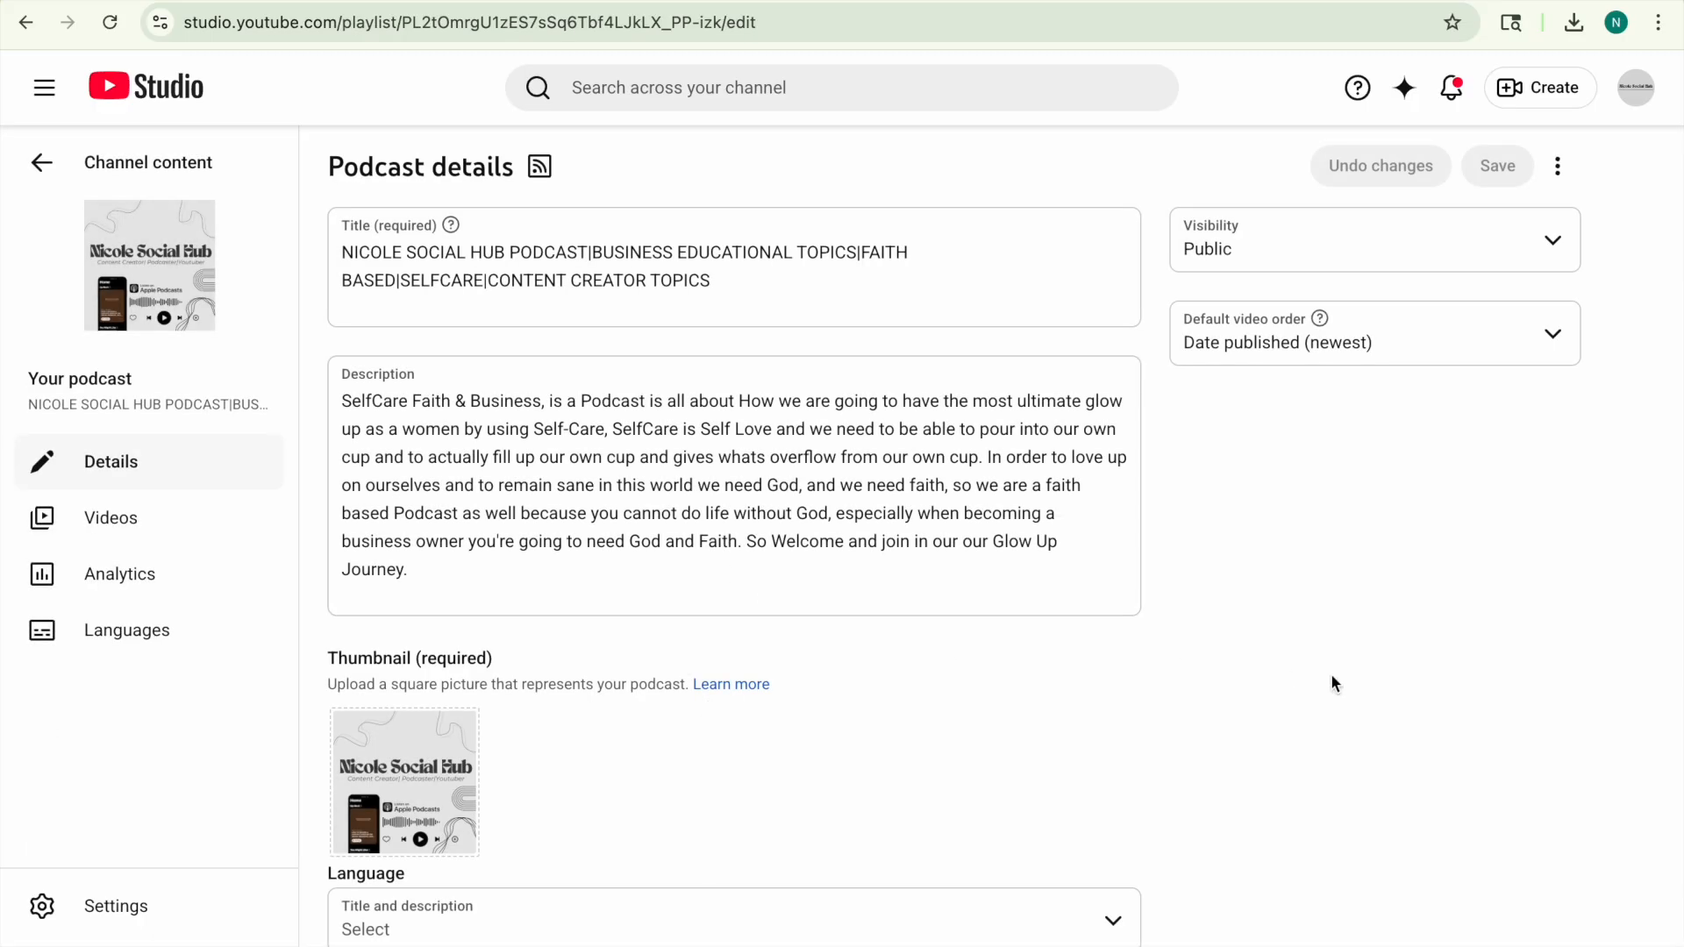
pyautogui.scroll(-3, 1330, 683)
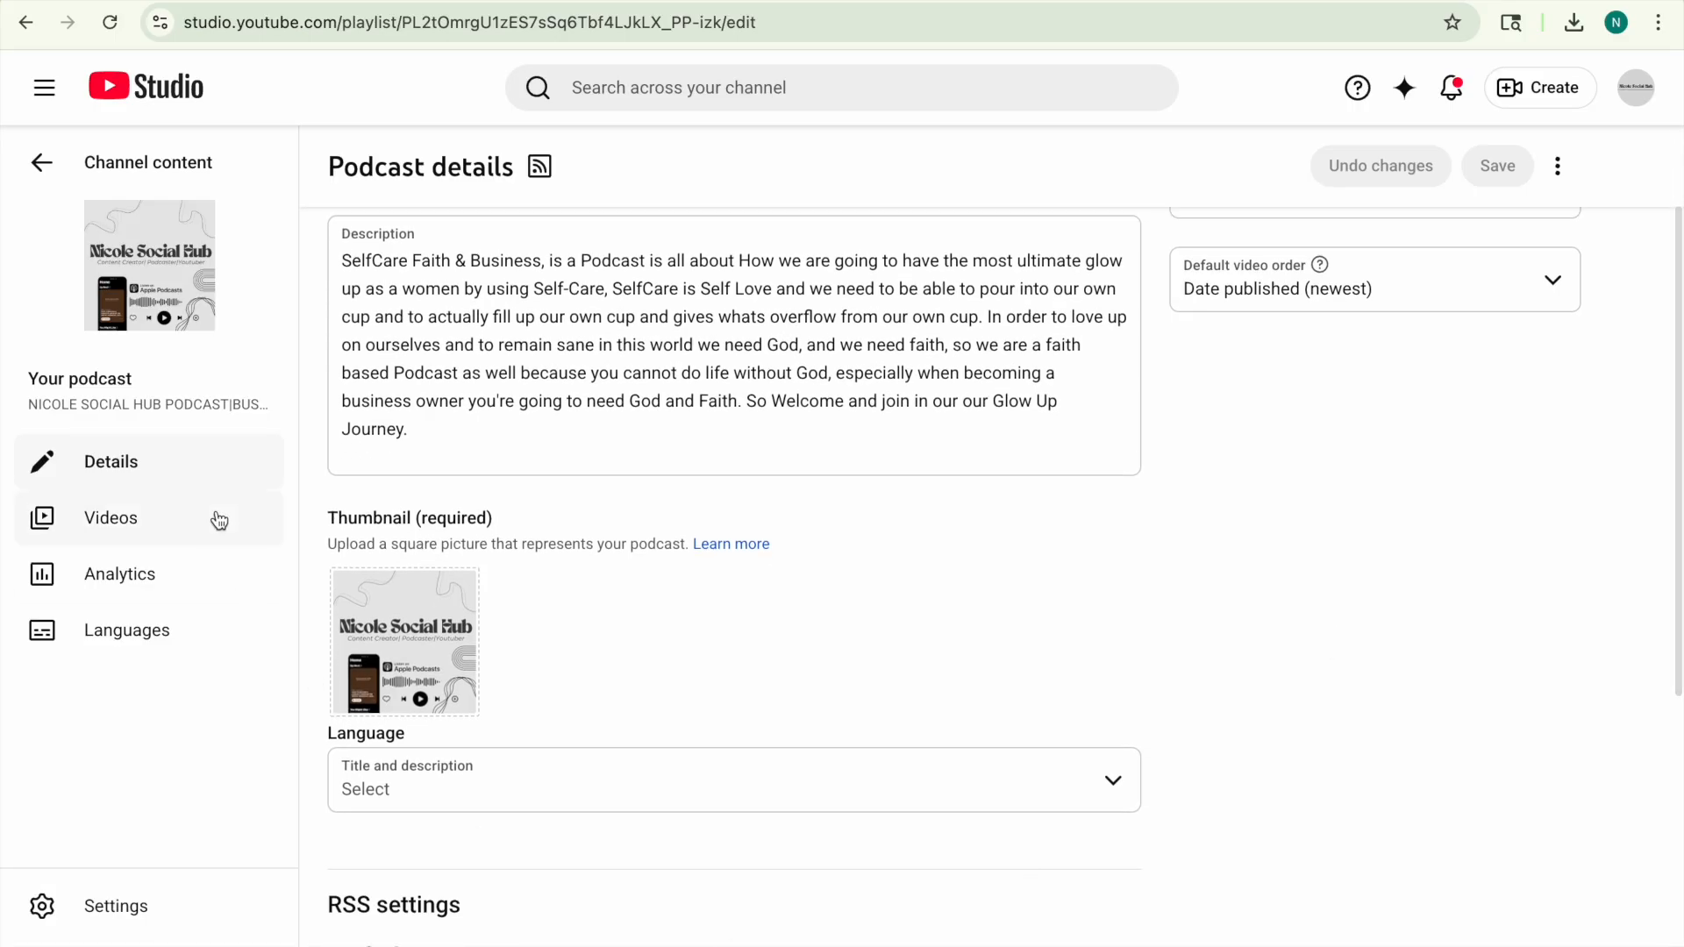
pyautogui.click(186, 520)
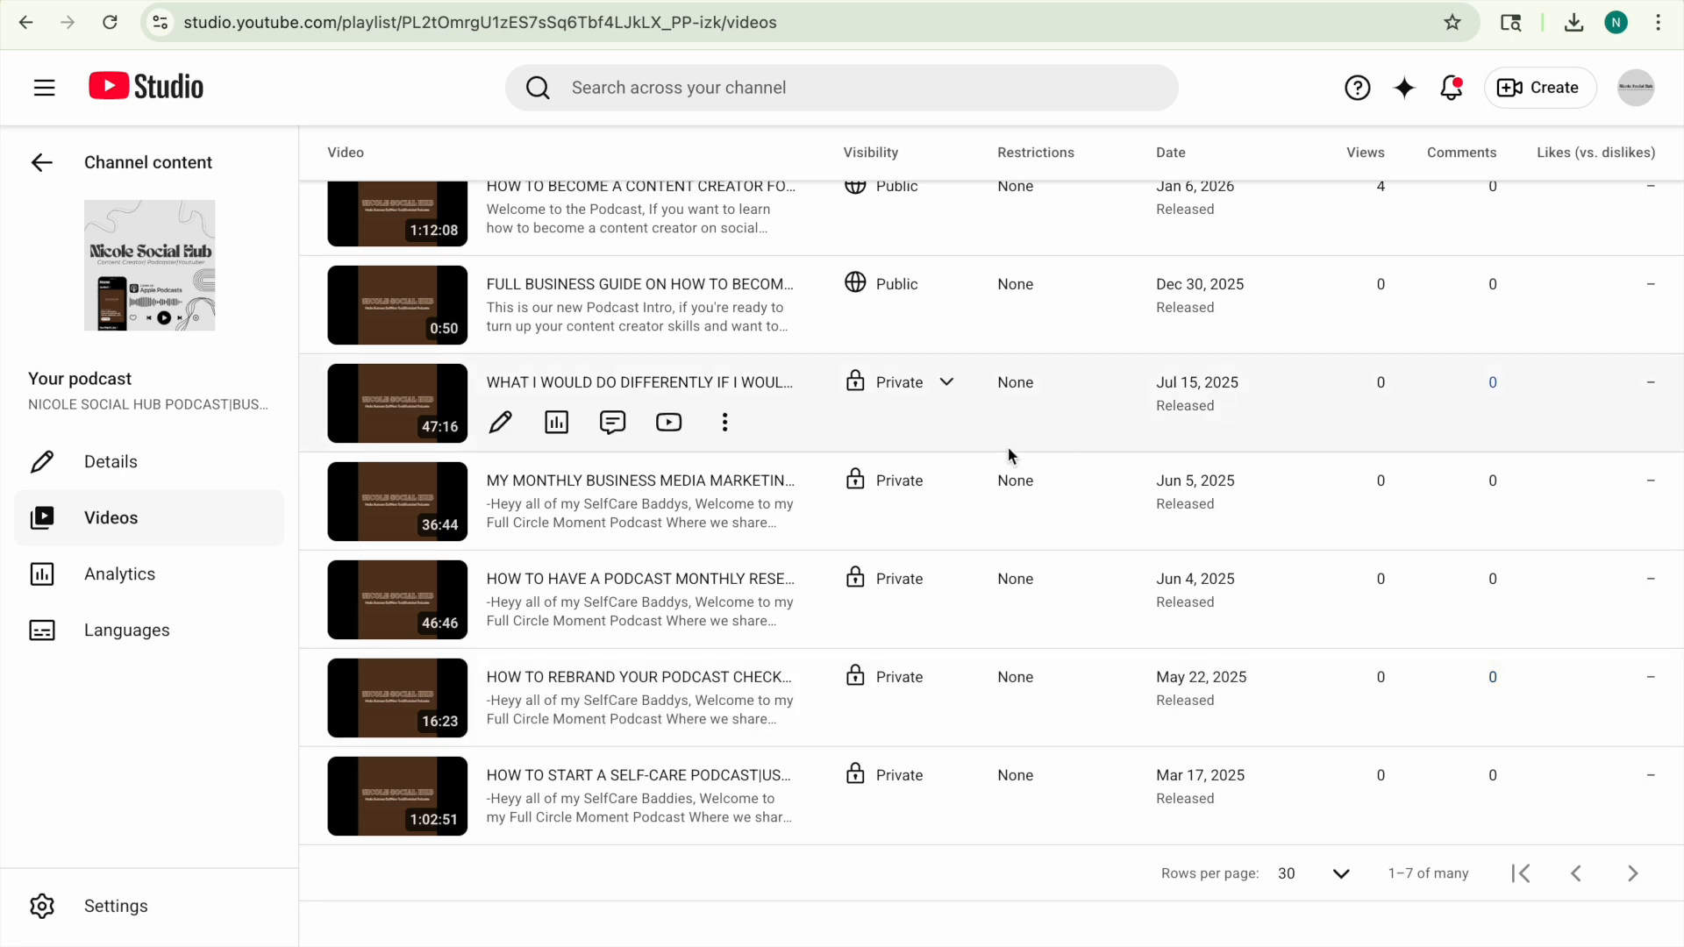
pyautogui.scroll(2, 608, 937)
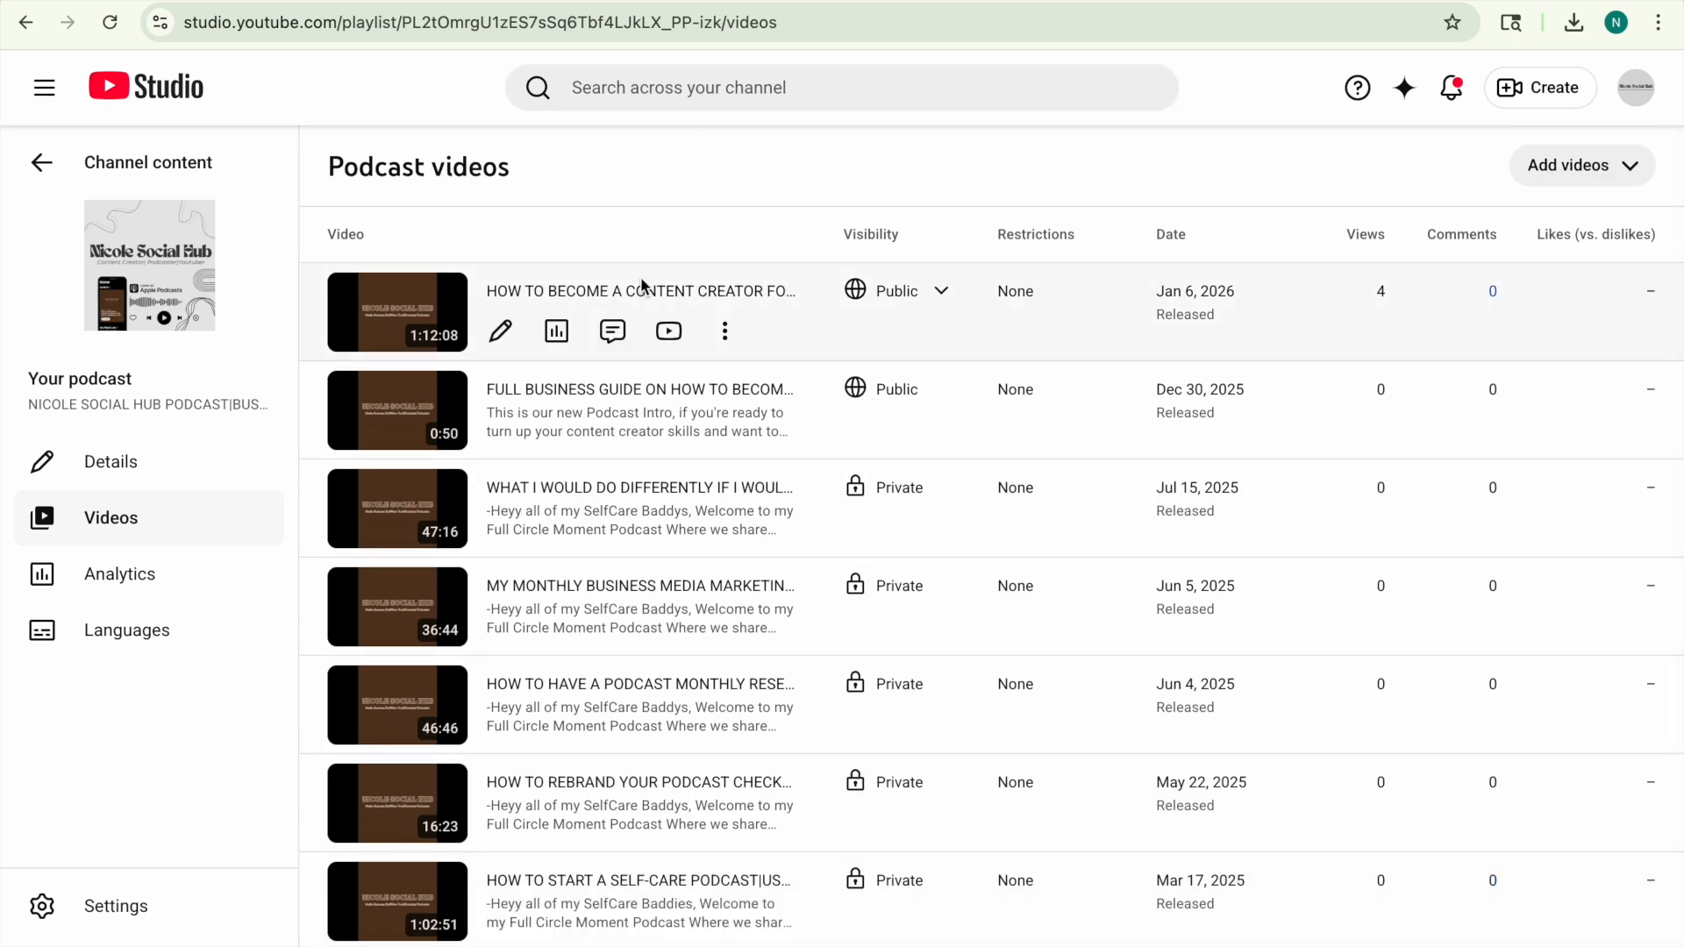
# Open the 1:12:08 episode "How to become a content creator" for editing and start uploading a thumbnail file.
pyautogui.click(494, 330)
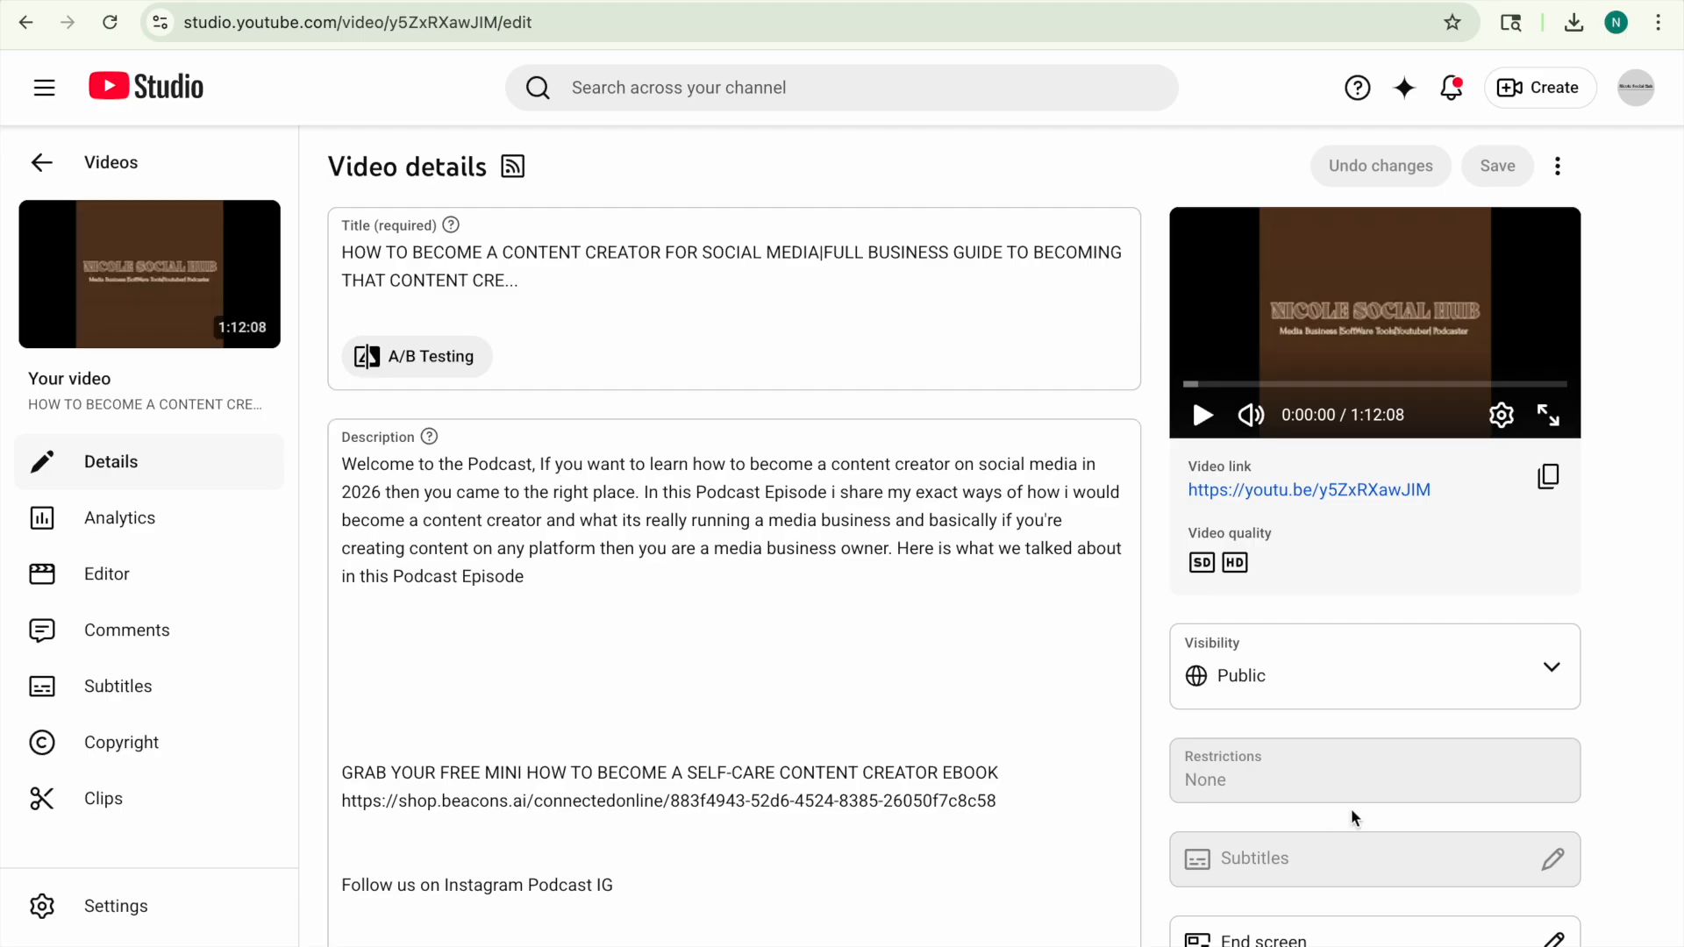
pyautogui.scroll(-3, 1680, 693)
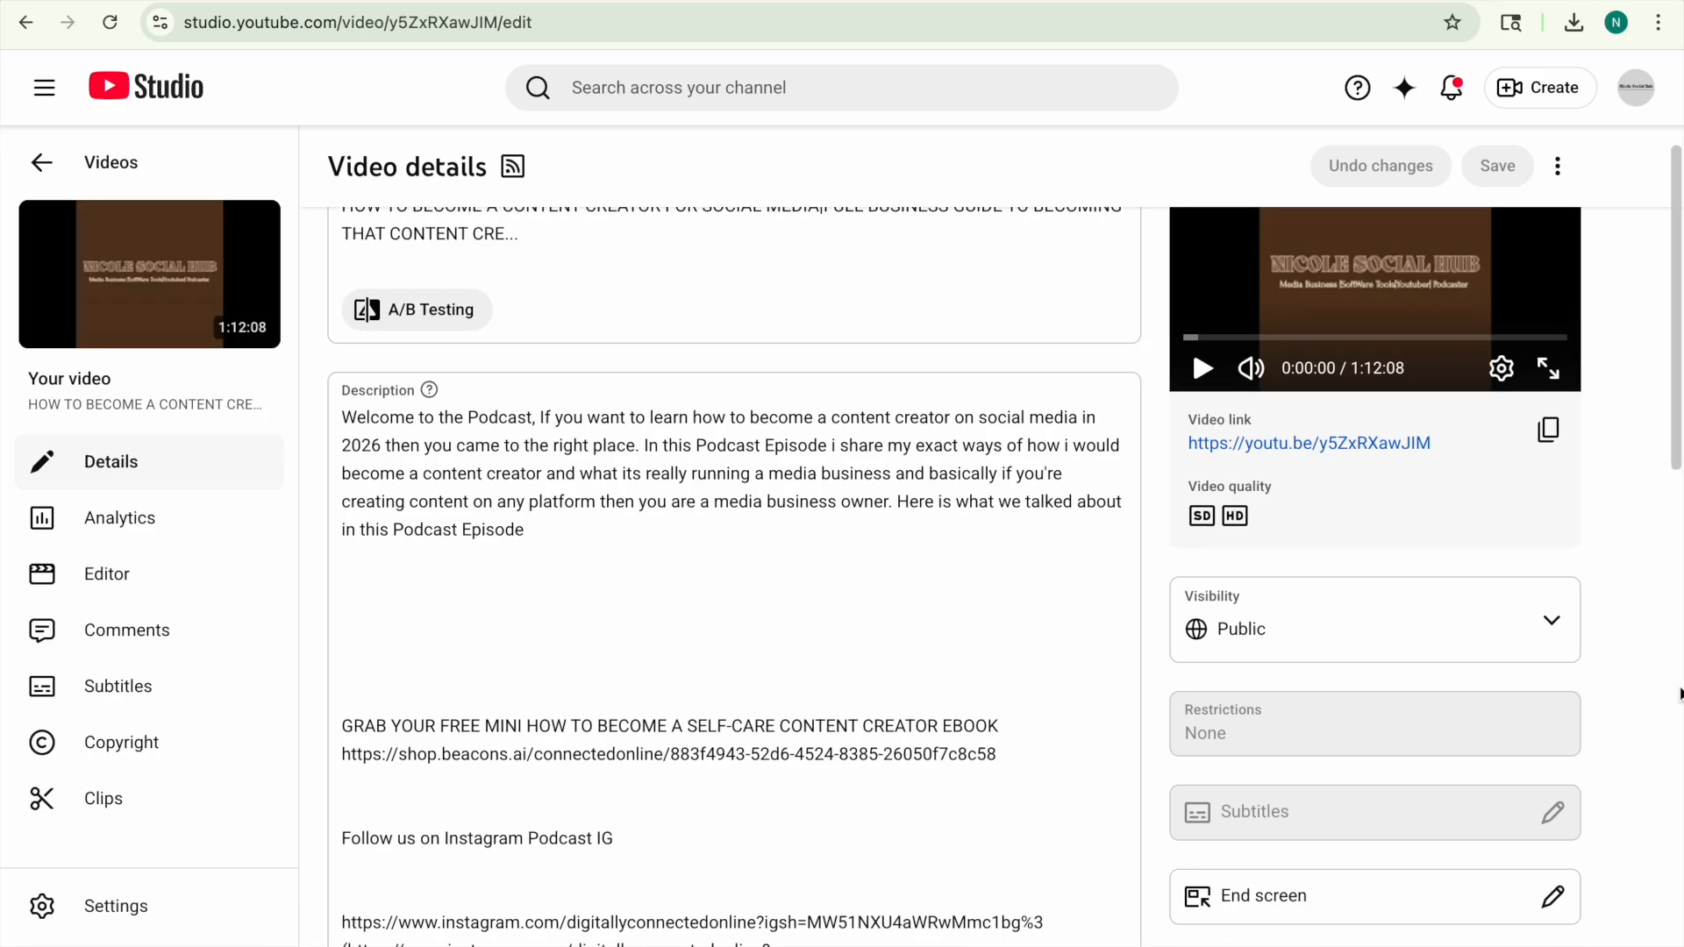
pyautogui.scroll(-10, 1678, 693)
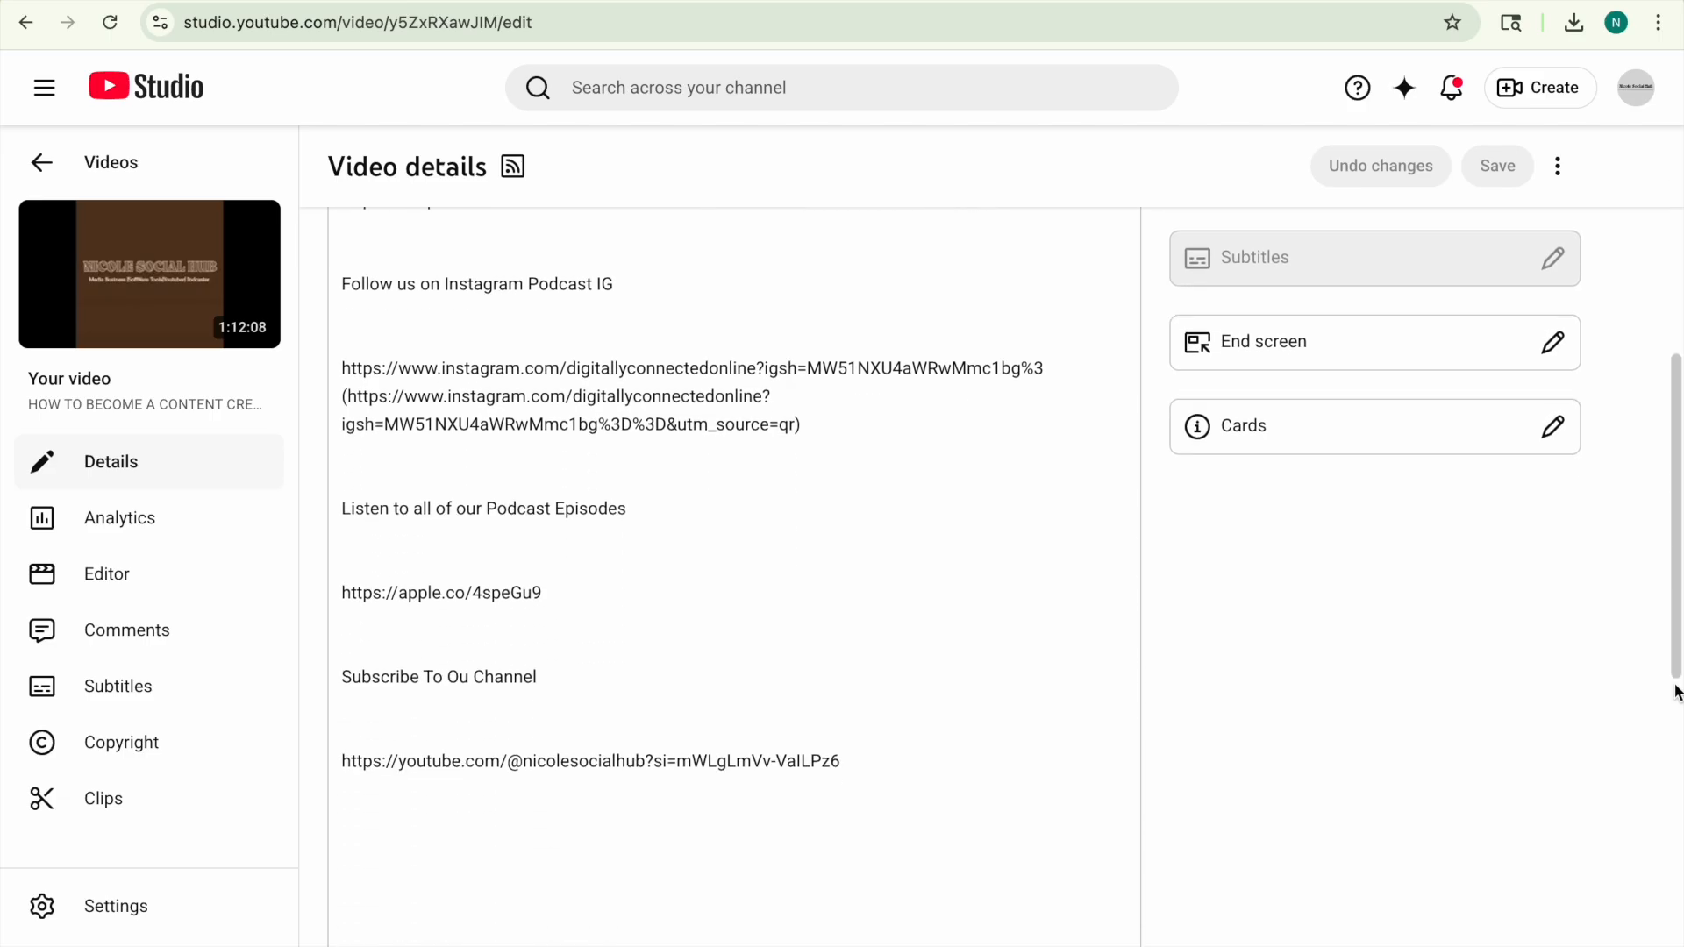
pyautogui.scroll(-1, 1677, 693)
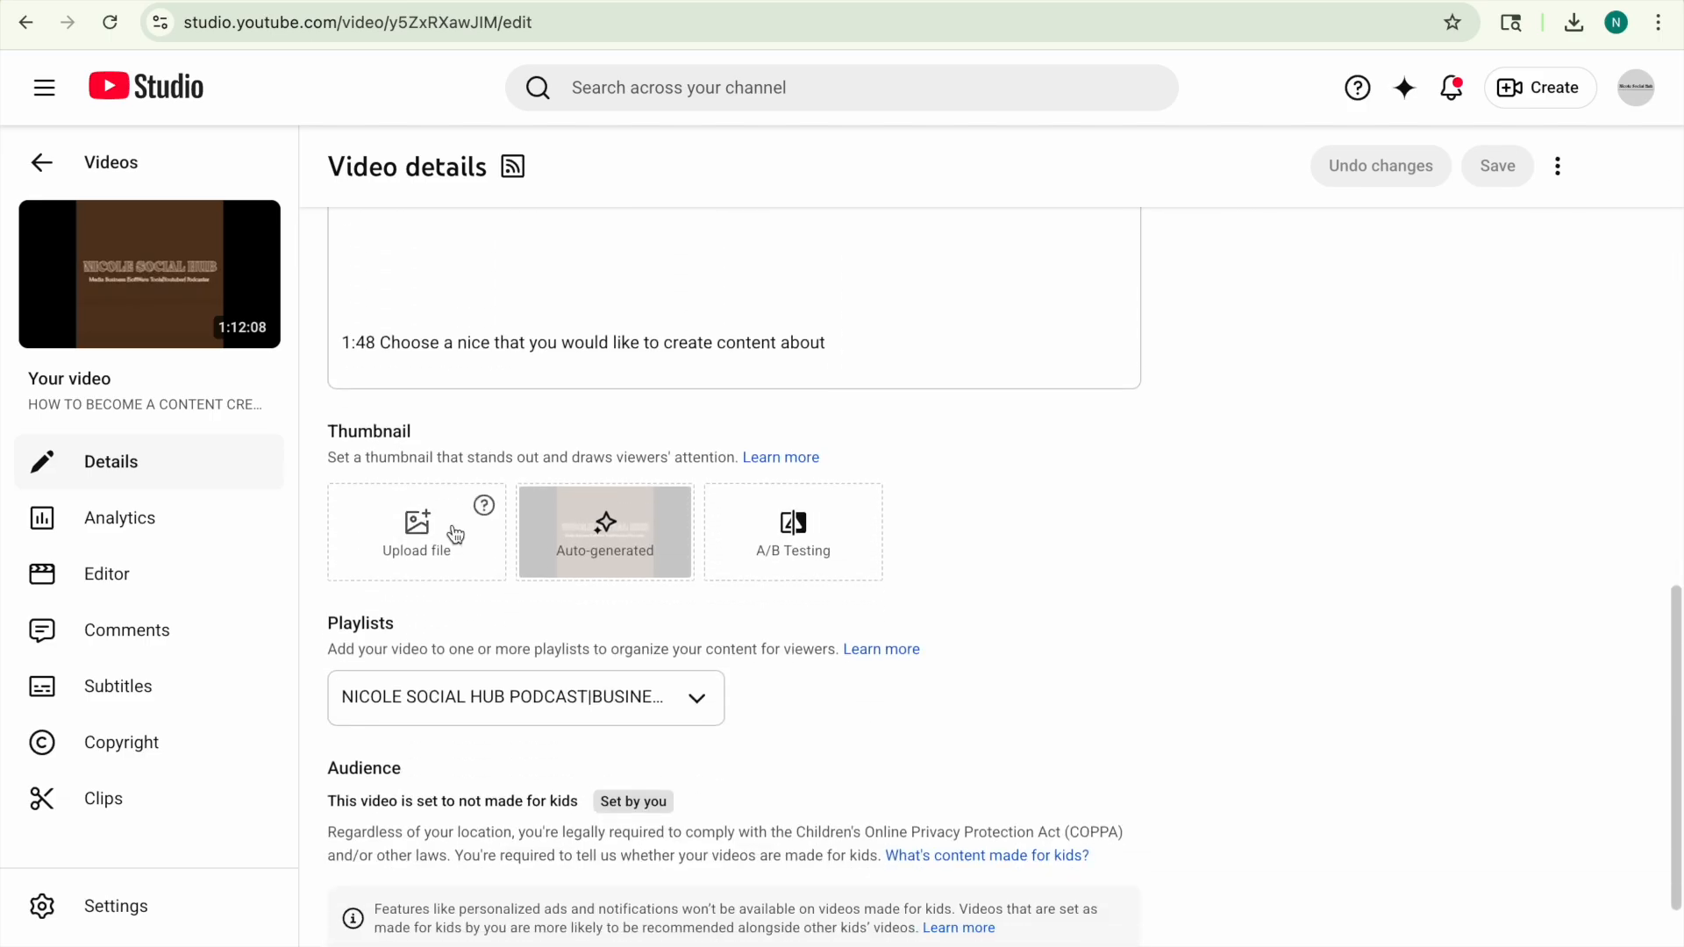
pyautogui.click(431, 556)
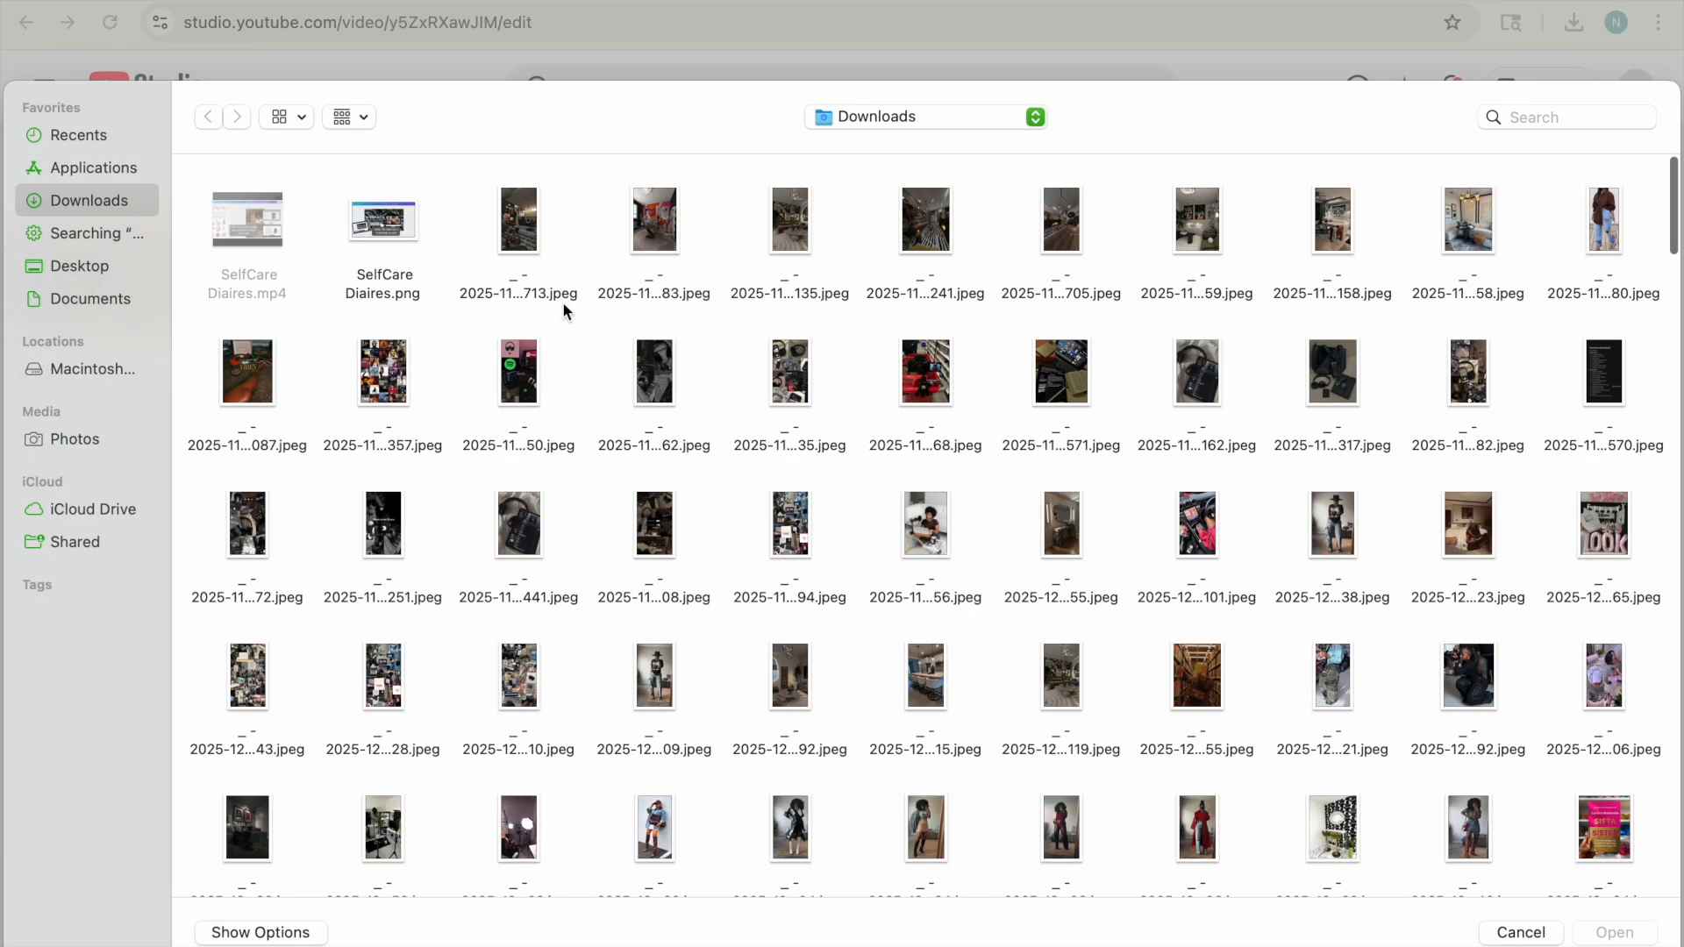
pyautogui.moveTo(1678, 169); pyautogui.dragTo(1661, 612)
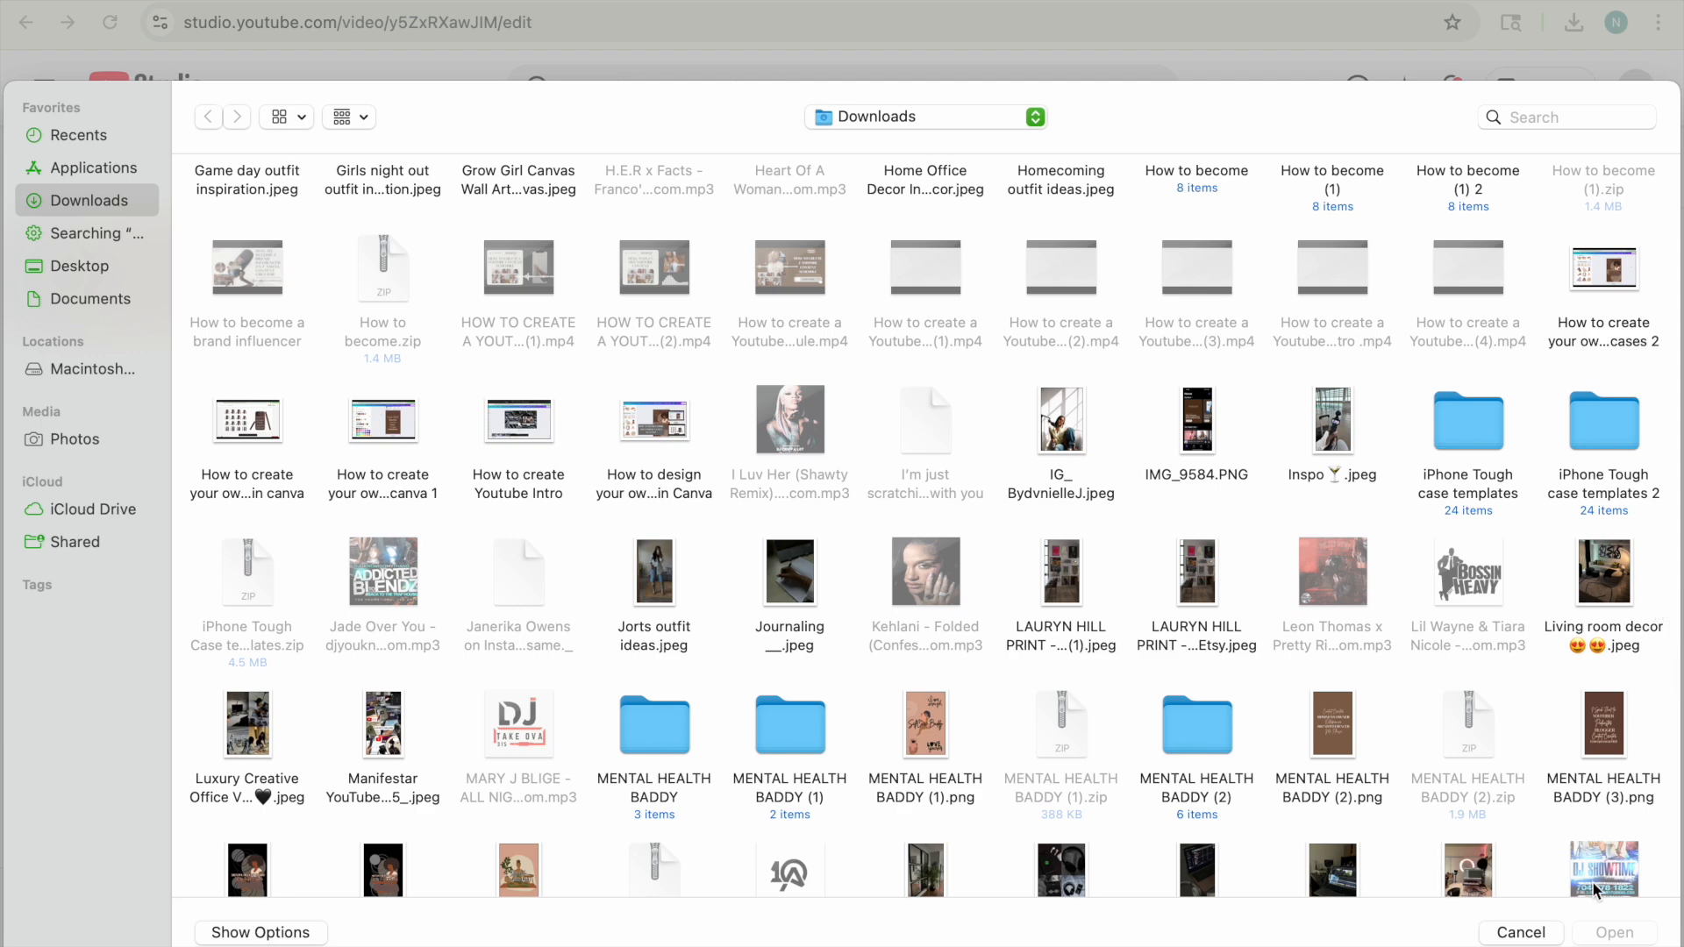
pyautogui.press('Down')
pyautogui.press('Down')
pyautogui.press('Down')
pyautogui.press('Down')
pyautogui.press('Down')
pyautogui.press('Down')
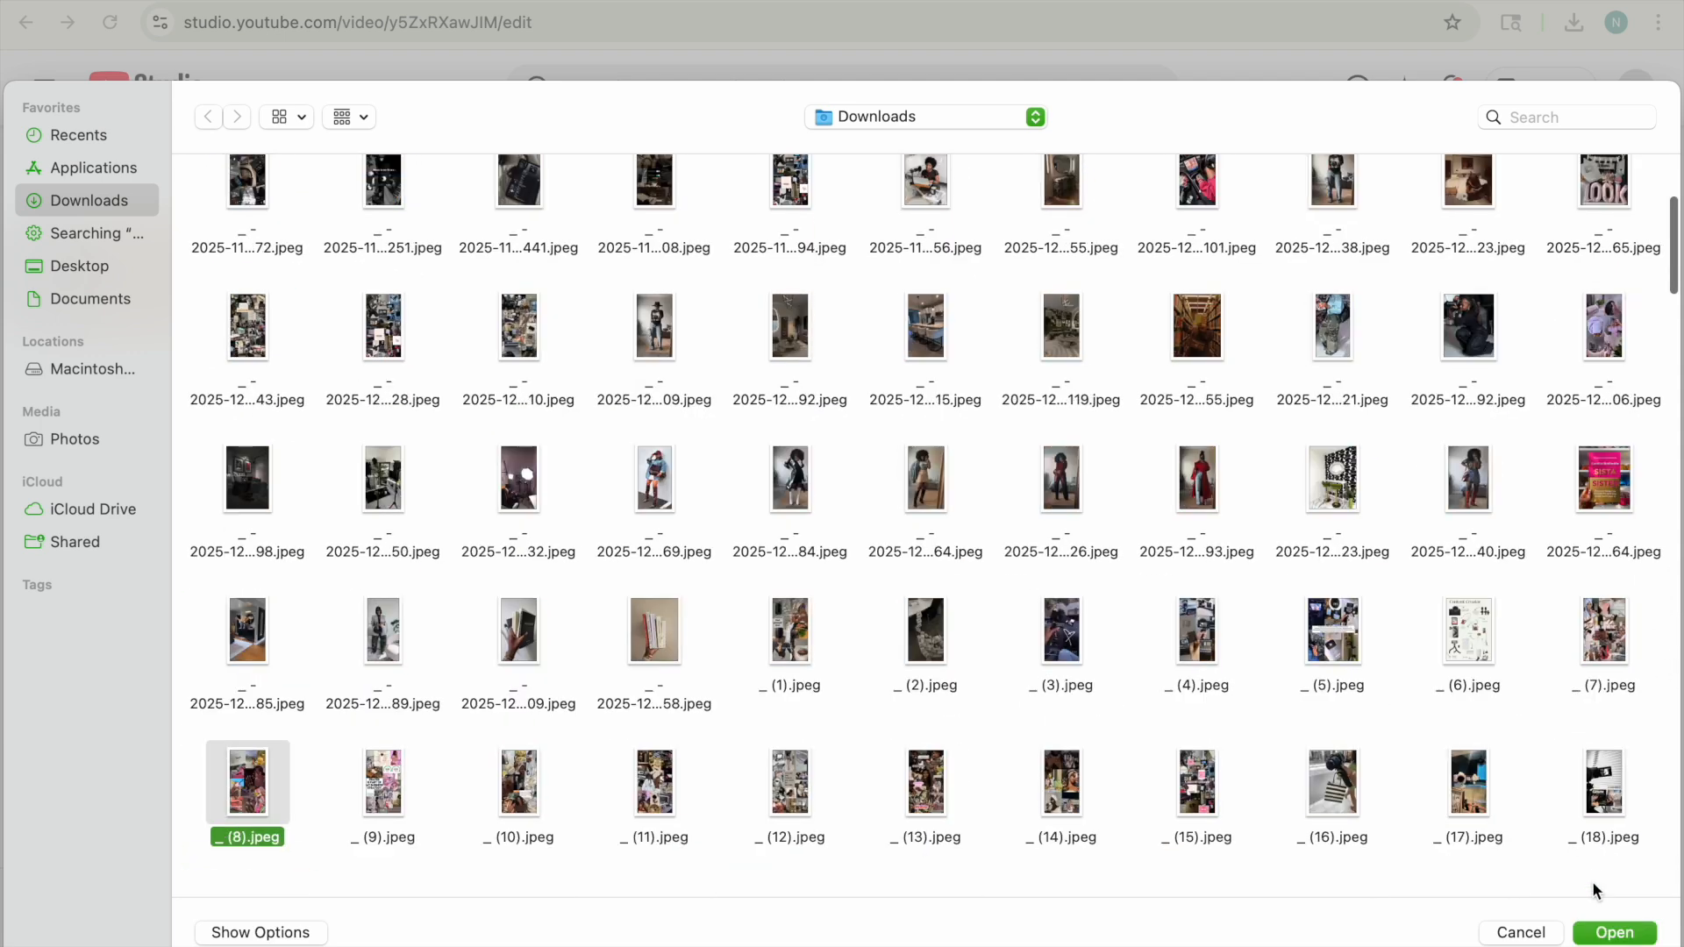
pyautogui.press('Down')
pyautogui.press('Down')
pyautogui.press('Down')
pyautogui.press('Down')
pyautogui.press('Down')
pyautogui.press('Down')
pyautogui.press('Down')
pyautogui.press('Down')
pyautogui.press('Down')
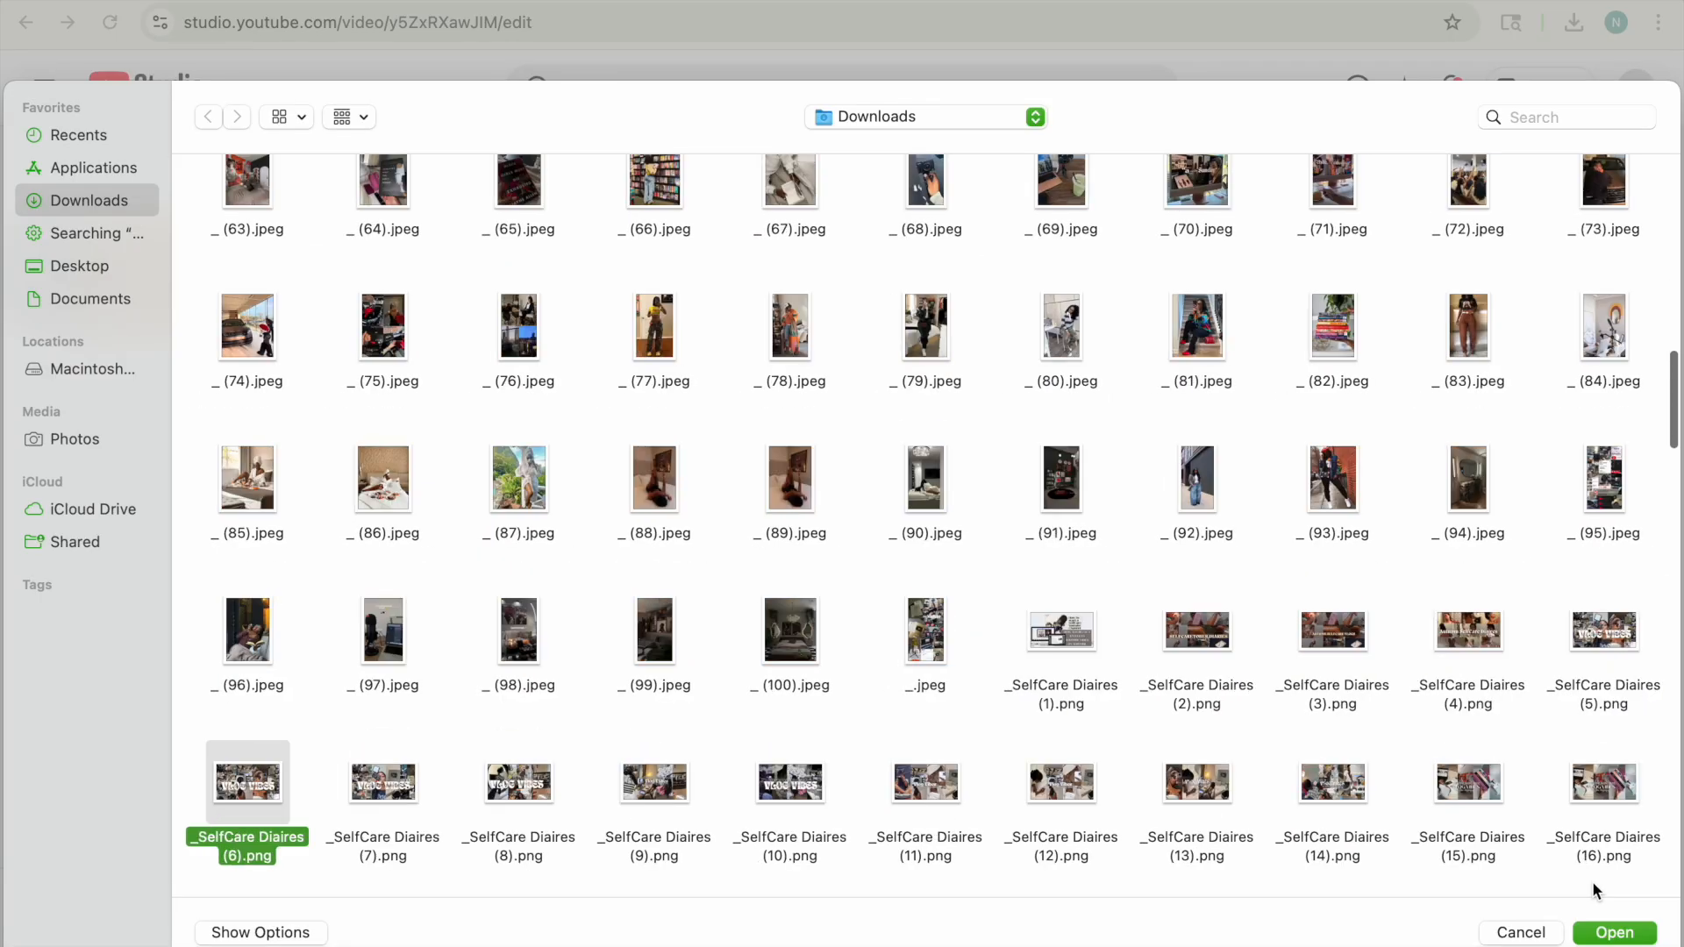
pyautogui.press('Down')
pyautogui.press('Down')
pyautogui.press('Down')
pyautogui.press('Down')
pyautogui.press('Down')
pyautogui.press('Down')
pyautogui.press('Down')
pyautogui.press('Down')
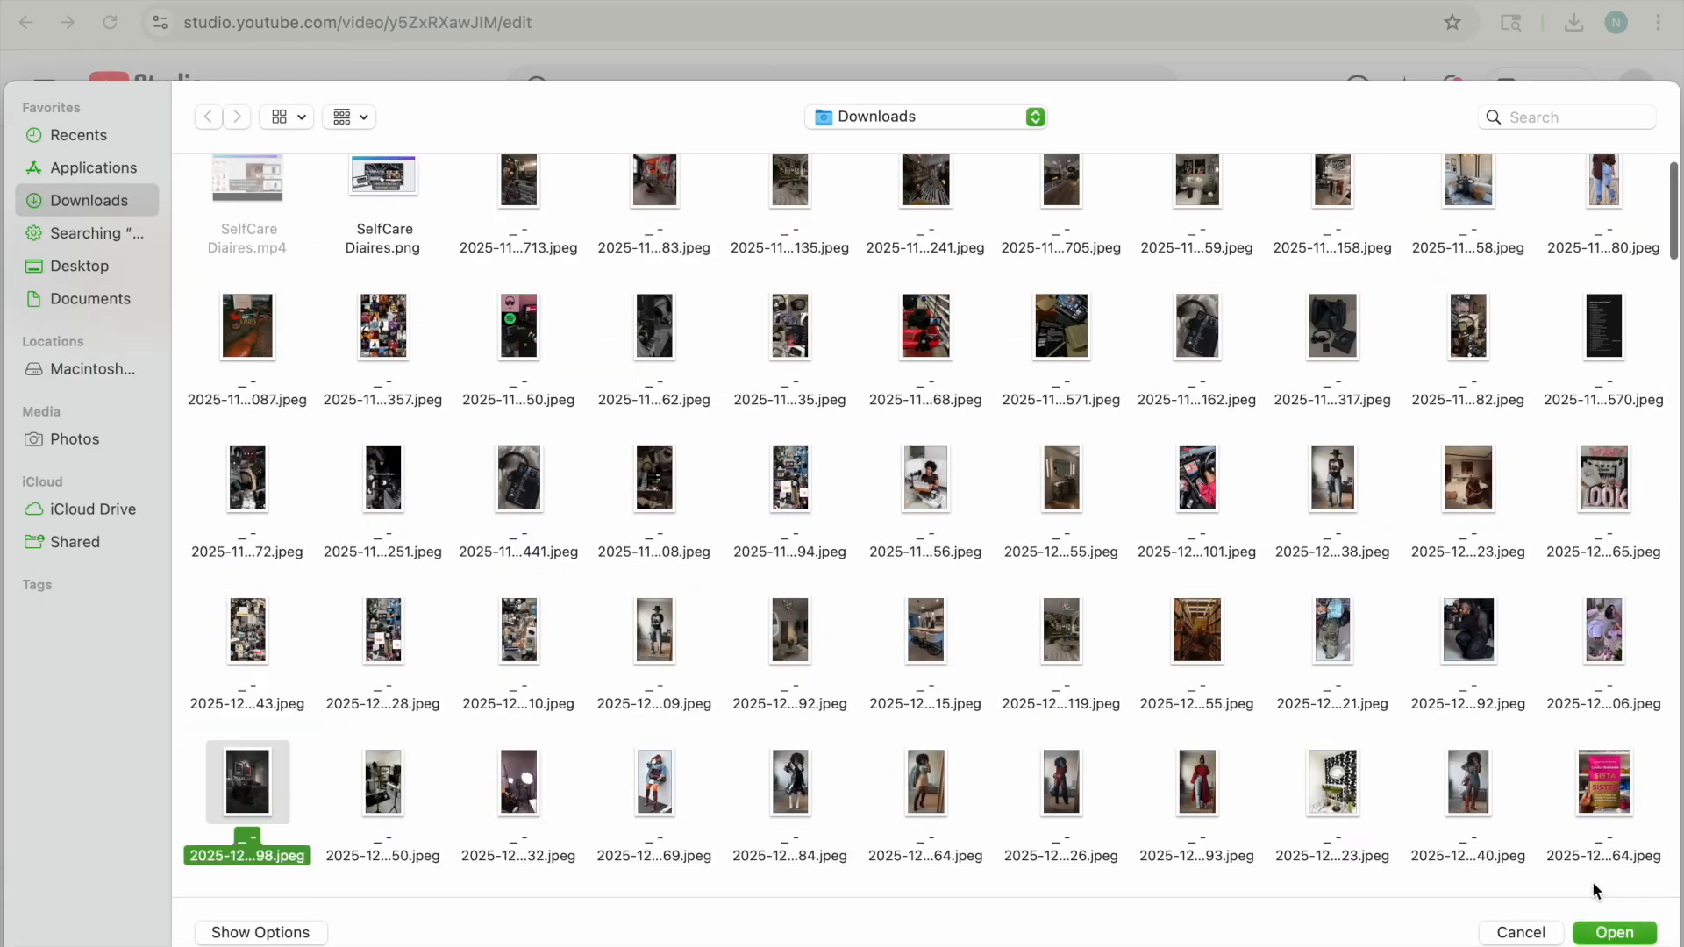
pyautogui.press('Down')
# Set Nicole Social Hub (2).png from Downloads as the episode's thumbnail, save the change, and return to the podcast's videos.
pyautogui.moveTo(1675, 233); pyautogui.dragTo(1669, 684)
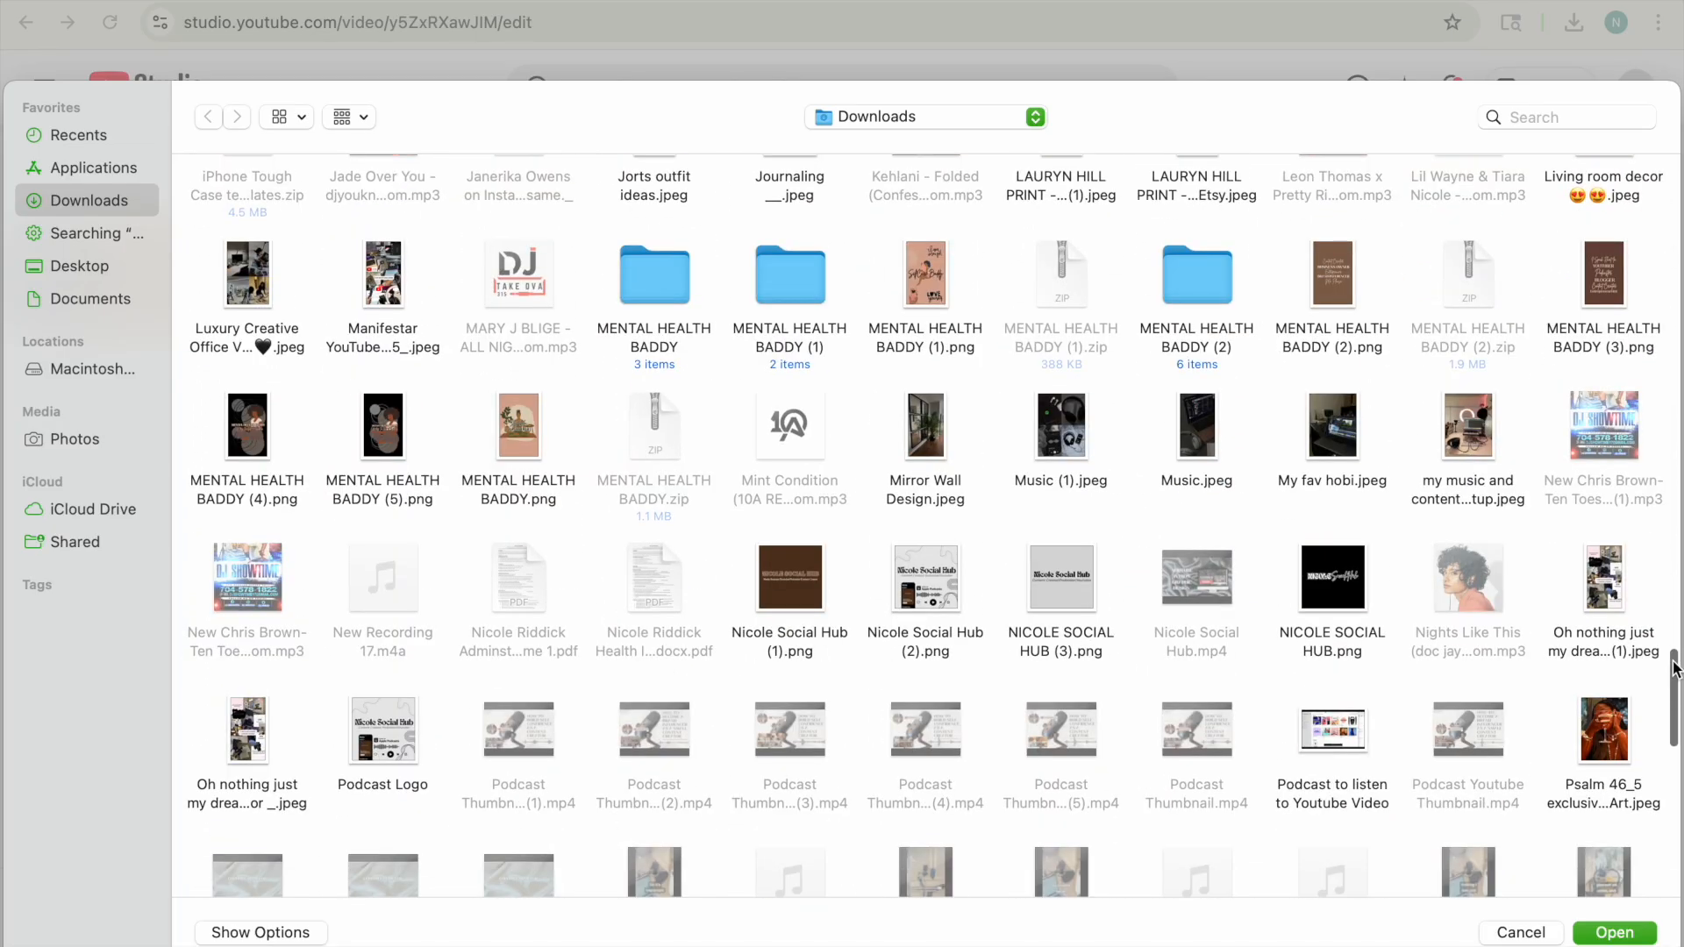
pyautogui.click(923, 593)
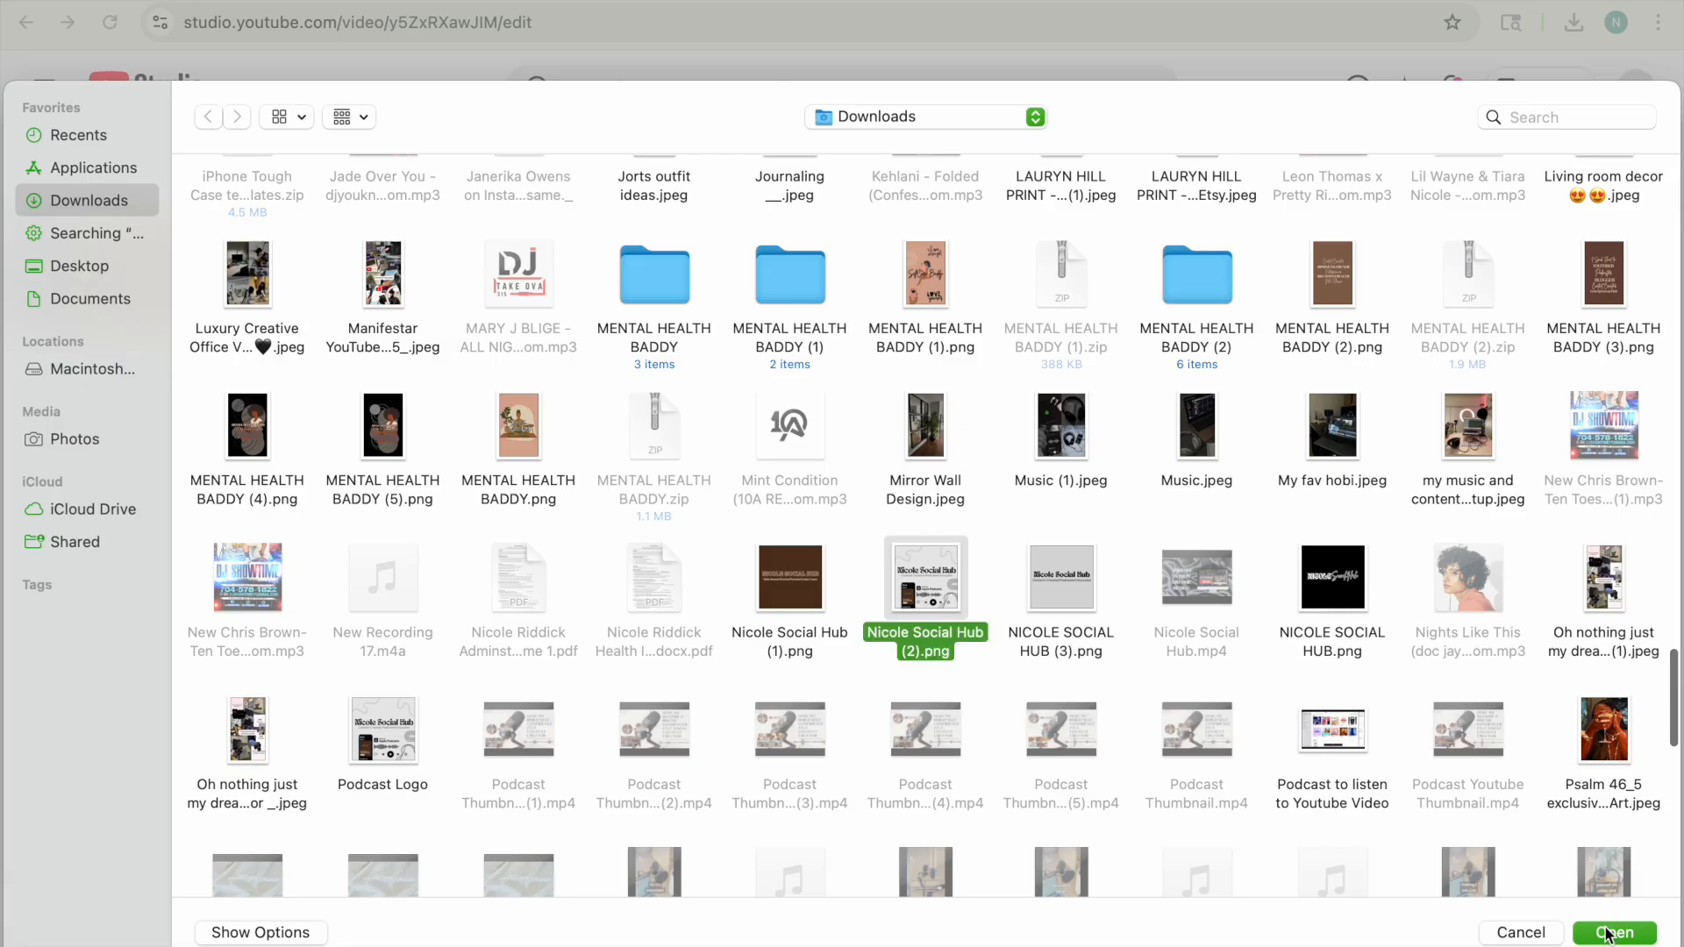
pyautogui.click(1610, 933)
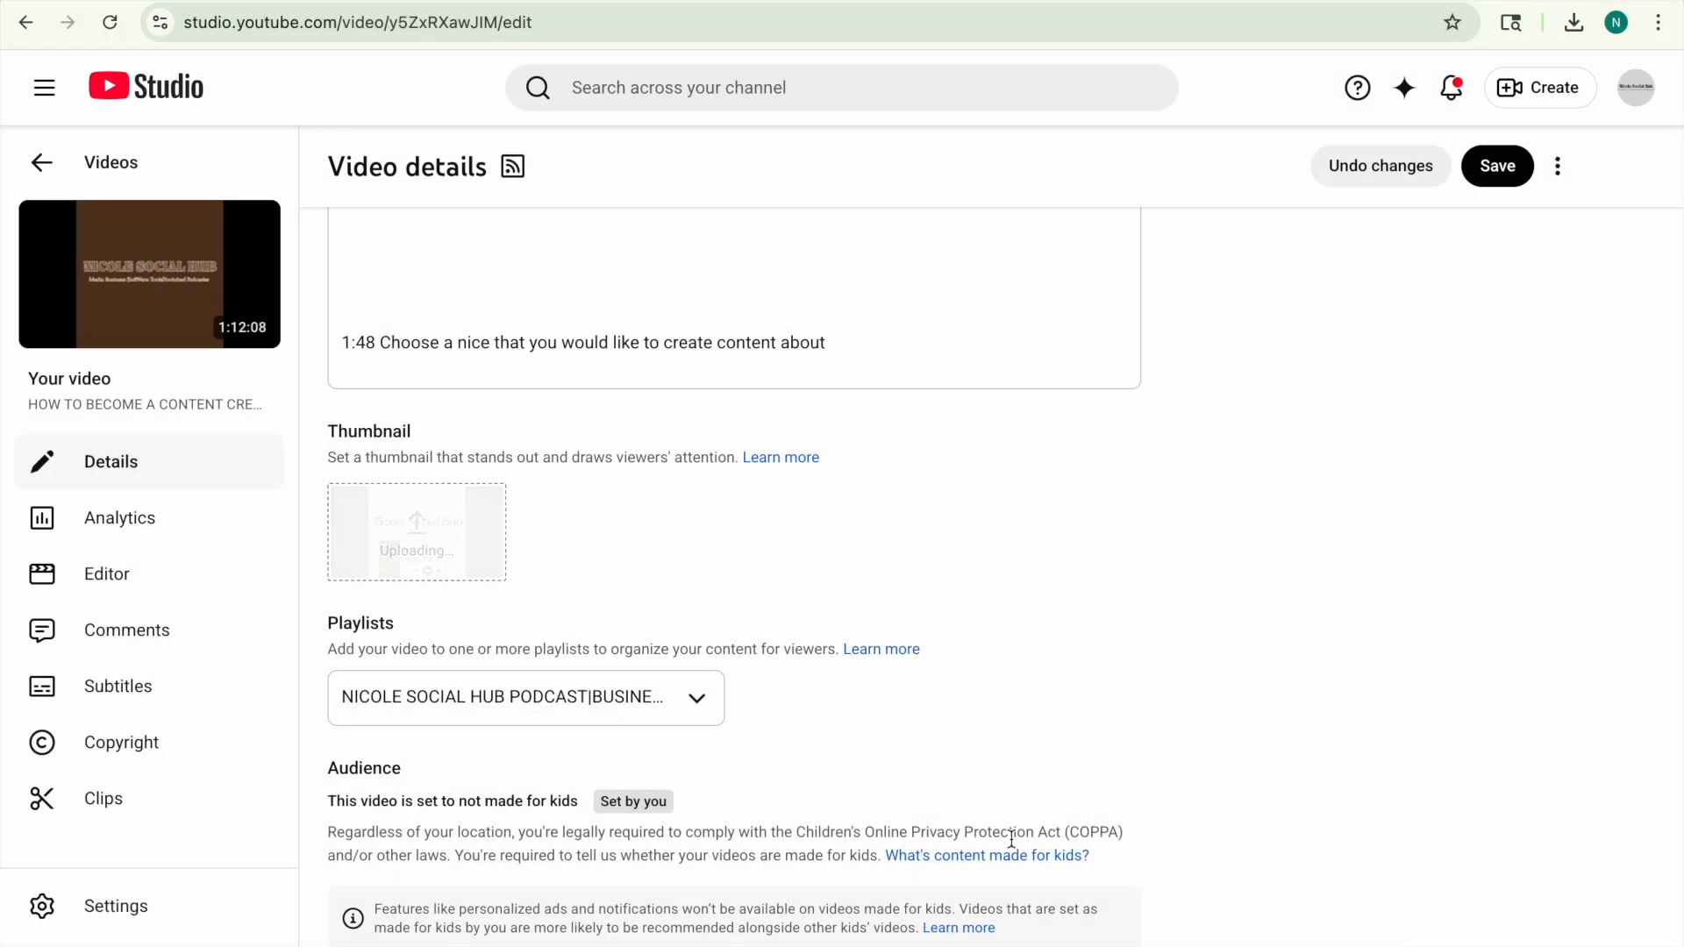
pyautogui.click(1474, 169)
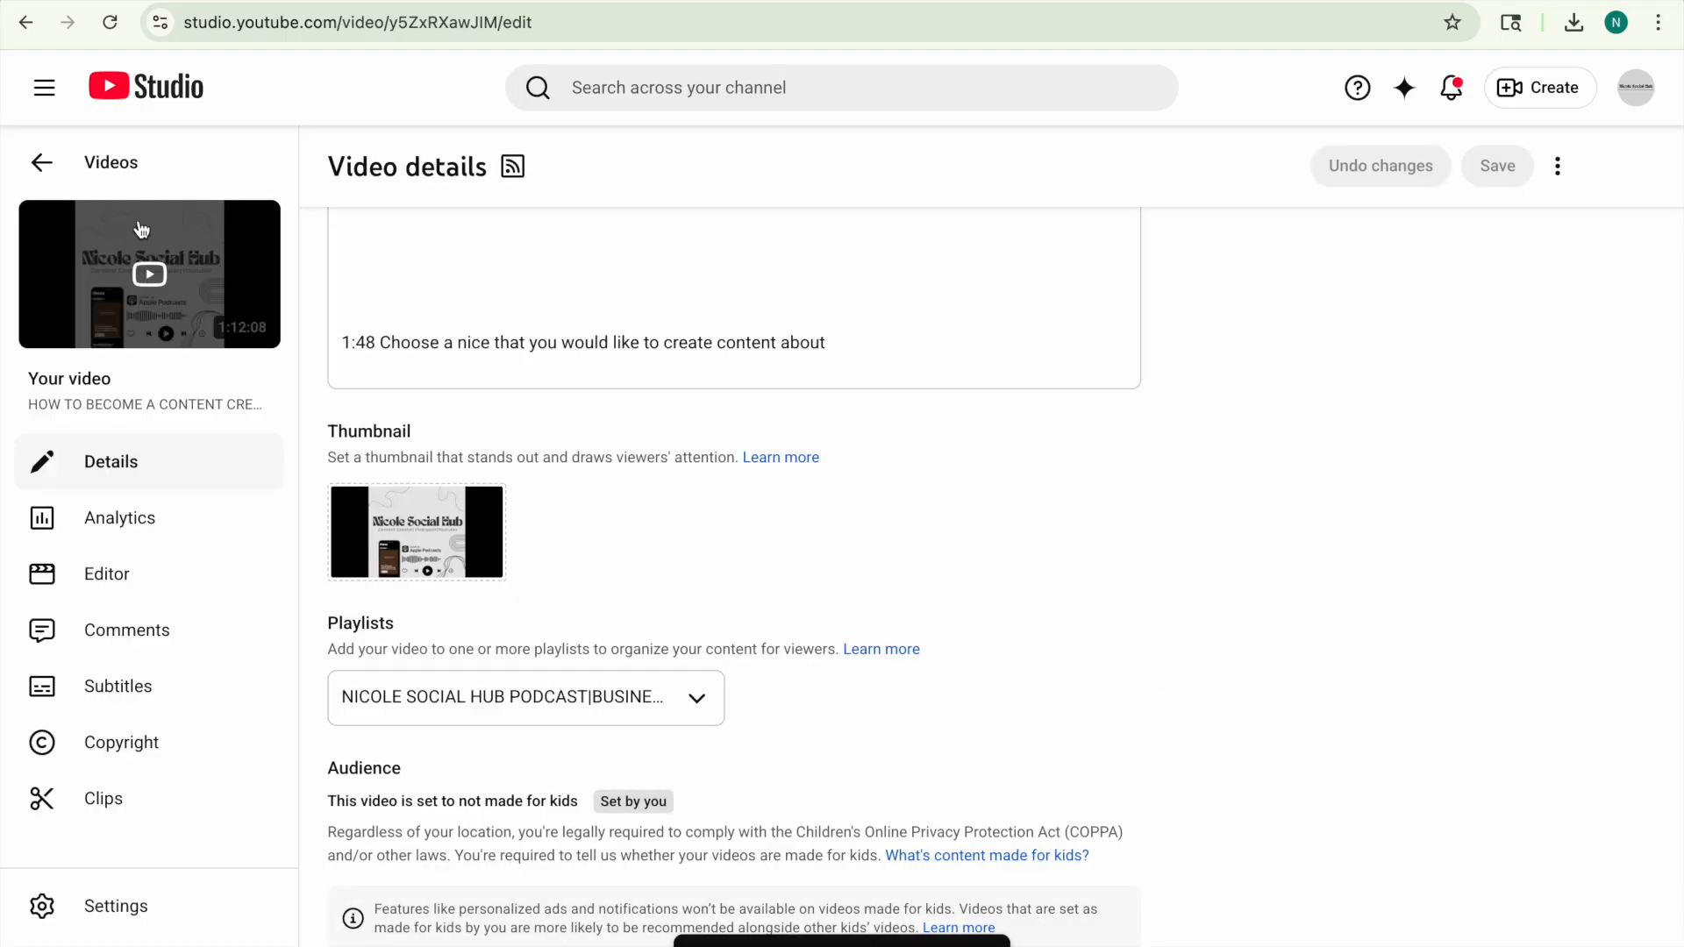
pyautogui.click(47, 172)
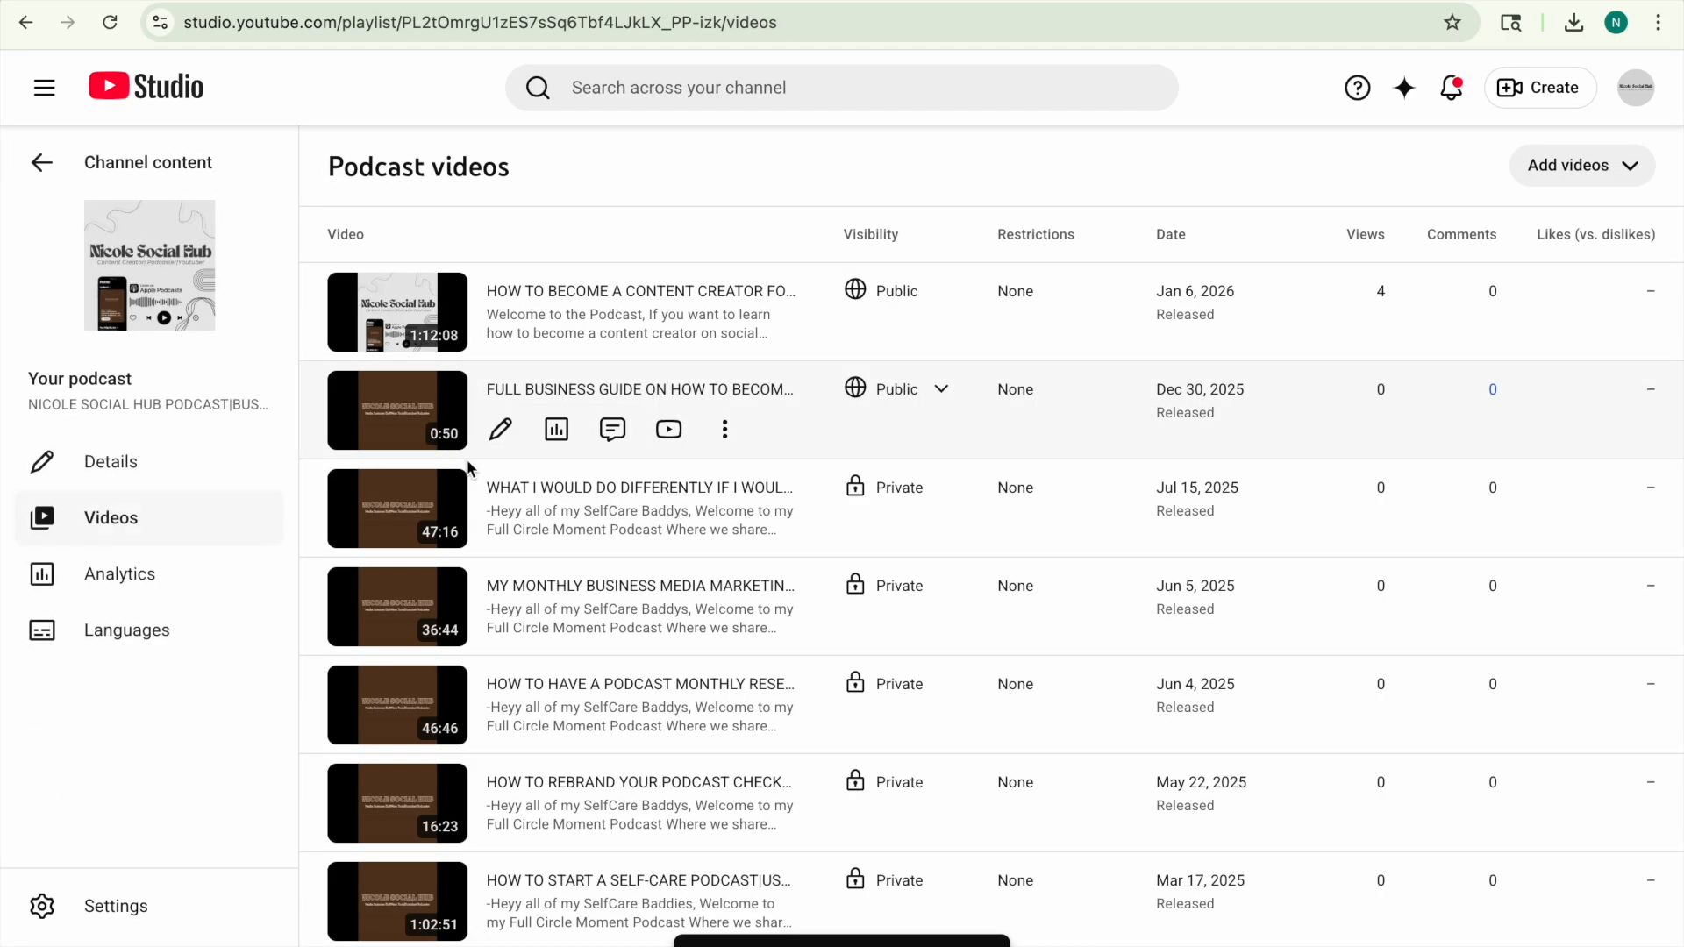
# Set Nicole Social Hub (2).png as the thumbnail of the 0:50 "Full business guide" episode, save it, and return to the podcast's videos.
pyautogui.click(501, 429)
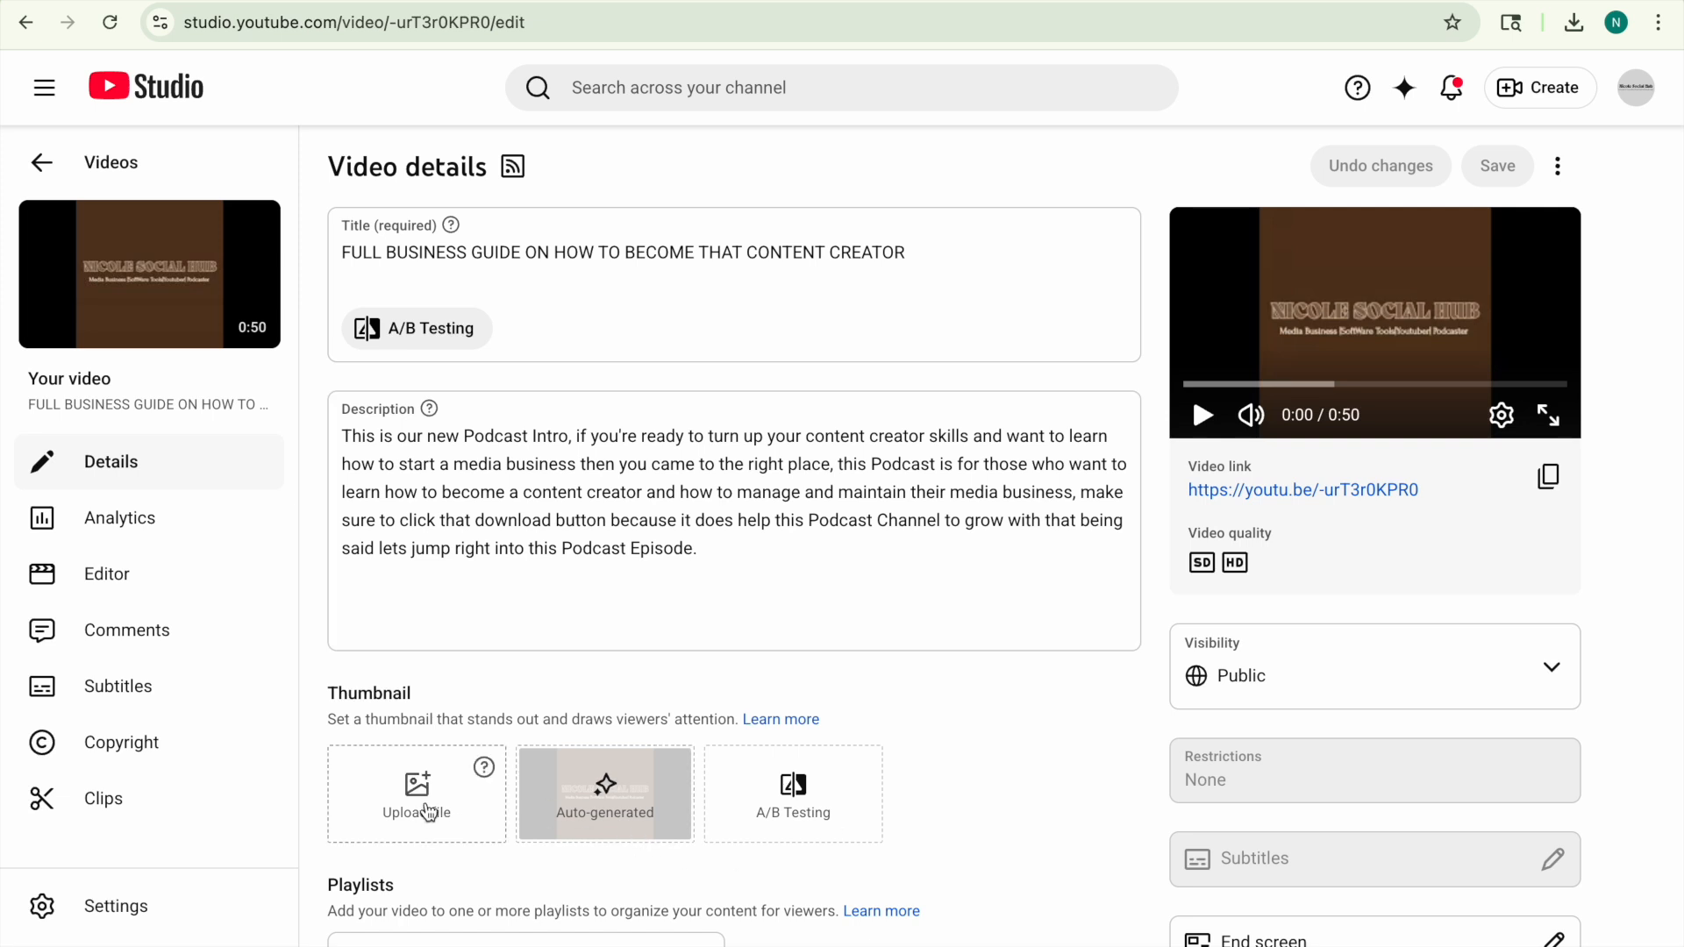
pyautogui.click(400, 783)
pyautogui.moveTo(1673, 227)
pyautogui.mouseDown()
pyautogui.moveTo(1667, 577)
pyautogui.moveTo(1648, 648)
pyautogui.moveTo(1669, 619)
pyautogui.moveTo(1662, 877)
pyautogui.moveTo(1655, 694)
pyautogui.mouseUp()
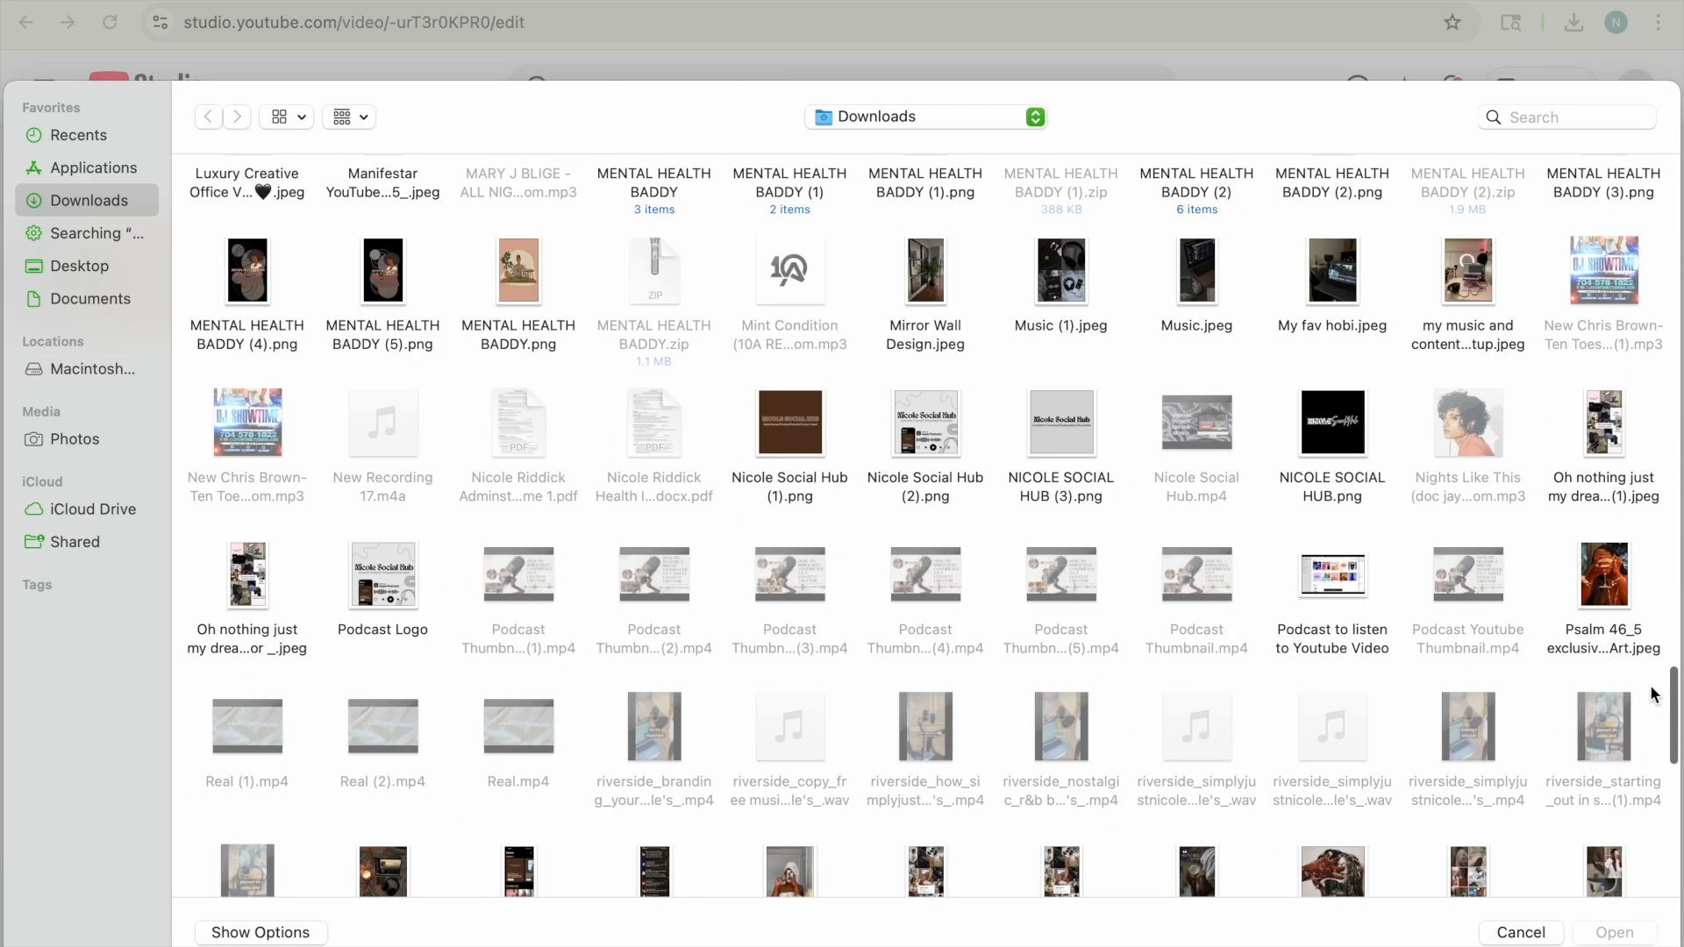
pyautogui.click(923, 428)
pyautogui.click(1598, 931)
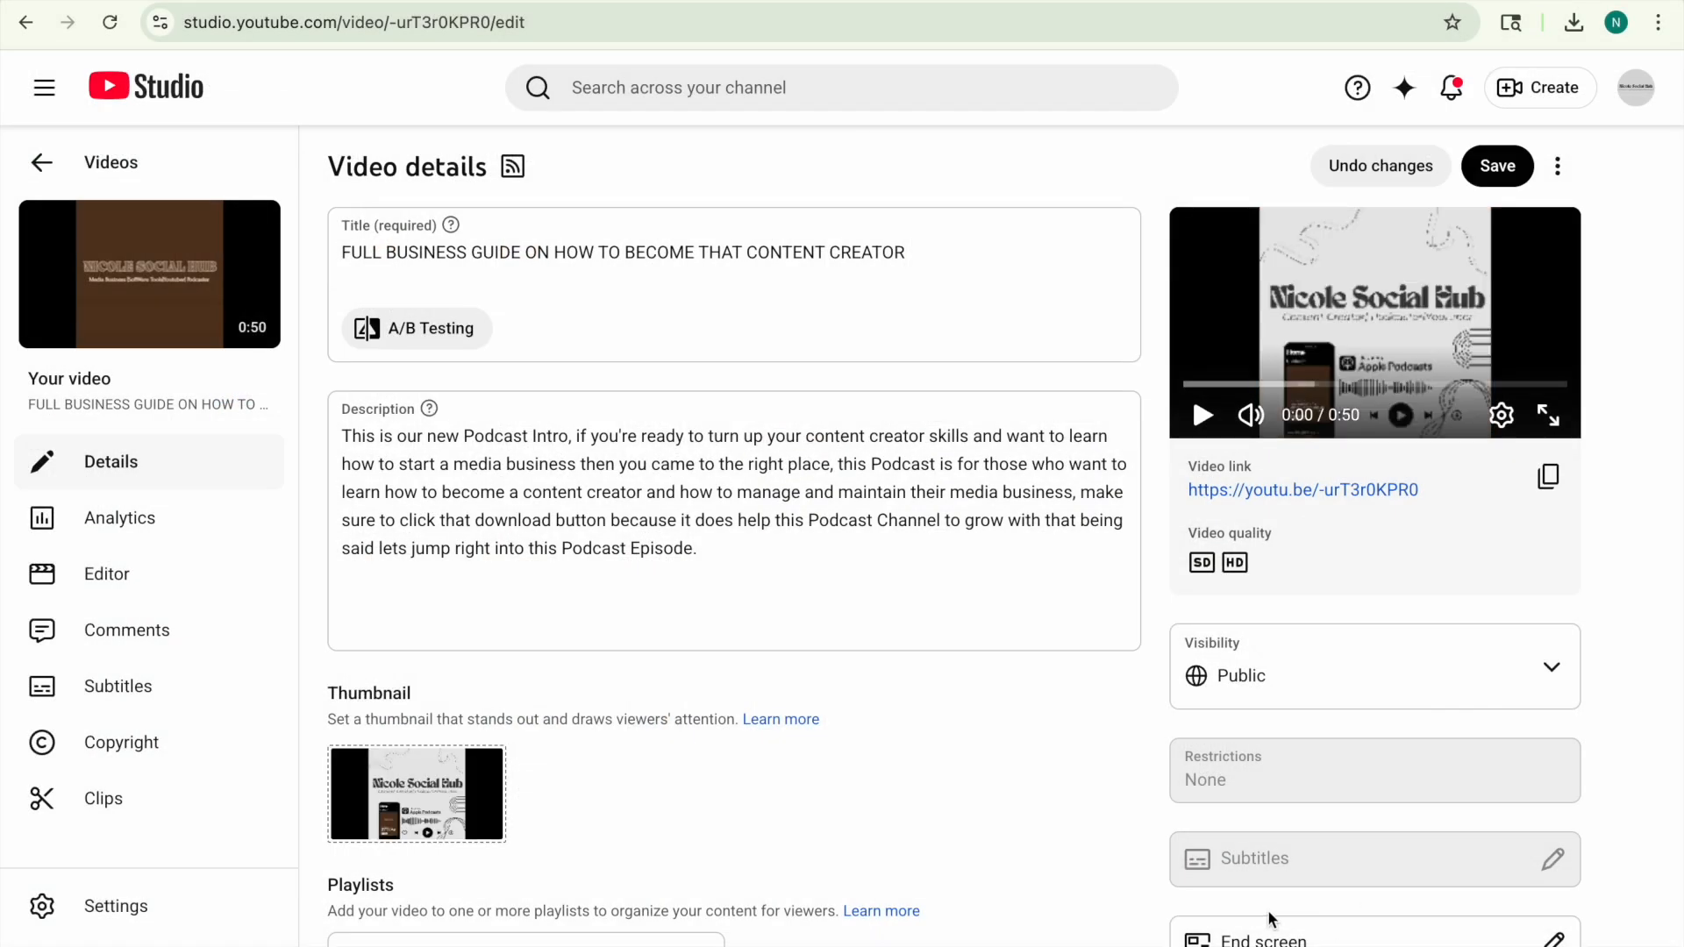
pyautogui.click(1499, 170)
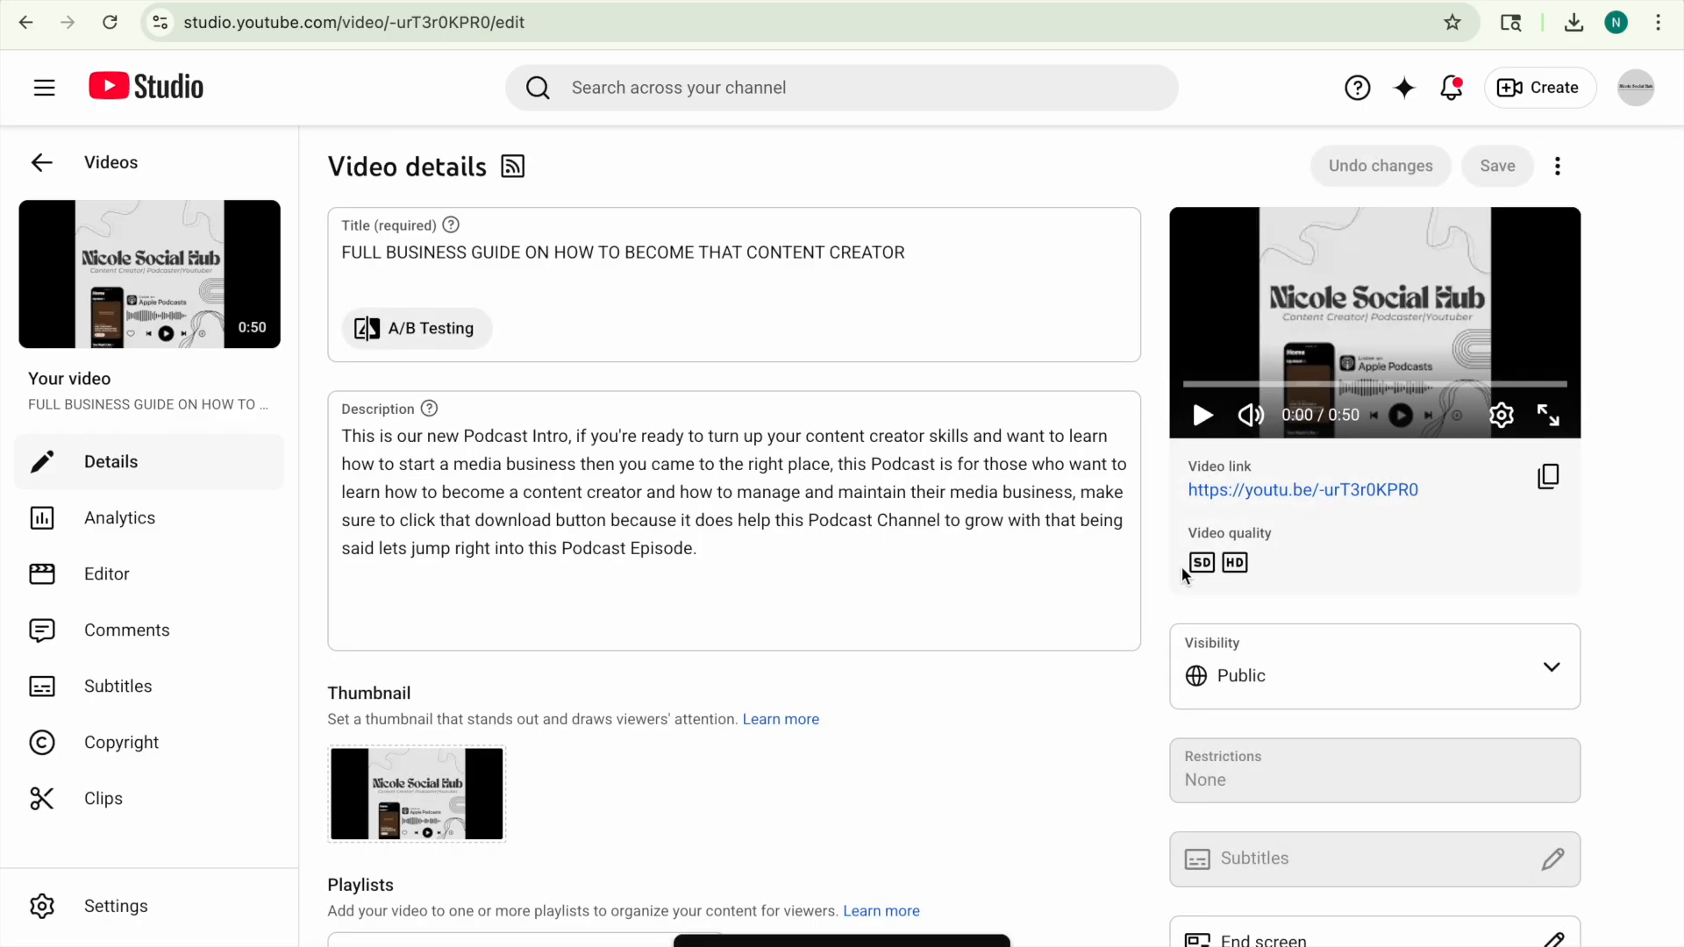
pyautogui.click(60, 180)
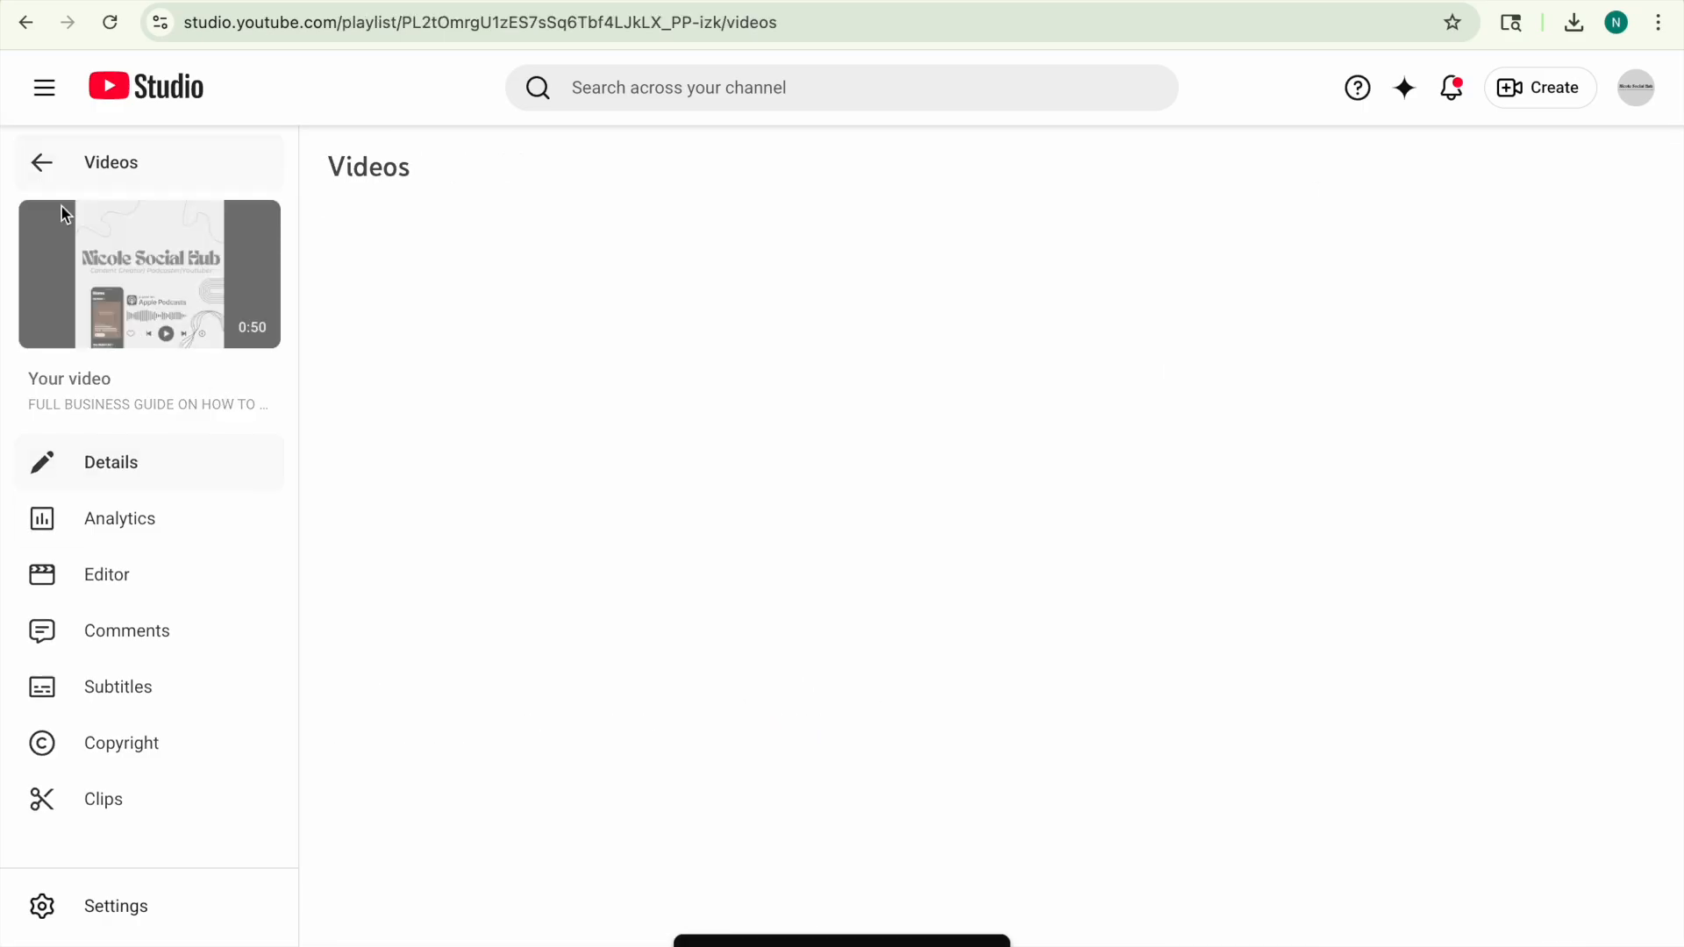
# Mark the 47:16 episode "What I would do differently" as not made for kids, save, and upload the Nicole Social Hub podcast artwork as its thumbnail.
pyautogui.click(519, 480)
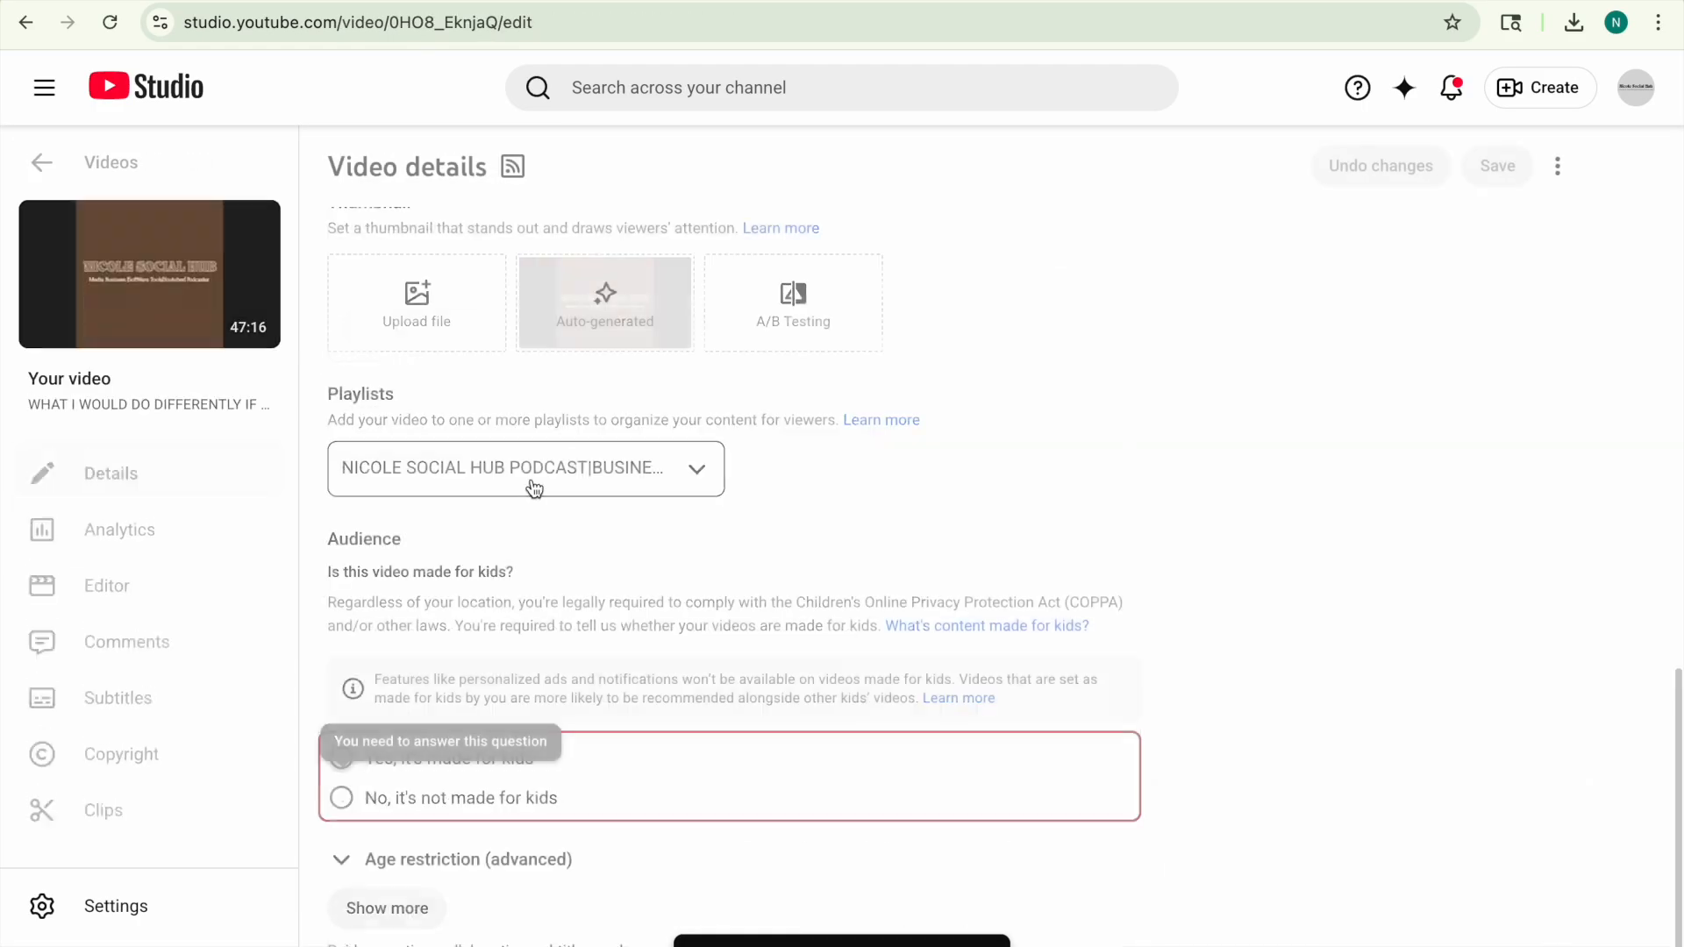
pyautogui.click(355, 806)
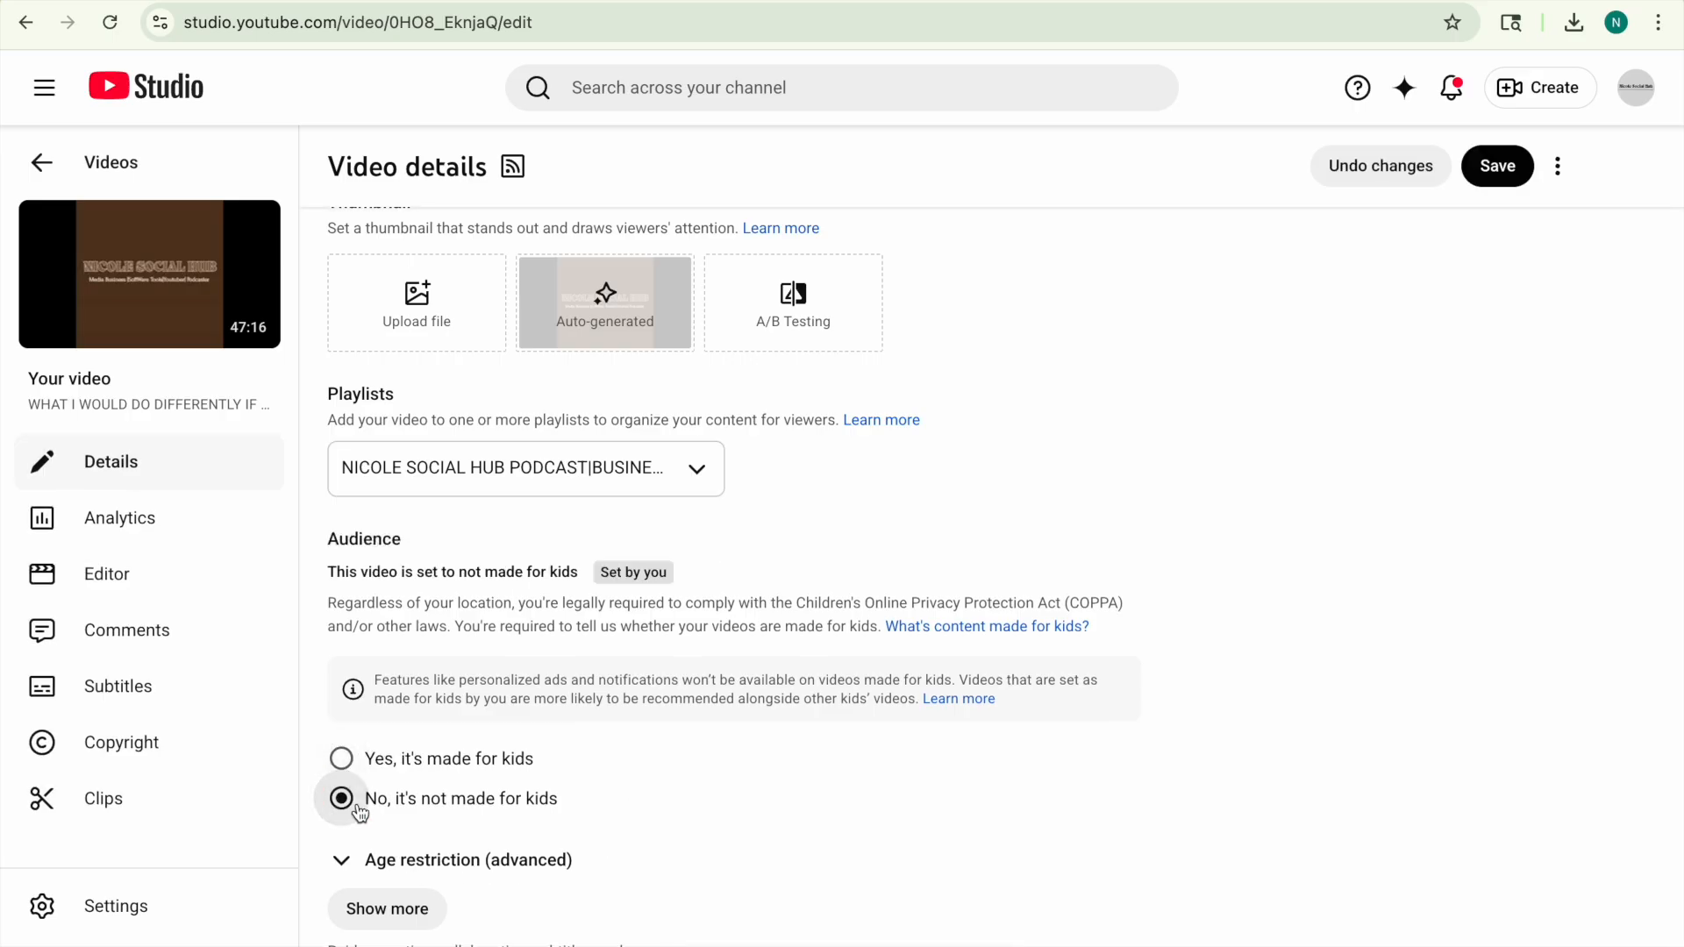
pyautogui.click(1495, 167)
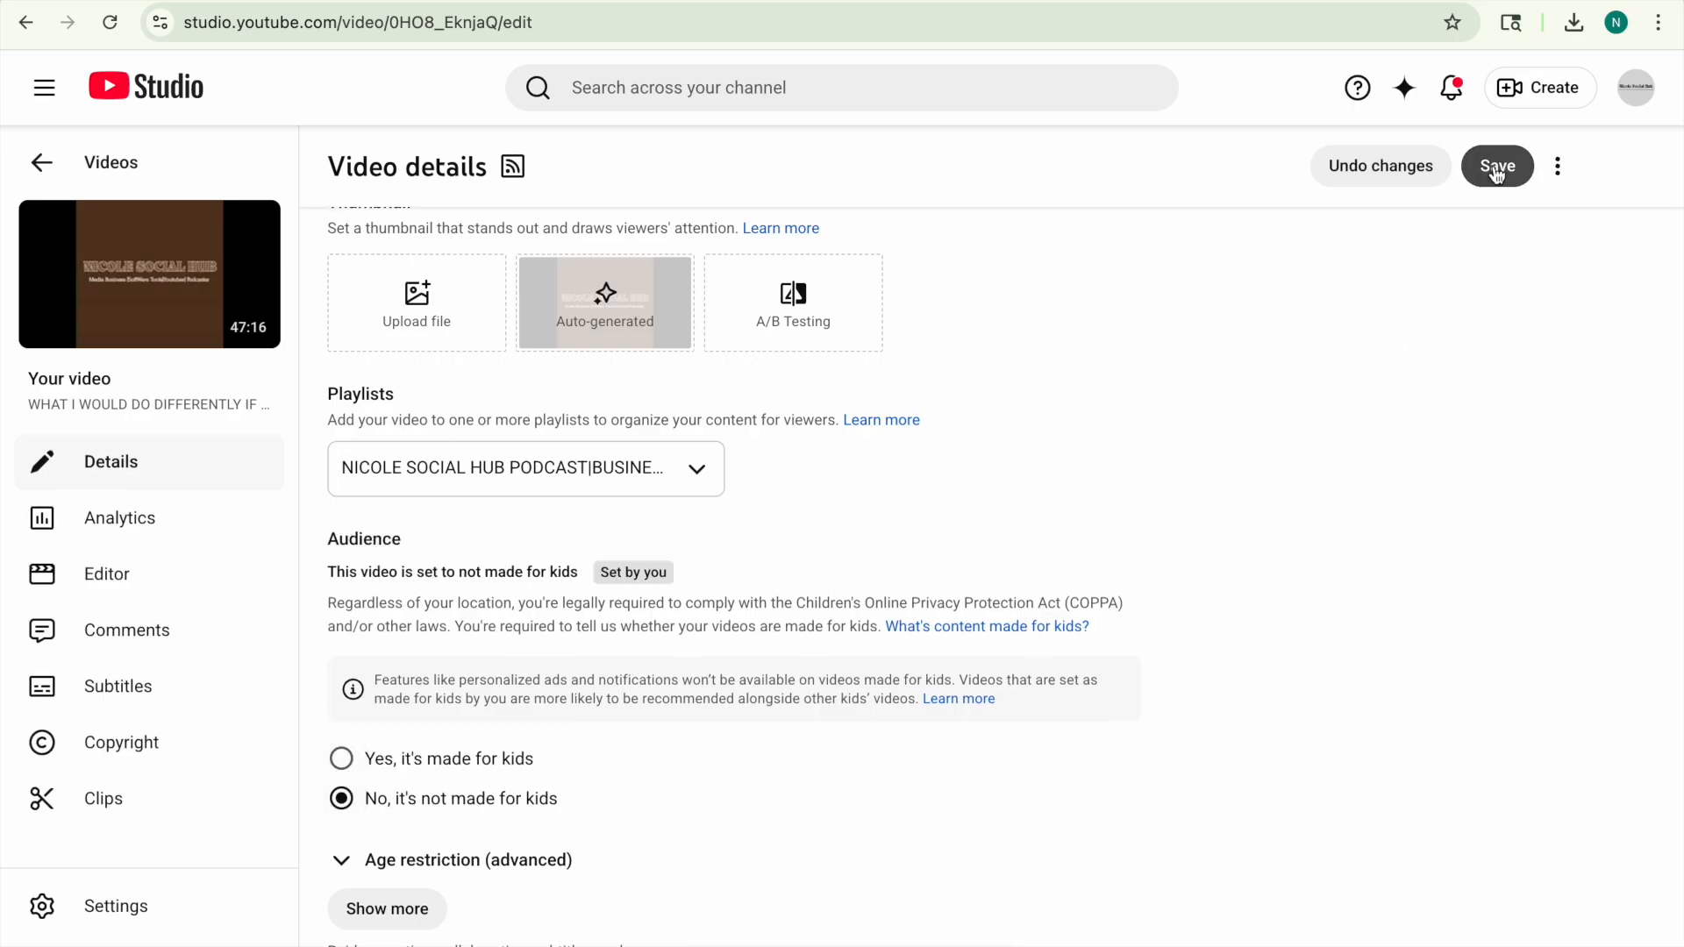
pyautogui.click(403, 323)
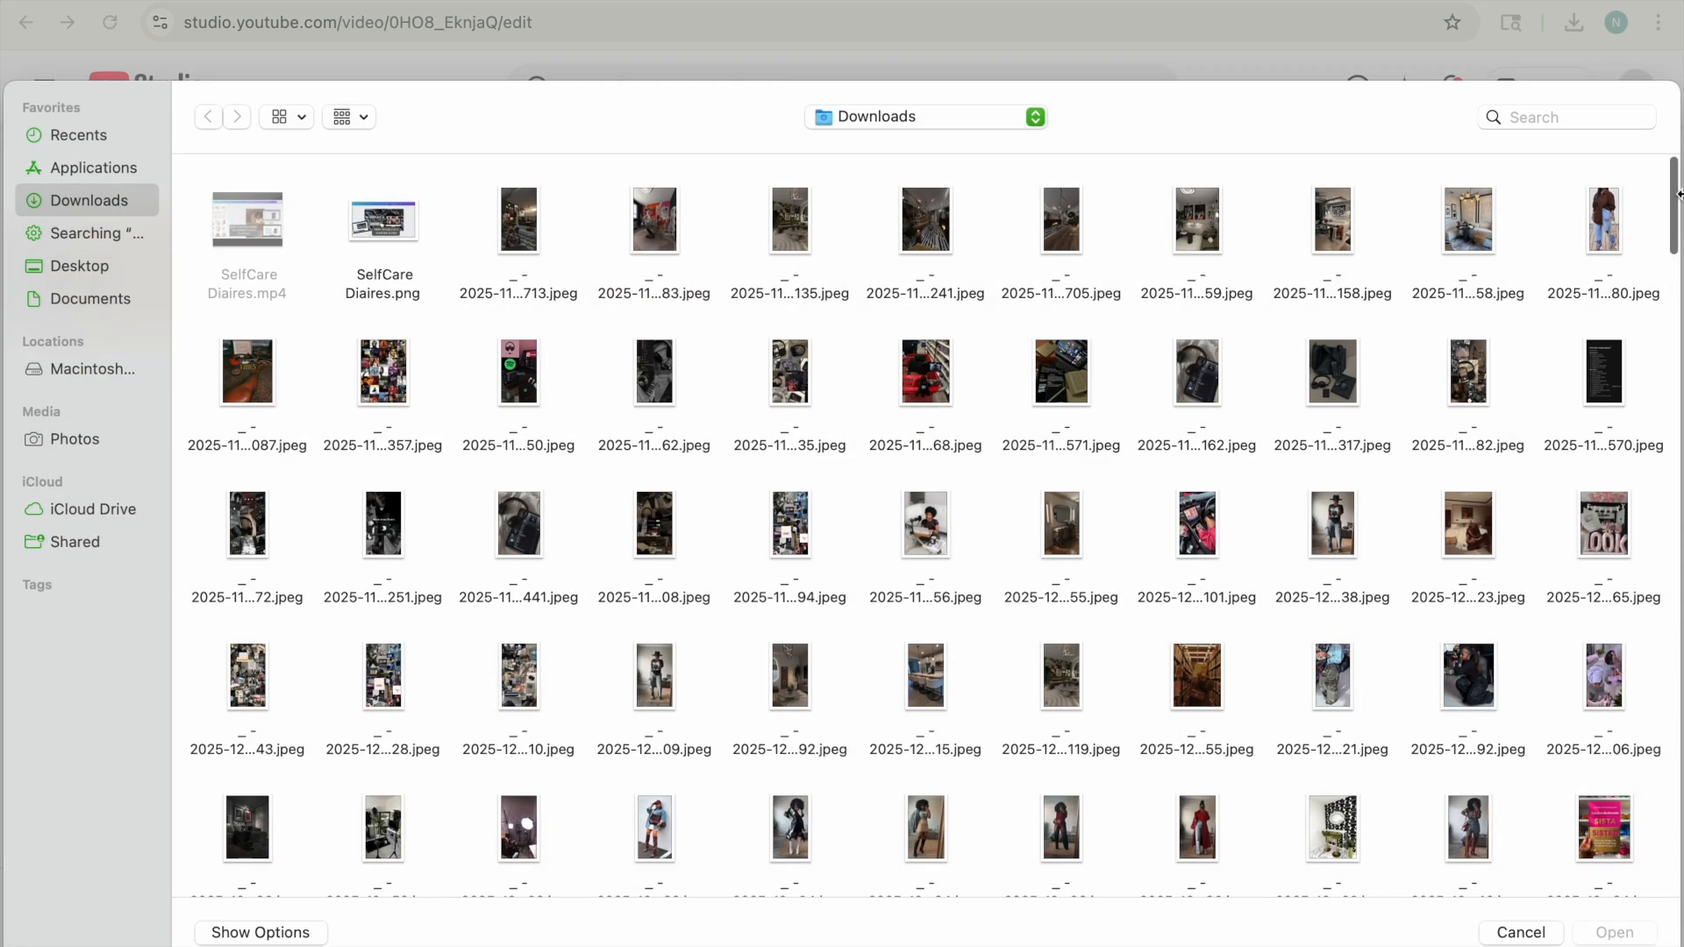
pyautogui.moveTo(1674, 198); pyautogui.dragTo(1618, 709)
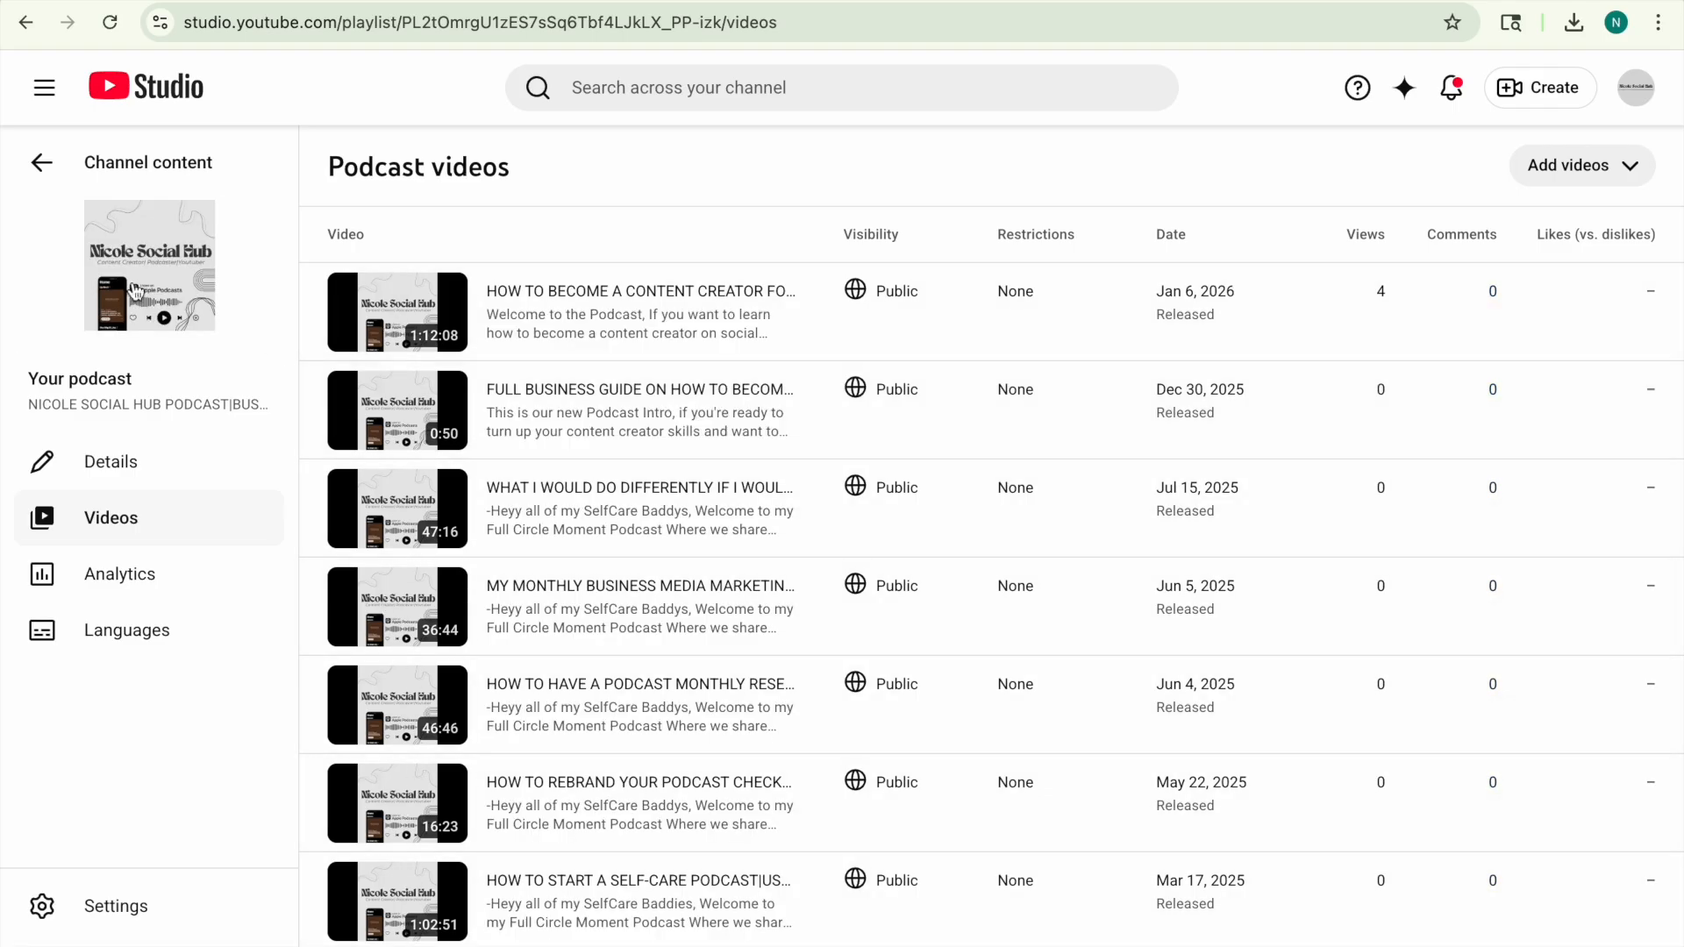
# Review the Nicole Social Hub podcast's details and thumbnail in YouTube Studio, and reopen its list of videos.
pyautogui.click(38, 156)
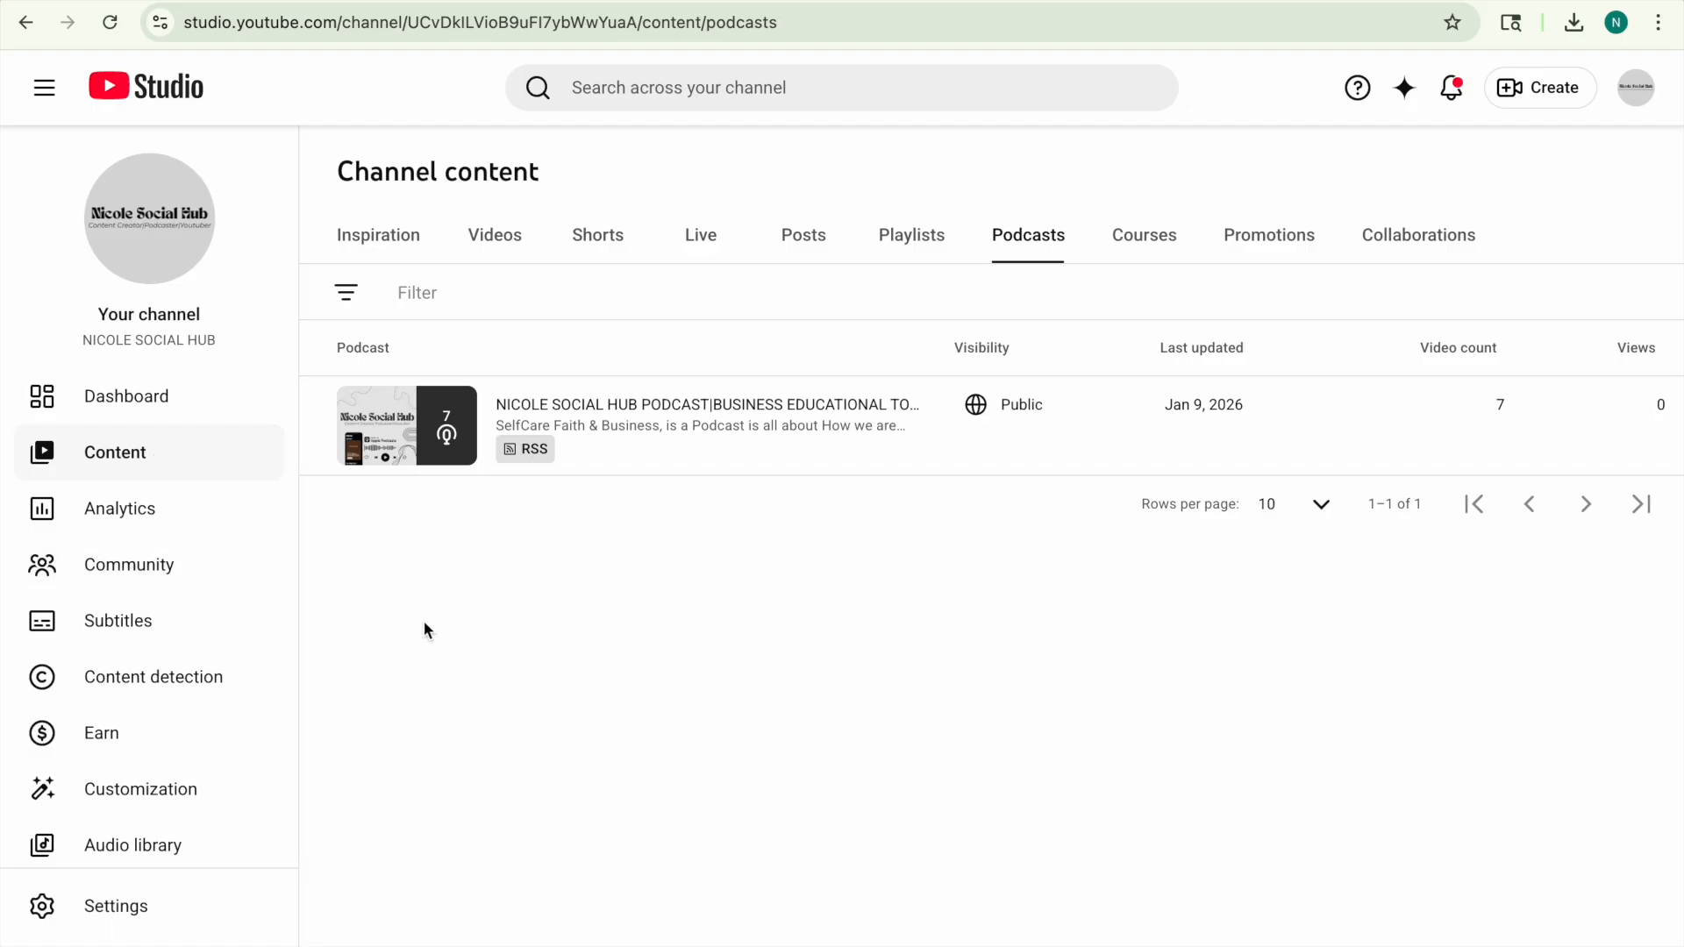
pyautogui.click(568, 404)
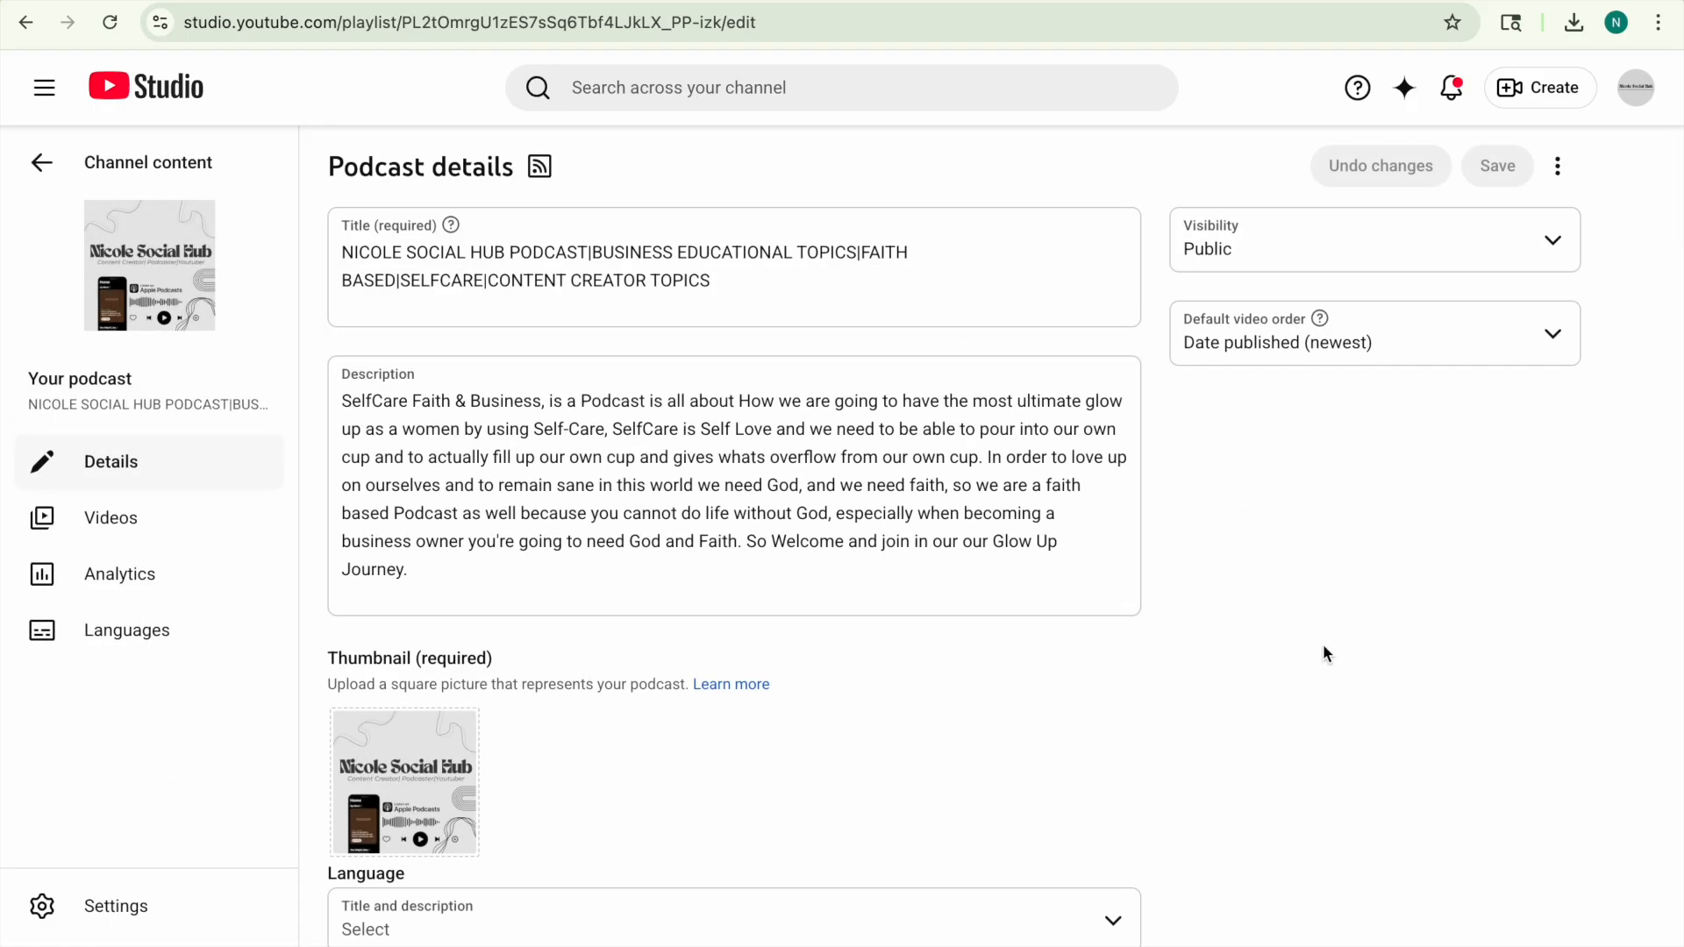
pyautogui.scroll(-1, 1323, 643)
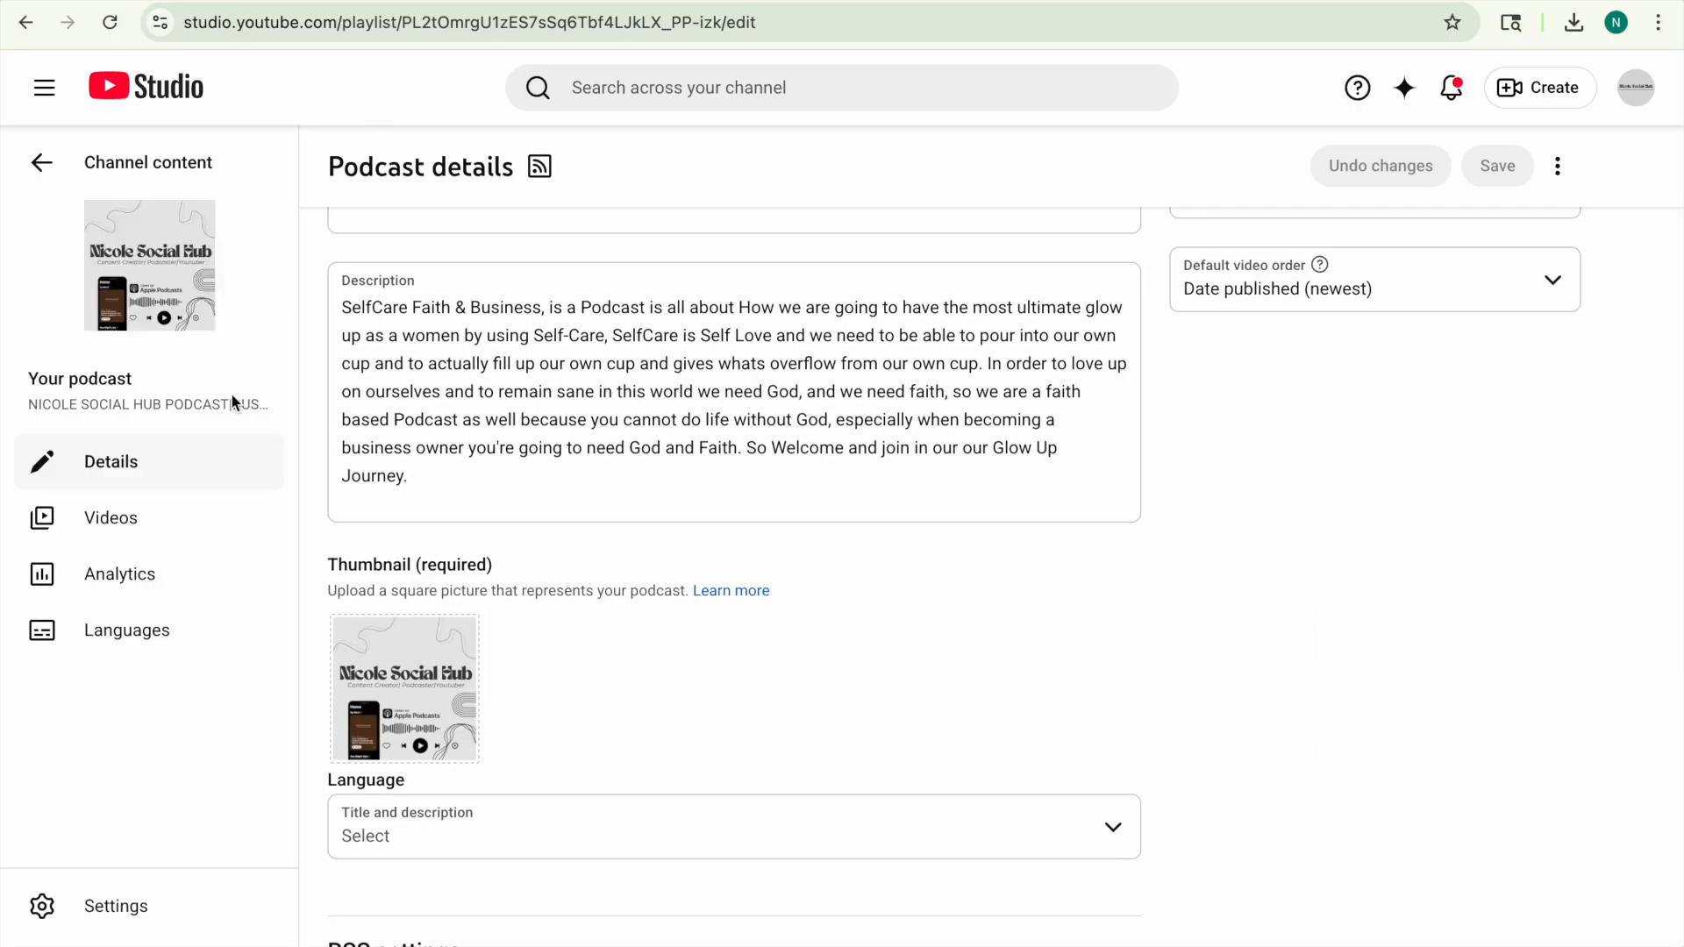
pyautogui.click(184, 531)
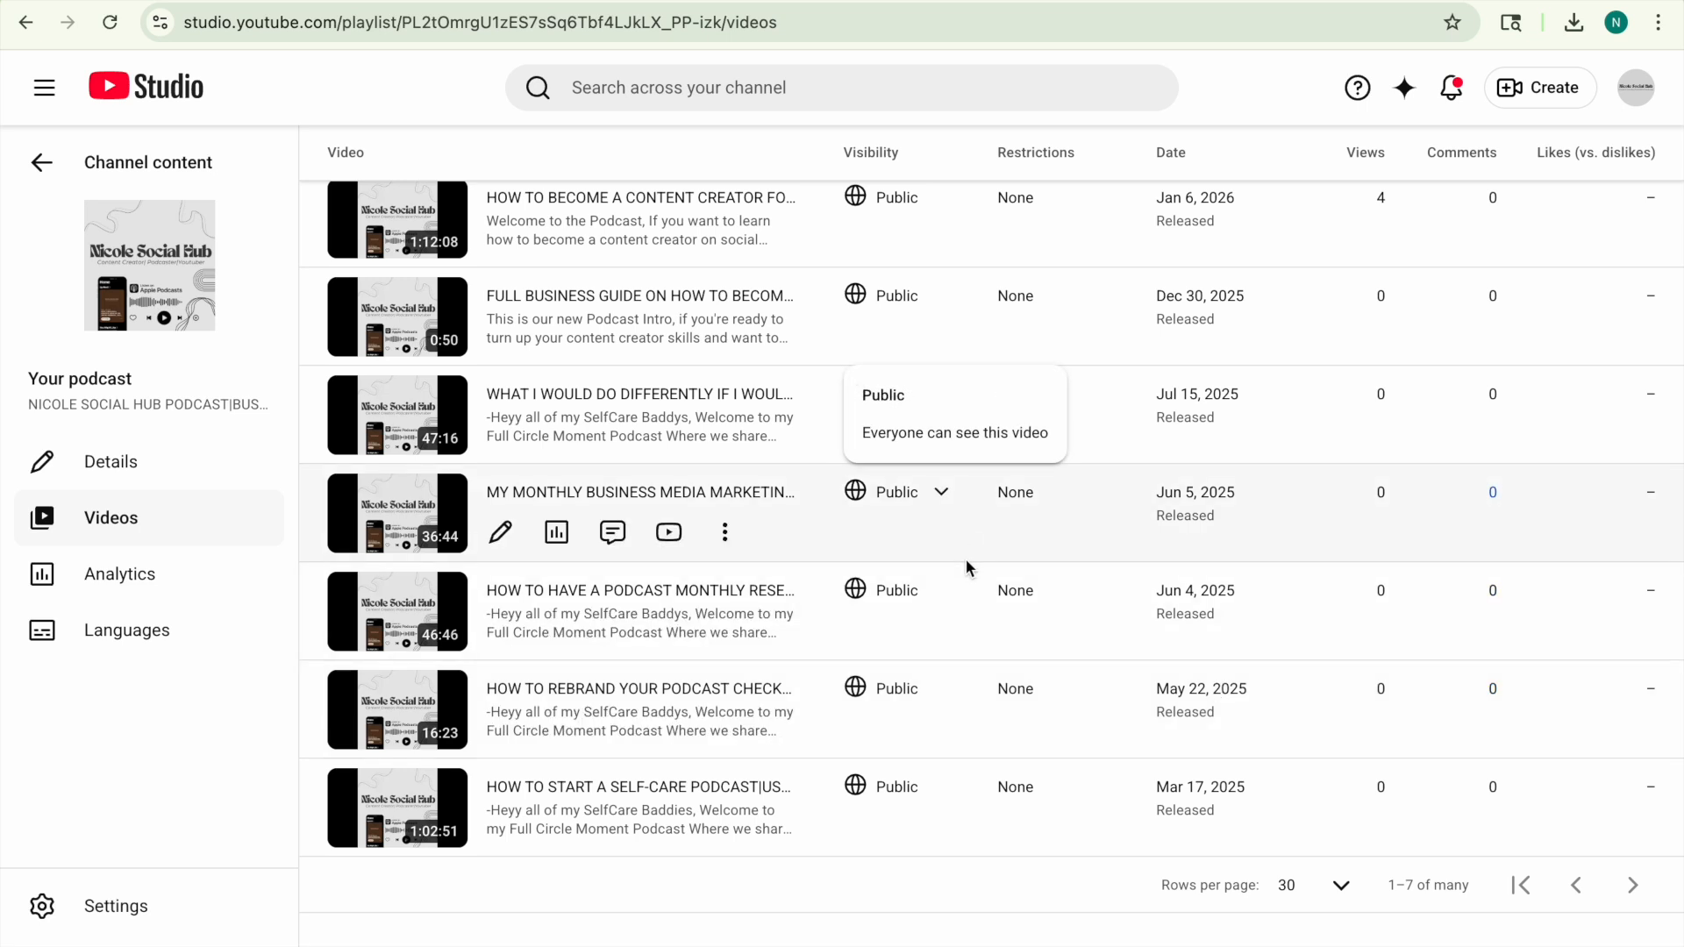
# Switch to the Podcast Channel board in Trello and mark the "Post a Youtube Video of Rebranding the Podcast" card complete.
pyautogui.click(1095, 5)
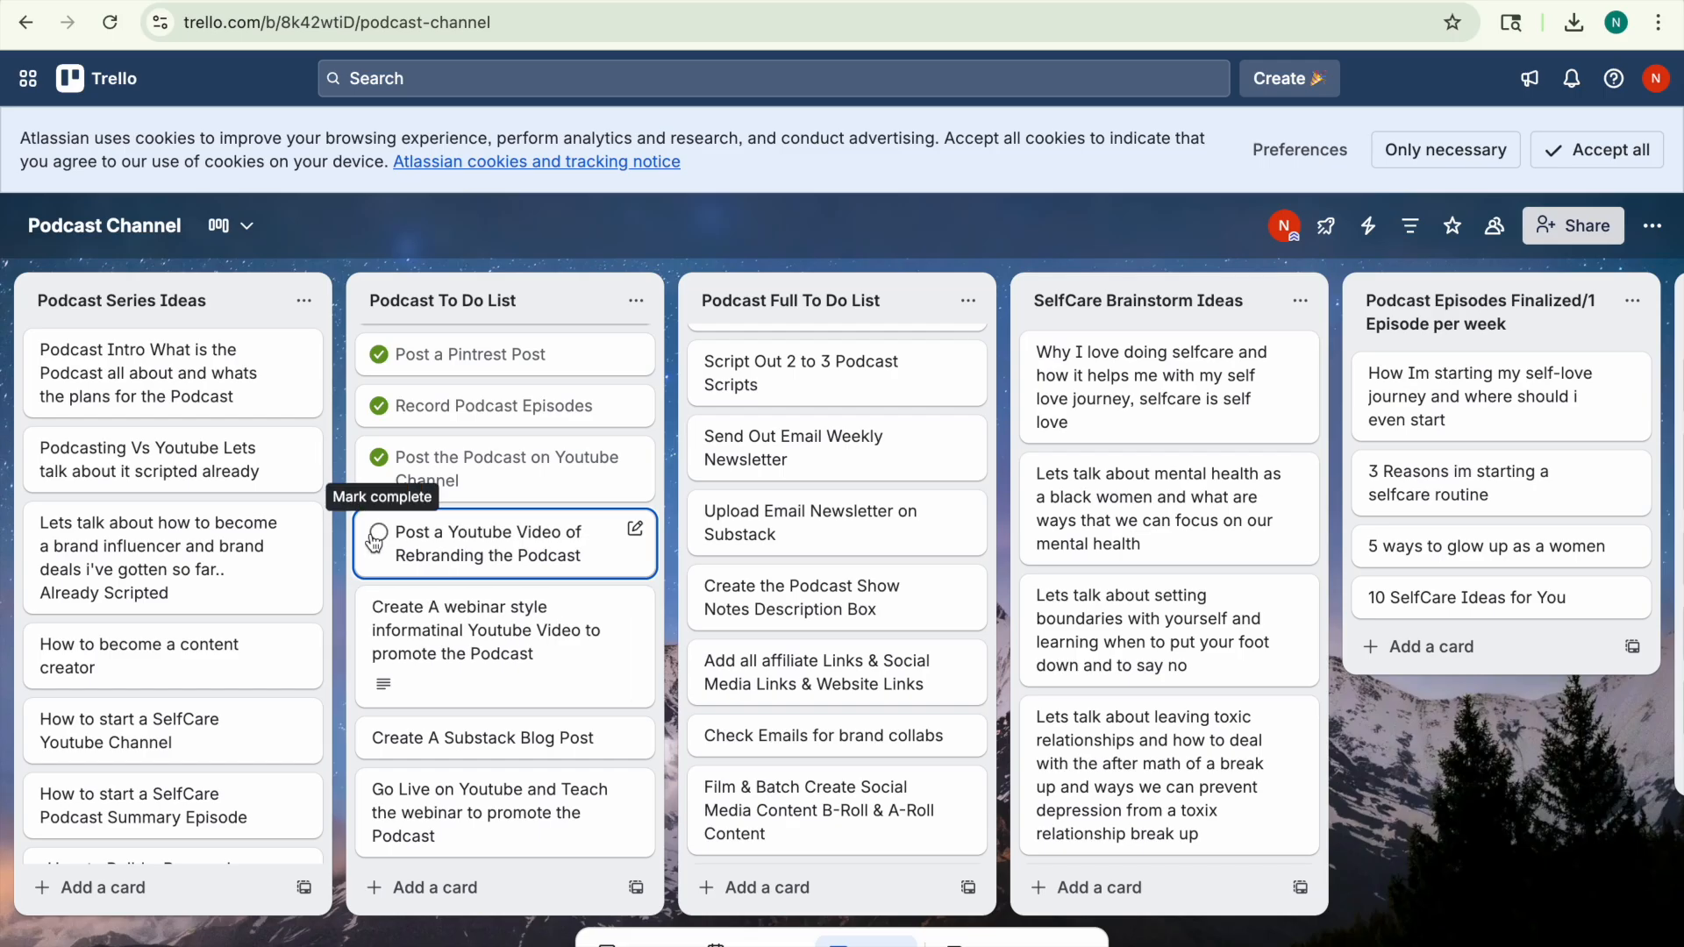
pyautogui.click(380, 533)
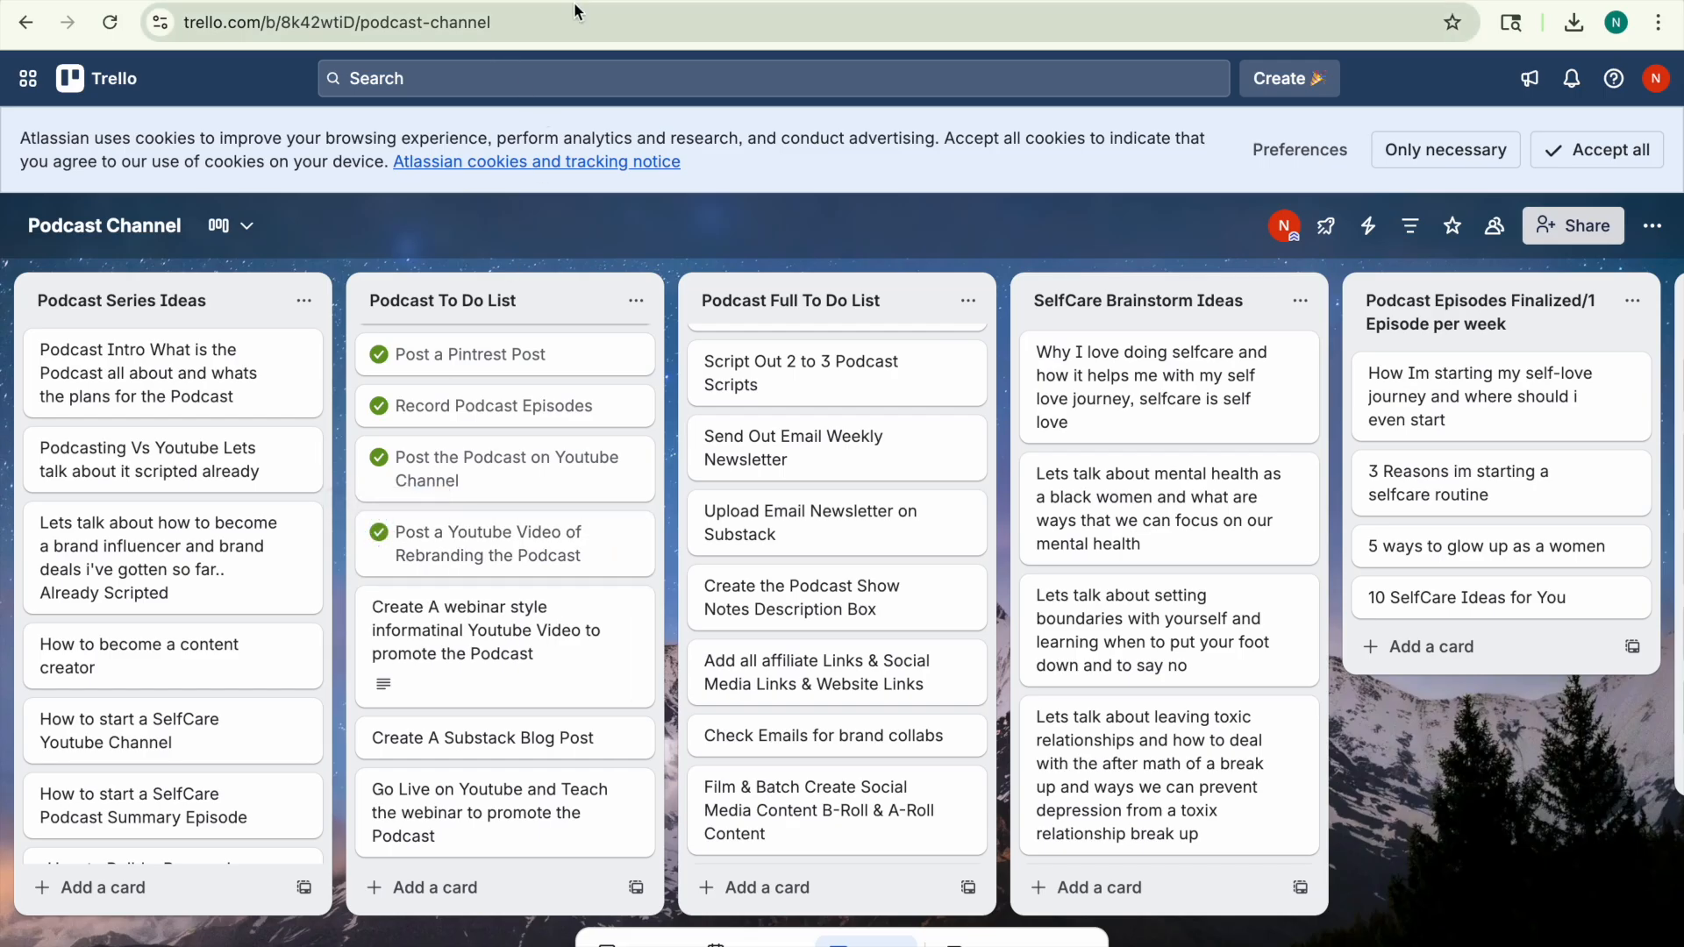
# Switch to Canva and review the rebranded podcast cover, page 4 of the Youtube Banner Template, and the NICOLE SOCIAL HUB logo design.
pyautogui.click(547, 7)
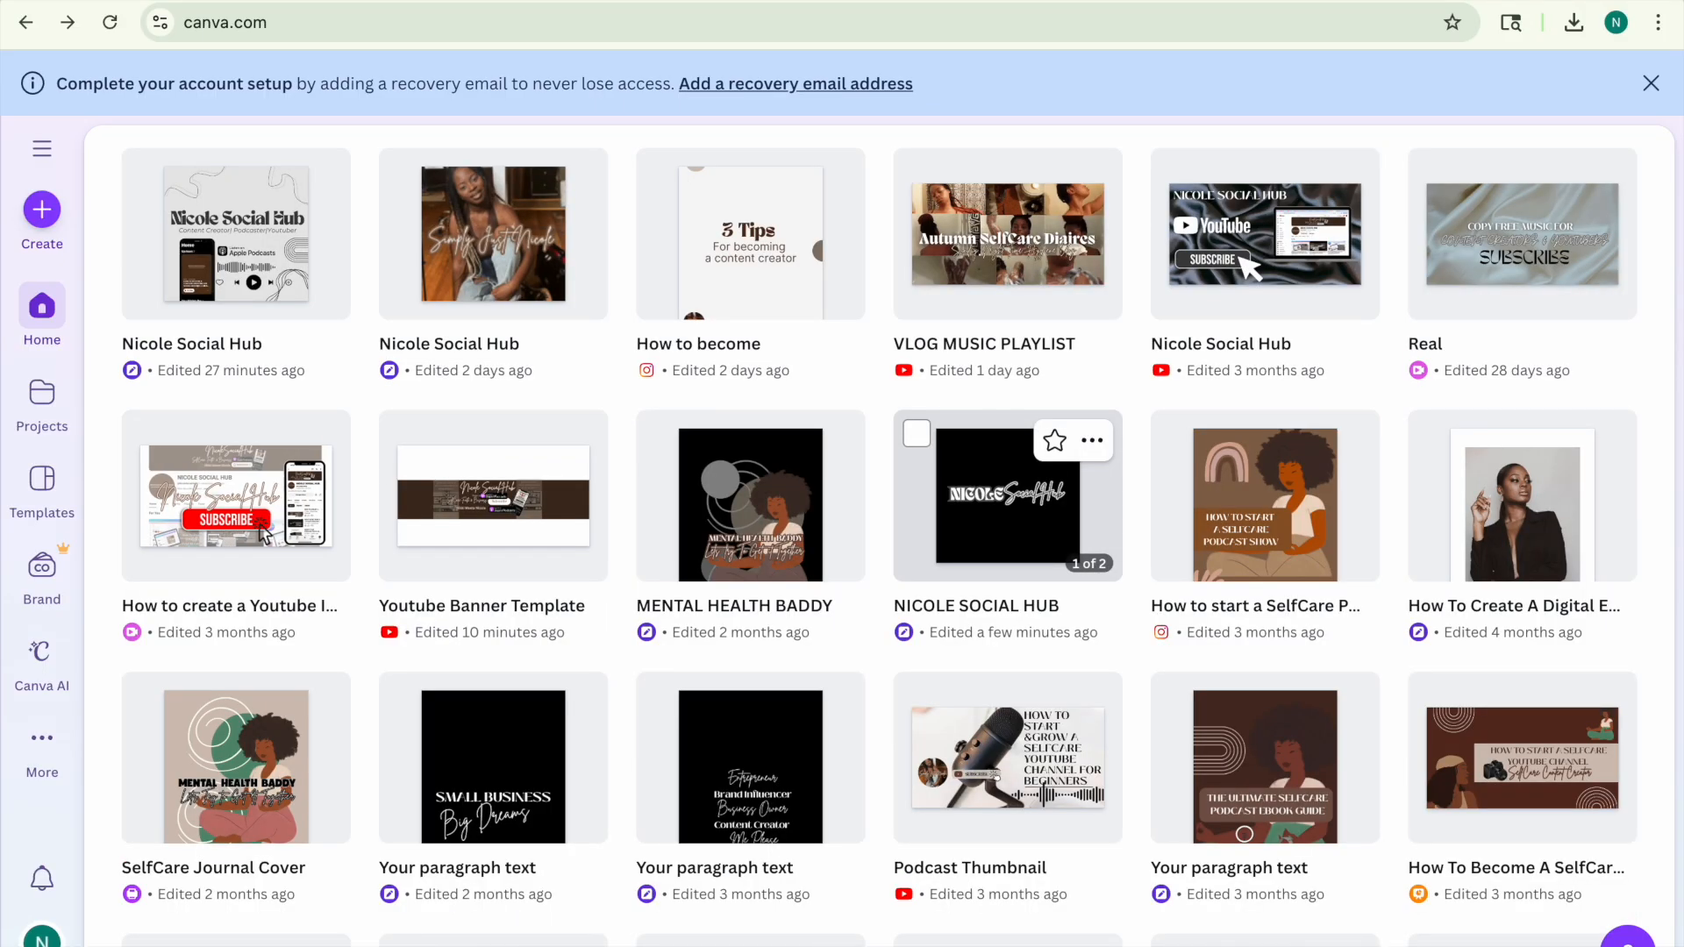
pyautogui.click(1026, 488)
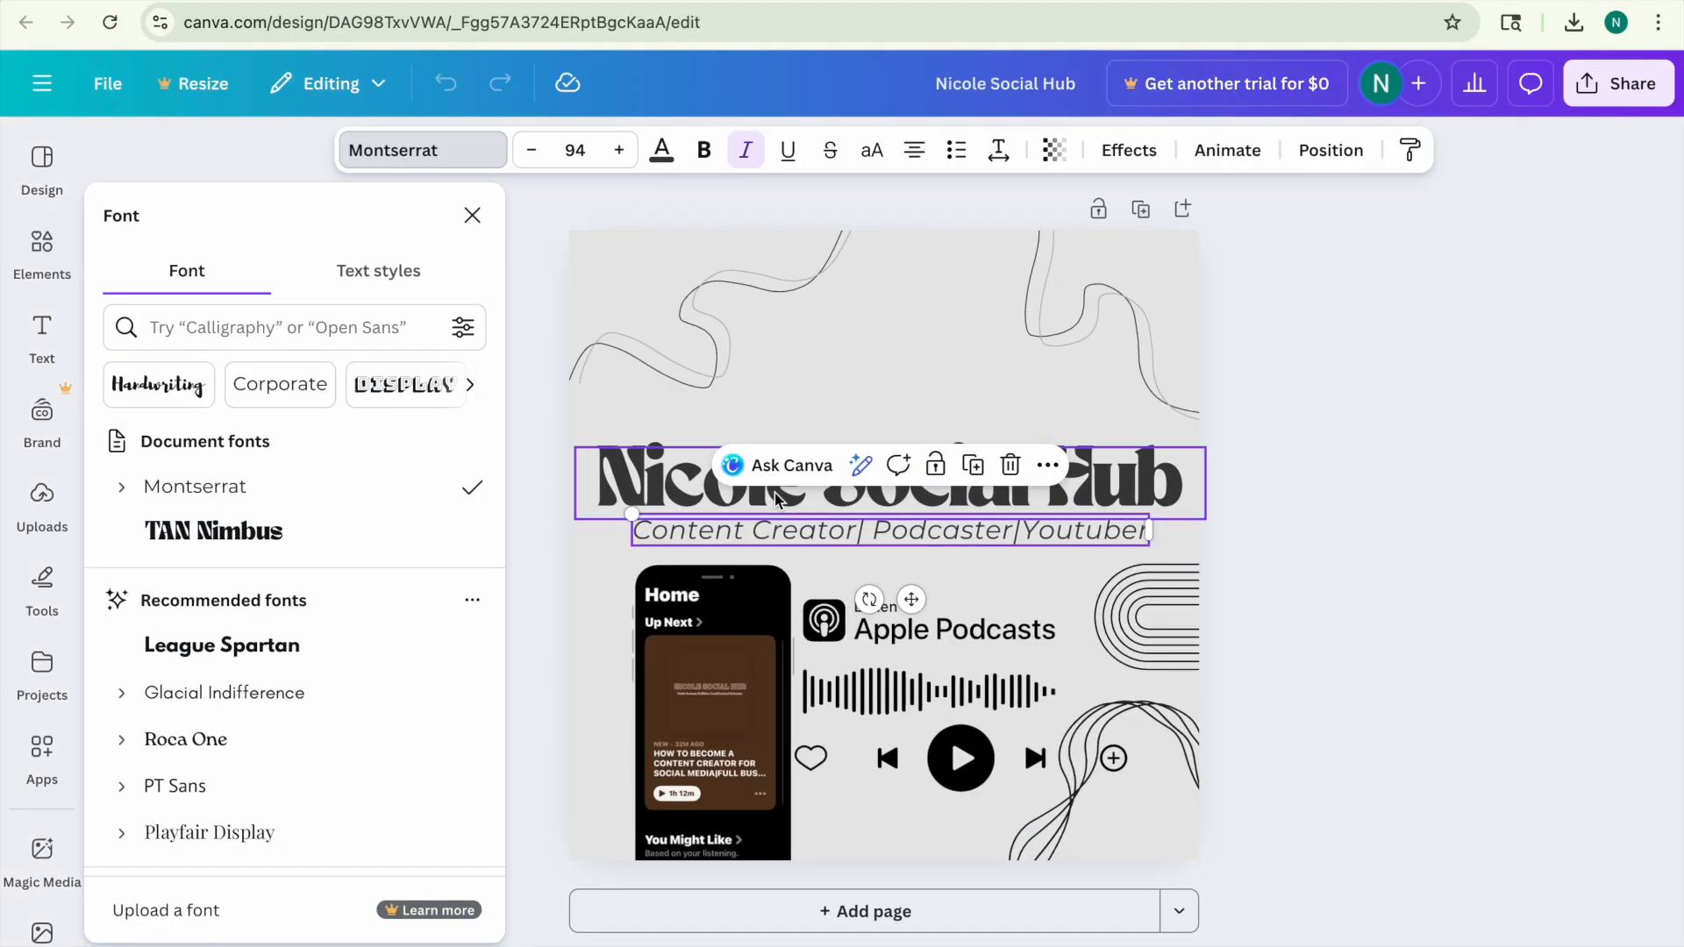
pyautogui.click(1495, 703)
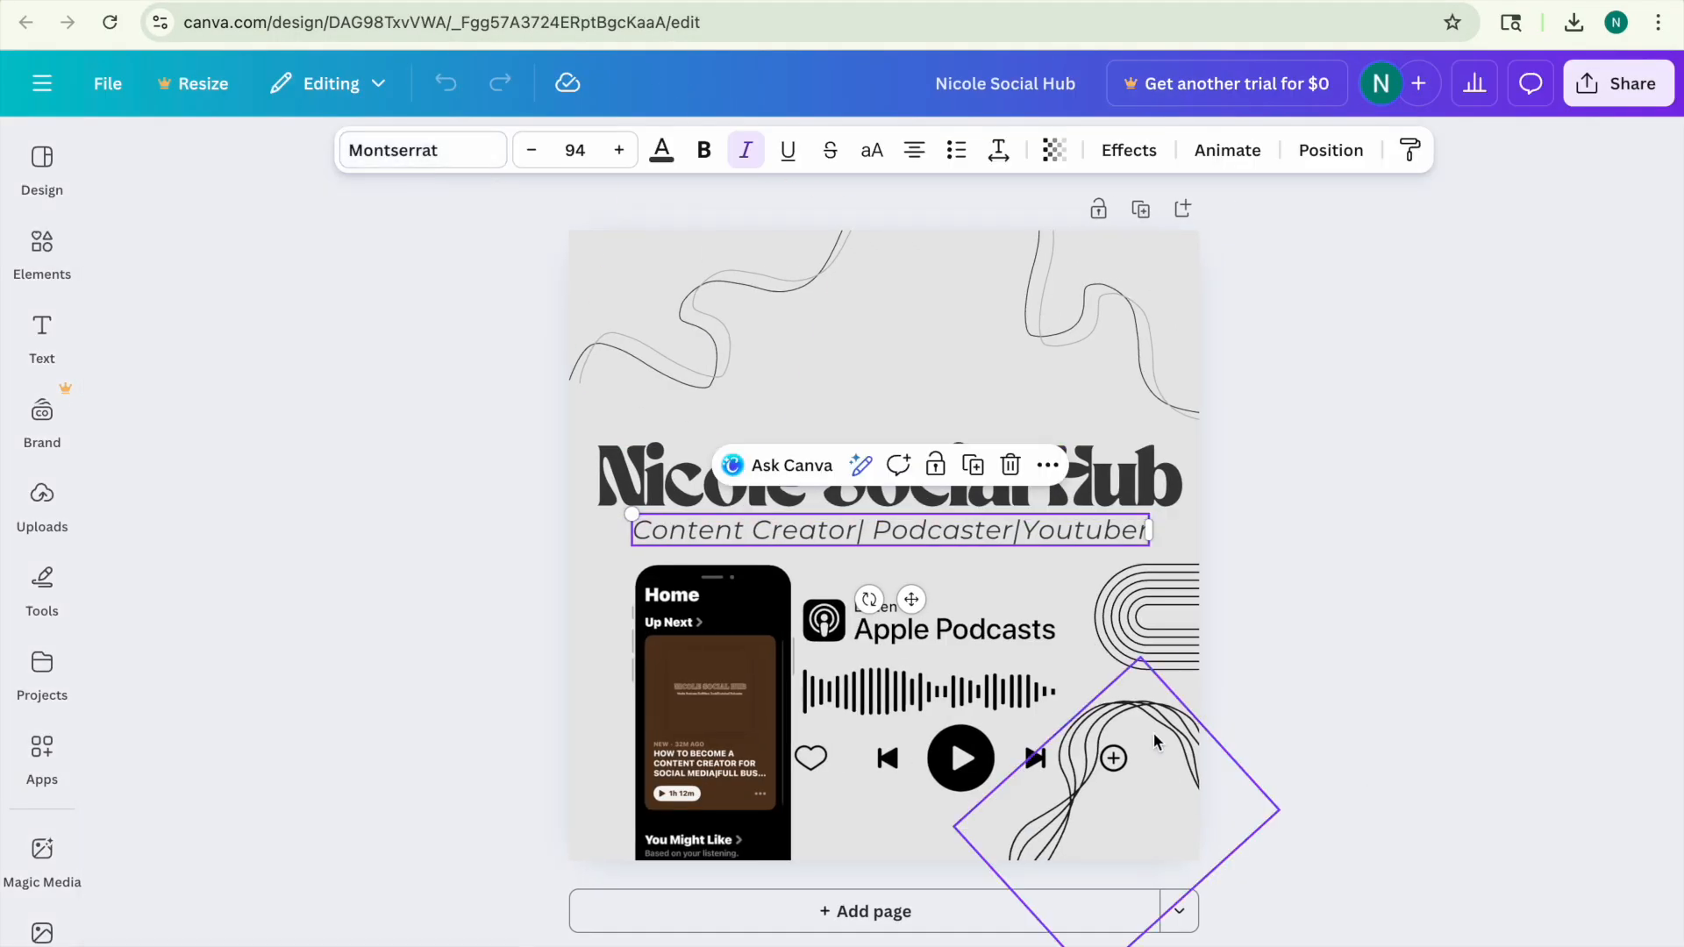
pyautogui.click(505, 577)
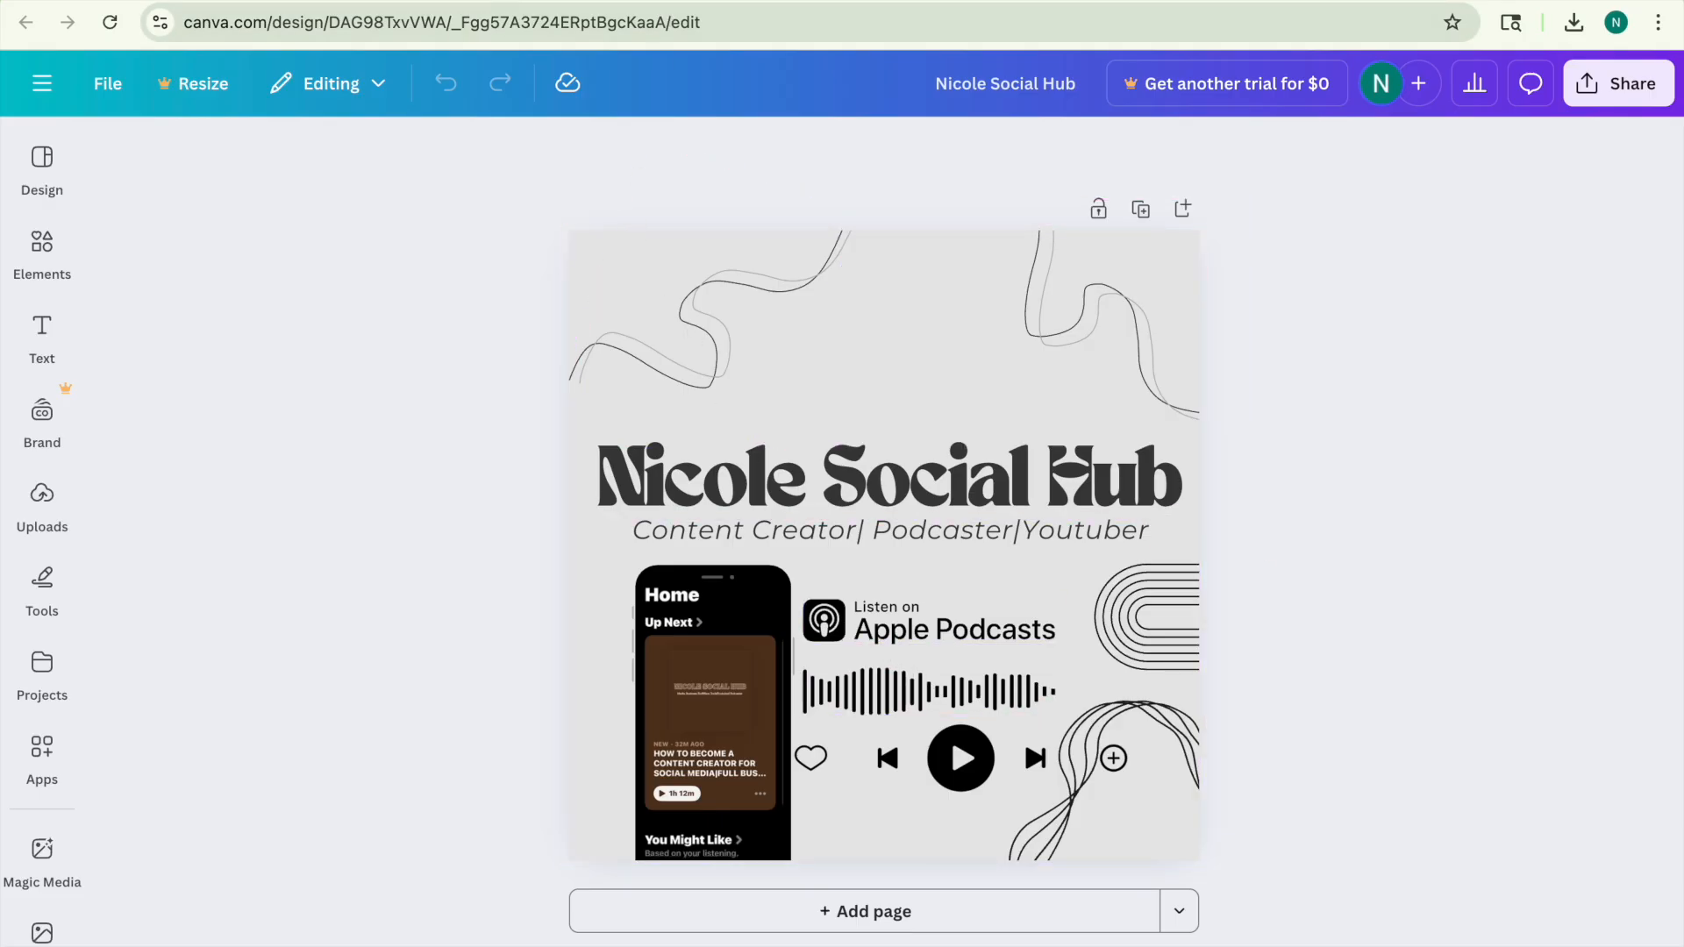
pyautogui.click(699, 3)
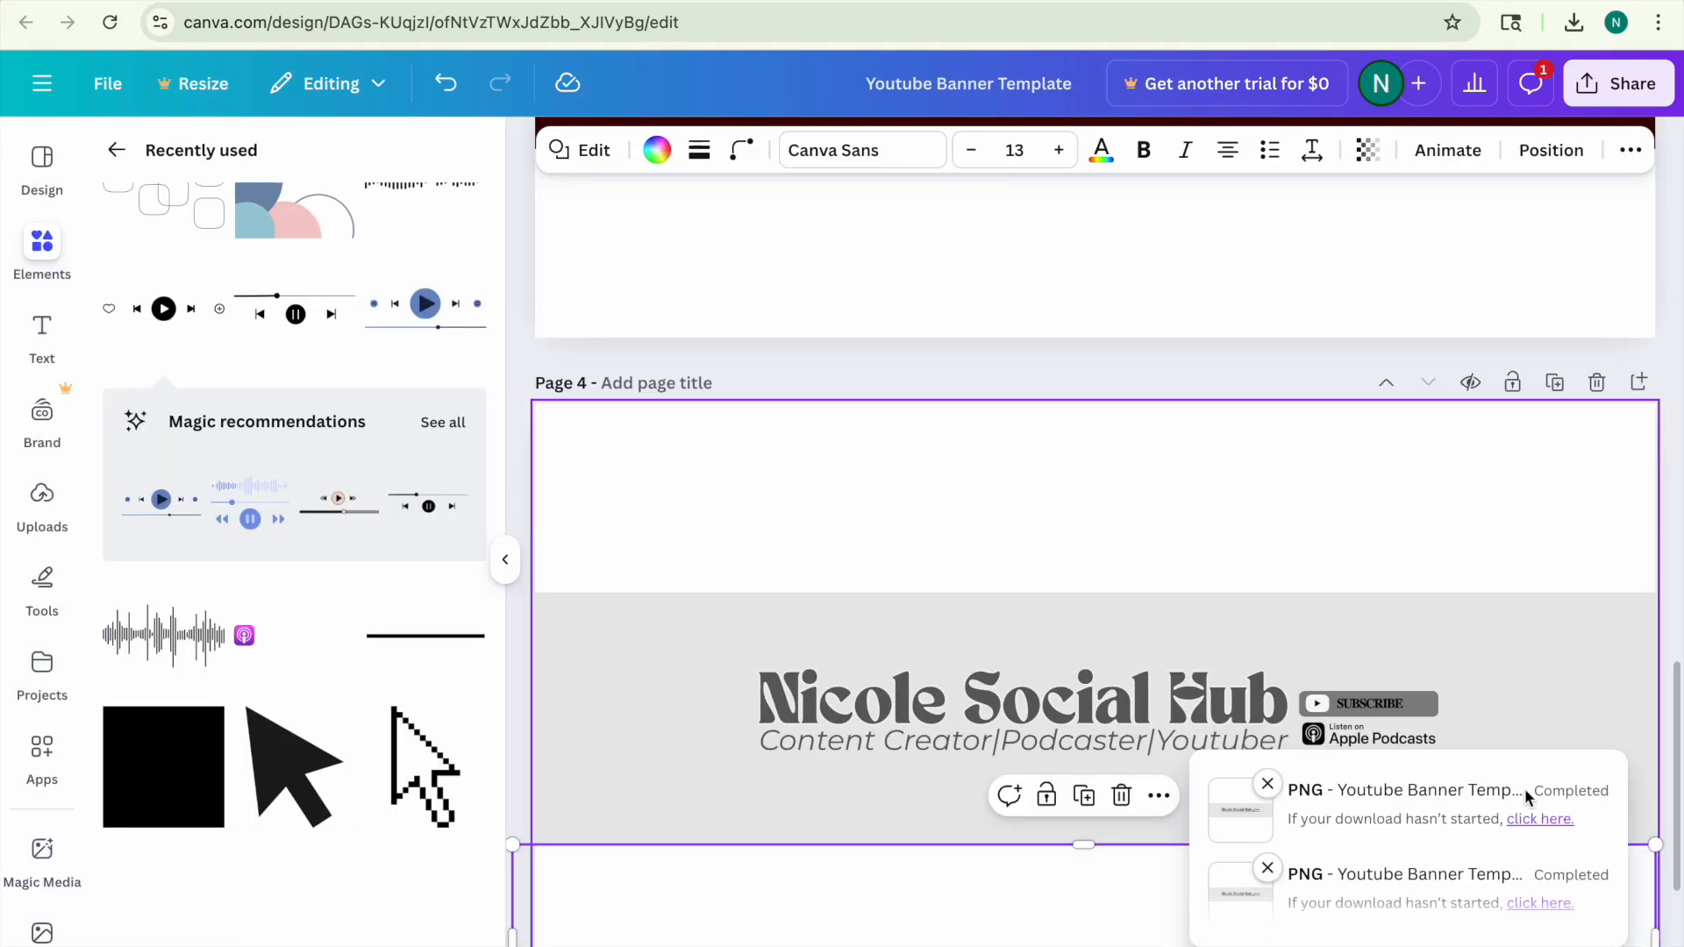
pyautogui.scroll(-2, 1676, 856)
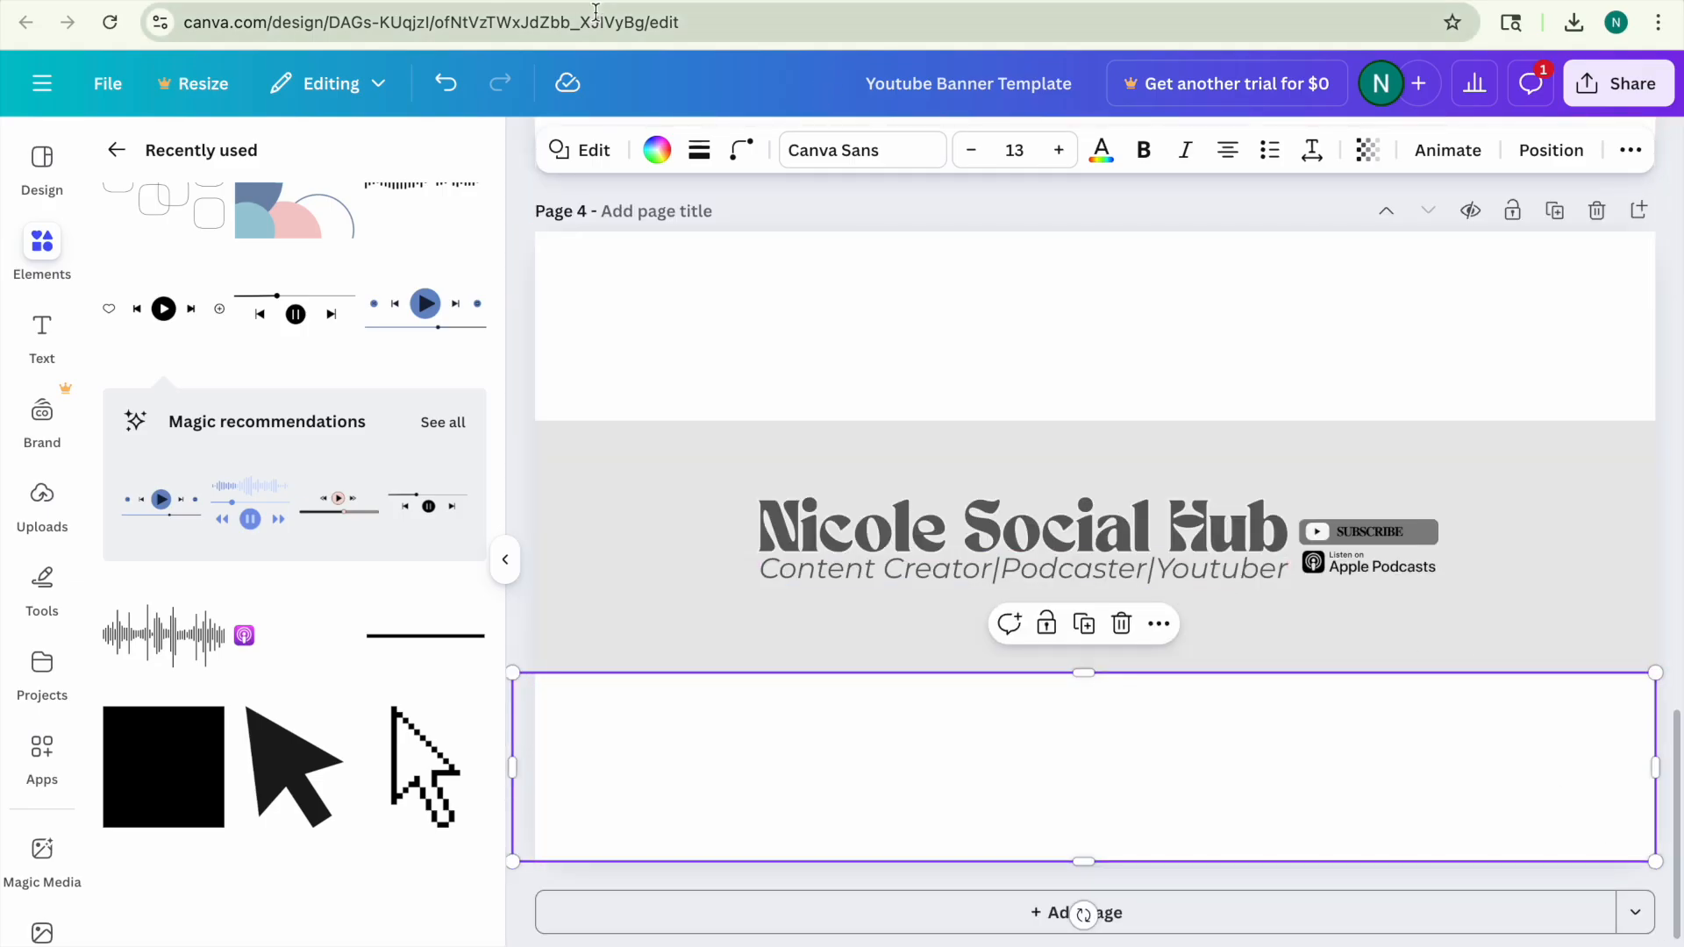
pyautogui.click(699, 2)
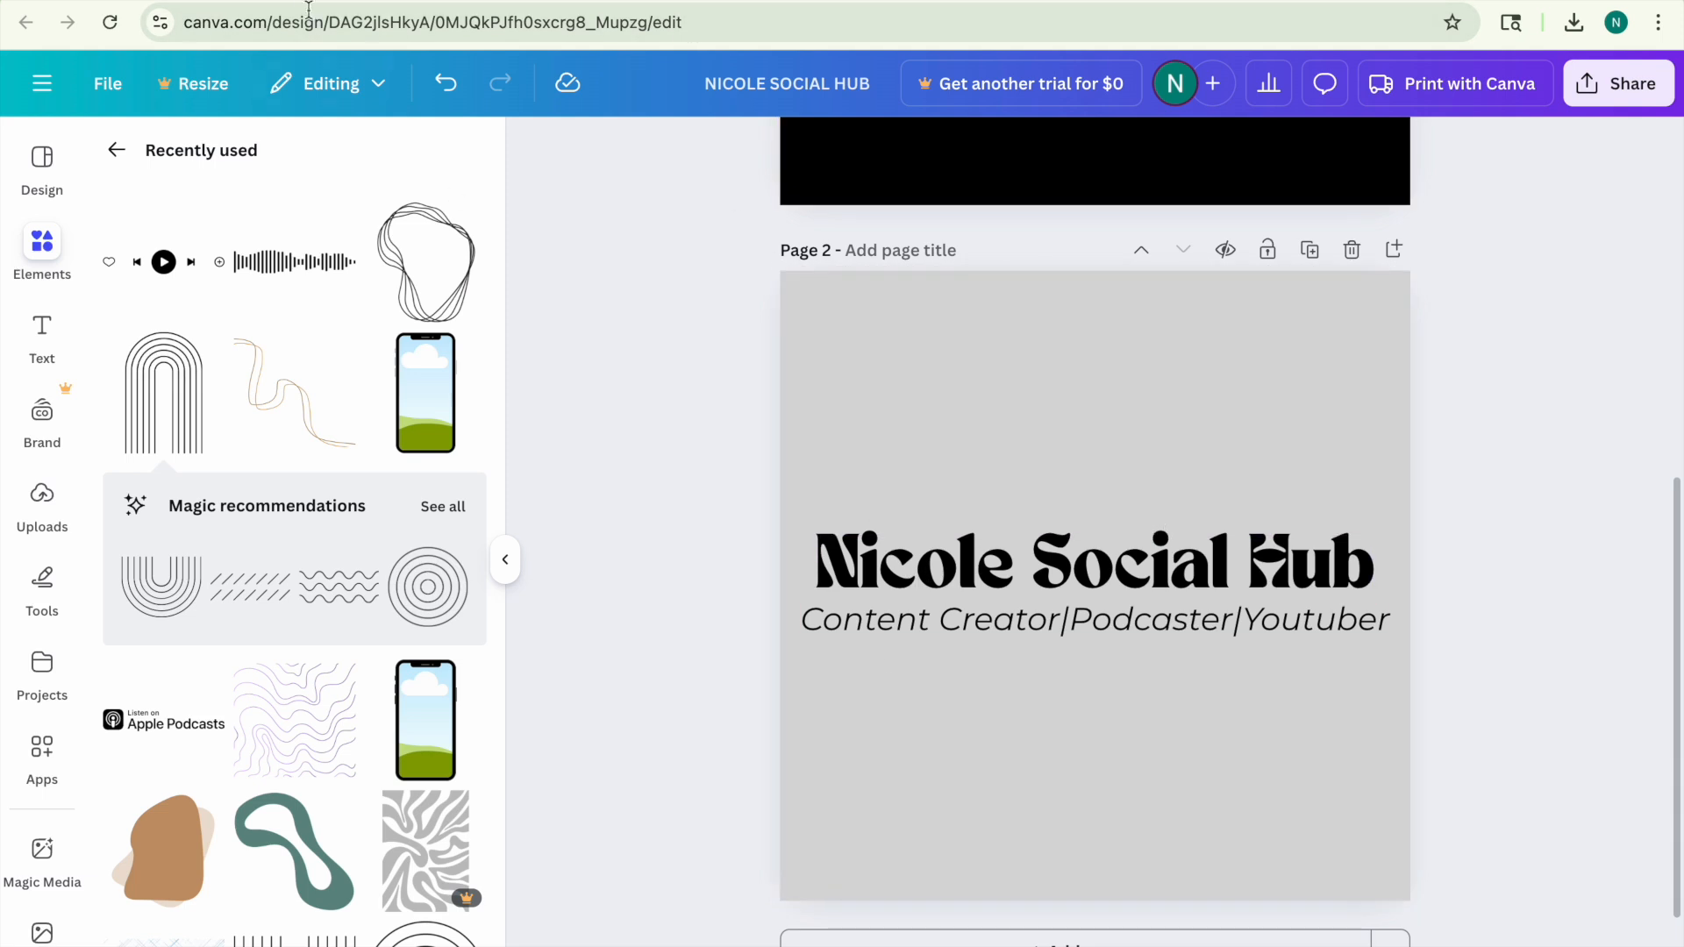
# Switch back to YouTube Studio and review the thumbnails in the podcast's list of videos.
pyautogui.click(137, 3)
pyautogui.click(143, 6)
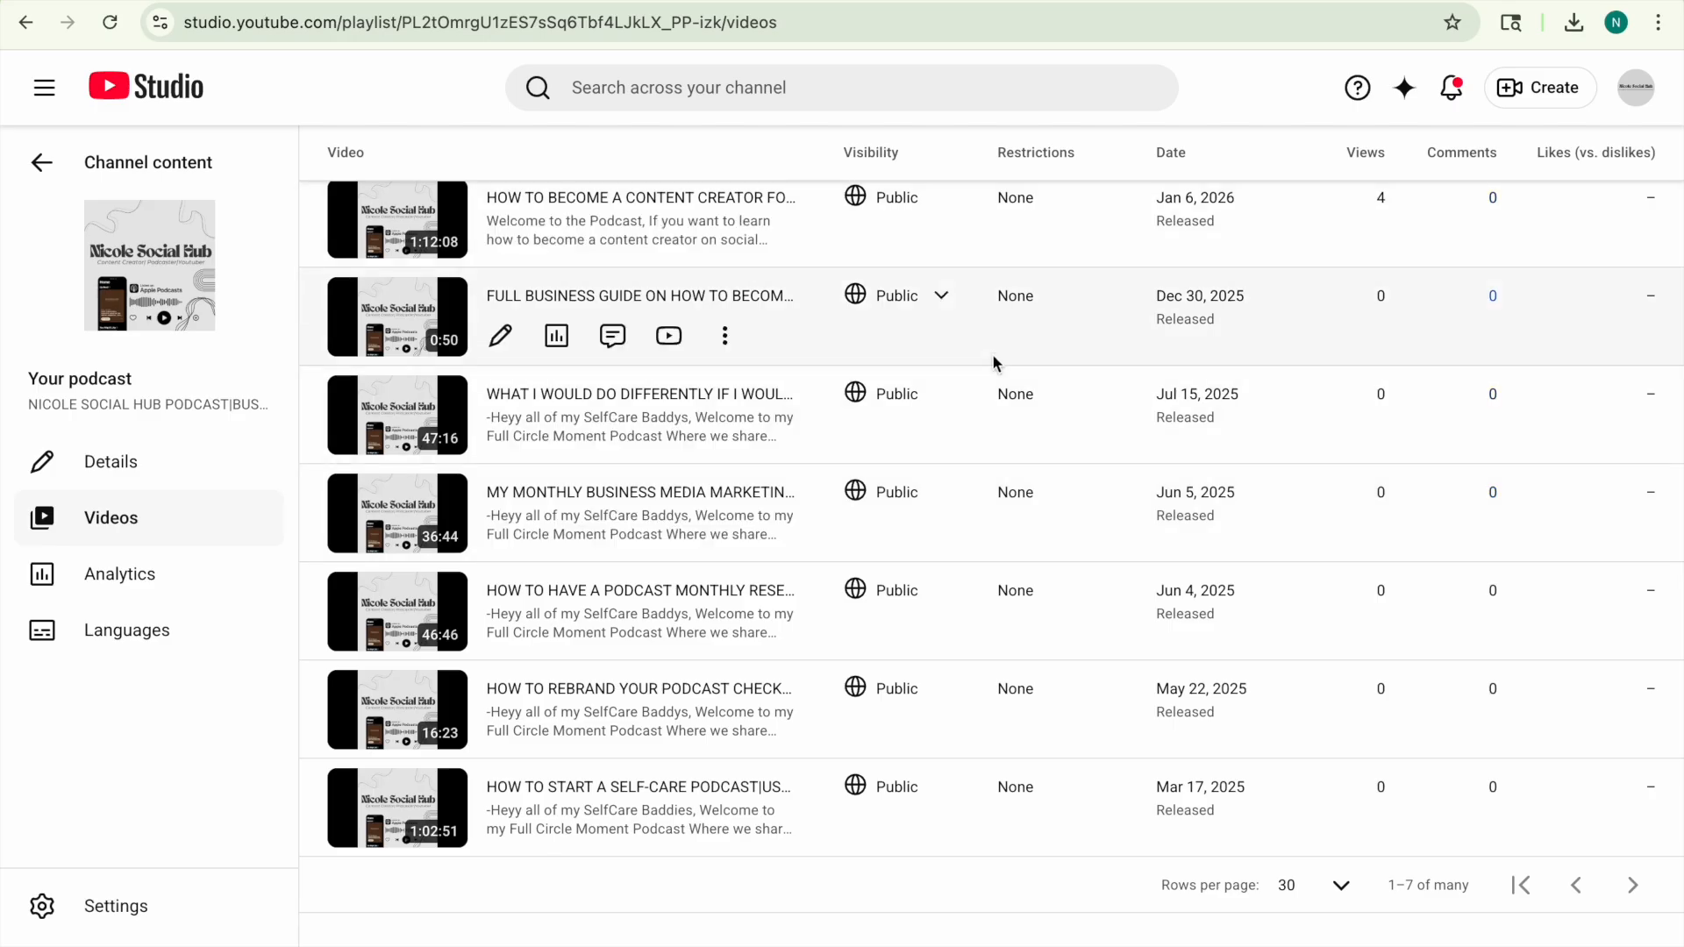
pyautogui.scroll(2, 372, 941)
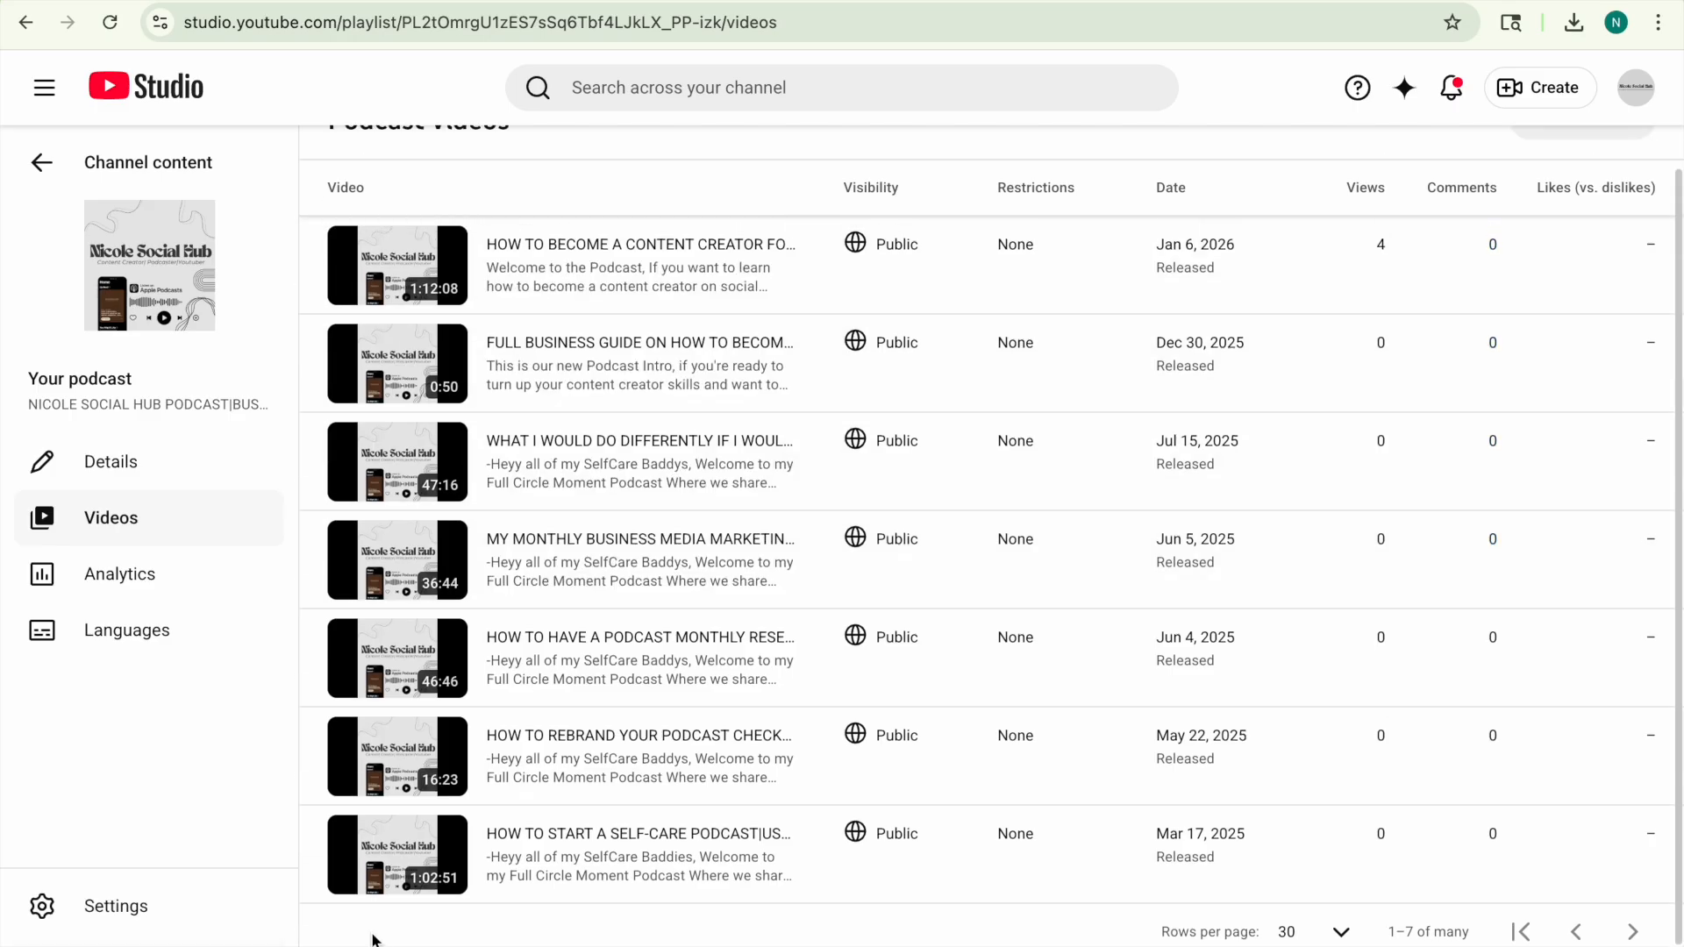